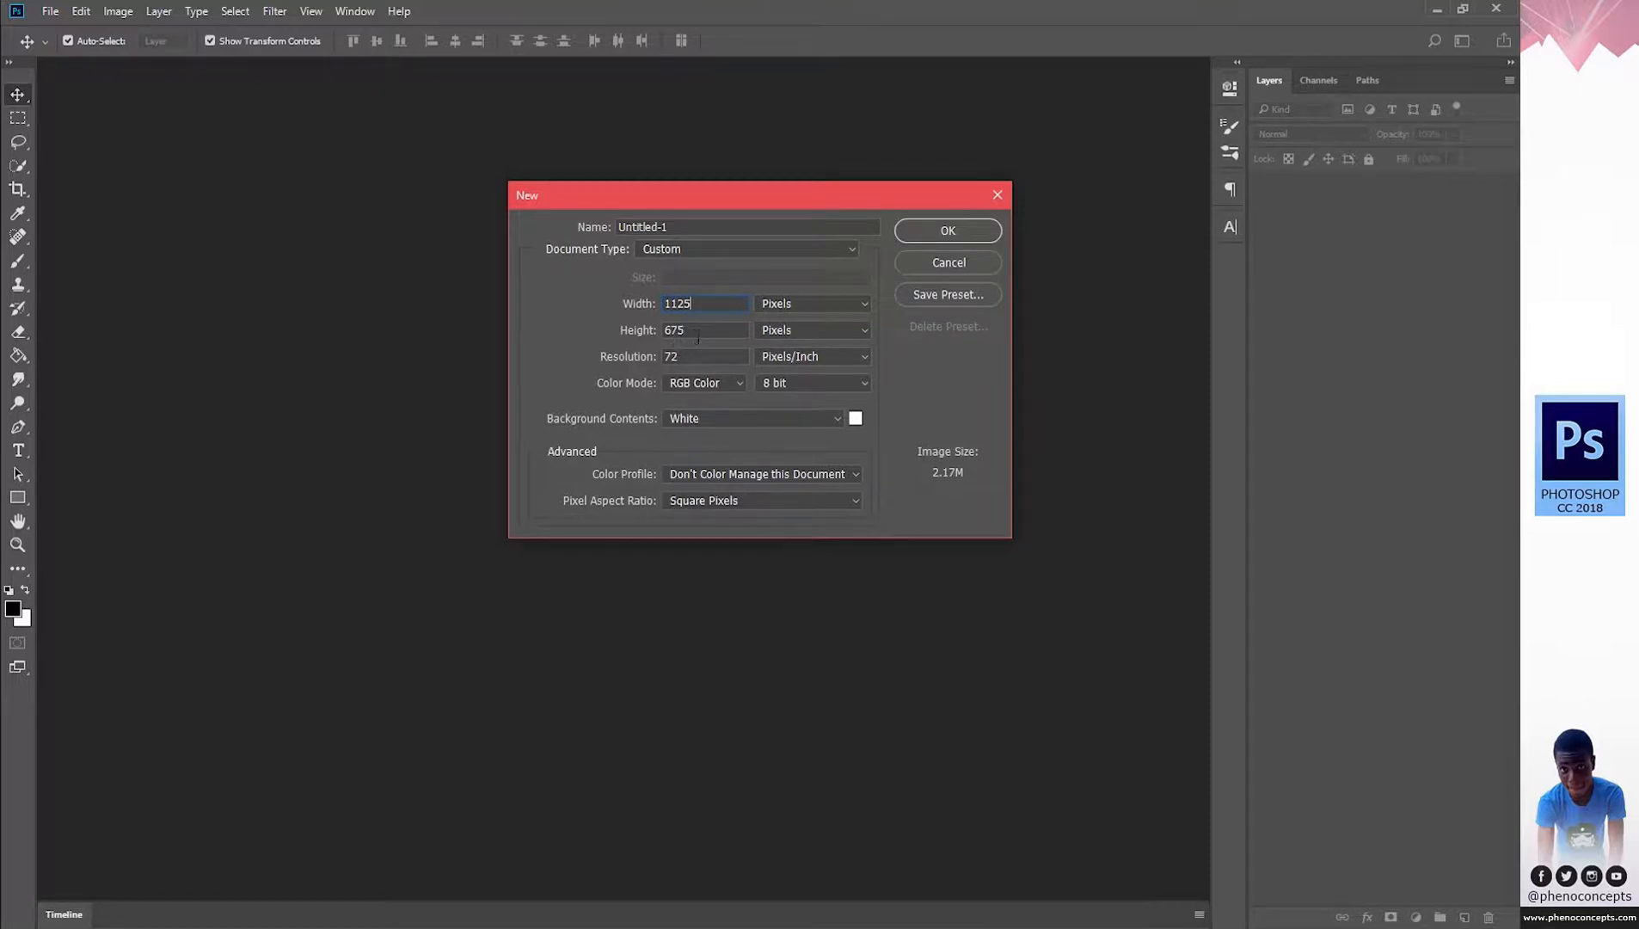
Create a white 1125×675 px RGB document at 300 resolution.
type("300")
left_click(684, 379)
left_click(964, 230)
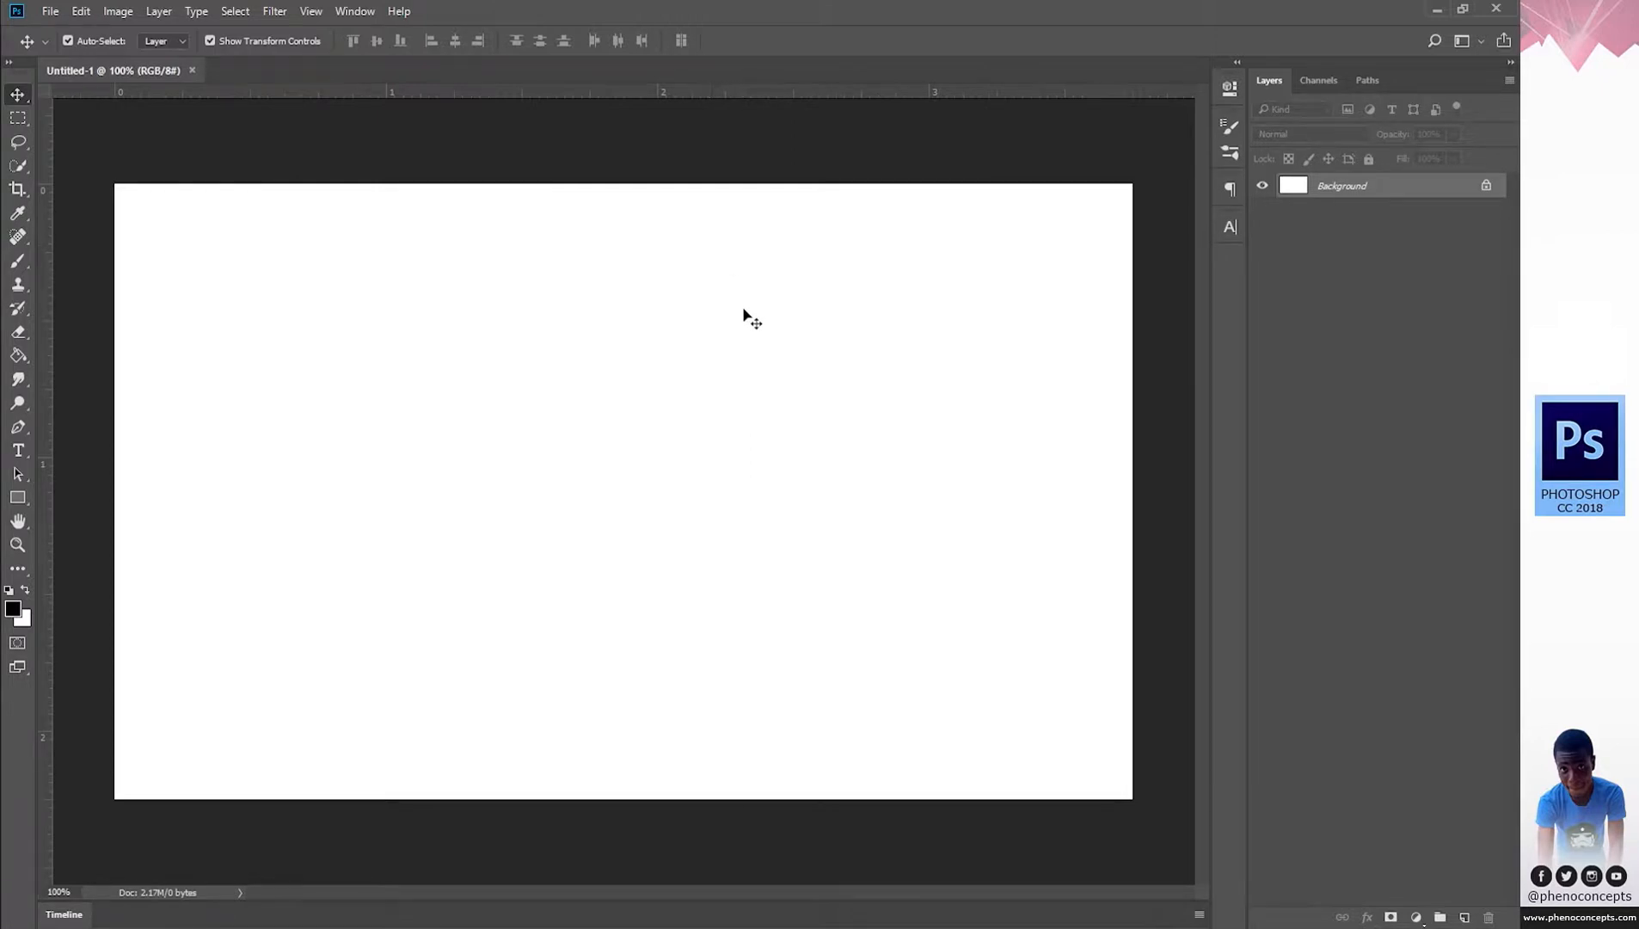
Zoom out to fit the canvas and show the Open dialog on the Desktop.
key("z")
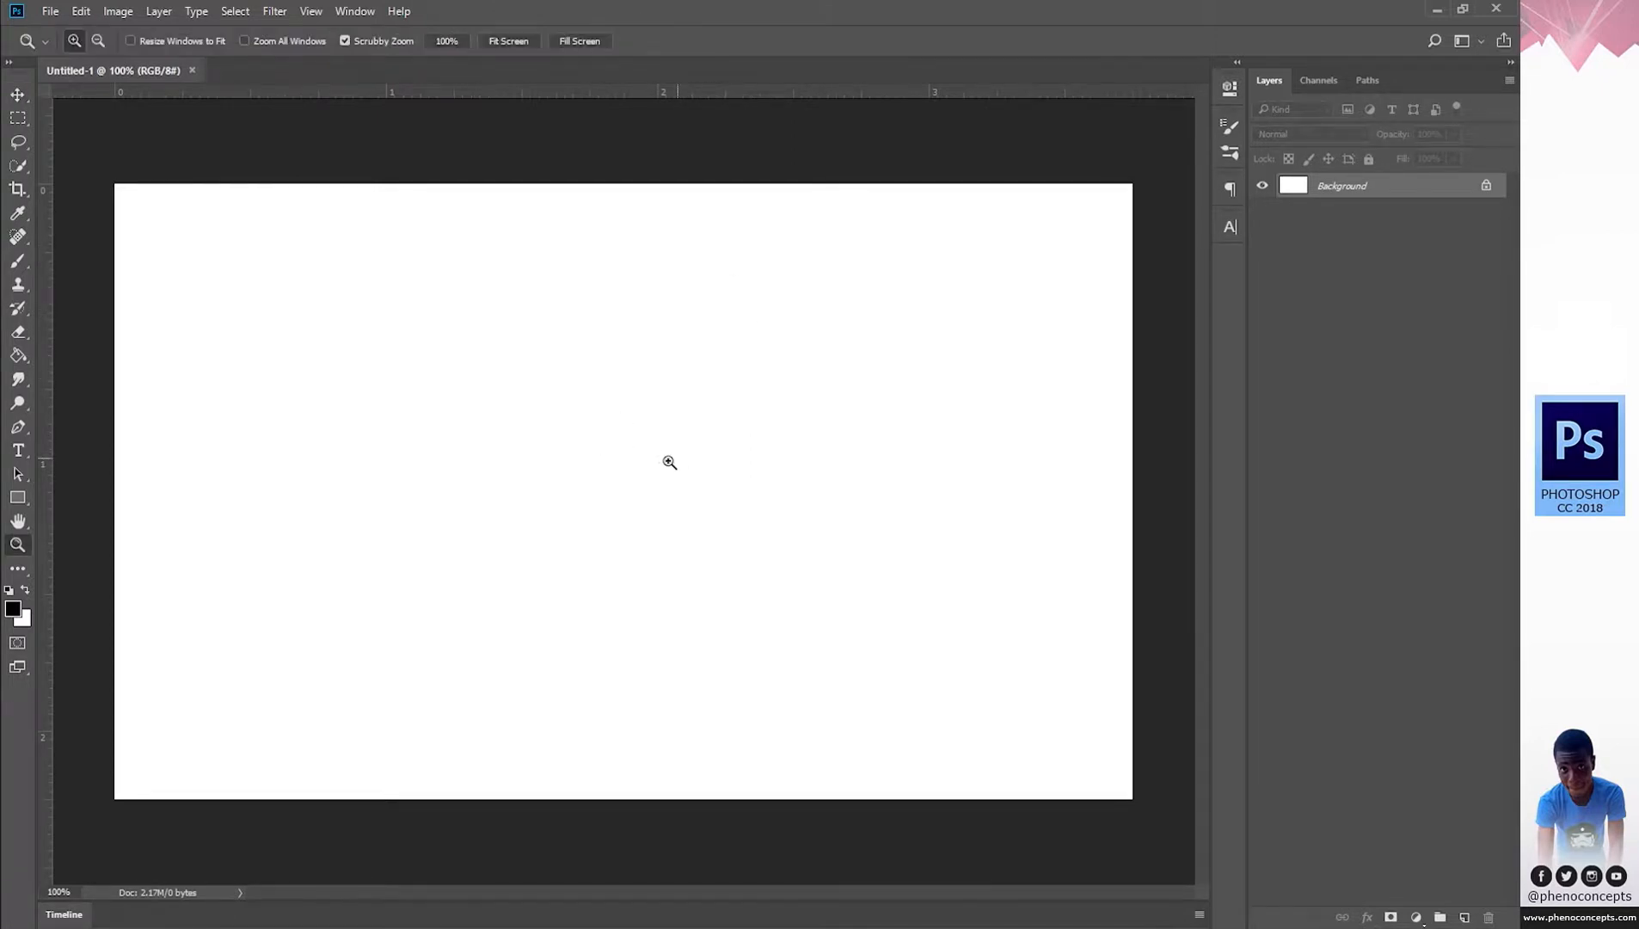
left_click_drag(669, 461, 648, 461)
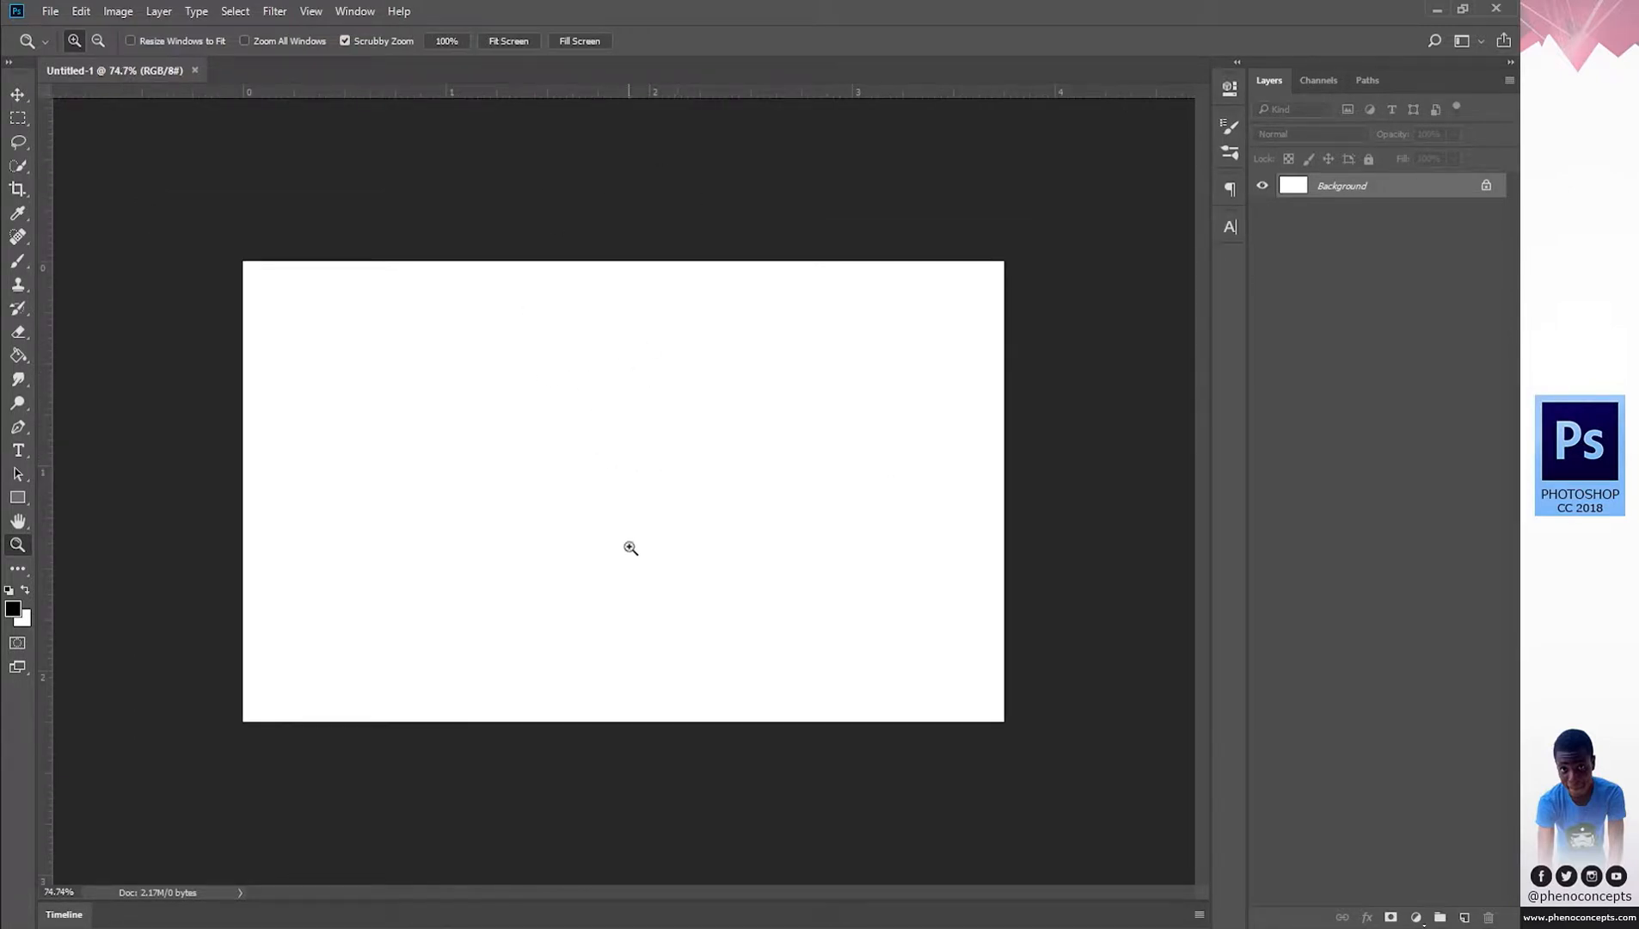
left_click(39, 11)
left_click(67, 45)
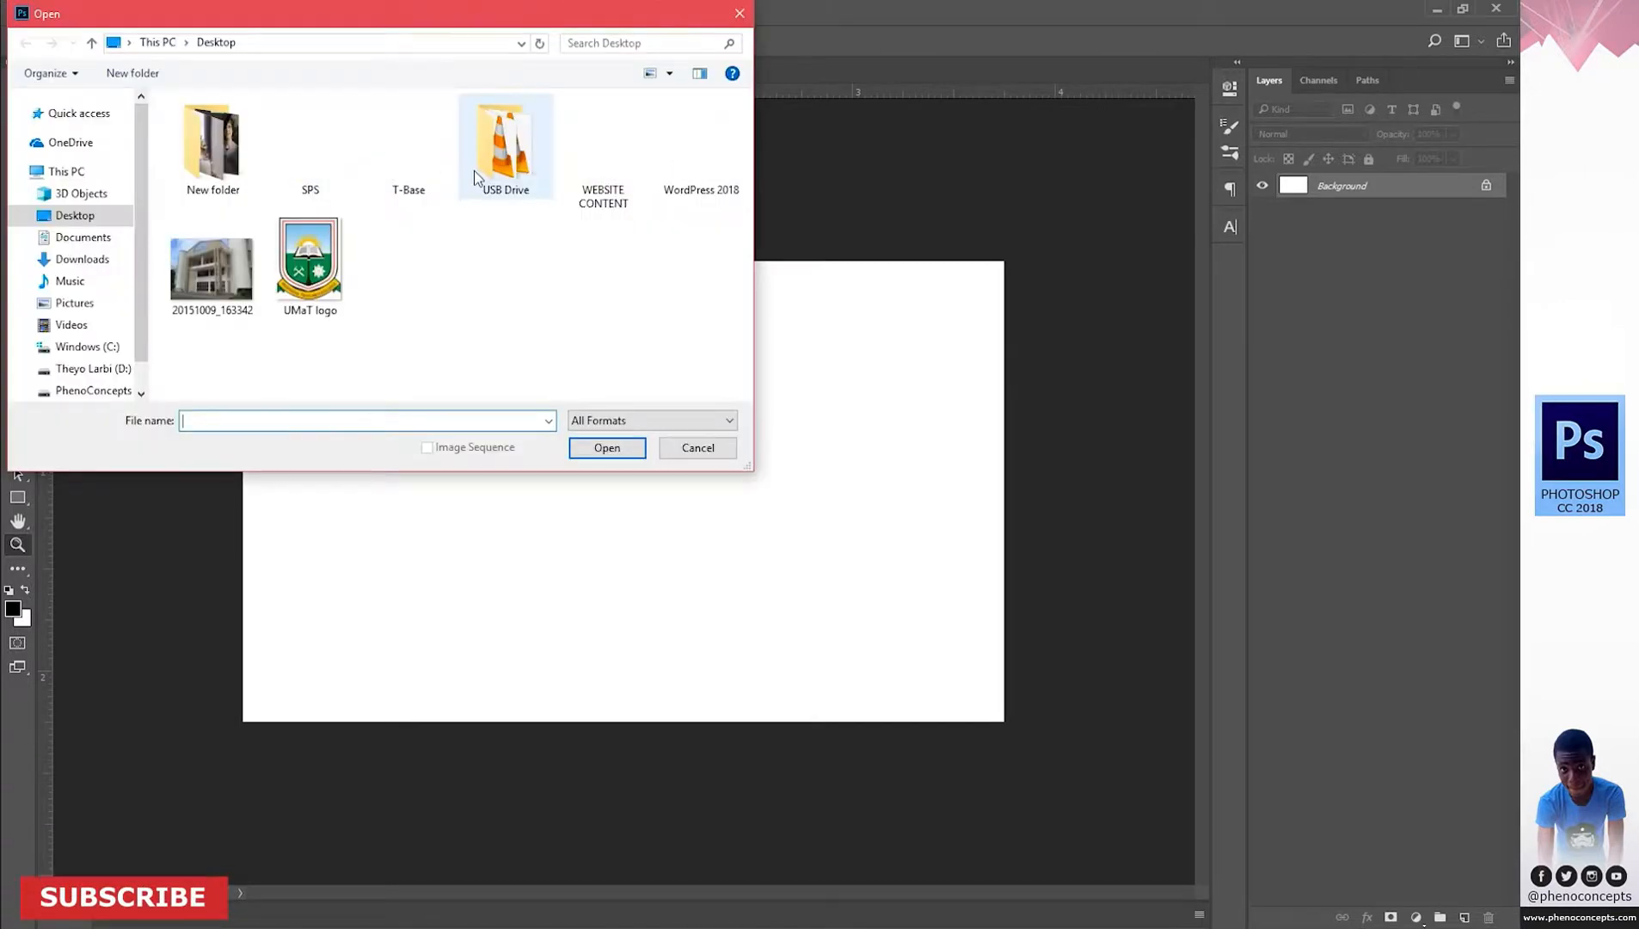
Open UMaT logo and 20151009_163342 together and view the building photo.
left_click(289, 280)
left_click(187, 282, "ctrl")
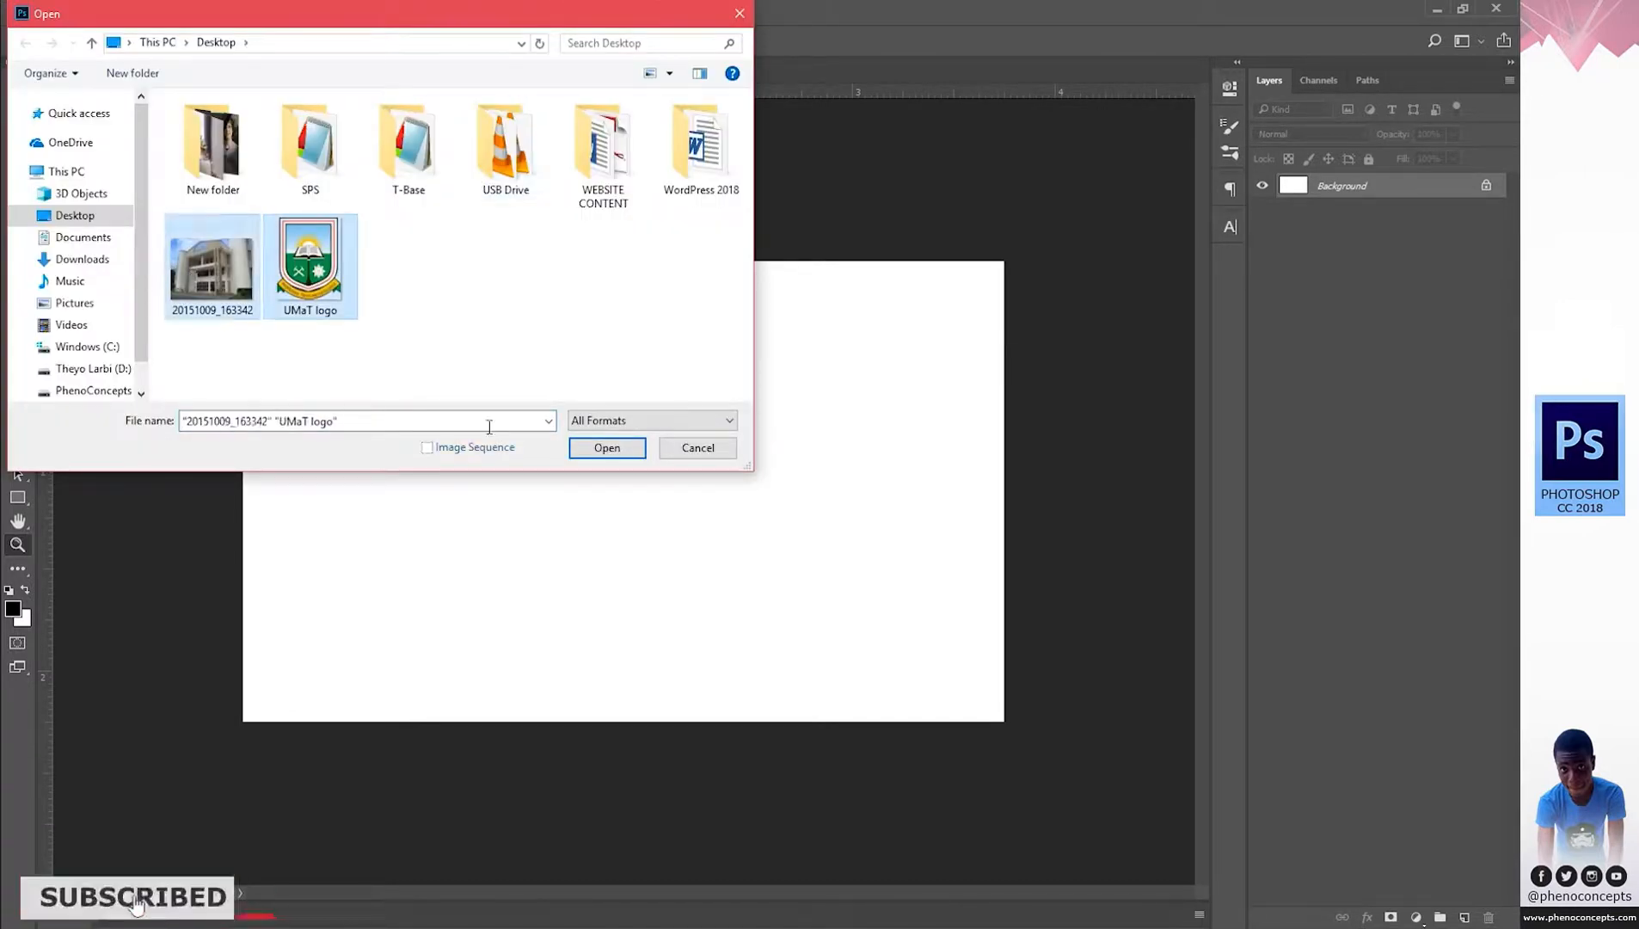
left_click(650, 462)
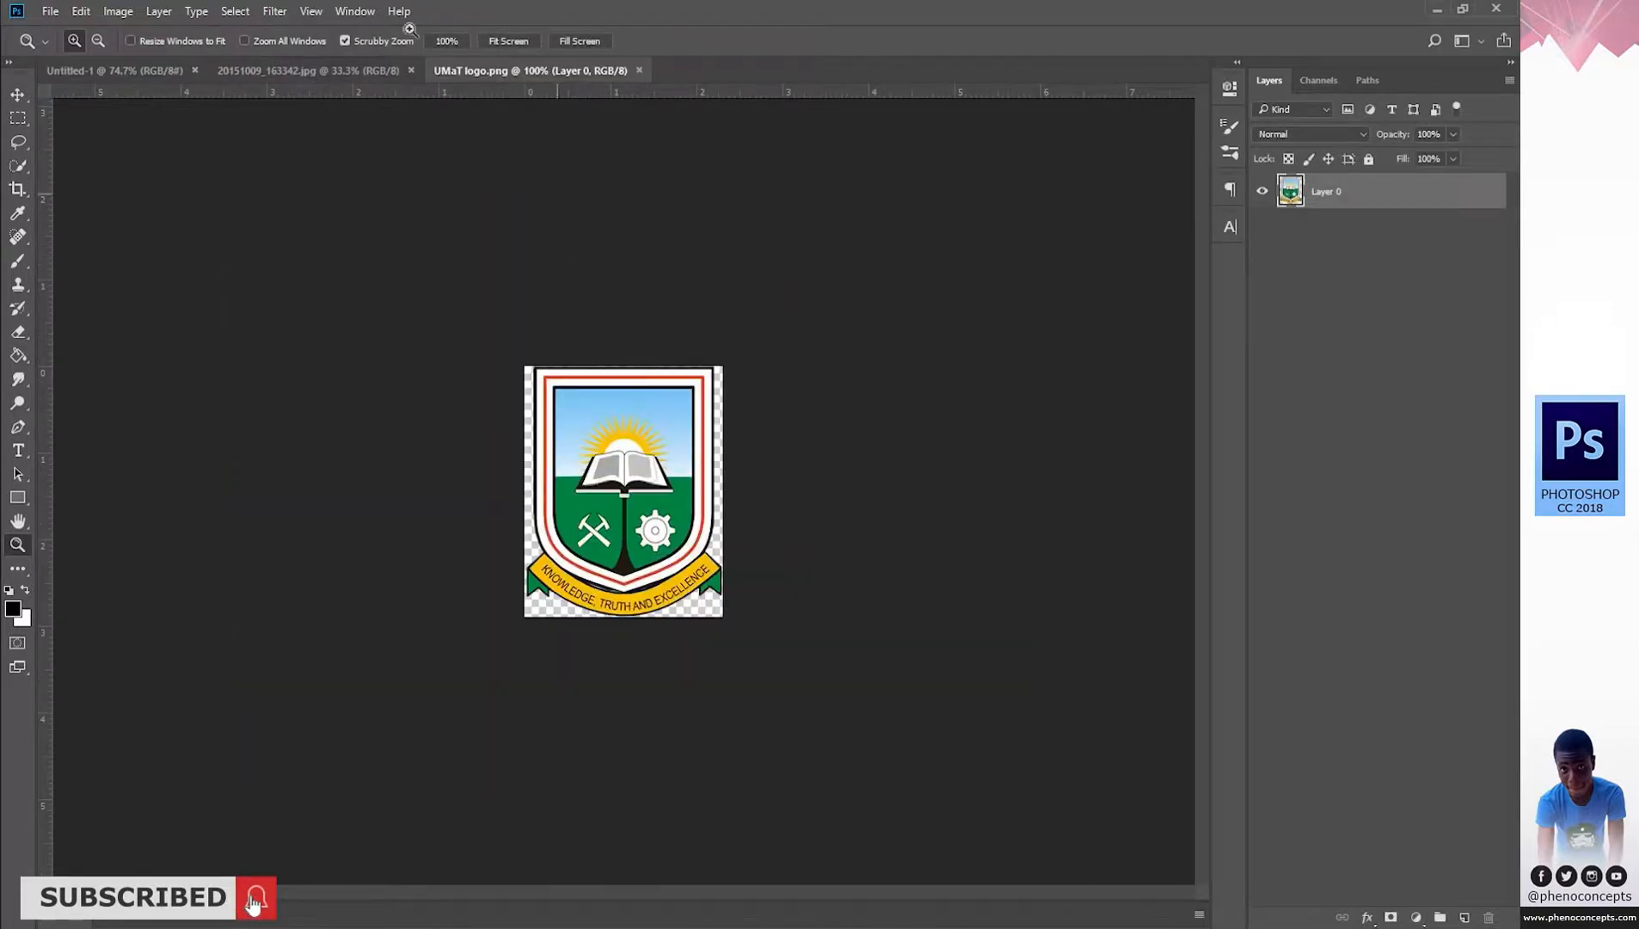
left_click(351, 69)
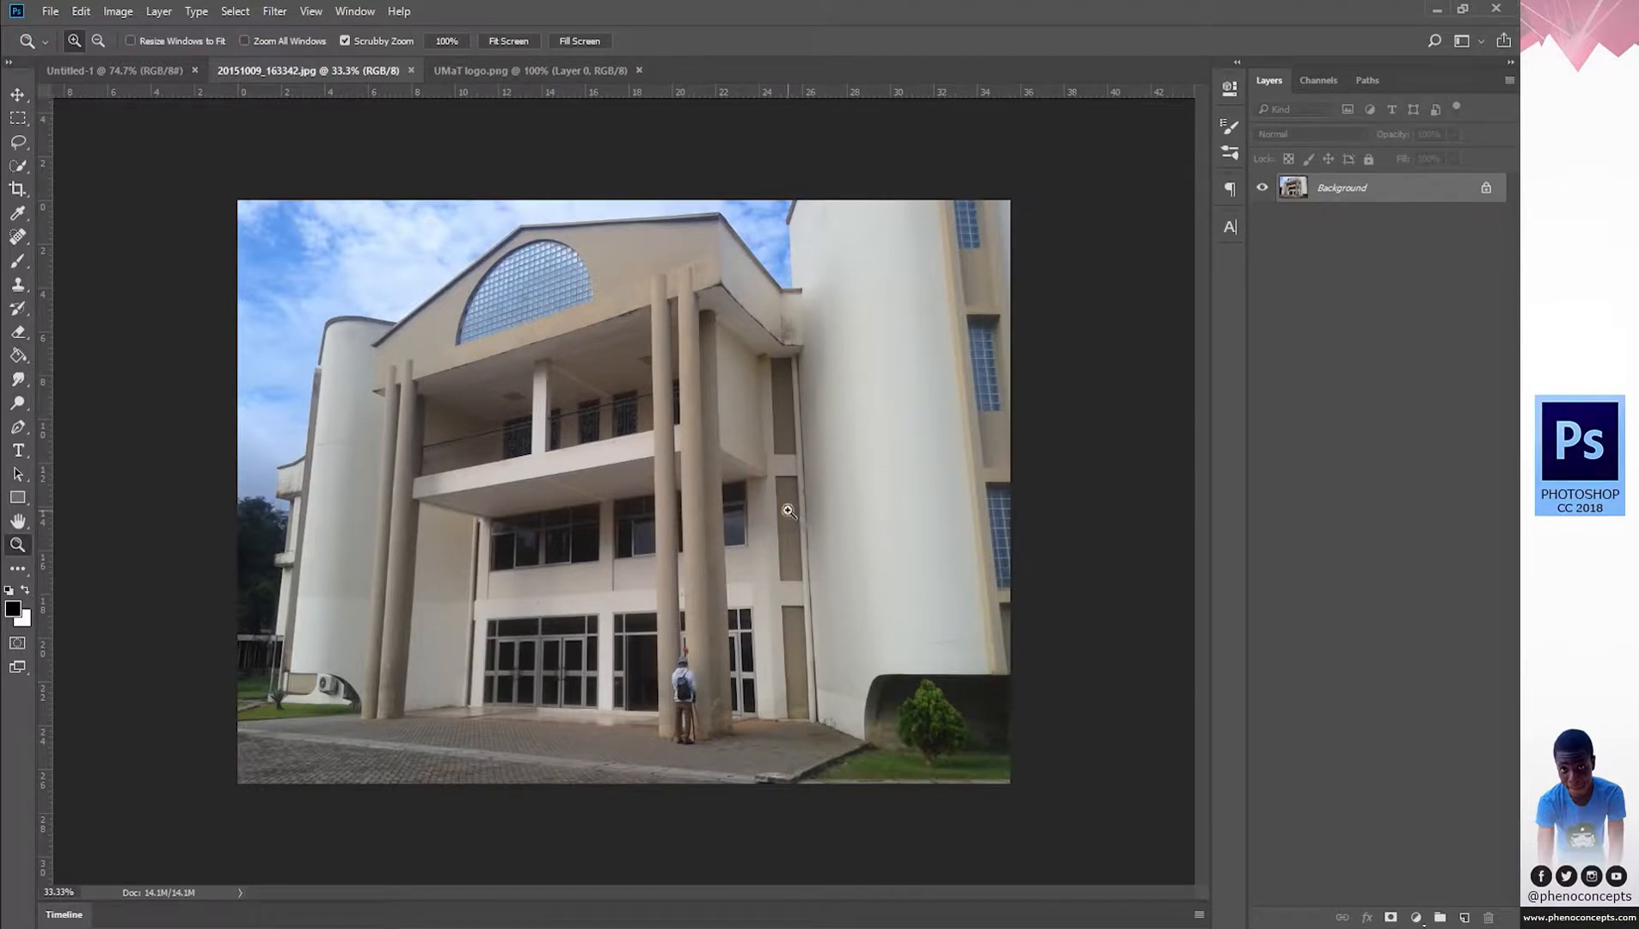
Cut the whole building photo and close its file without saving.
key("ctrl+a")
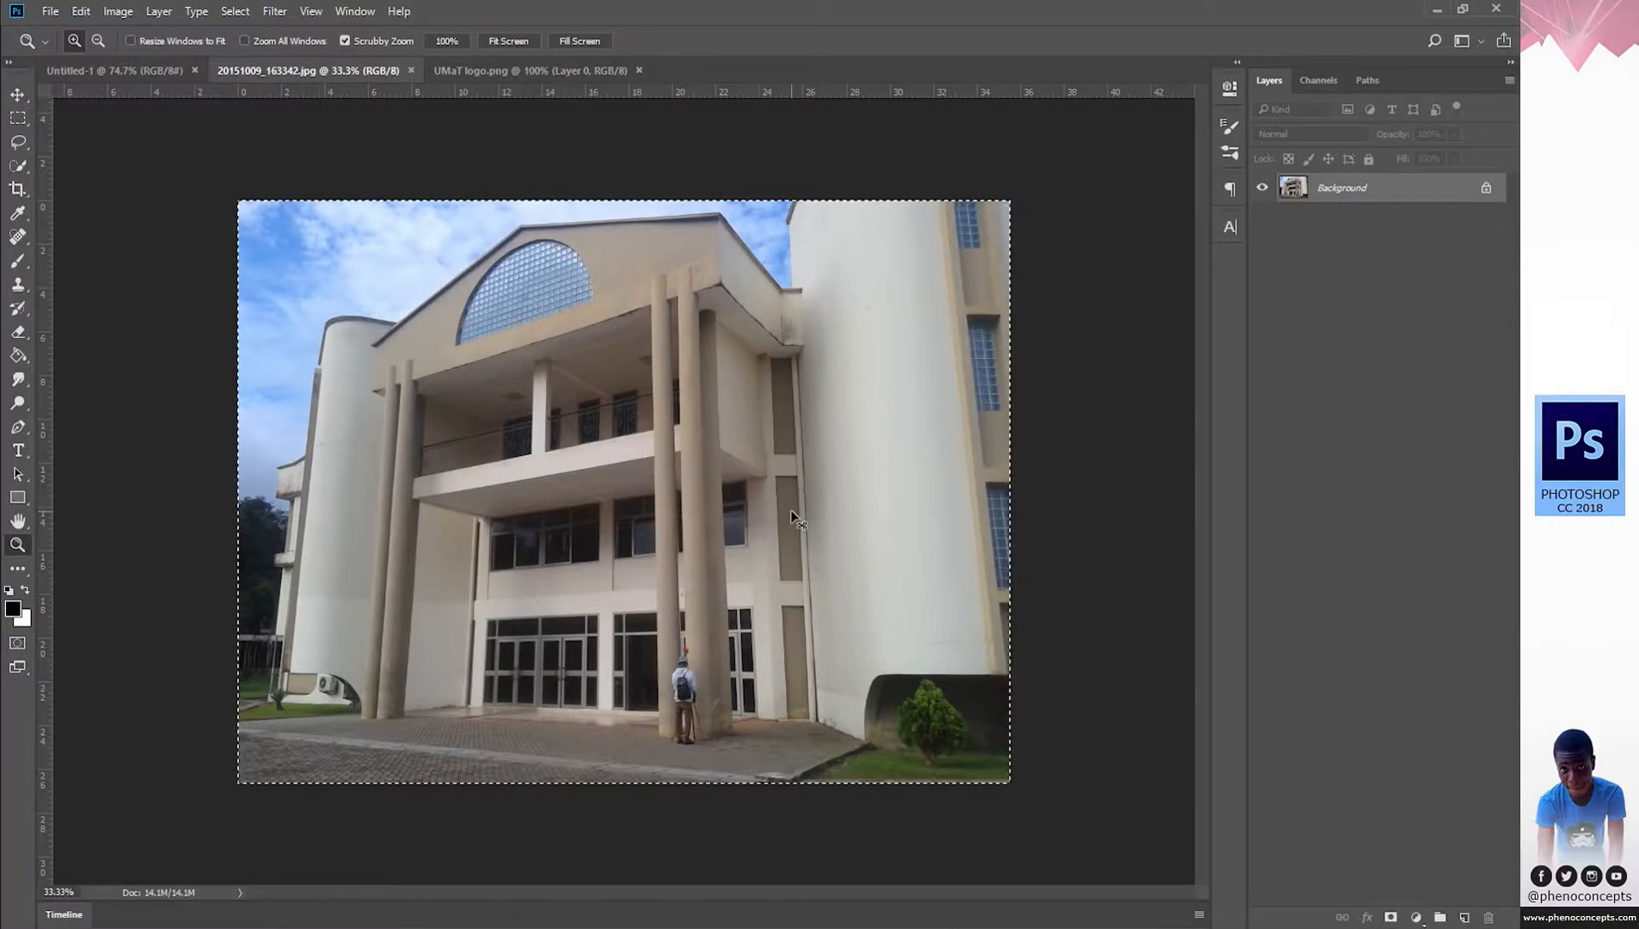
key("ctrl+BackSpace")
key("ctrl+w")
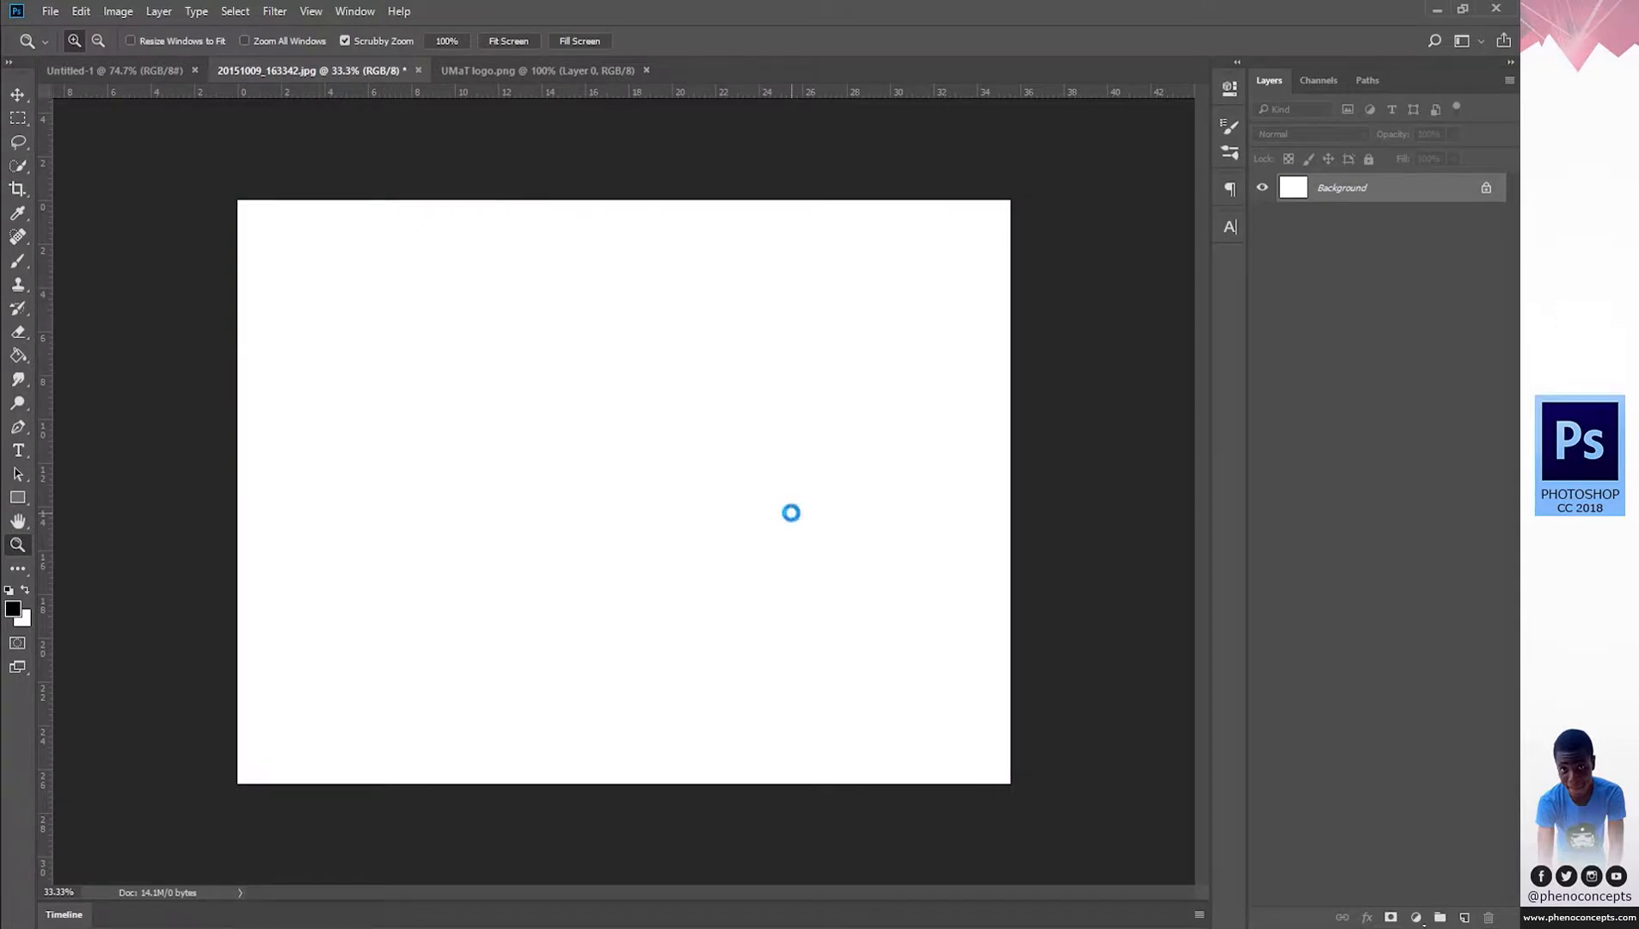
left_click(774, 361)
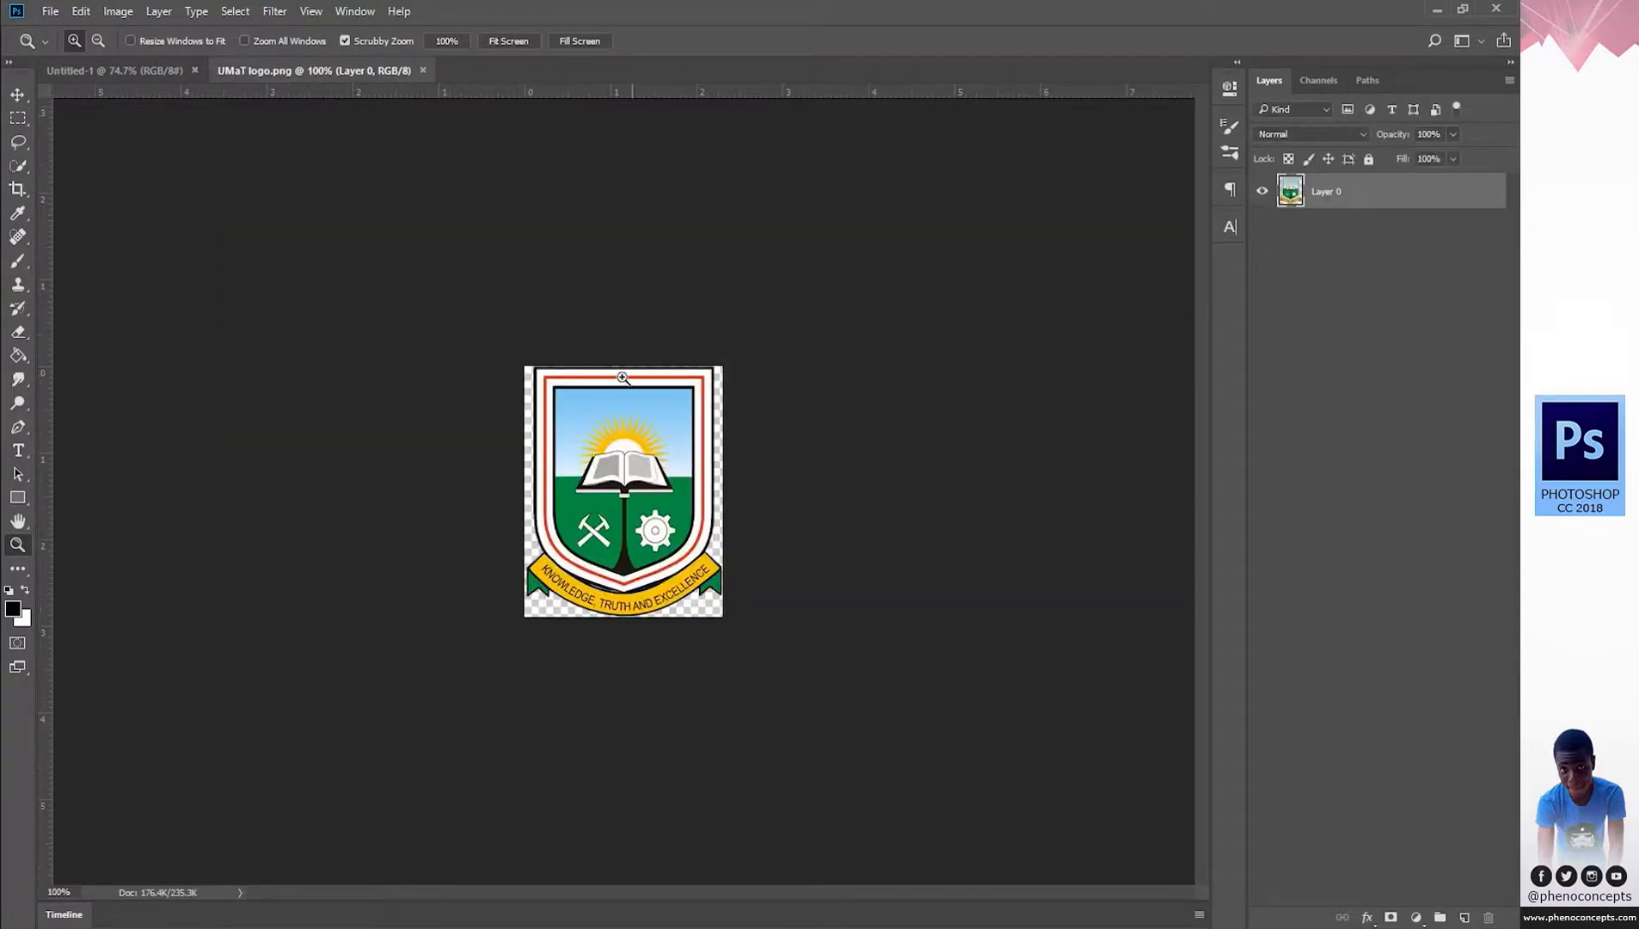
Paste the photo into Untitled-1 and scale it to about 45% to cover the card.
left_click(137, 67)
key("ctrl+v")
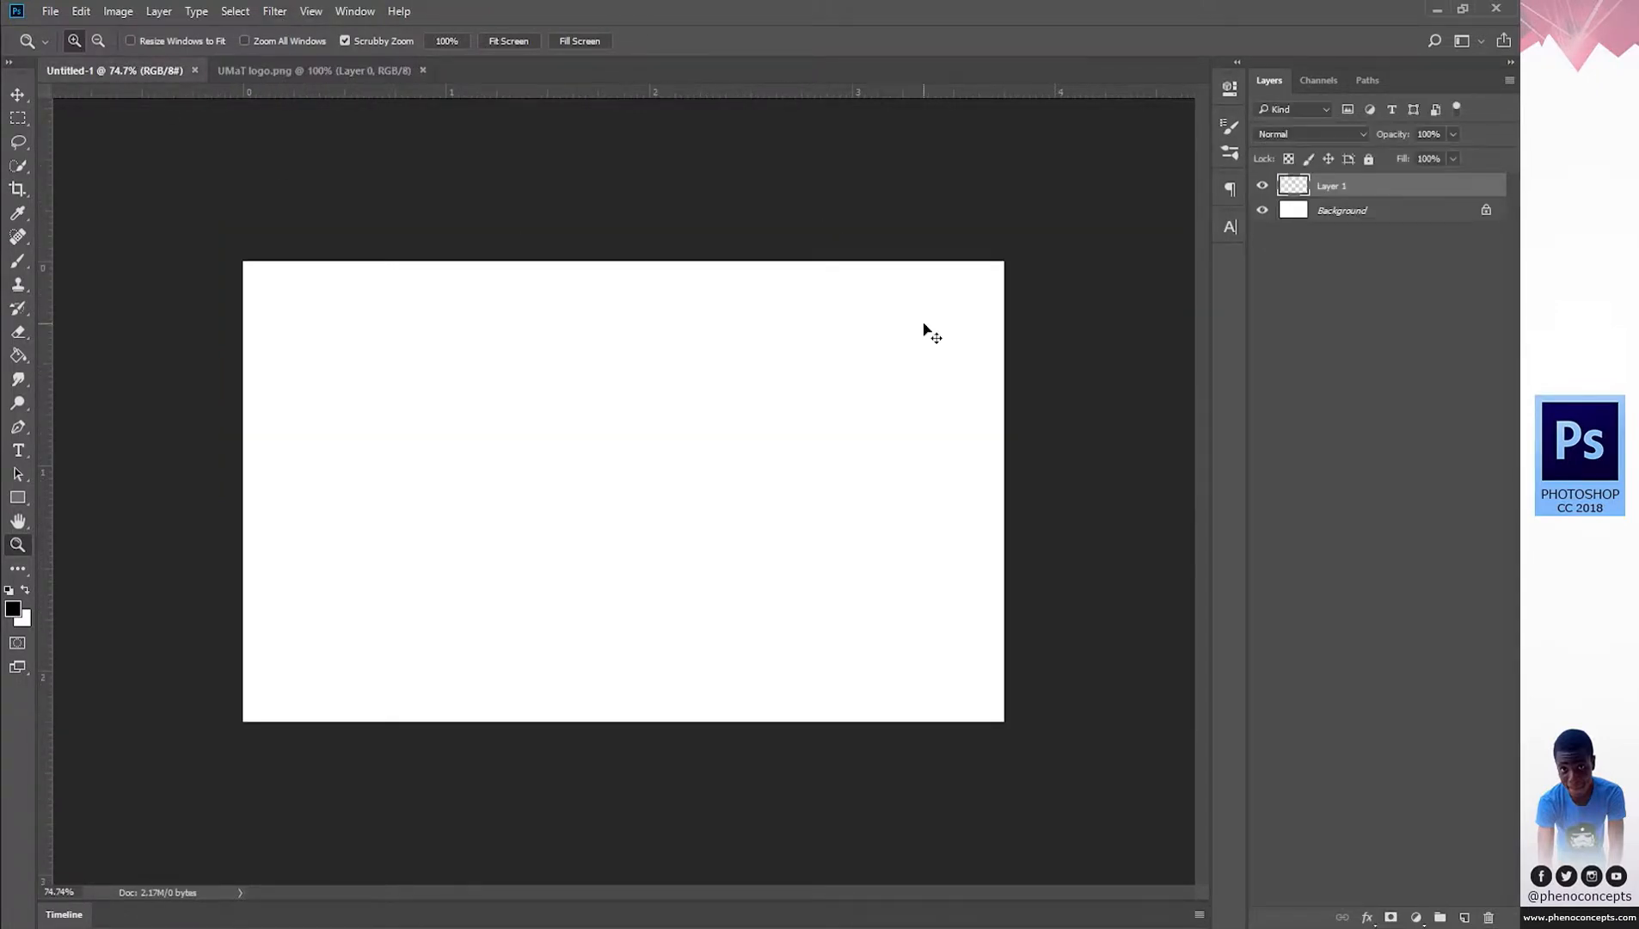
key("v")
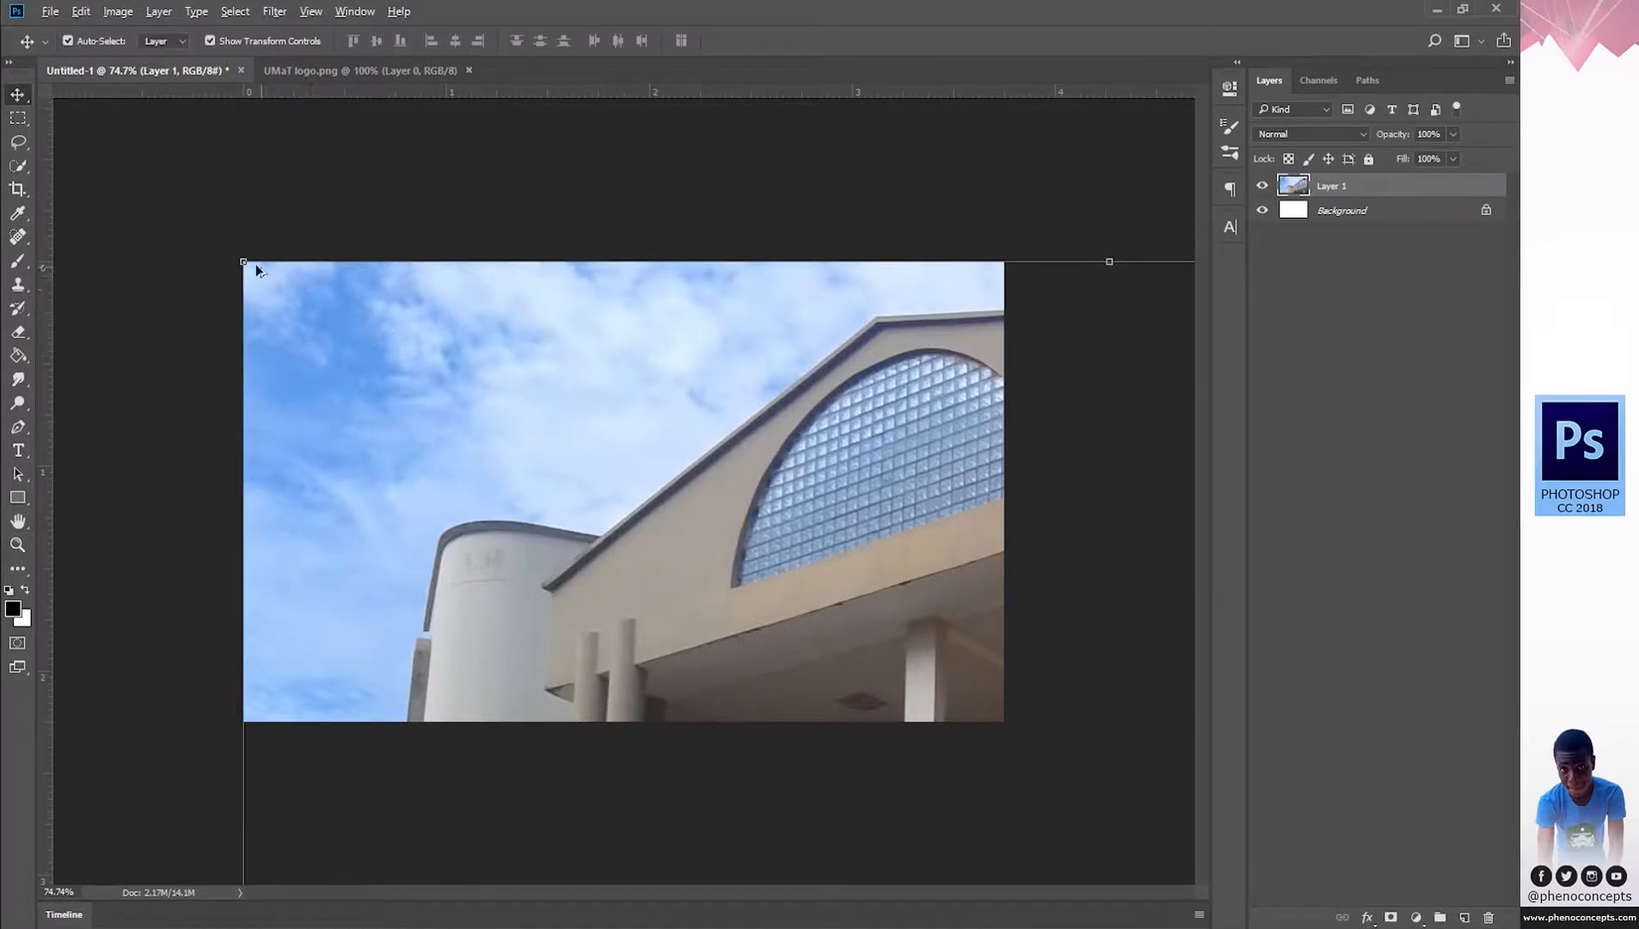
left_click_drag(264, 271, 762, 592)
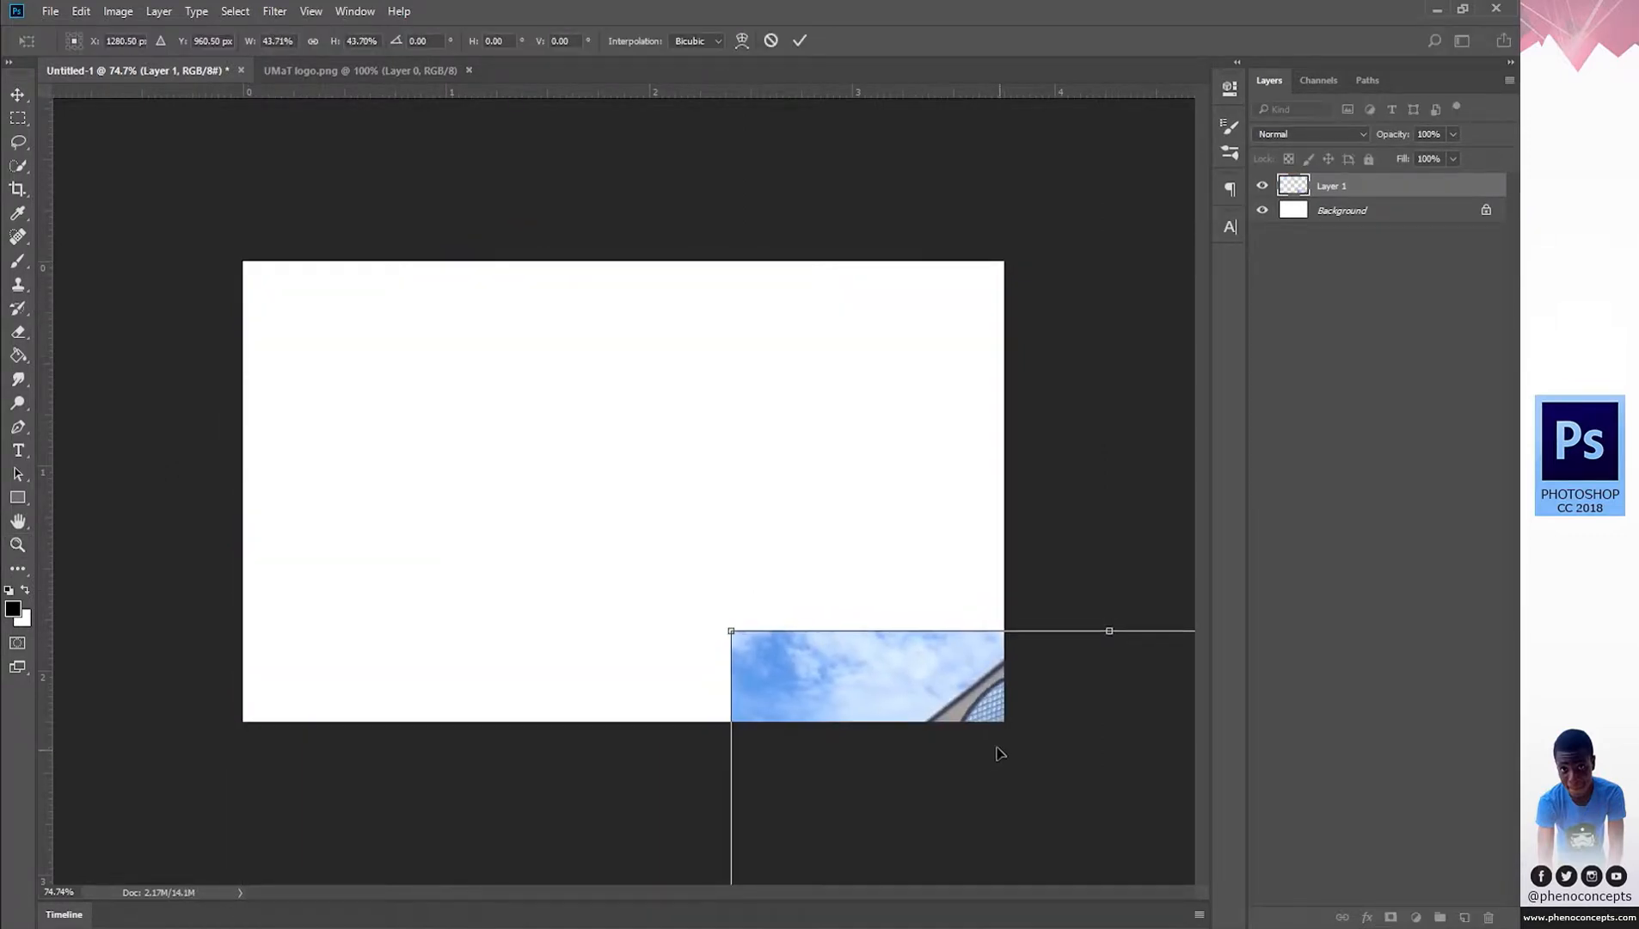
left_click_drag(921, 678, 493, 366)
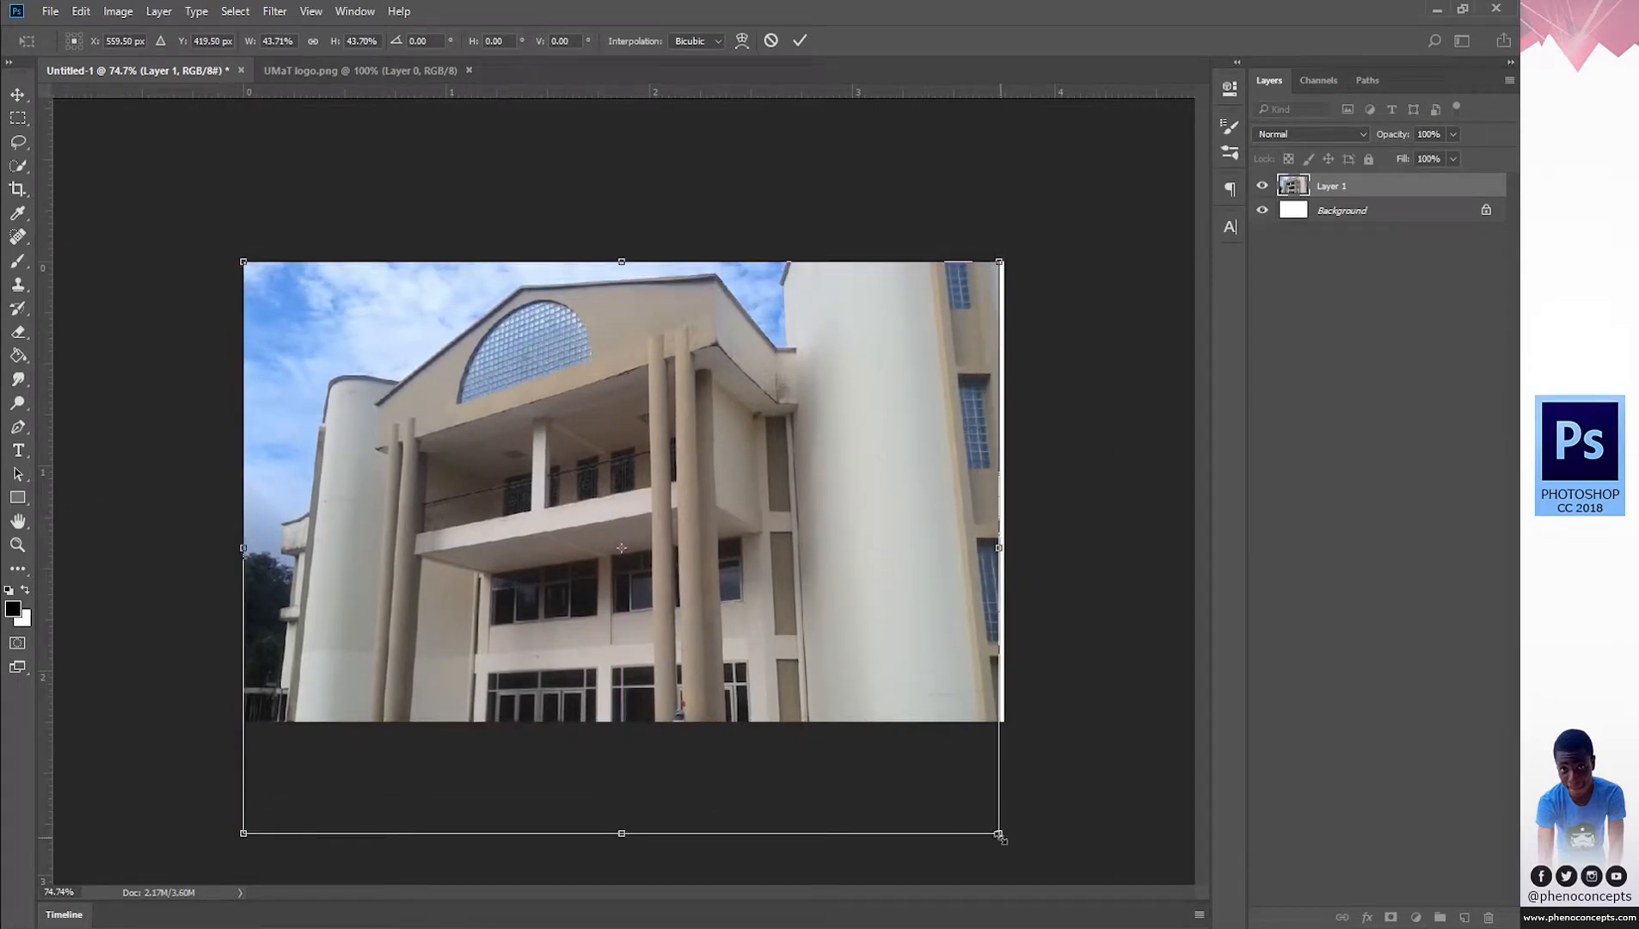
left_click_drag(998, 832, 1030, 852)
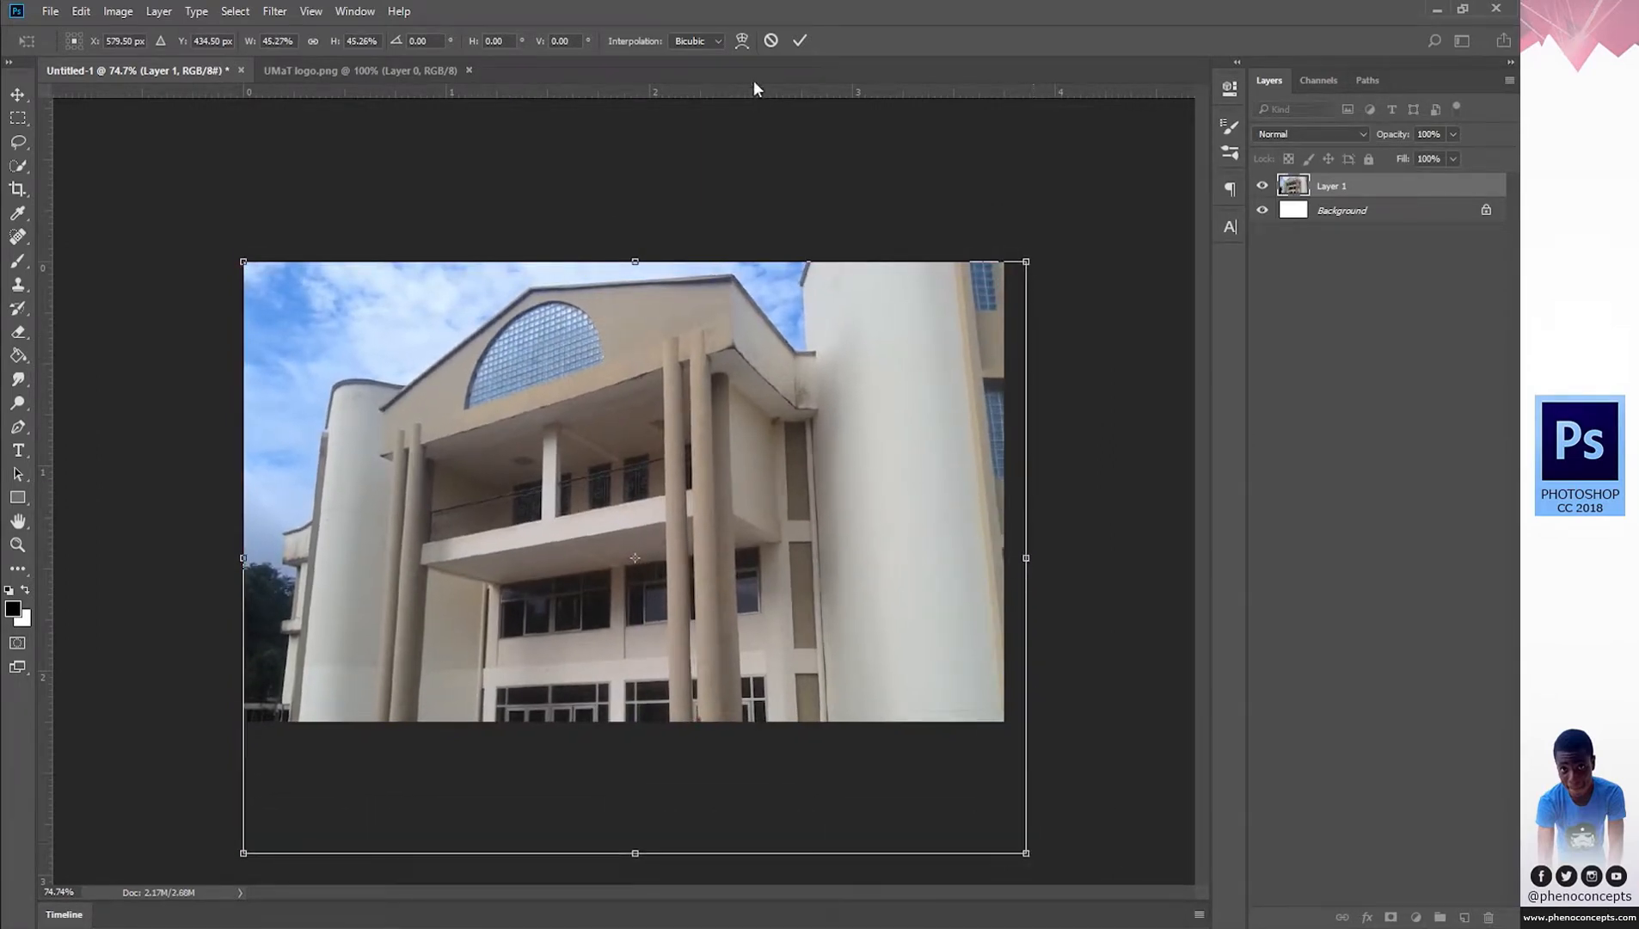
left_click(800, 41)
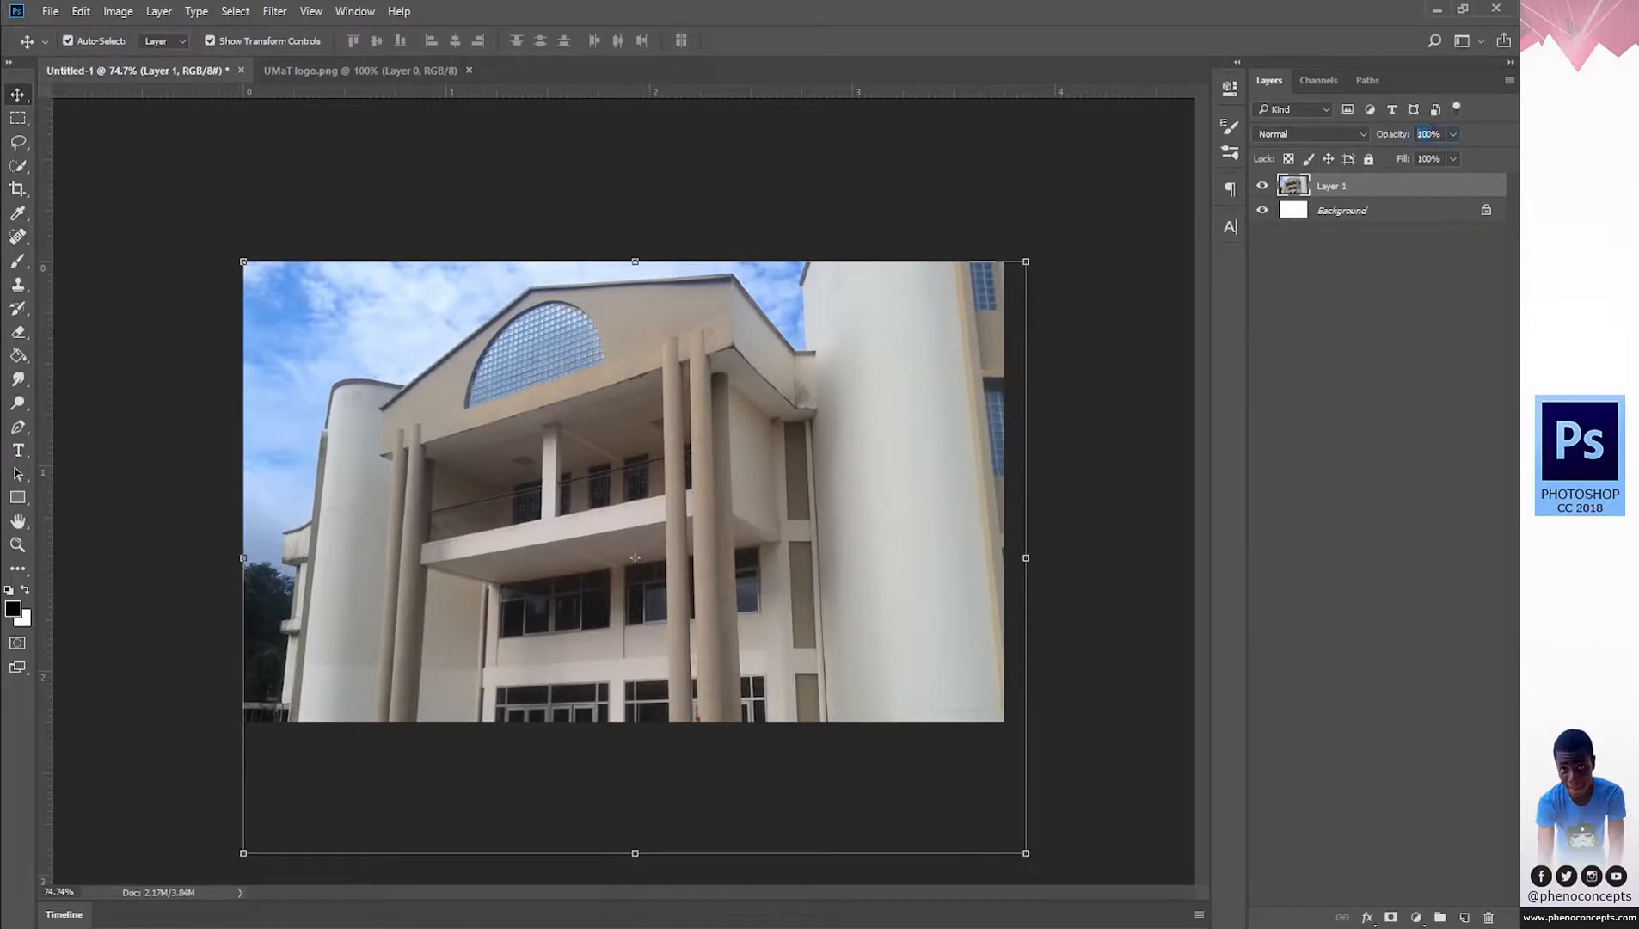
Set the photo layer's opacity to 50%.
type("20")
key("Return")
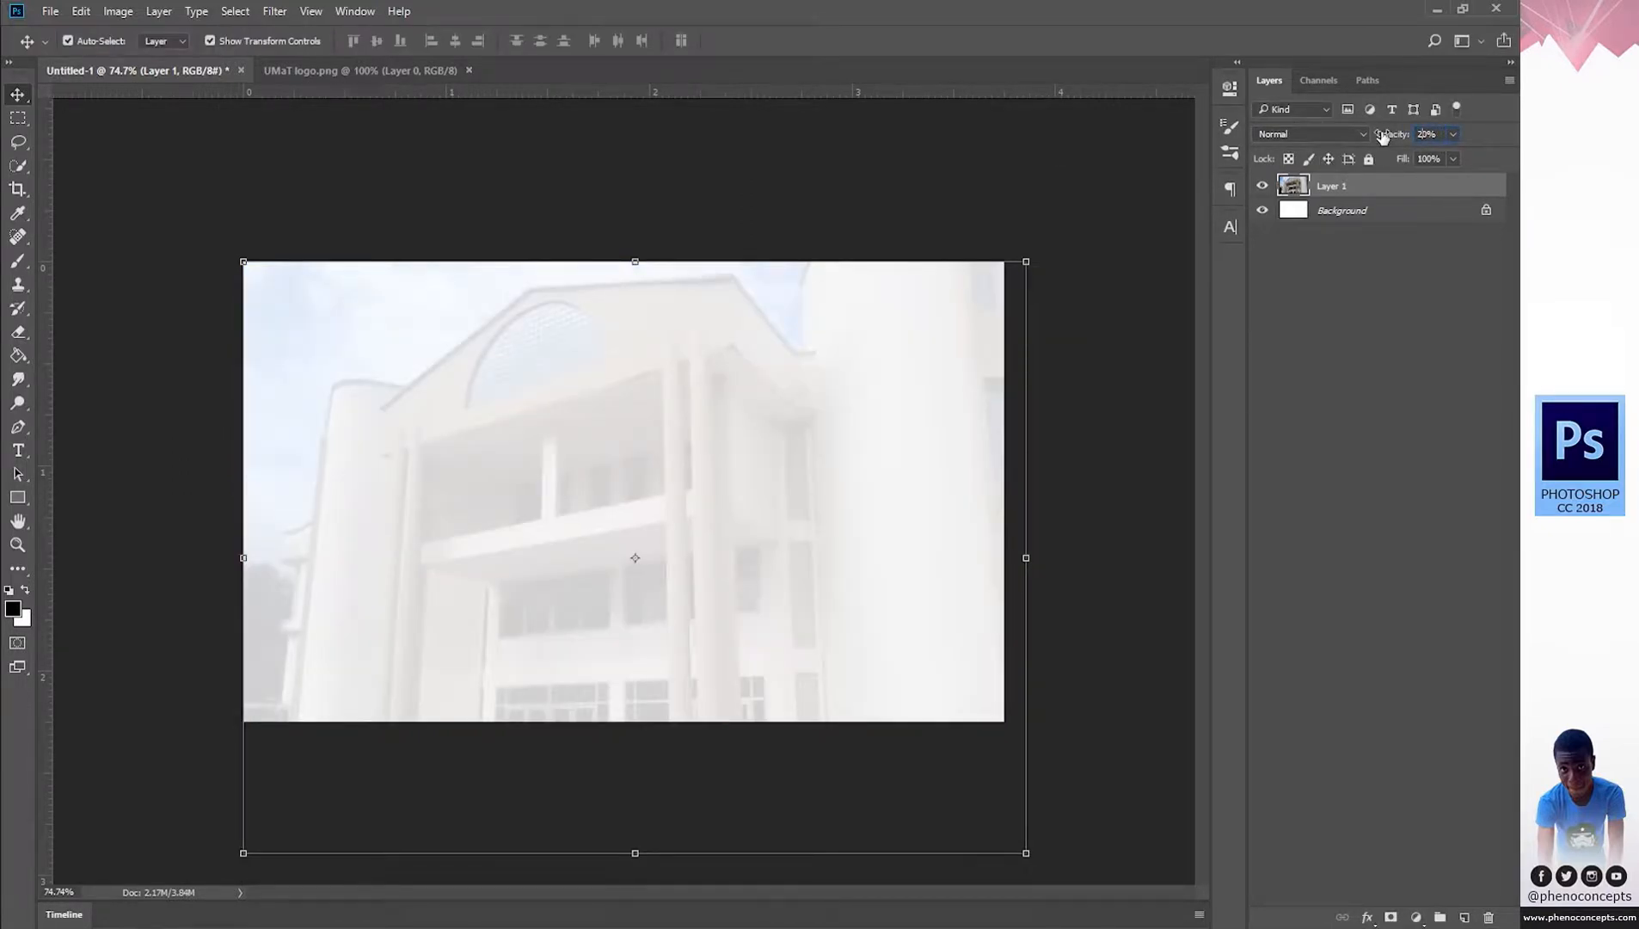
type("0")
key("Return")
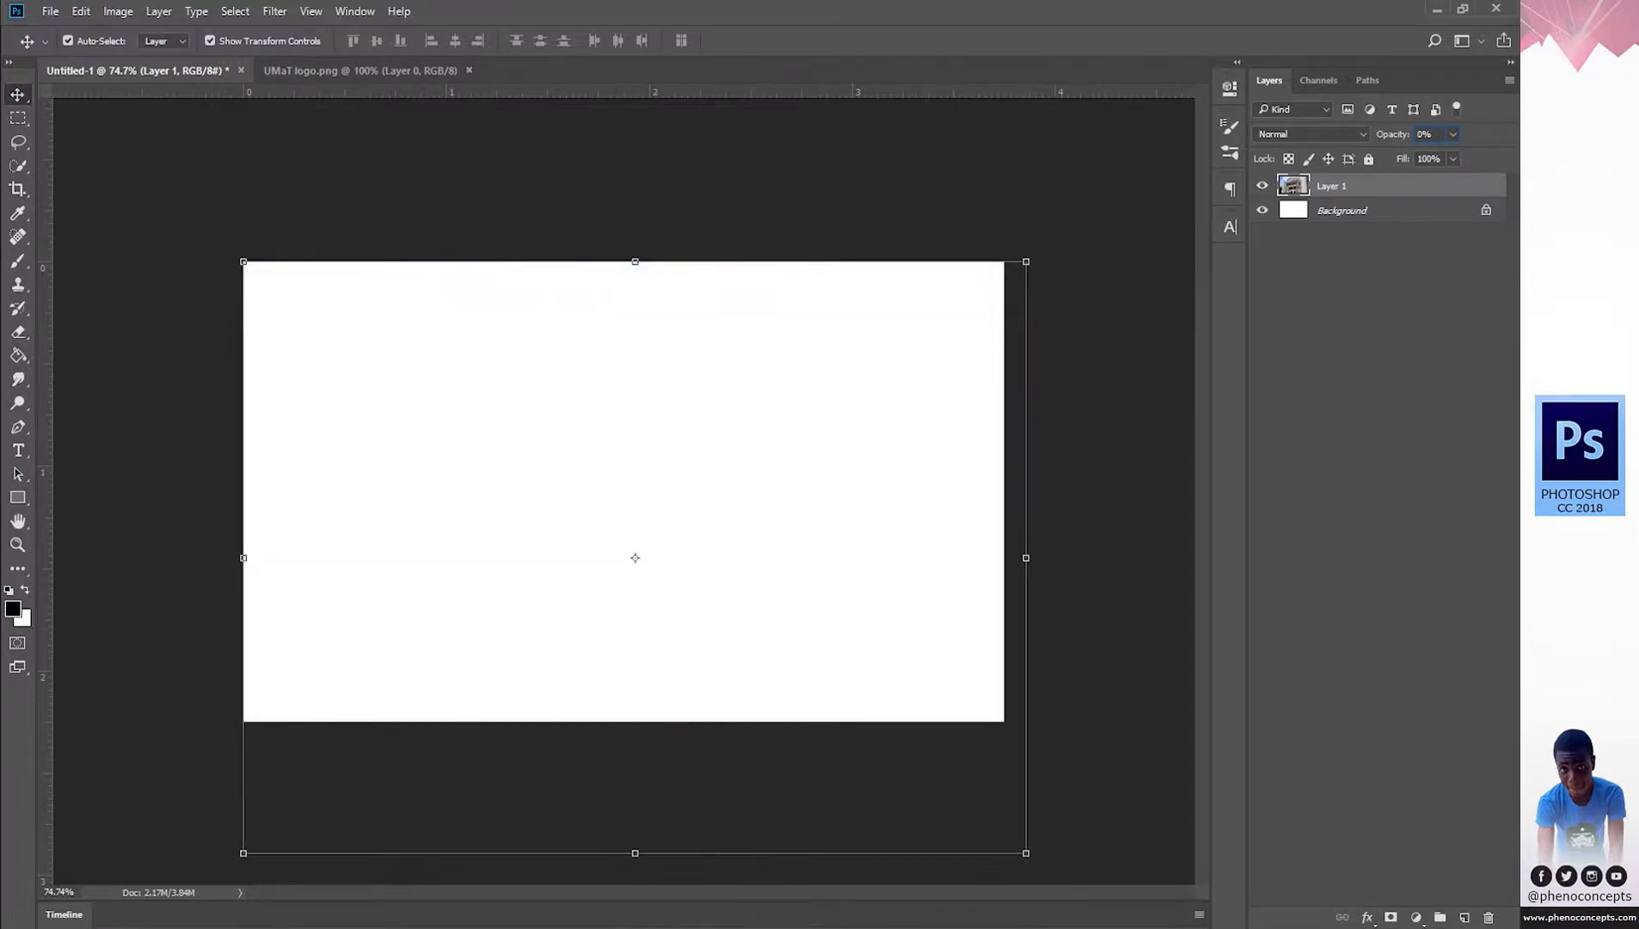
type("50")
key("Return")
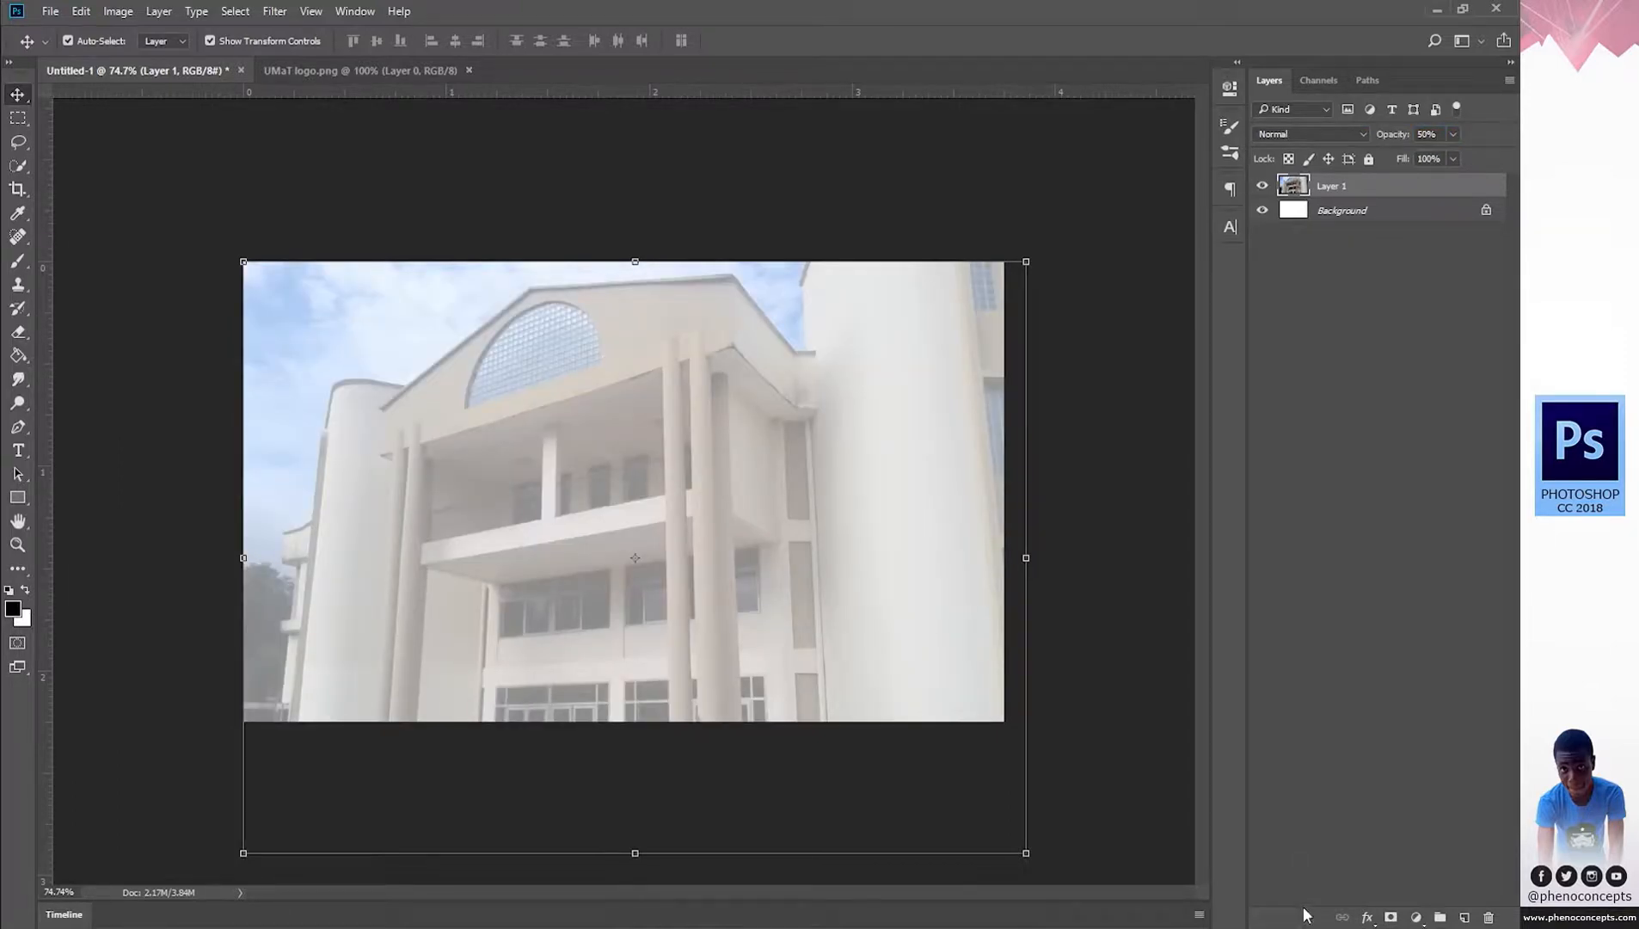
Add a layer mask and brush the photo's lower-right corner to fade into white.
left_click(1390, 917)
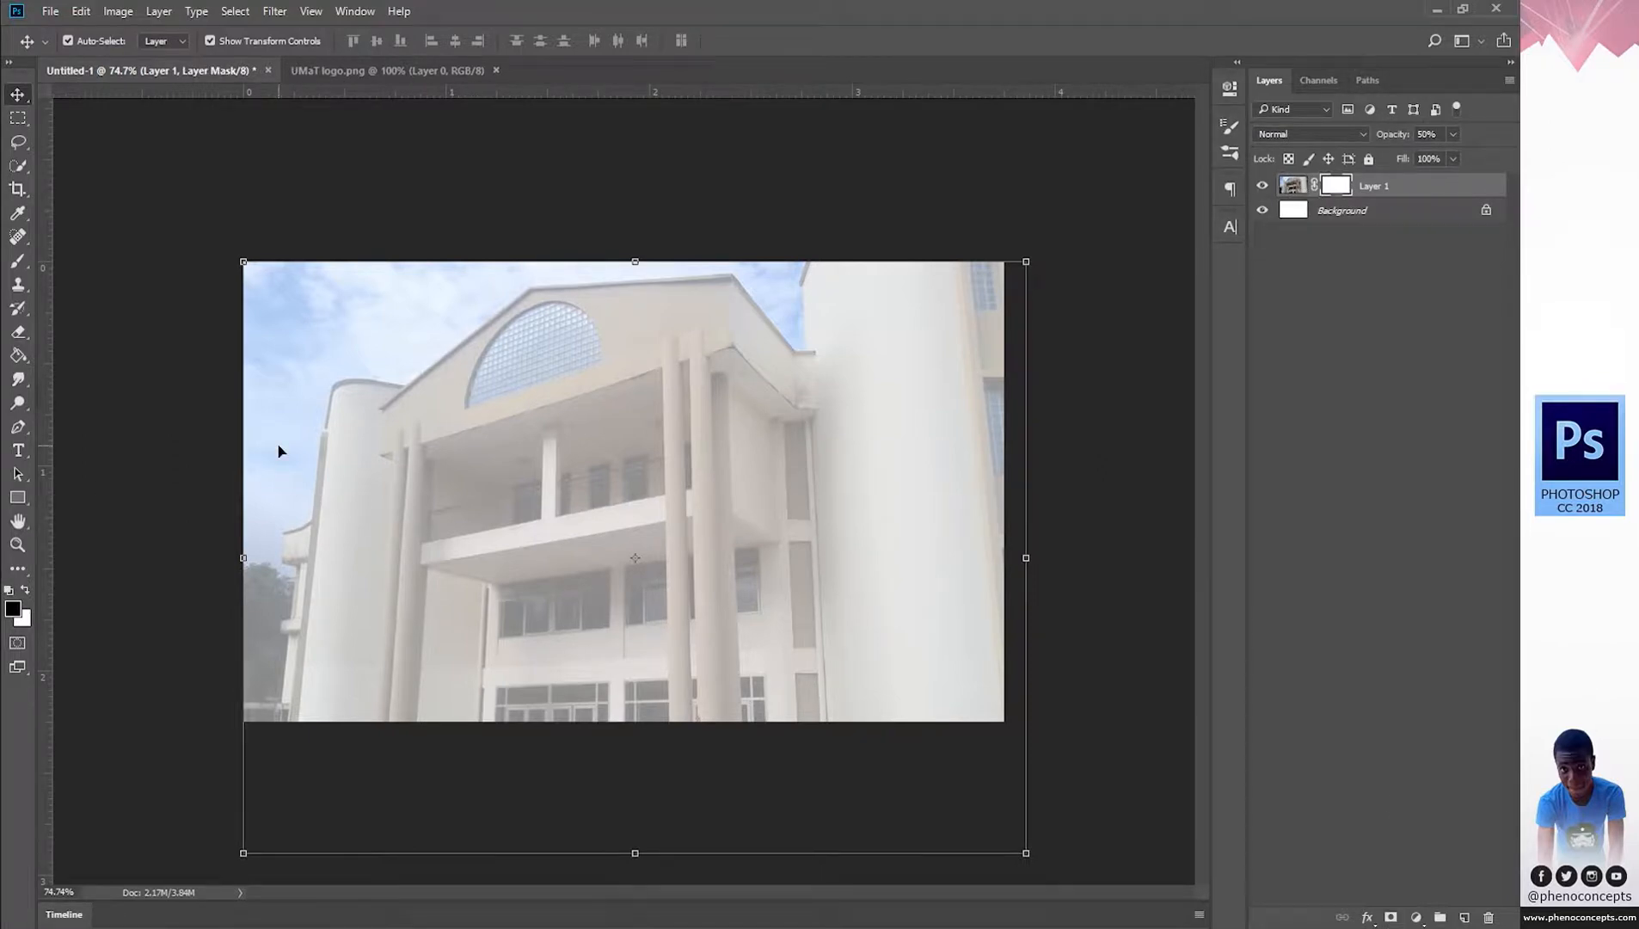
key("b")
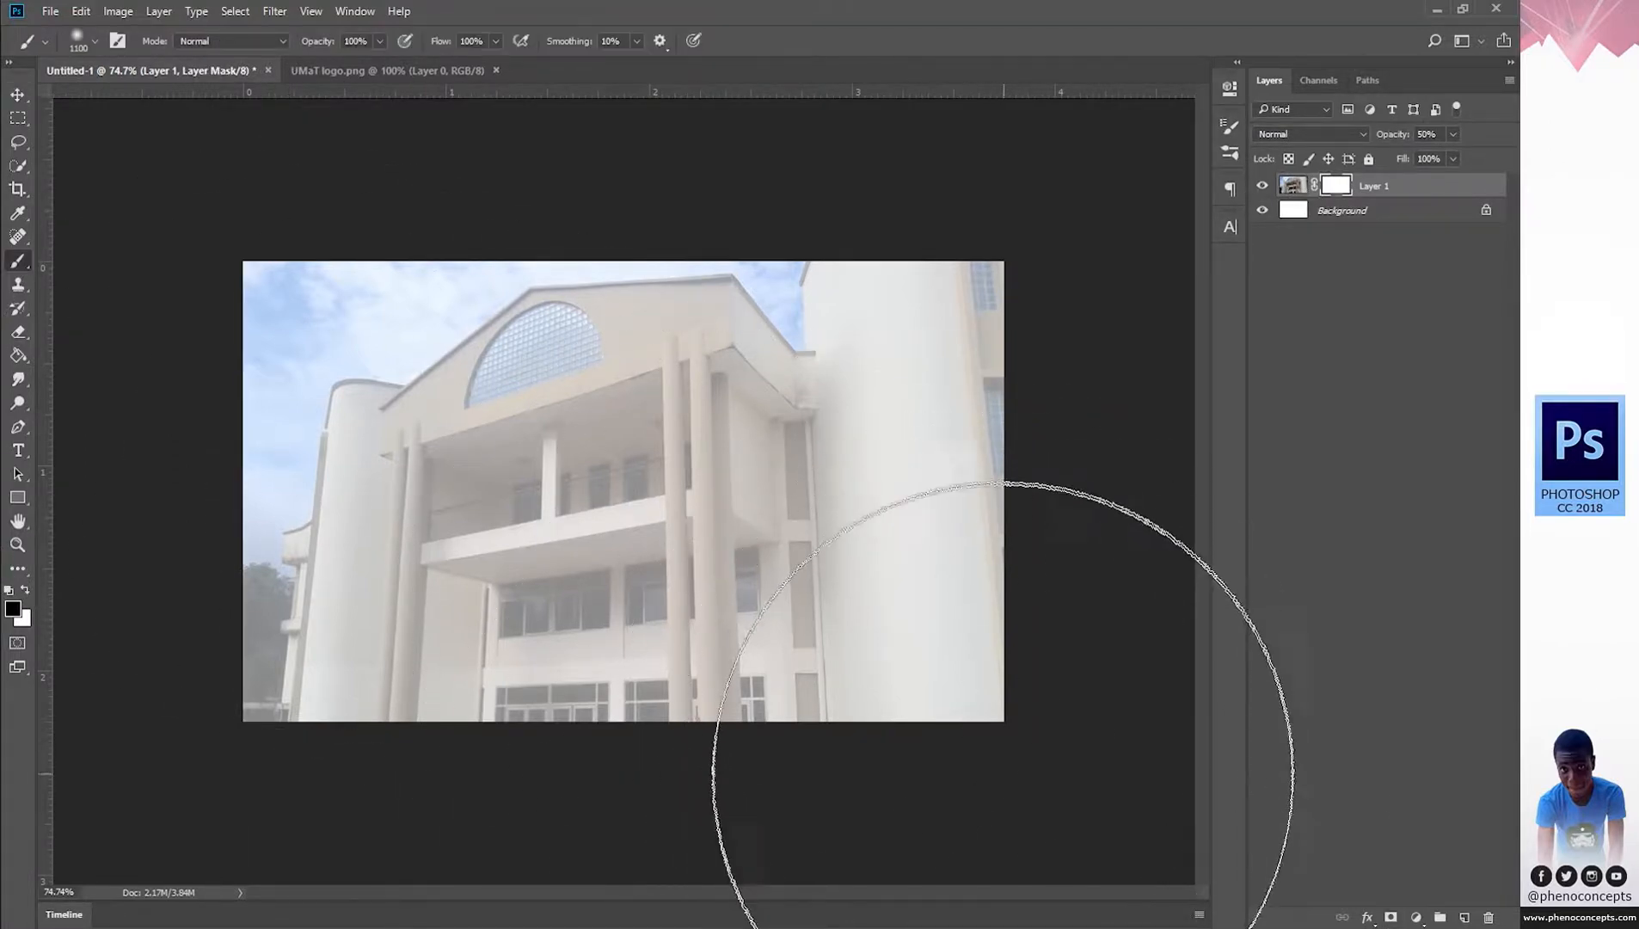
mouse_move(1008, 781)
left_mouse_down()
mouse_move(908, 820)
mouse_move(1049, 874)
mouse_move(910, 883)
mouse_move(937, 897)
mouse_move(1062, 833)
mouse_move(962, 887)
mouse_move(1058, 803)
mouse_move(998, 889)
mouse_move(1088, 841)
mouse_move(890, 884)
mouse_move(890, 862)
mouse_move(894, 876)
mouse_move(1015, 834)
mouse_move(1049, 842)
mouse_move(981, 815)
left_mouse_up()
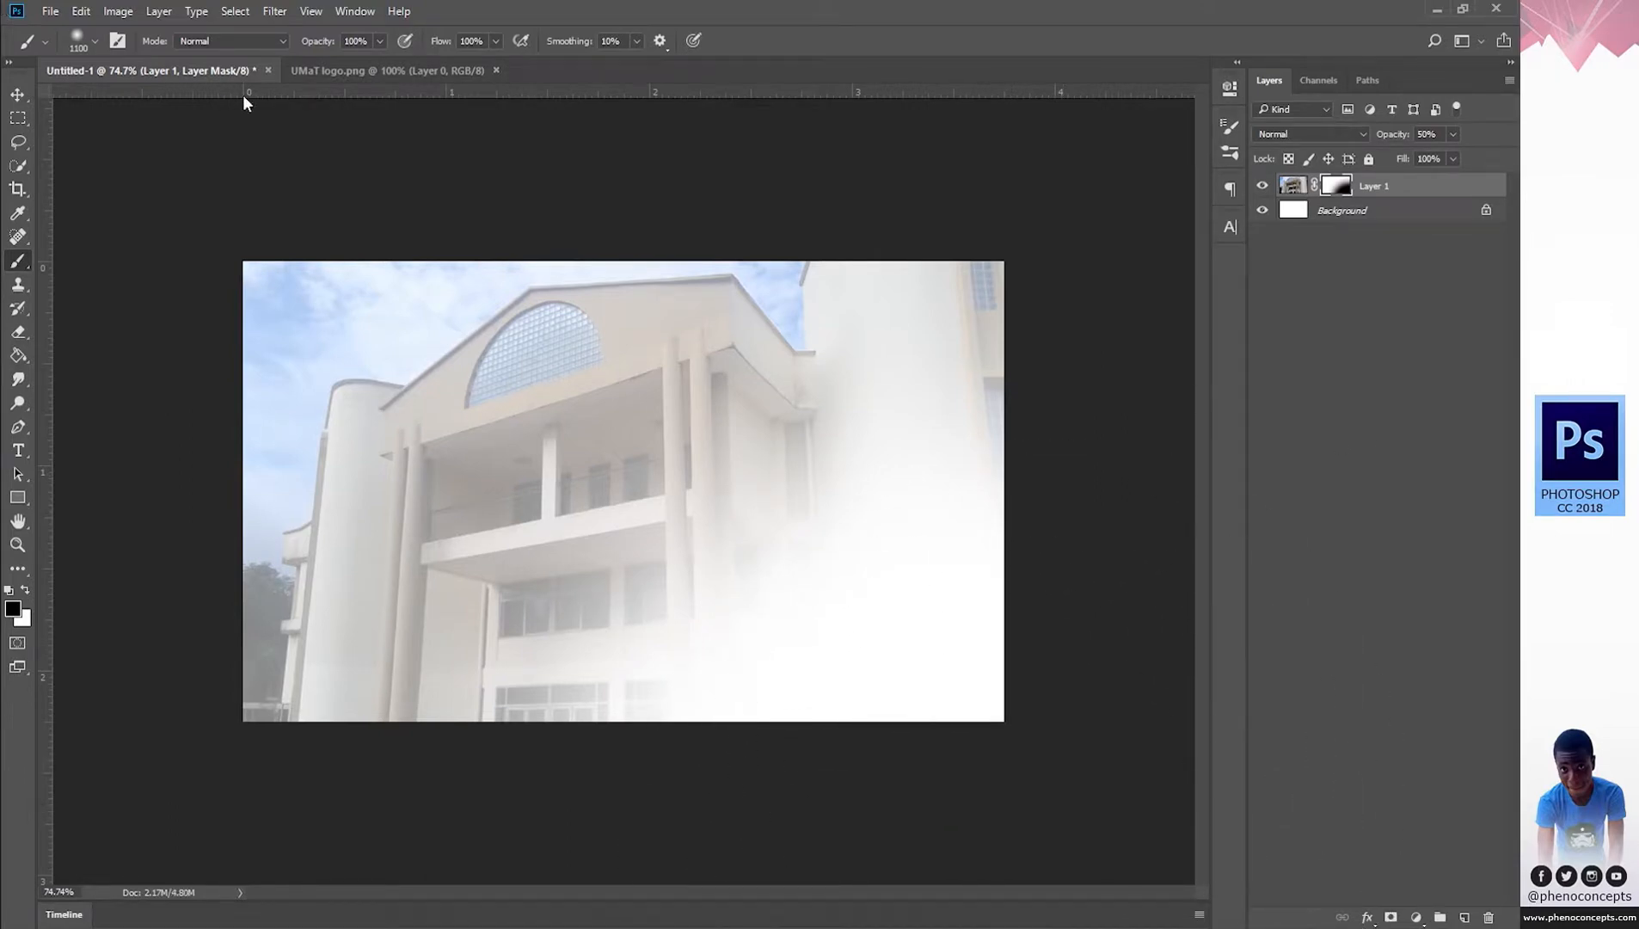
left_click(412, 74)
Drag the UMaT crest into the card and shrink it to about 57% over the faded corner.
key("v")
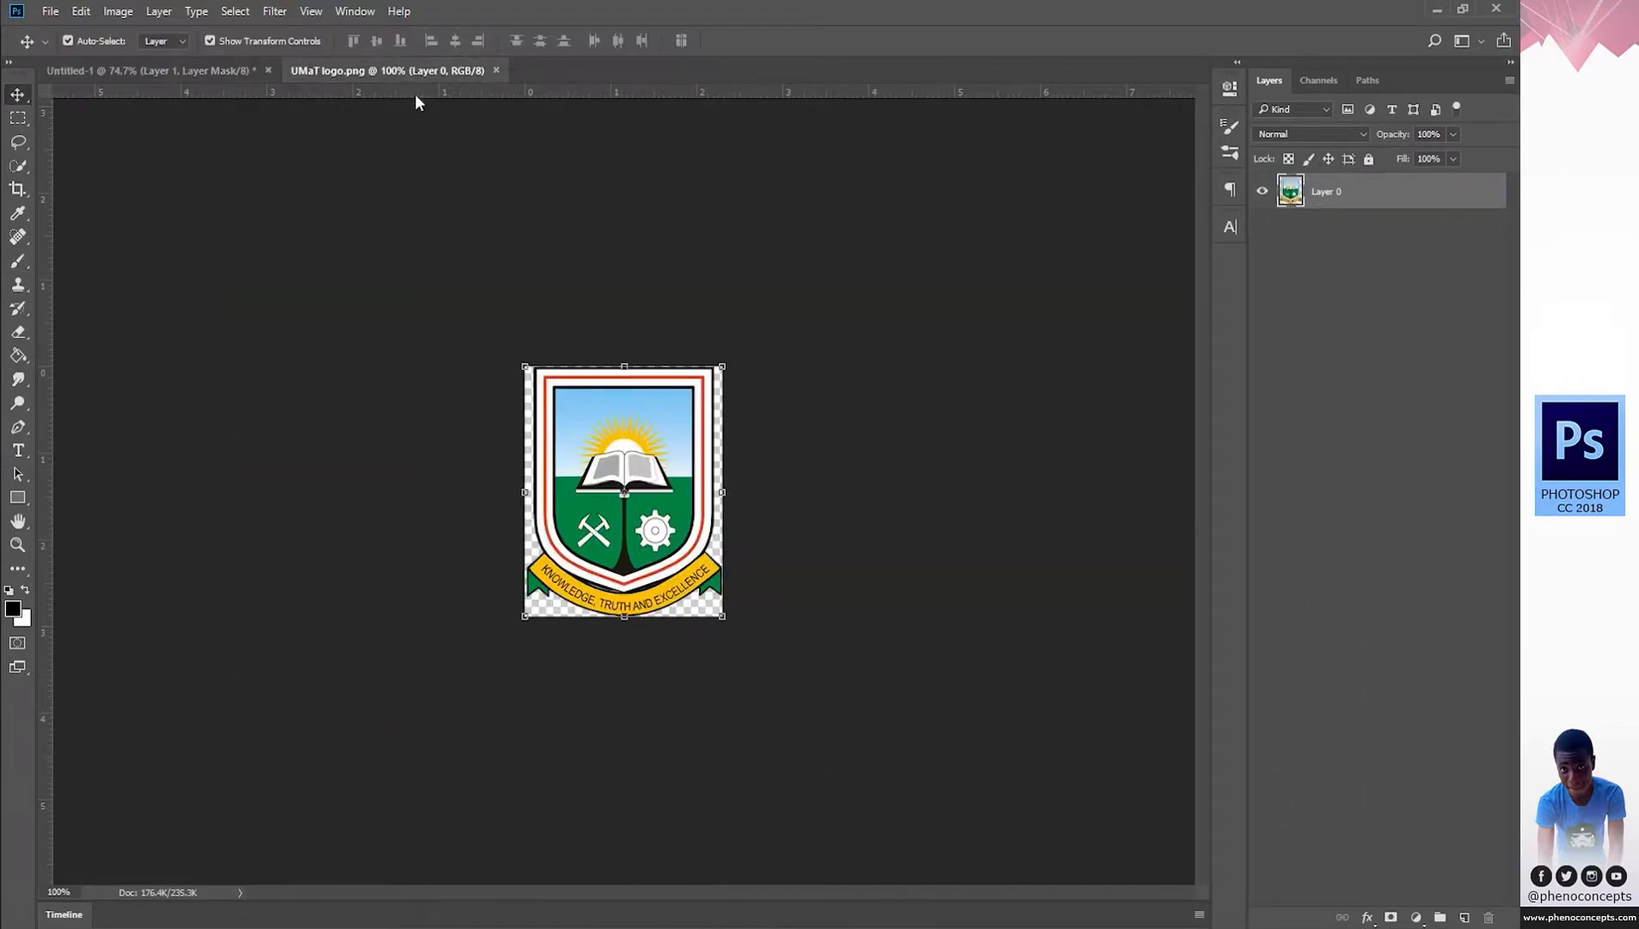
left_click_drag(678, 446, 959, 565)
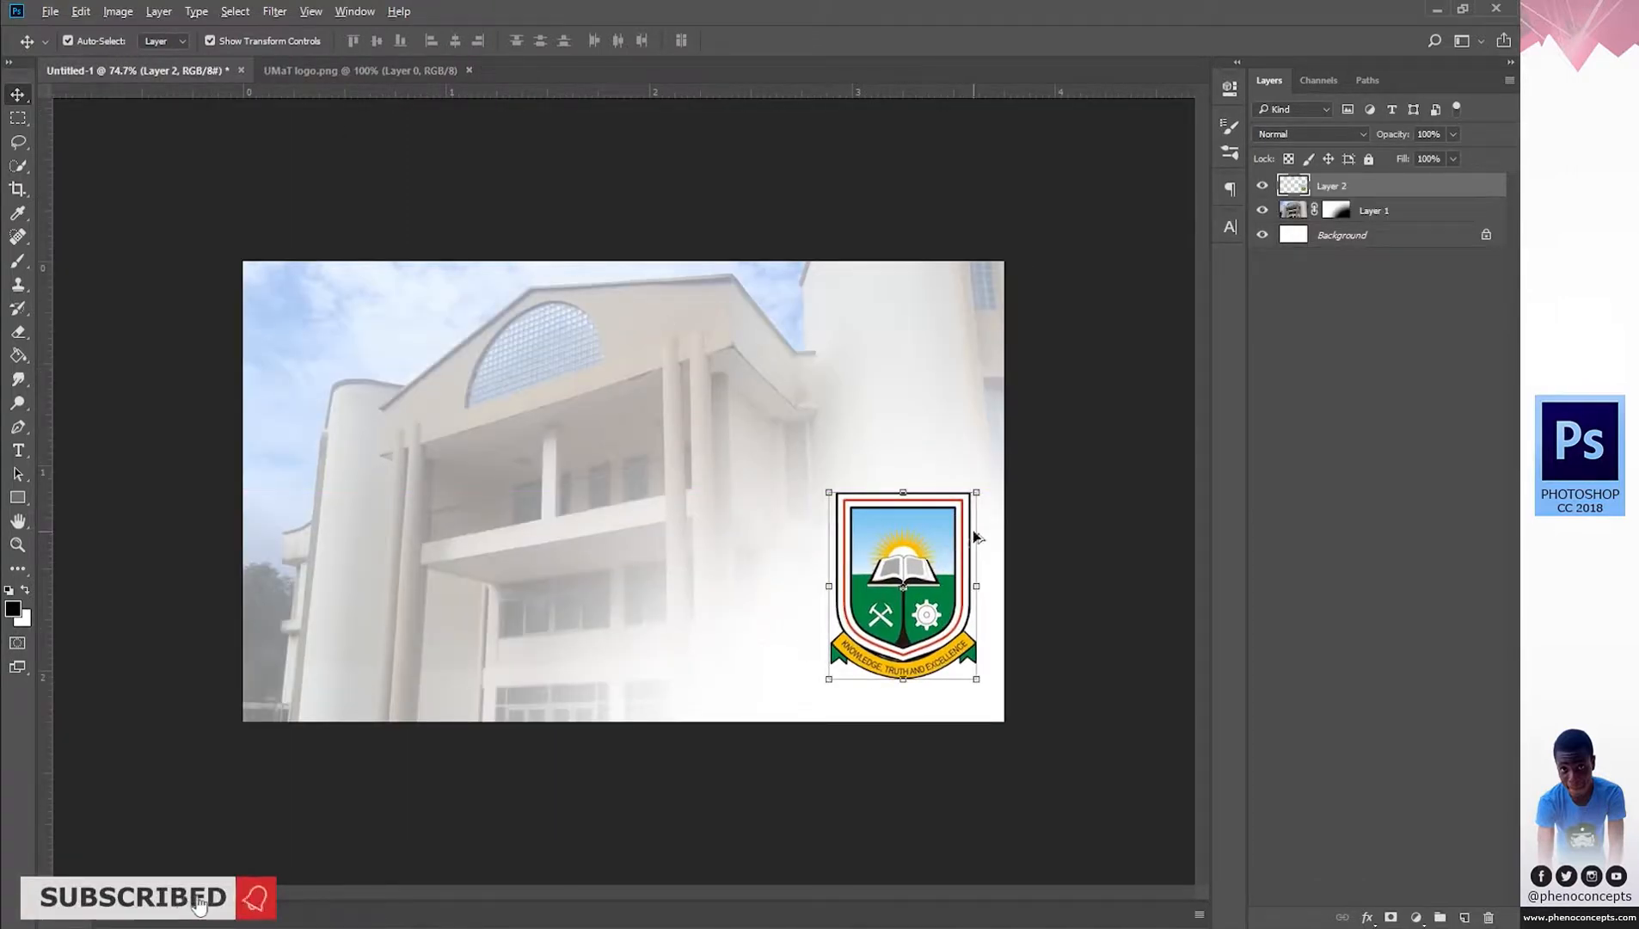
left_click_drag(983, 487, 937, 551)
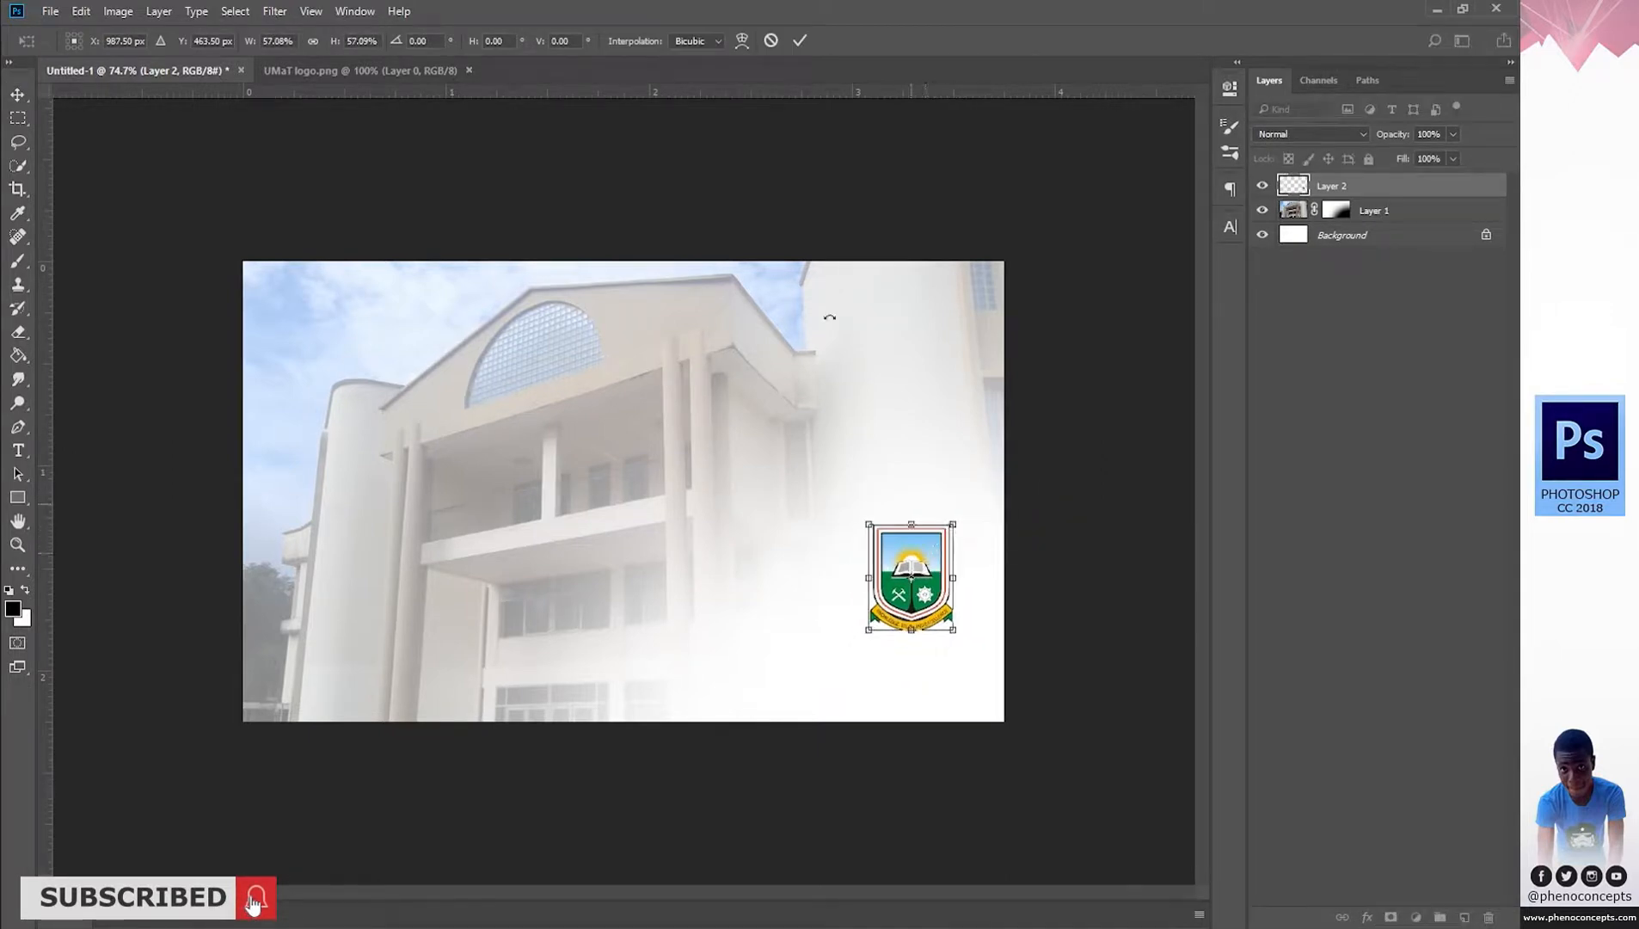
left_click(801, 40)
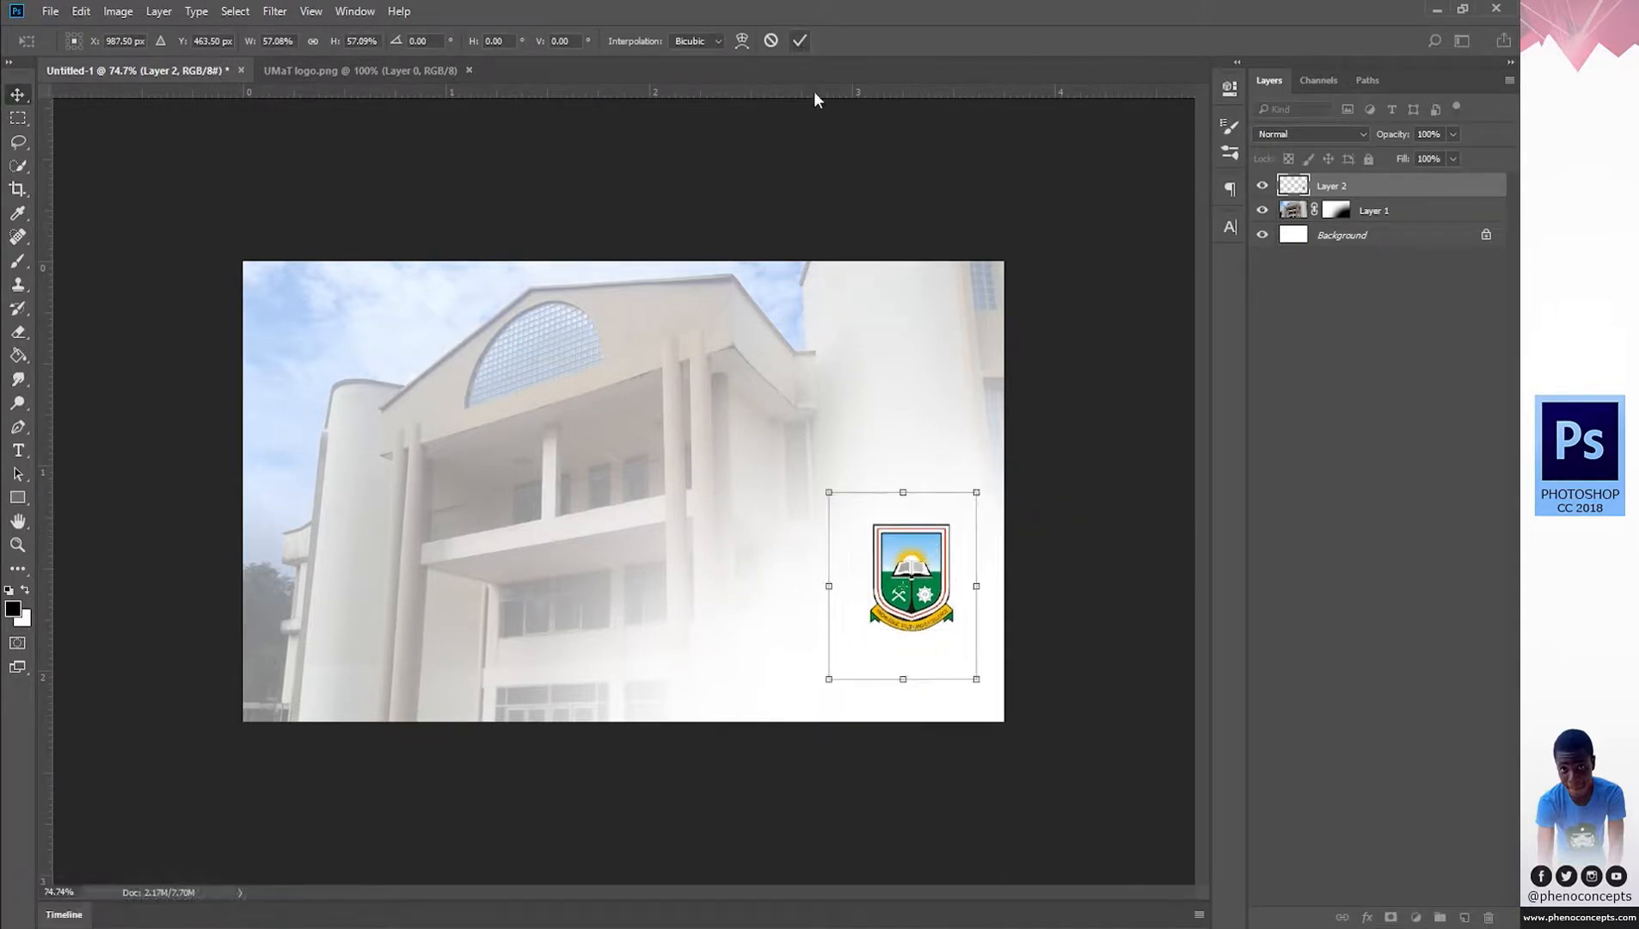
Set the Type tool's font to Tahoma.
left_click(18, 450)
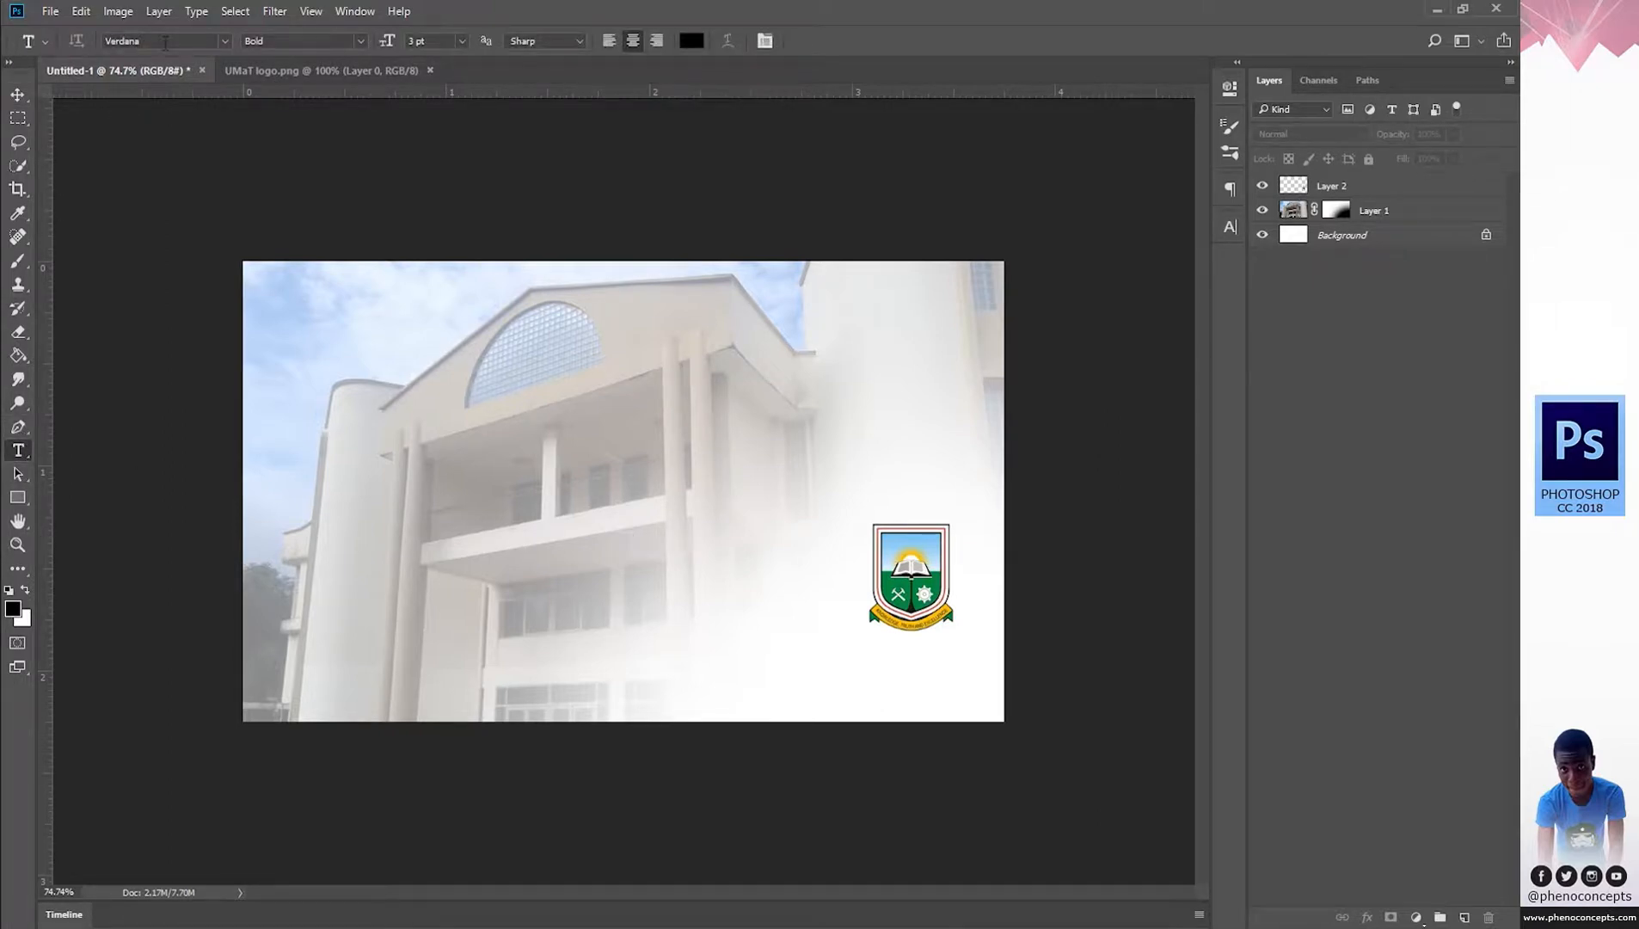
left_click(165, 41)
type("t")
left_click(165, 43)
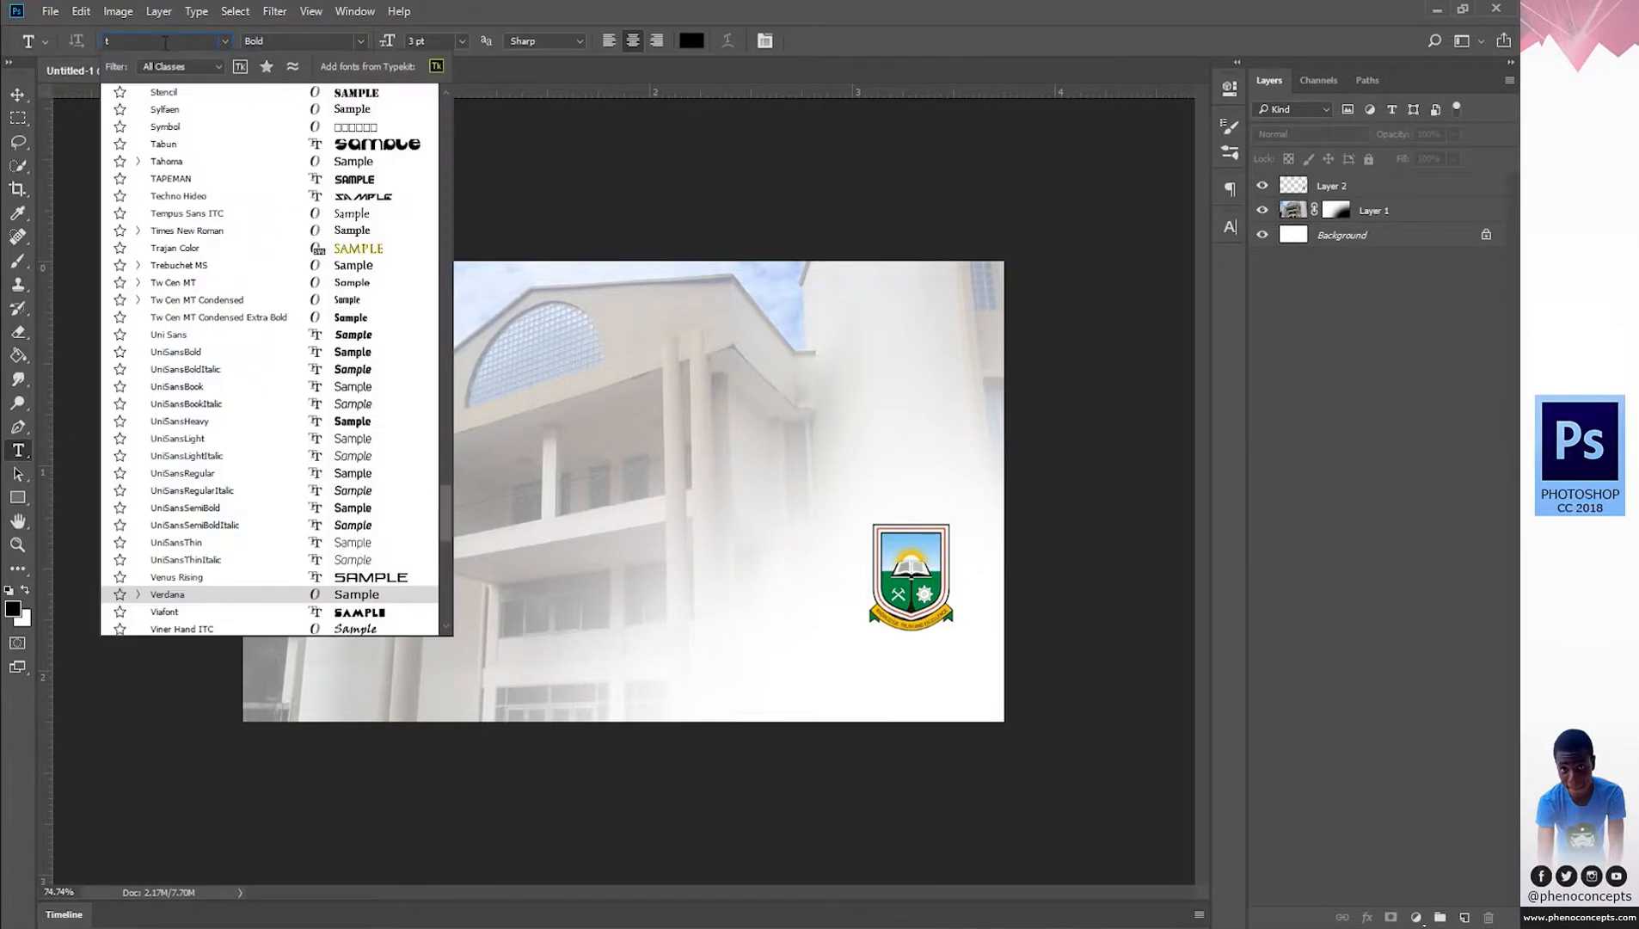
type("ahoma")
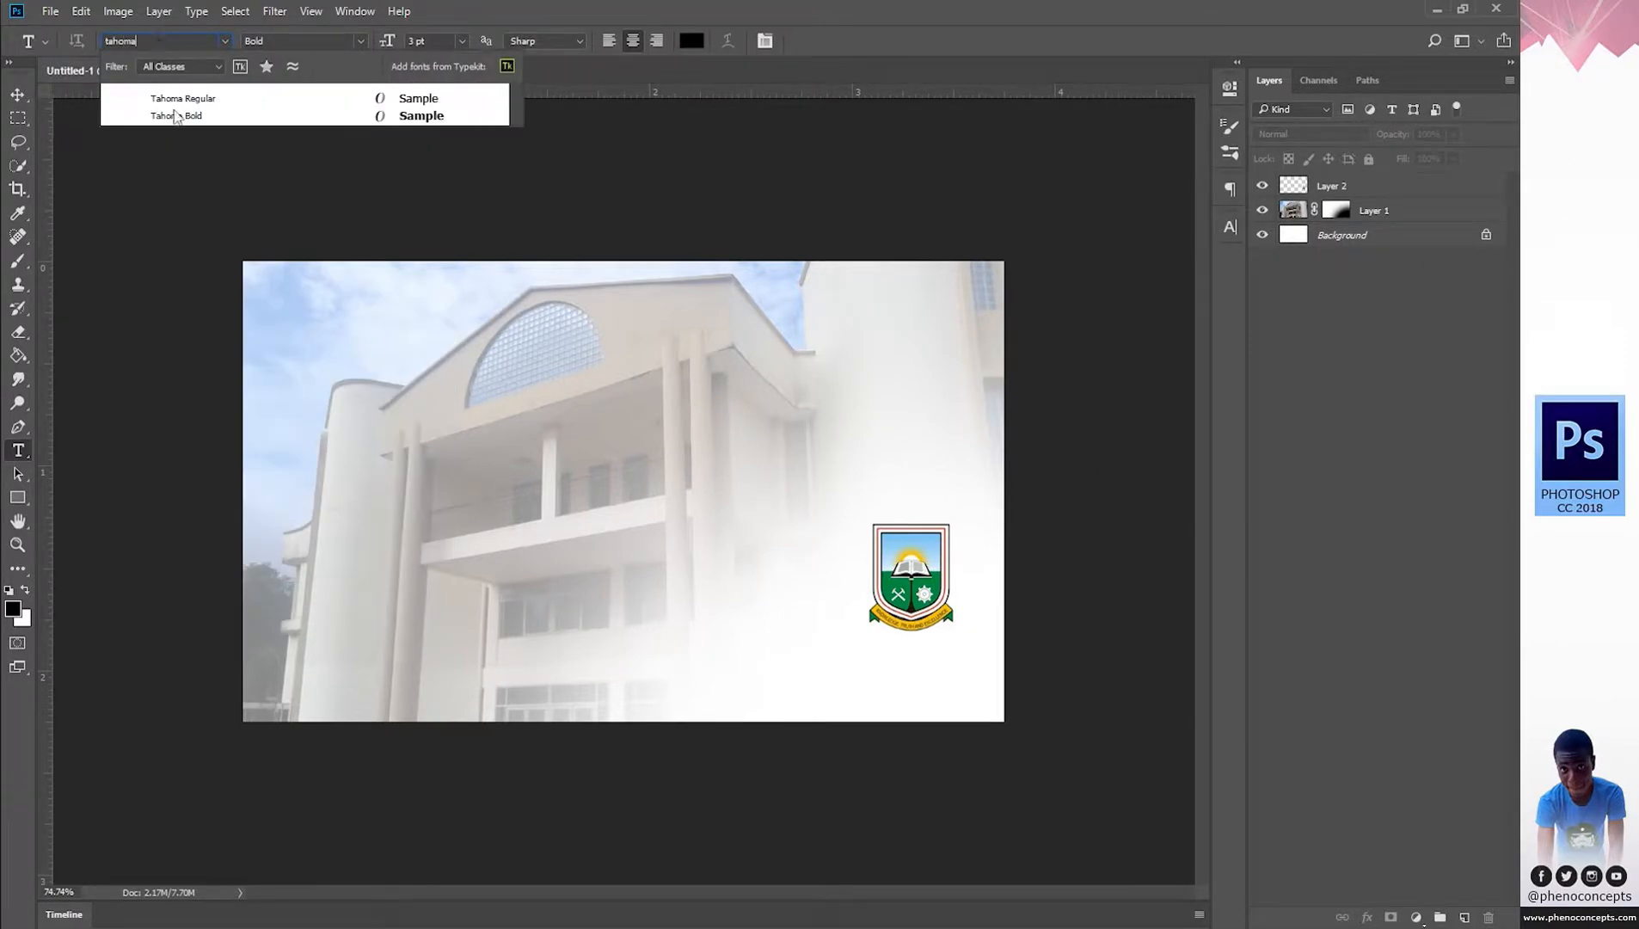
left_click(234, 99)
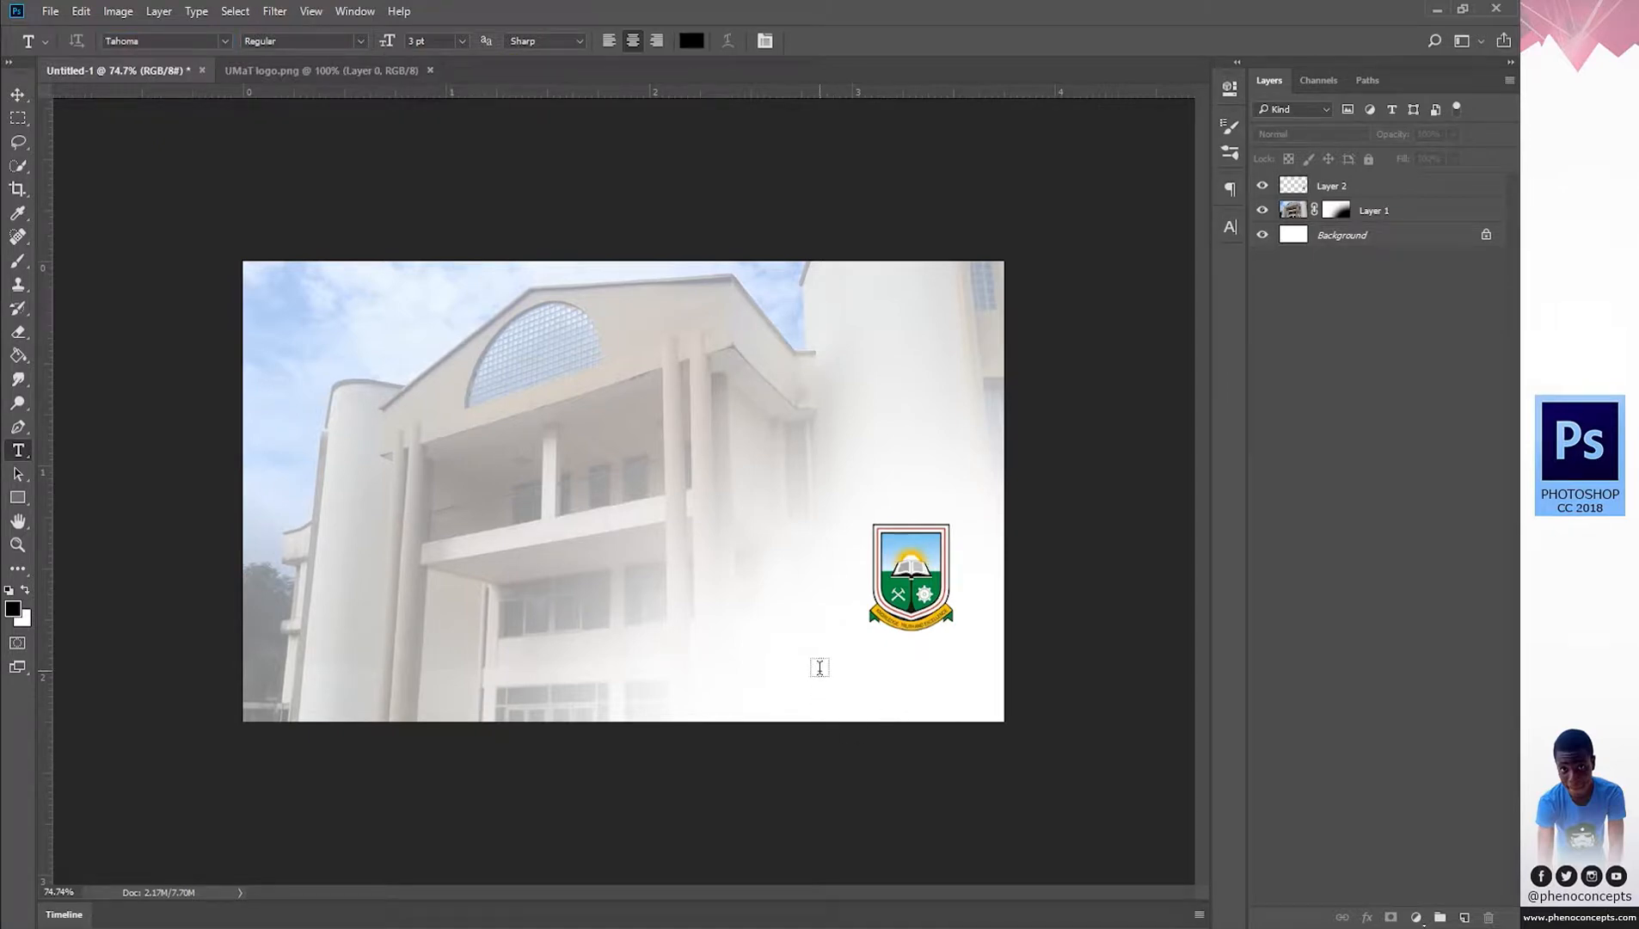
Type UMaT below the crest, enlarge it to about 70 pt, and commit it.
left_click(819, 668)
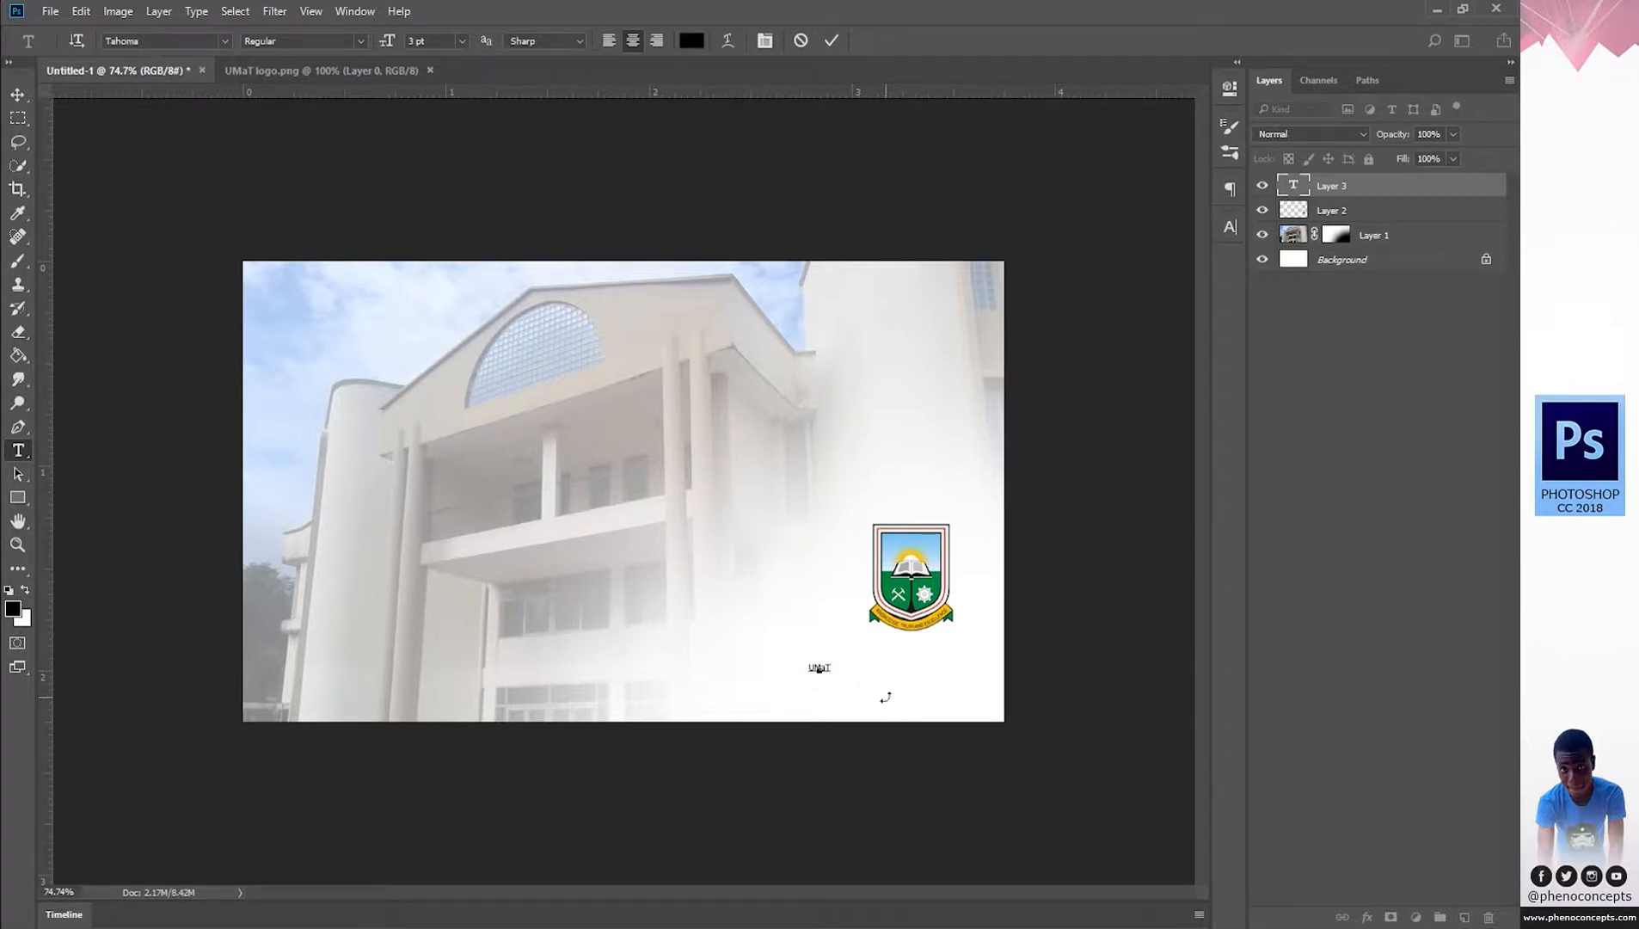
key("ctrl+a")
left_click_drag(389, 43, 449, 46)
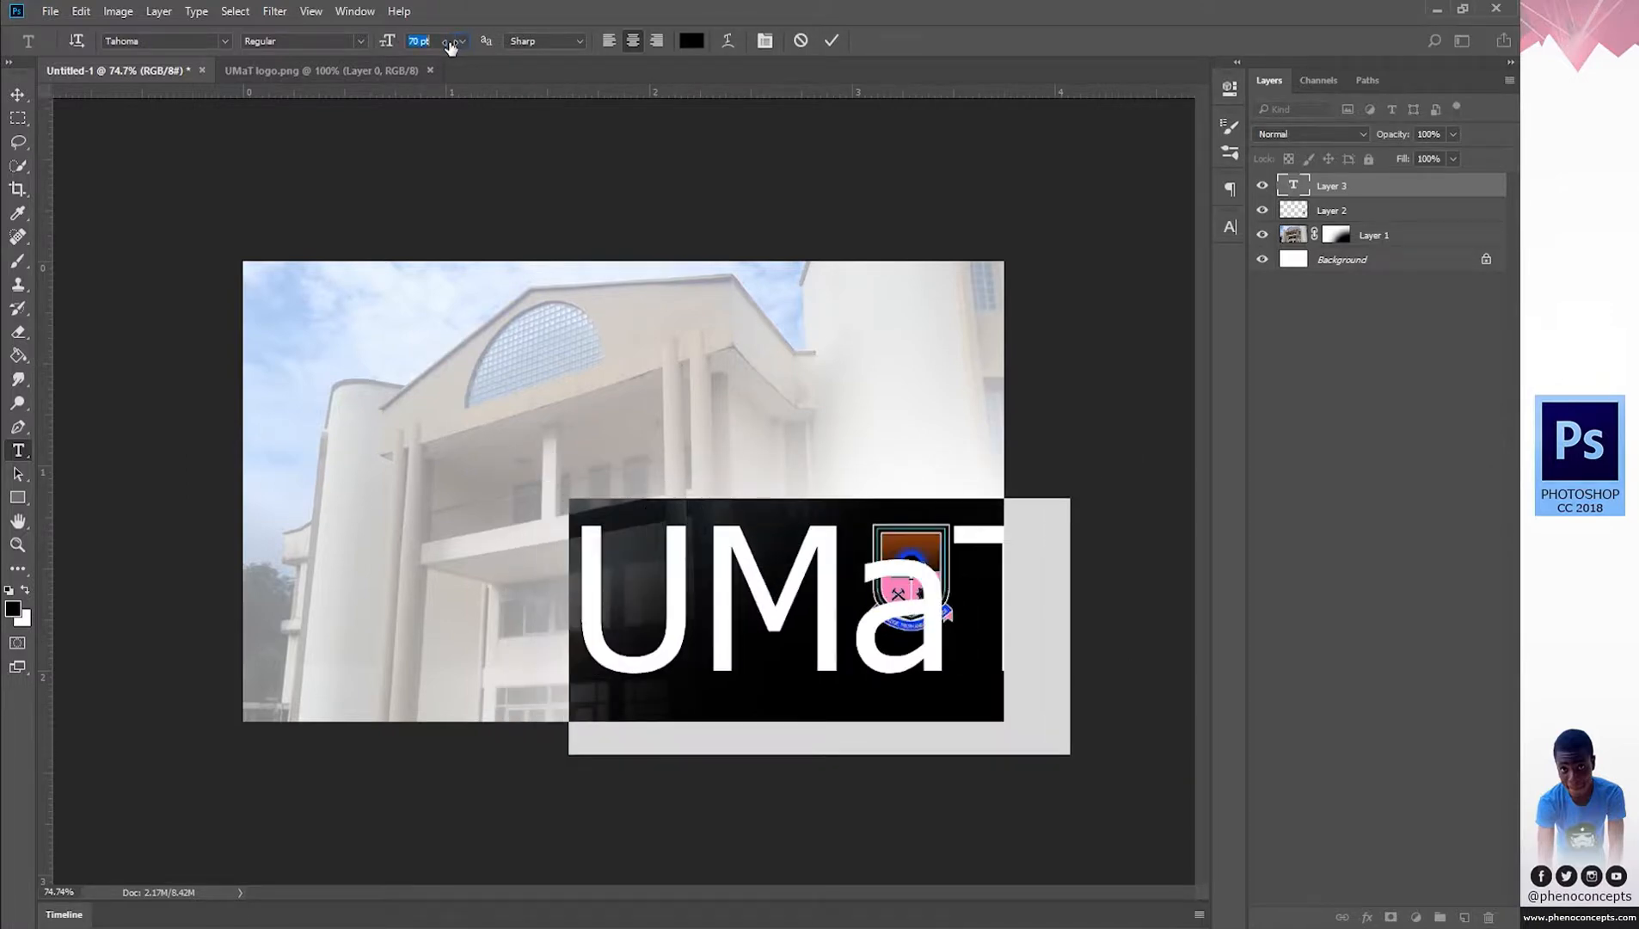
left_click(359, 44)
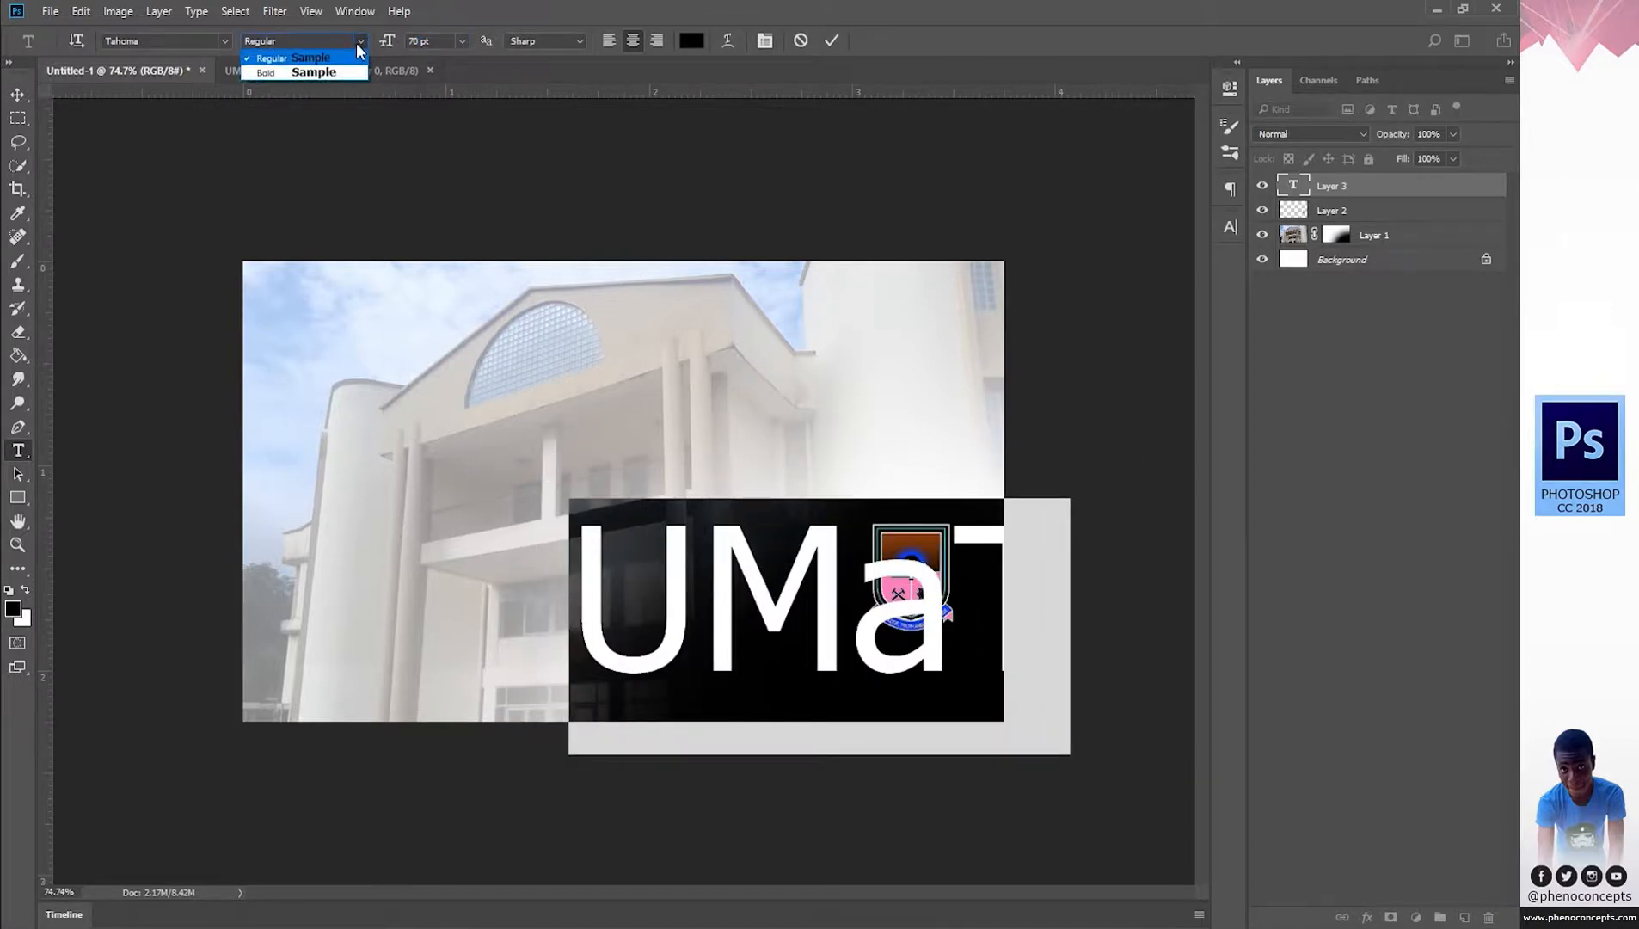
left_click(359, 45)
left_click(961, 691)
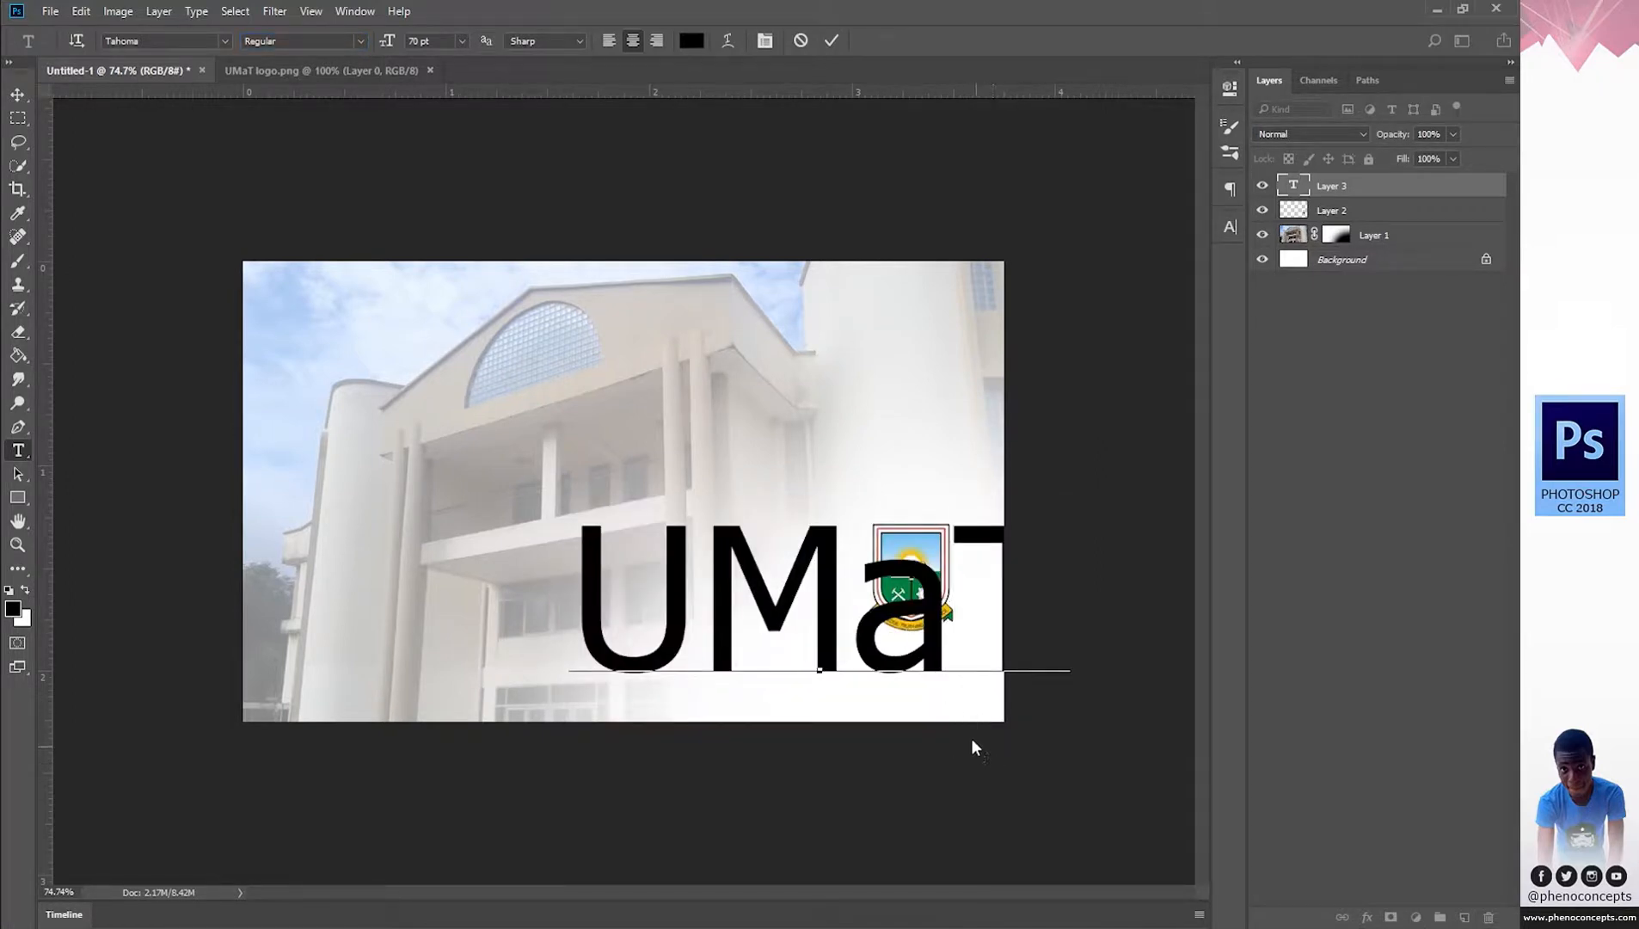
key("ctrl+Return")
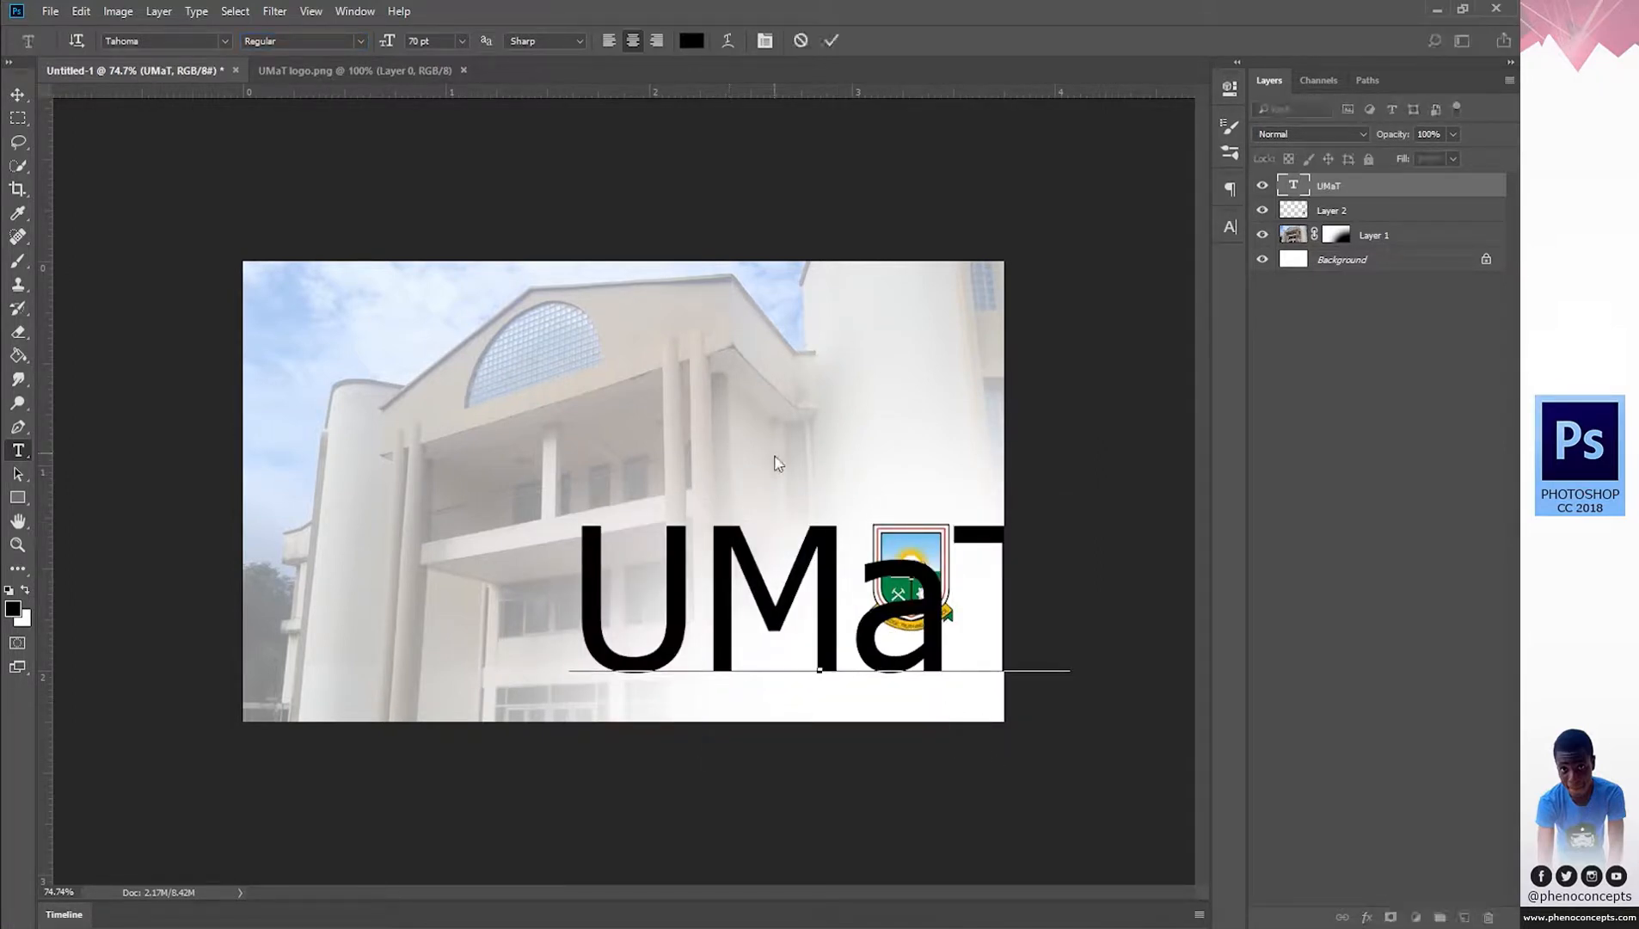
left_click(751, 514)
double_click(752, 514)
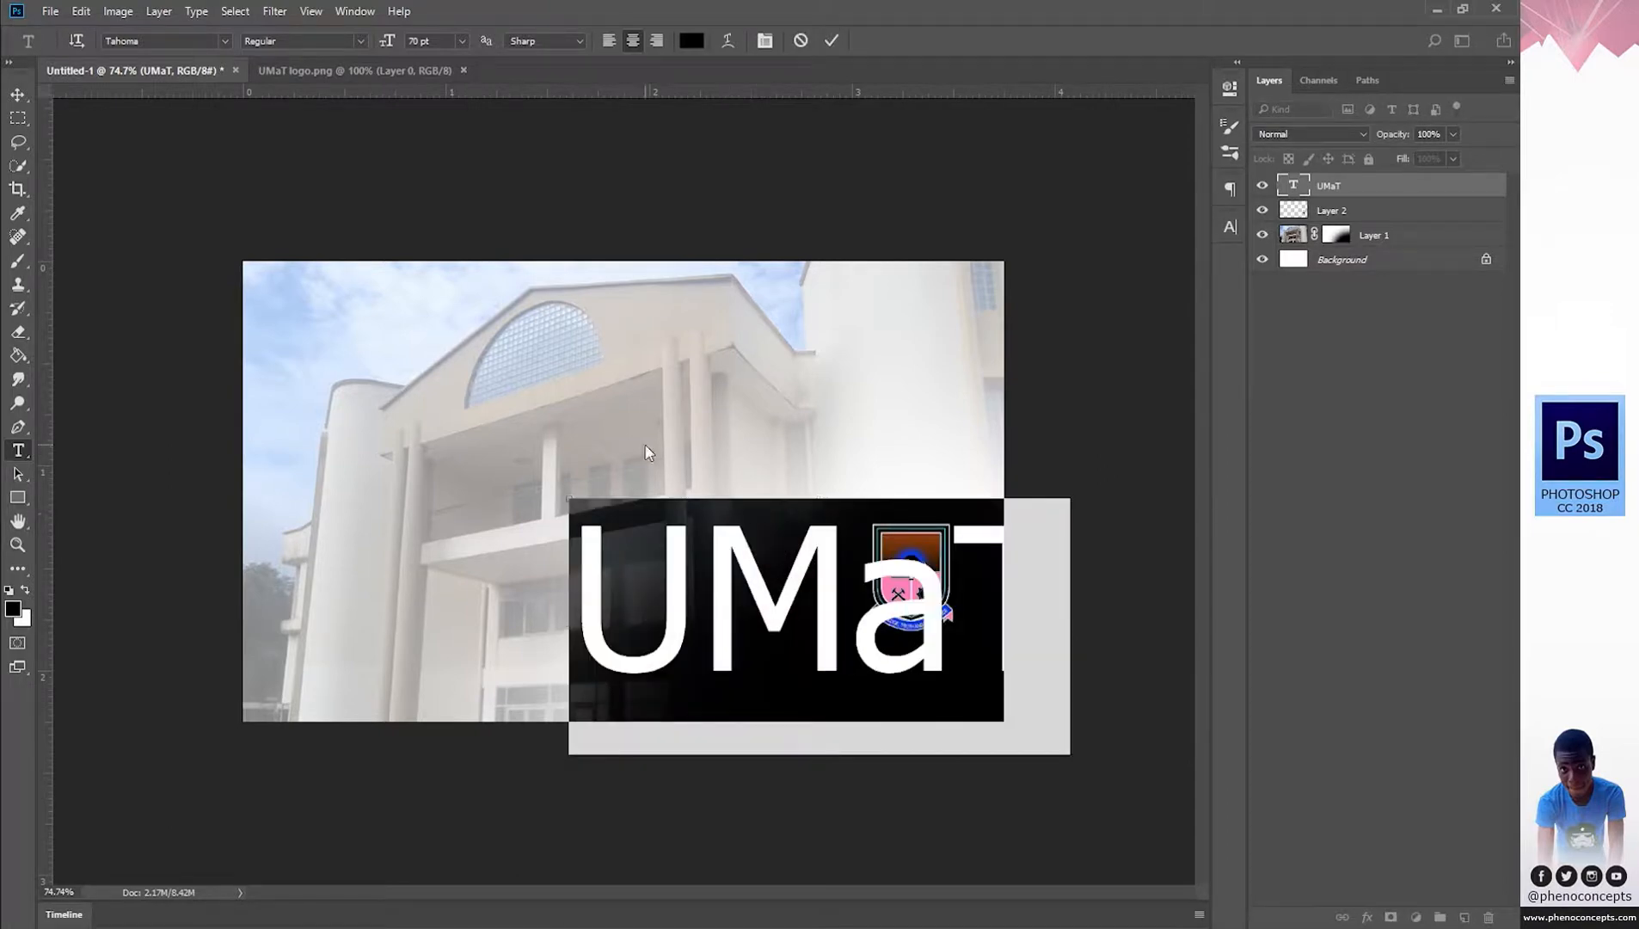
Change the UMaT text font to Arial Narrow in the Narrow style.
left_click(204, 41)
type("ar")
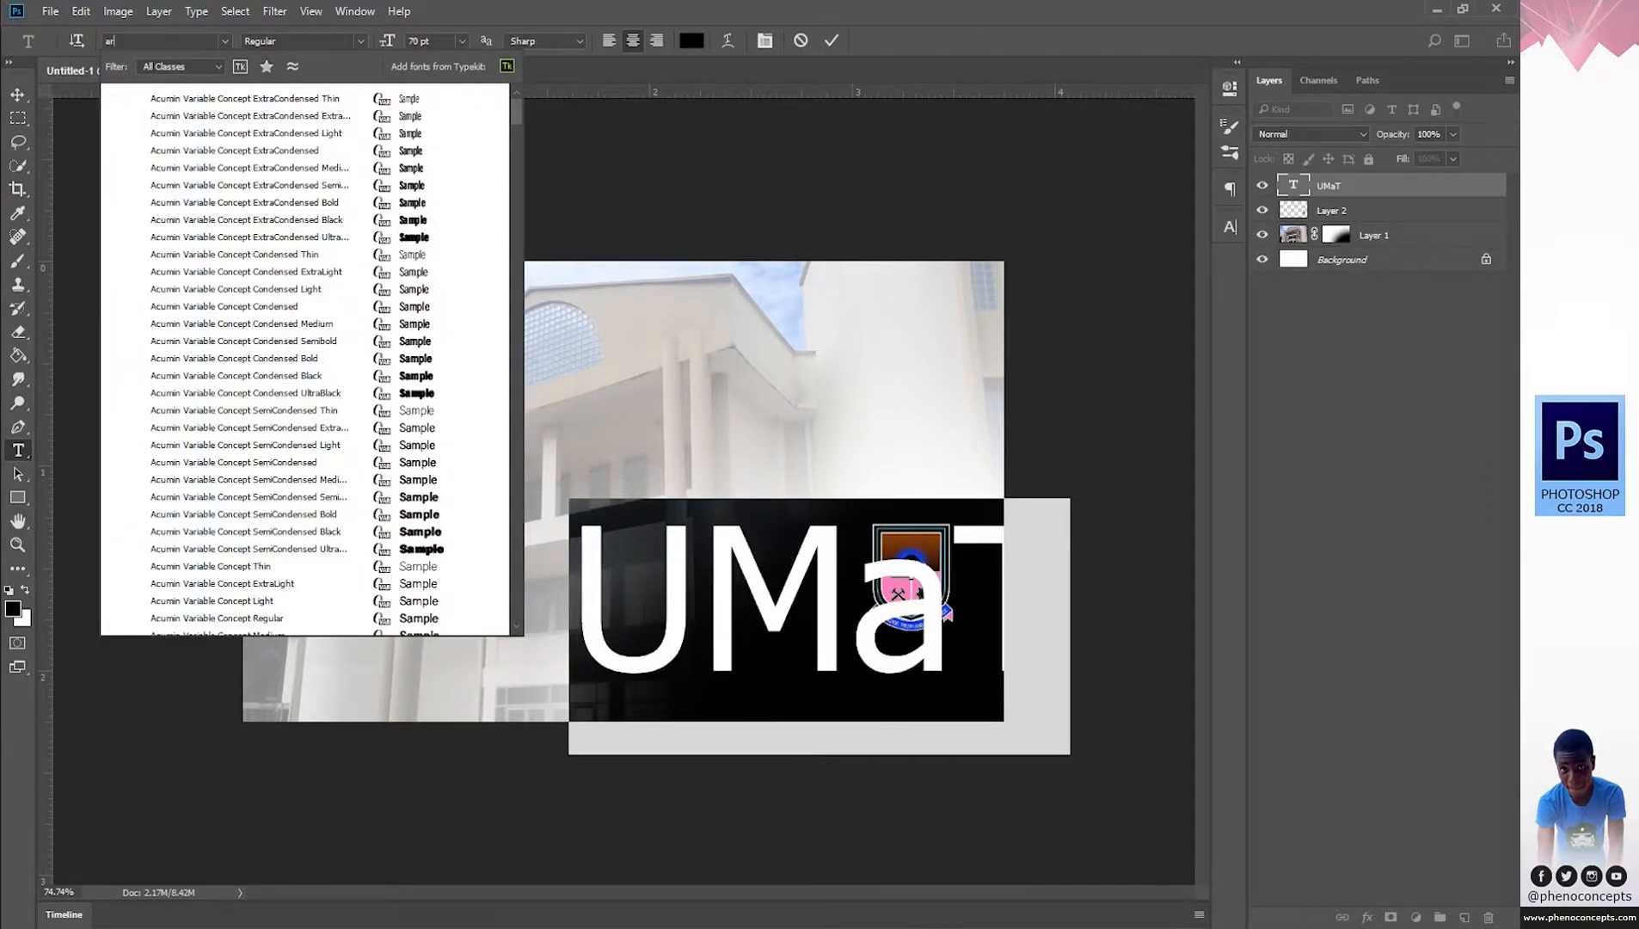
type("ial")
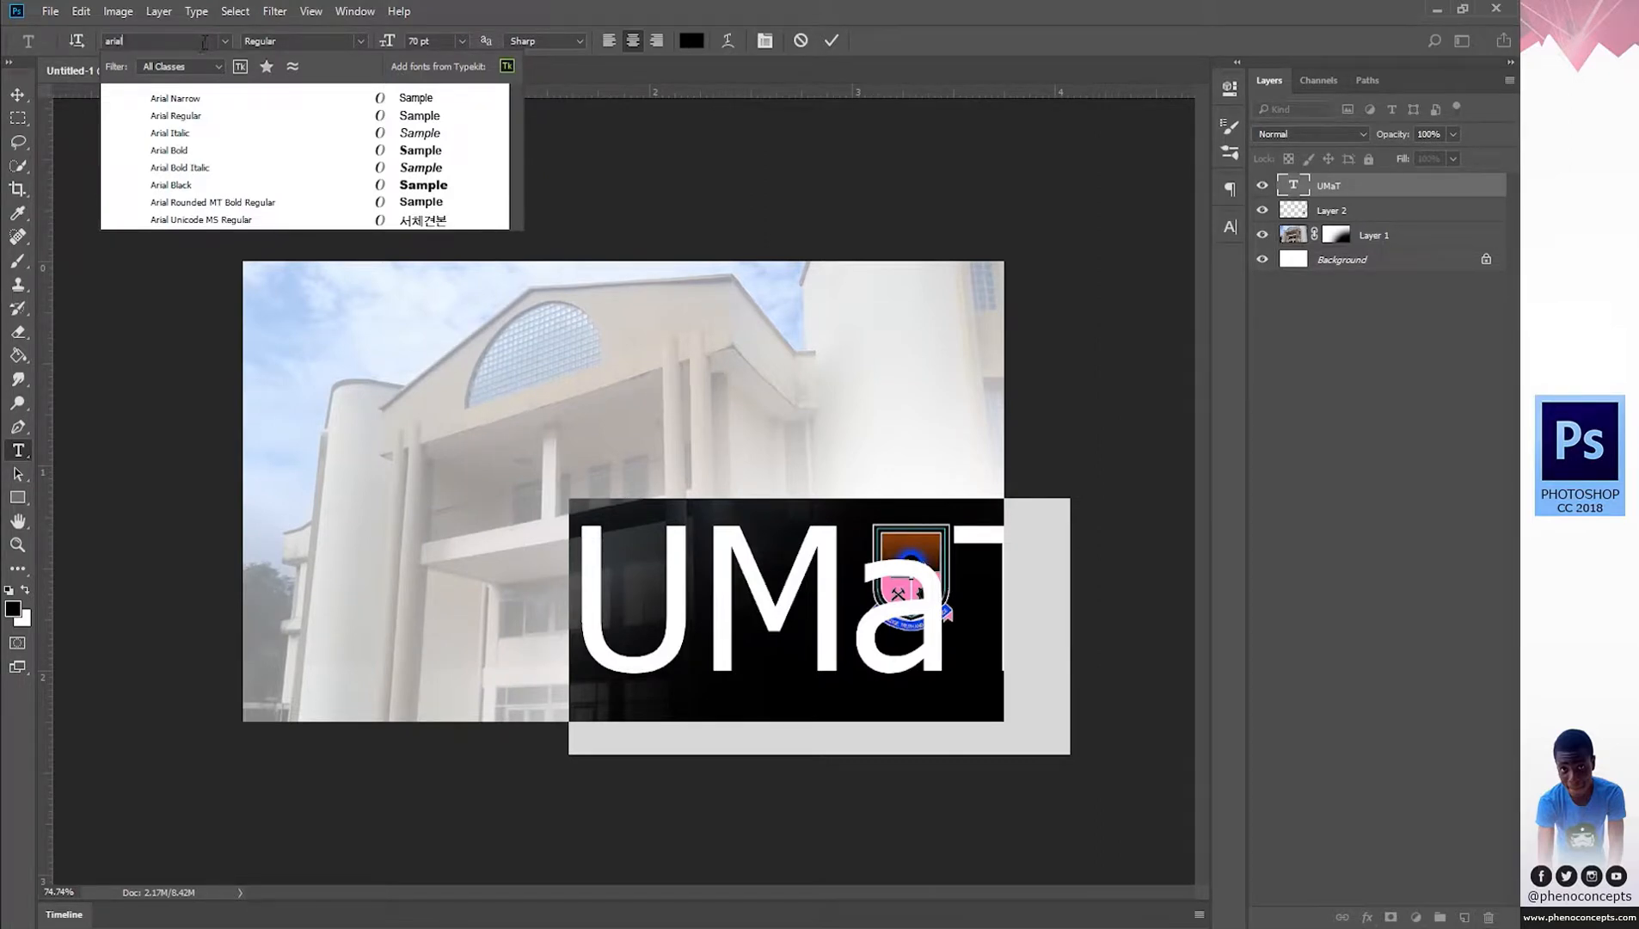
left_click(189, 105)
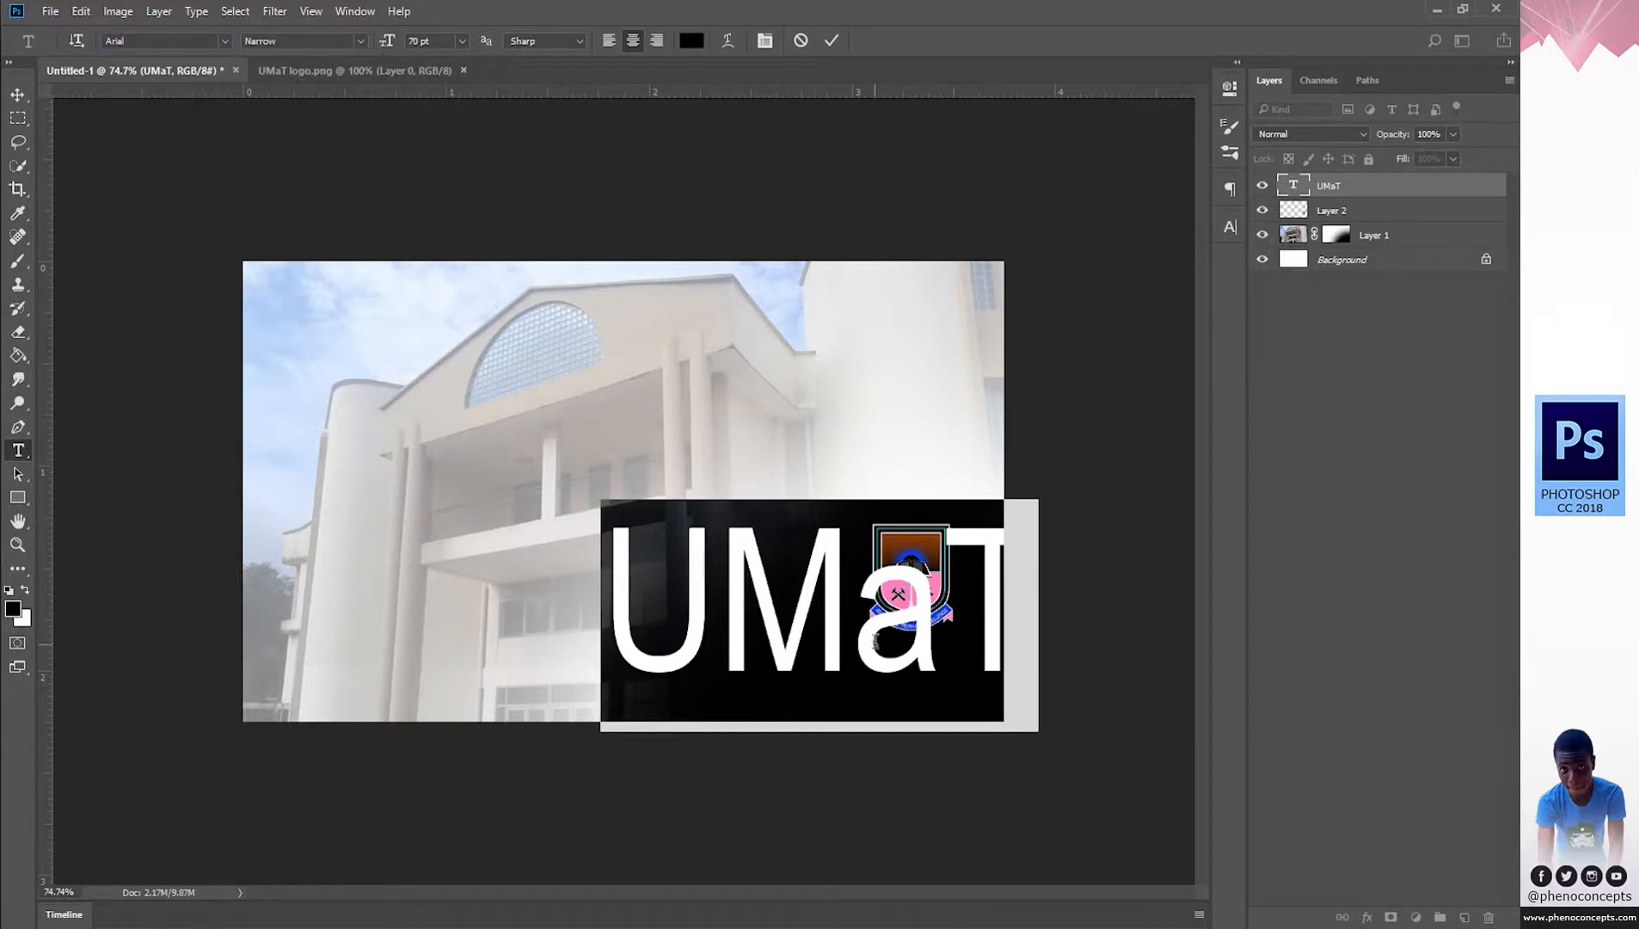
left_click(875, 639)
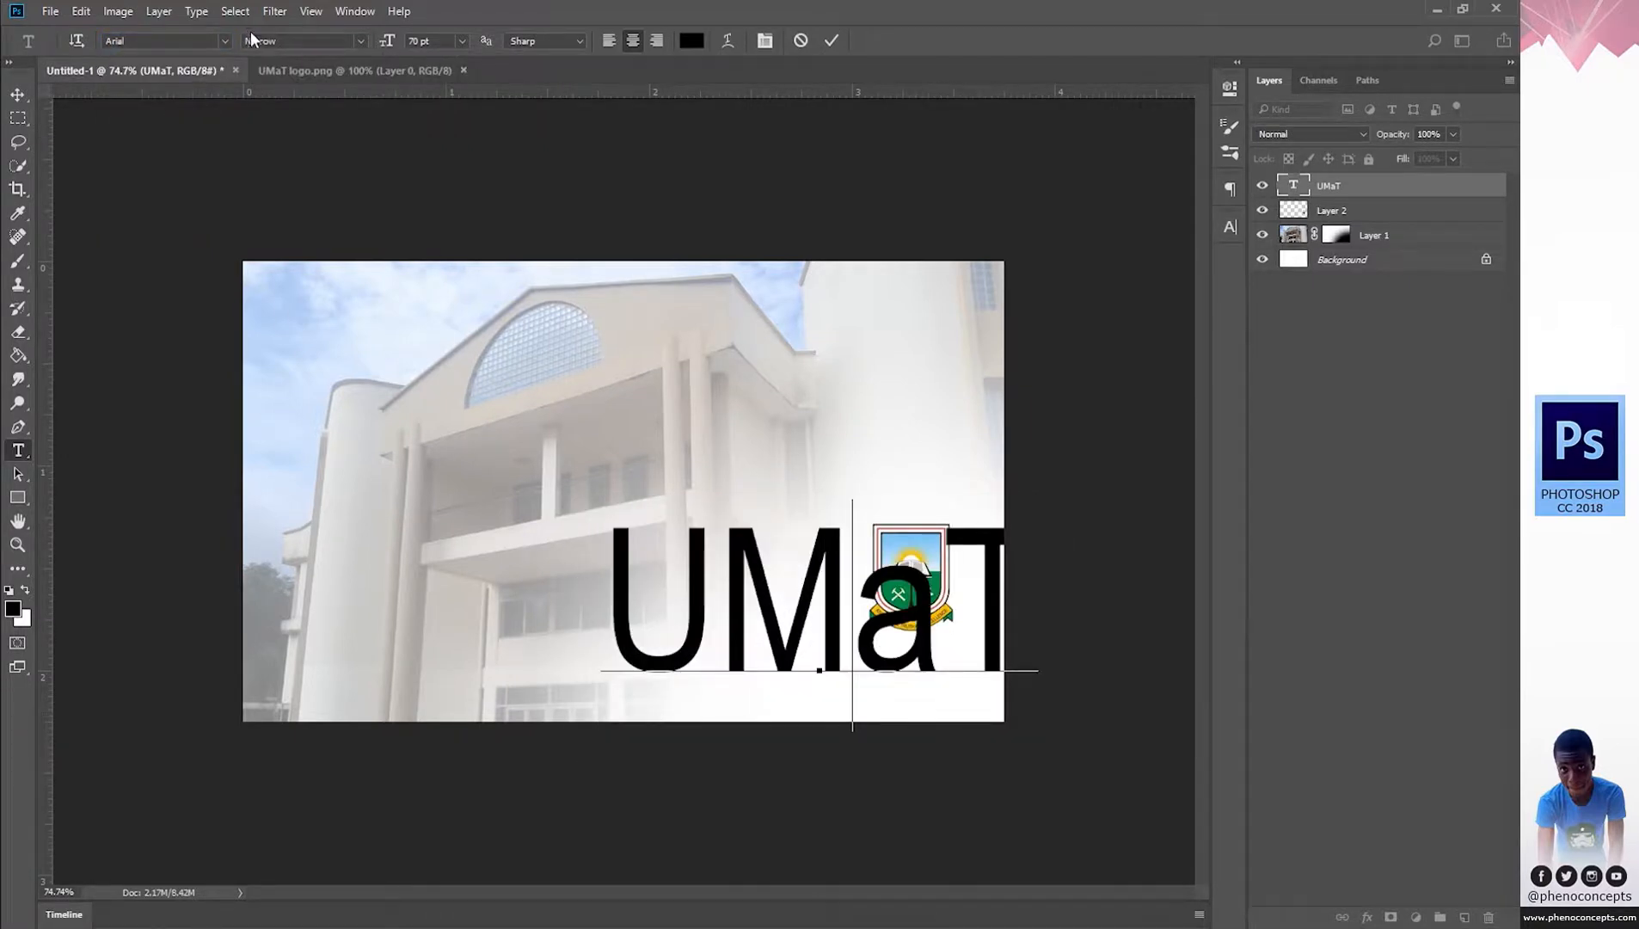
key("ctrl+a")
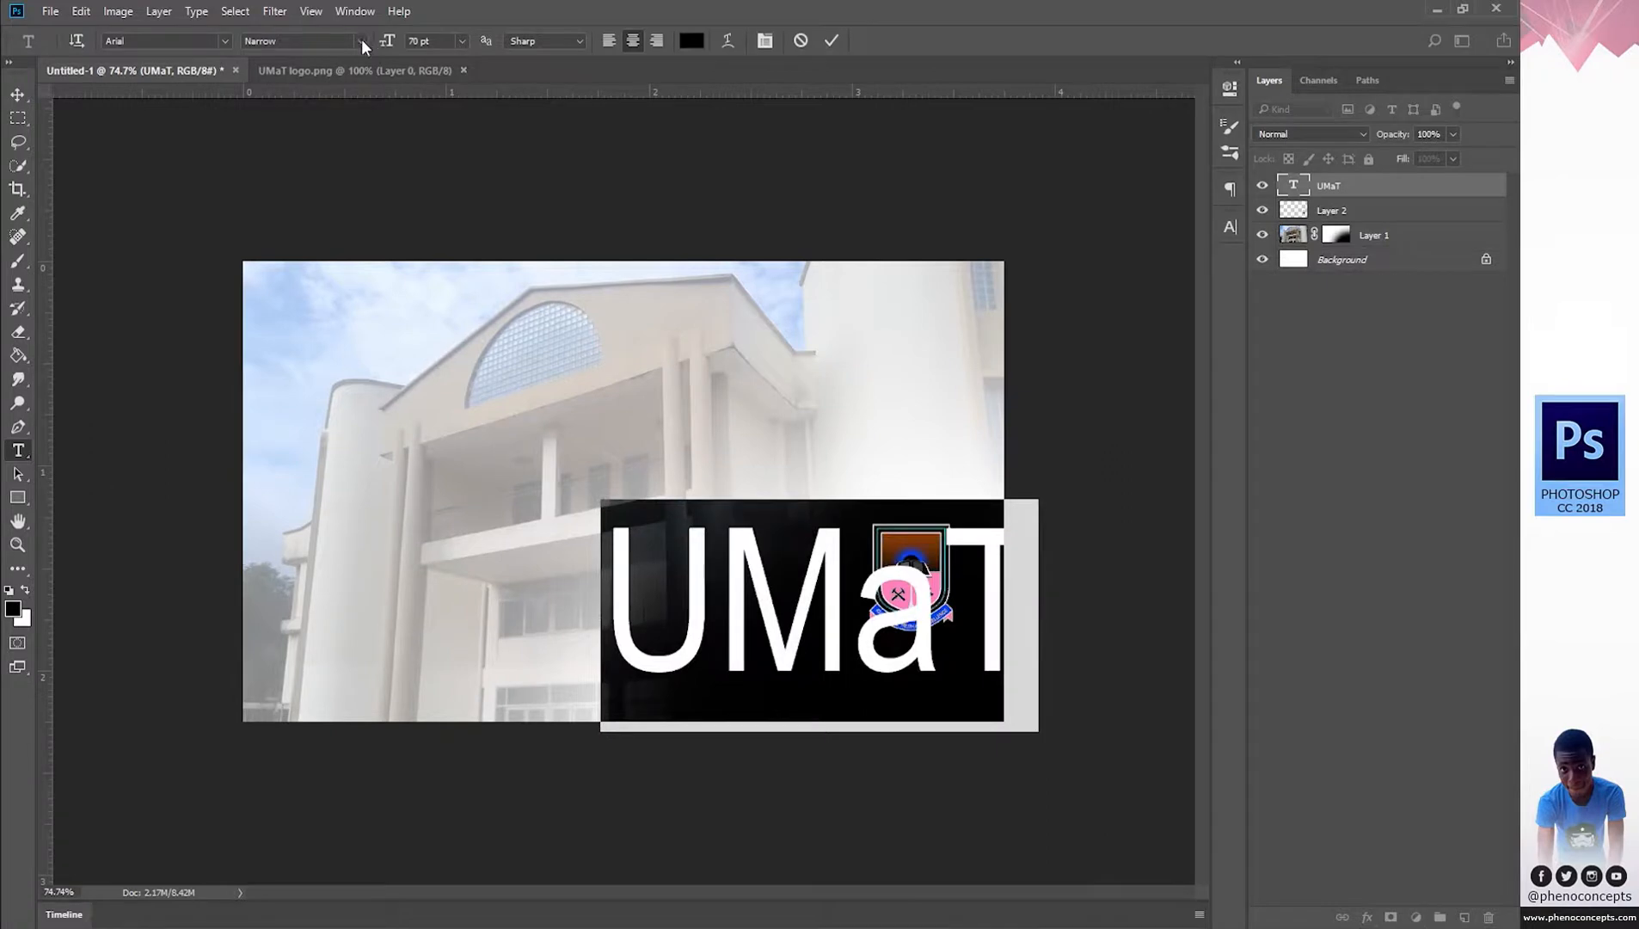
left_click(360, 40)
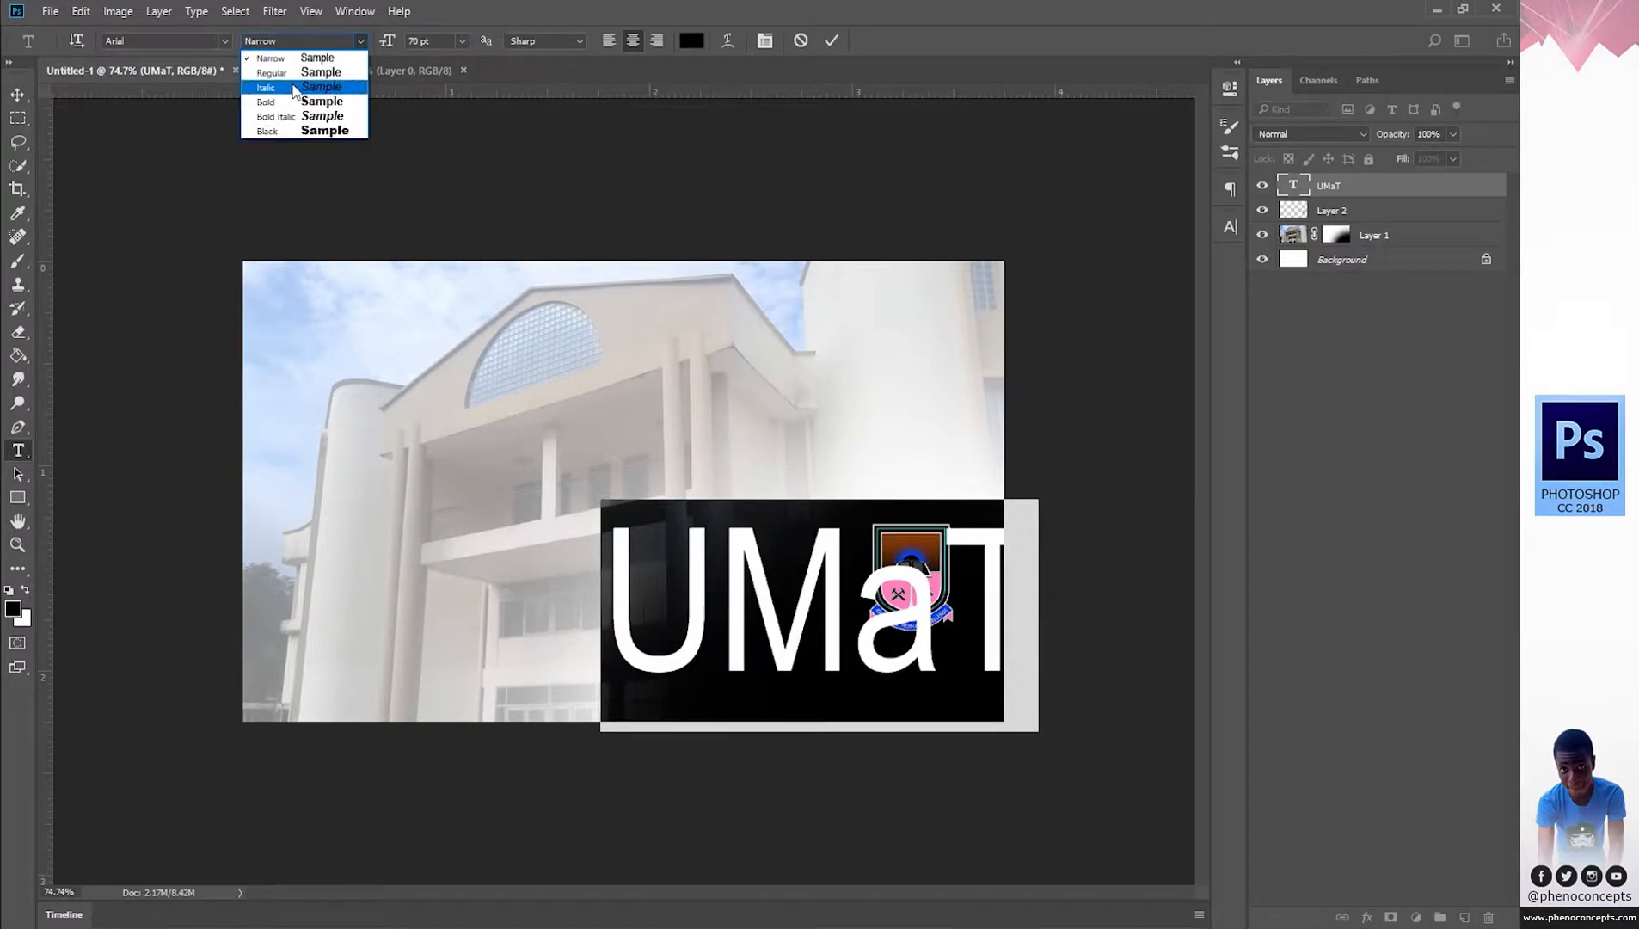
left_click(320, 74)
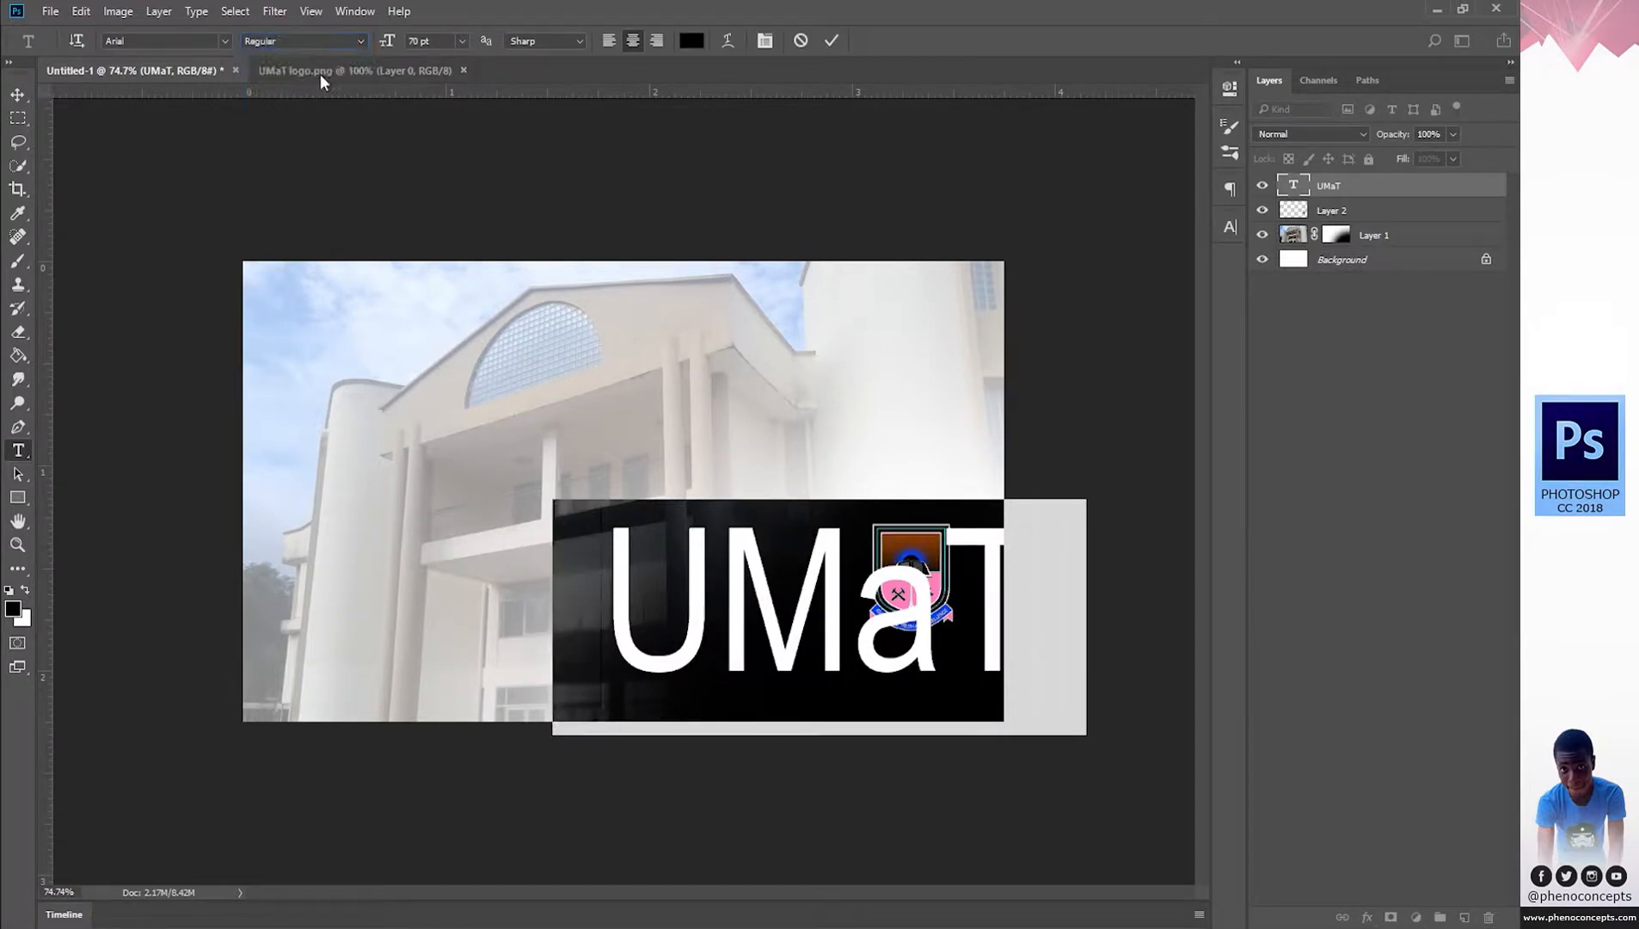
left_click(361, 41)
left_click(336, 57)
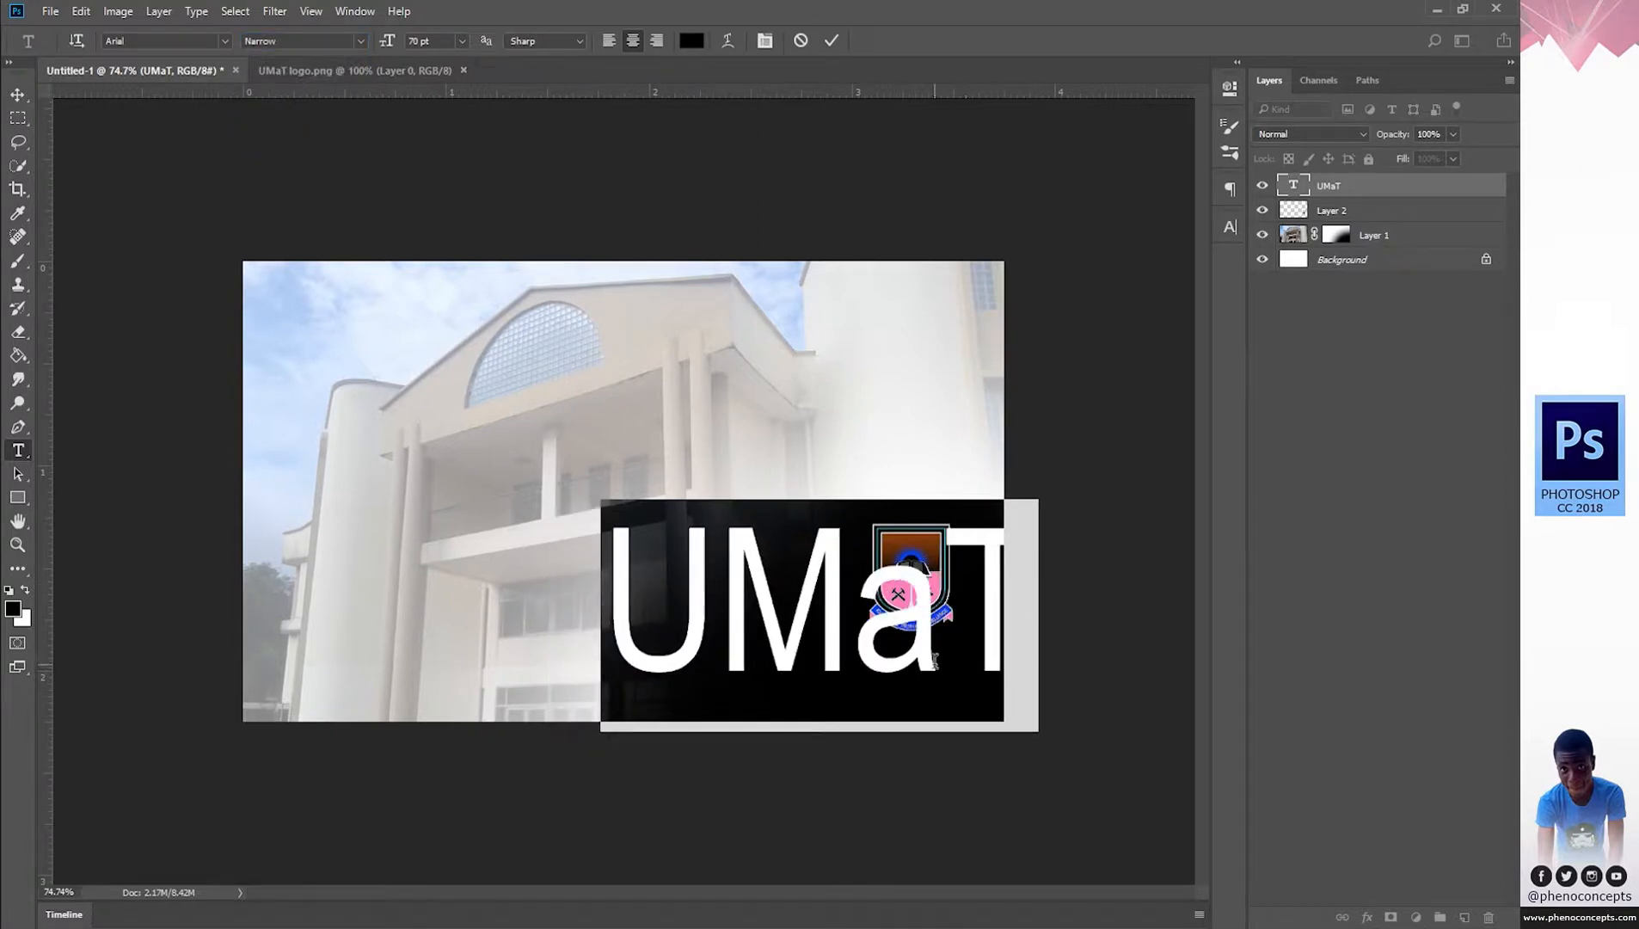
left_click(933, 660)
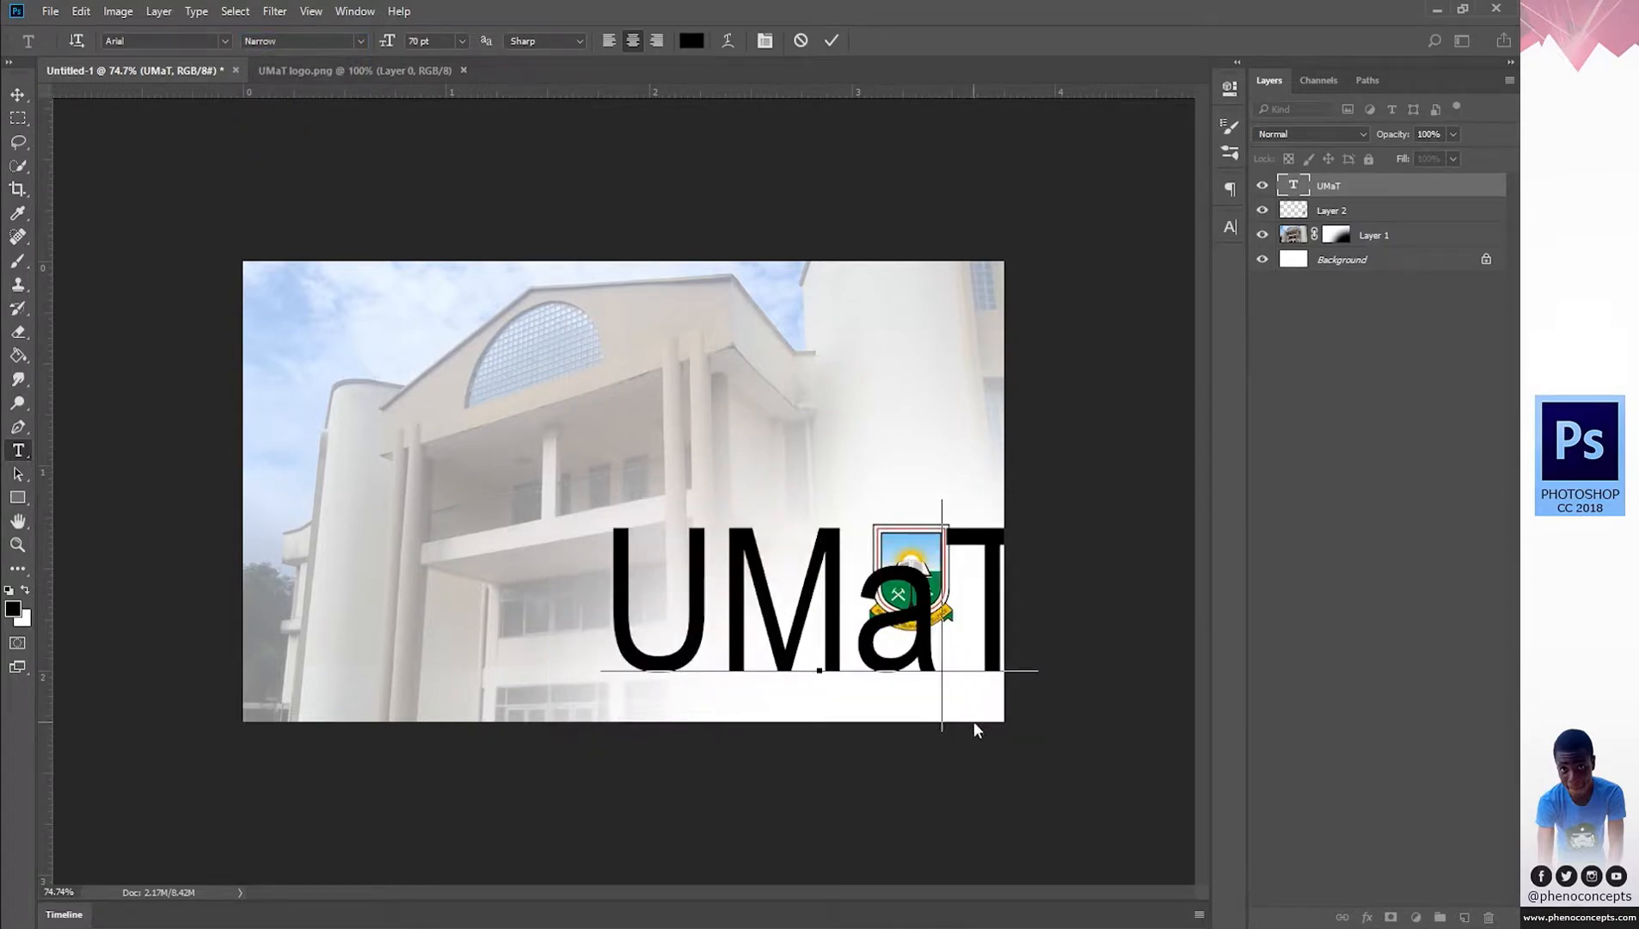
Resize UMaT to 40 pt and move it to the card's bottom-right corner.
key("ctrl+a")
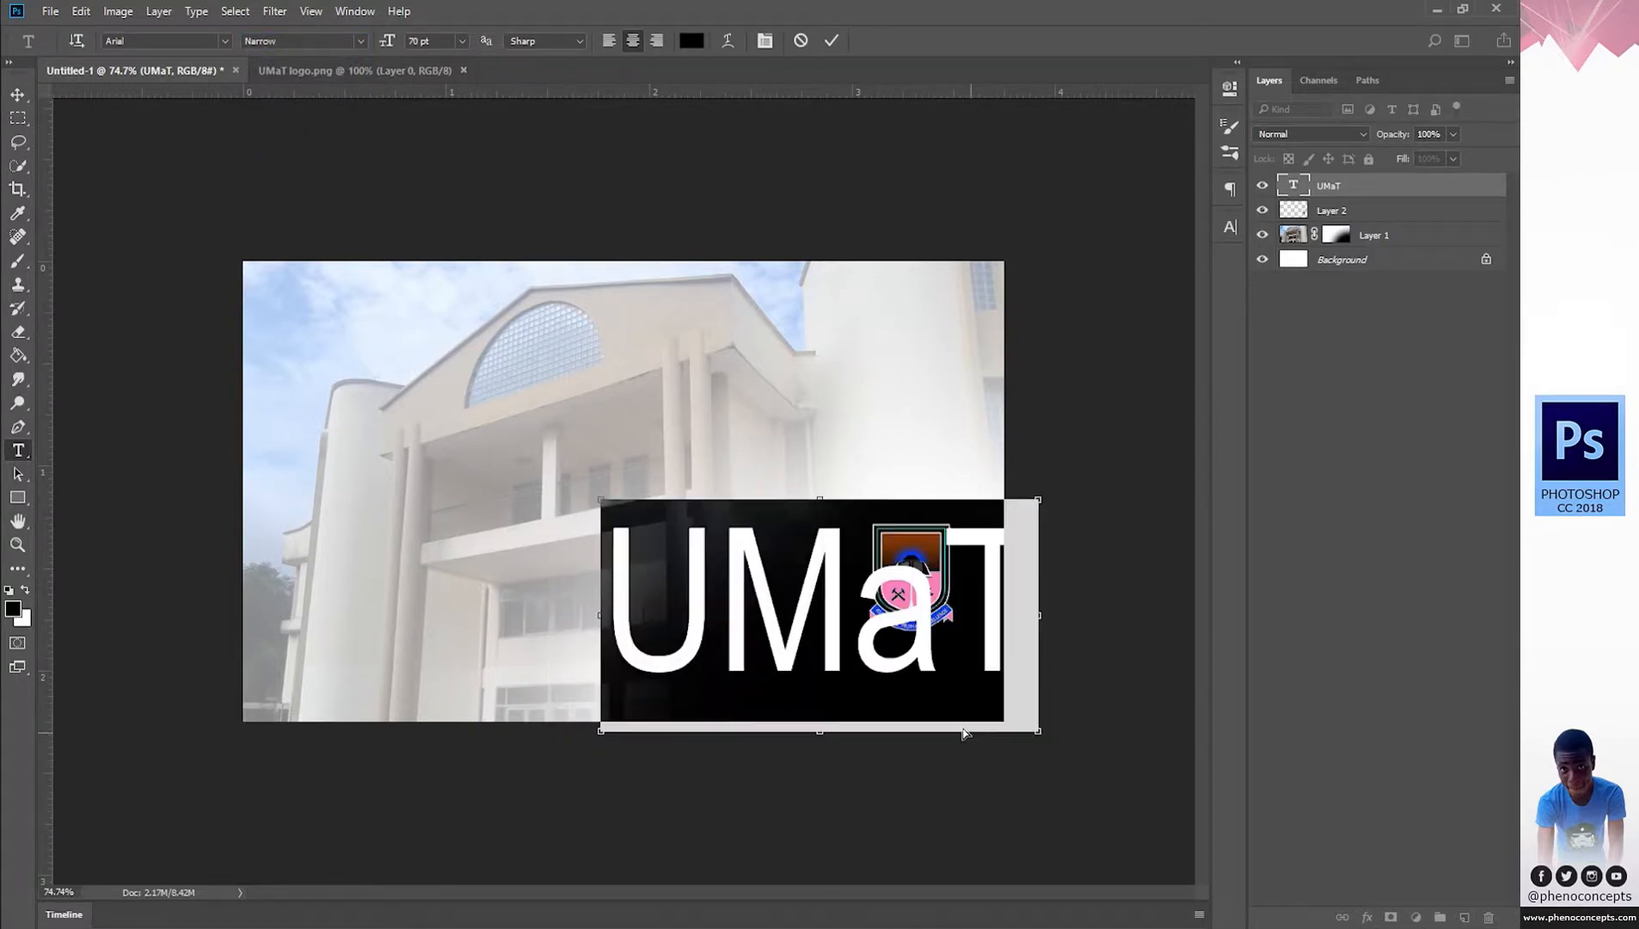
left_click(462, 41)
left_click(448, 369)
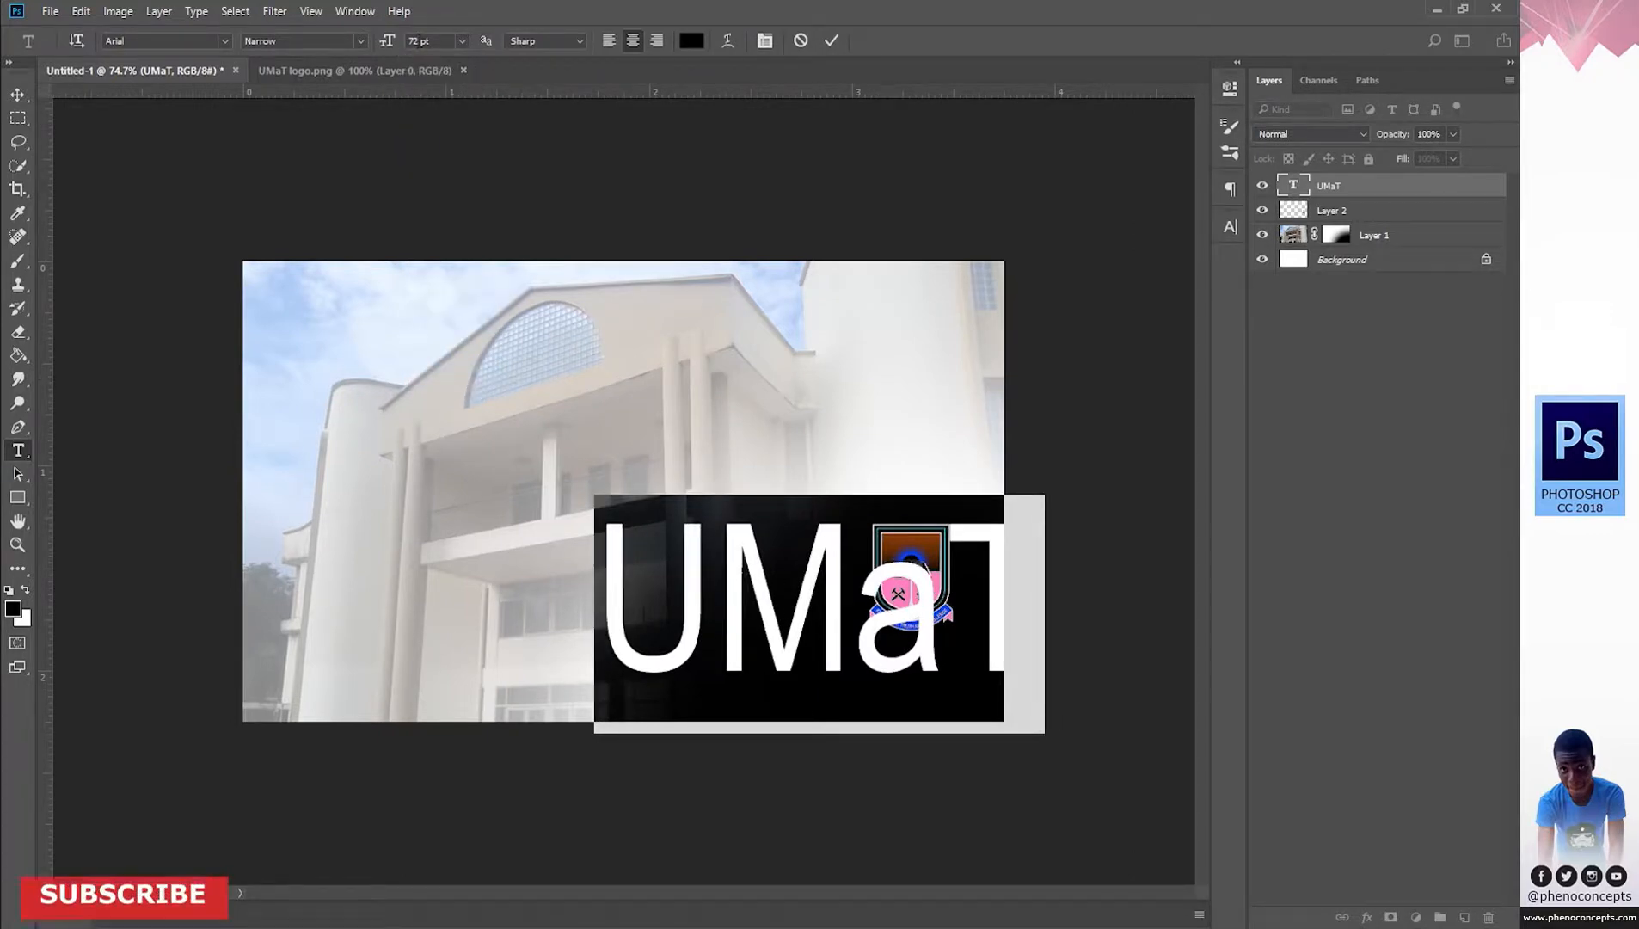
left_click(386, 42)
type("40")
key("Return")
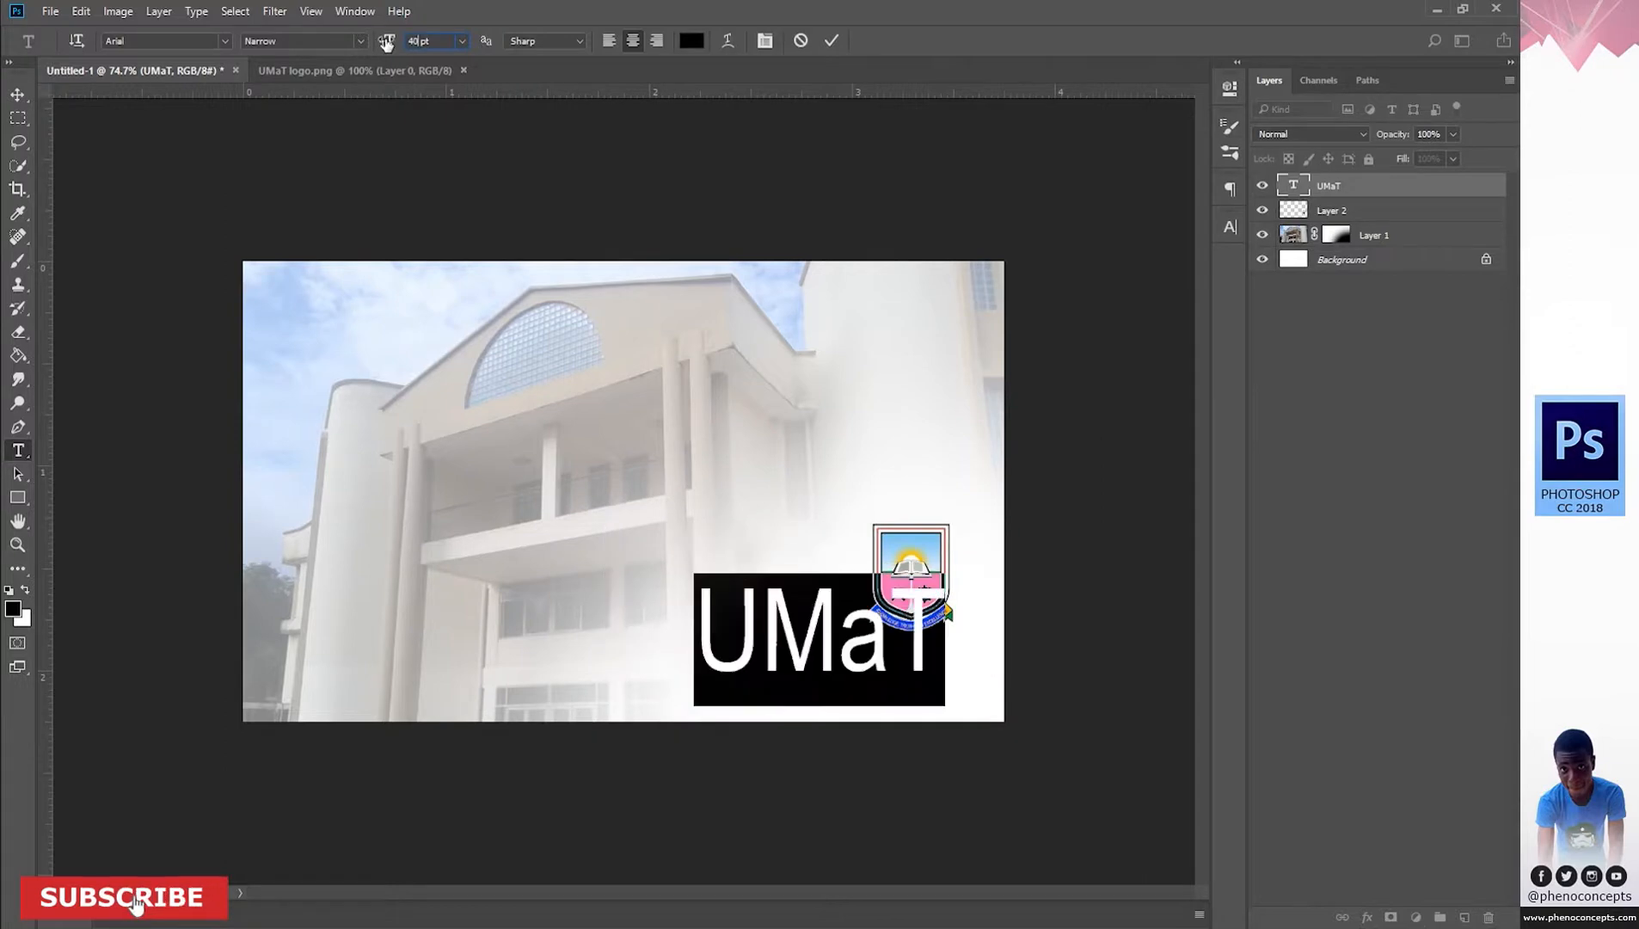
left_click(840, 636)
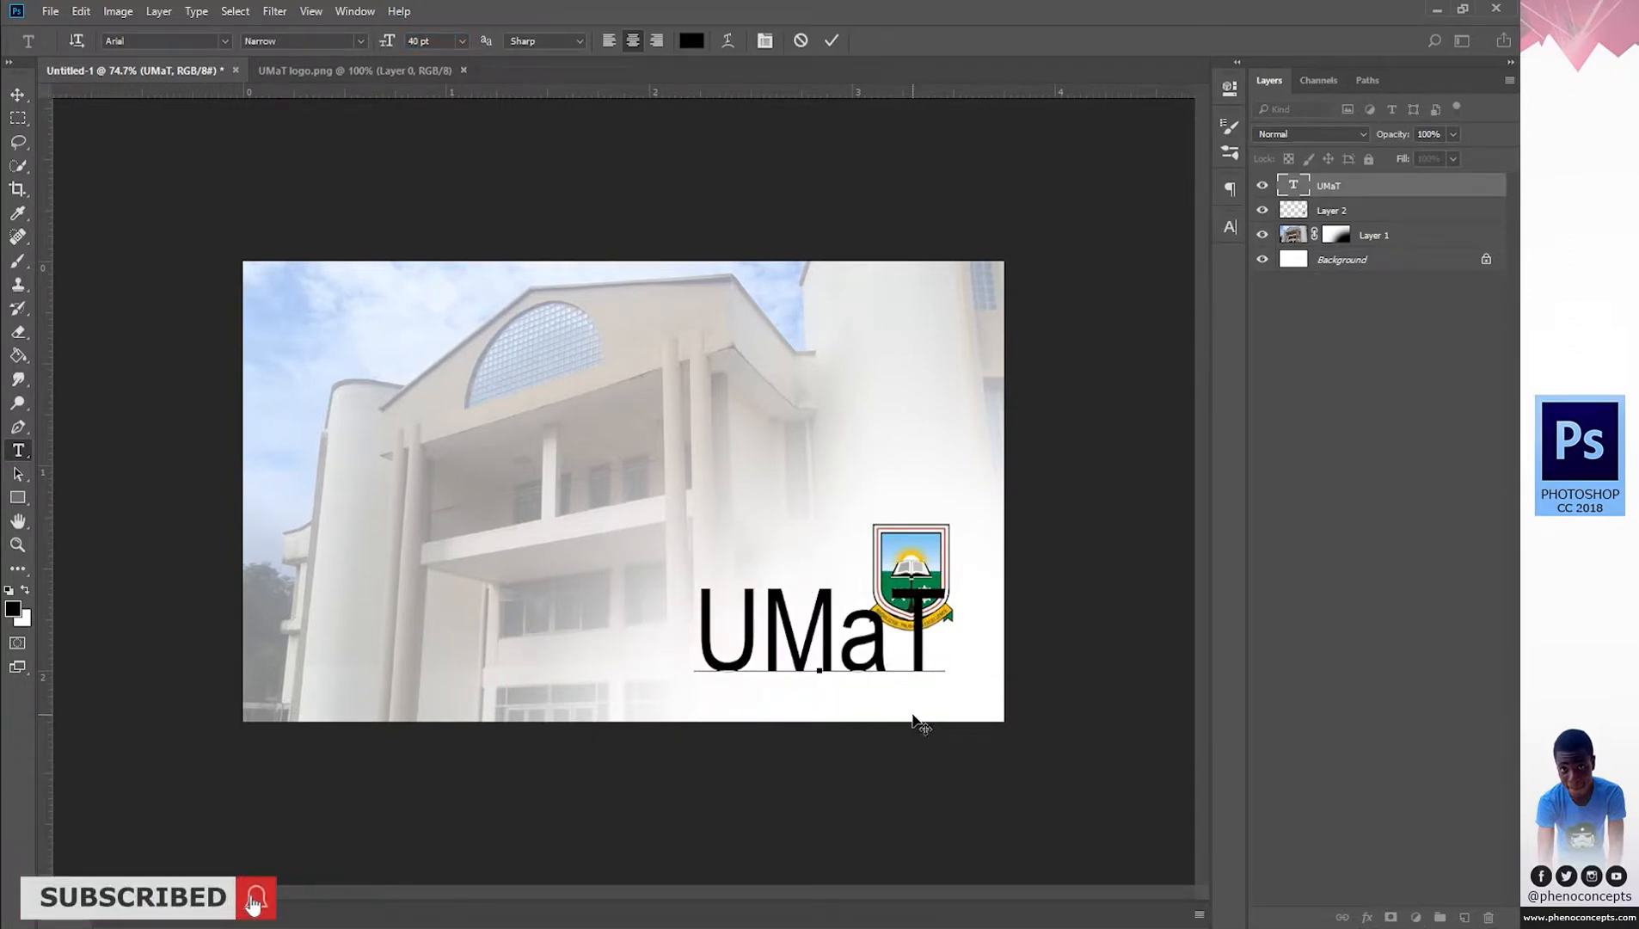
left_click_drag(914, 719, 974, 761)
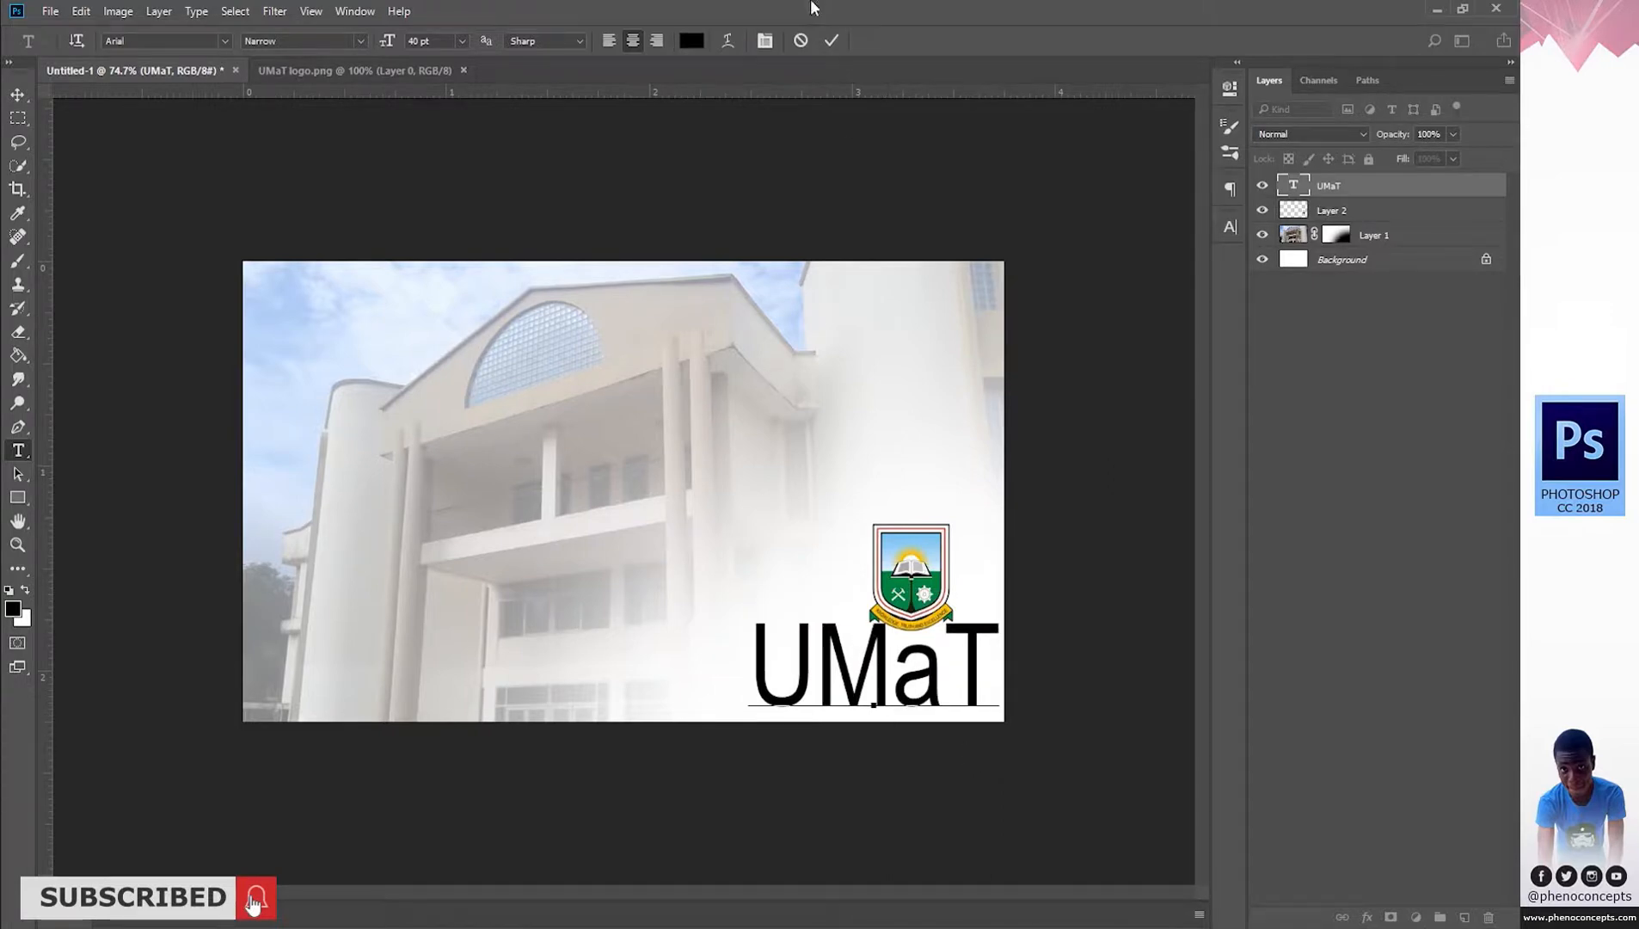
left_click(831, 40)
left_click(1369, 211)
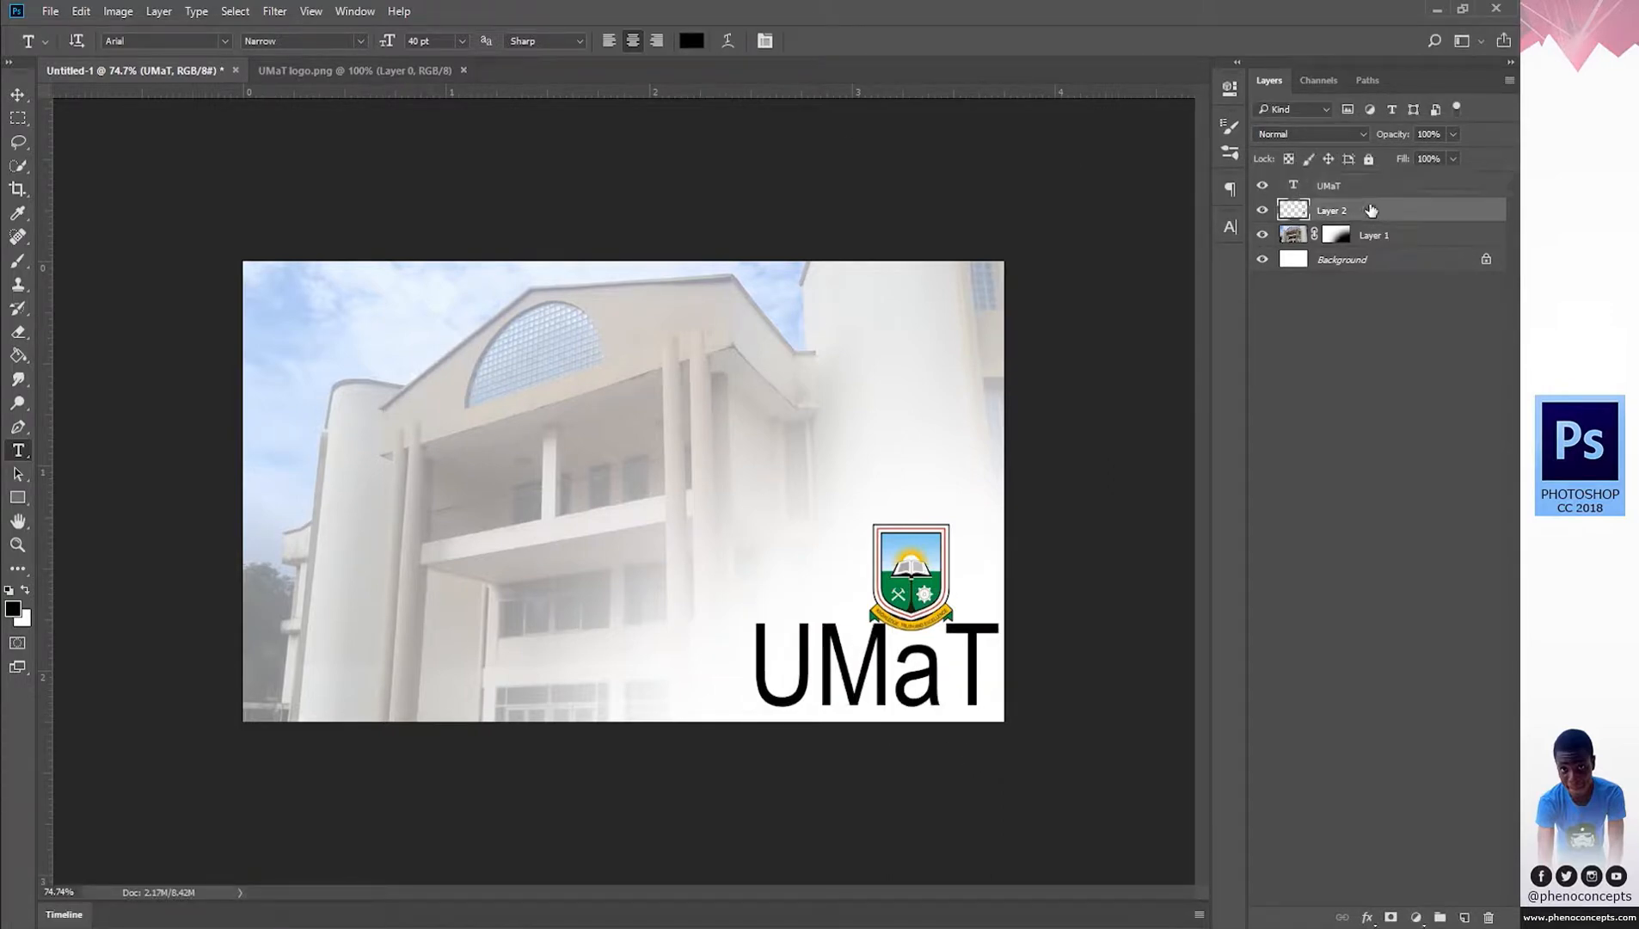
Enlarge the crest and reposition it directly above the UMaT text.
key("v")
left_click_drag(920, 563, 799, 443)
left_click_drag(828, 517, 922, 621)
left_click_drag(886, 554, 929, 533)
left_click(807, 42)
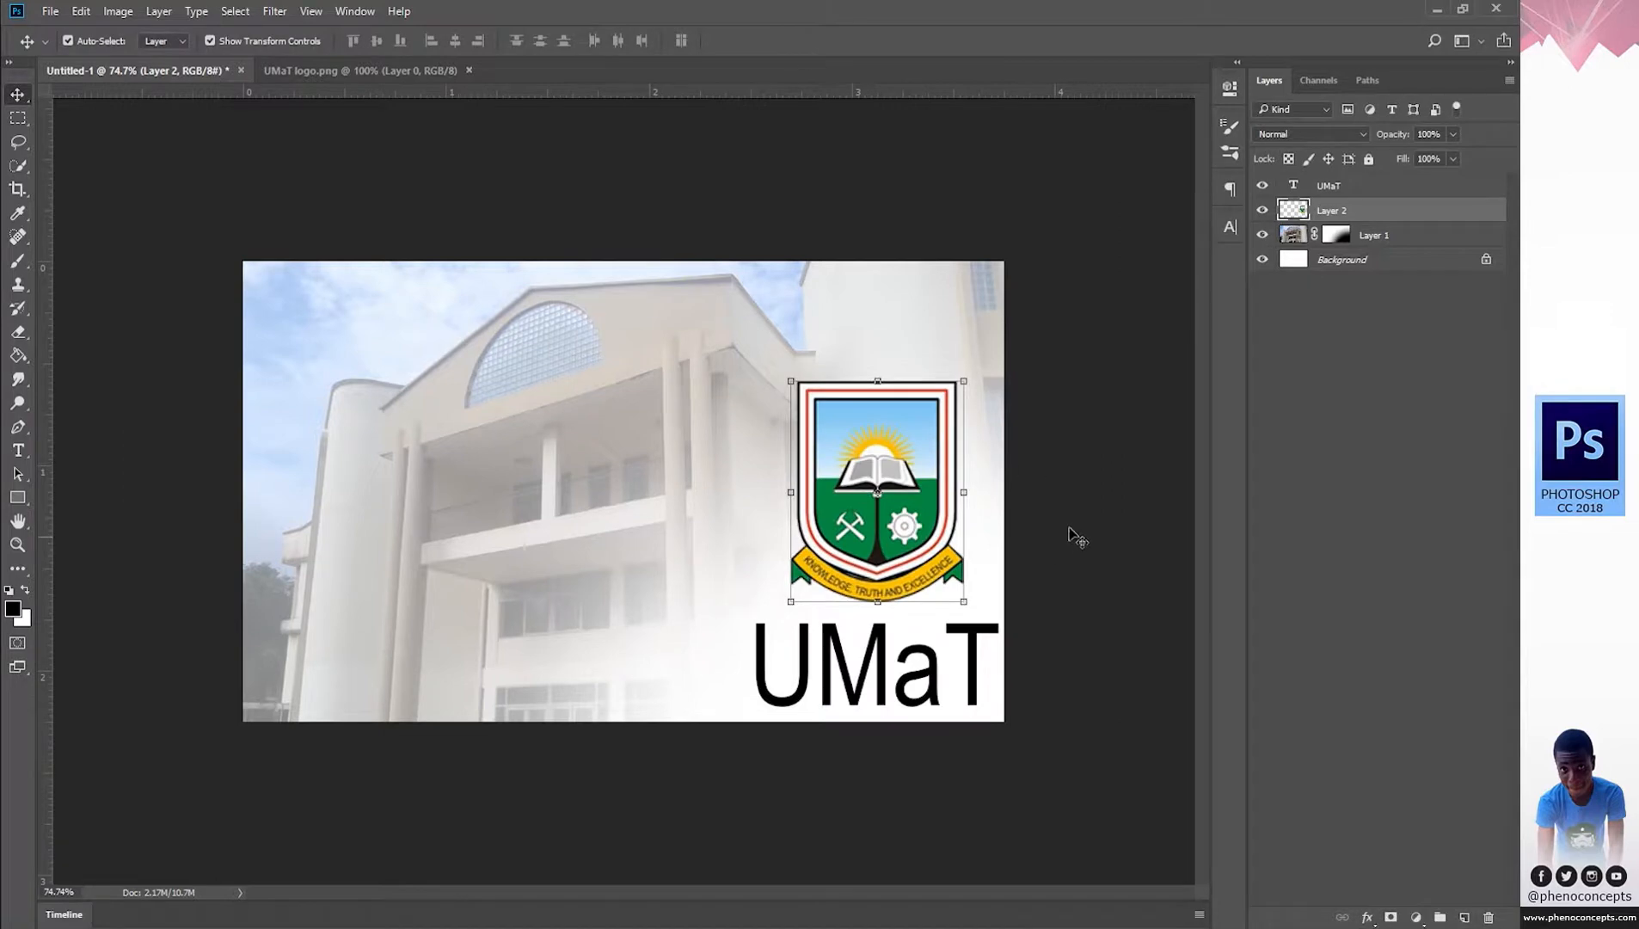
Set UMaT to 30 pt and nudge it up just beneath the crest.
key("t")
double_click(861, 681)
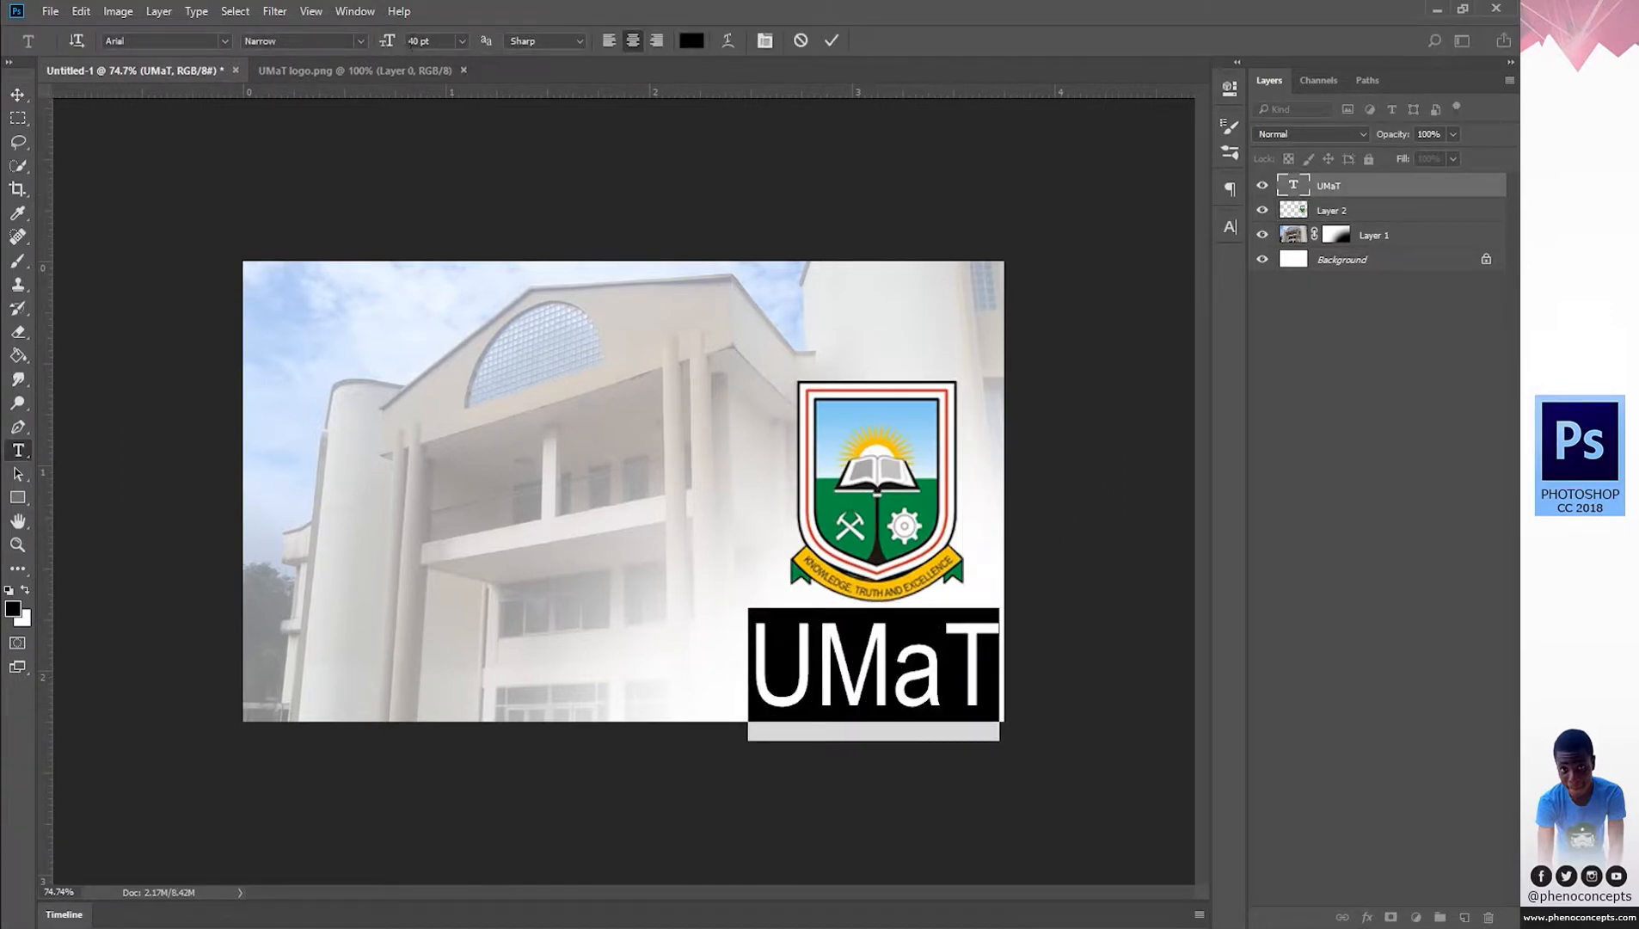
left_click(418, 40)
type("30")
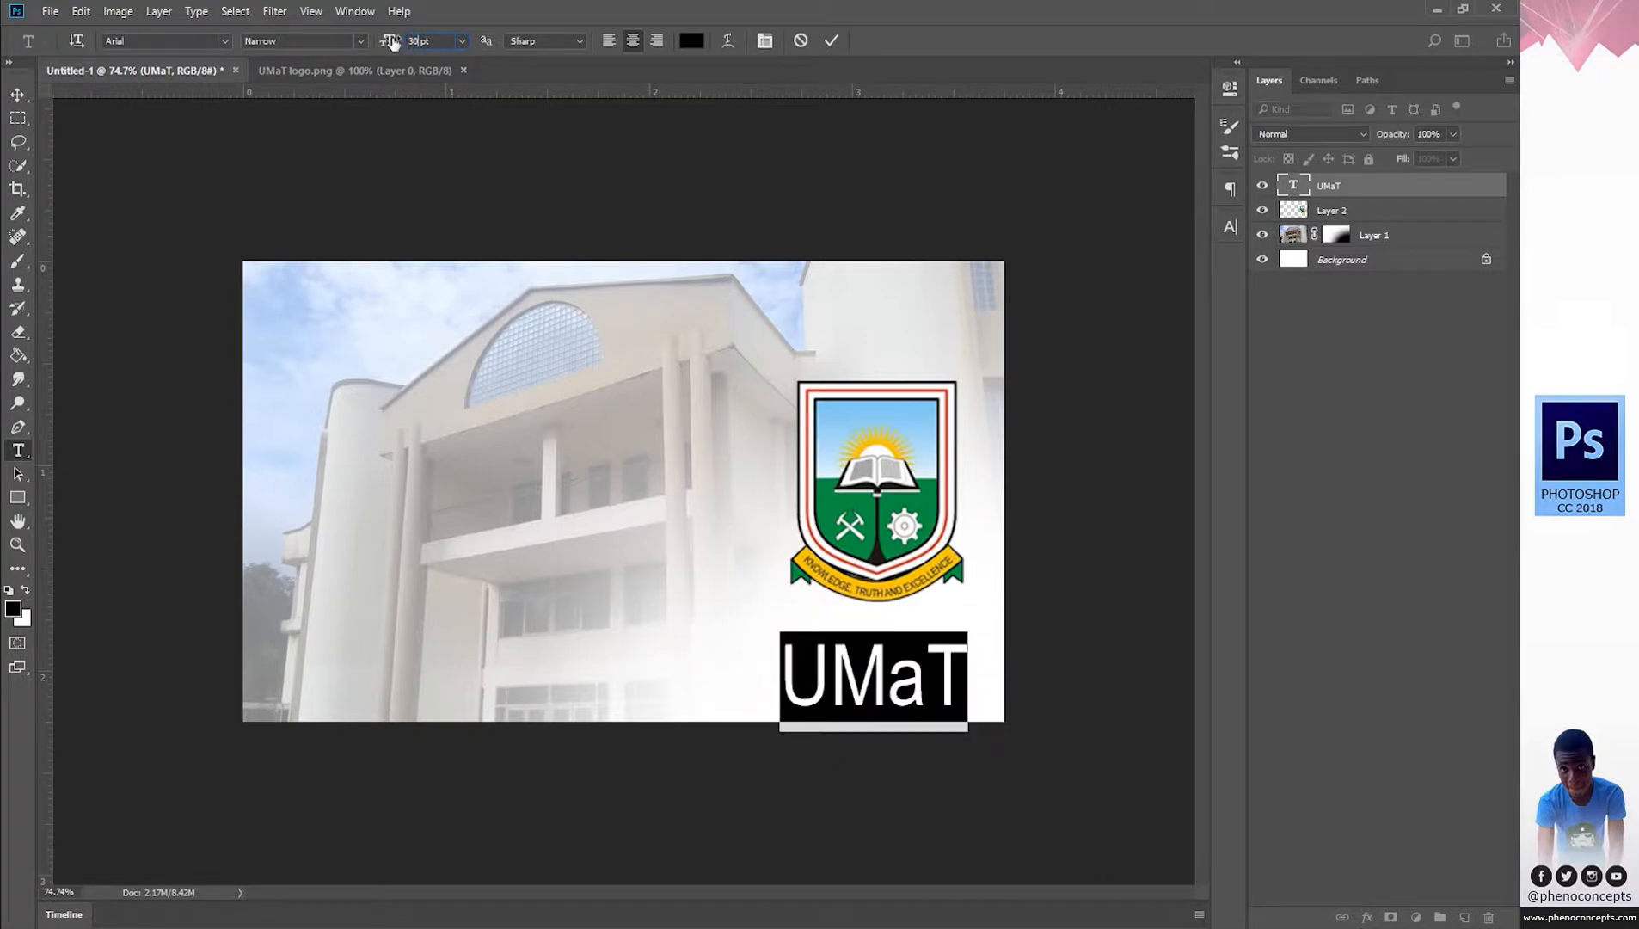
left_click(842, 662)
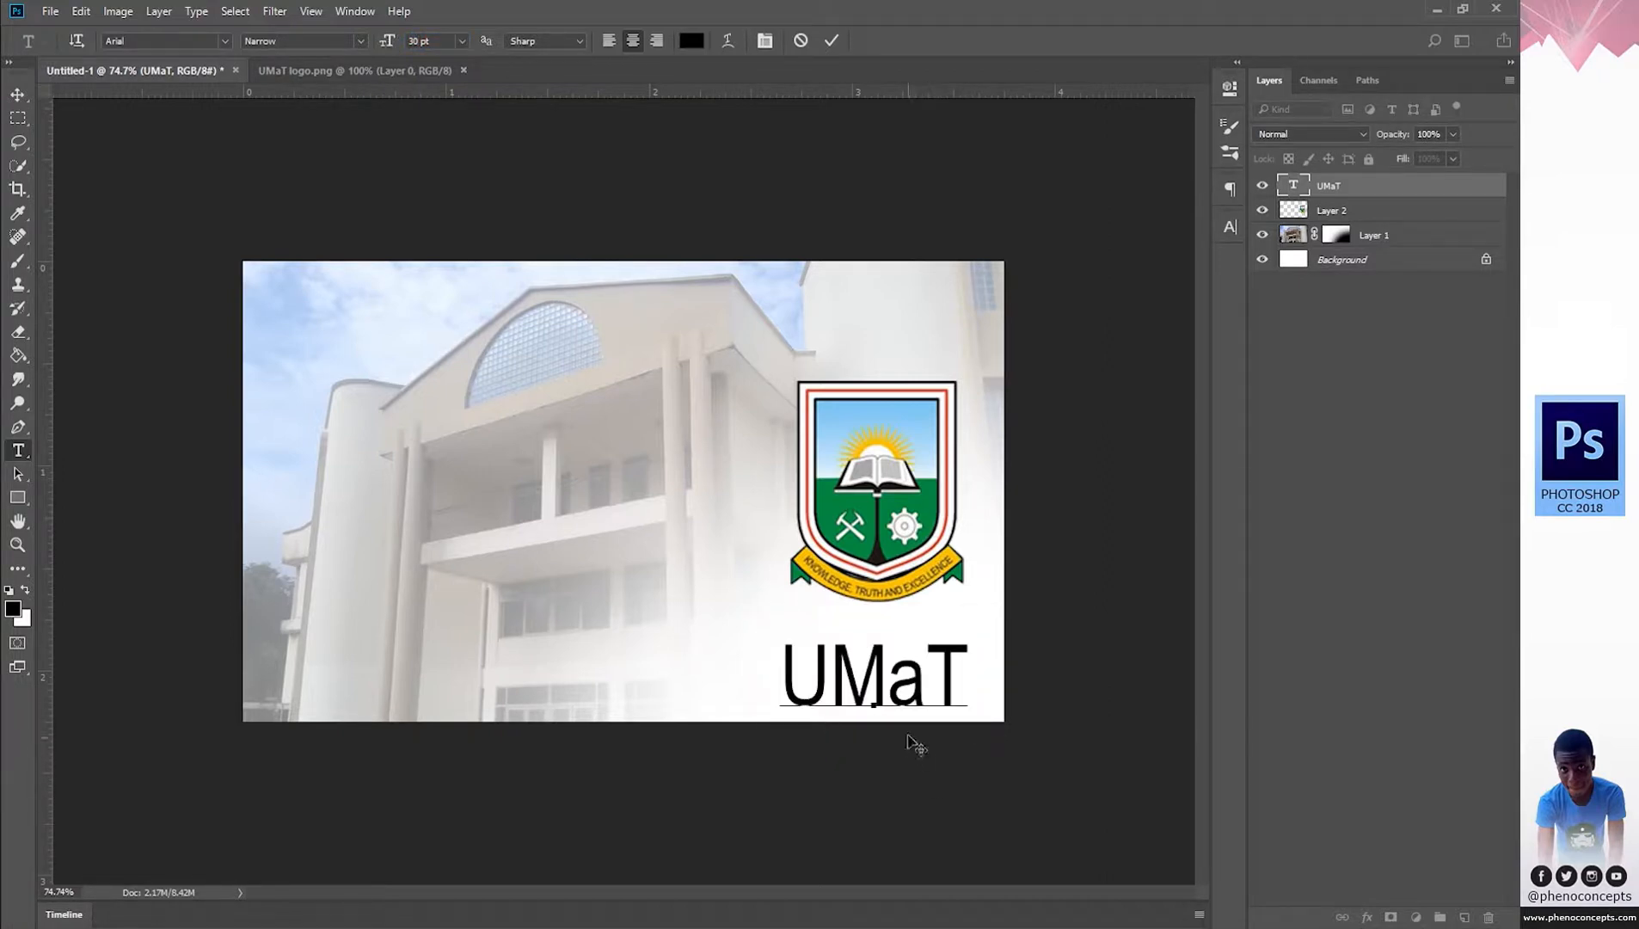
left_click(913, 712)
left_click(903, 701)
mouse_move(921, 730)
left_mouse_down()
mouse_move(923, 710)
mouse_move(921, 724)
left_mouse_up()
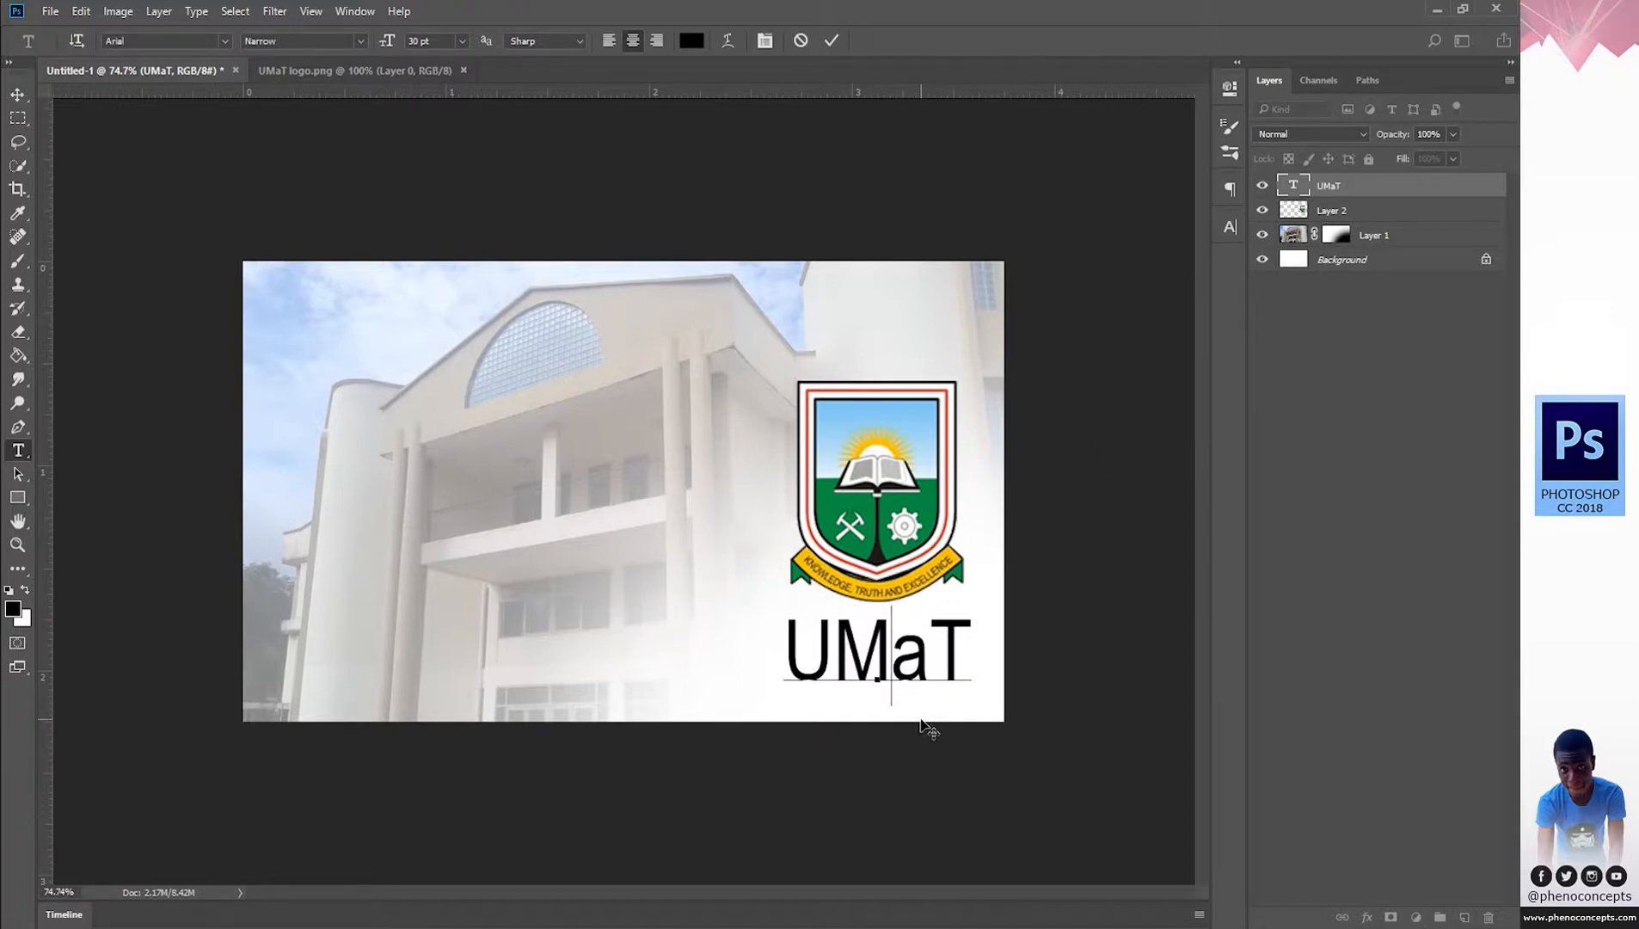
left_click(831, 40)
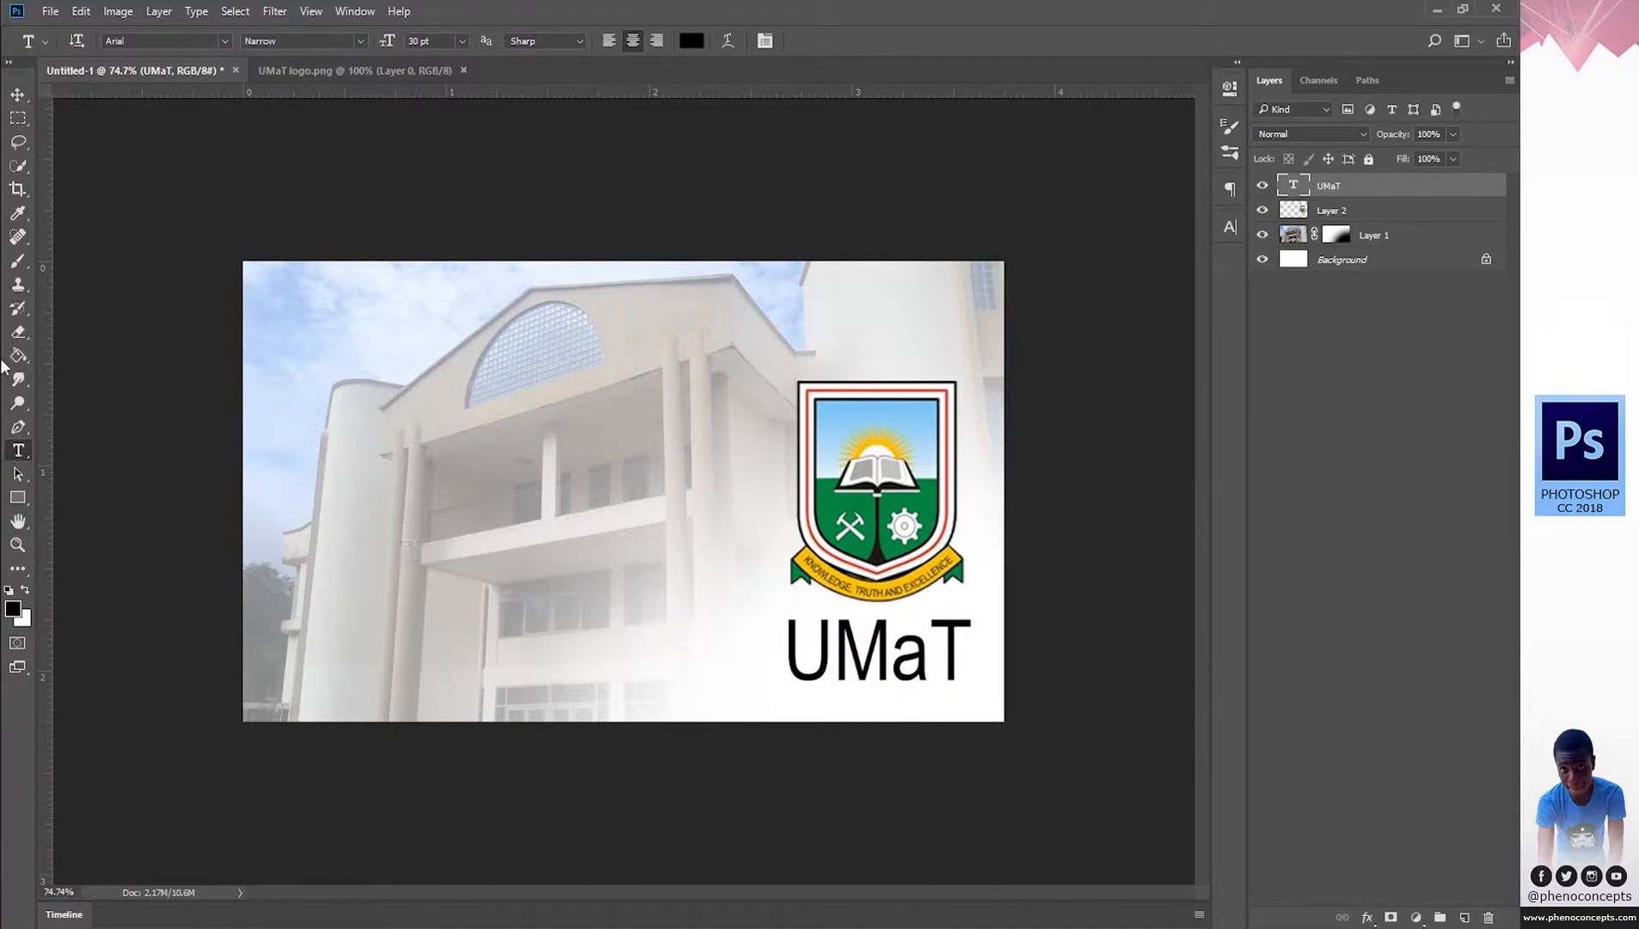
Draw a thin black rectangle divider between the crest and UMaT.
left_click(17, 497)
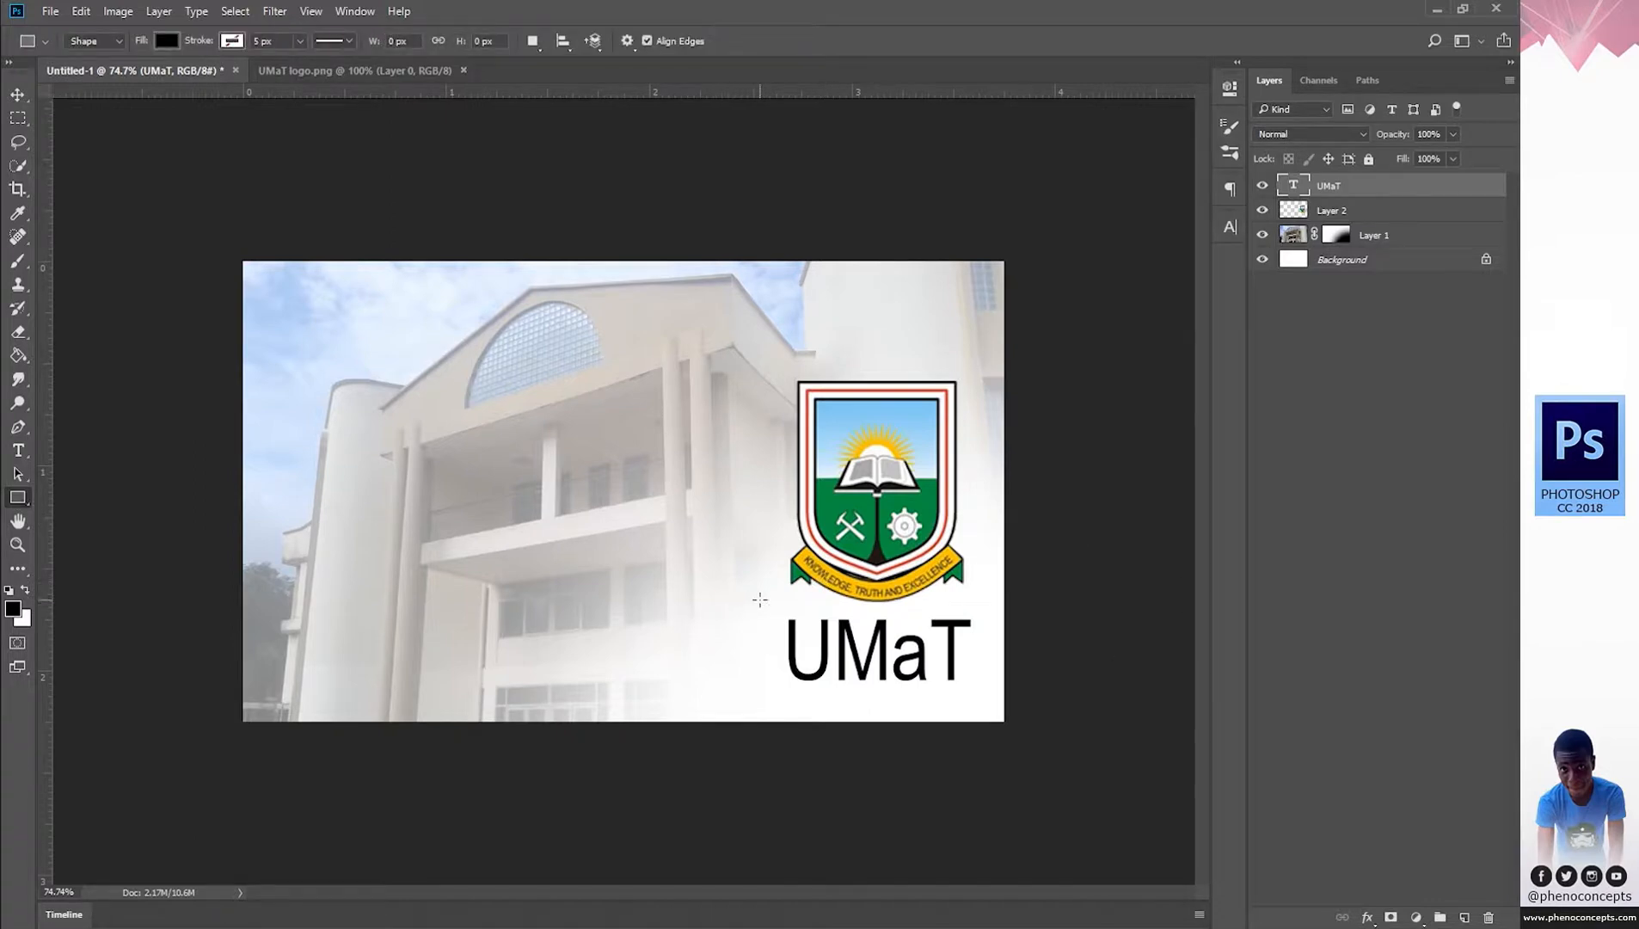
left_click_drag(774, 598, 985, 600)
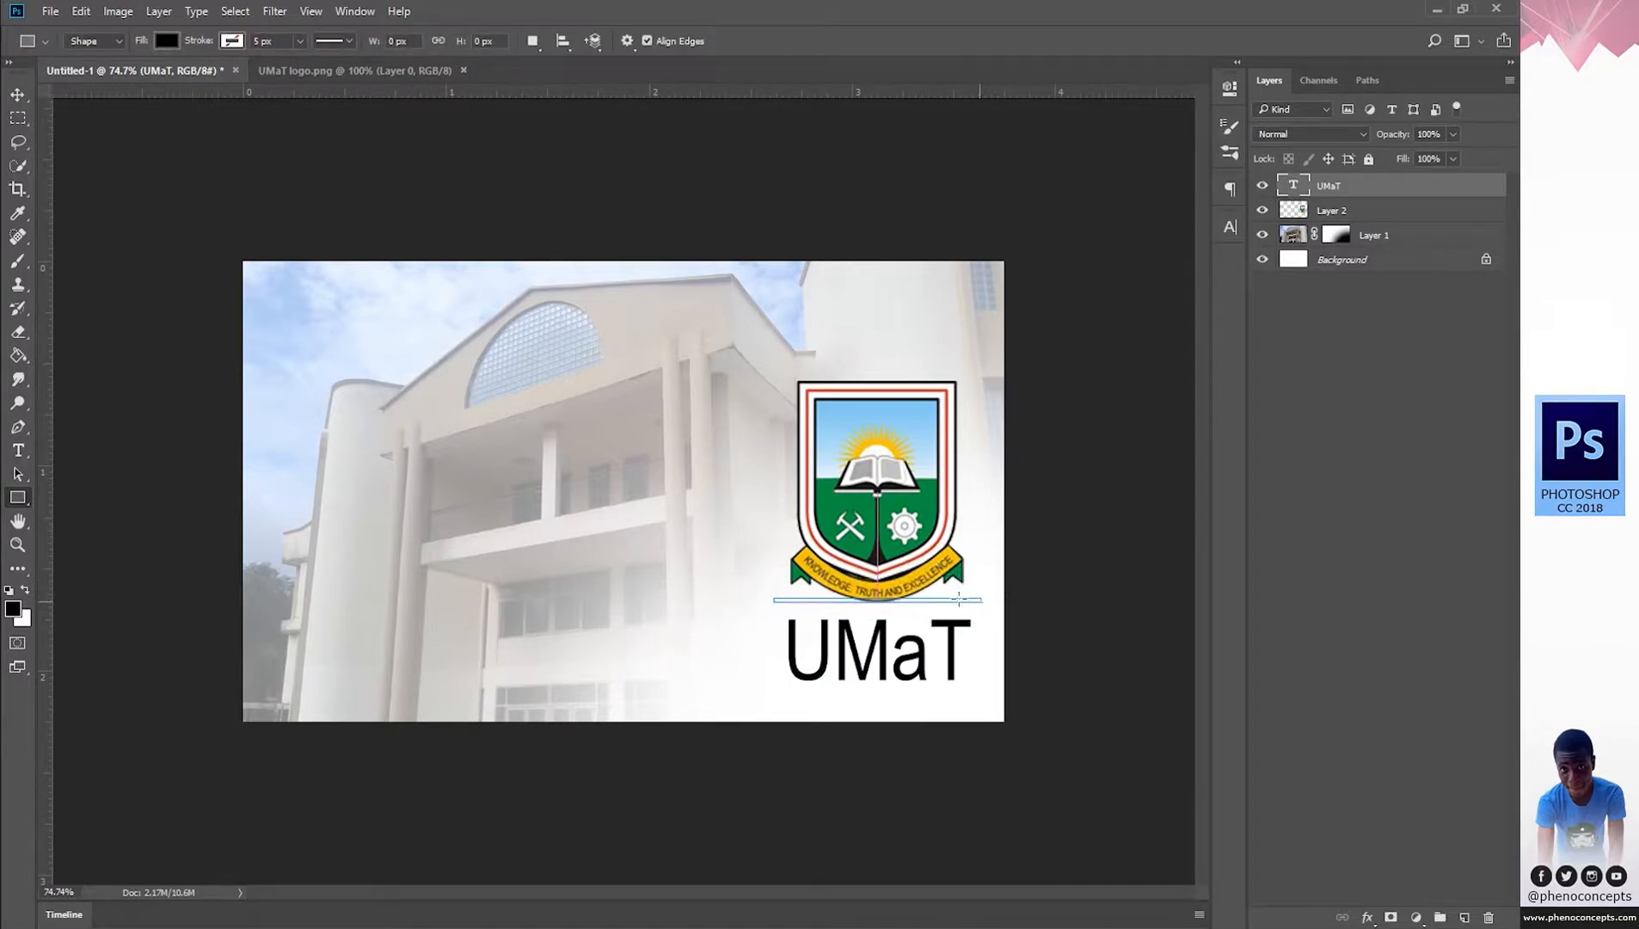
left_click(1230, 87)
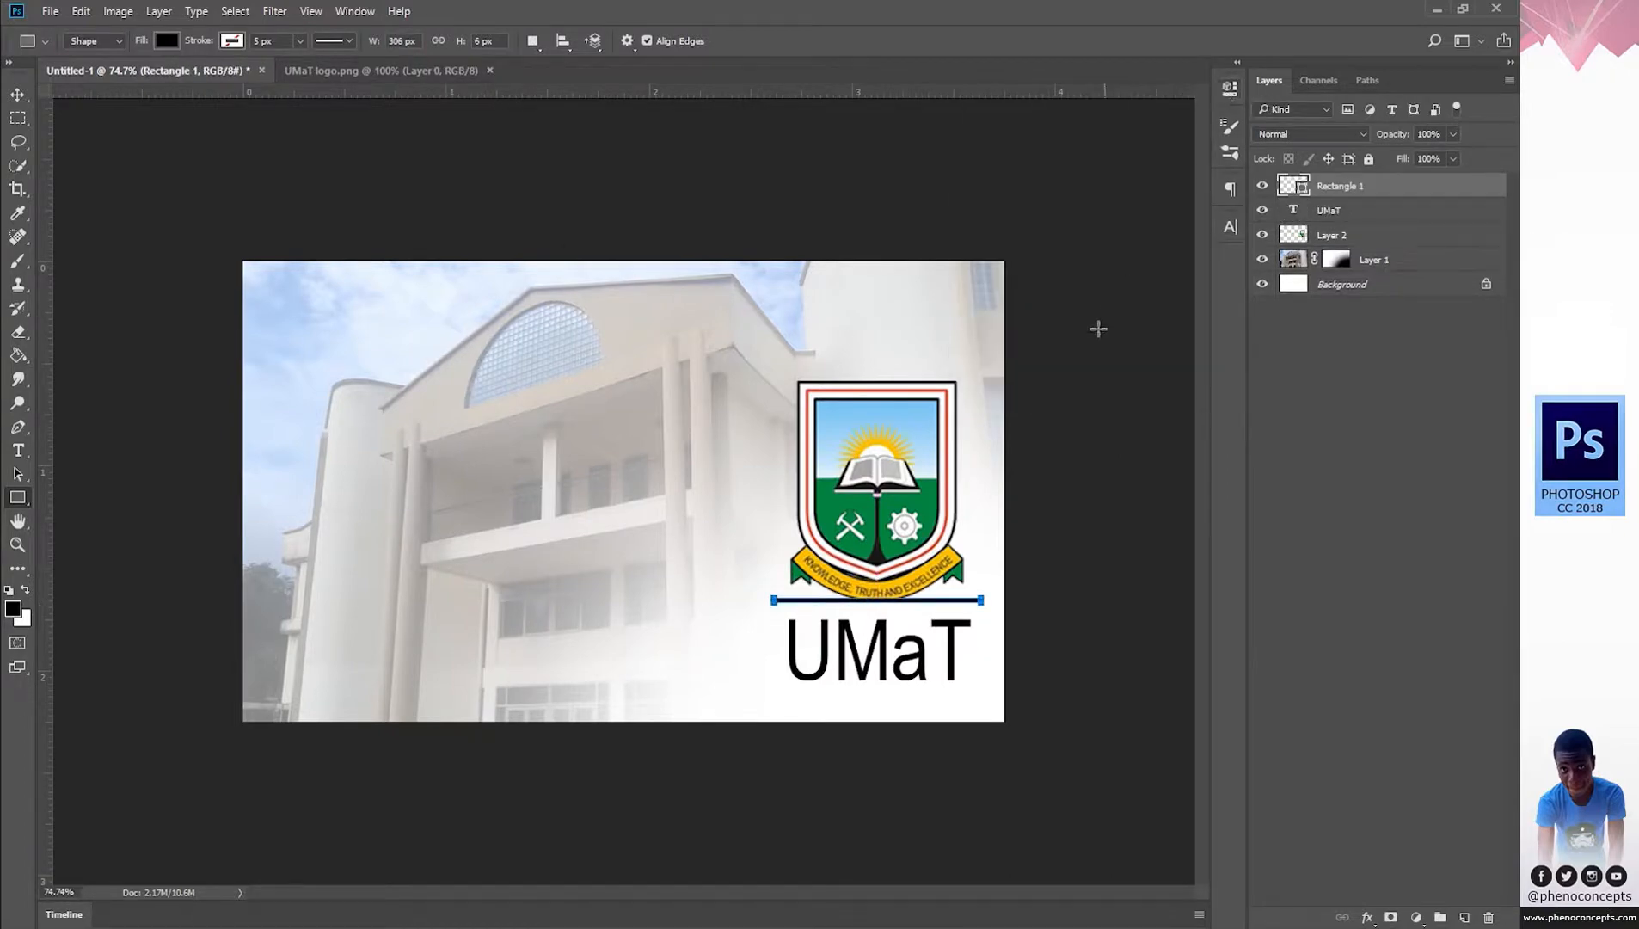
Move the divider line and the UMaT wordmark slightly lower.
key("z")
left_click_drag(876, 689, 912, 689)
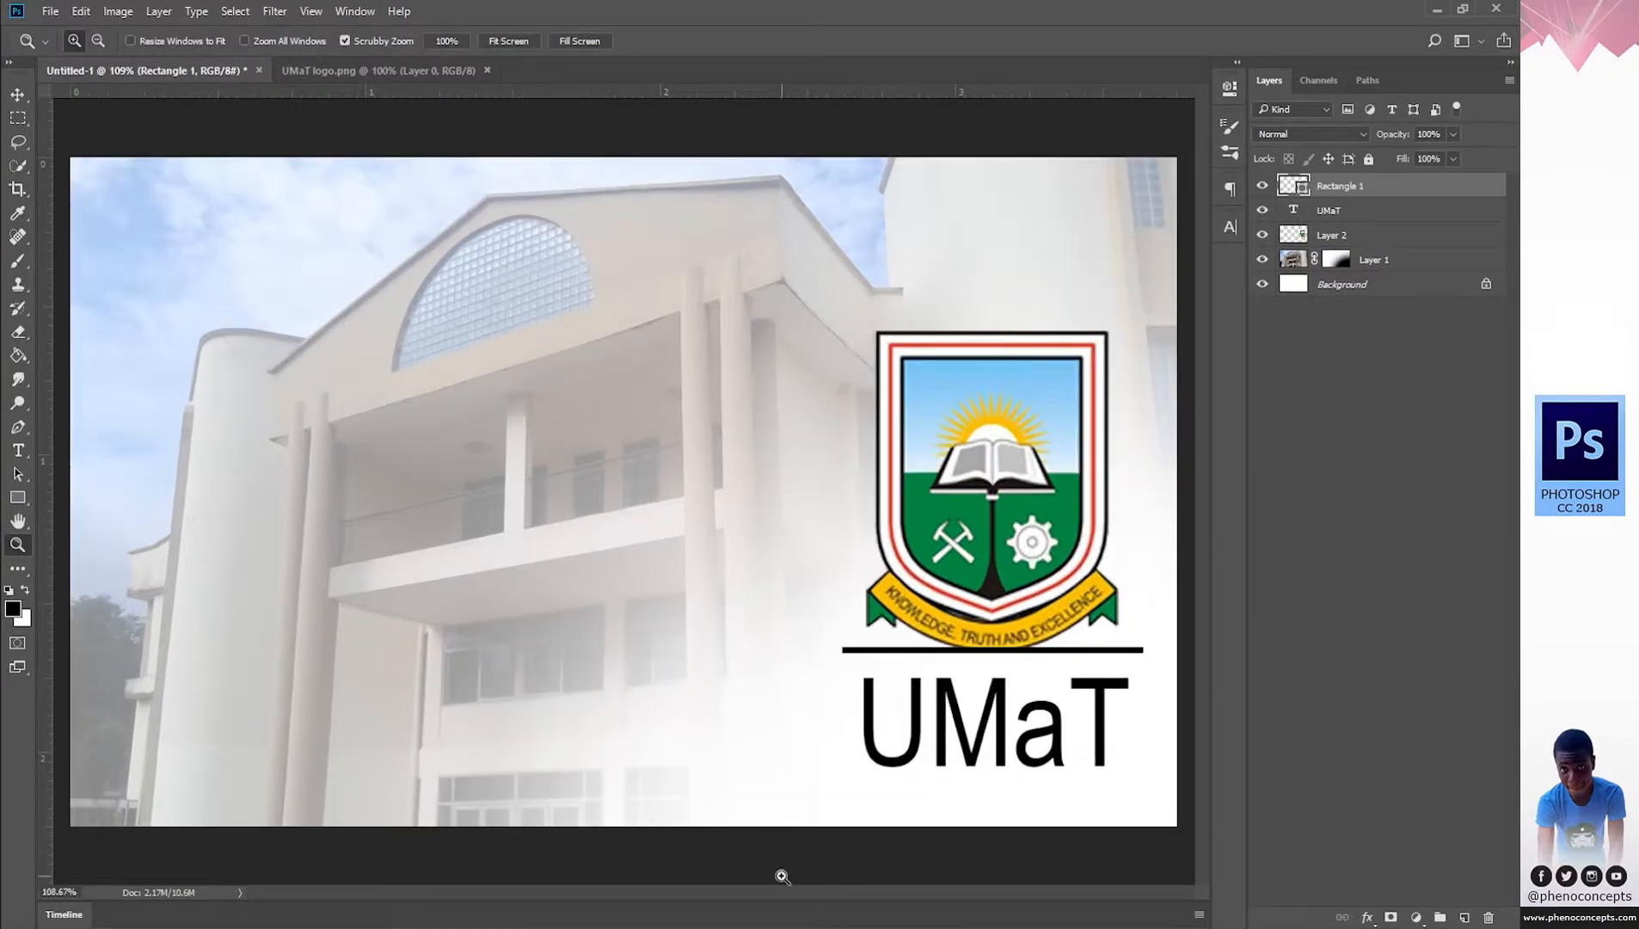
left_click_drag(1031, 804, 1015, 818)
scroll(860, 877, "right", 3)
scroll(860, 877, "down", 2)
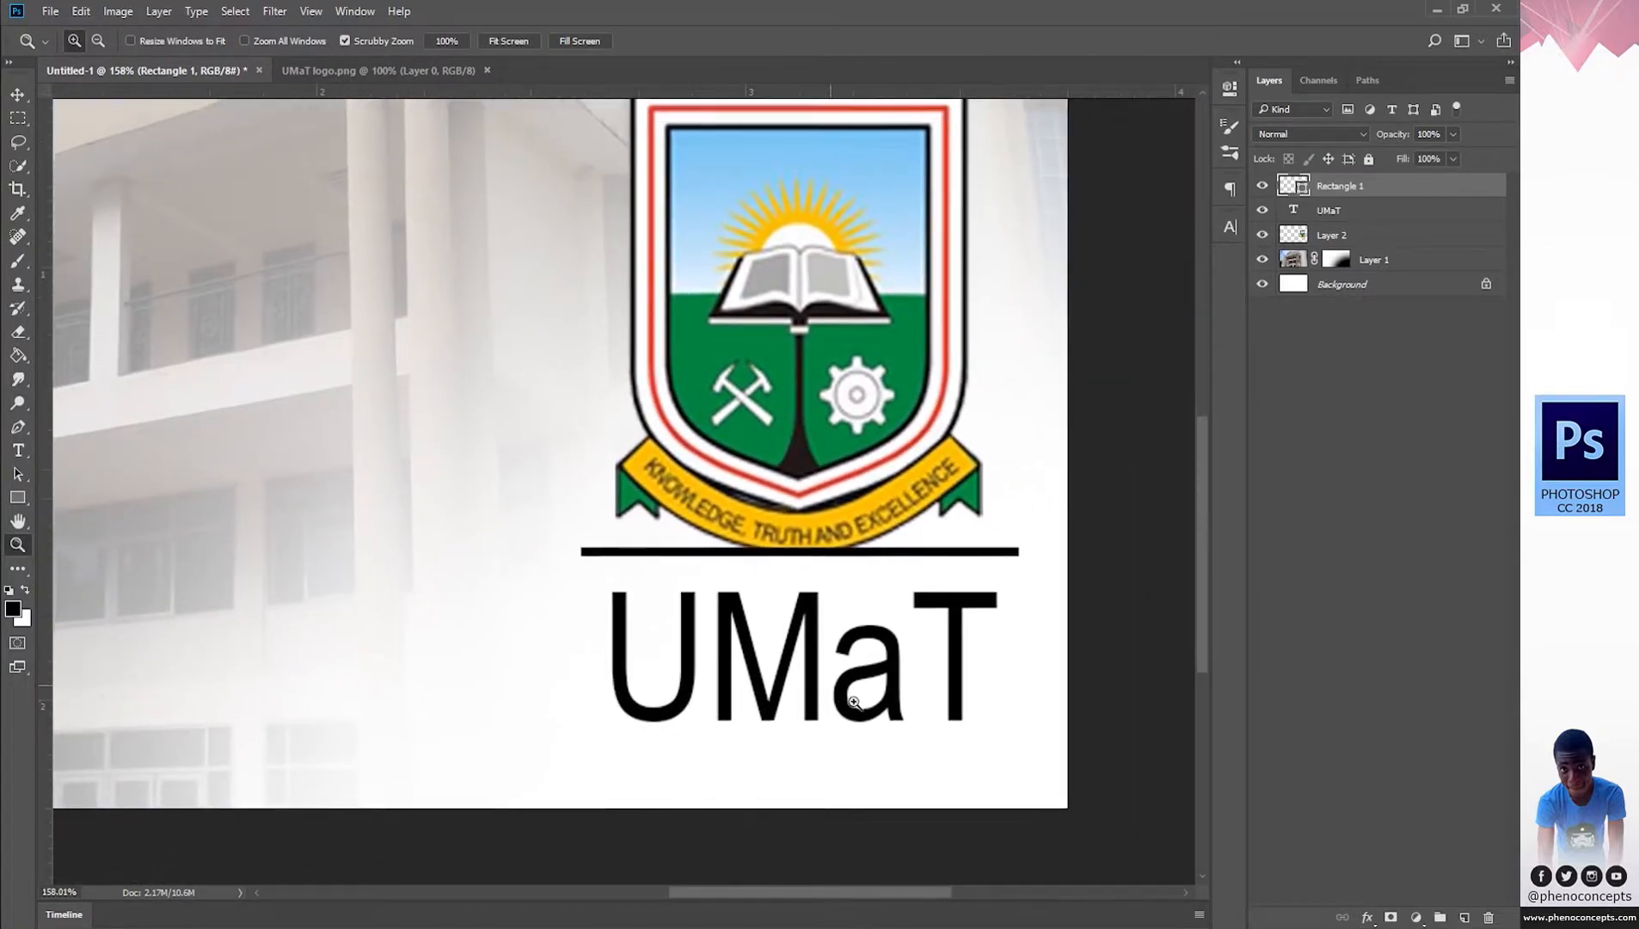
key("v")
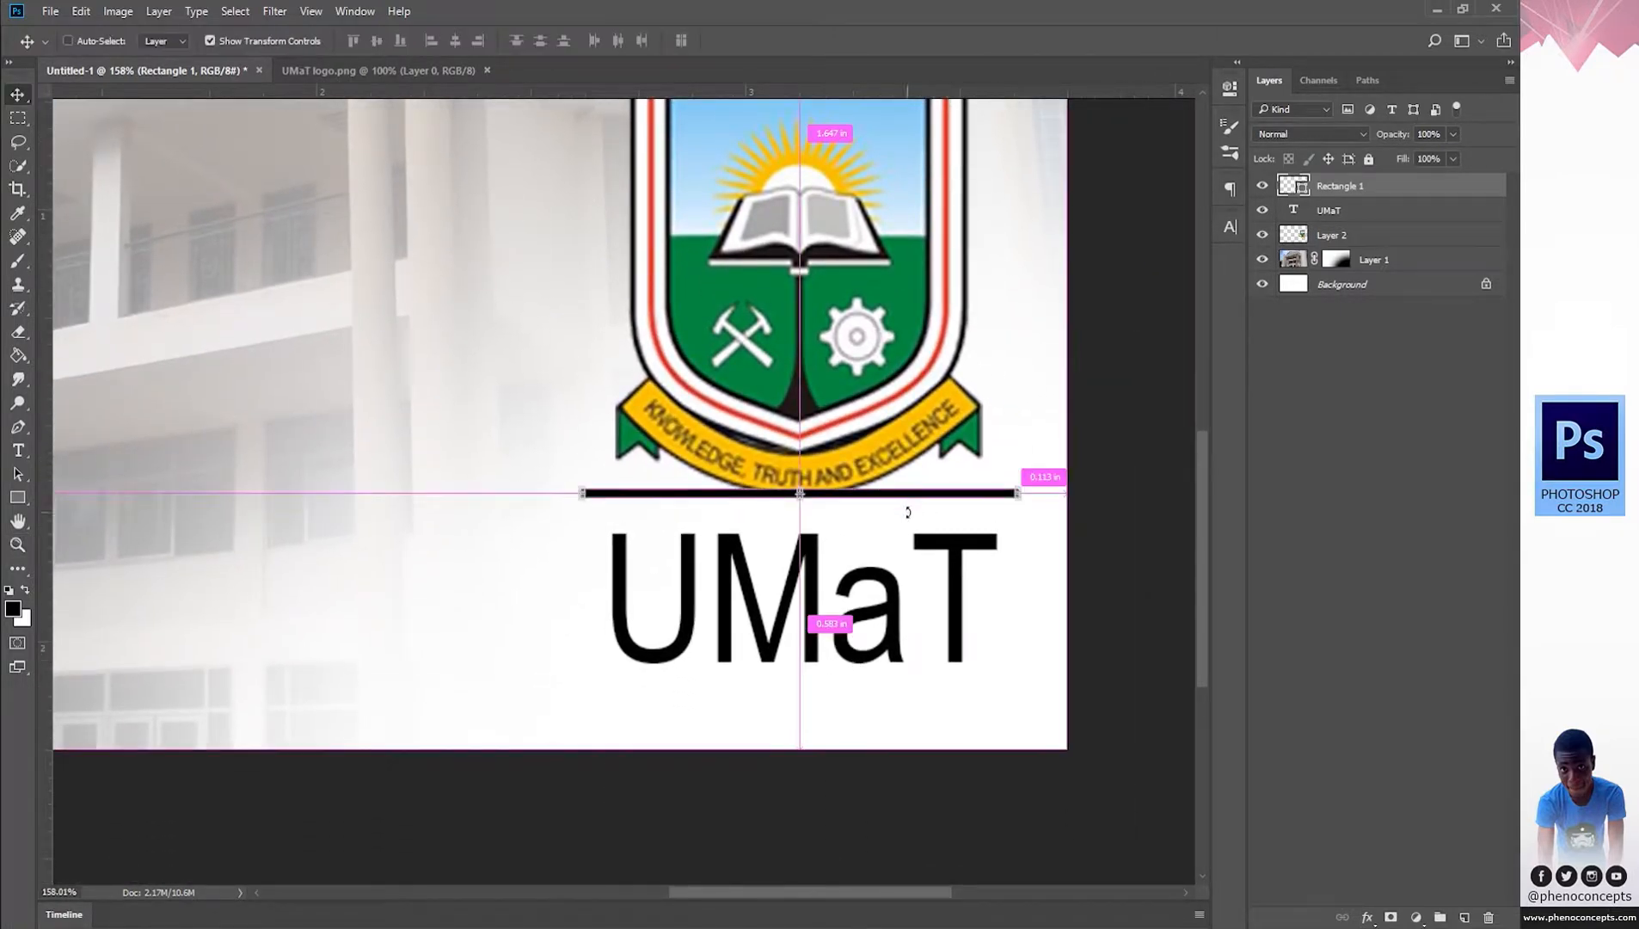
left_click_drag(961, 530, 961, 559)
left_click_drag(865, 608, 868, 633)
Fit the whole card in view at 66.7% and close UMaT logo.png.
key("z")
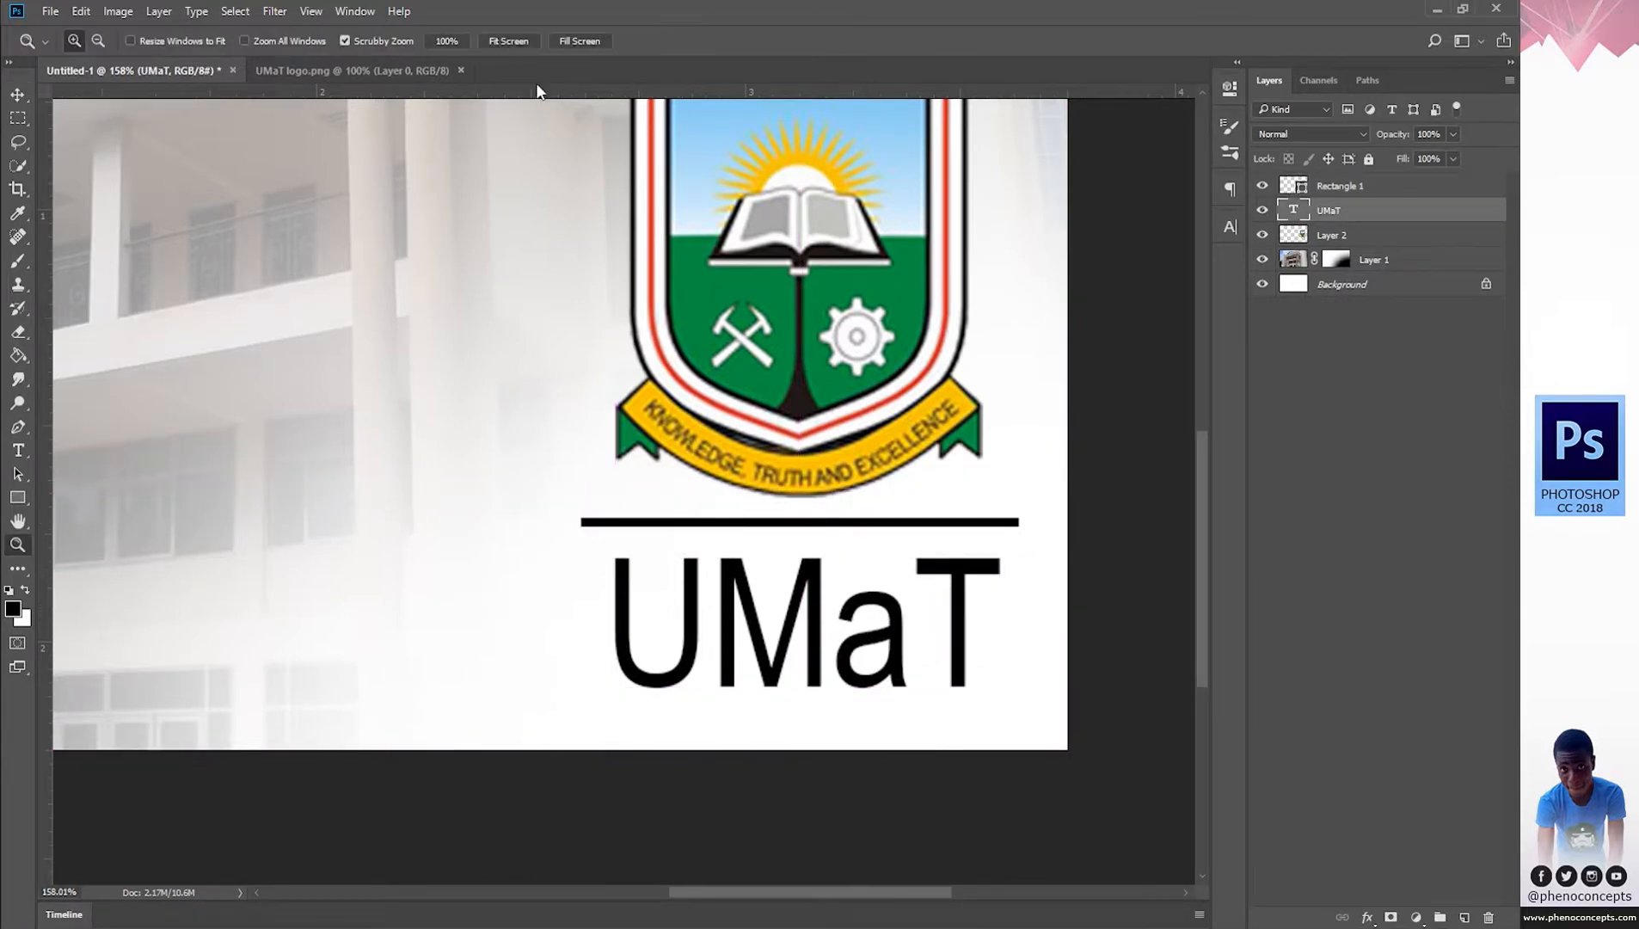
left_click(504, 39)
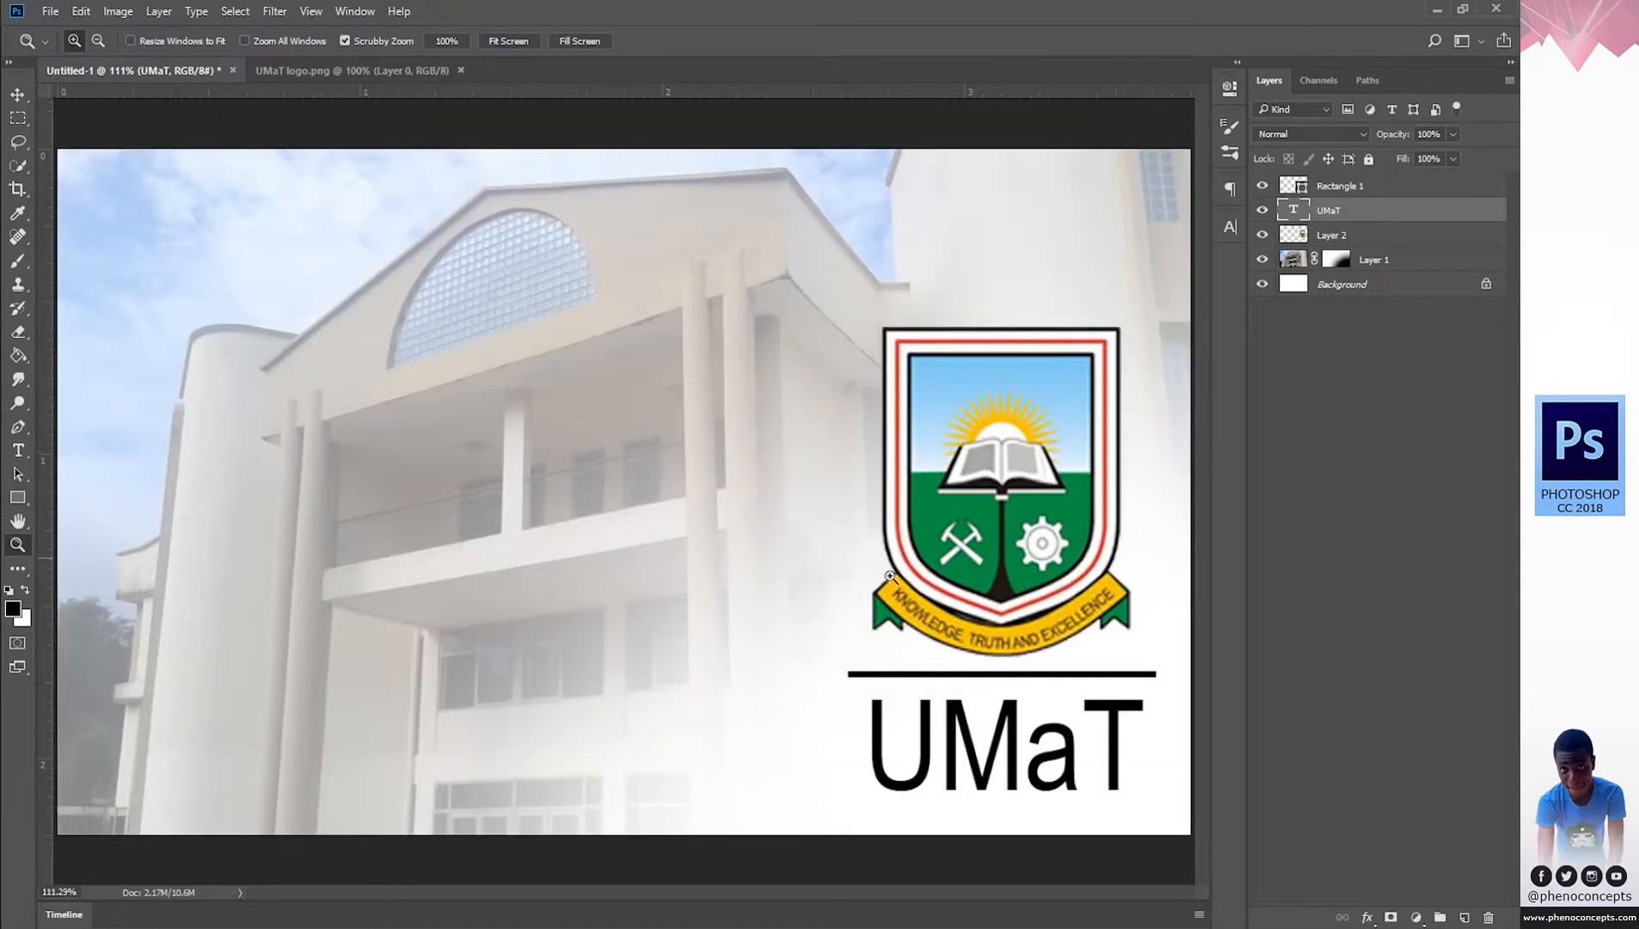
left_click(568, 579, "alt")
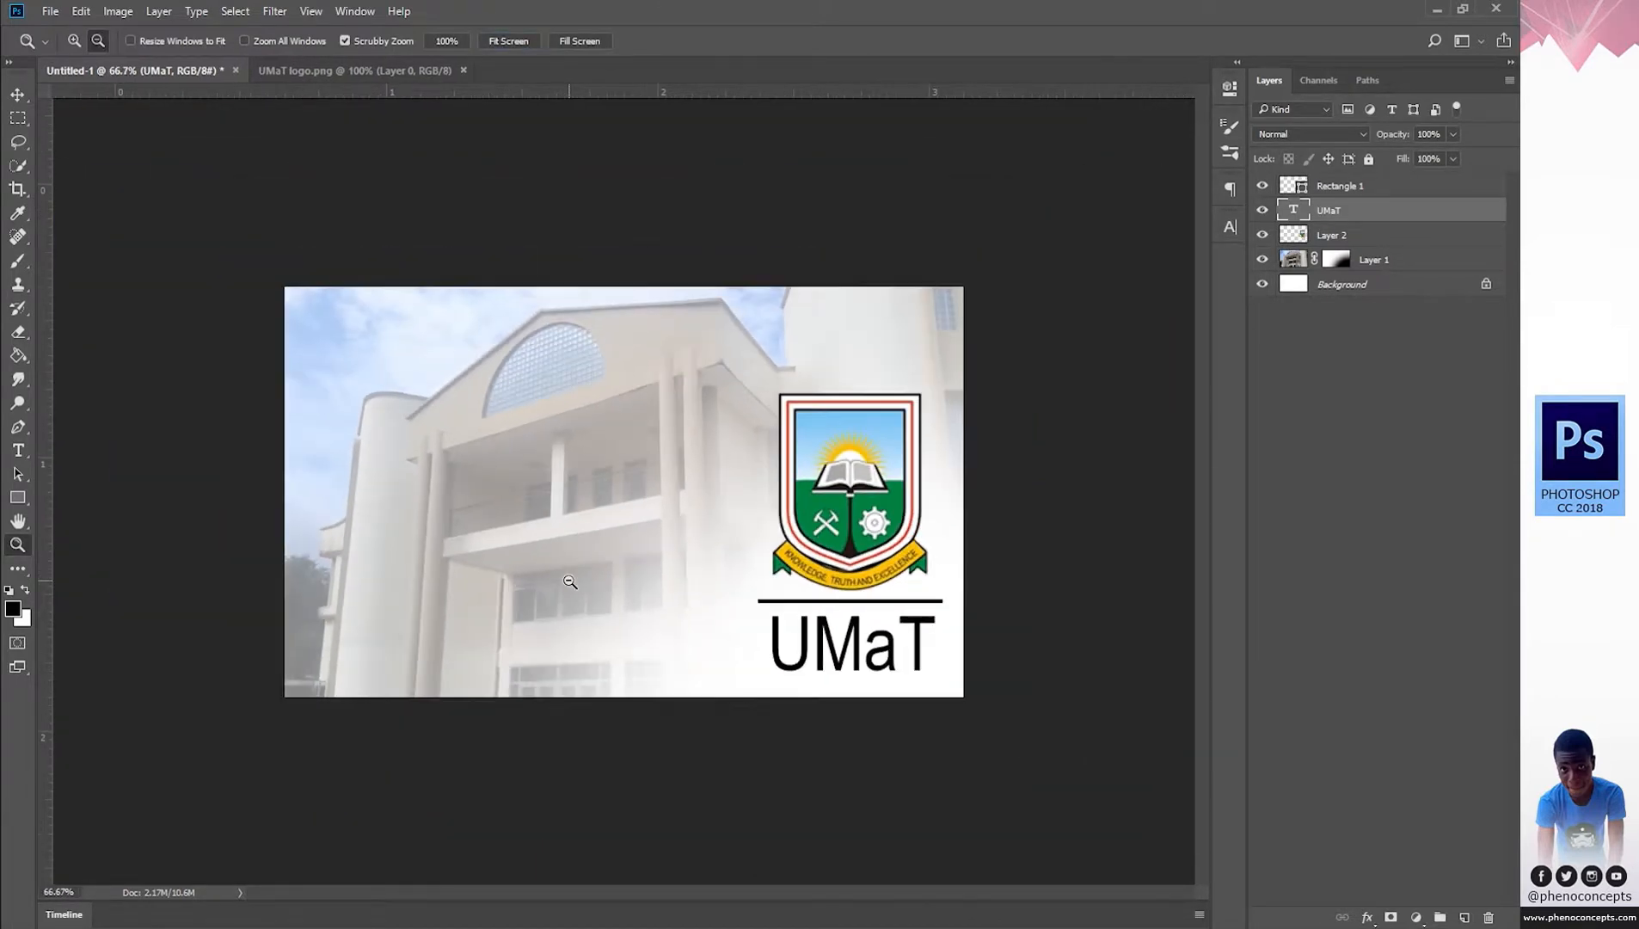
left_click(611, 543)
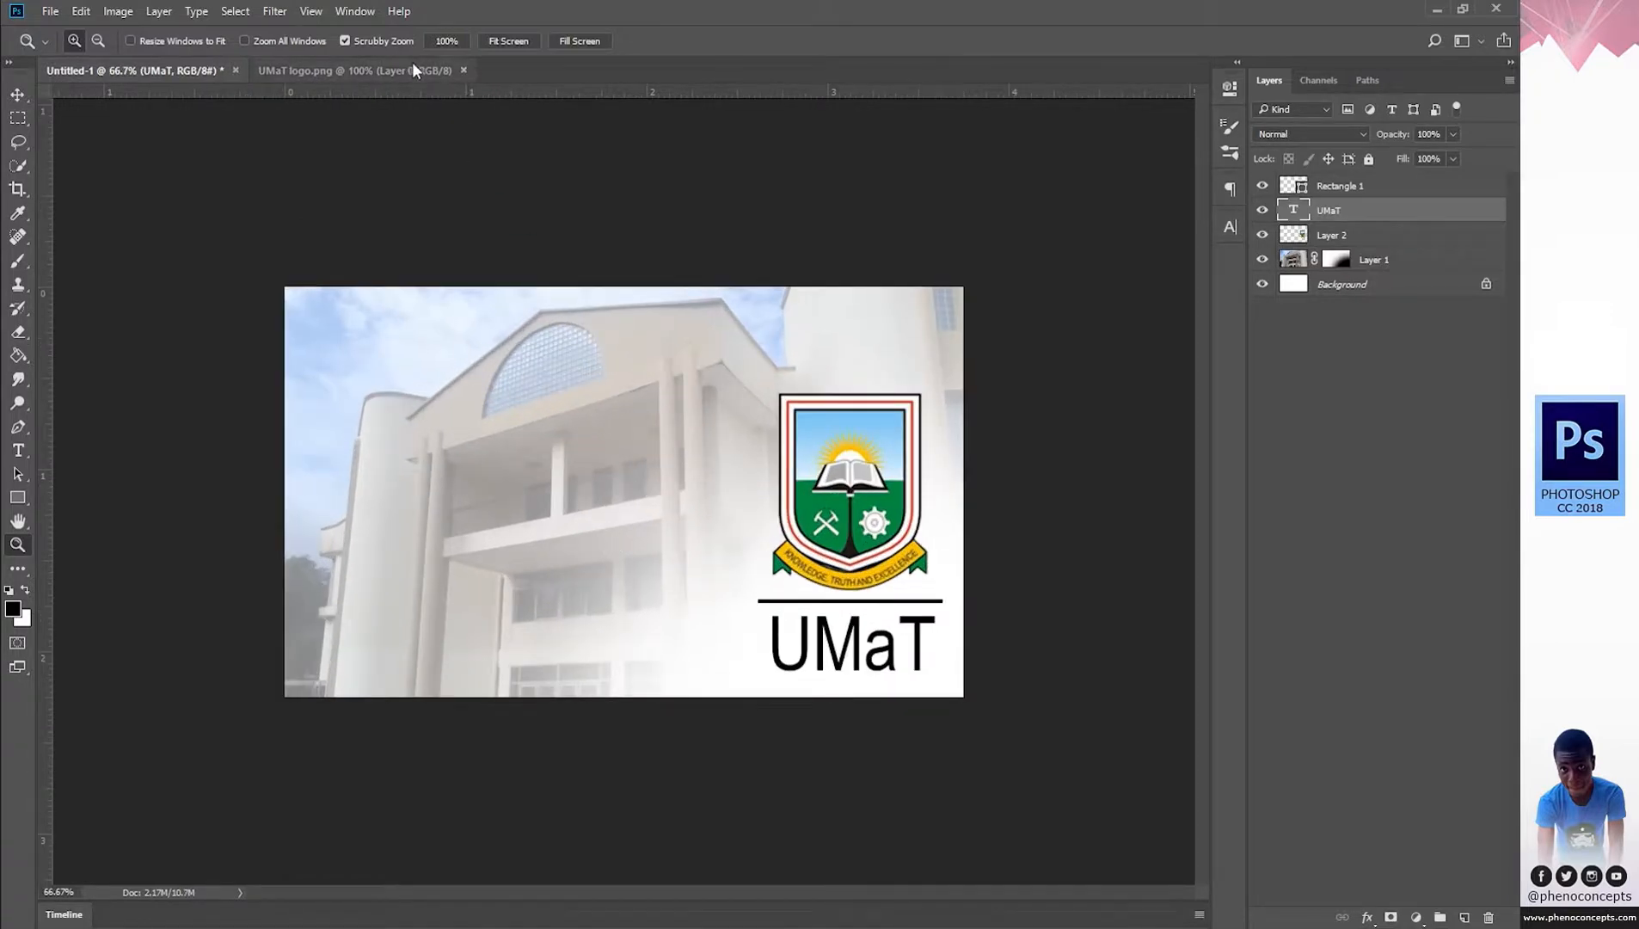
left_click(435, 71)
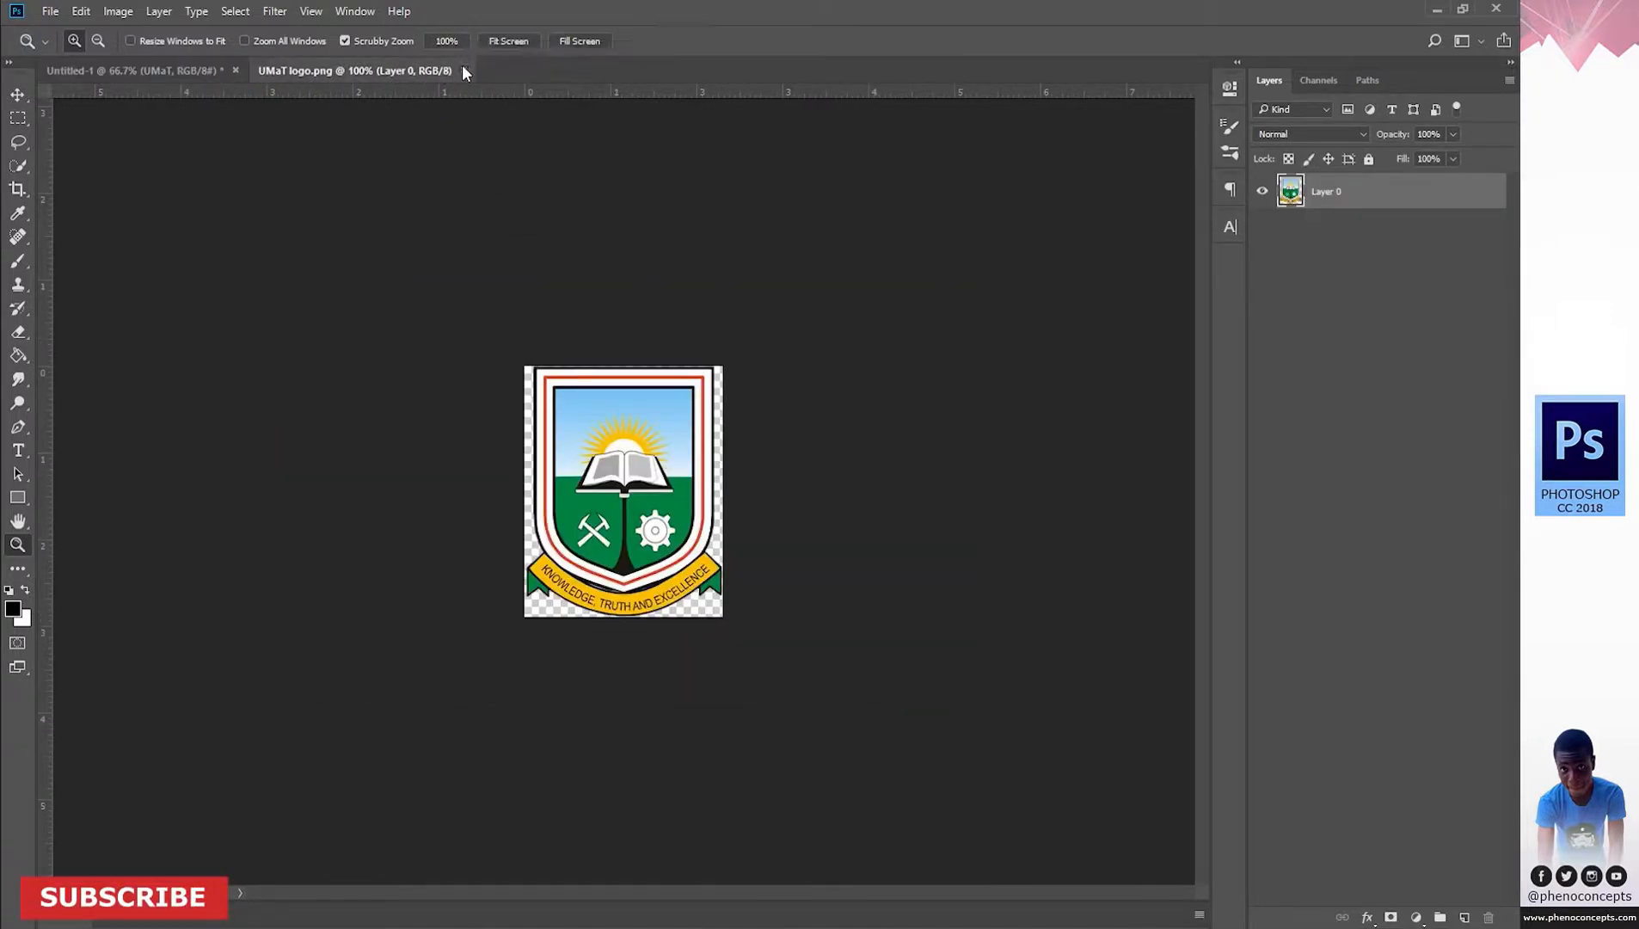
left_click(462, 70)
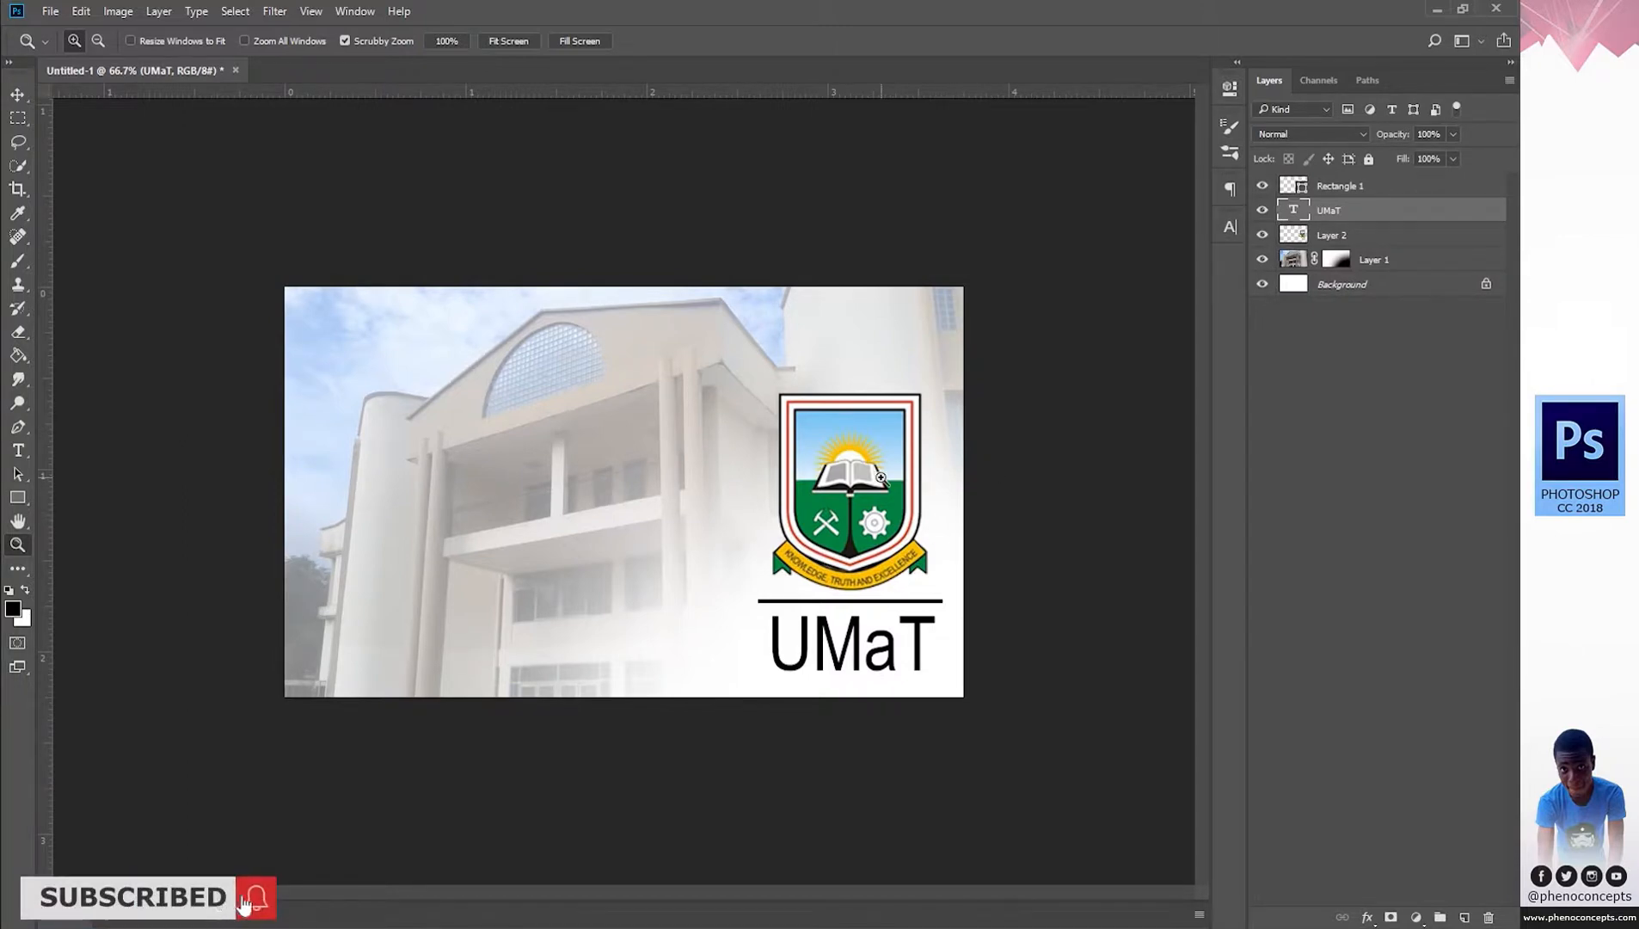
left_click(52, 11)
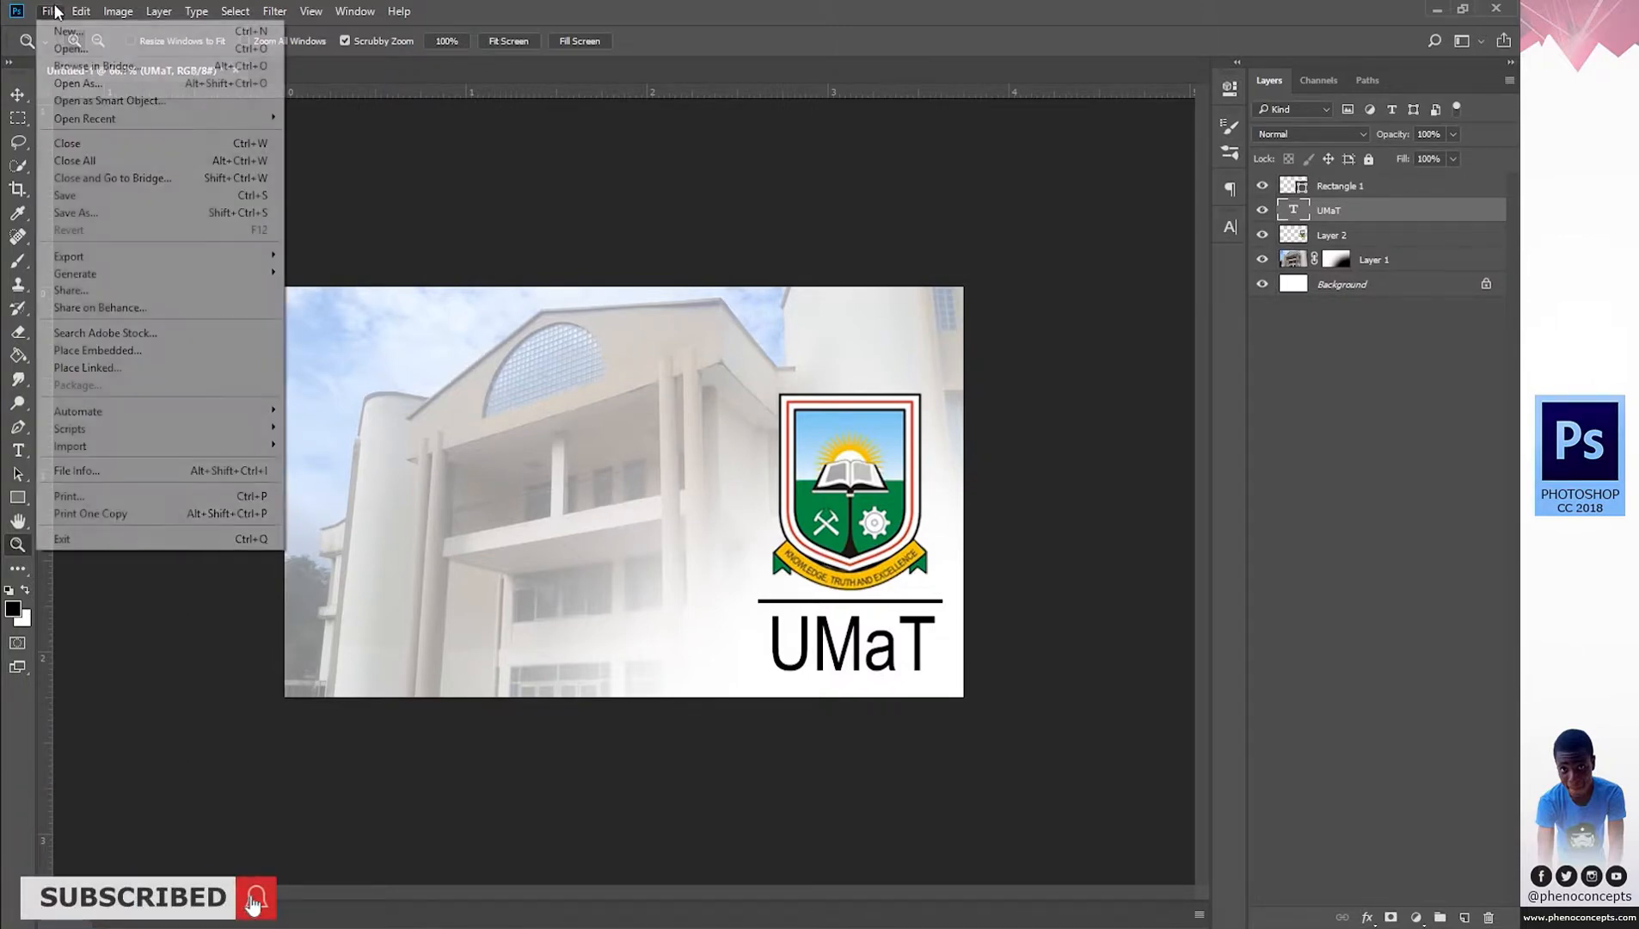
Create a new 1125 × 675 px blank document, then zoom out to see the whole canvas.
left_click(114, 38)
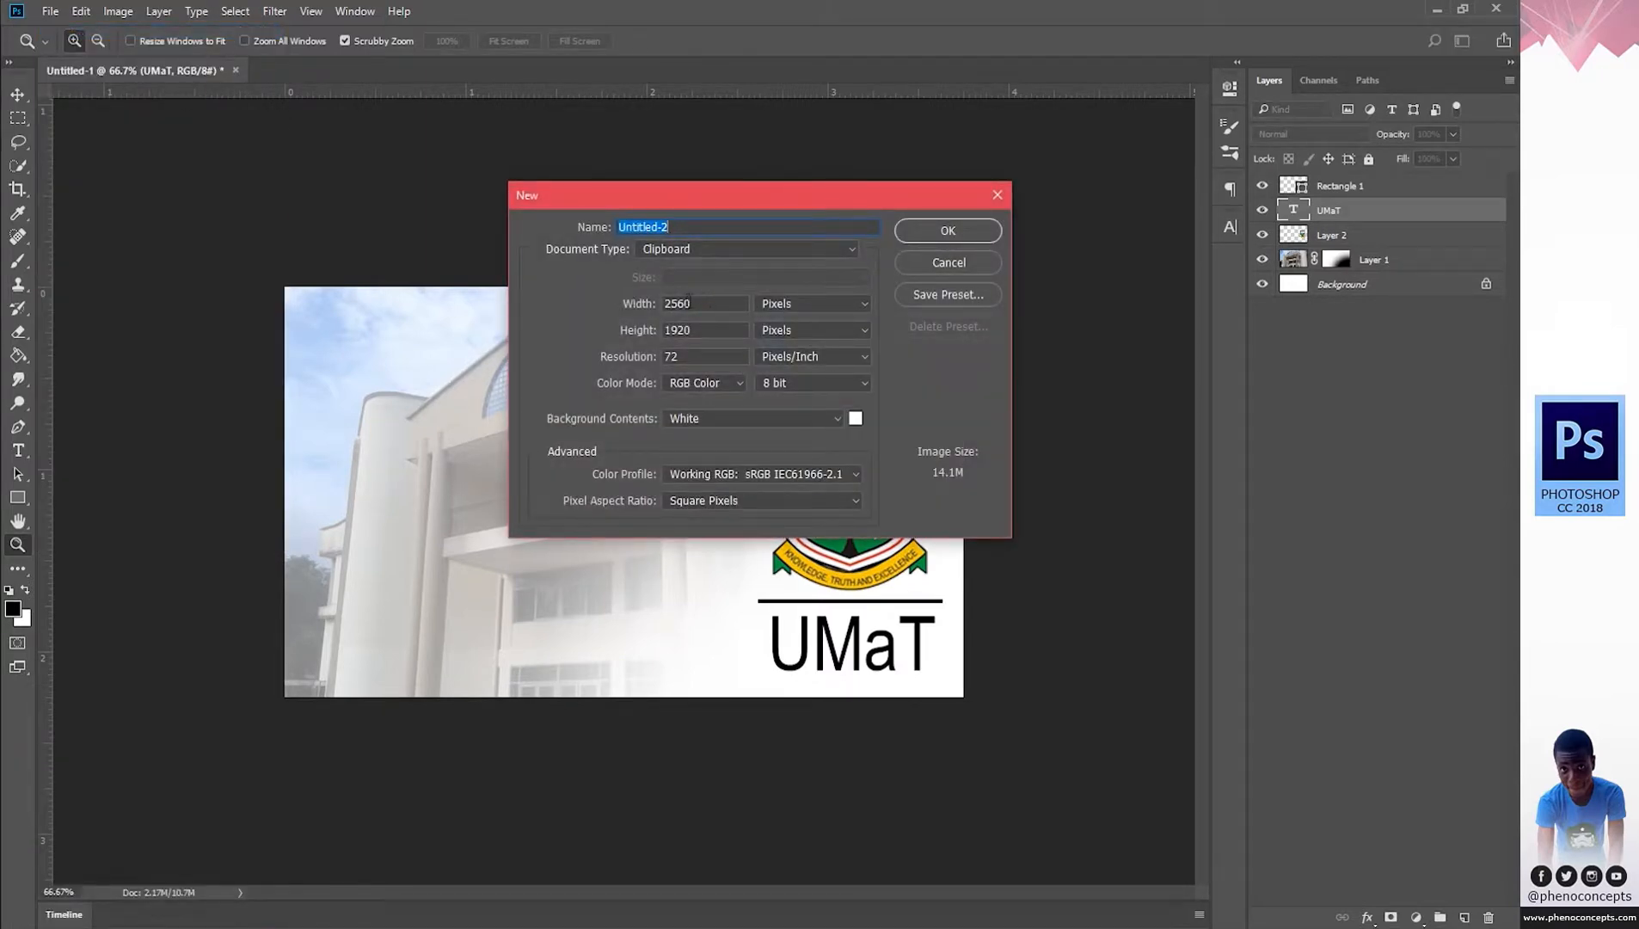
key("Tab")
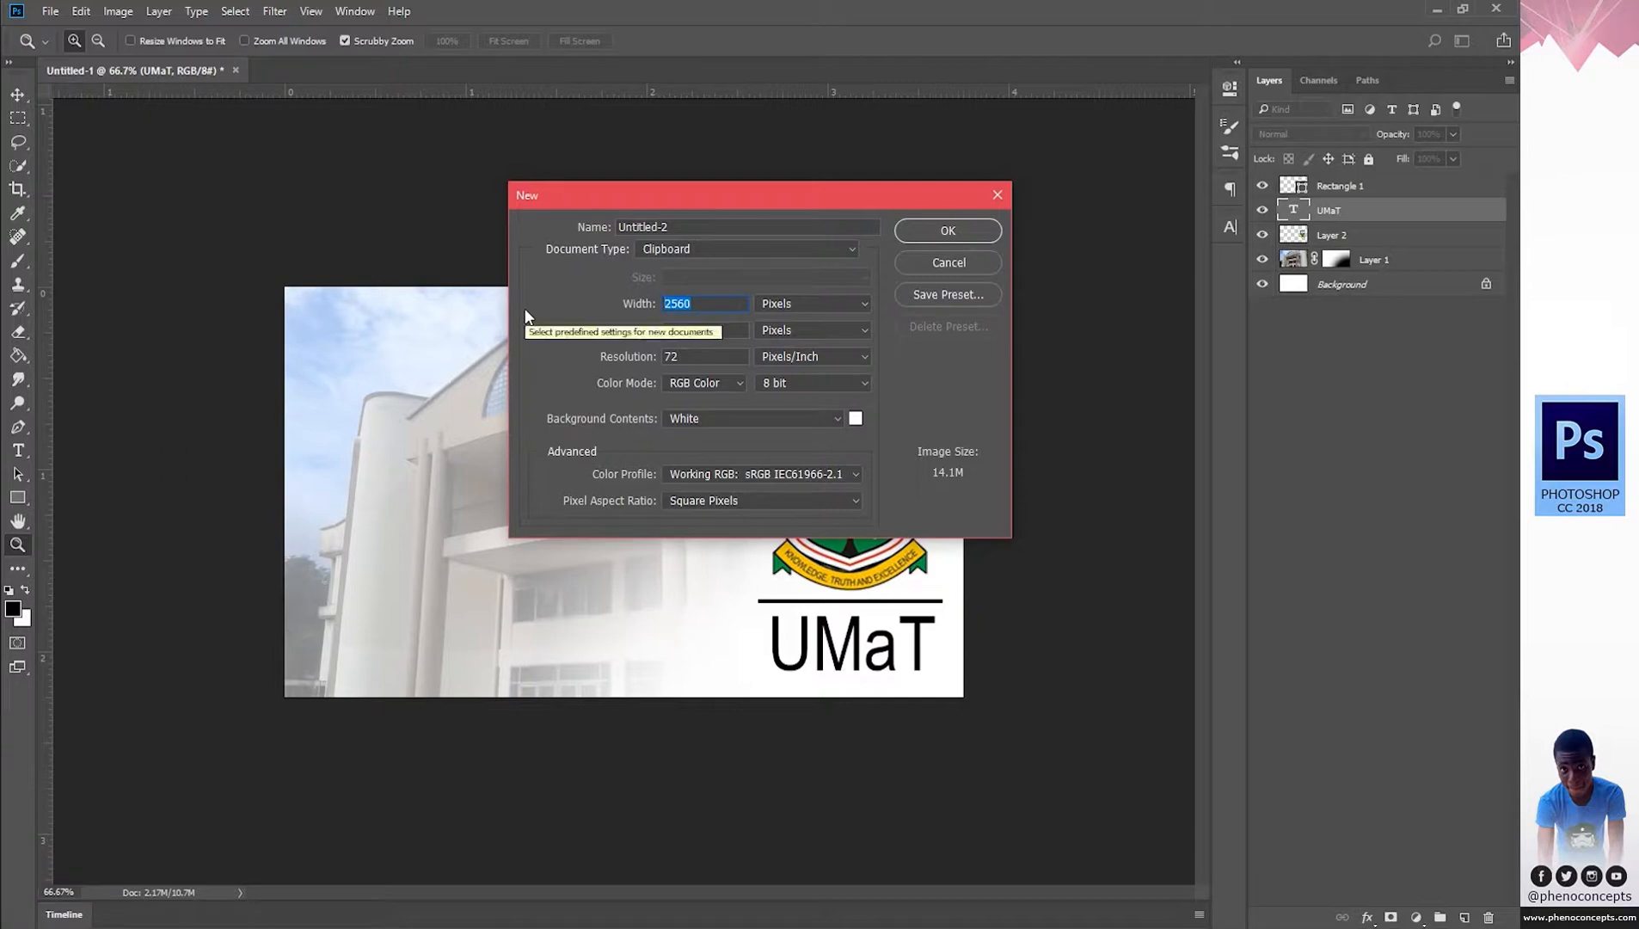
type("11")
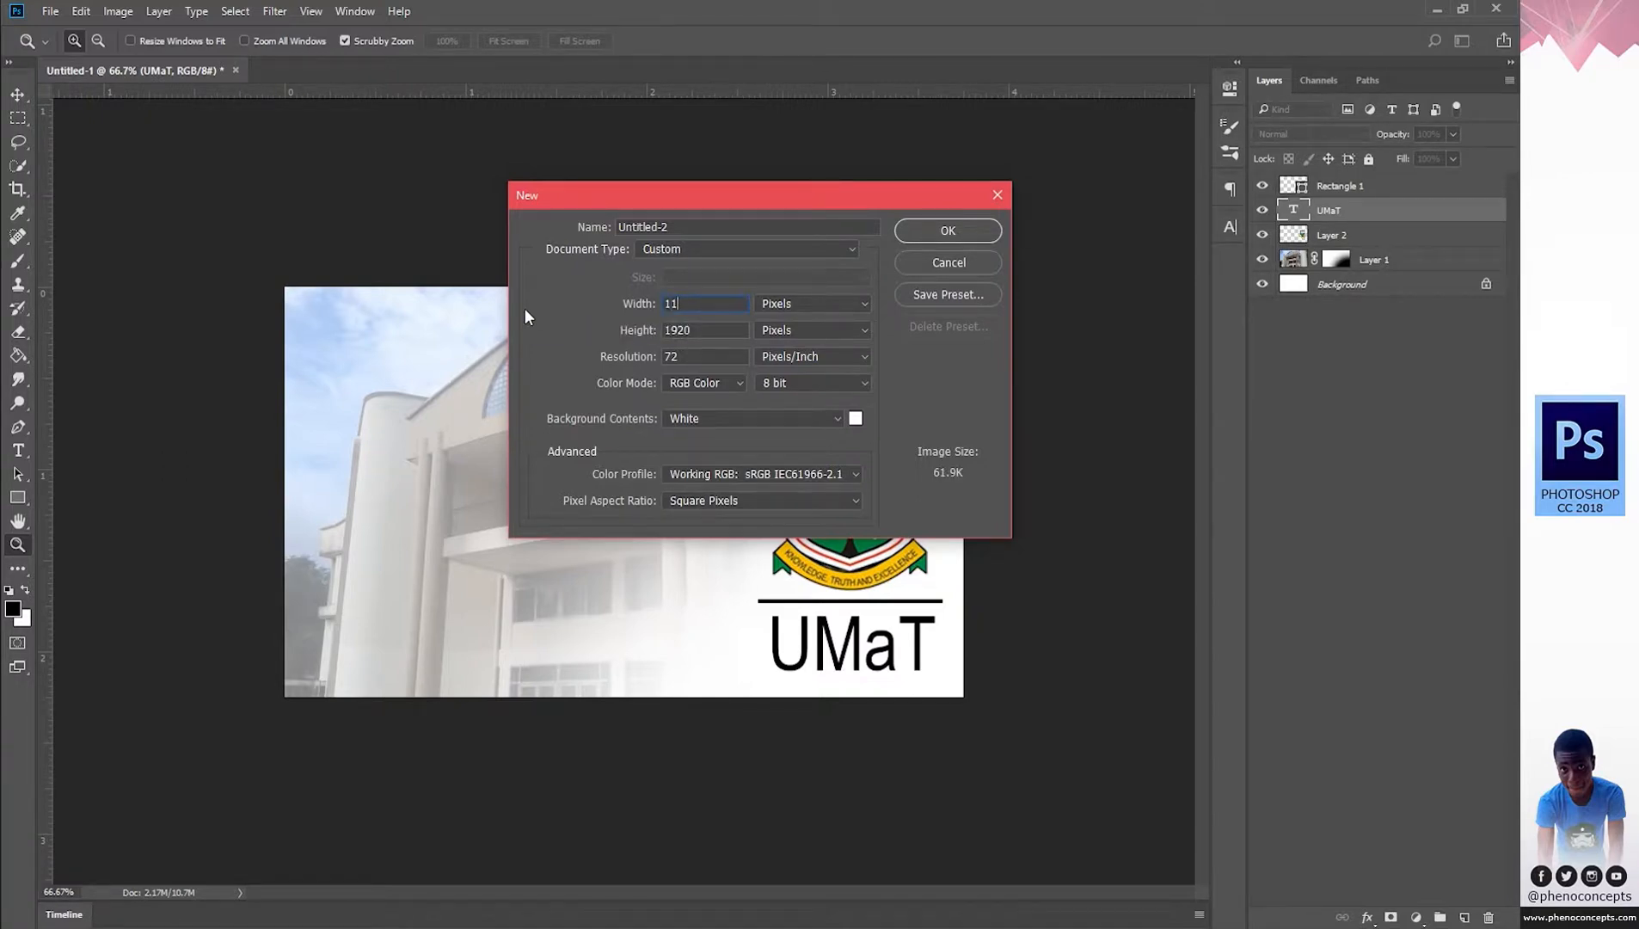
type("25")
key("Tab")
type("675")
key("Tab")
key("Return")
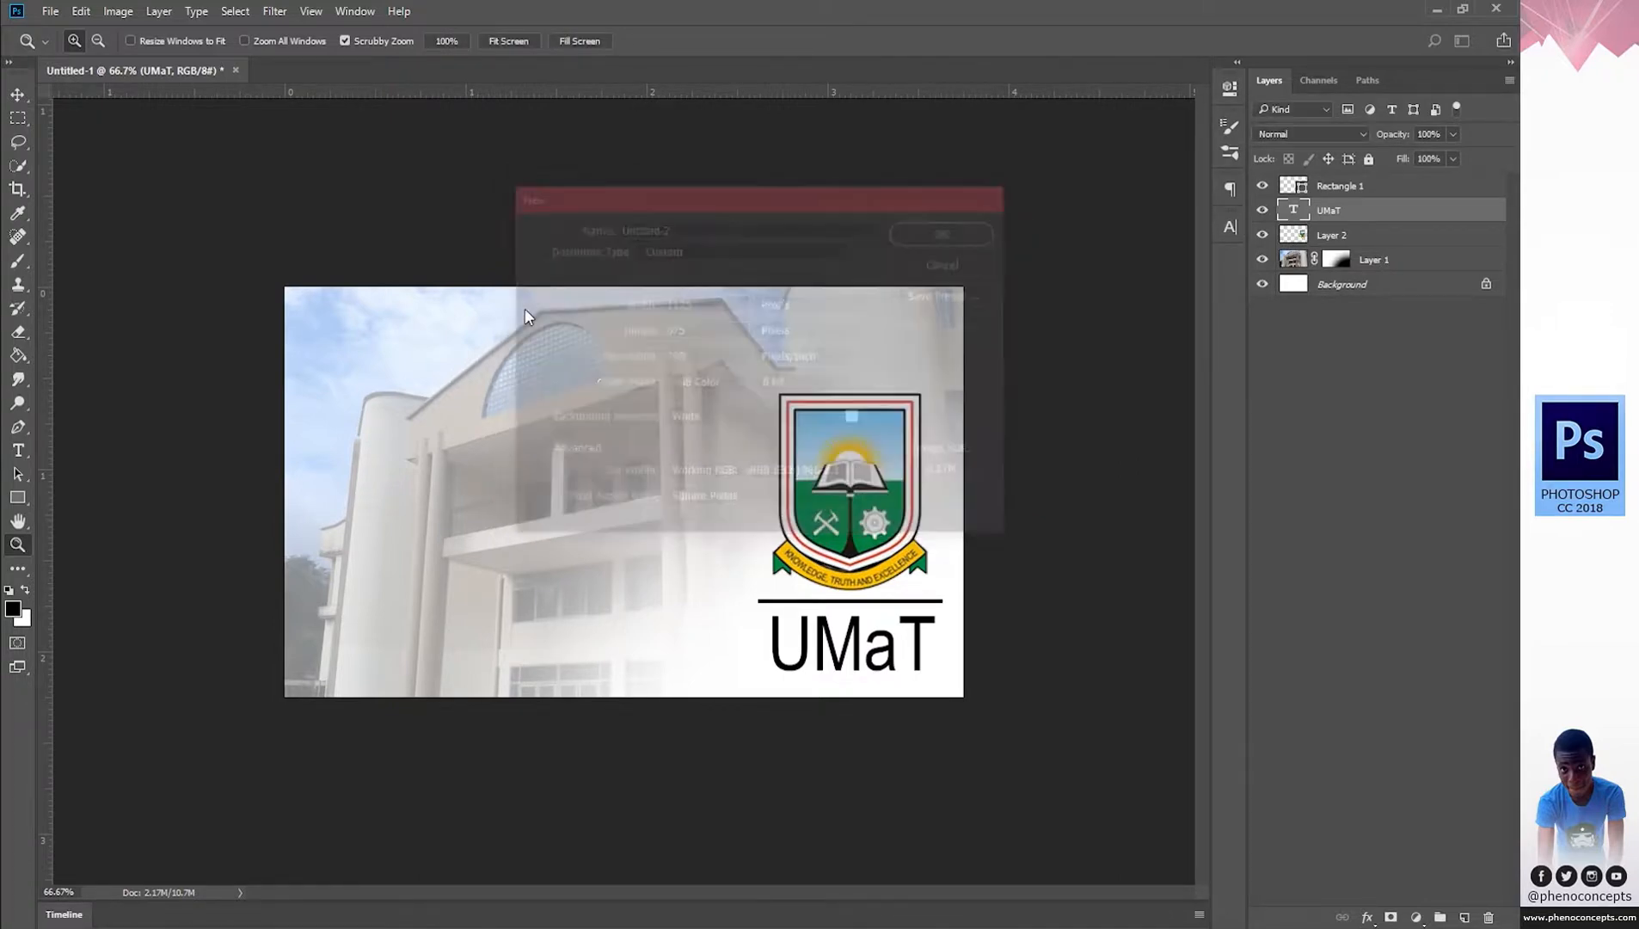
left_click_drag(613, 568, 565, 567)
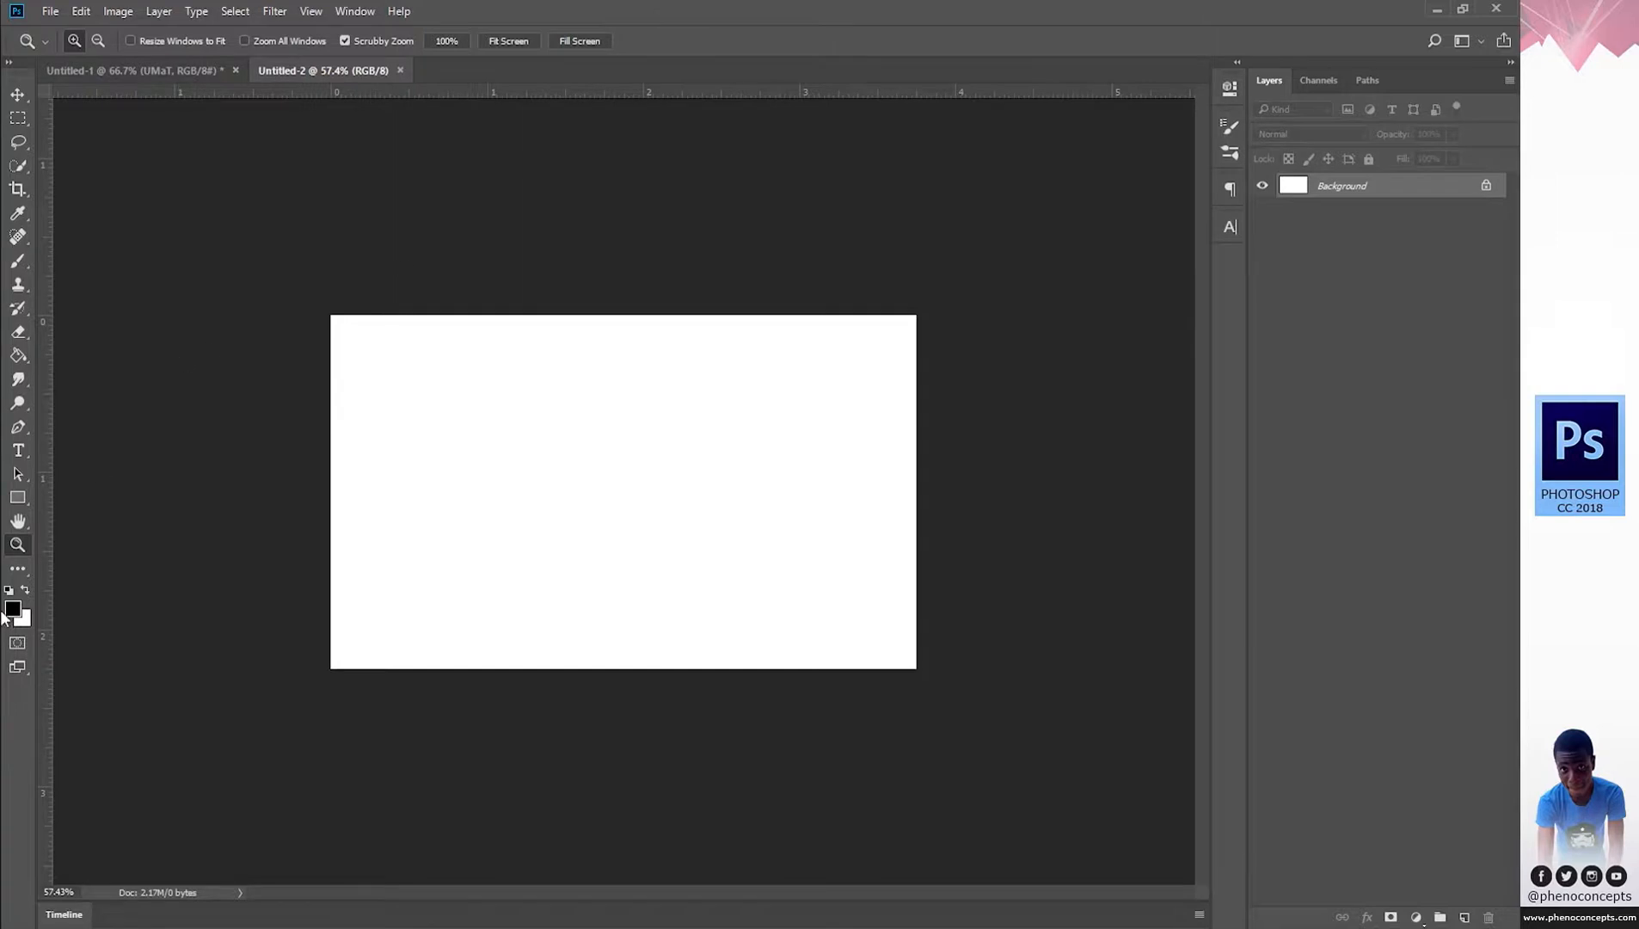
Draw a long black rectangle bar near the top of the canvas.
left_click(17, 497)
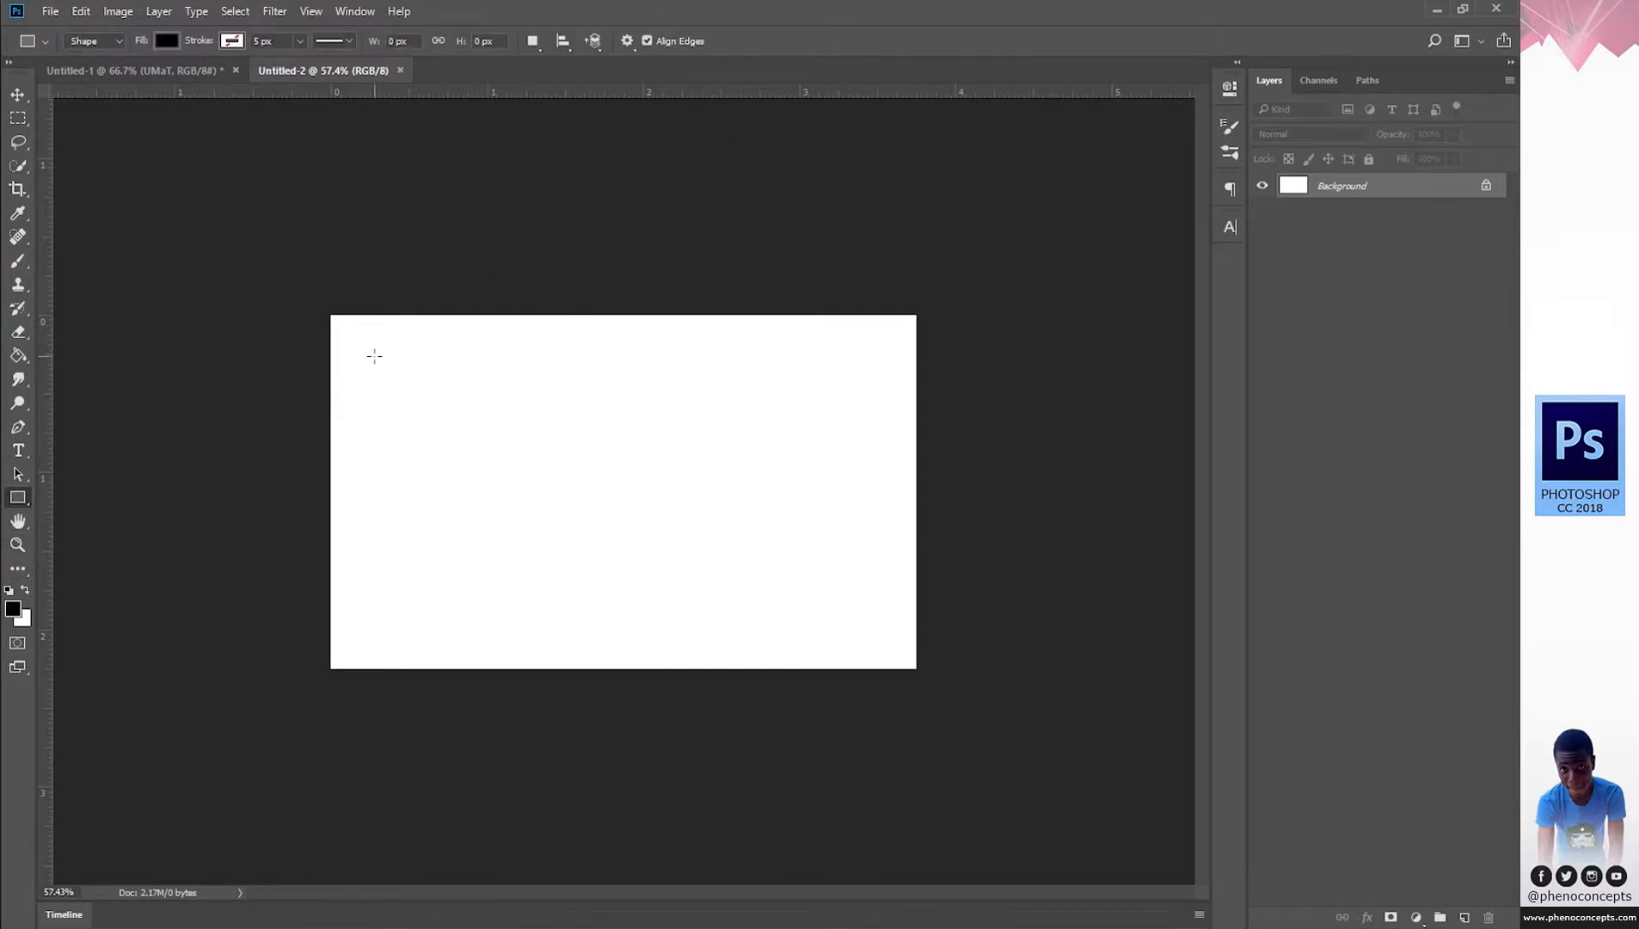
left_click_drag(374, 355, 875, 389)
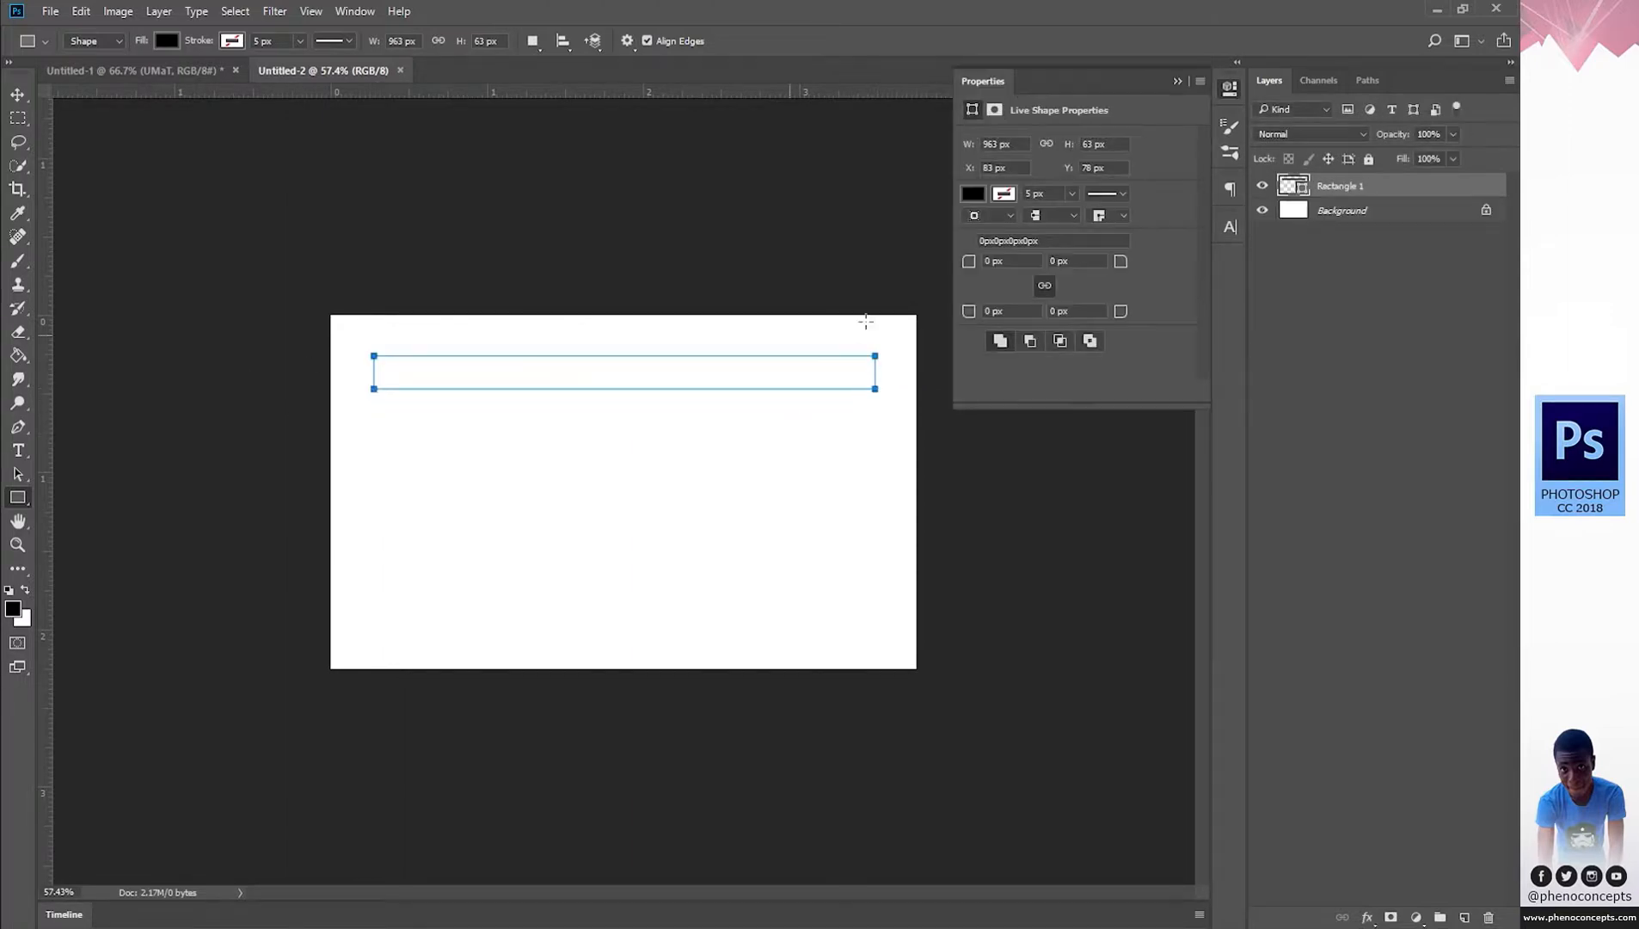
left_click(1233, 89)
Move the bar to the top-left, stretch it across the full card width, and duplicate its layer.
key("z")
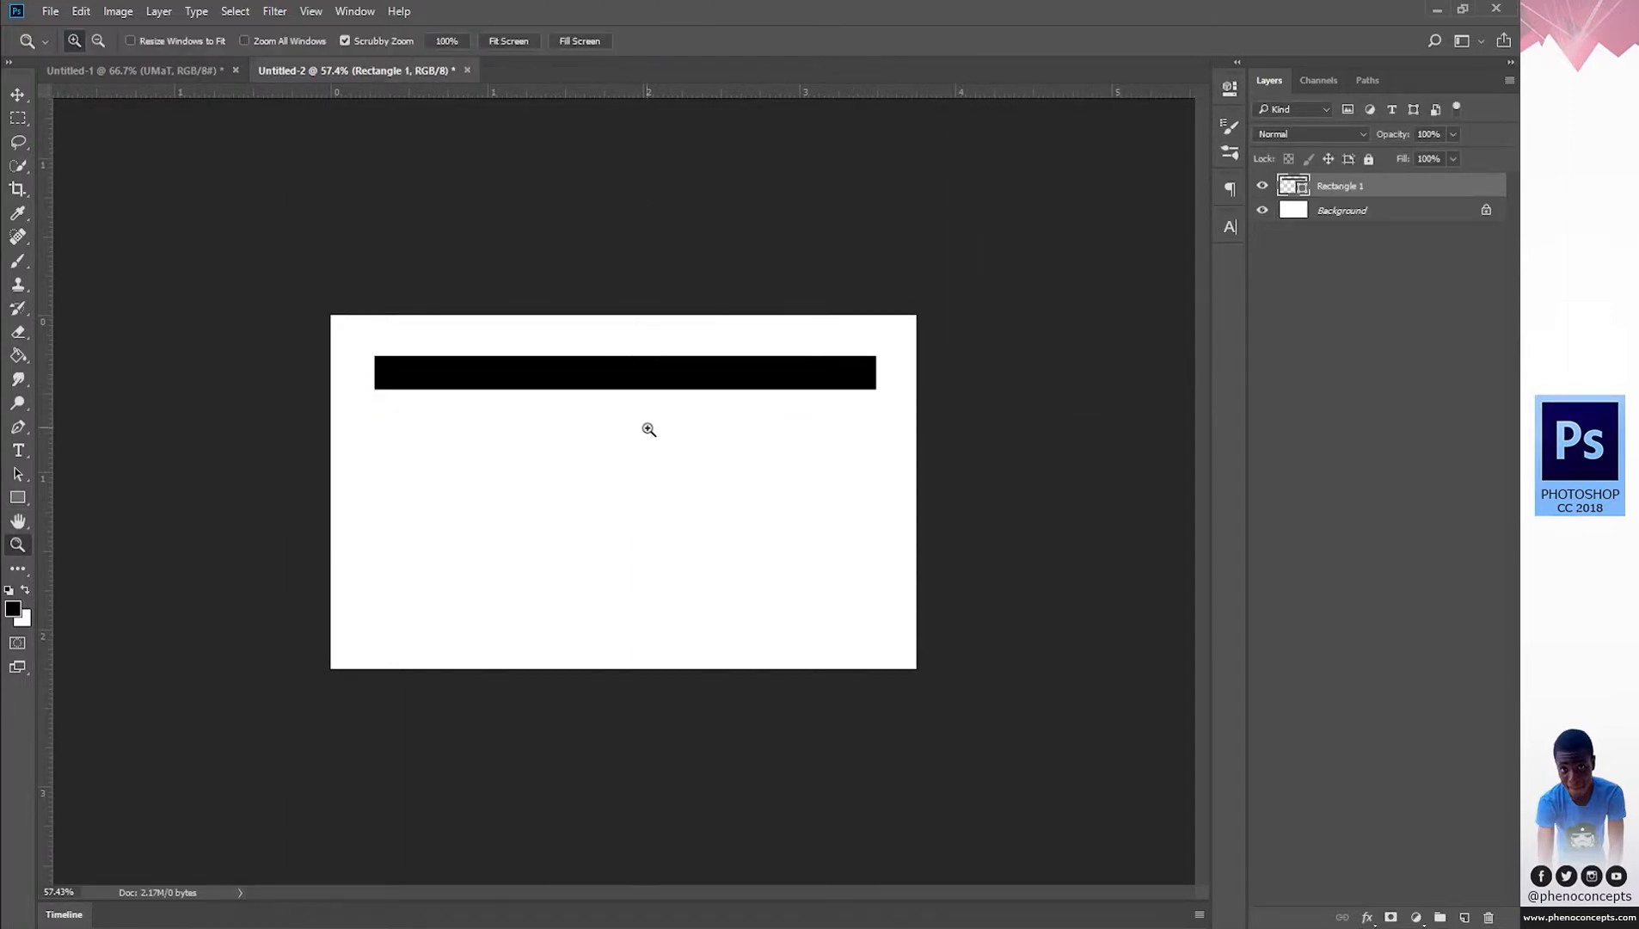
left_click_drag(647, 429, 680, 428)
key("v")
left_click_drag(683, 356, 633, 310)
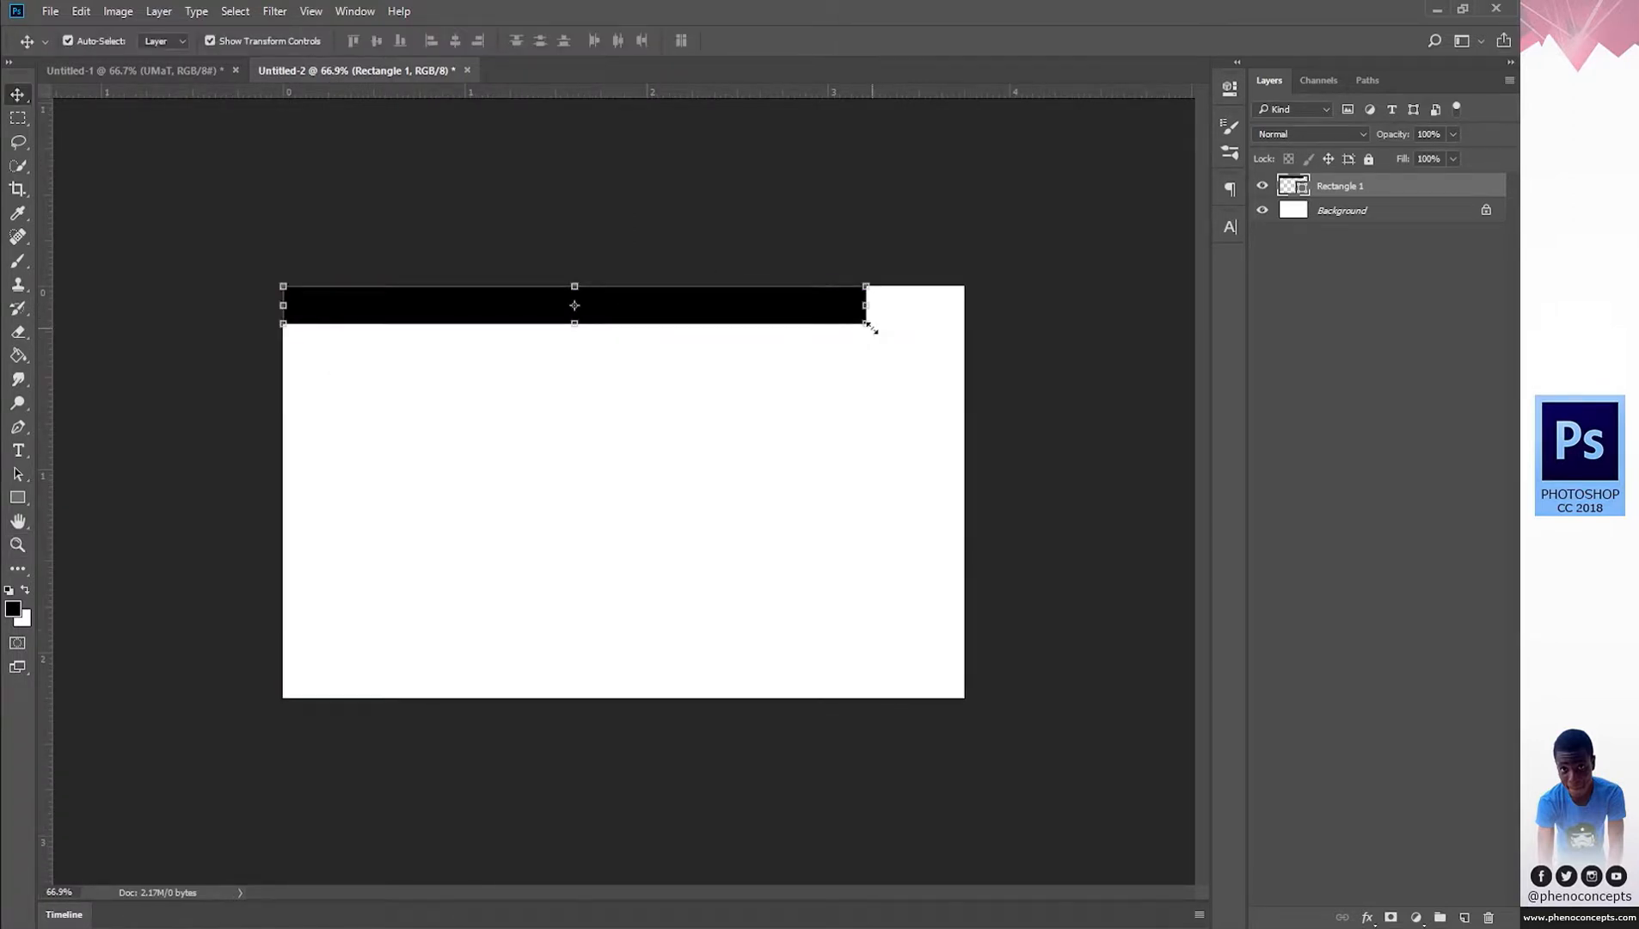
left_click_drag(868, 326, 967, 322)
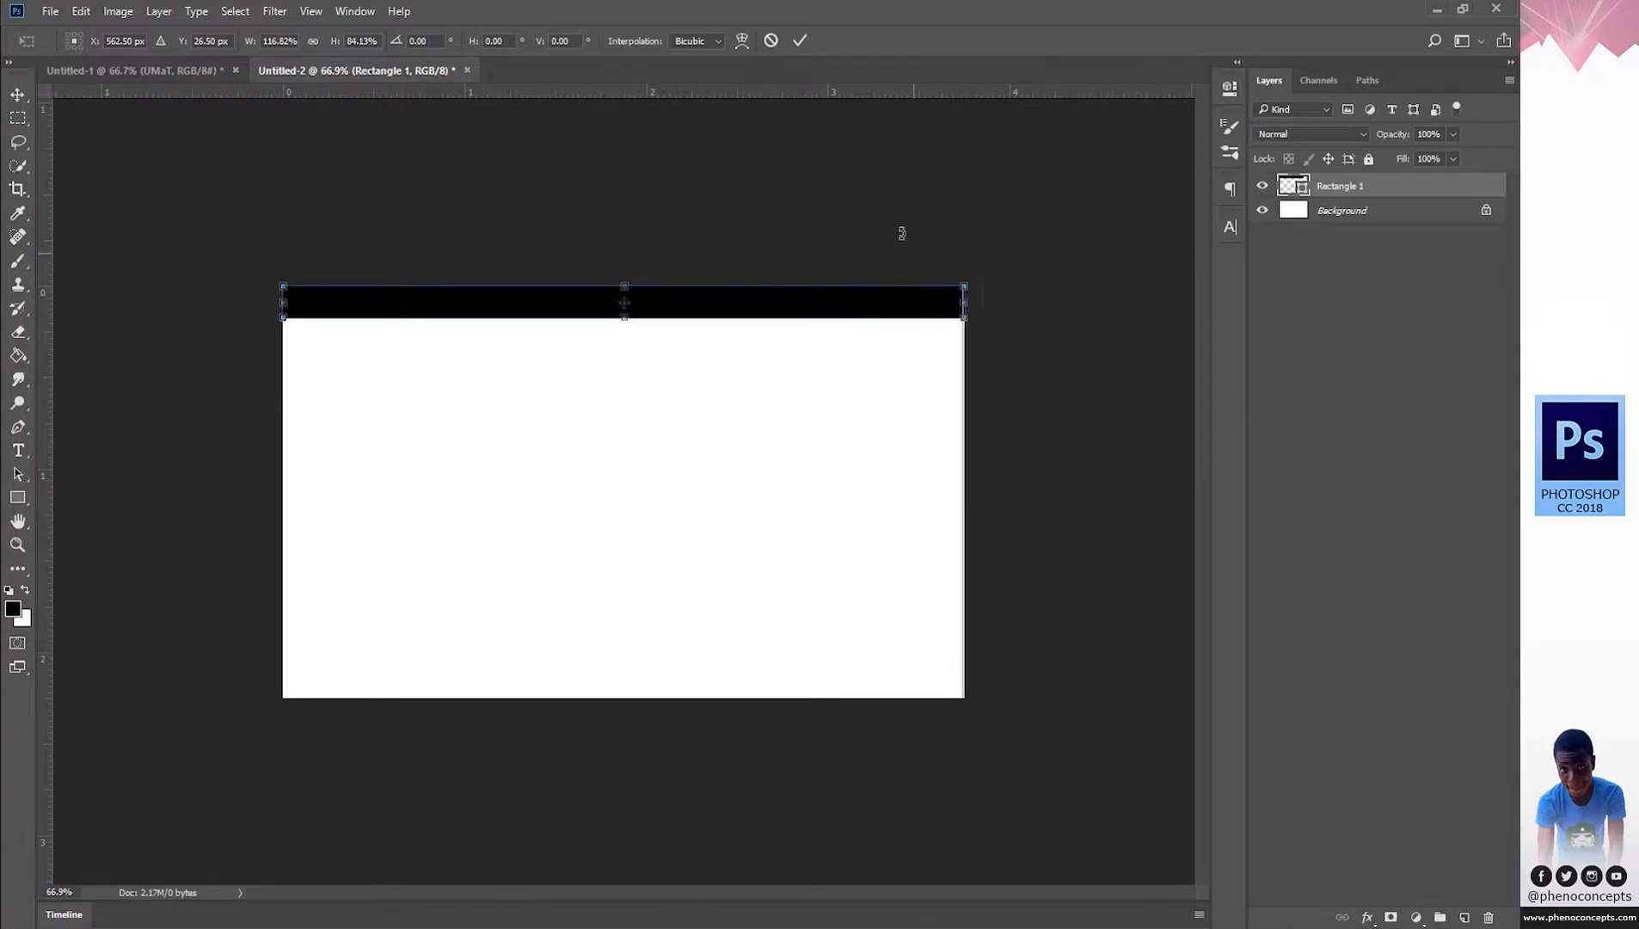
left_click(801, 42)
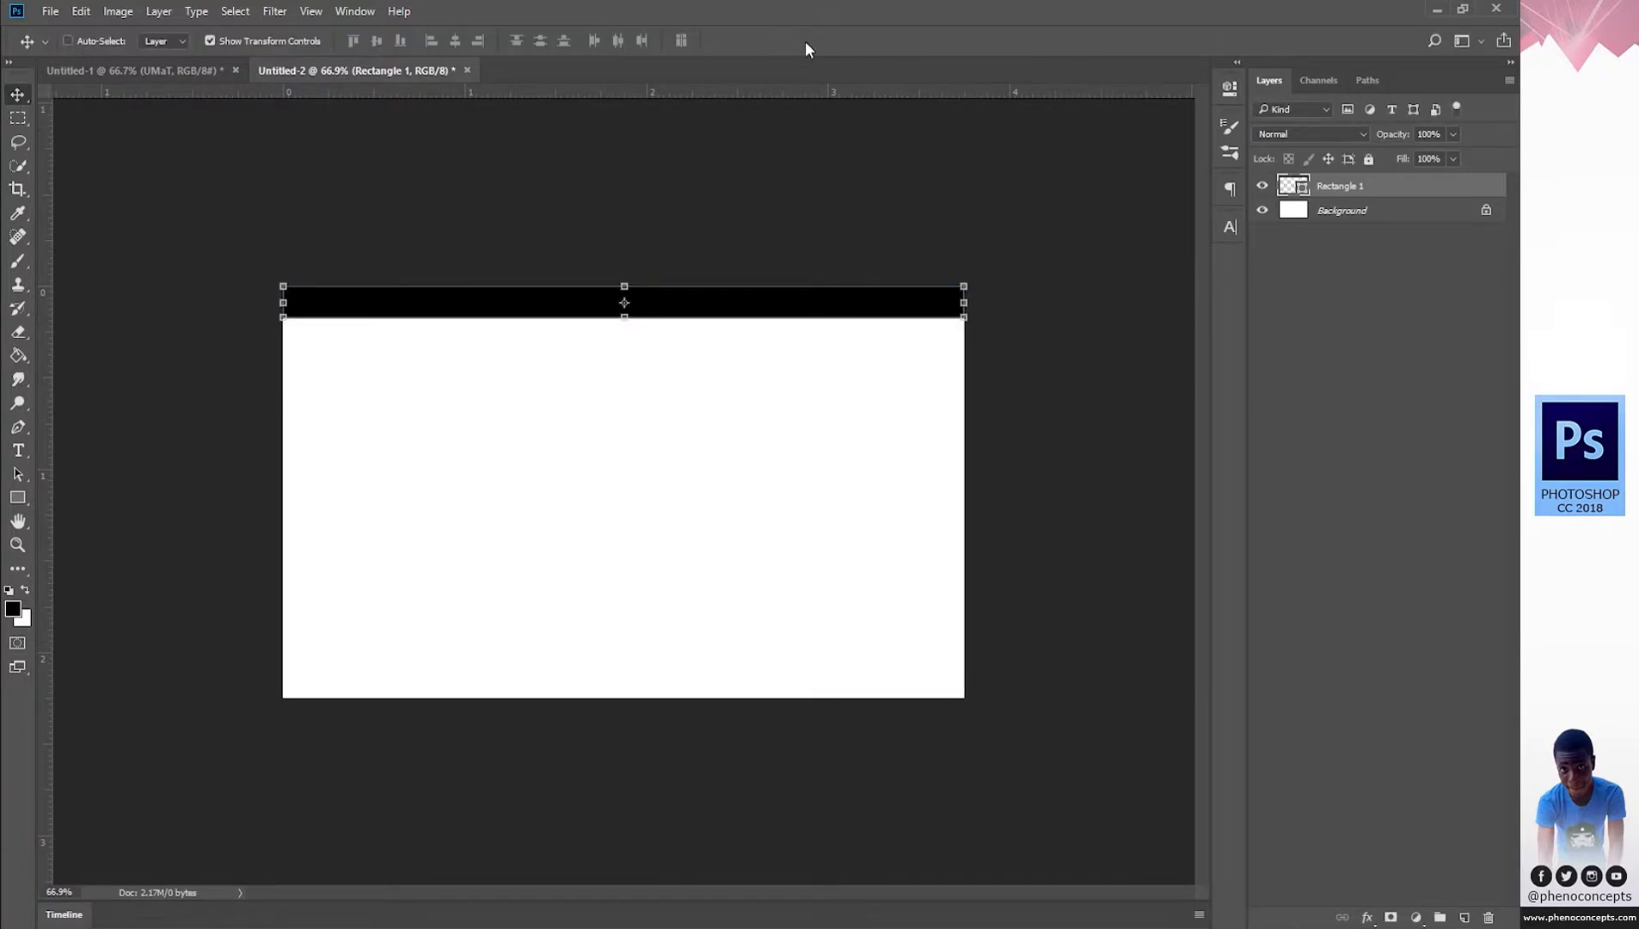
key("ctrl+j")
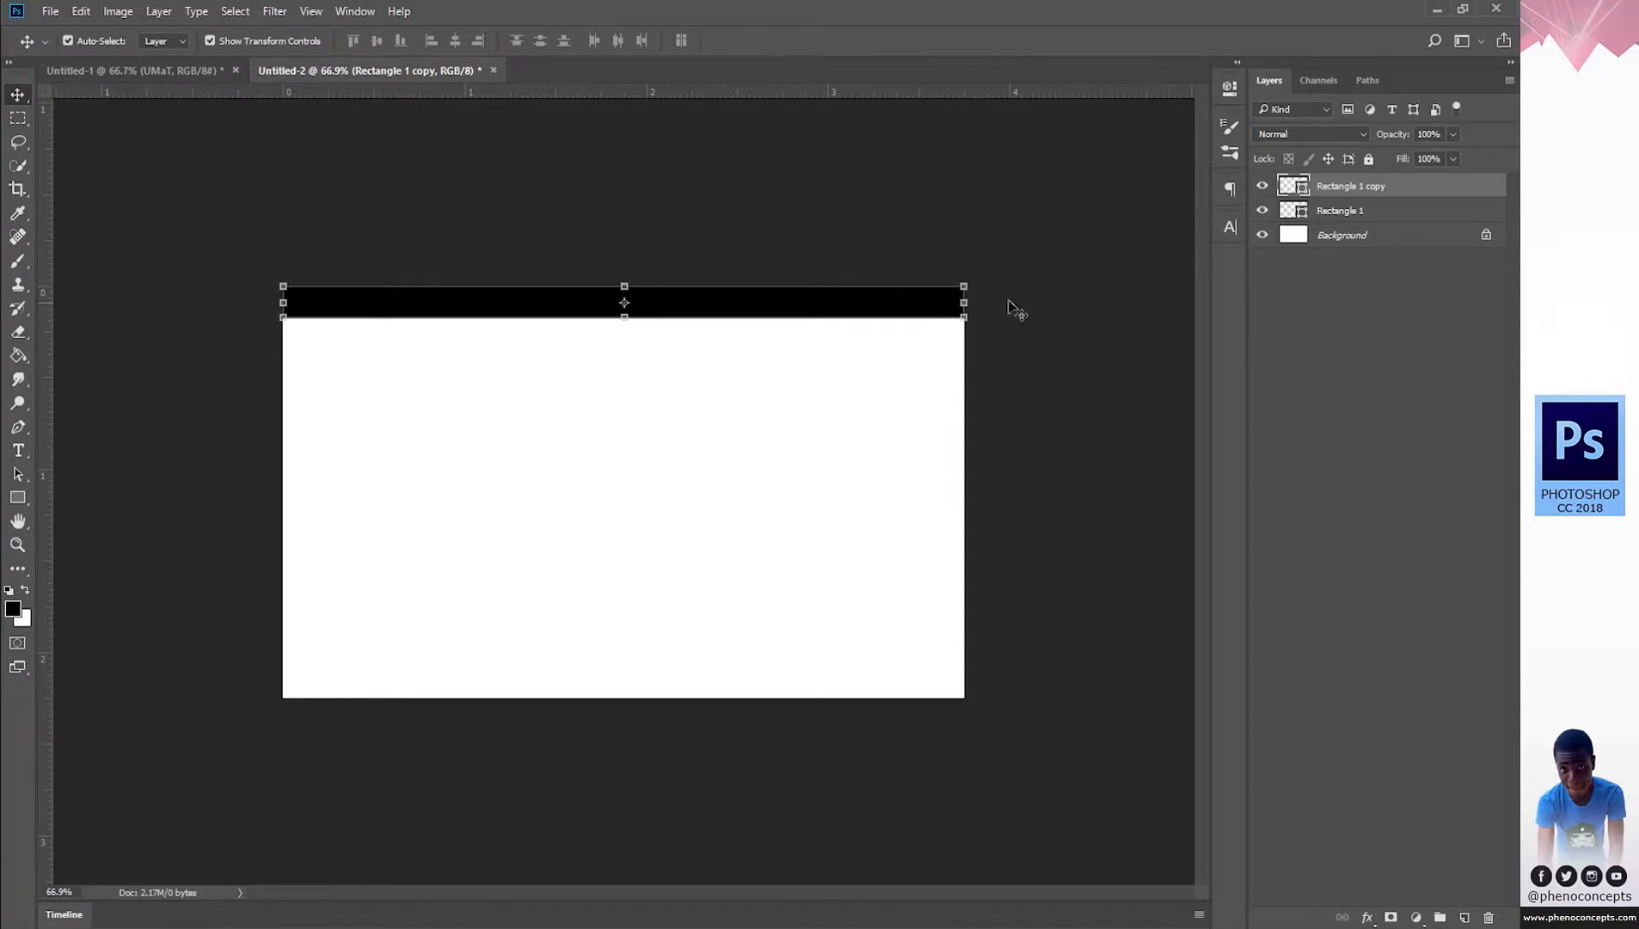
Give the duplicated bar a dark grey fill of 202020.
double_click(1294, 185)
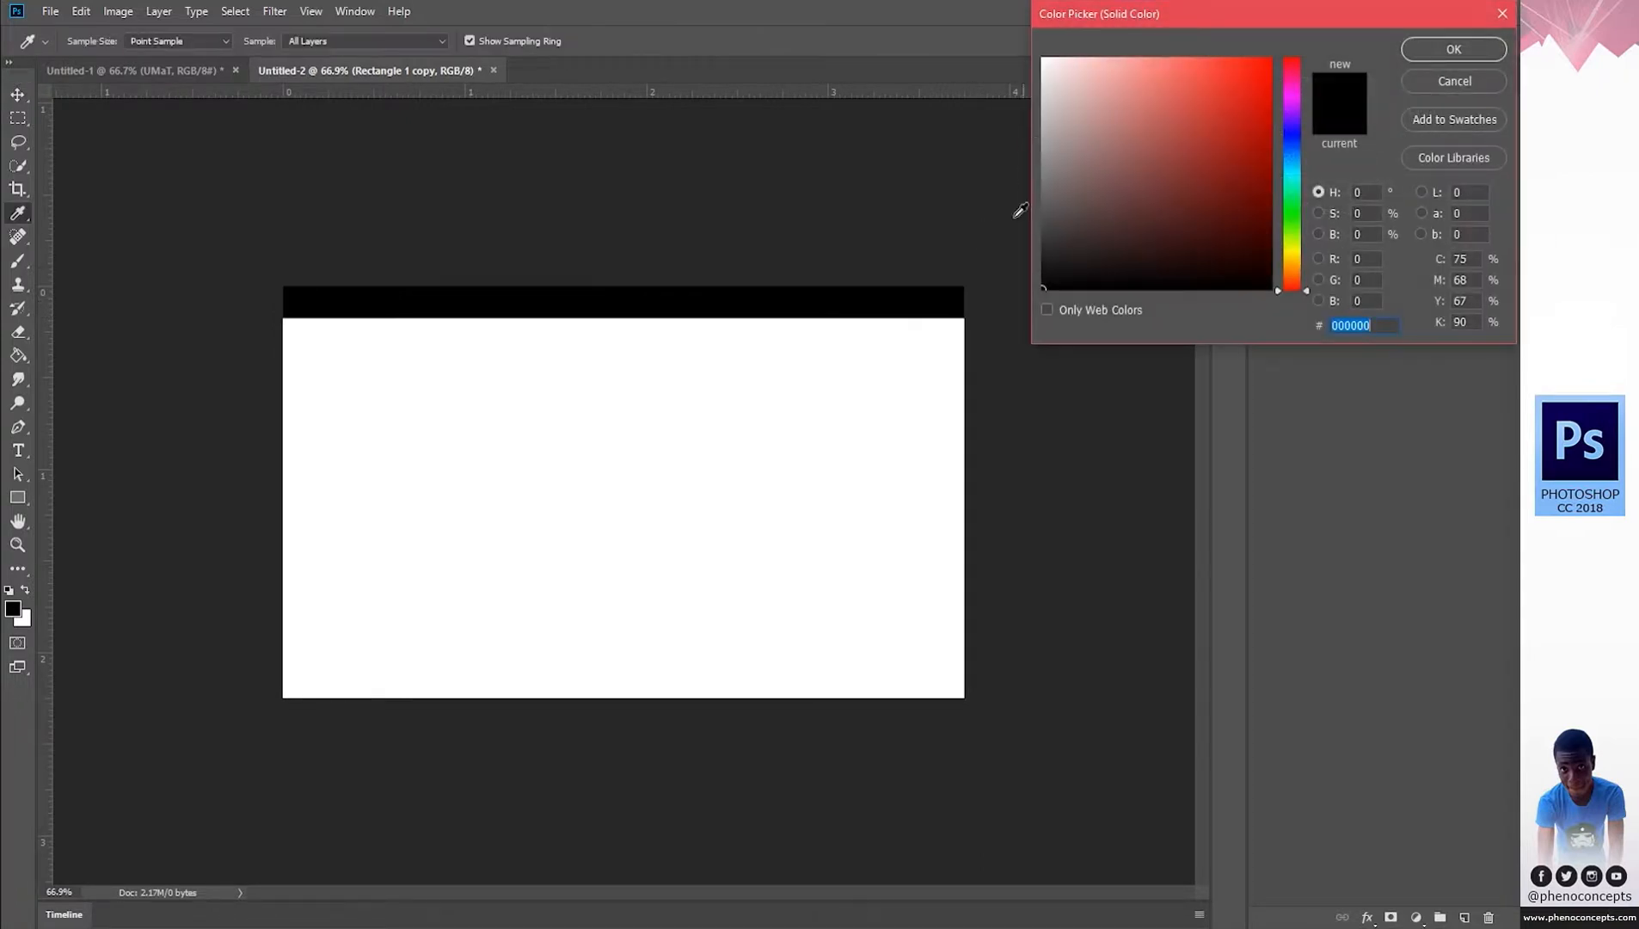
type("2002")
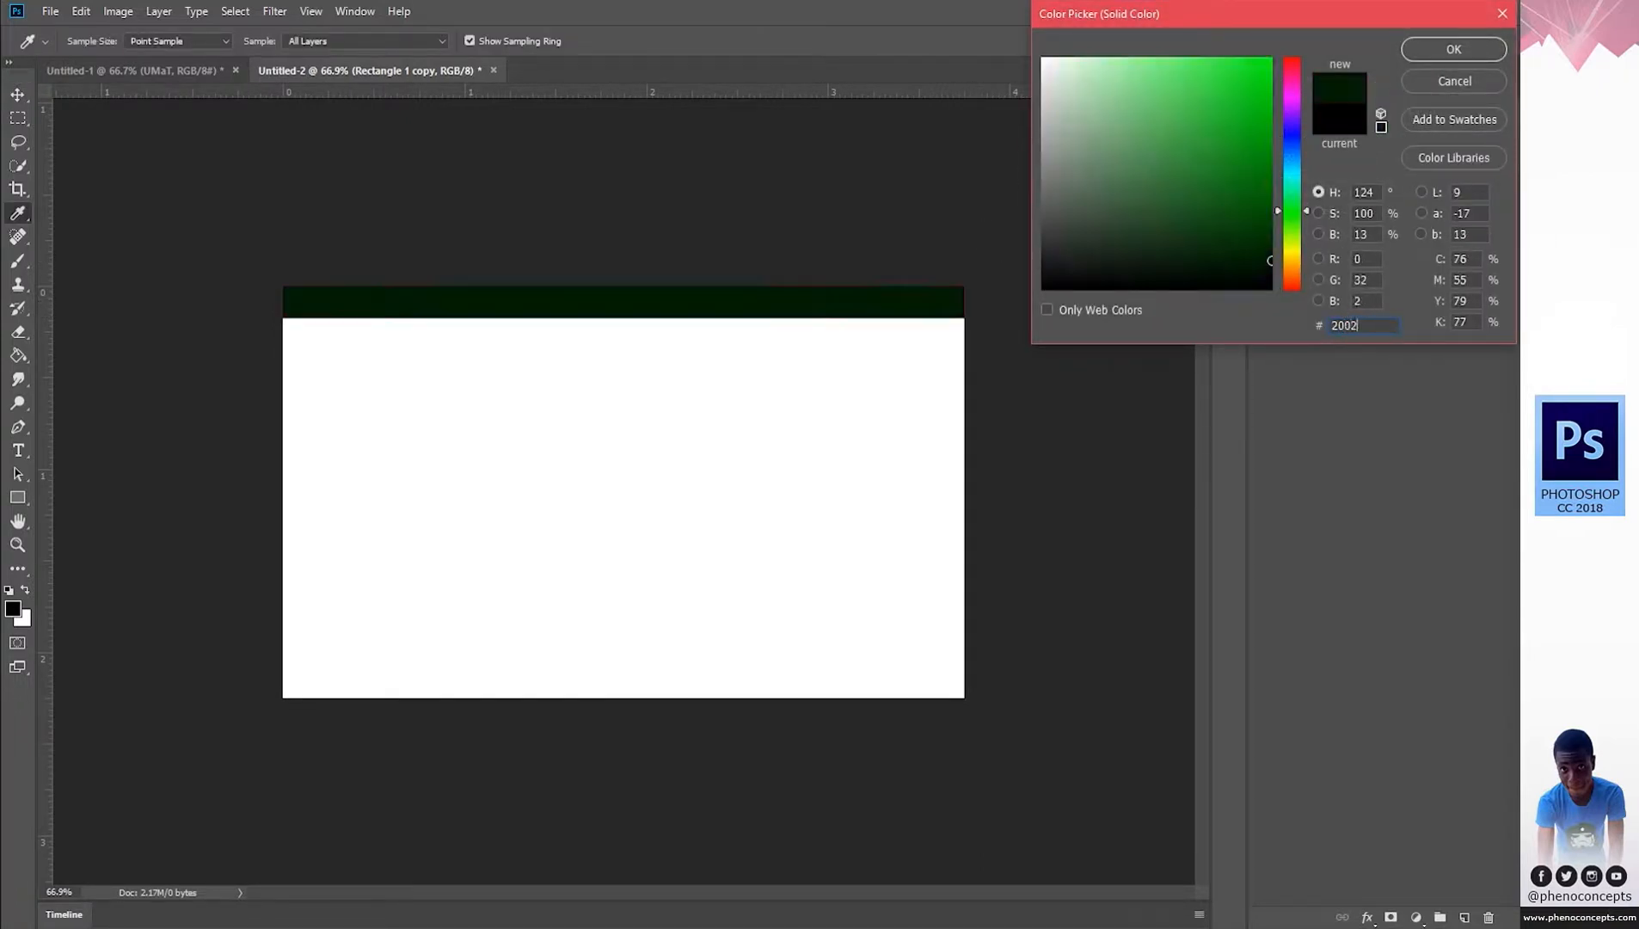
key("BackSpace")
key("BackSpace")
type("2020")
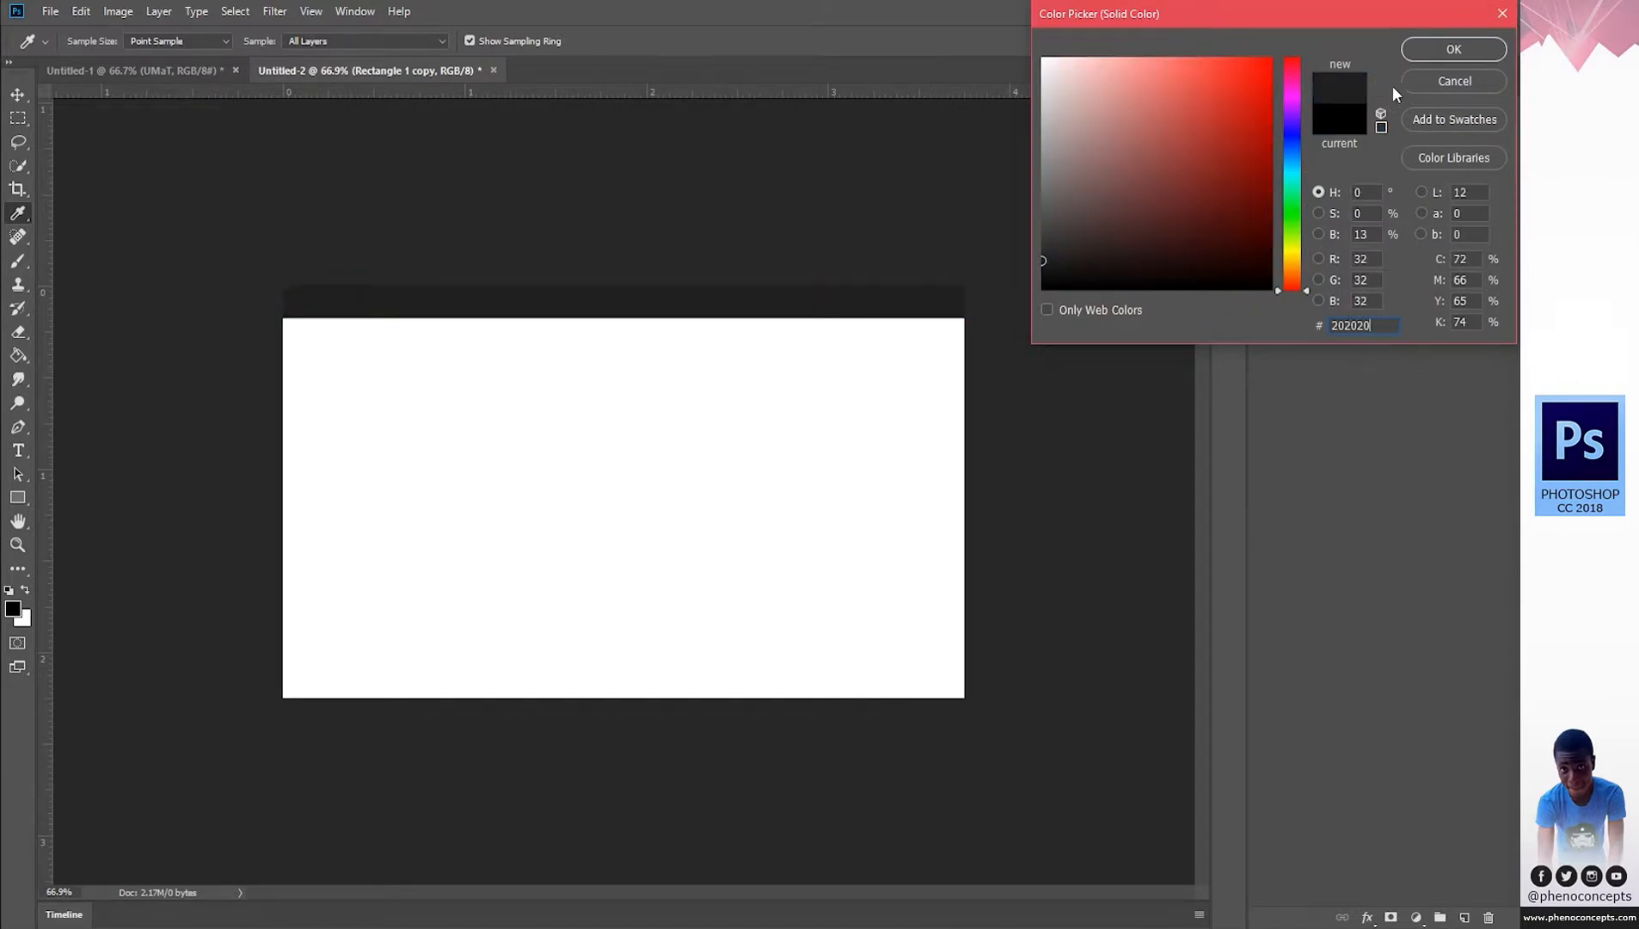
left_click(1442, 52)
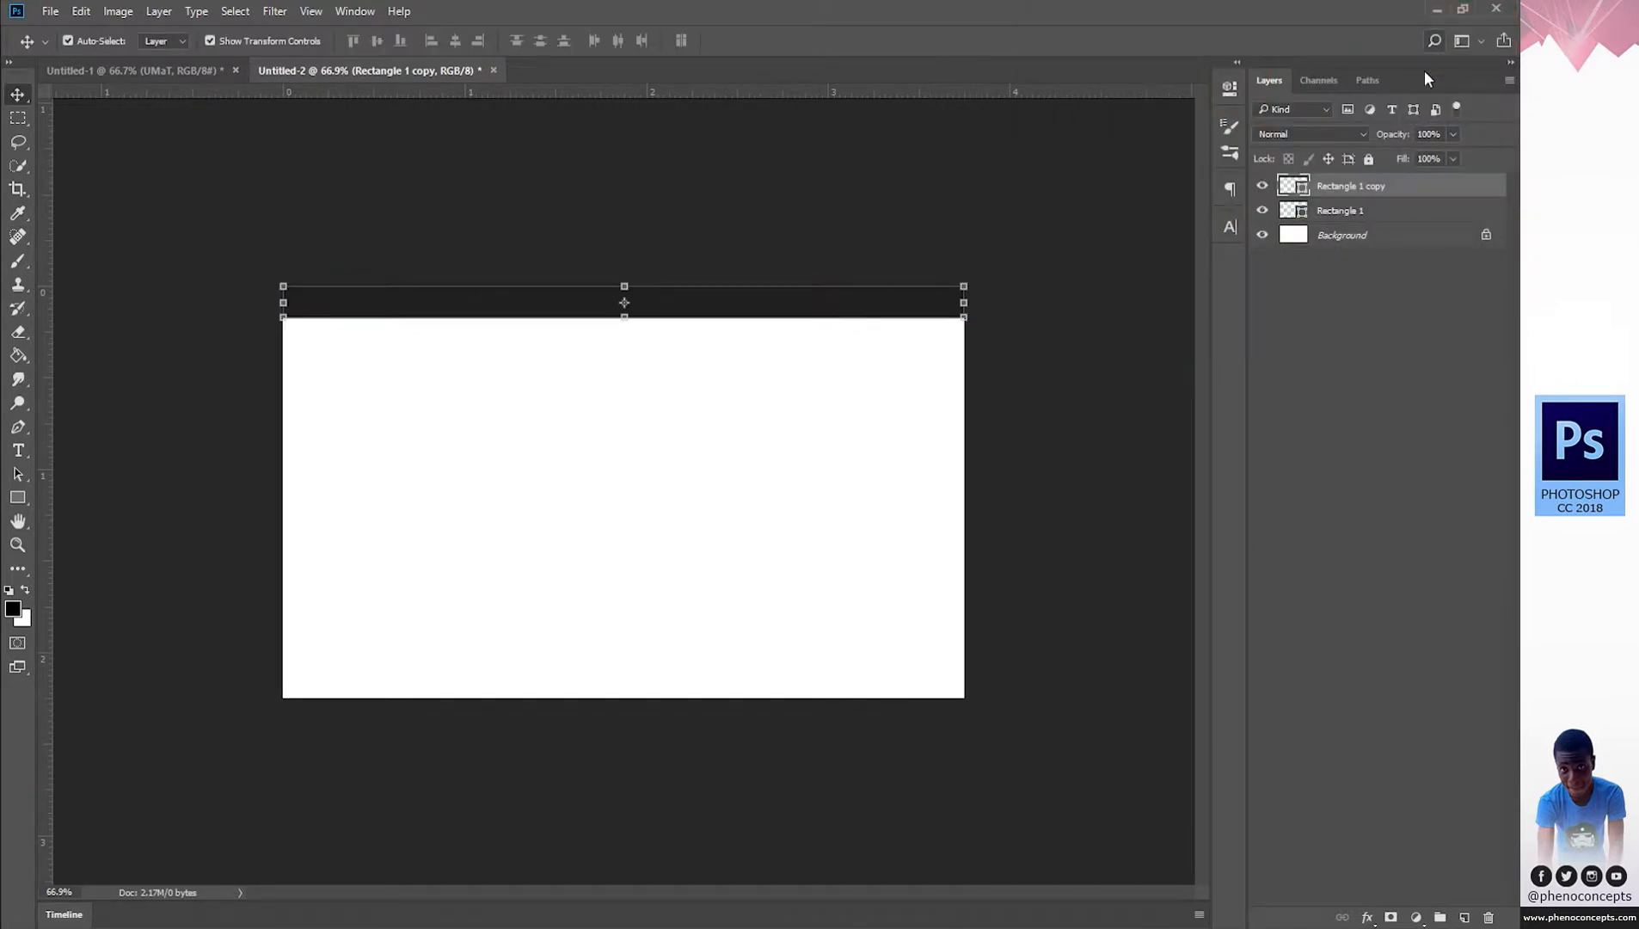
Make Rectangle 1 lighter grey, shrink it to the right half, and place it above its copy.
double_click(1297, 212)
left_click(1042, 218)
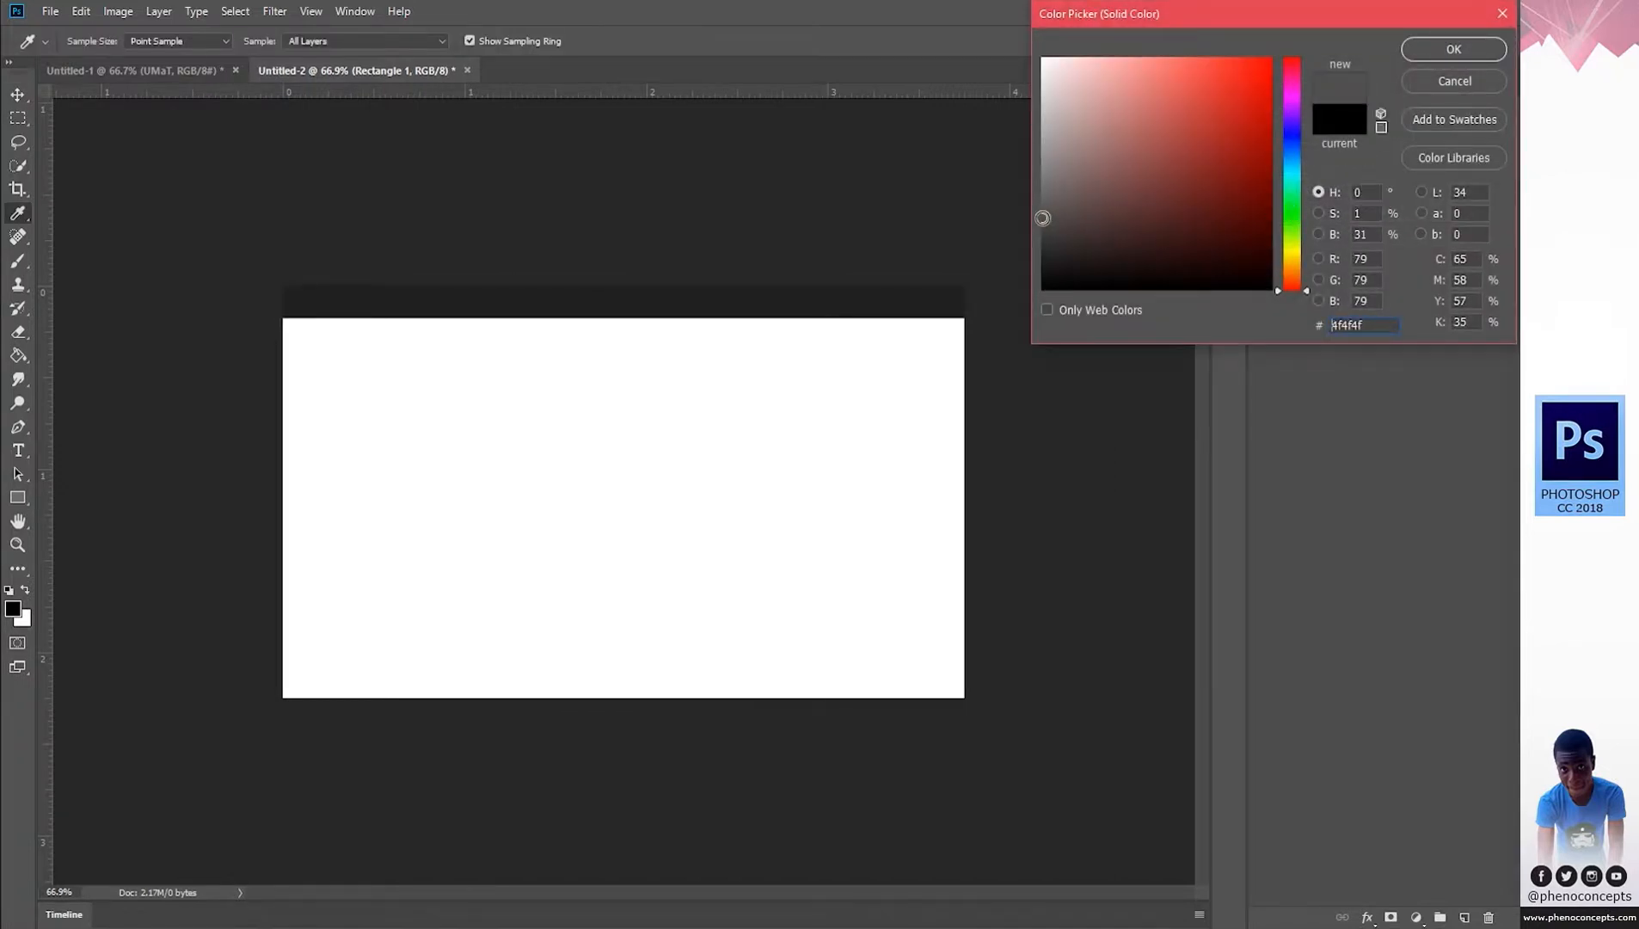
left_click(1441, 49)
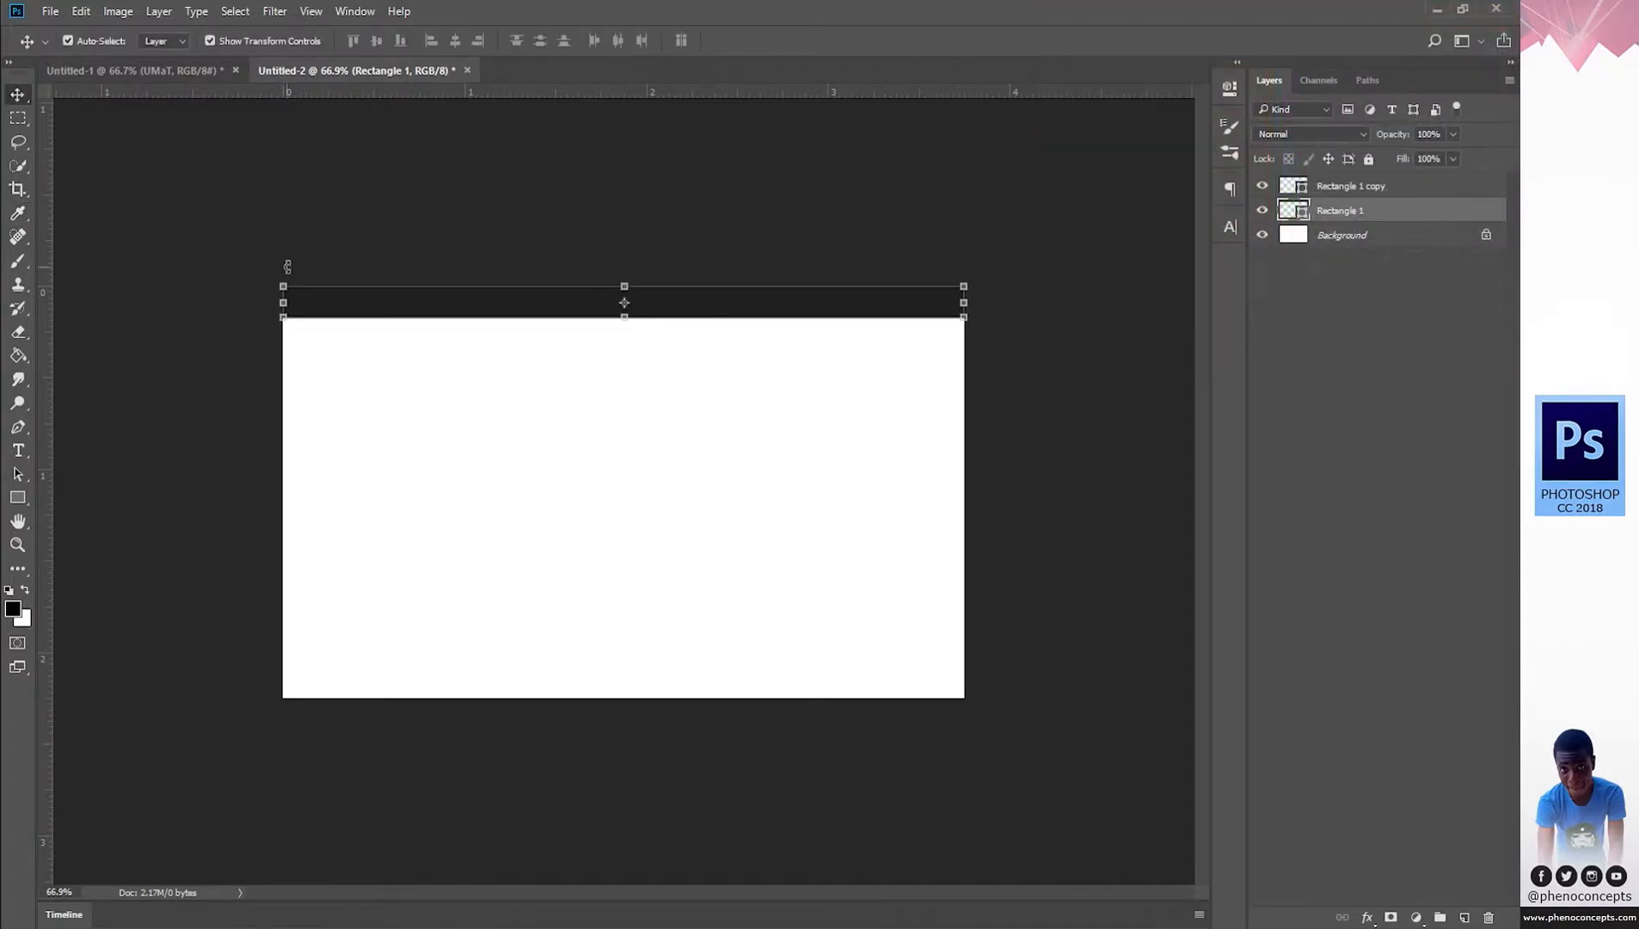
left_click_drag(284, 303, 621, 291)
left_click(801, 41)
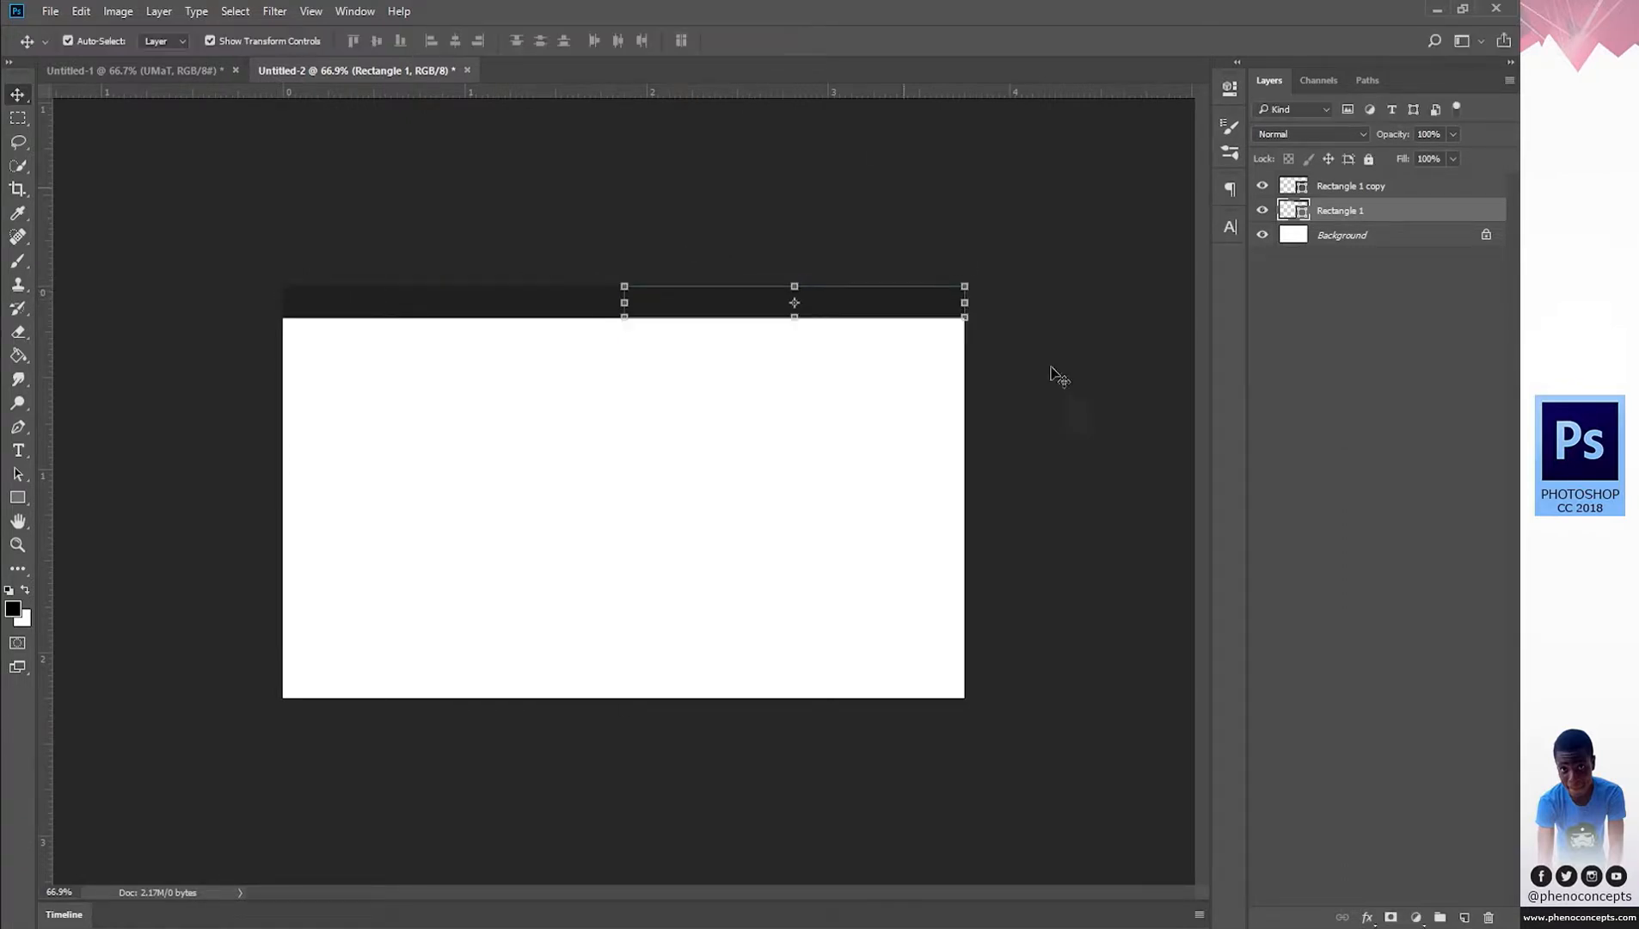
left_click_drag(1335, 210, 1337, 175)
Select both top bar layers together in the Layers panel.
left_click(1388, 384)
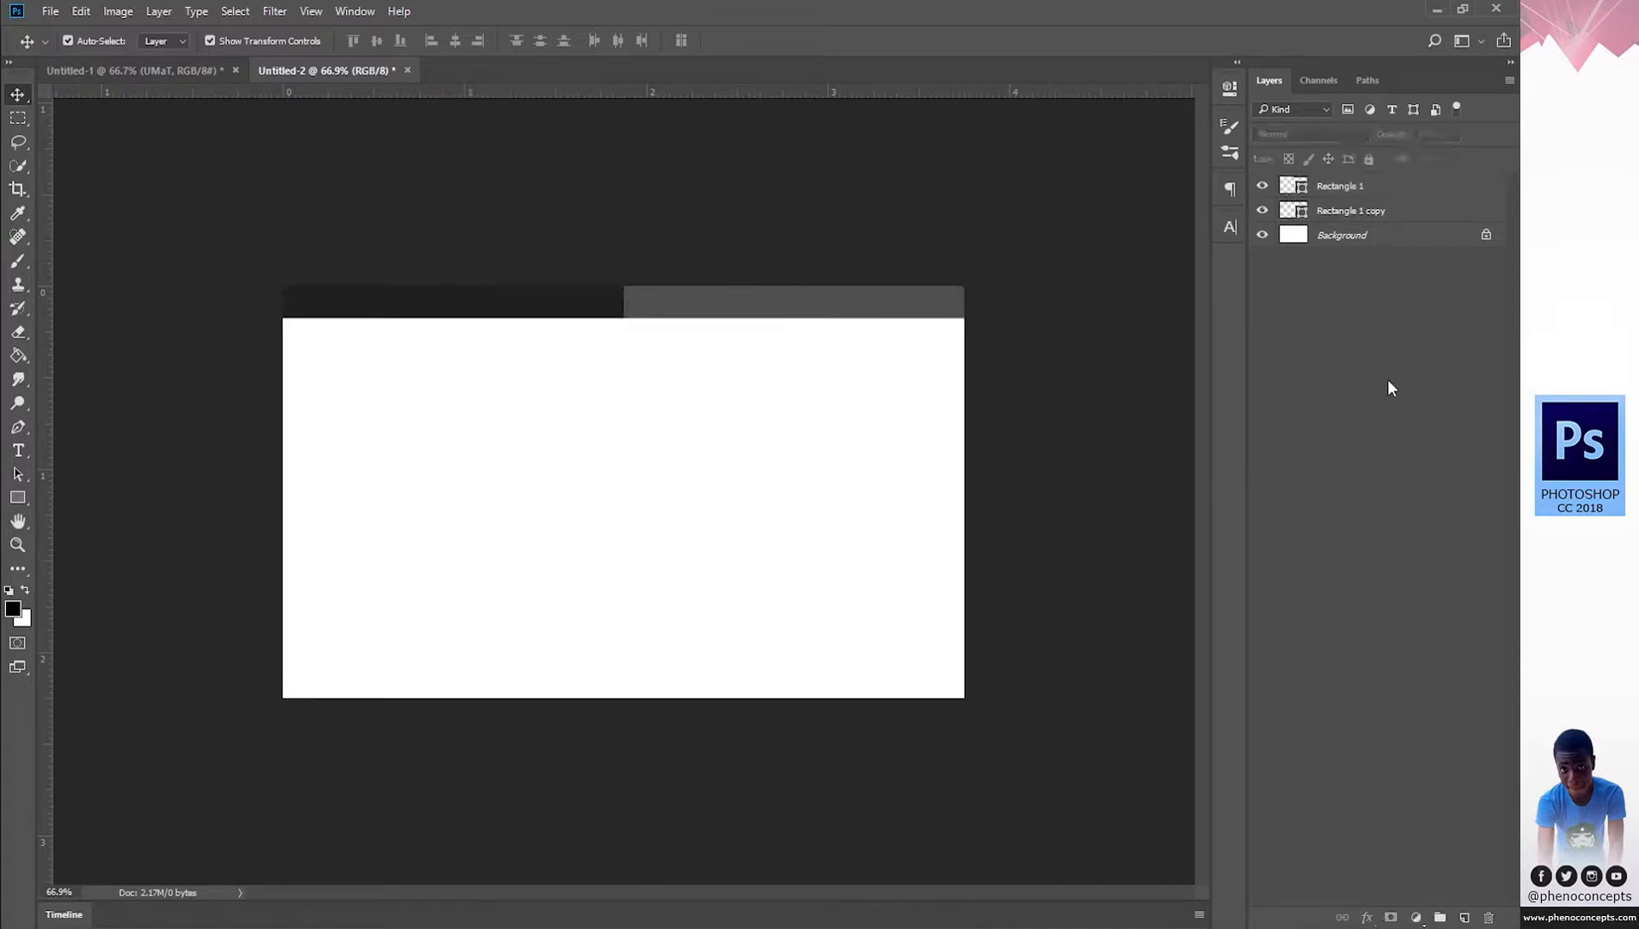
left_click(1352, 211)
left_click(1356, 186, "ctrl")
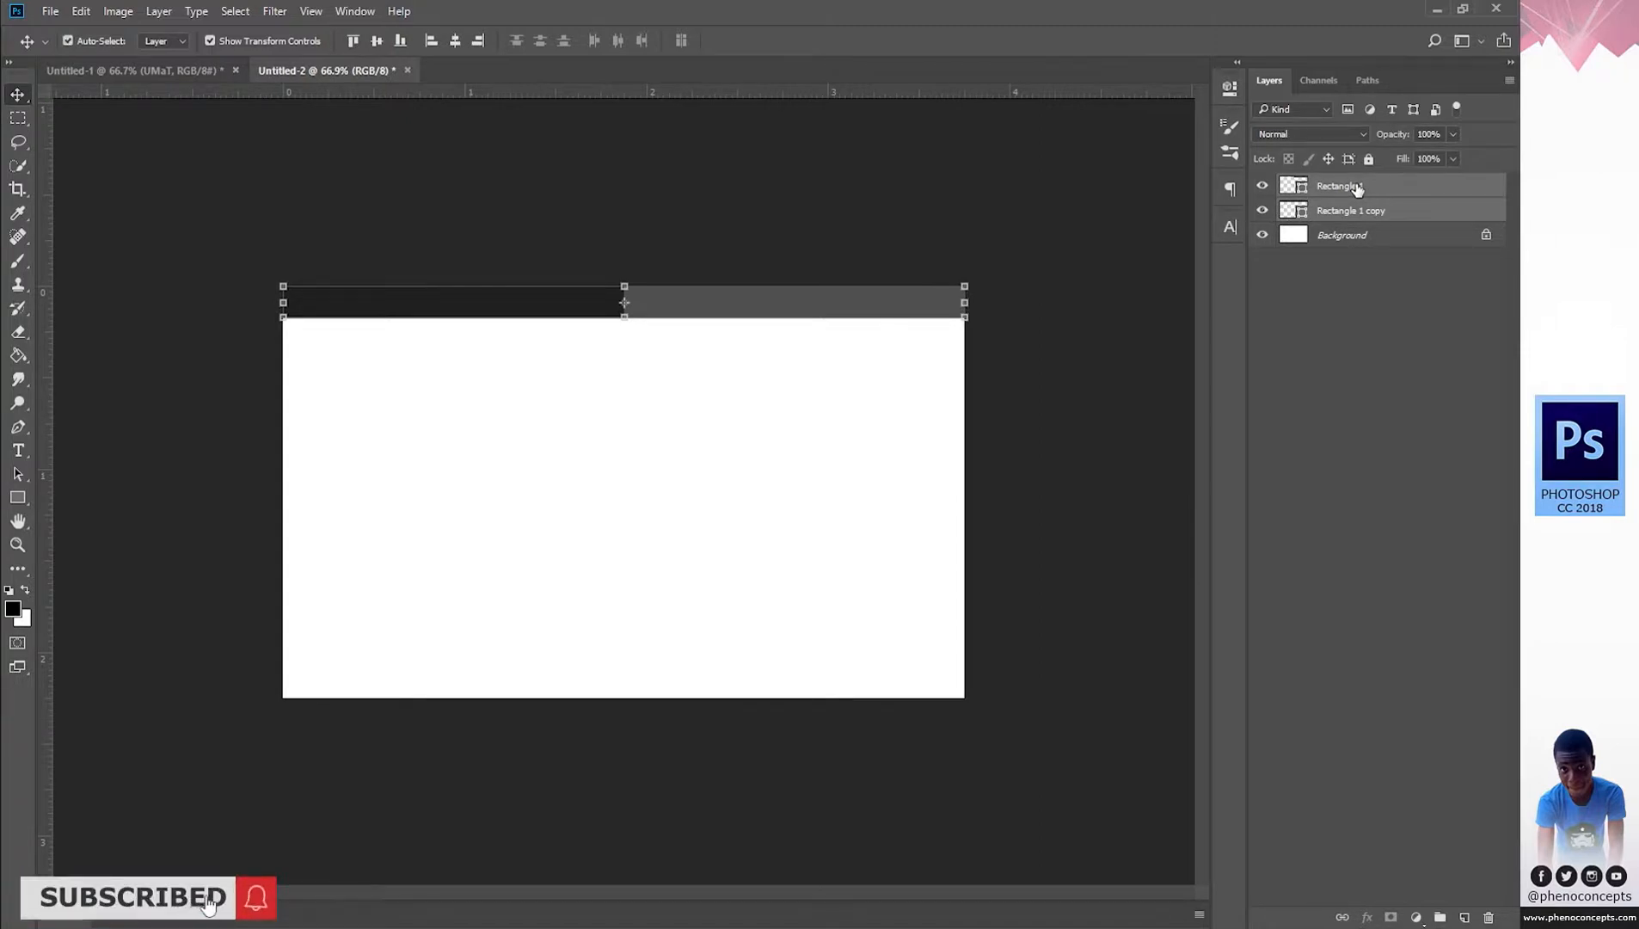
Duplicate both top bar layers and move the copies to the card's bottom edge.
key("ctrl+j")
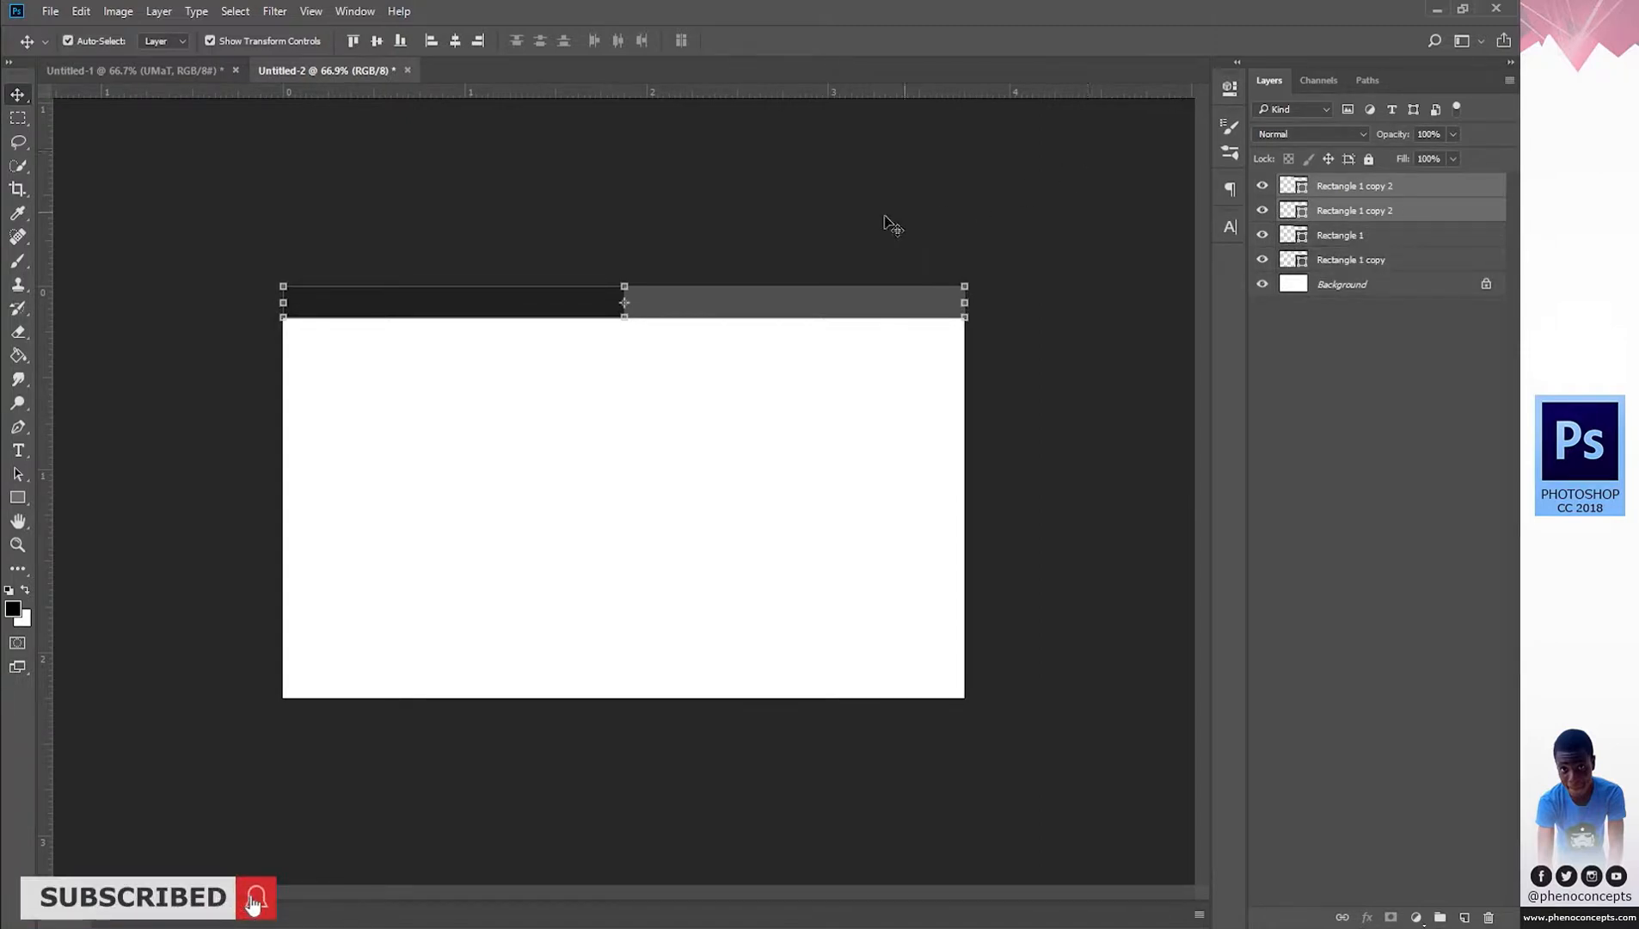
key("ctrl+z")
left_click_drag(1380, 194, 1464, 917)
left_click_drag(696, 309, 696, 688)
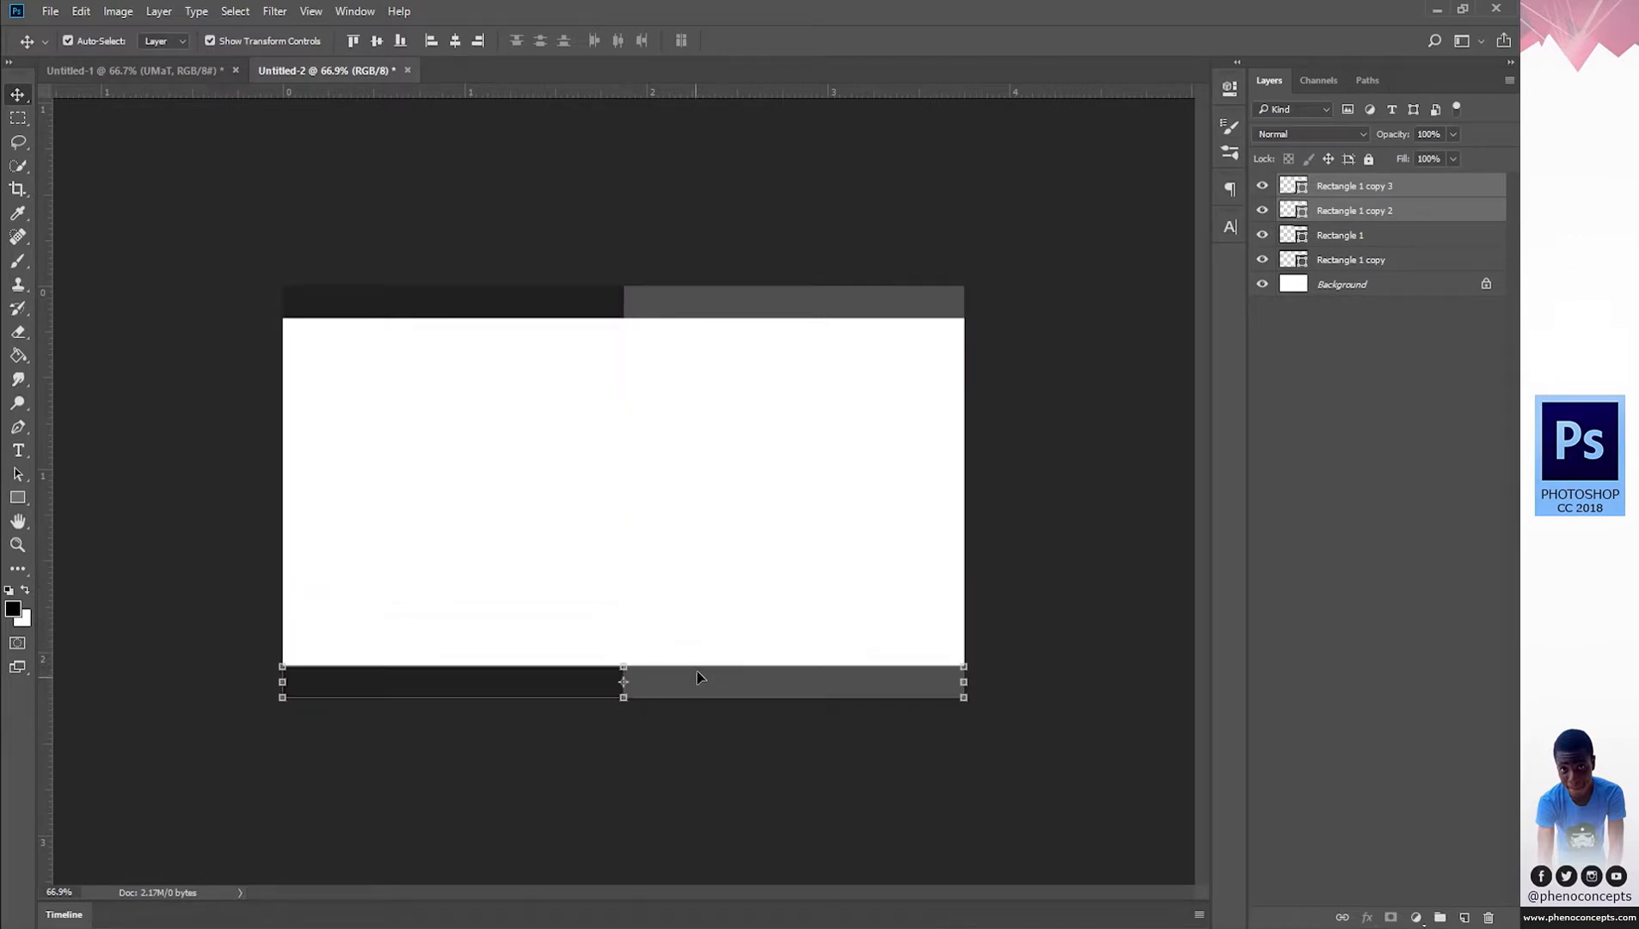
Flip the bottom bars horizontally so grey sits left, then select the grey bar.
left_click(969, 686)
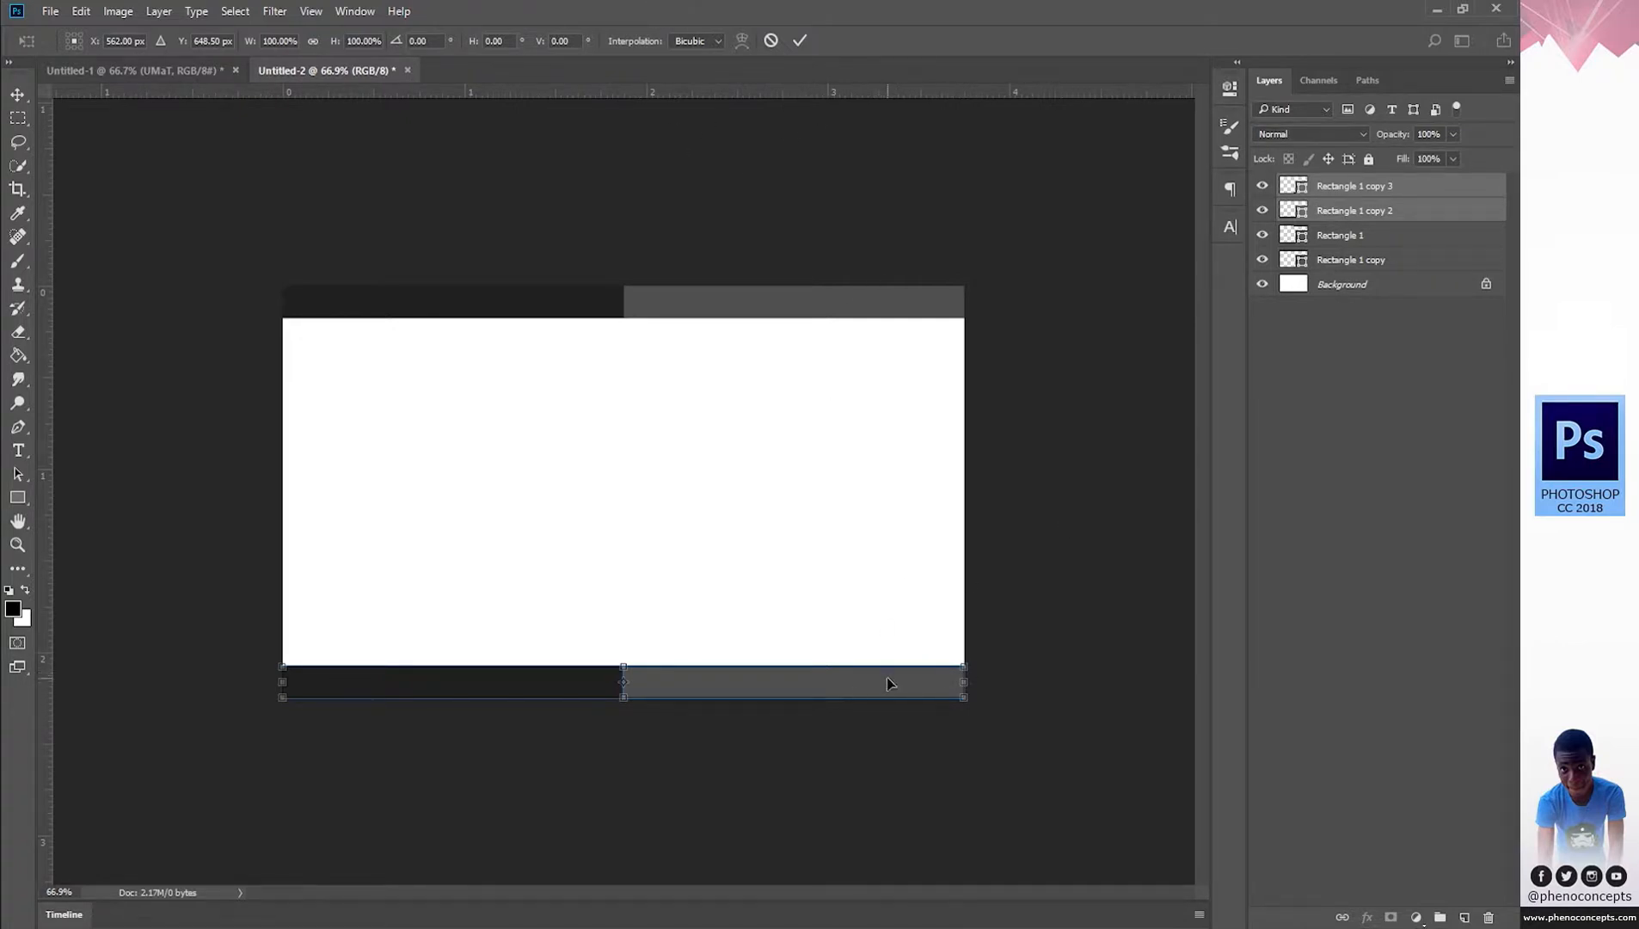
left_click(778, 40)
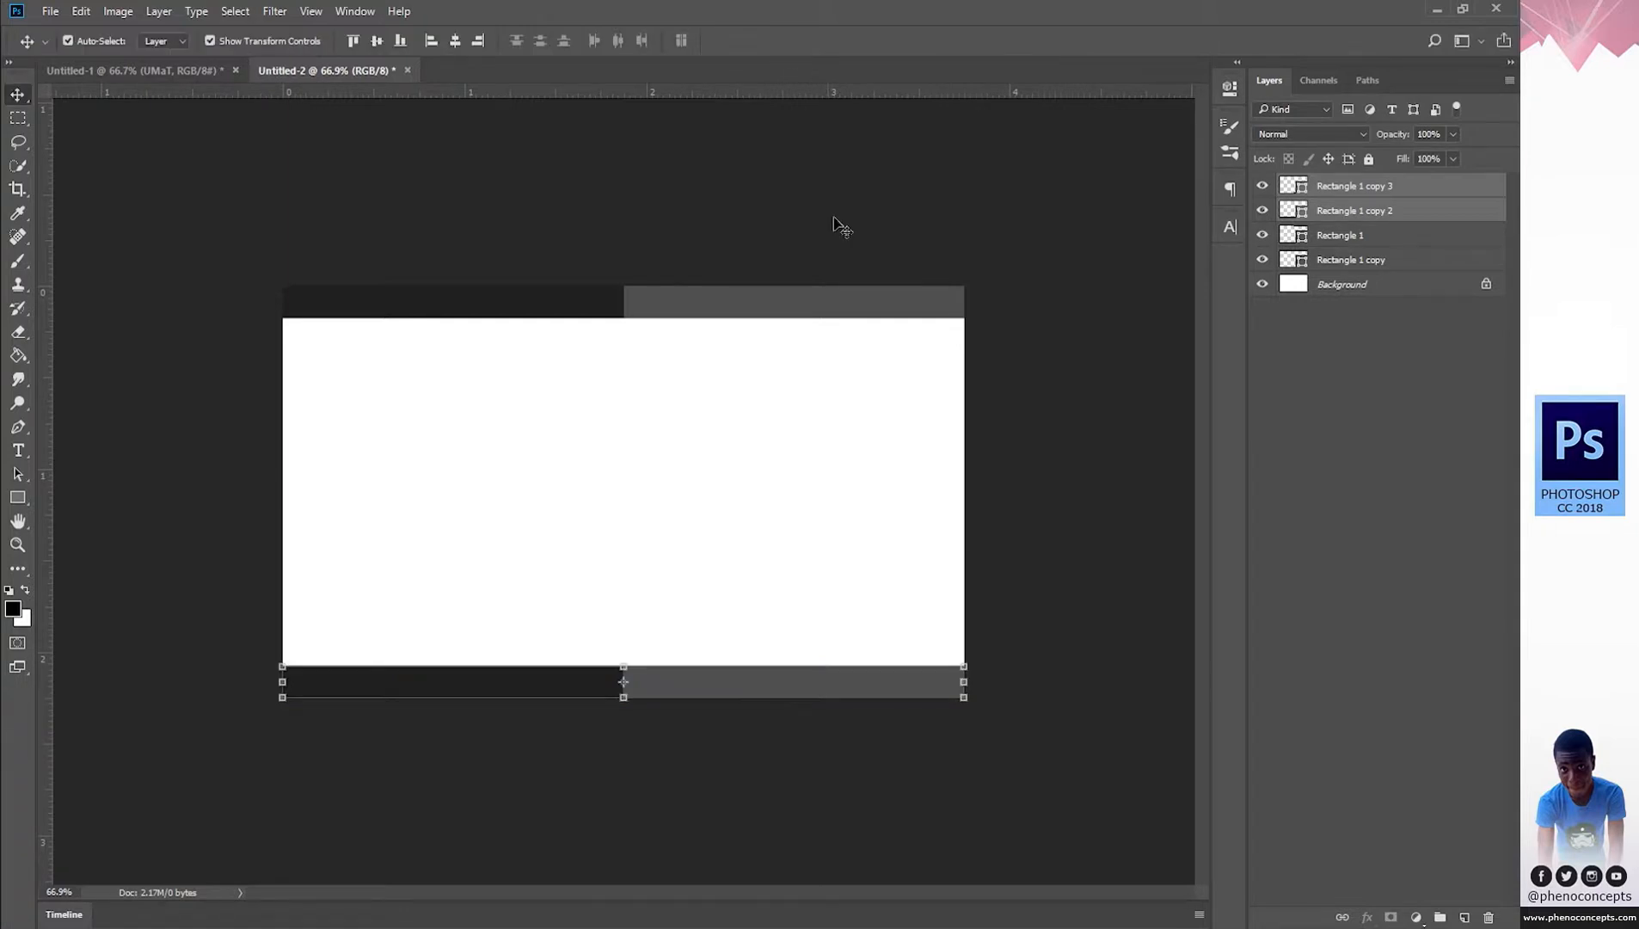
left_click(966, 682)
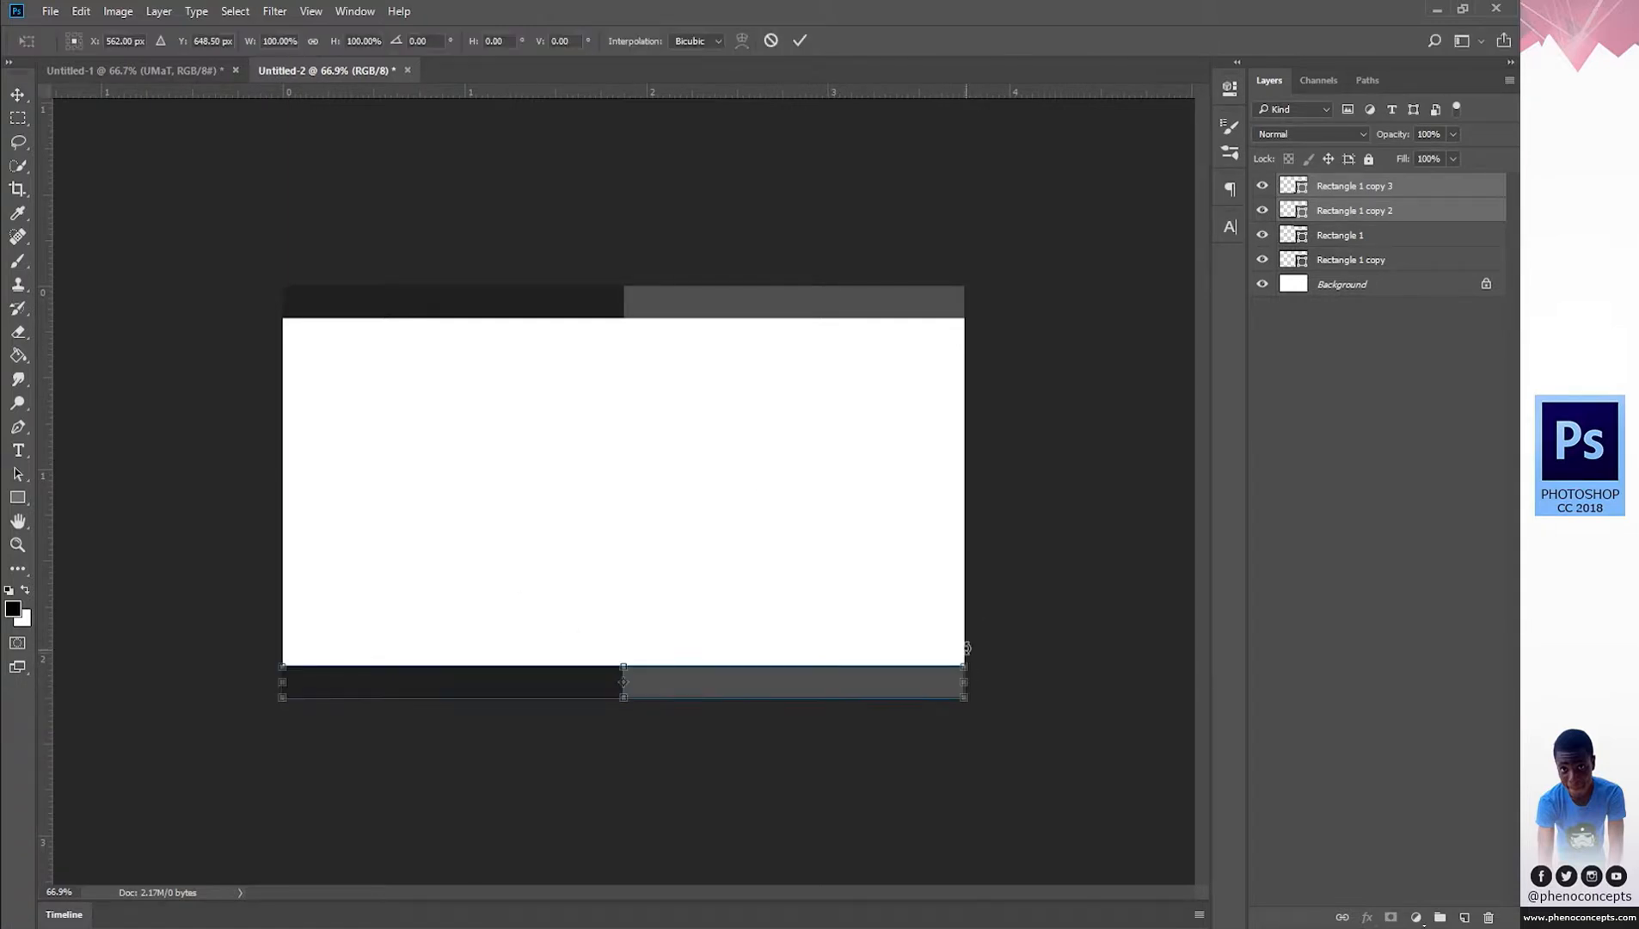
right_click(915, 681)
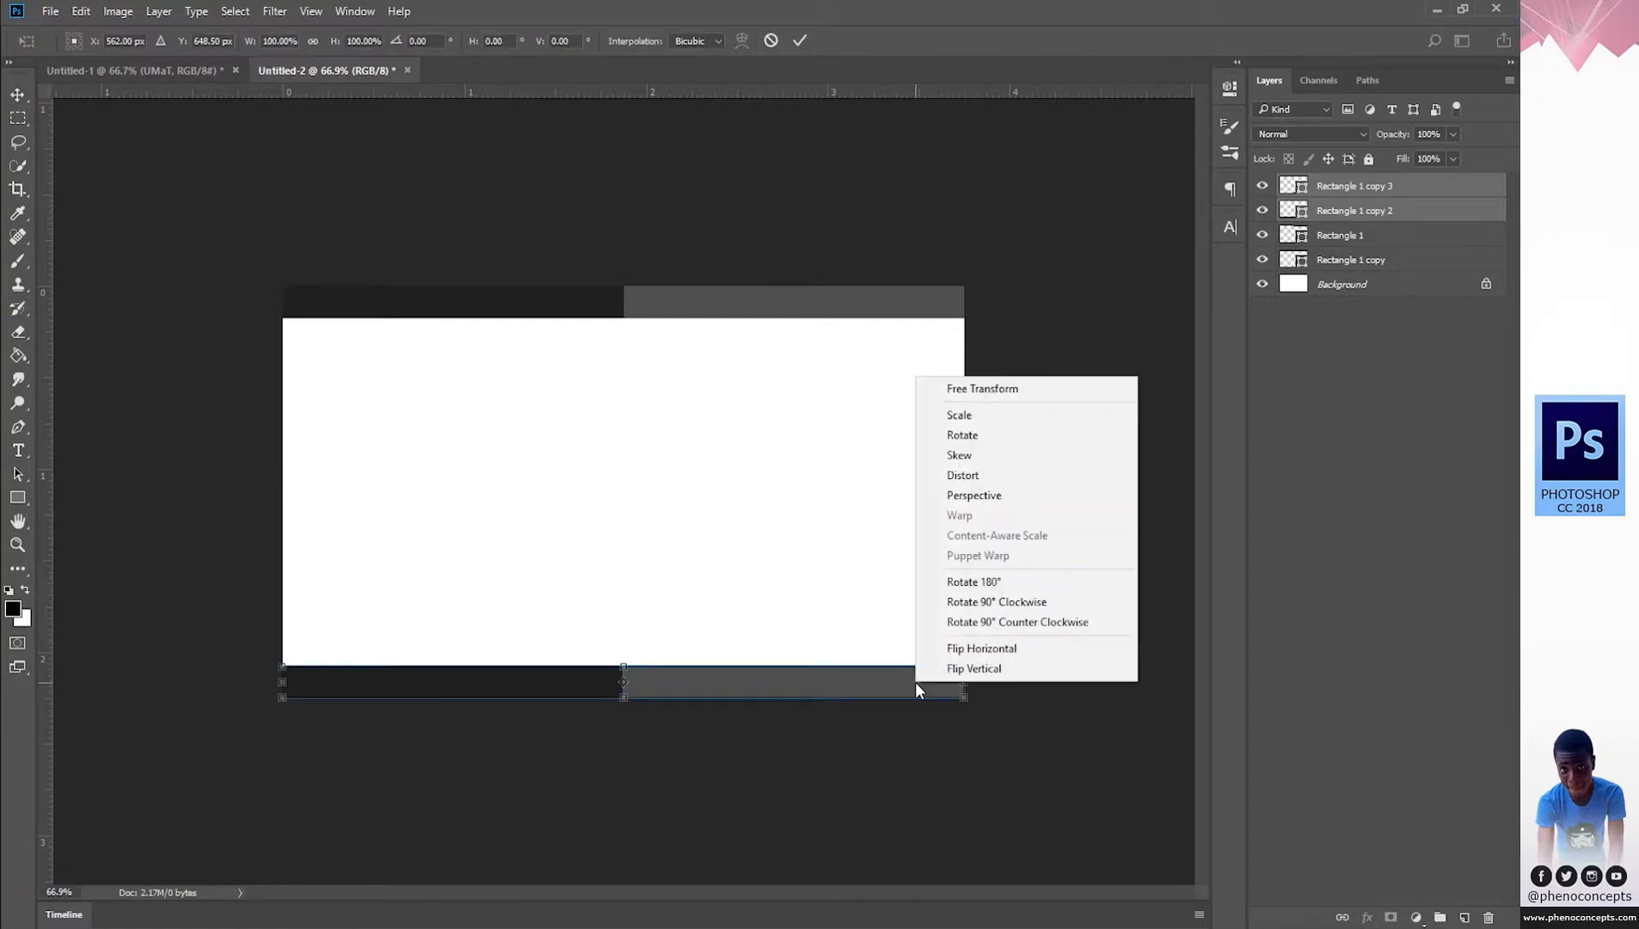
left_click(1029, 653)
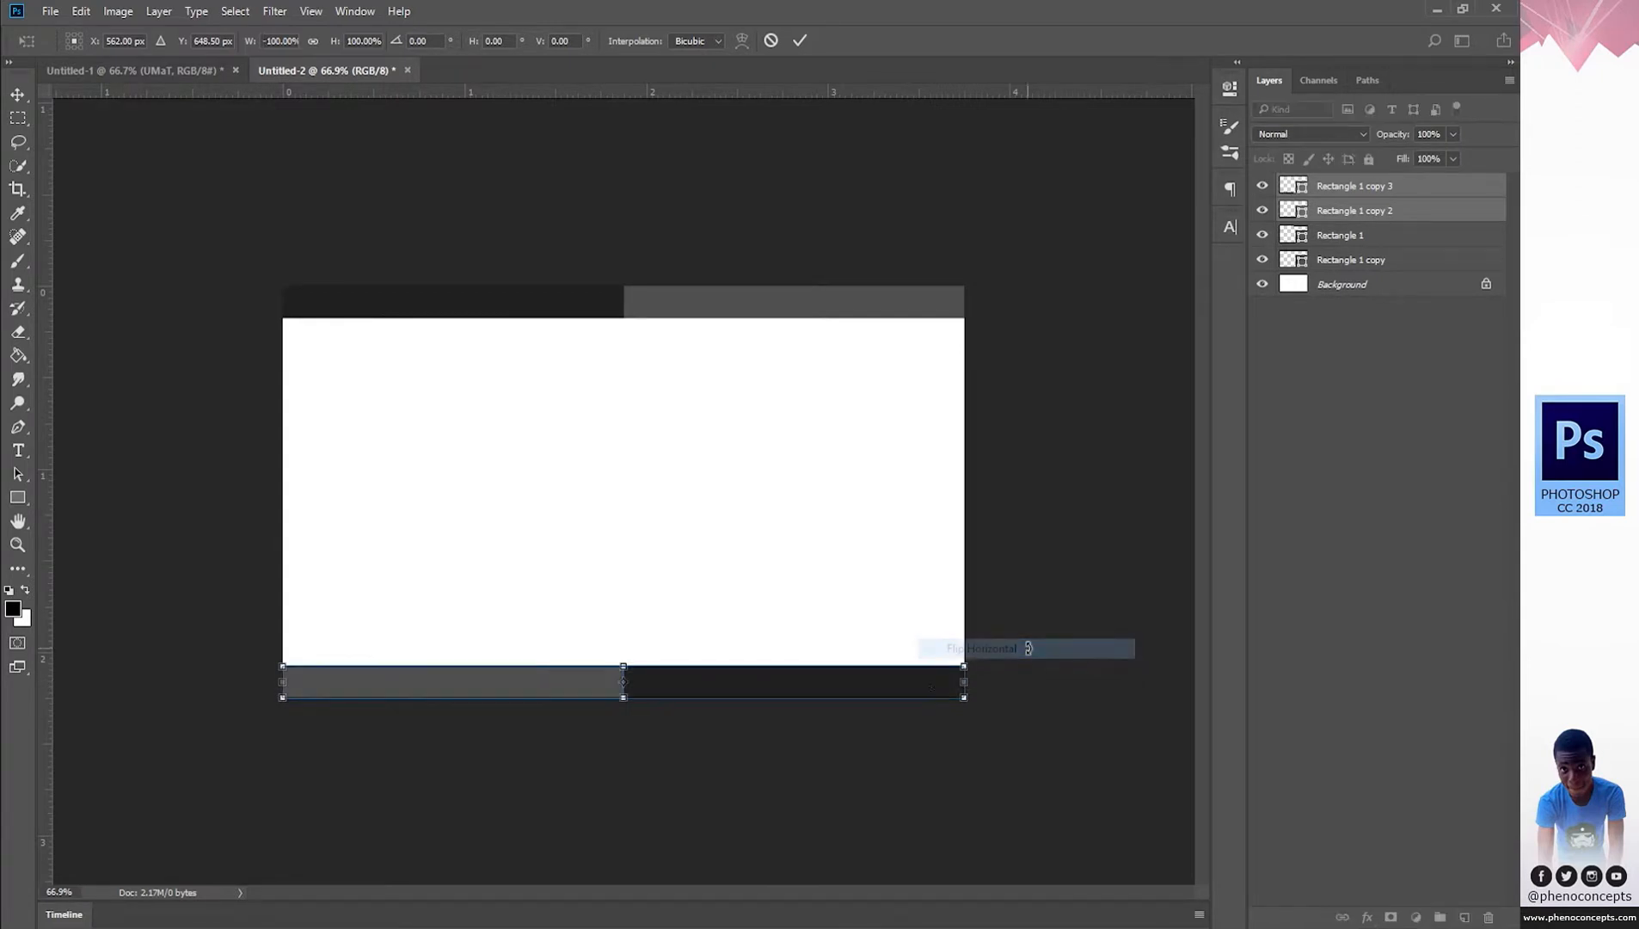
left_click(798, 39)
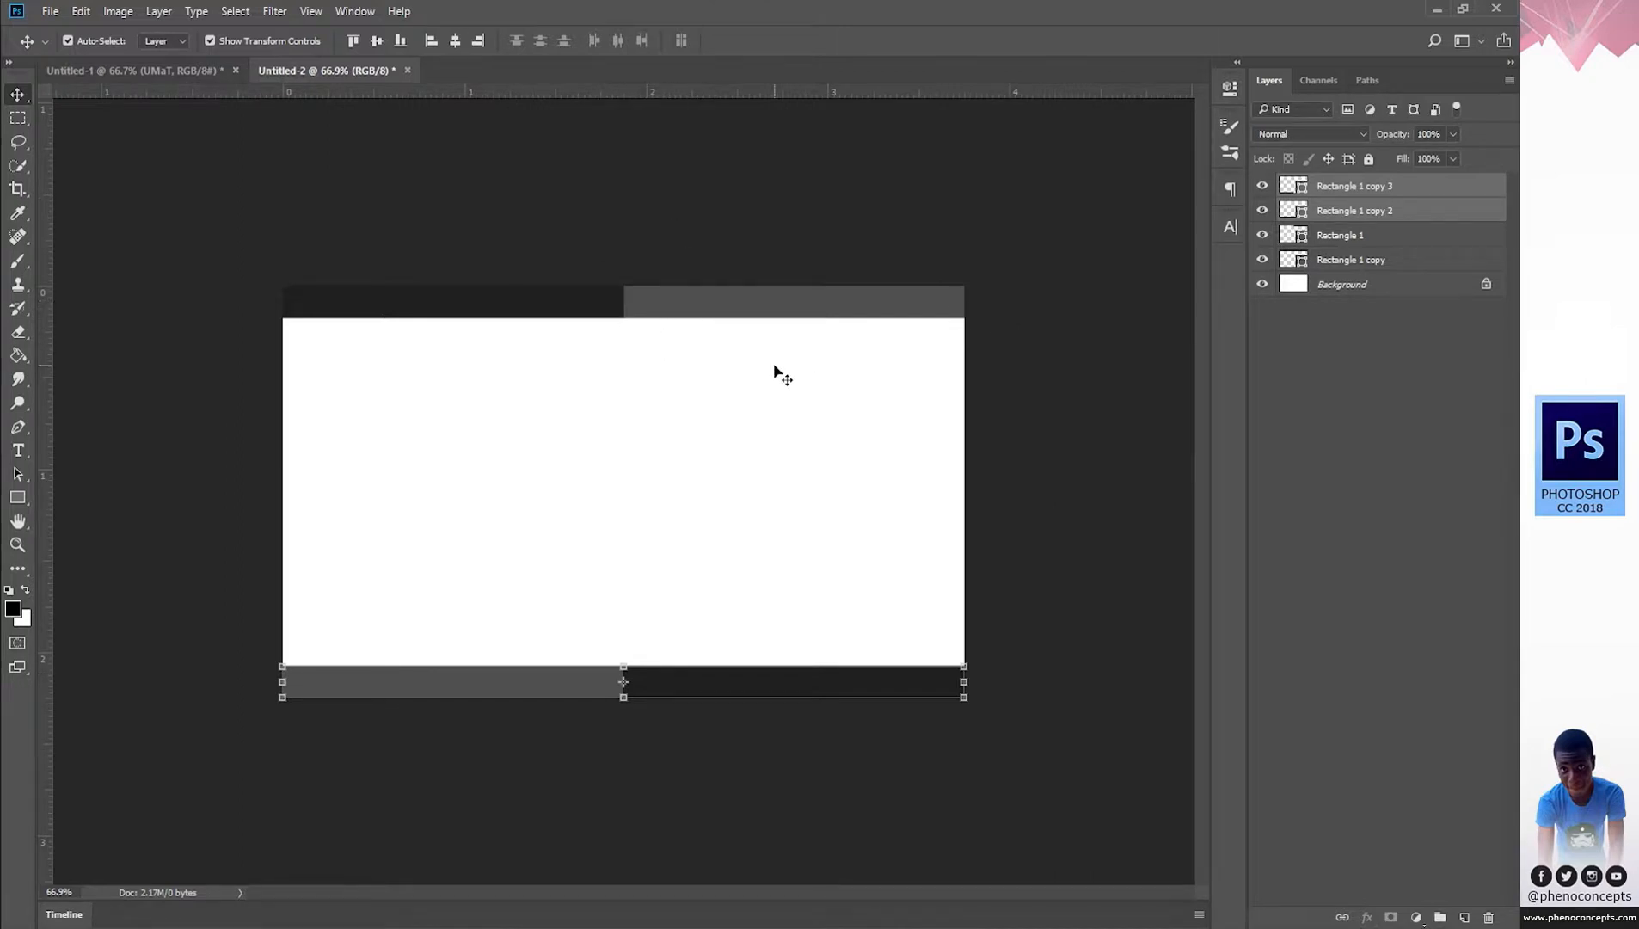
left_click(1403, 385)
left_click(1331, 187)
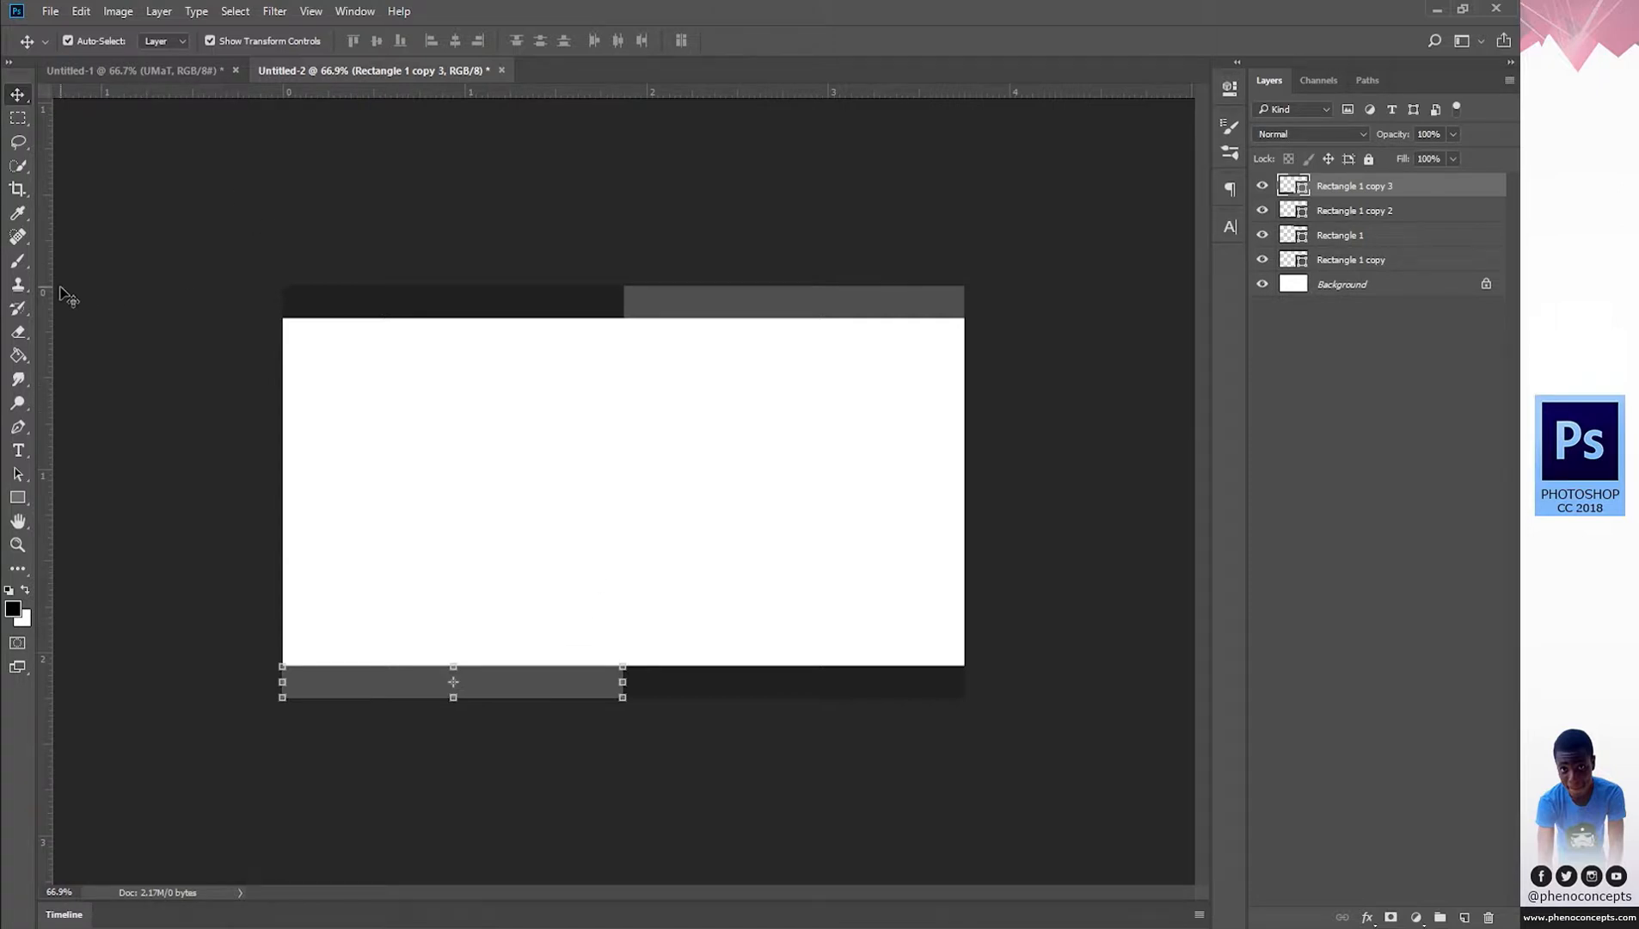
Add a guide at quarter card width and shorten the grey bottom bar to it.
left_click_drag(47, 302, 451, 382)
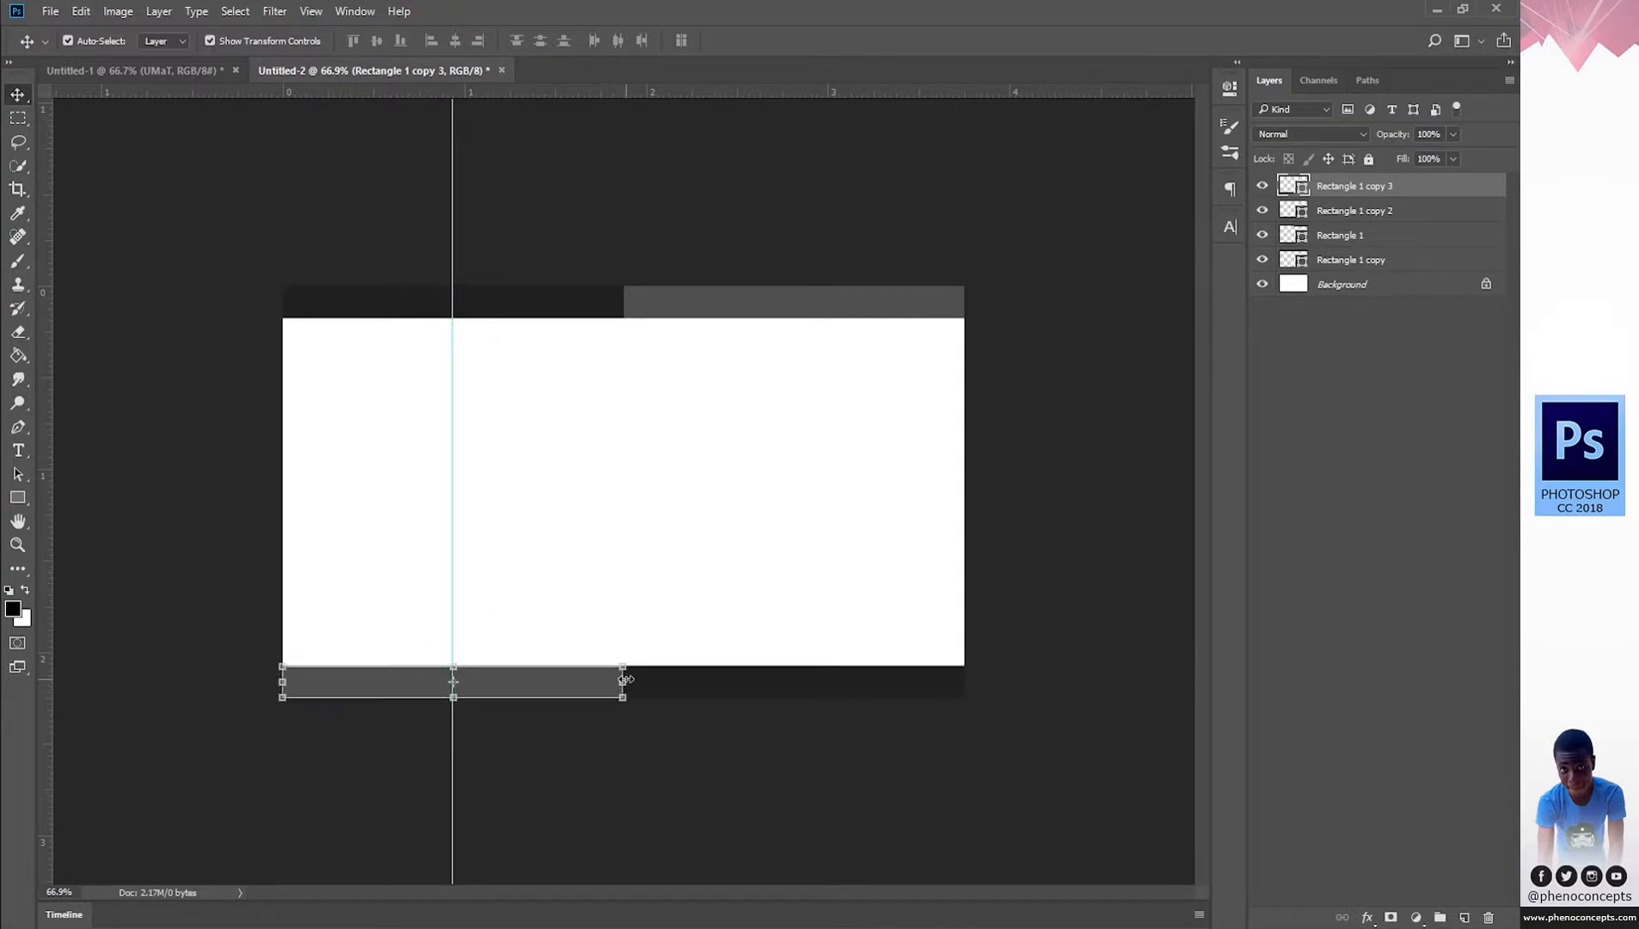
left_click_drag(622, 685, 453, 686)
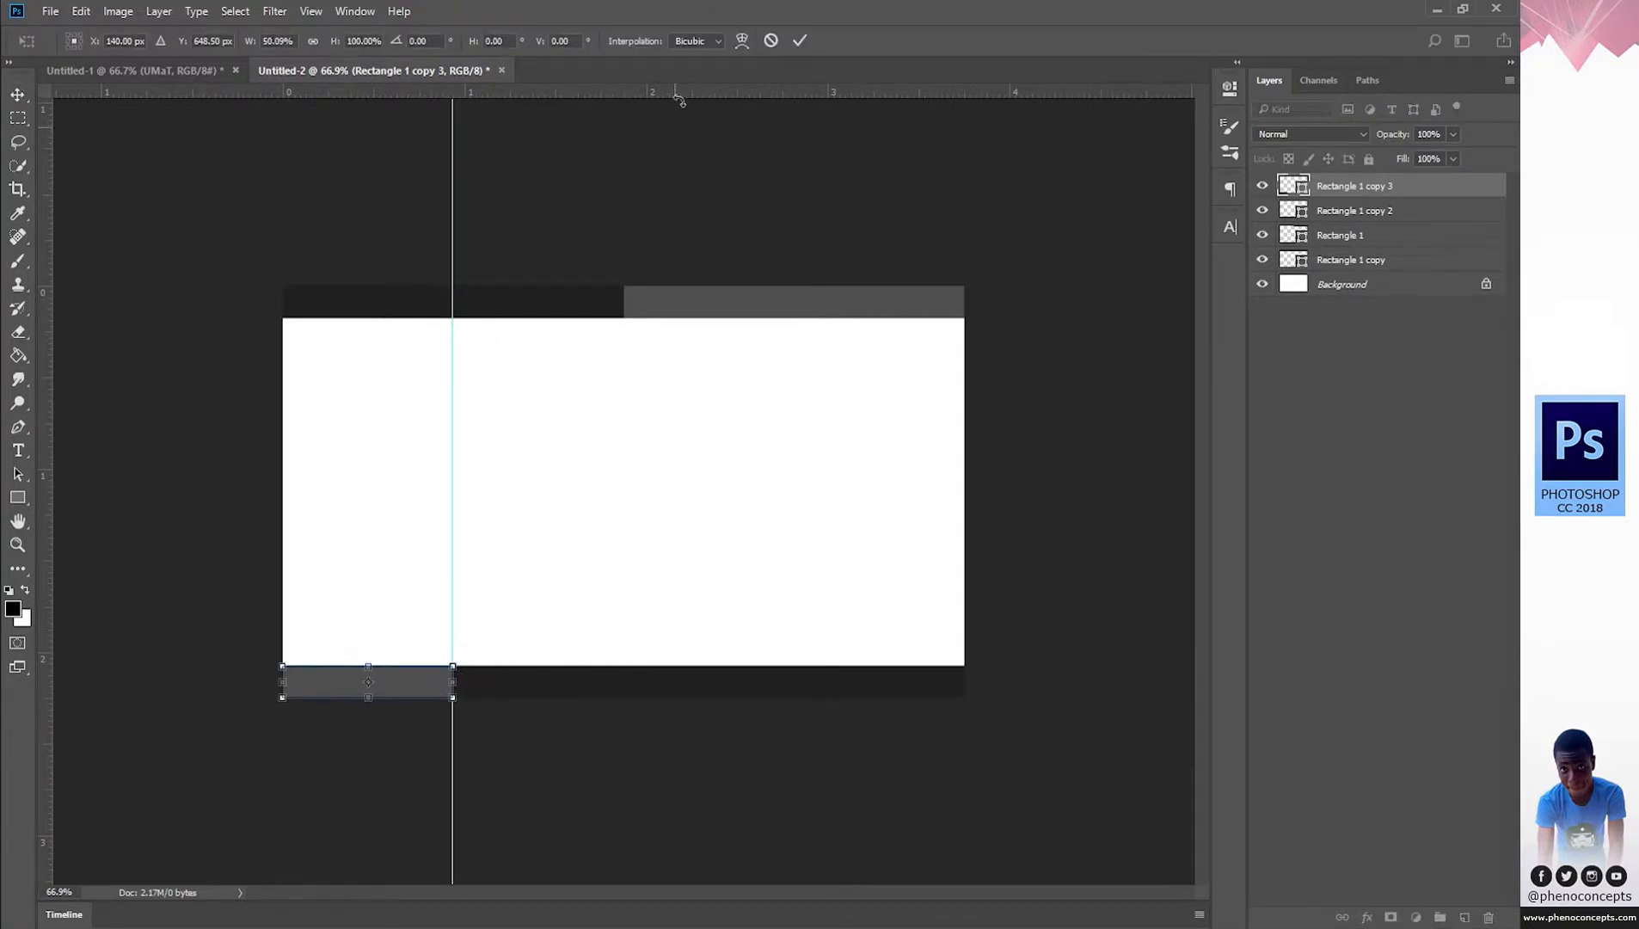
left_click(799, 41)
Shorten the grey top bar from the left to a small right-end section, then remove the guide.
left_click(1350, 213)
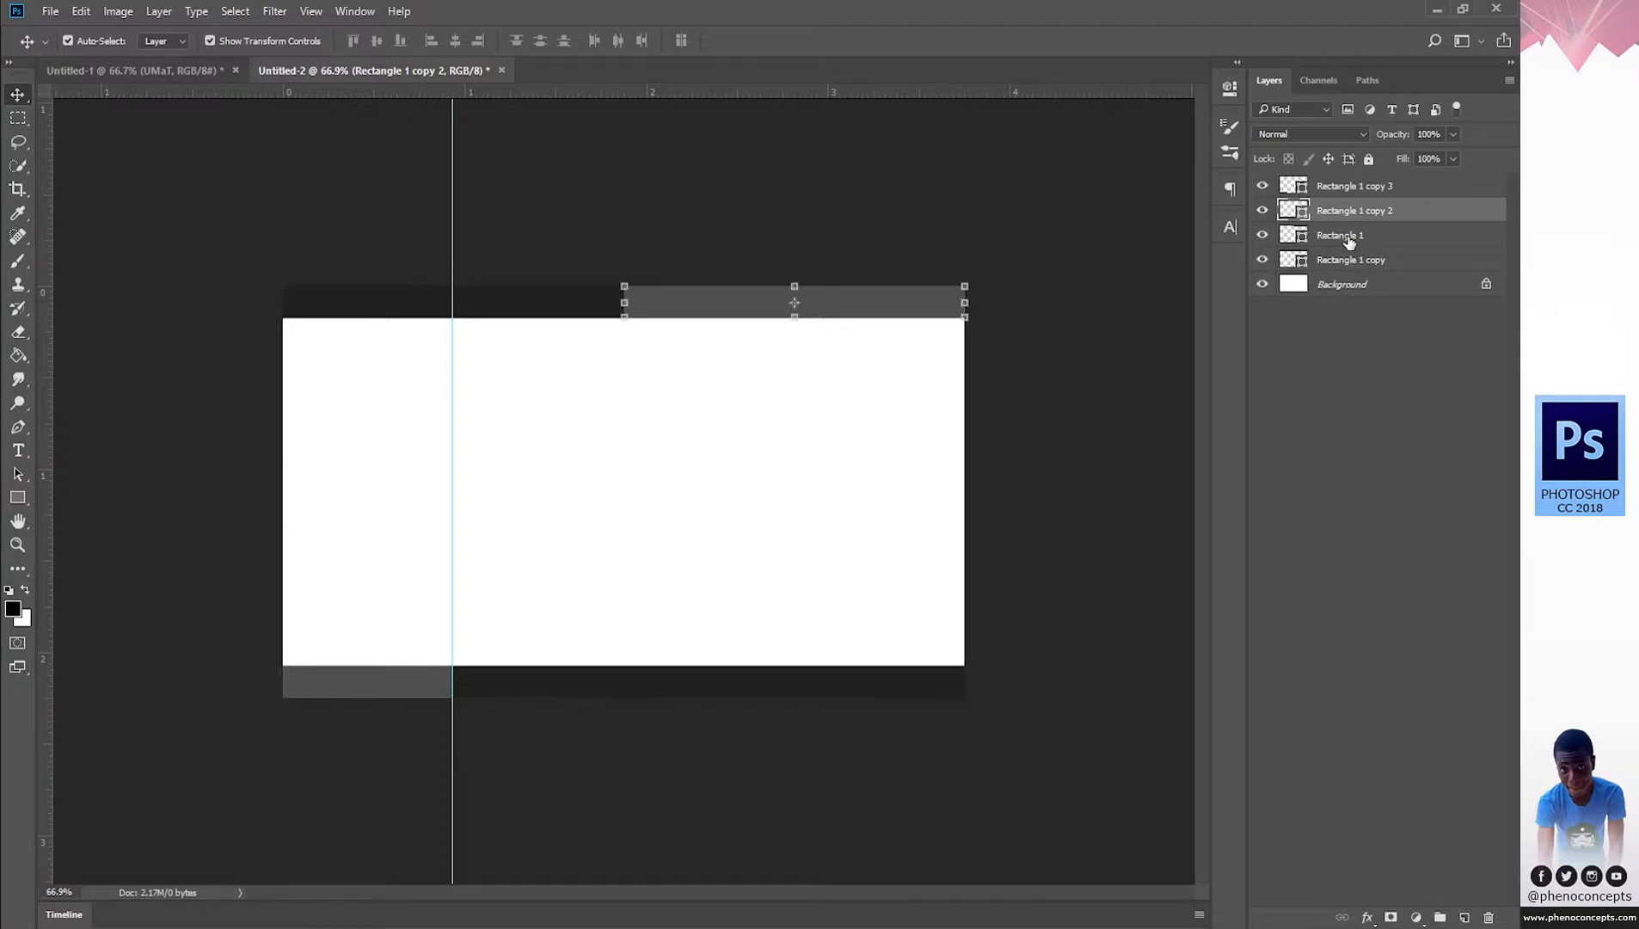
left_click(1352, 237)
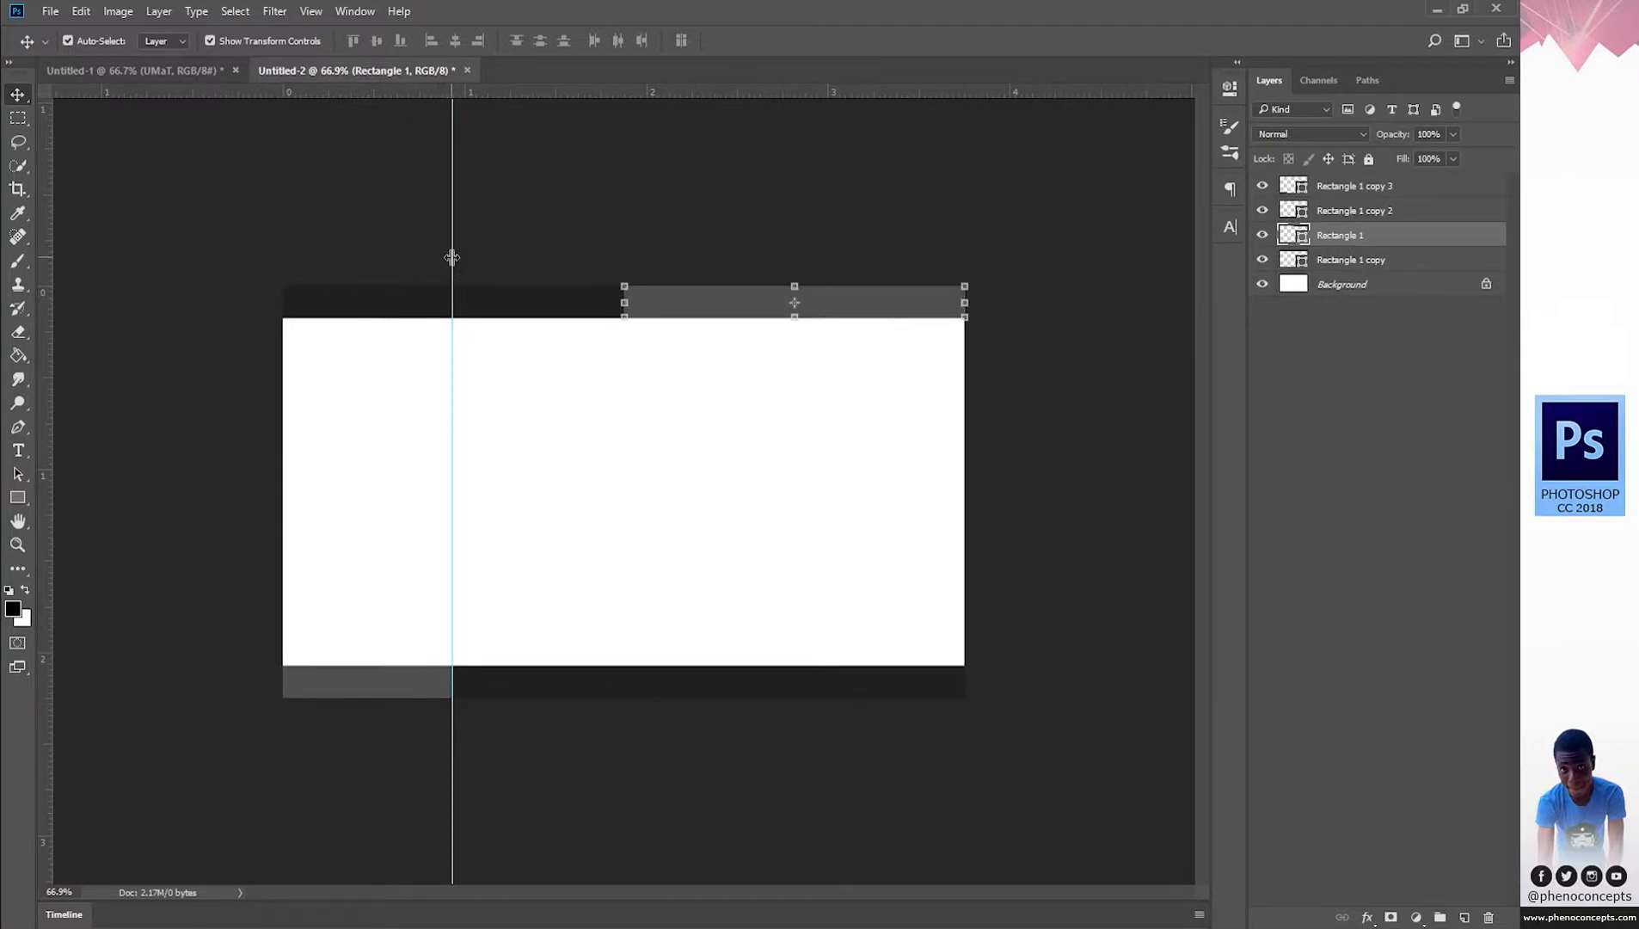
left_click_drag(452, 257, 792, 261)
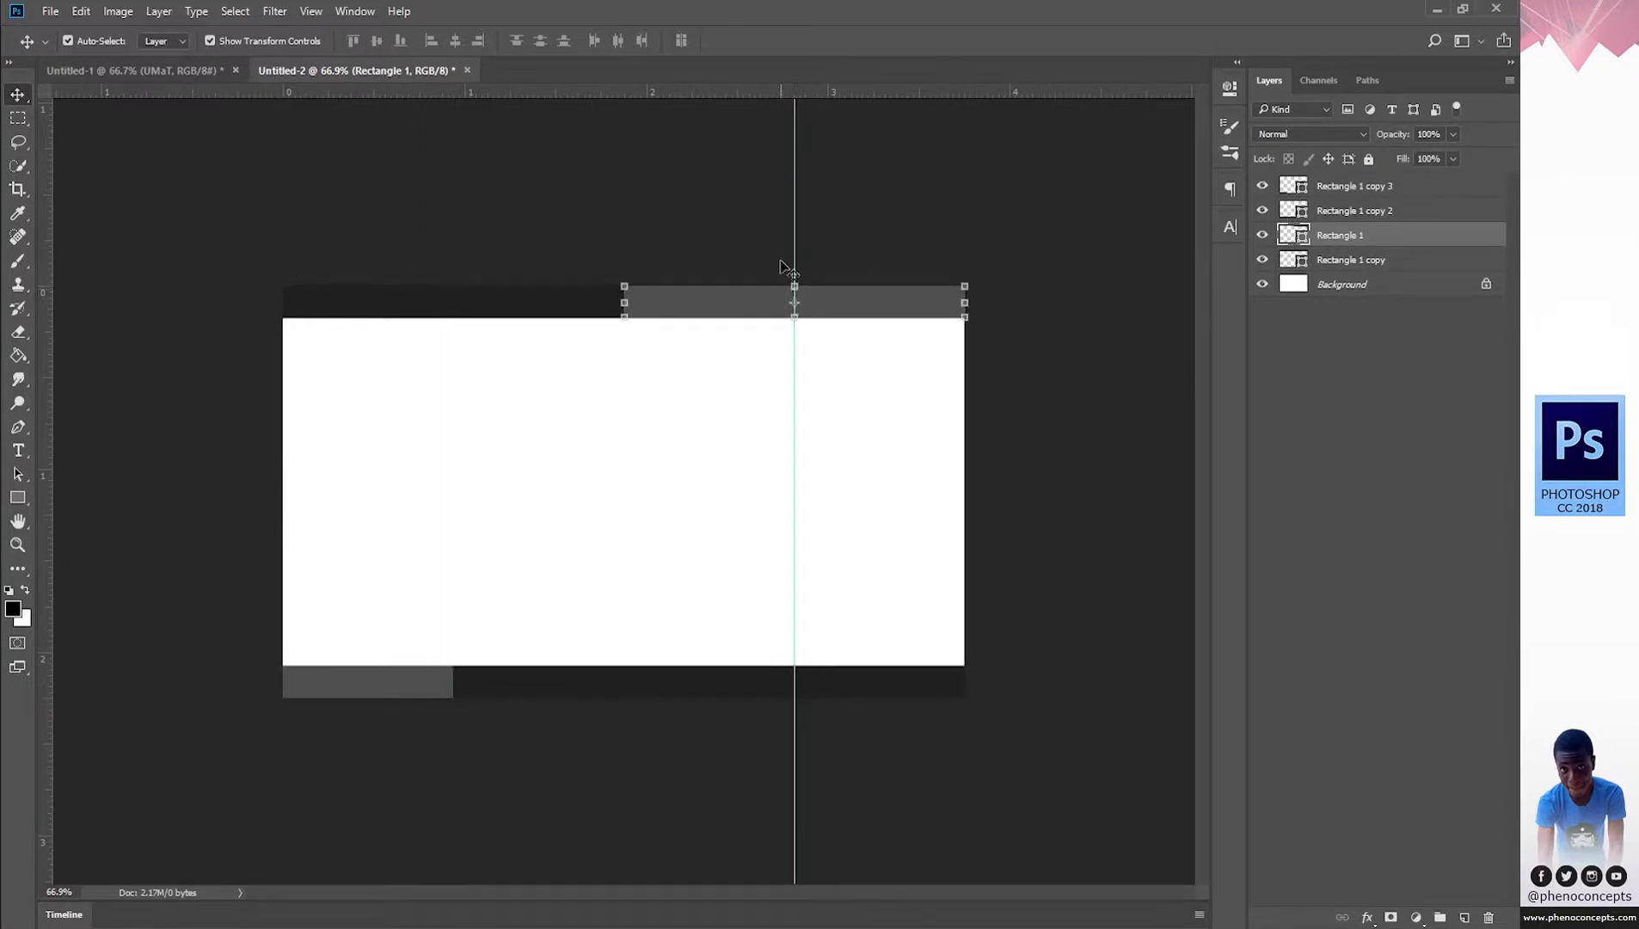
left_click(1362, 260)
left_click(1292, 238)
left_click_drag(625, 300, 25, 333)
left_click(798, 41)
left_click(1419, 488)
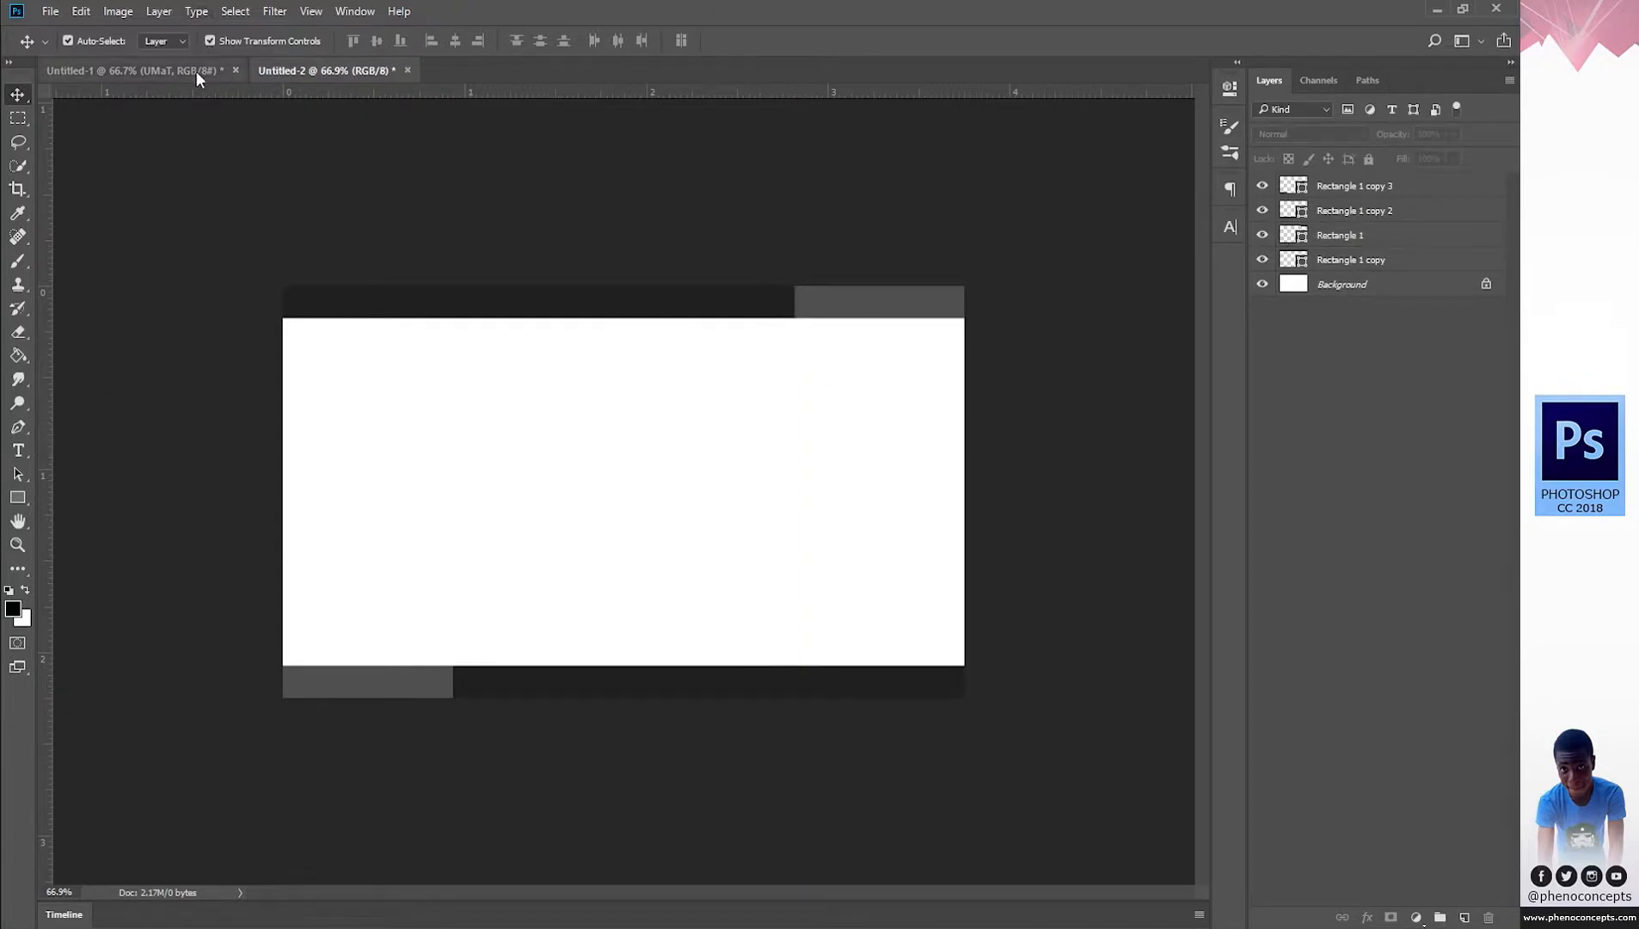
Open UMaT logo.png and drag the crest onto the business card.
left_click(51, 11)
left_click(65, 41)
left_click(307, 269)
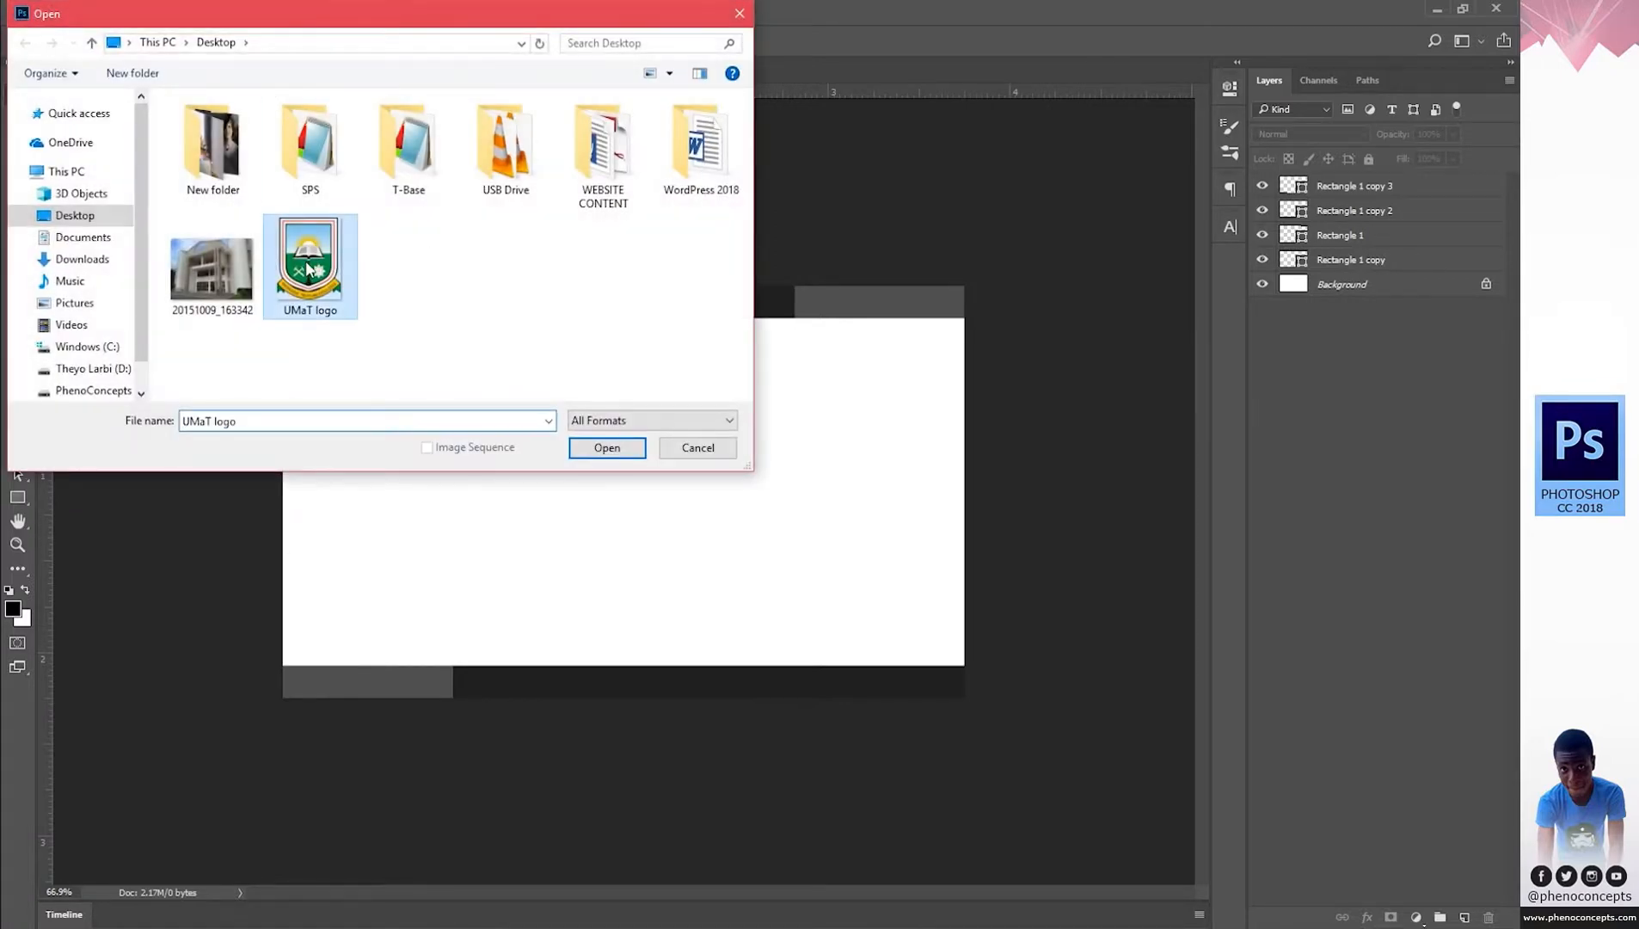
left_click(614, 449)
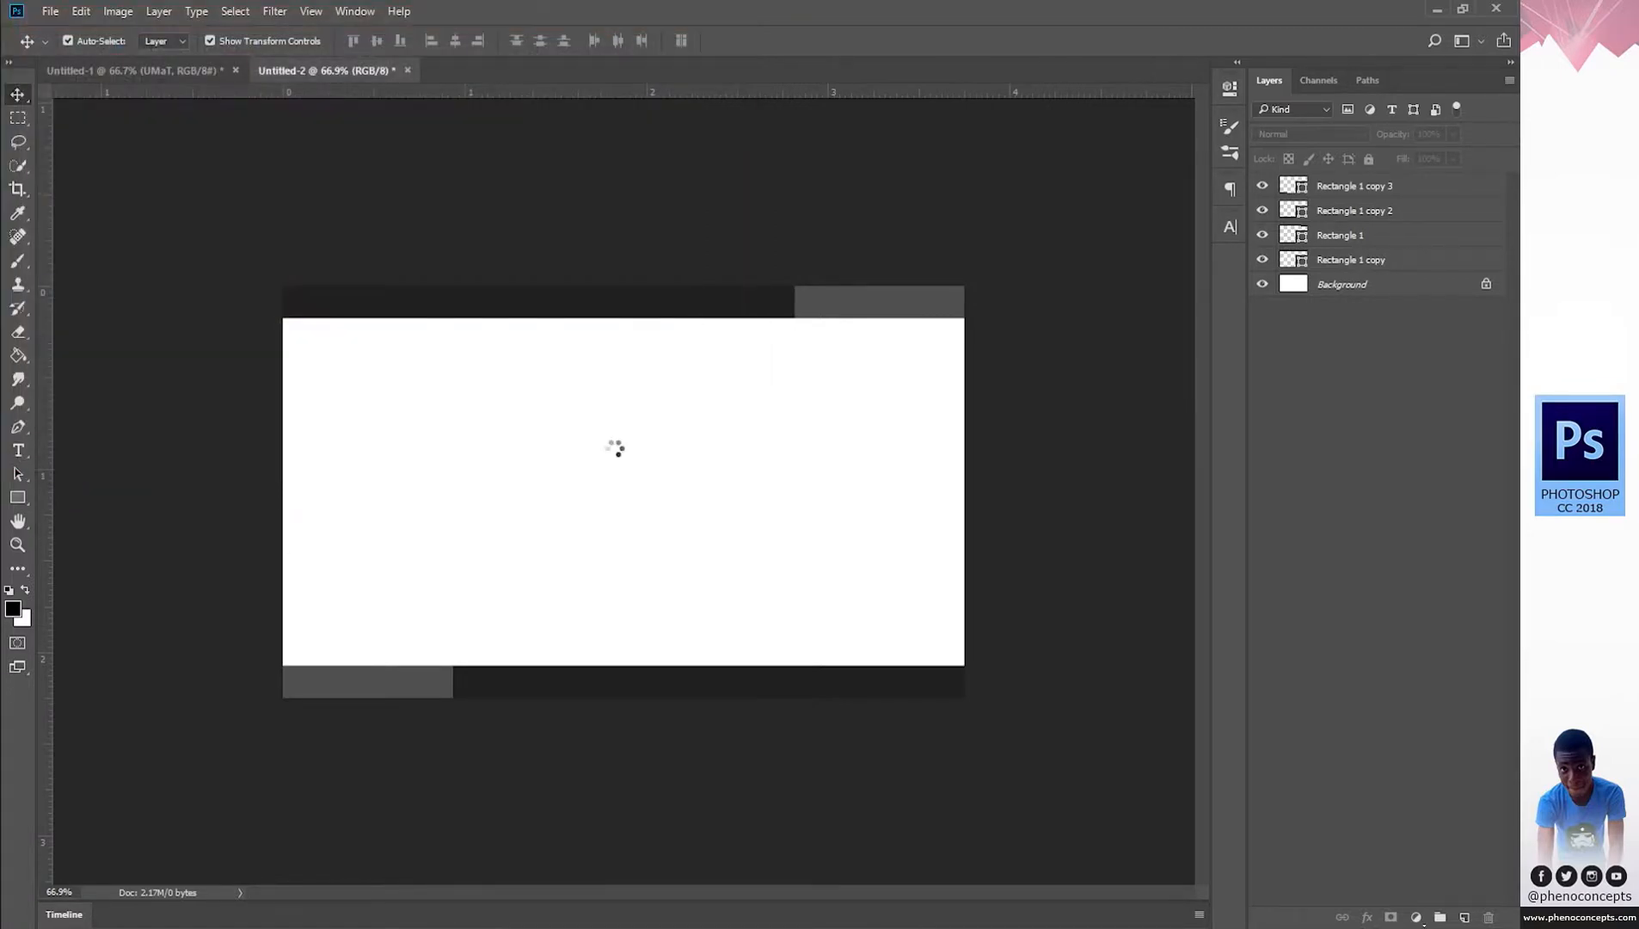
left_click_drag(653, 461, 447, 430)
Close the separate UMaT logo document and deselect the logo layer.
key("z")
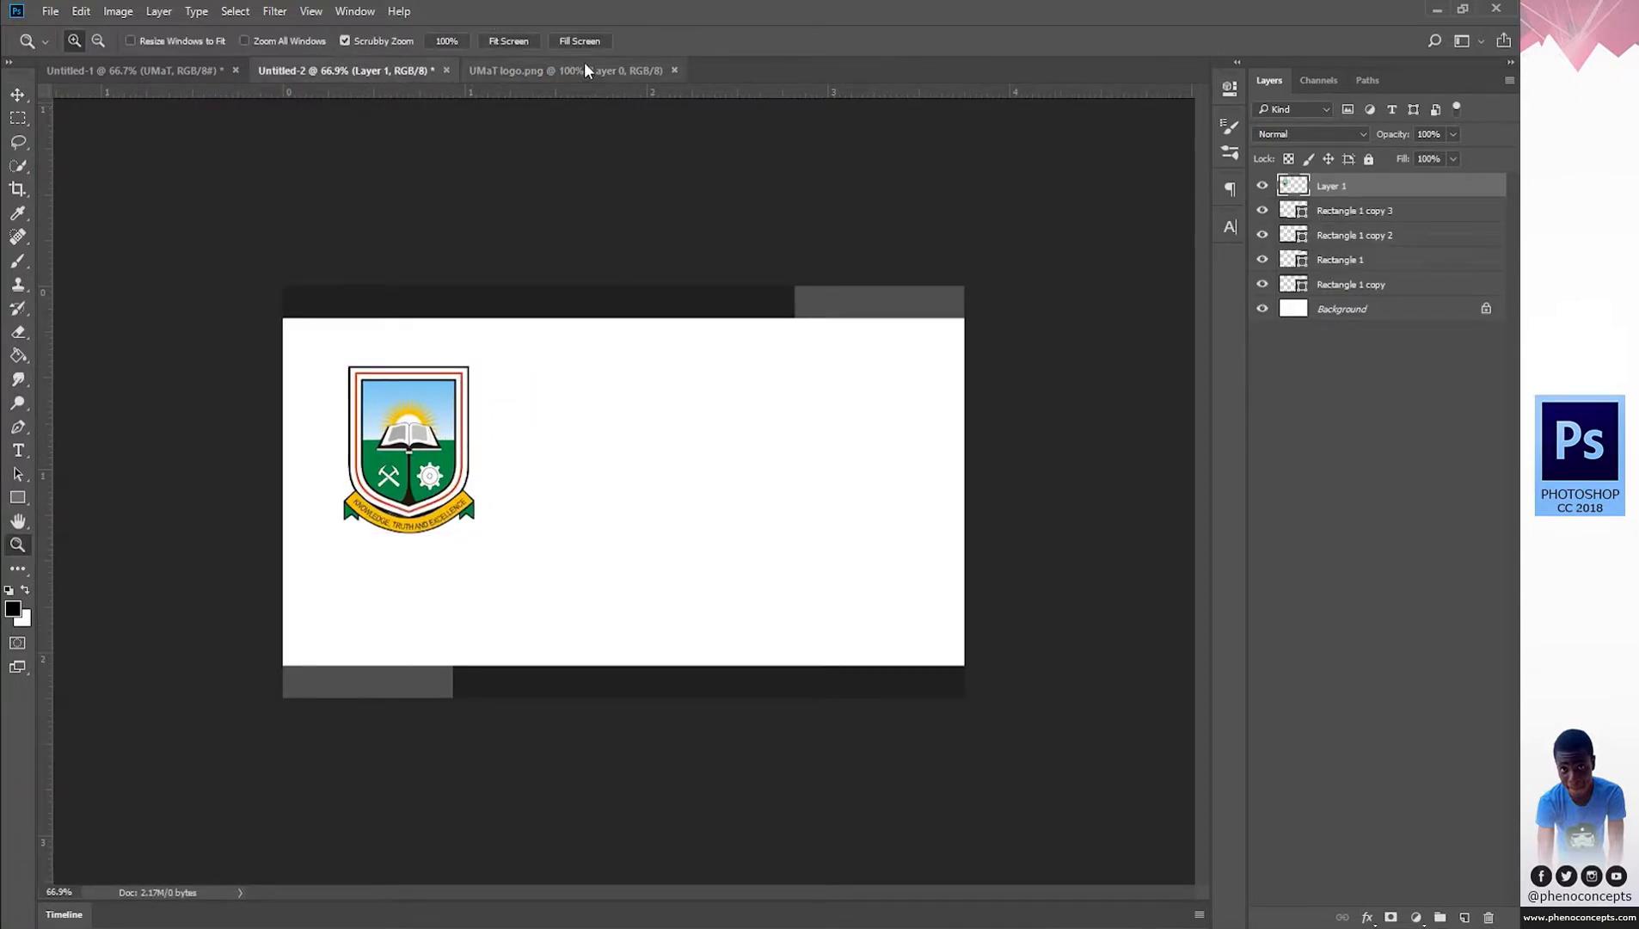
left_click(584, 70)
left_click(674, 70)
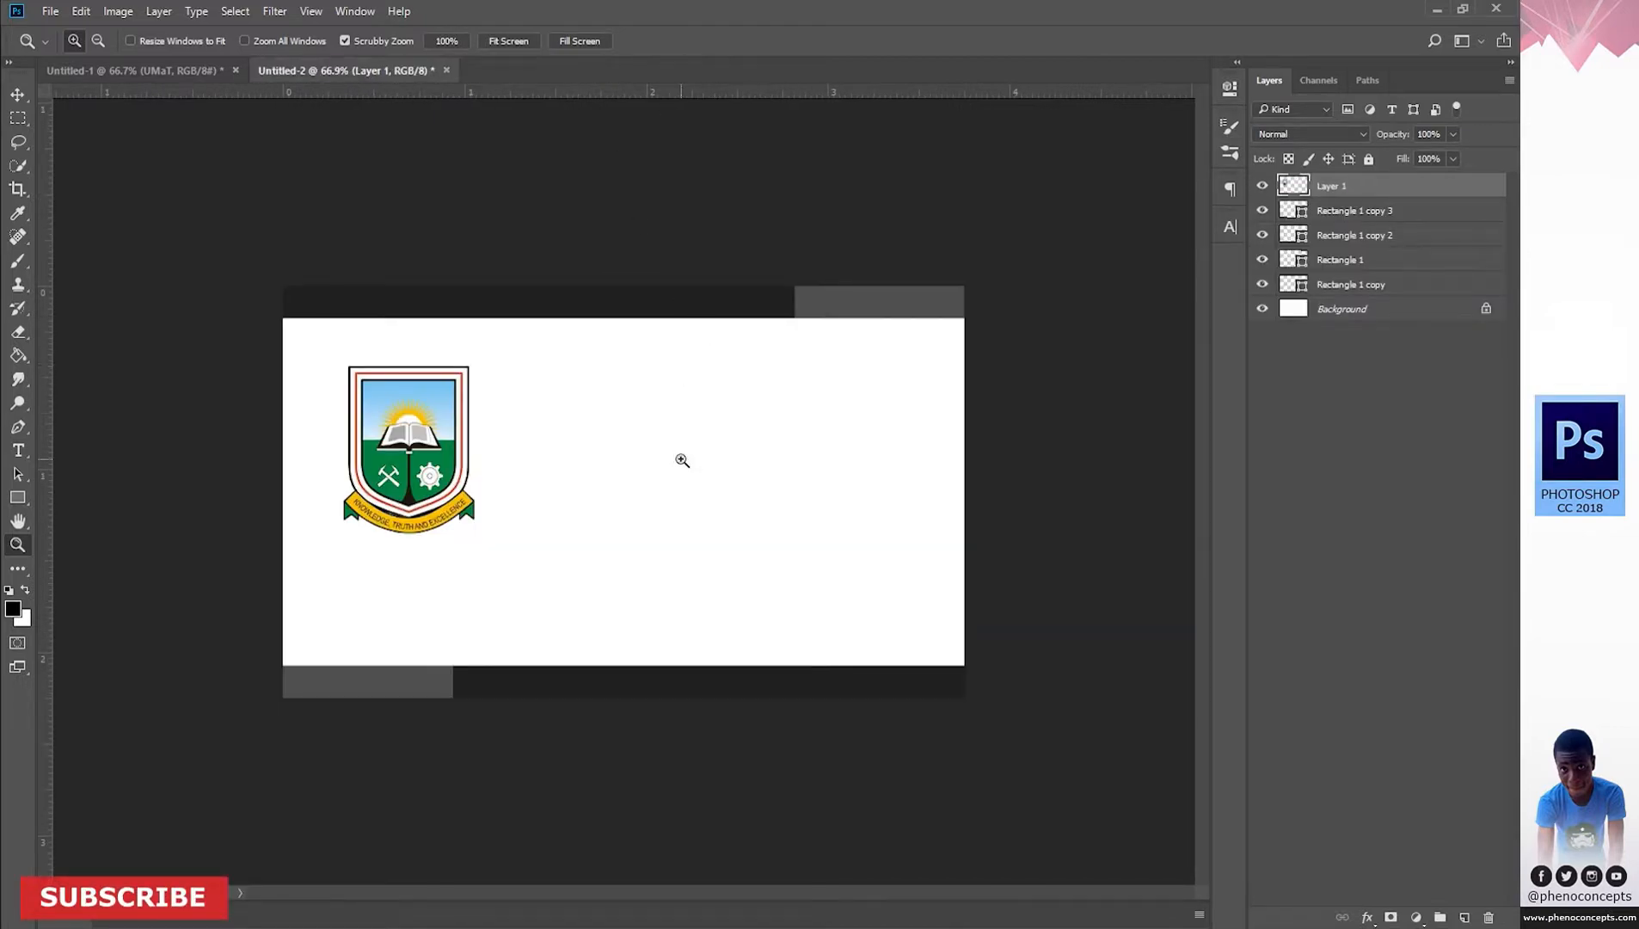
left_click(1363, 427)
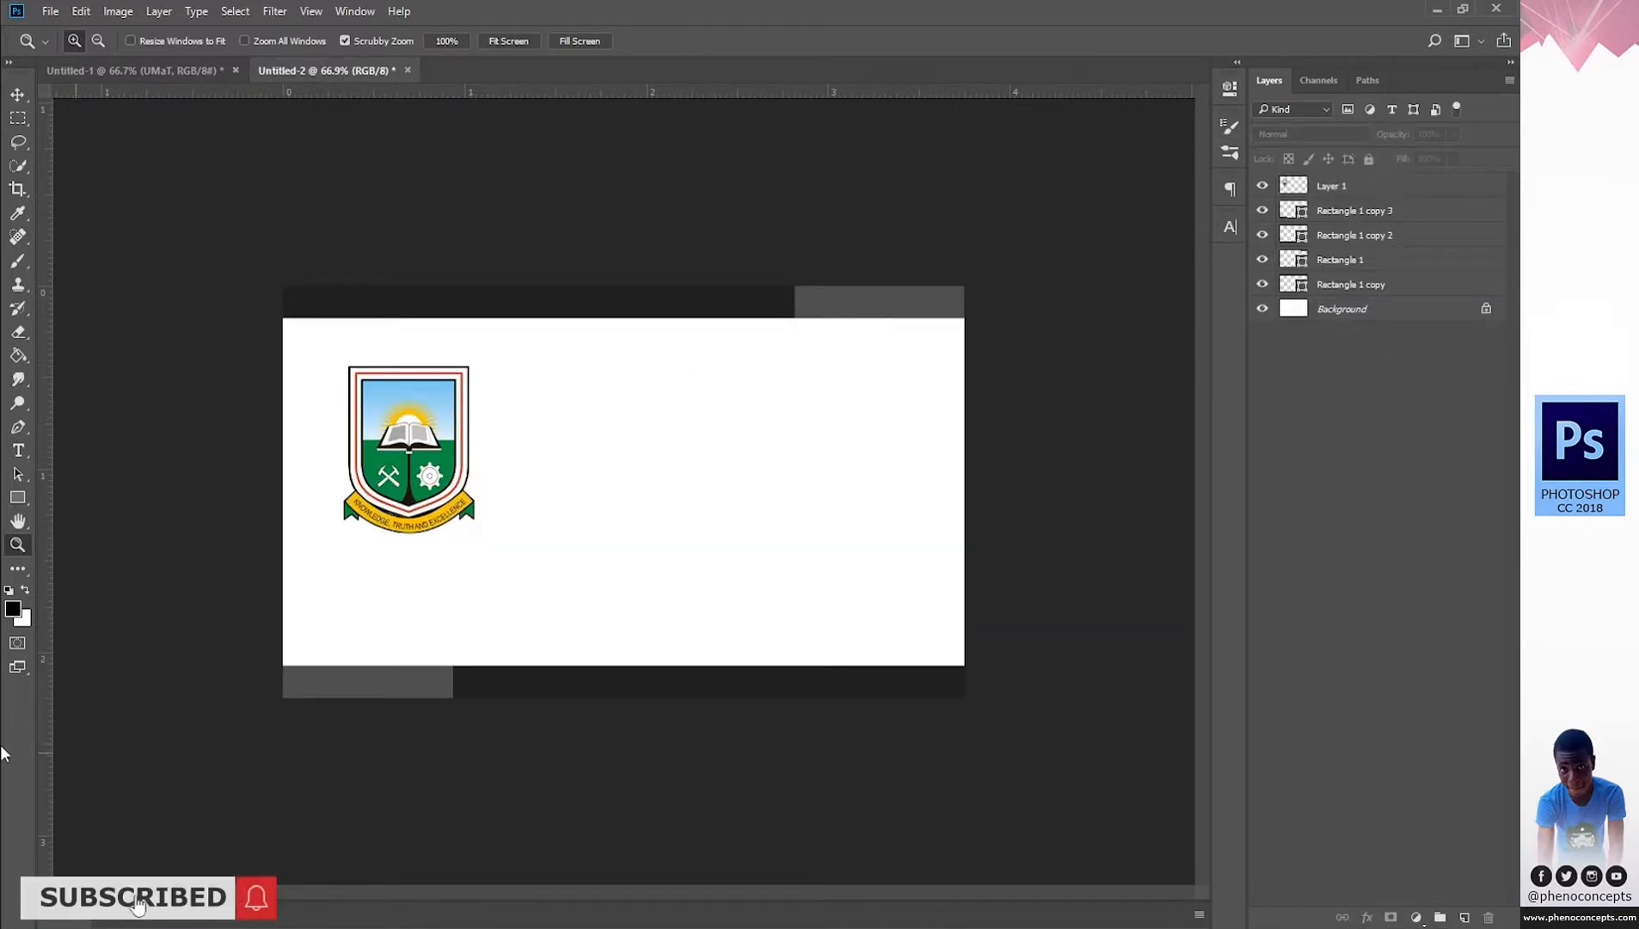
left_click(23, 497)
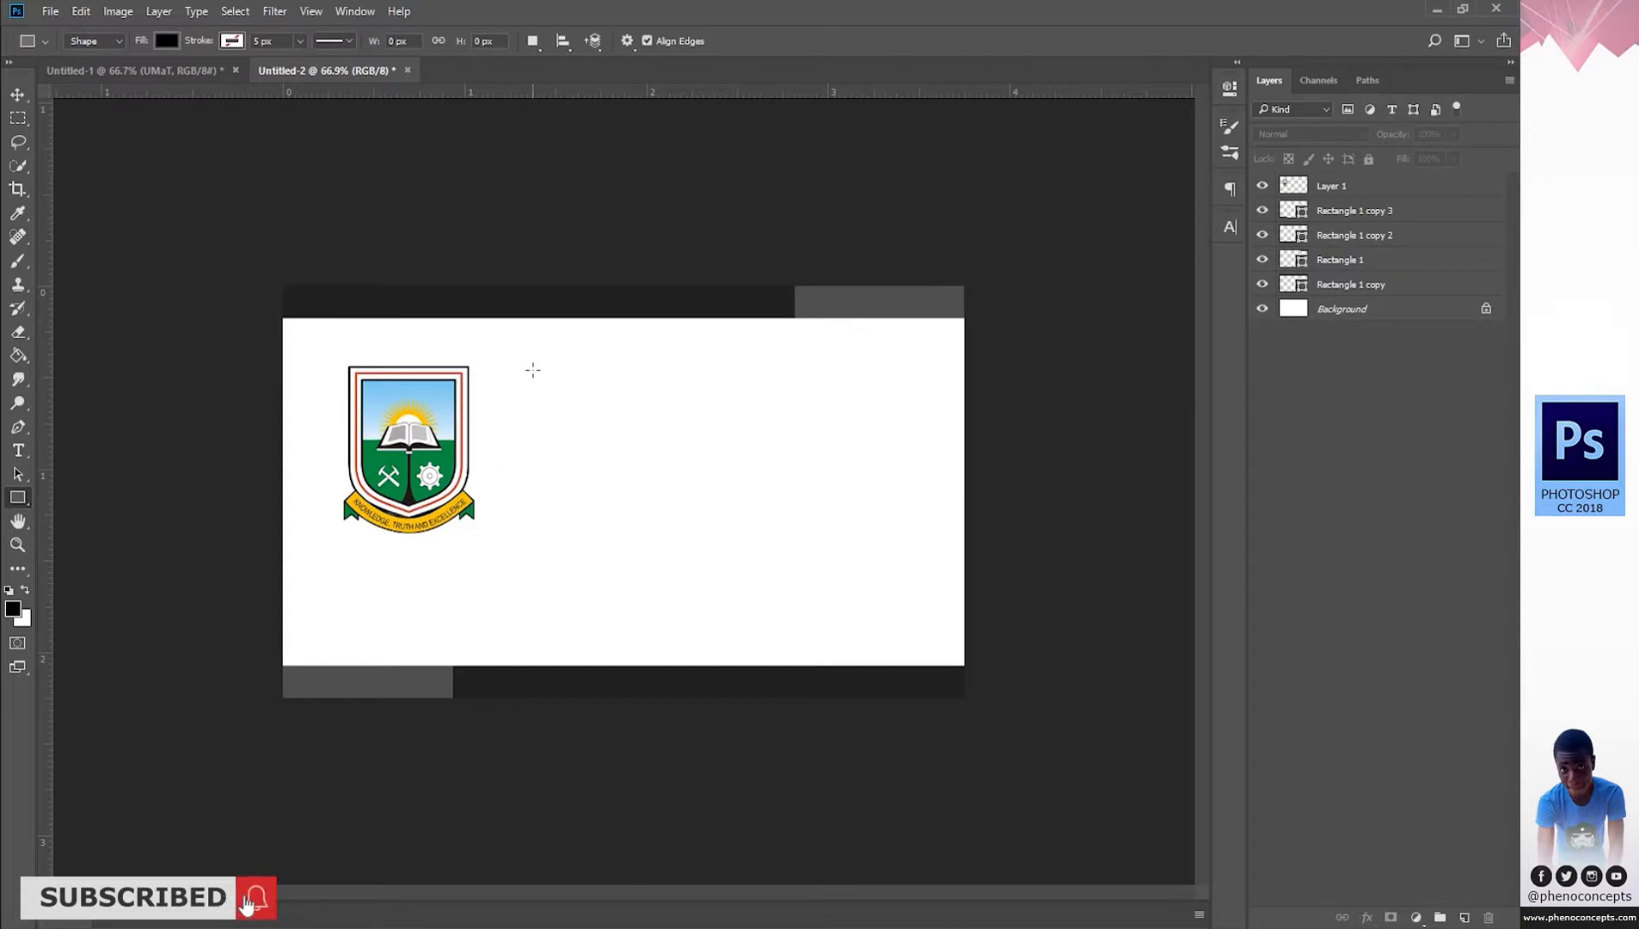
Draw a black vertical divider line with the Line tool just right of the crest, at 100% zoom.
right_click(17, 498)
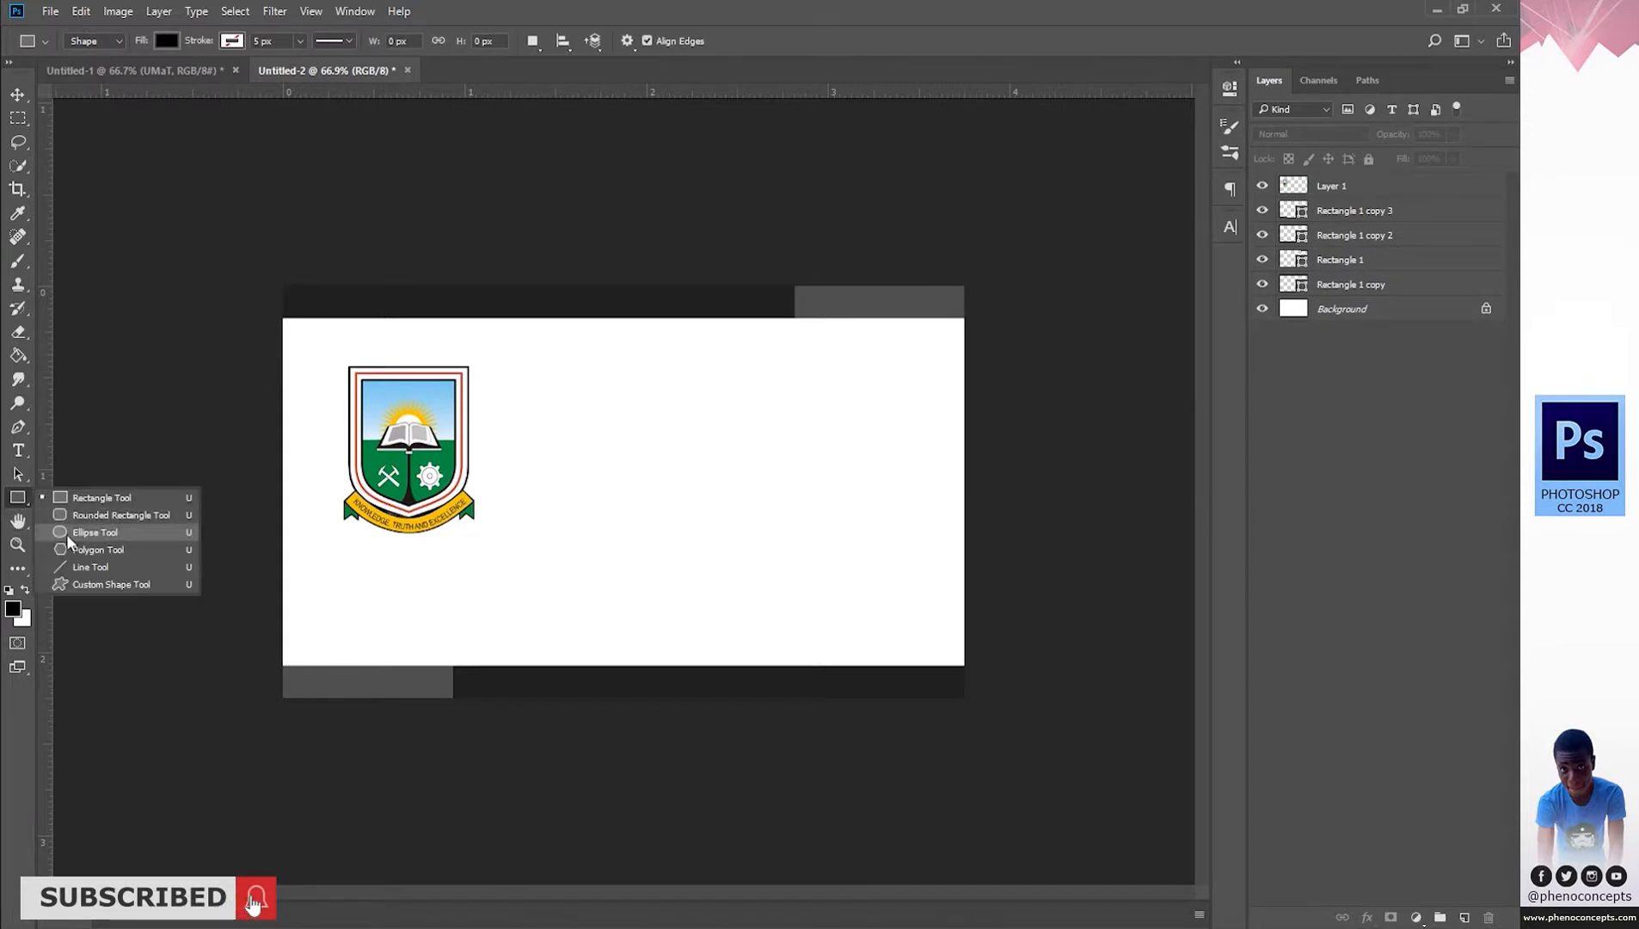
left_click(72, 568)
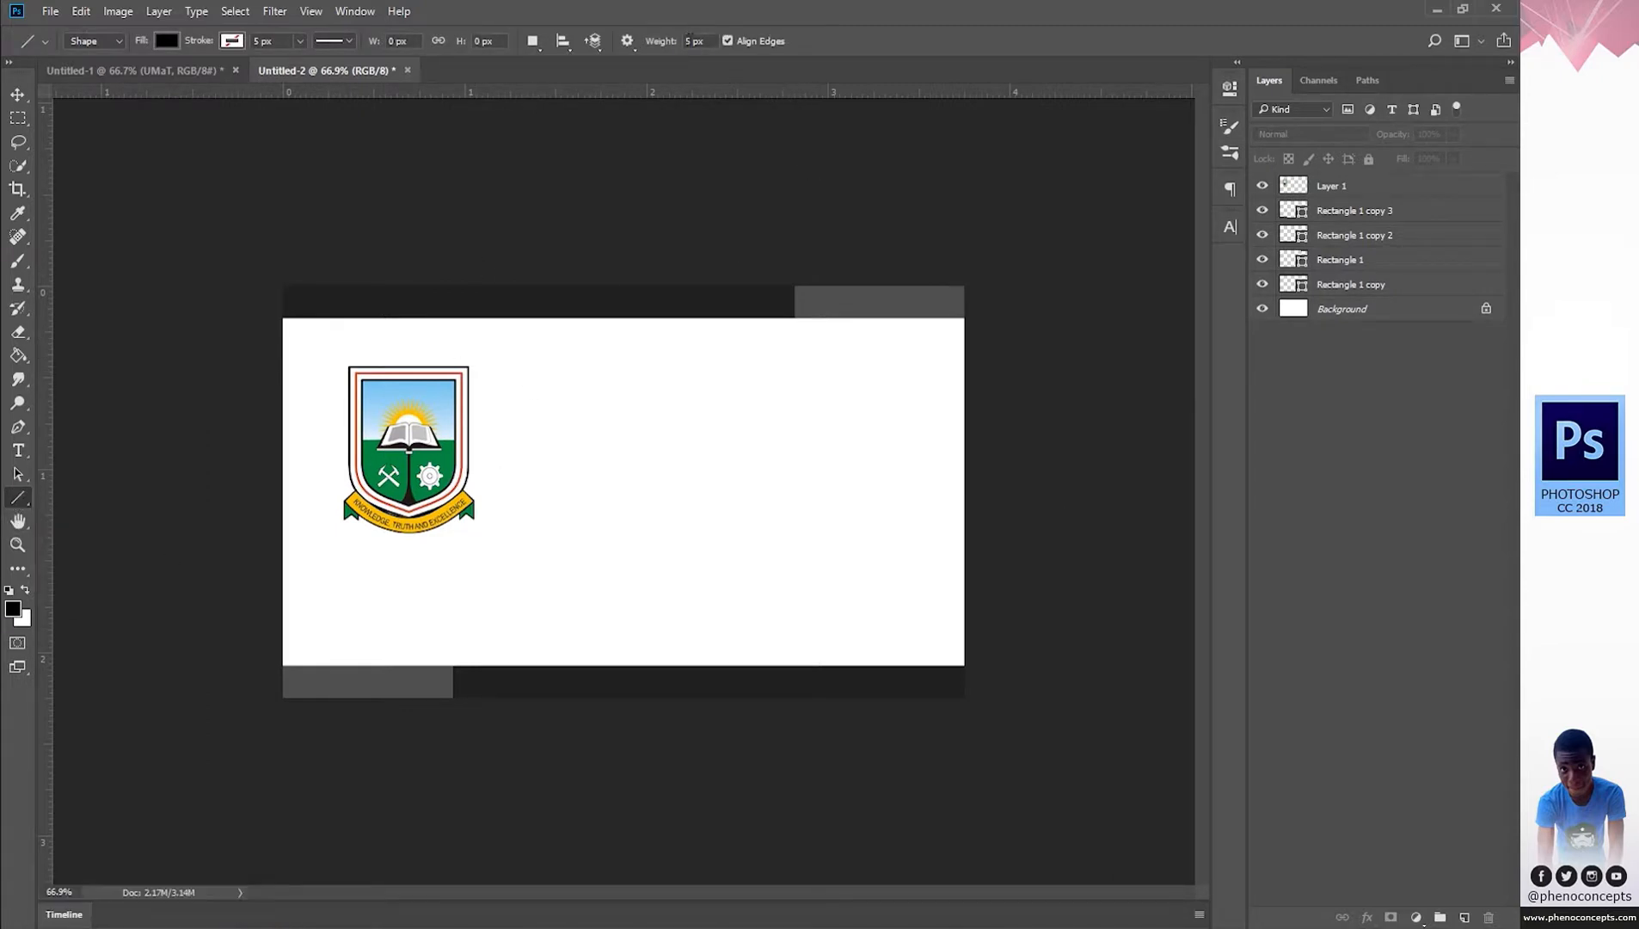
key("z")
key("ctrl+1")
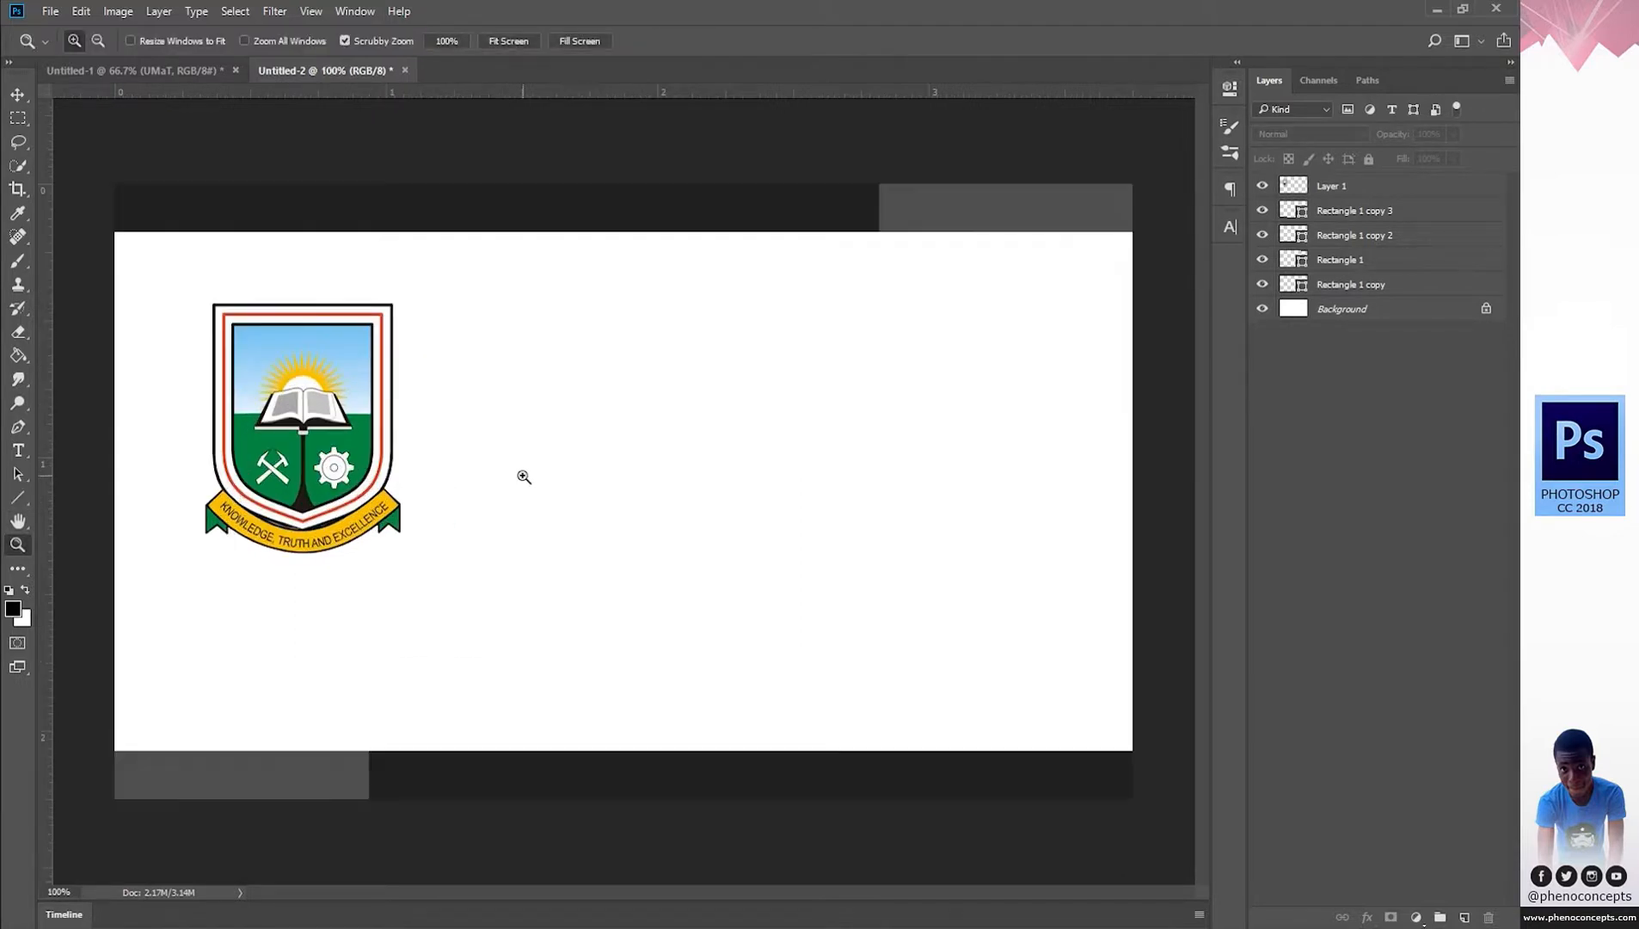
key("u")
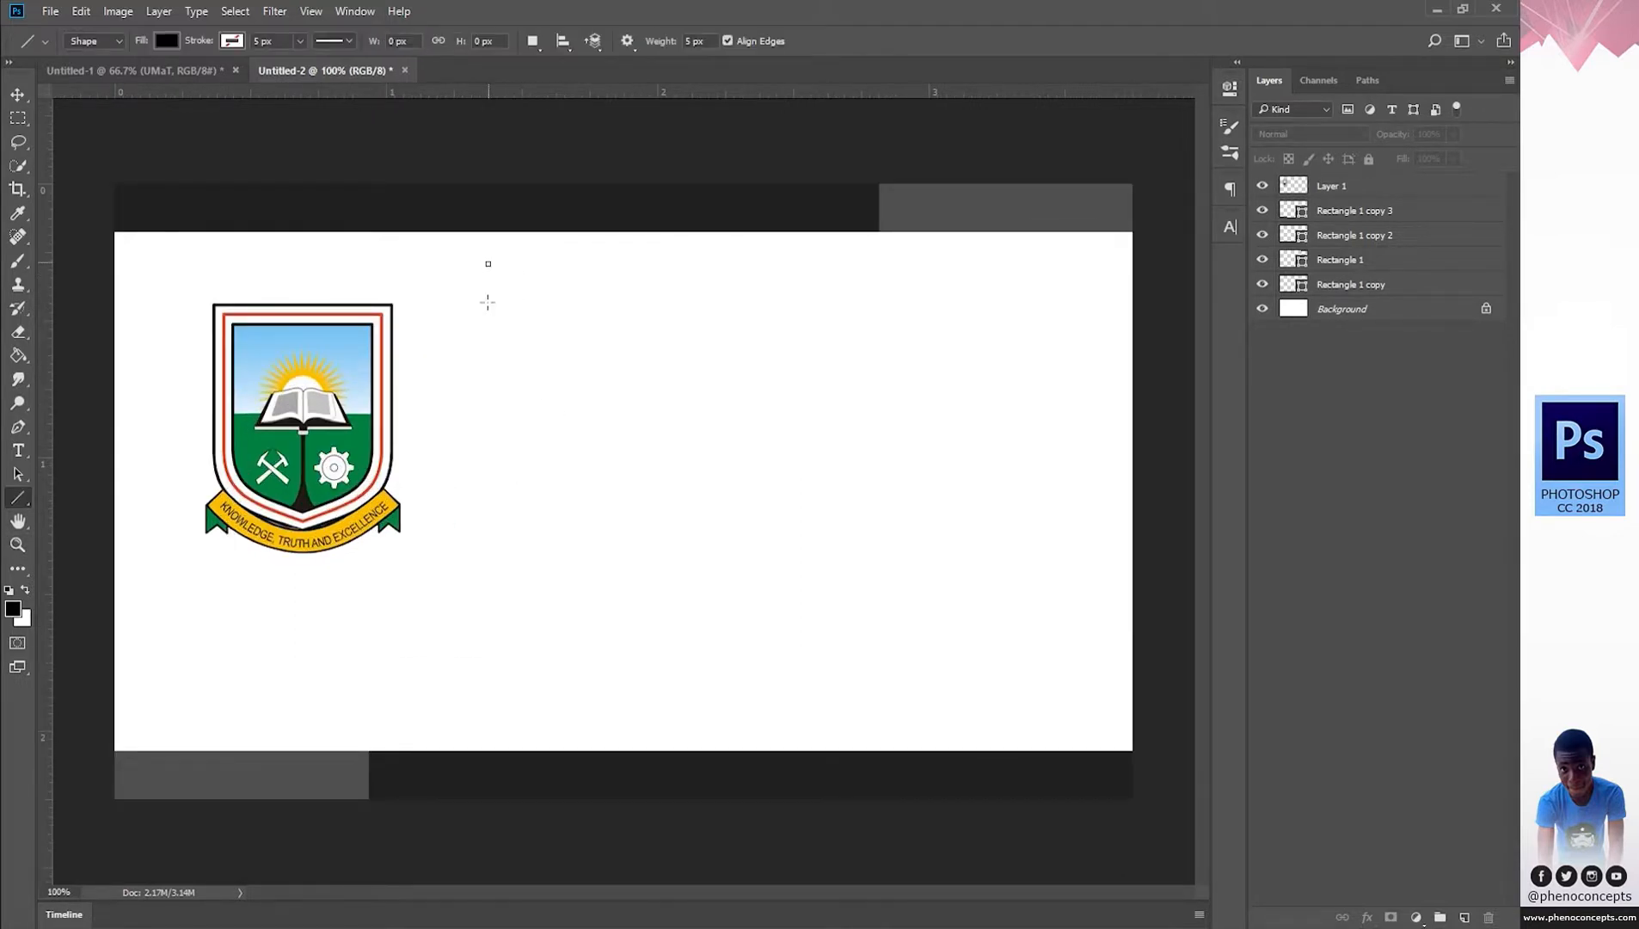
mouse_move(486, 301)
left_mouse_down()
mouse_move(488, 666)
mouse_move(467, 197)
mouse_move(485, 716)
mouse_move(488, 247)
mouse_move(496, 271)
left_mouse_up()
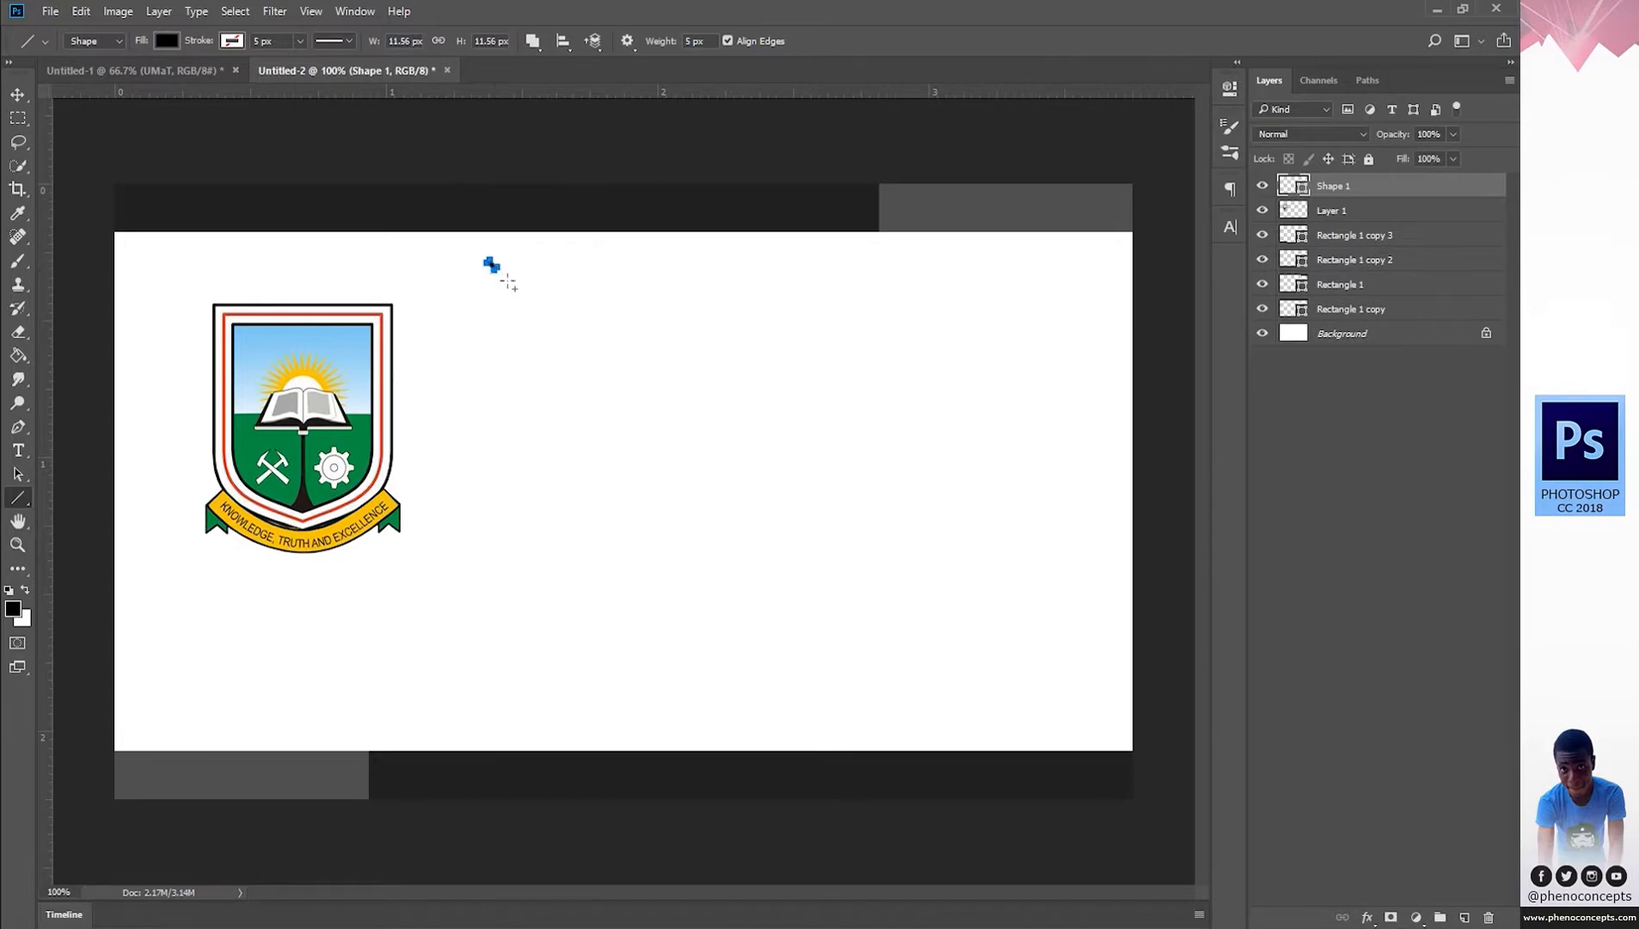
key("ctrl+z")
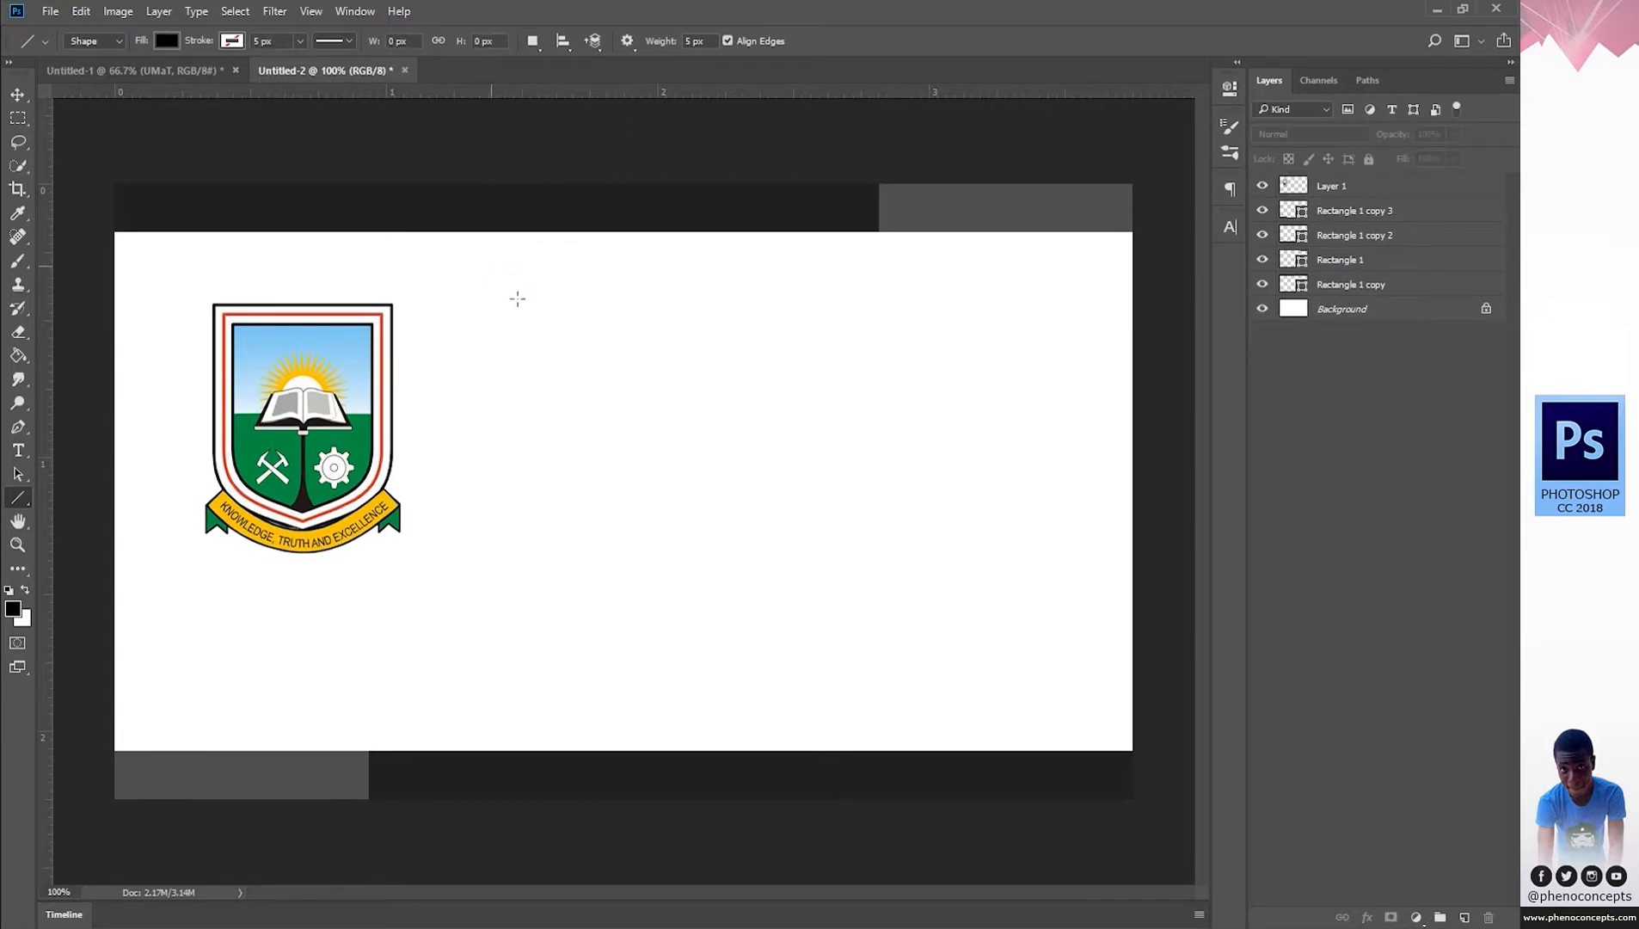
mouse_move(491, 266)
left_mouse_down()
mouse_move(841, 550)
mouse_move(662, 417)
mouse_move(733, 507)
mouse_move(727, 488)
mouse_move(666, 542)
mouse_move(750, 685)
mouse_move(930, 391)
left_mouse_up()
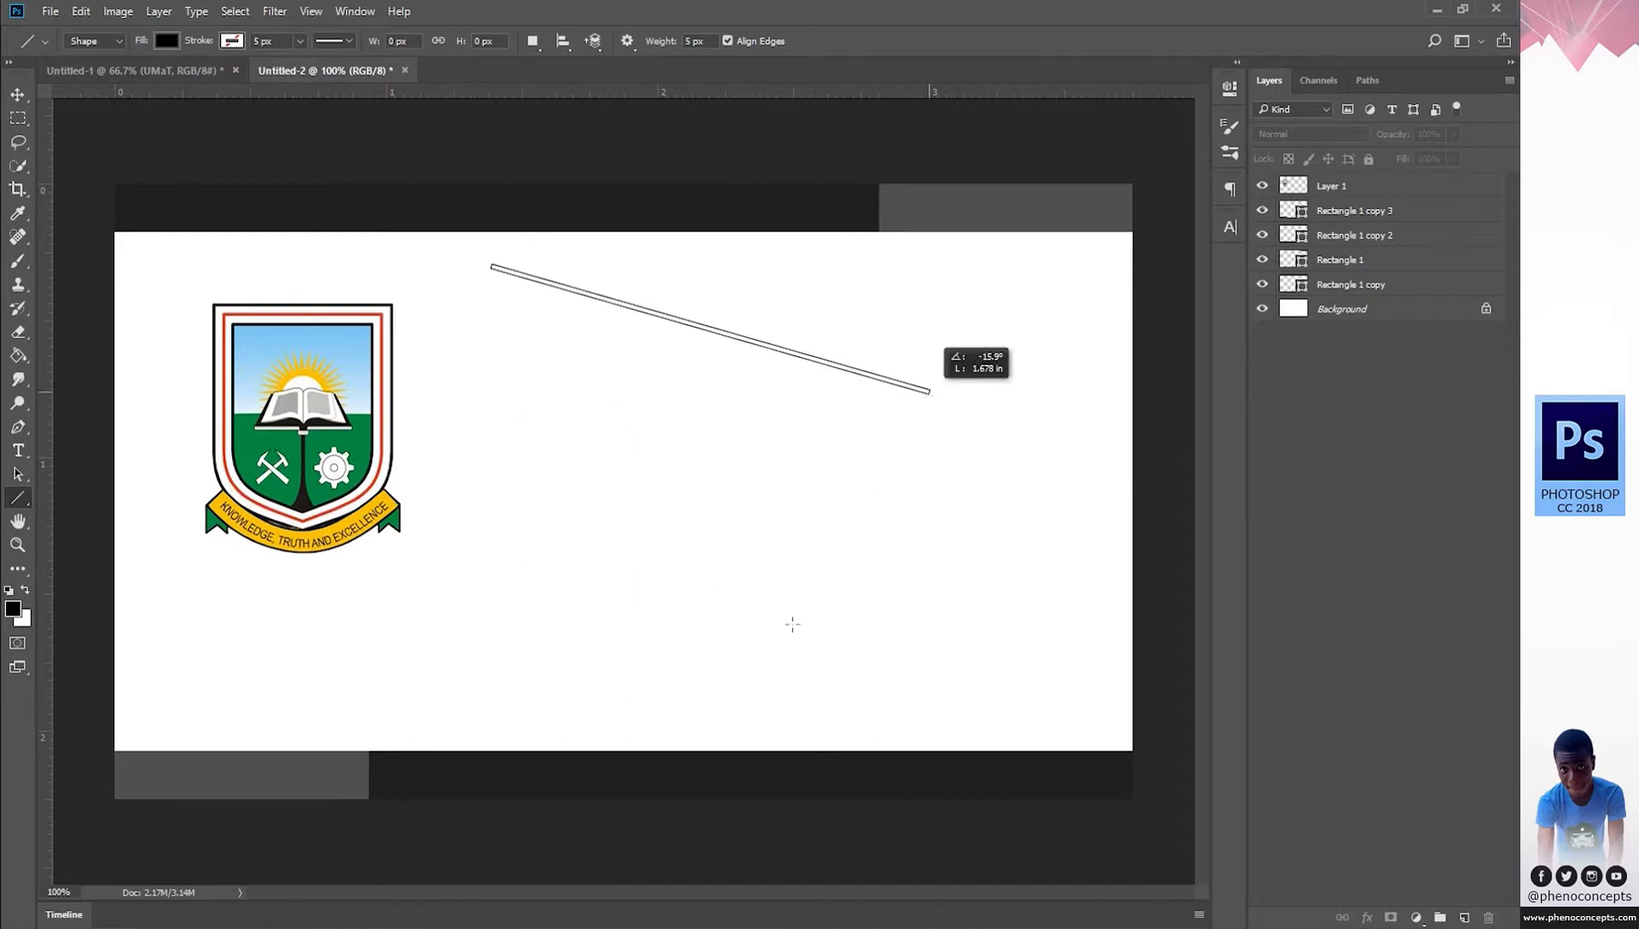
left_click_drag(792, 623, 522, 701)
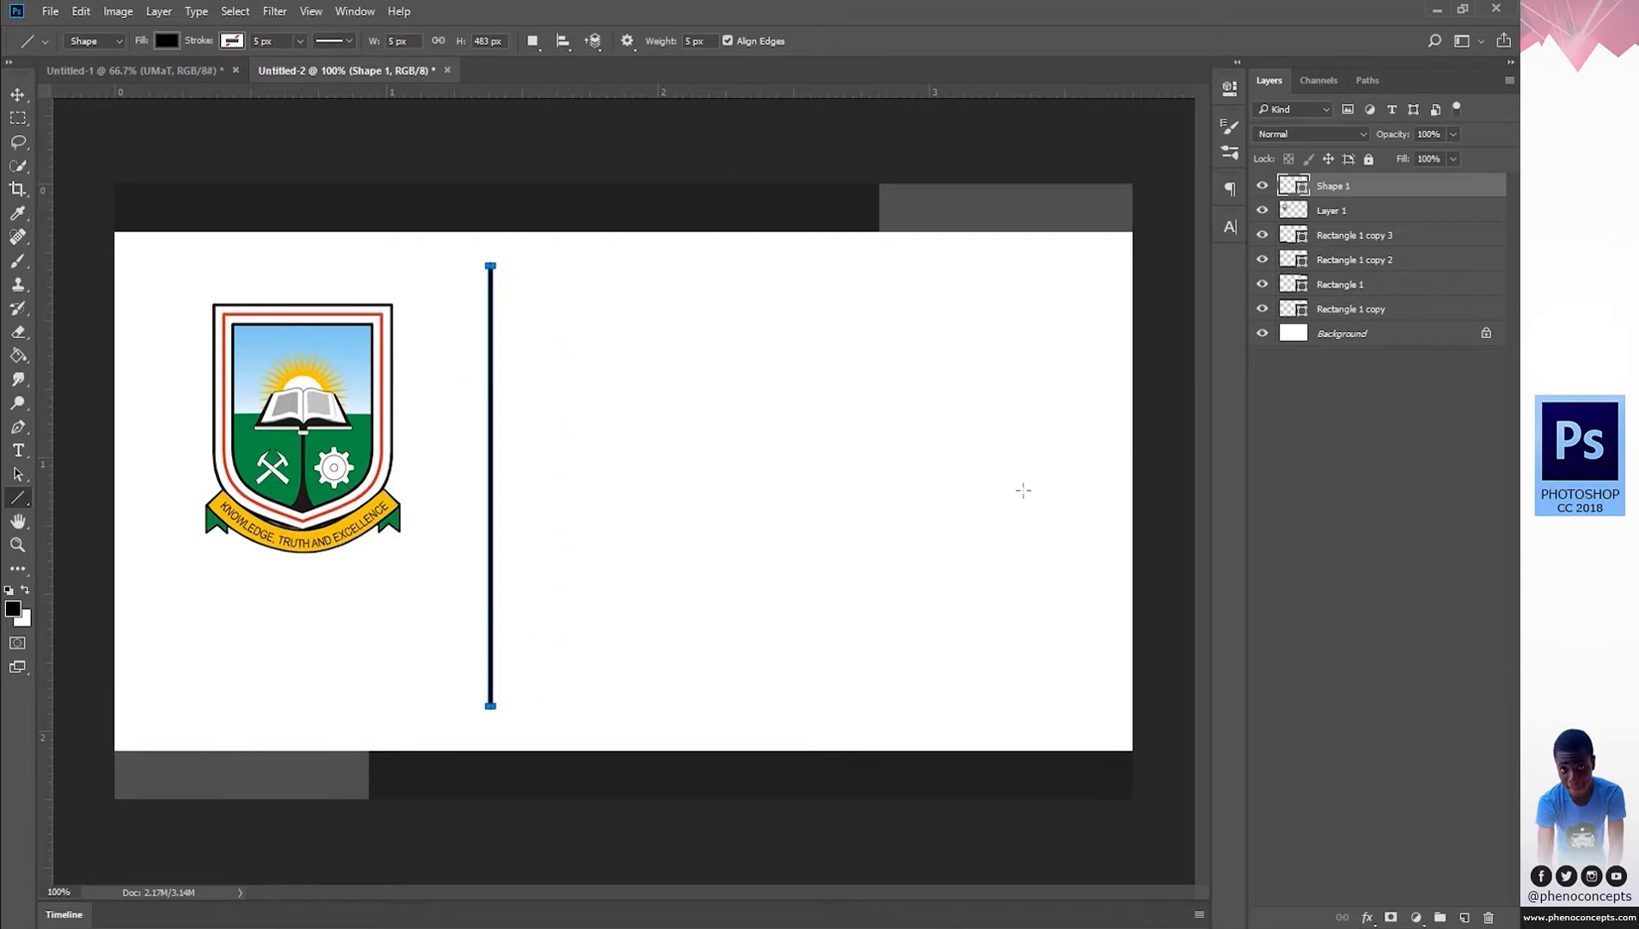
key("z")
left_click(1380, 458)
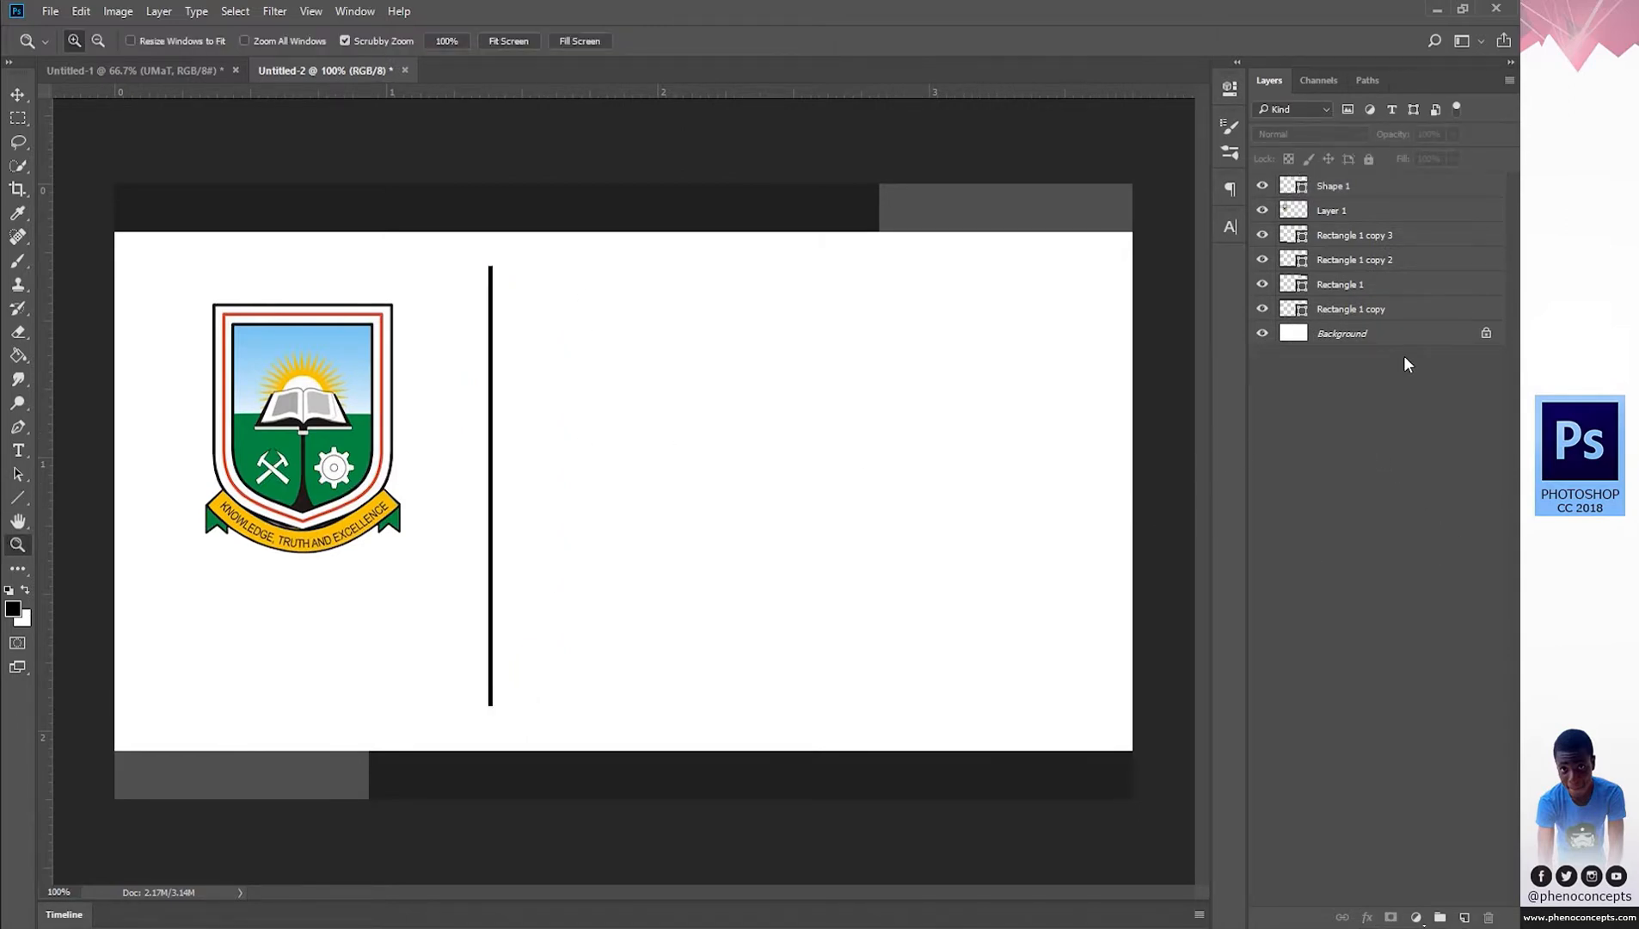
Group all six card layers, Shape 1 through Rectangle 1 copy, into Group 1.
left_click(1395, 311)
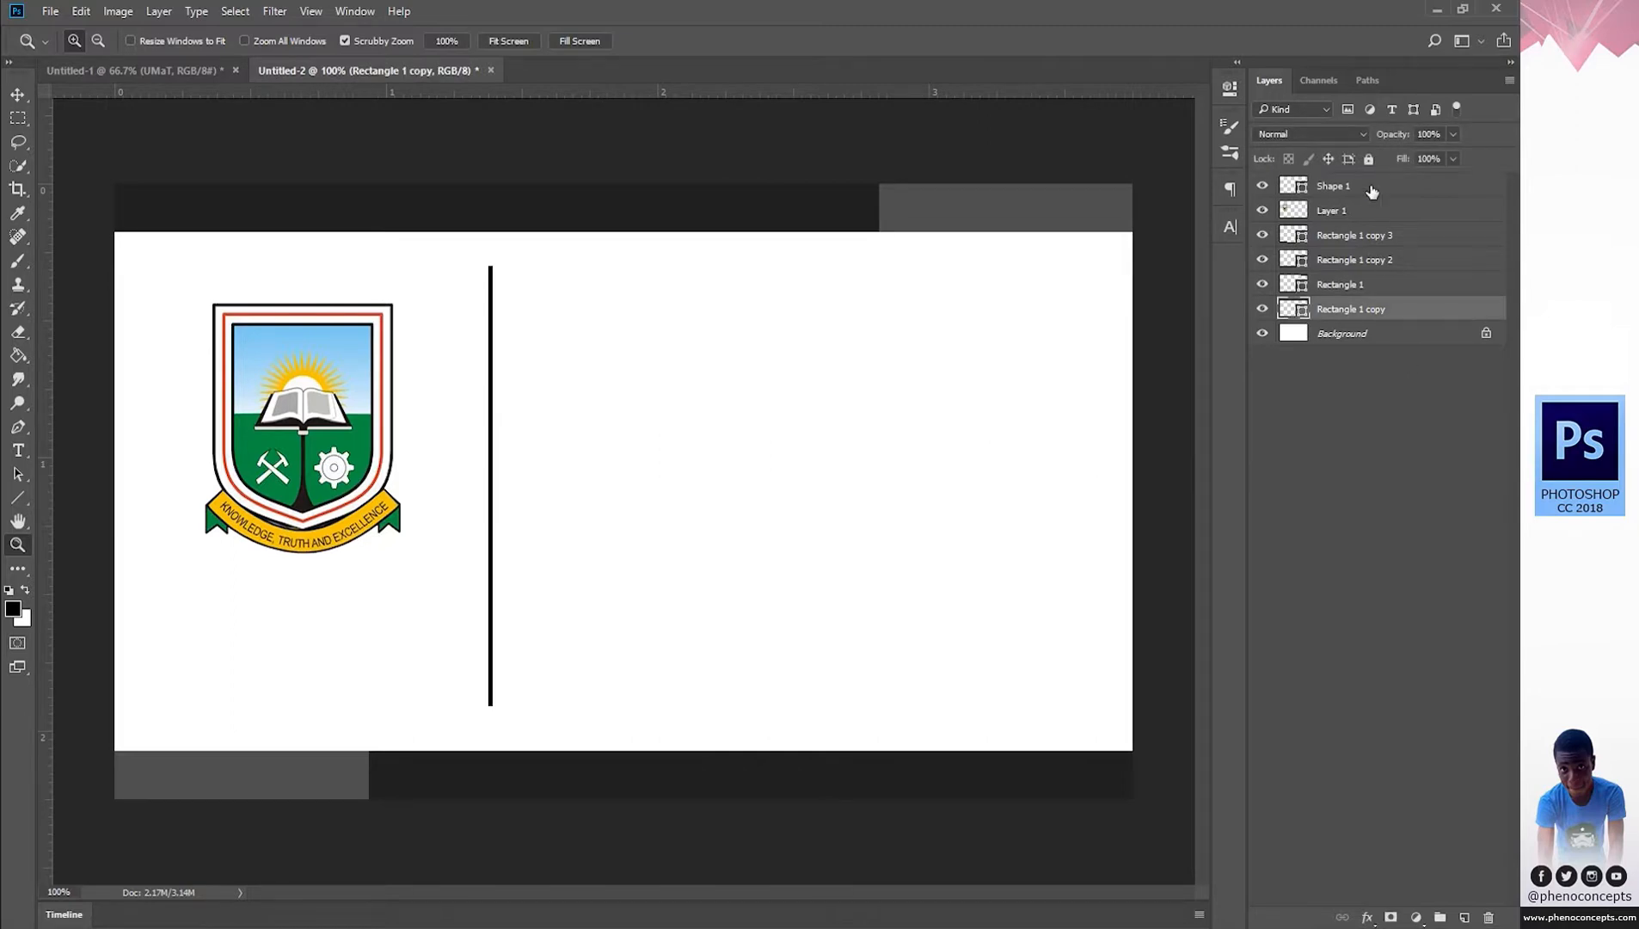
left_click(1373, 192, "shift")
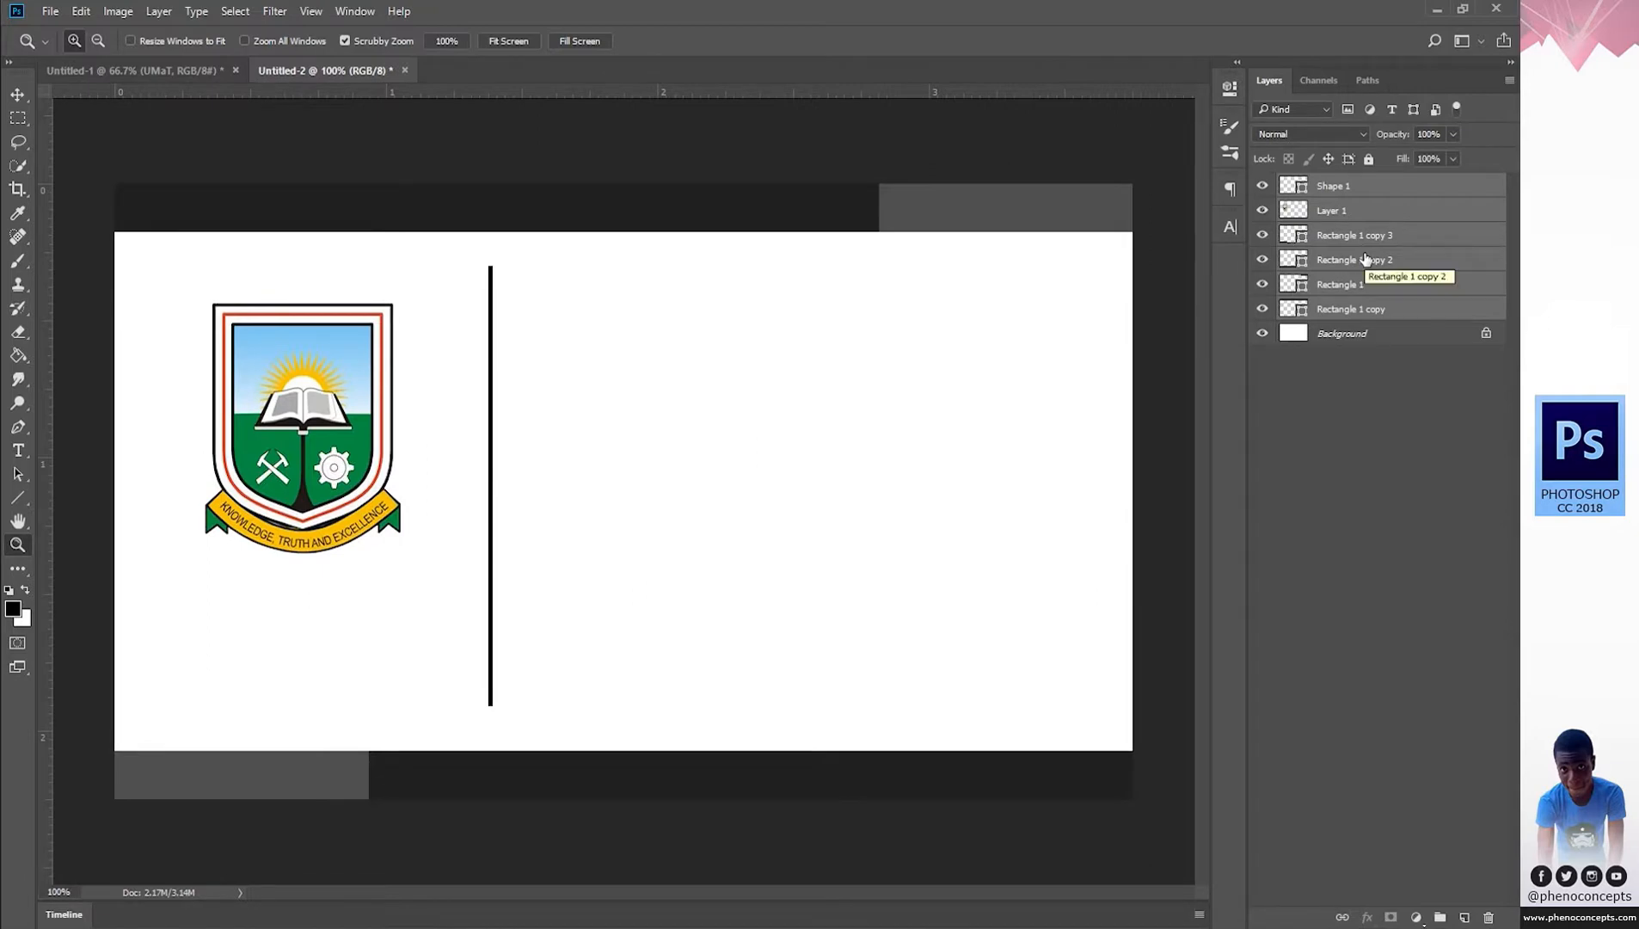
key("ctrl+g")
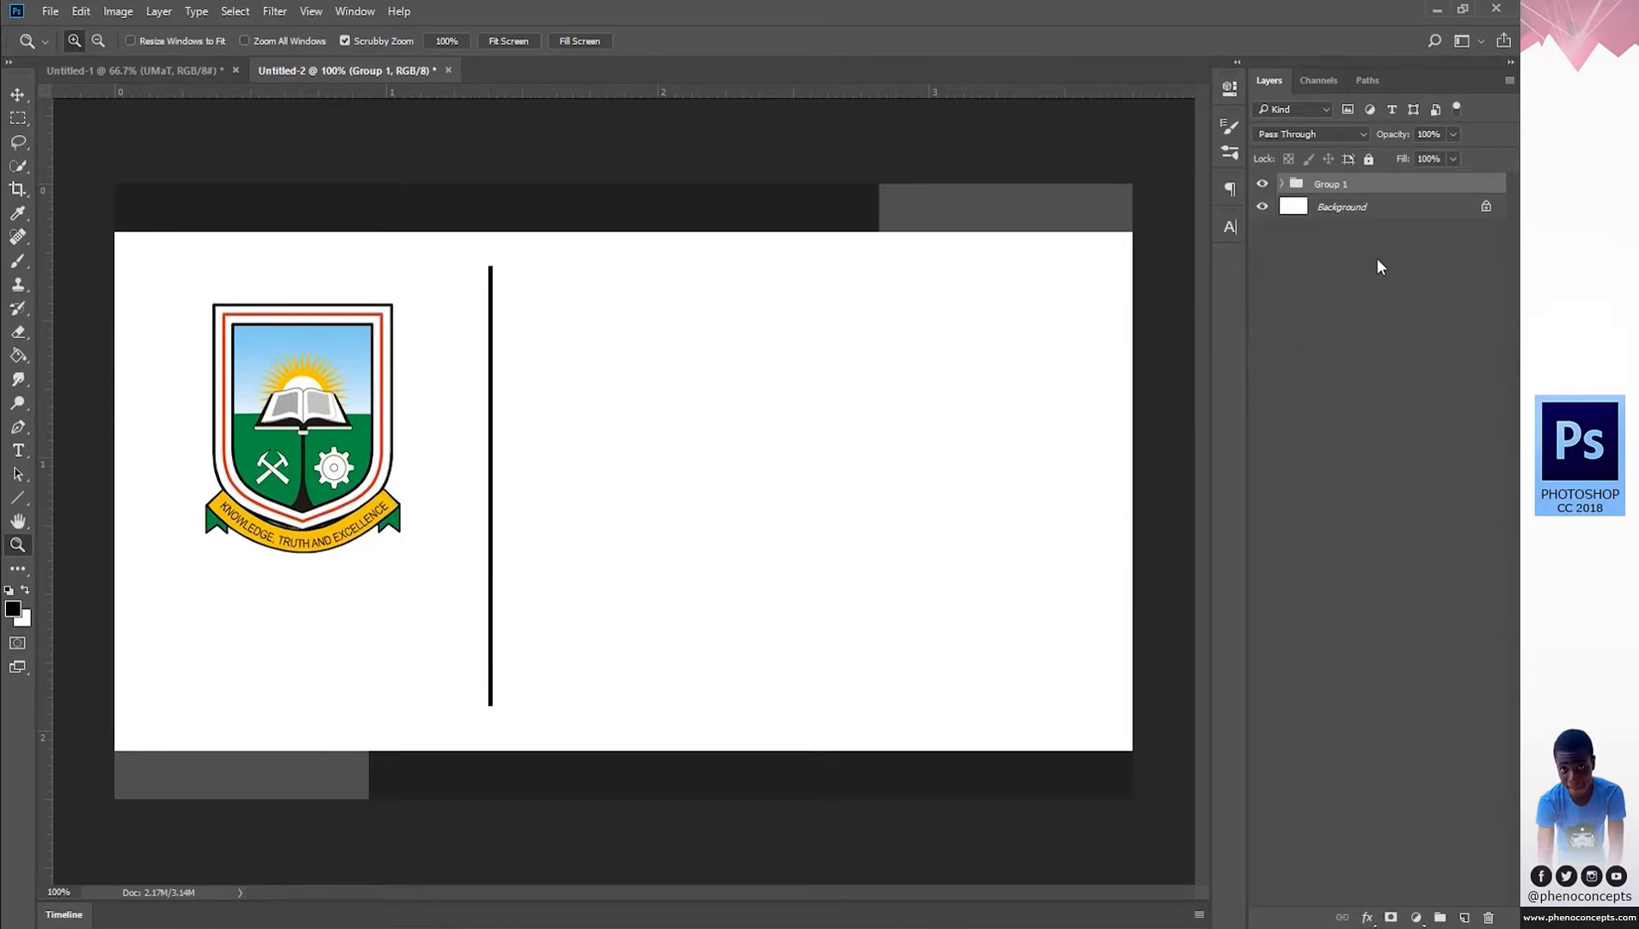
left_click(1365, 368)
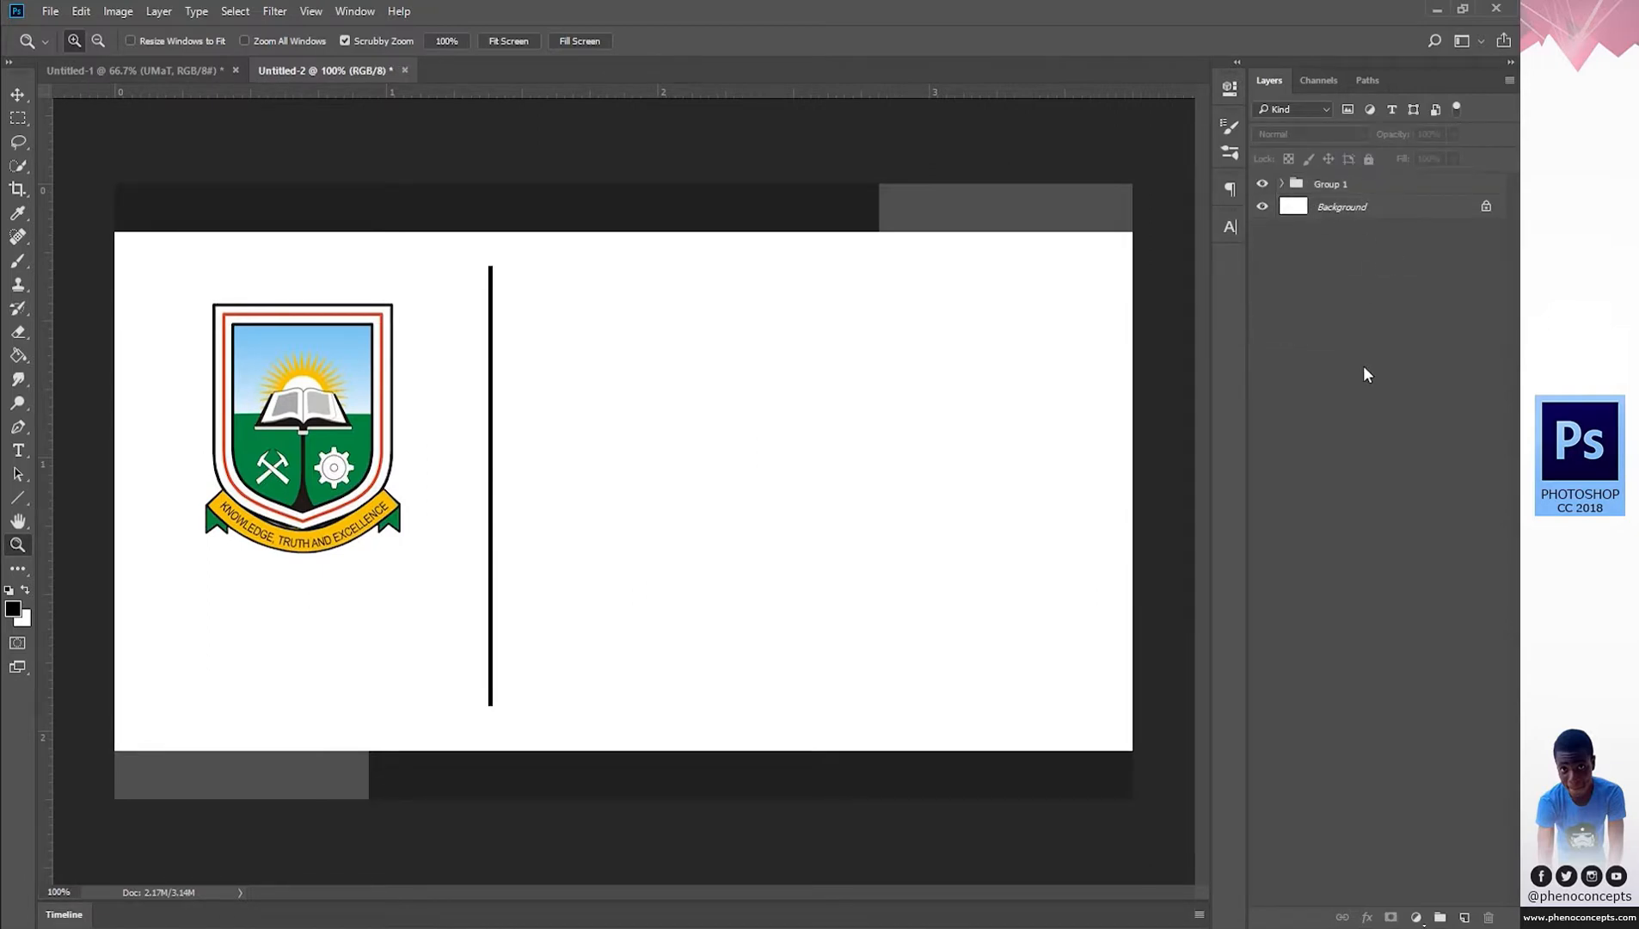
Add a new empty layer group named TEXTS.
left_click(1439, 917)
double_click(1331, 184)
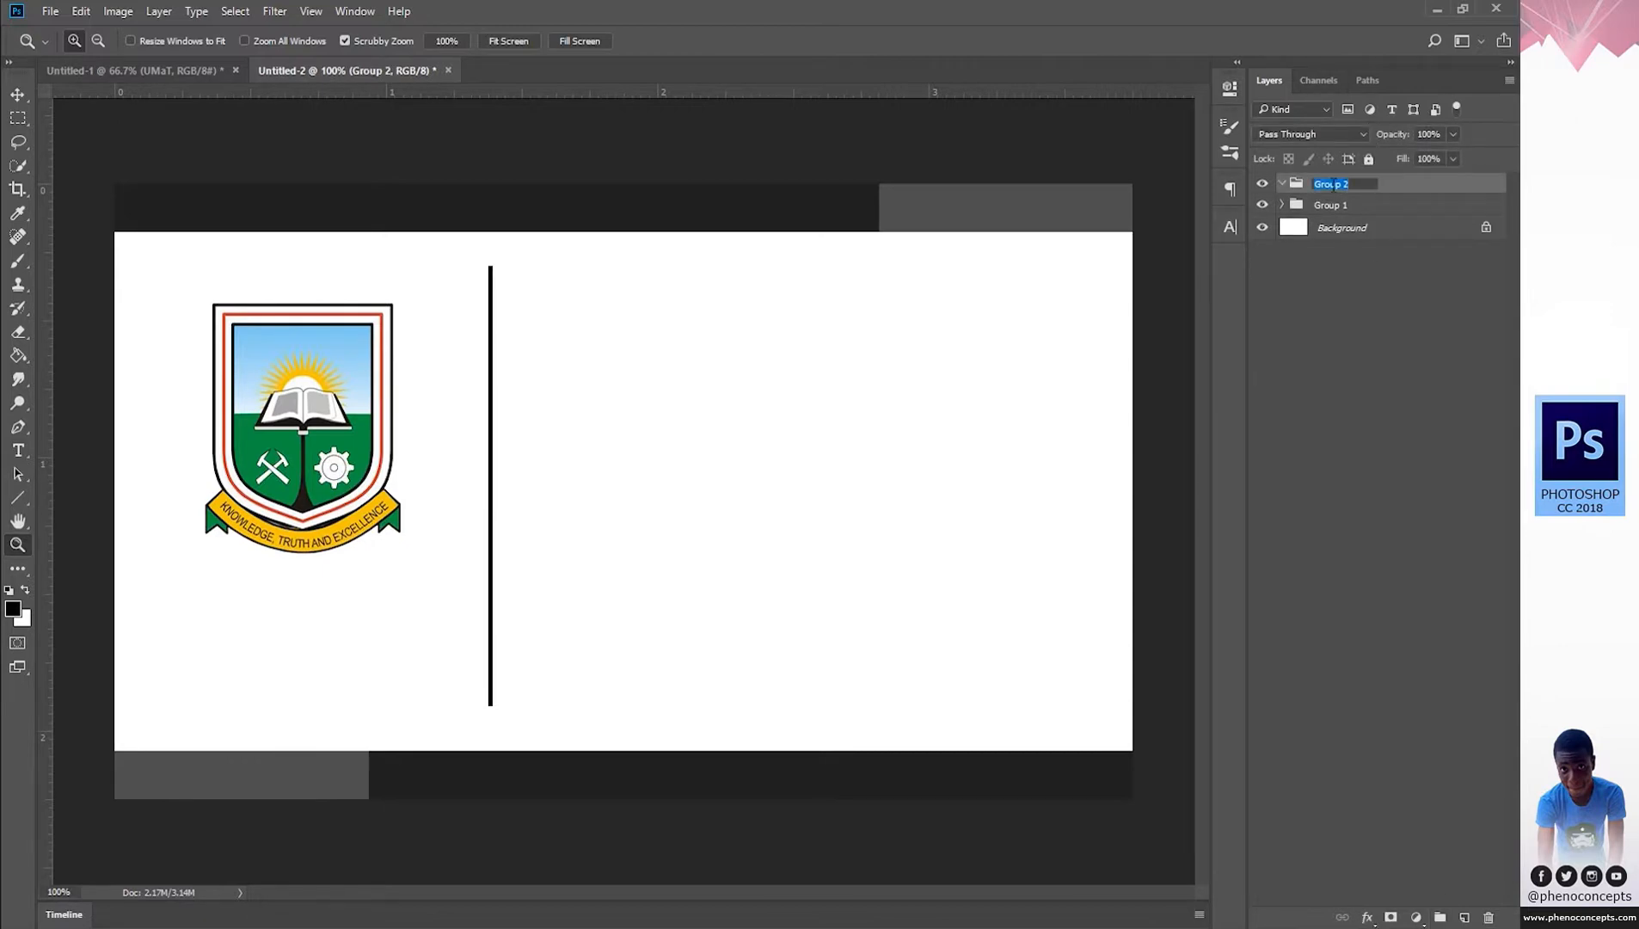
type("TEXTS")
key("Return")
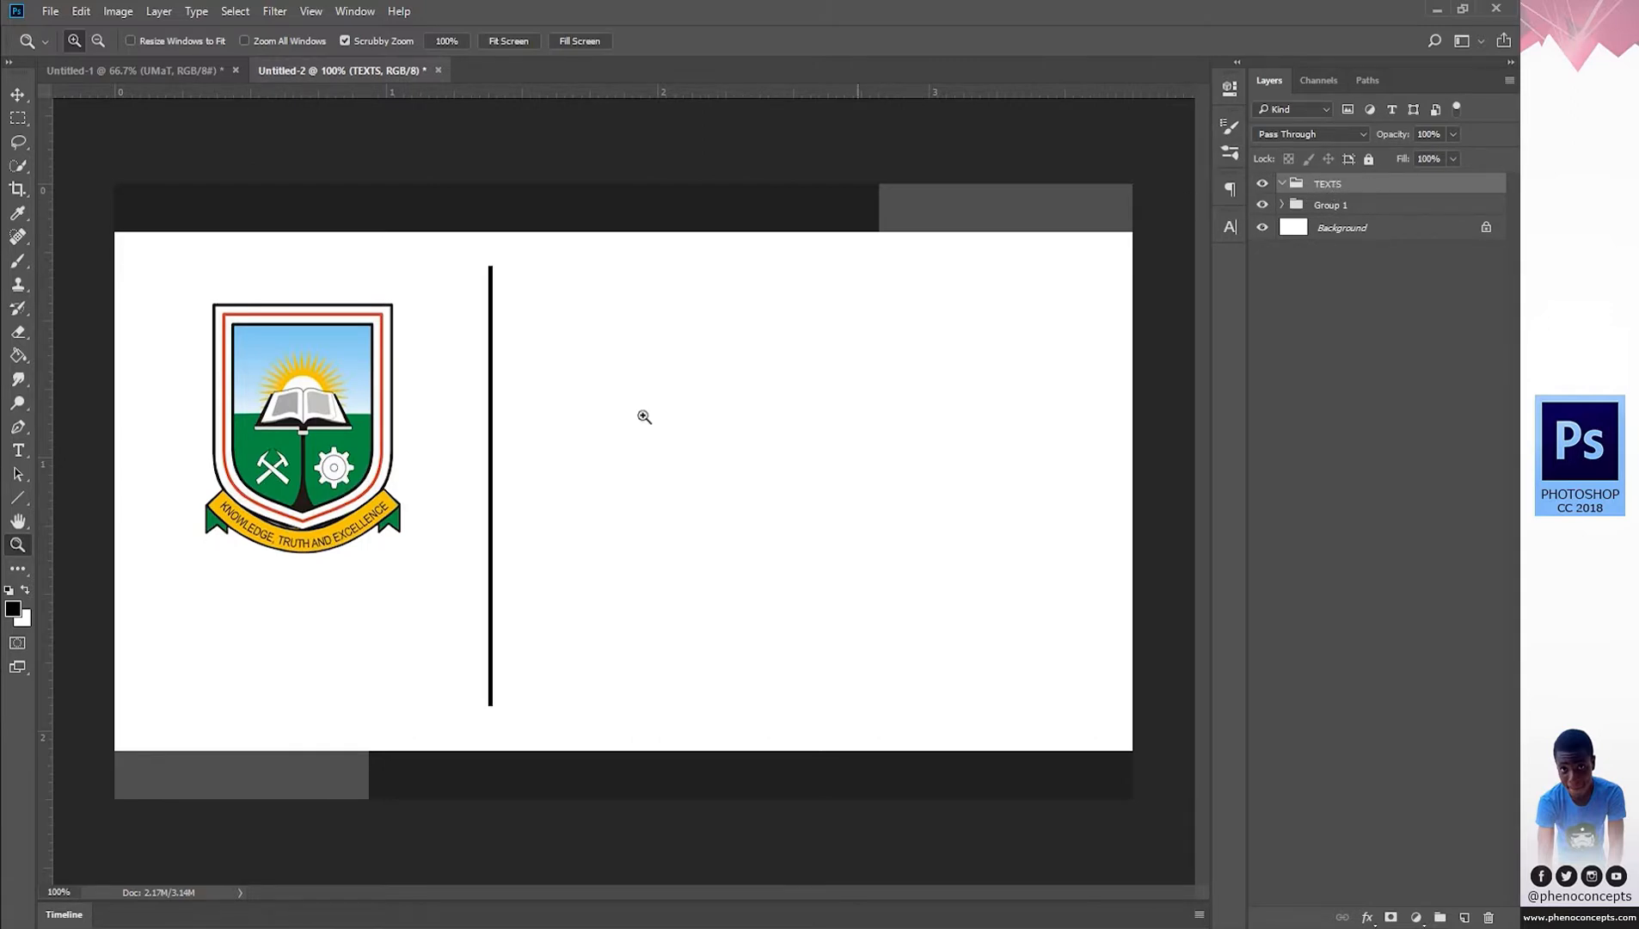
left_click(19, 450)
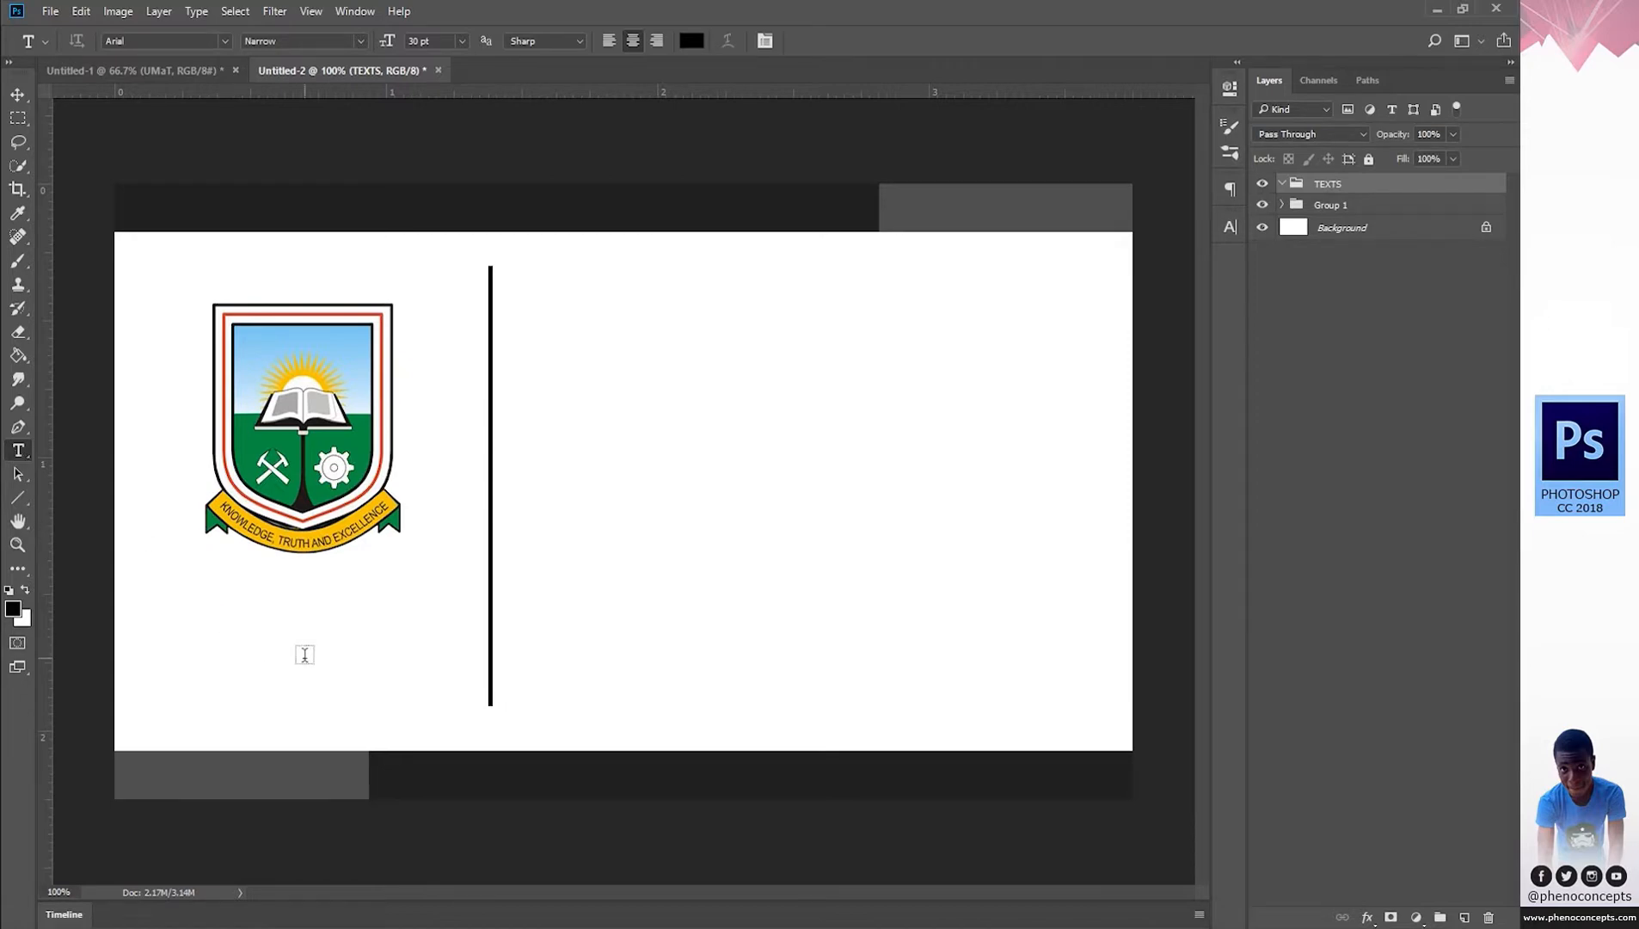
Cut the university name line from Notepad and paste it as text below the crest.
left_click(1018, 927)
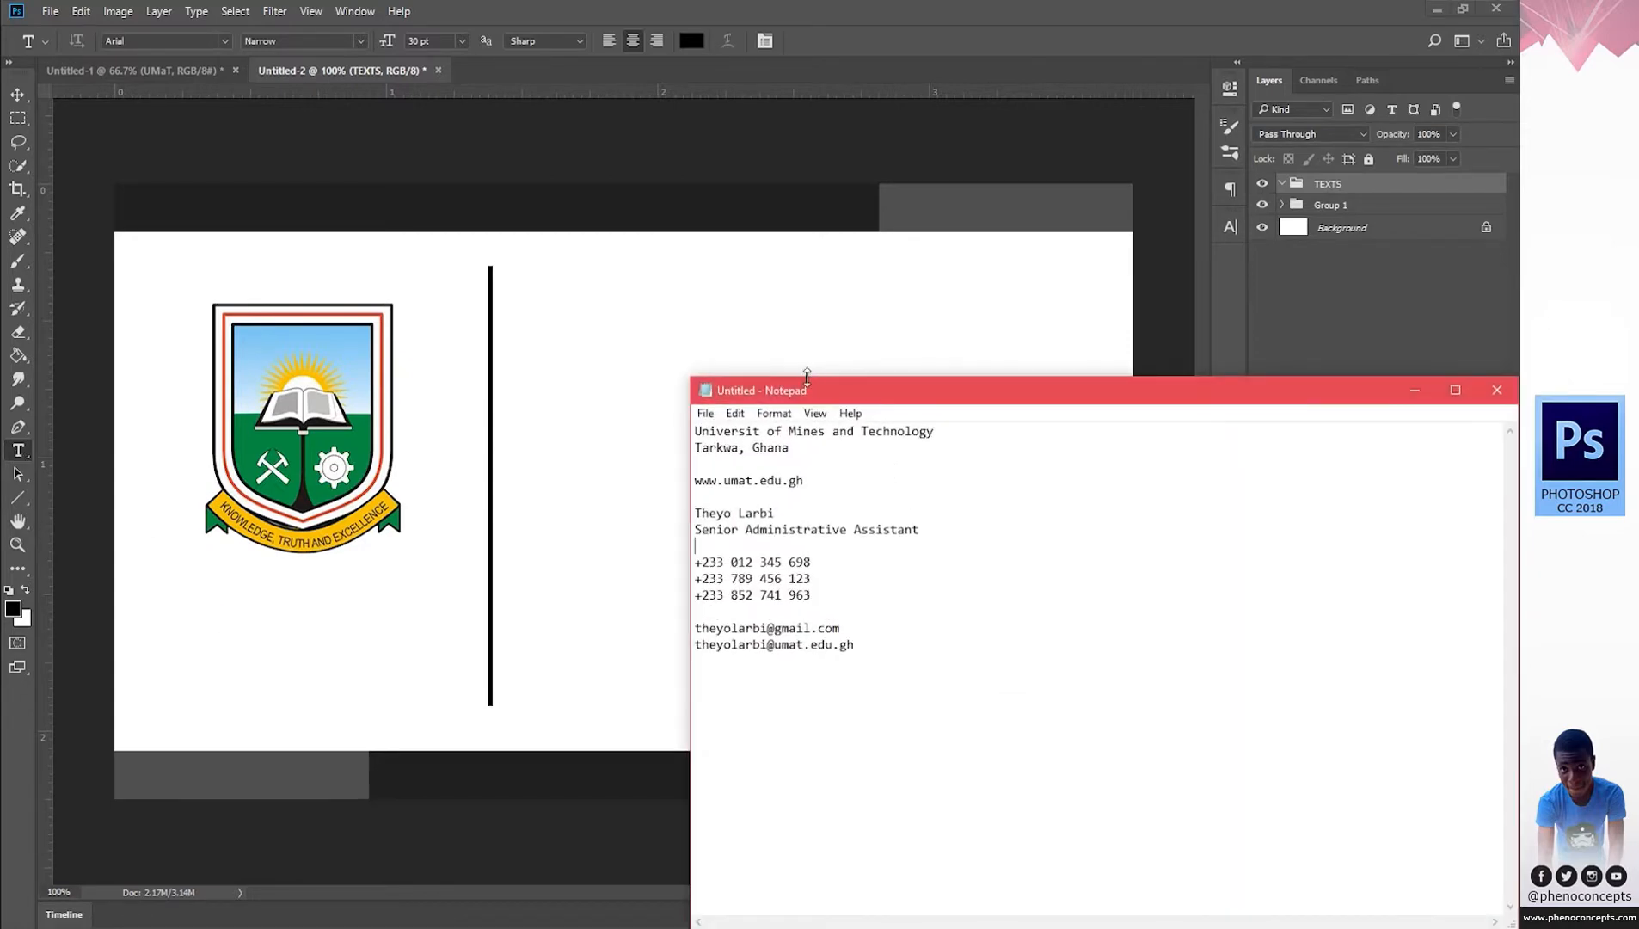
left_click_drag(934, 432, 313, 436)
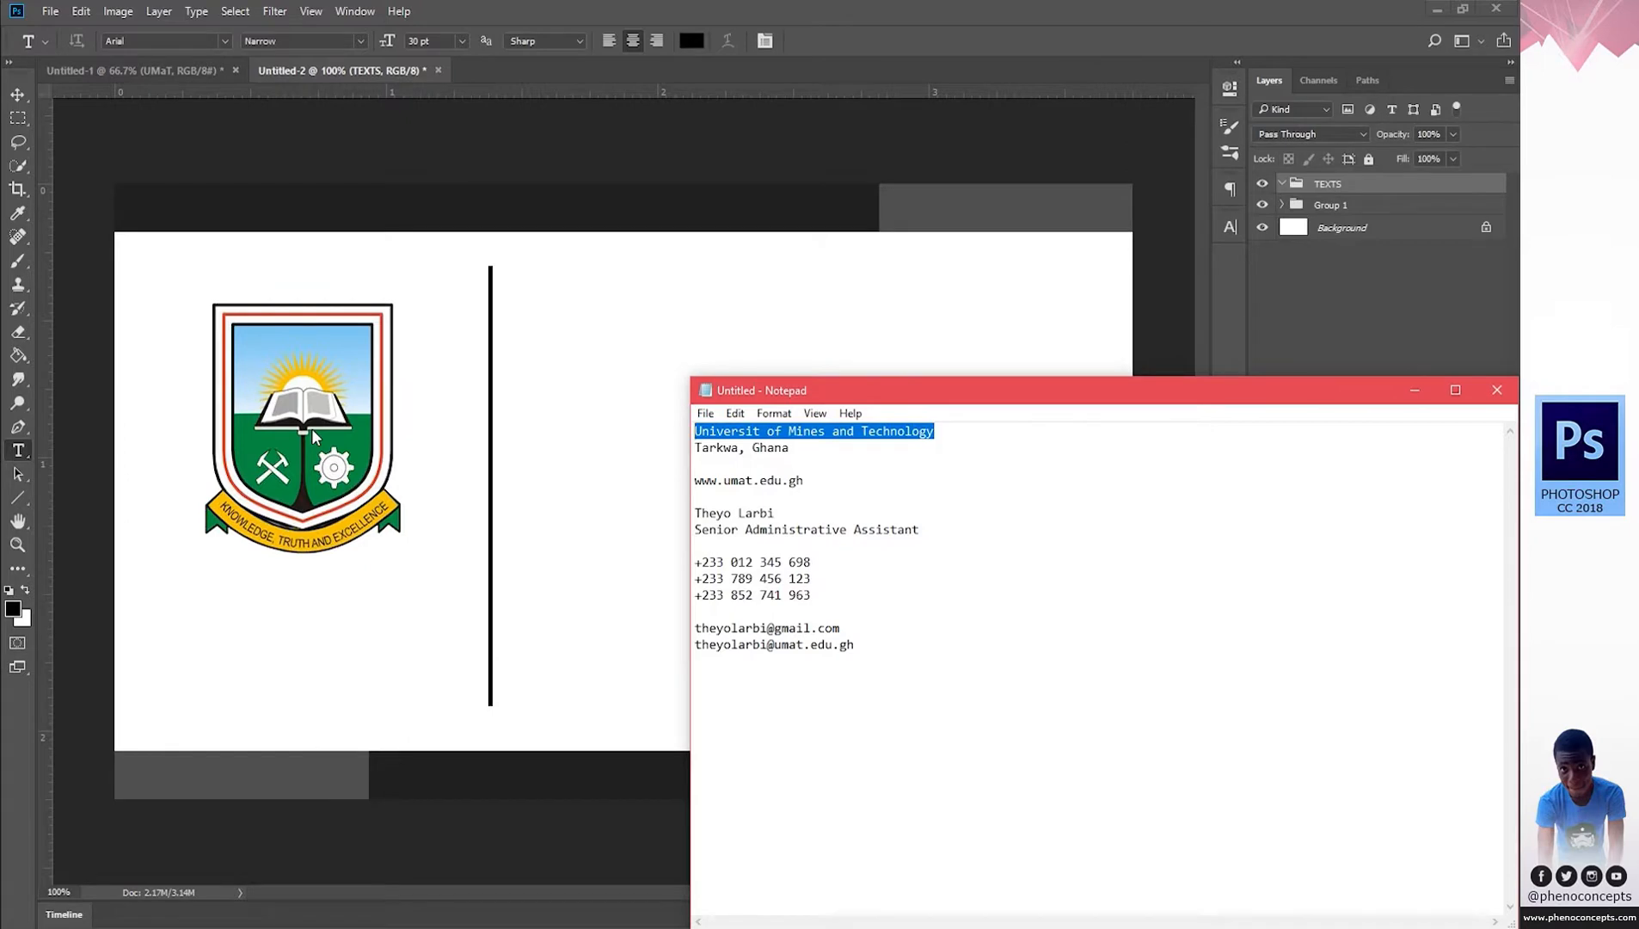
key("ctrl+x")
left_click(1019, 927)
left_click(309, 651)
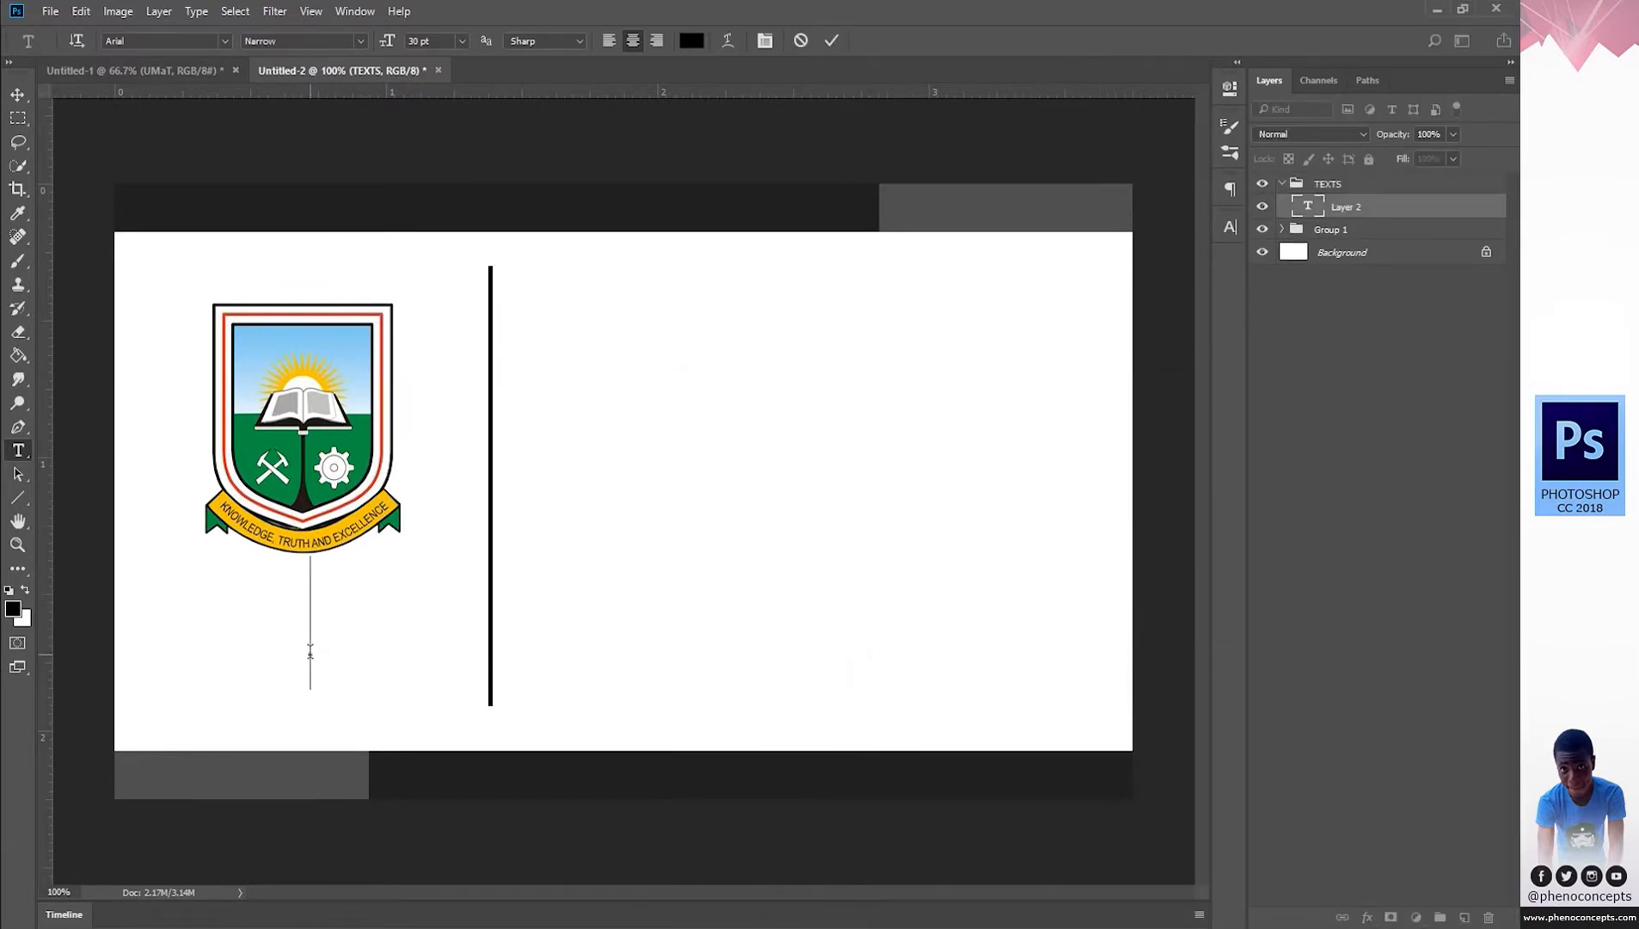
key("ctrl+v")
Set the text to 8 pt, correct the spelling of 'University', and open Character settings.
key("ctrl+a")
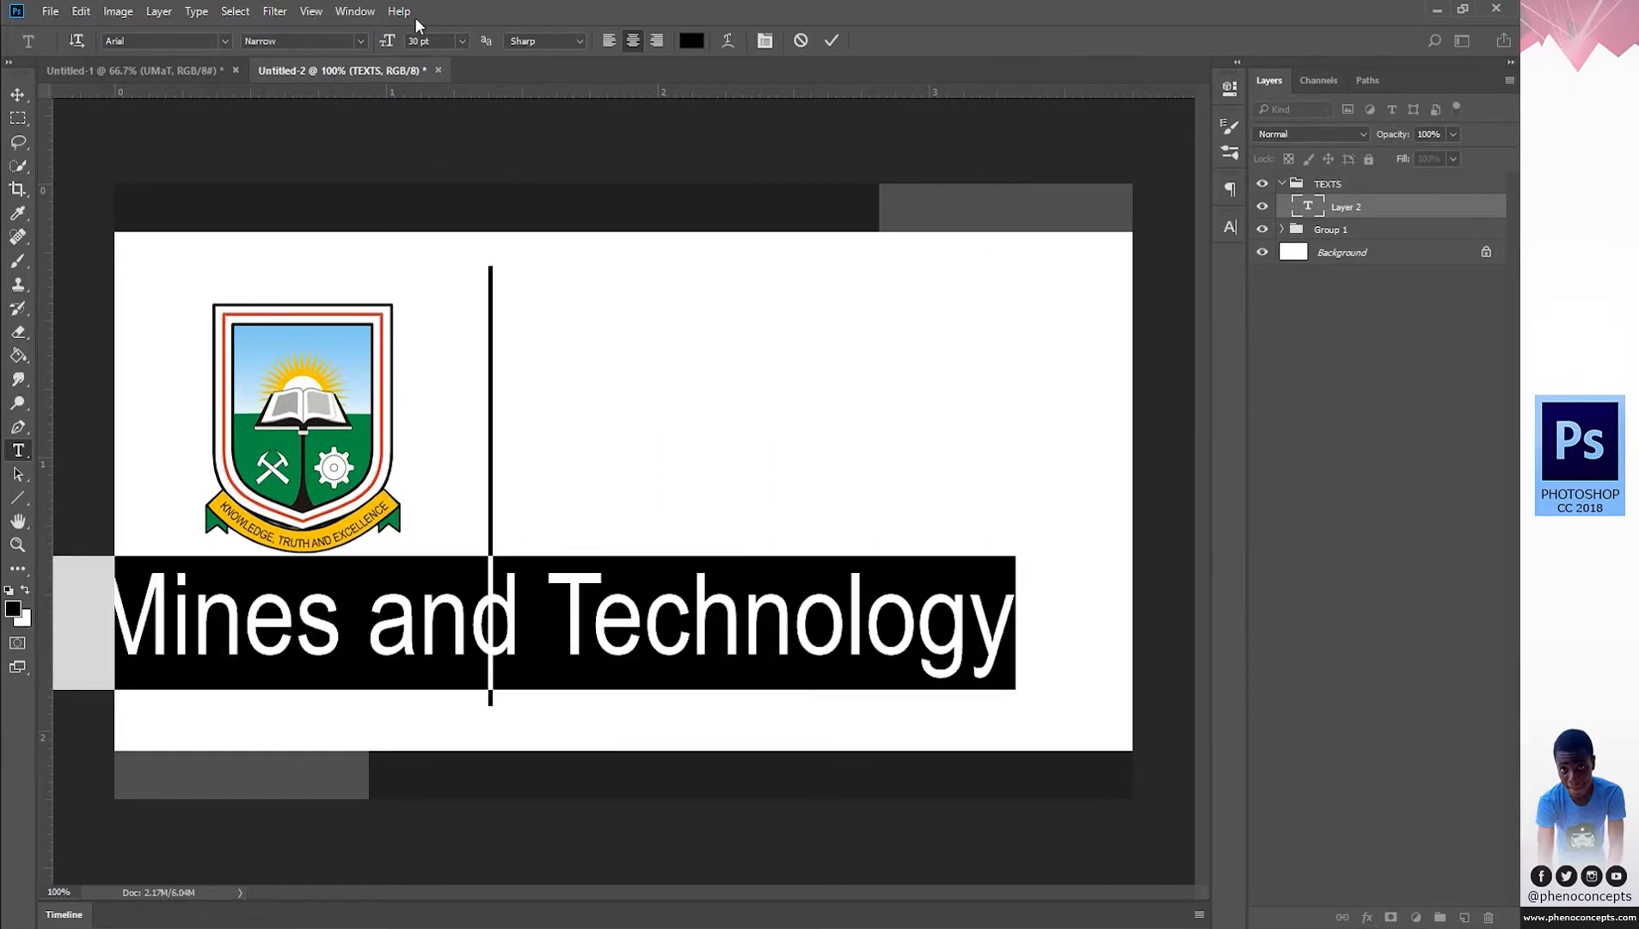
left_click(460, 42)
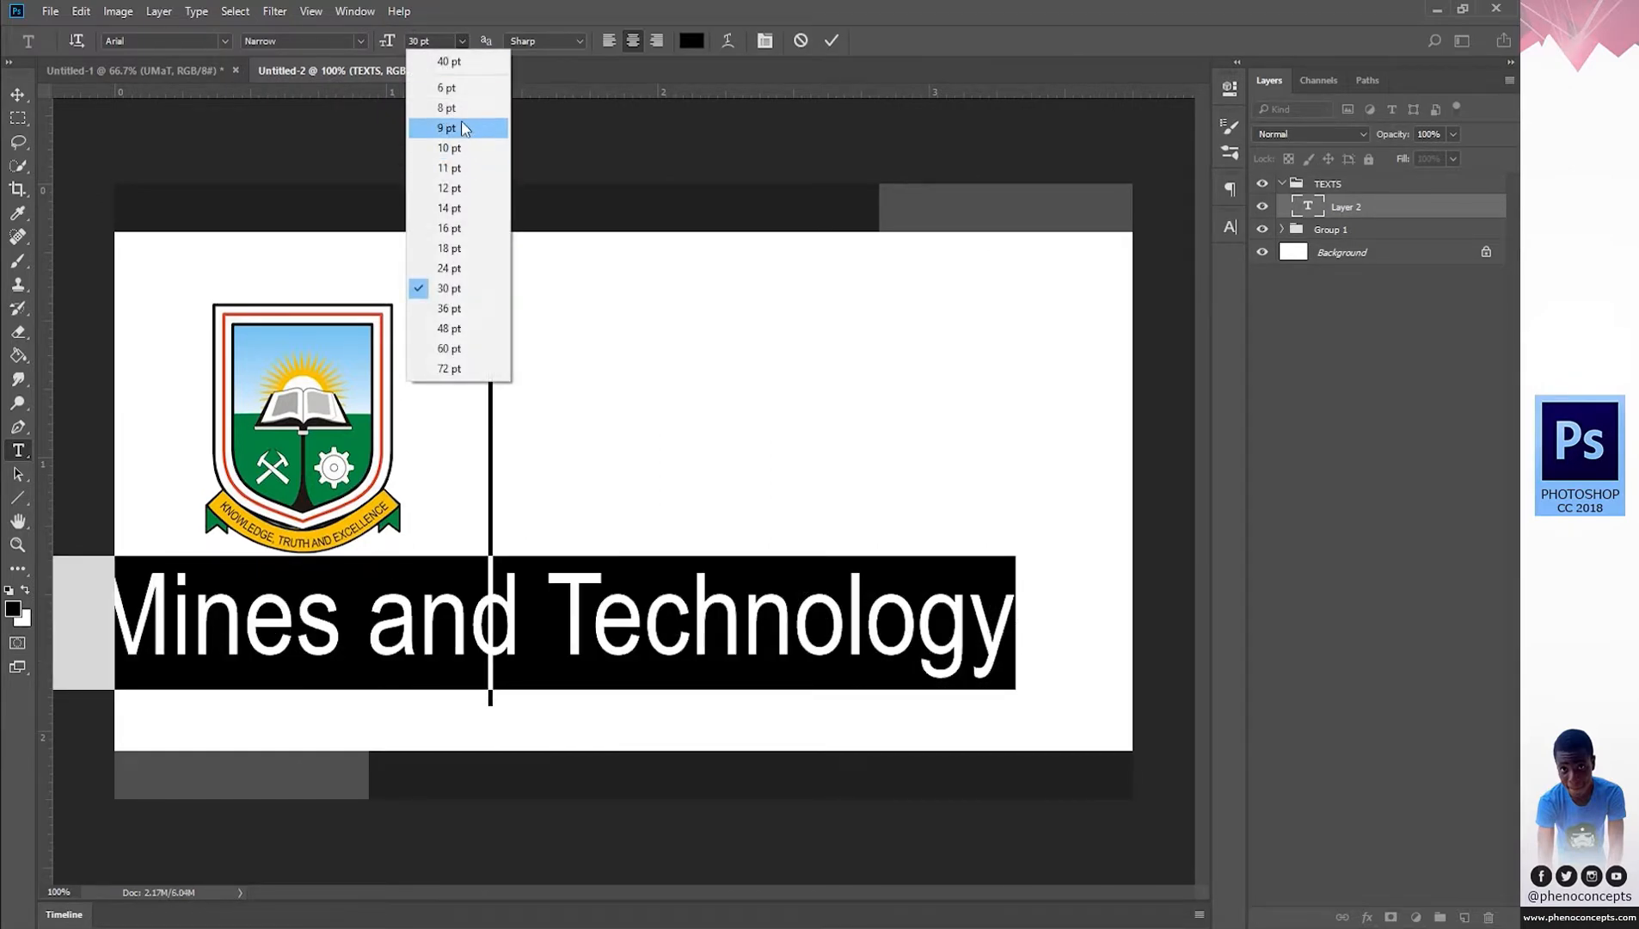
left_click(463, 108)
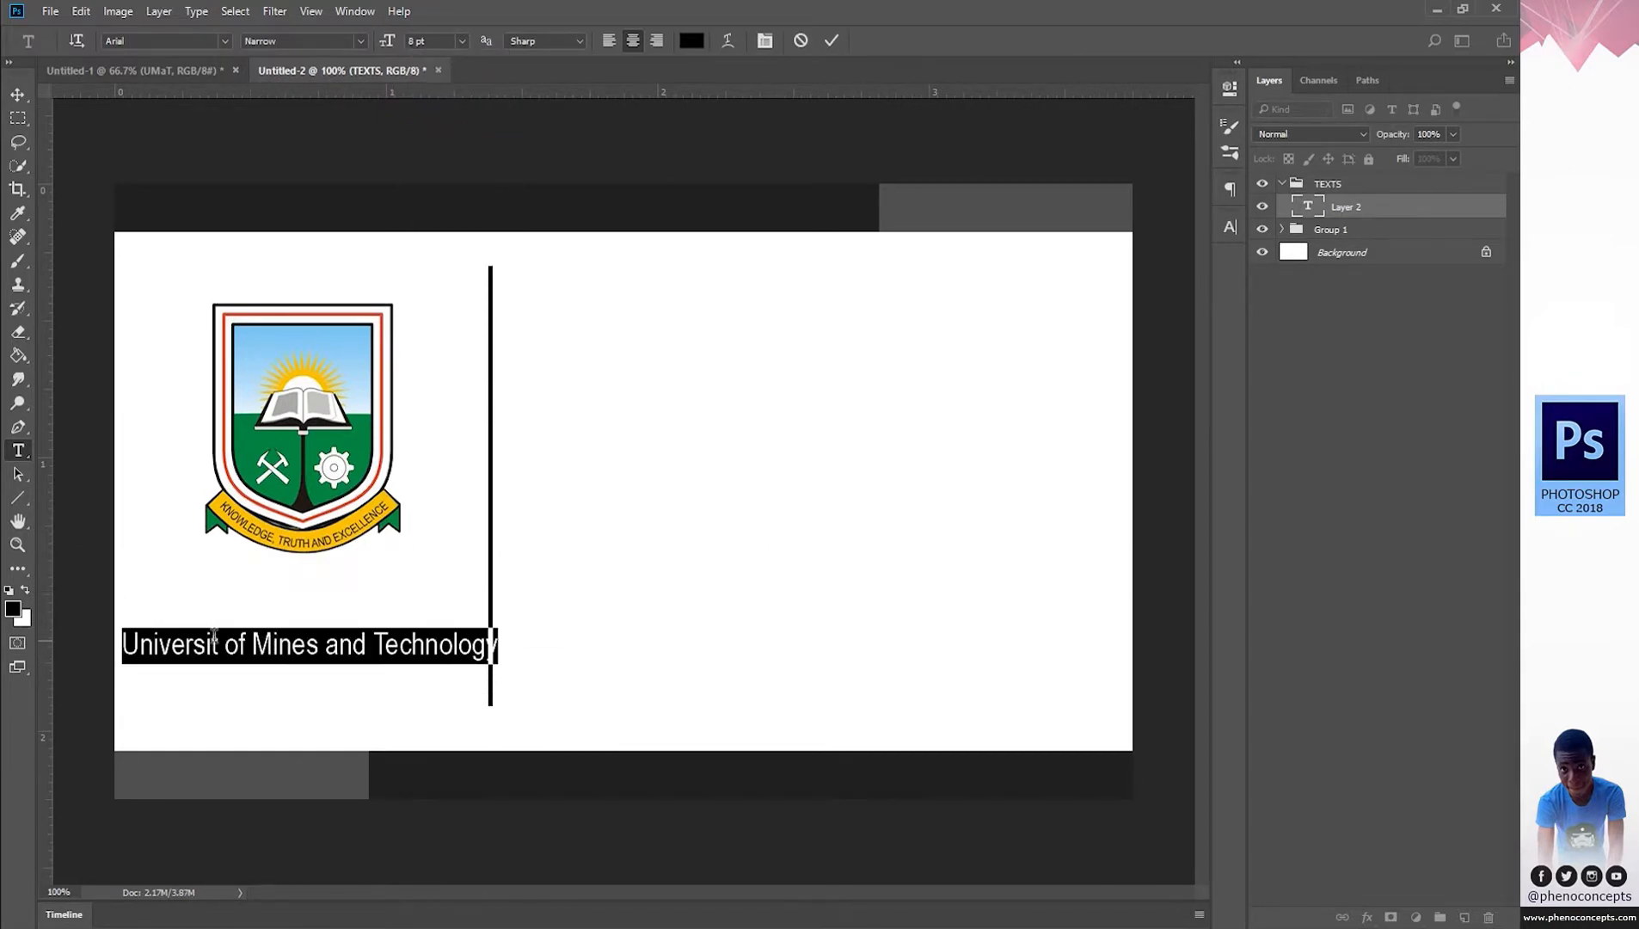
left_click(212, 643)
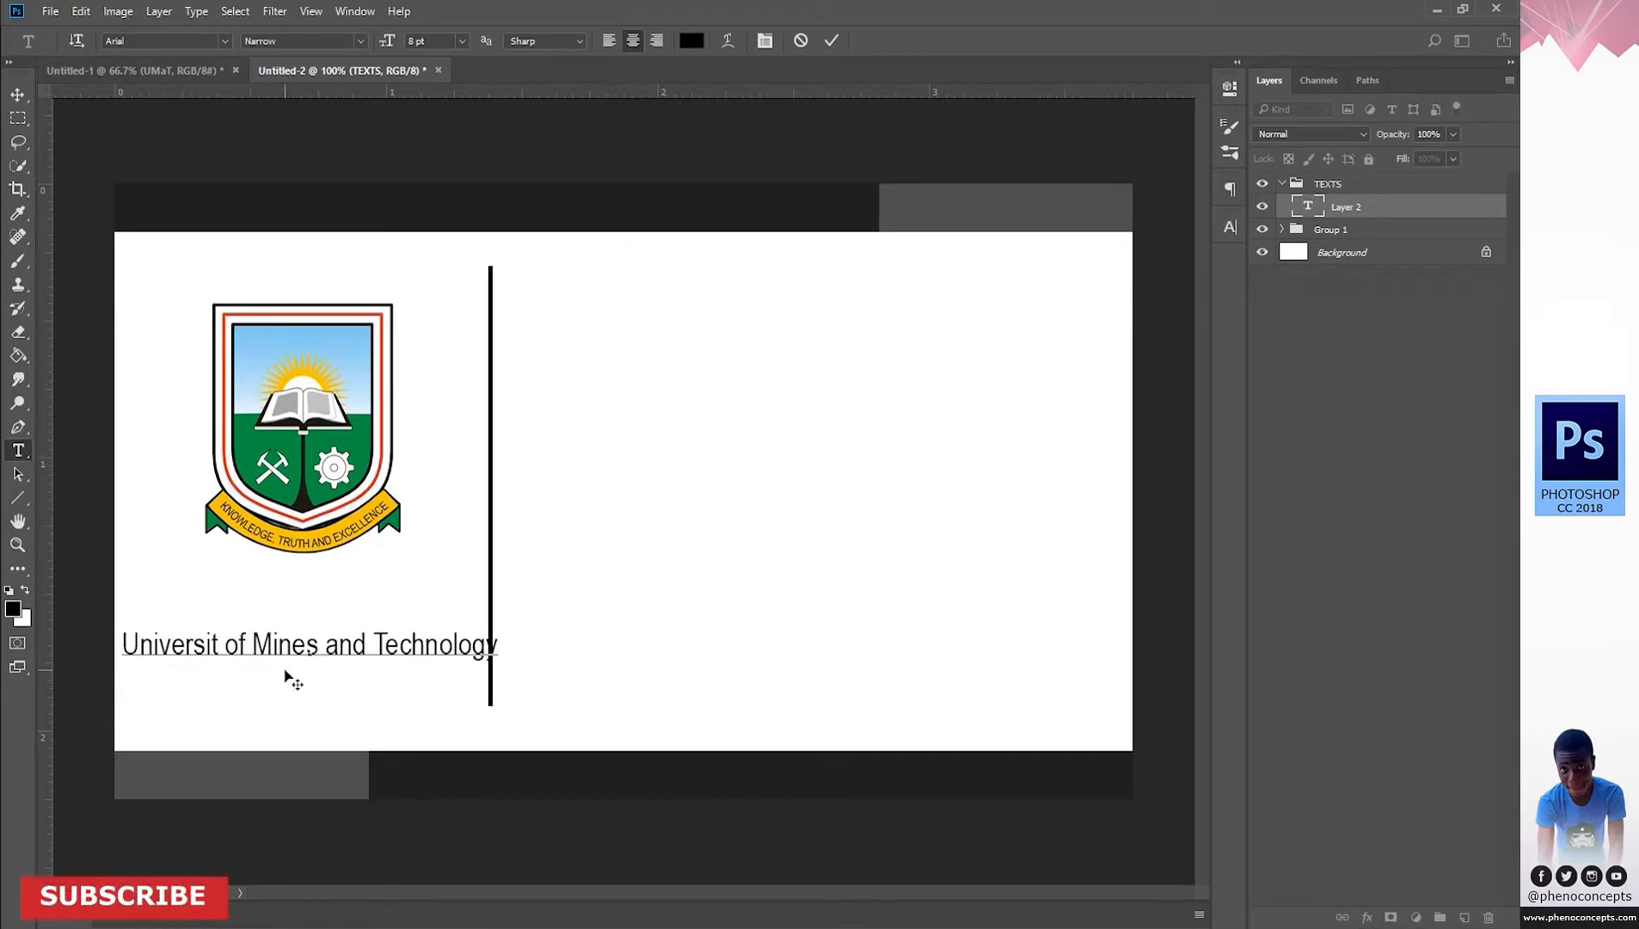
type("Y")
key("BackSpace")
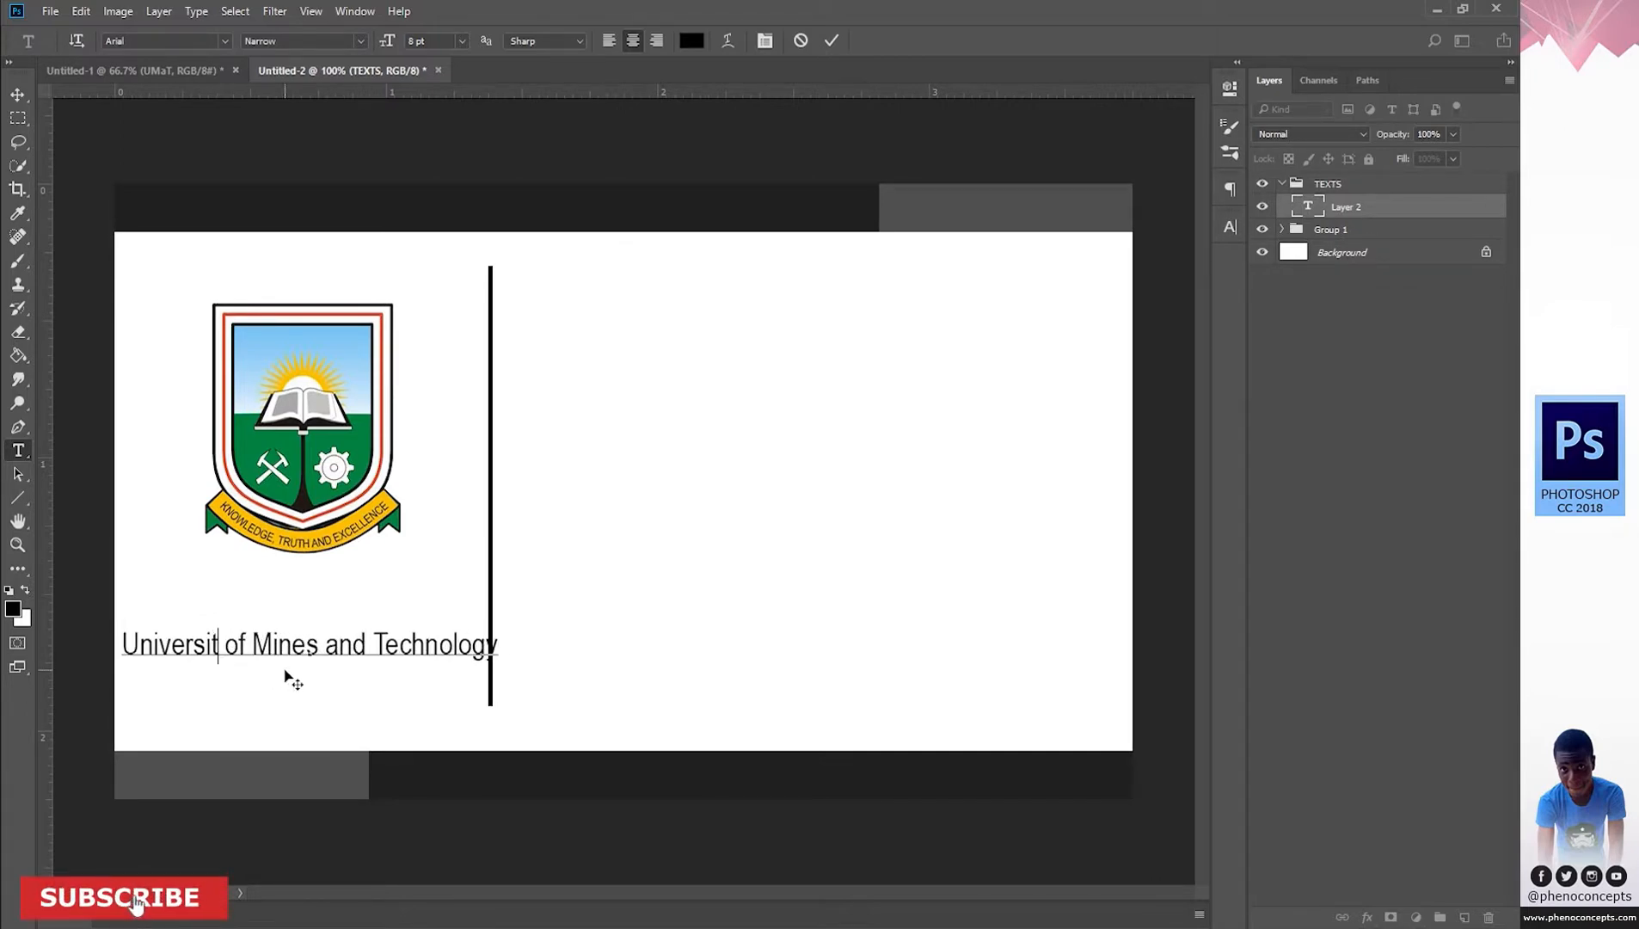
type("y")
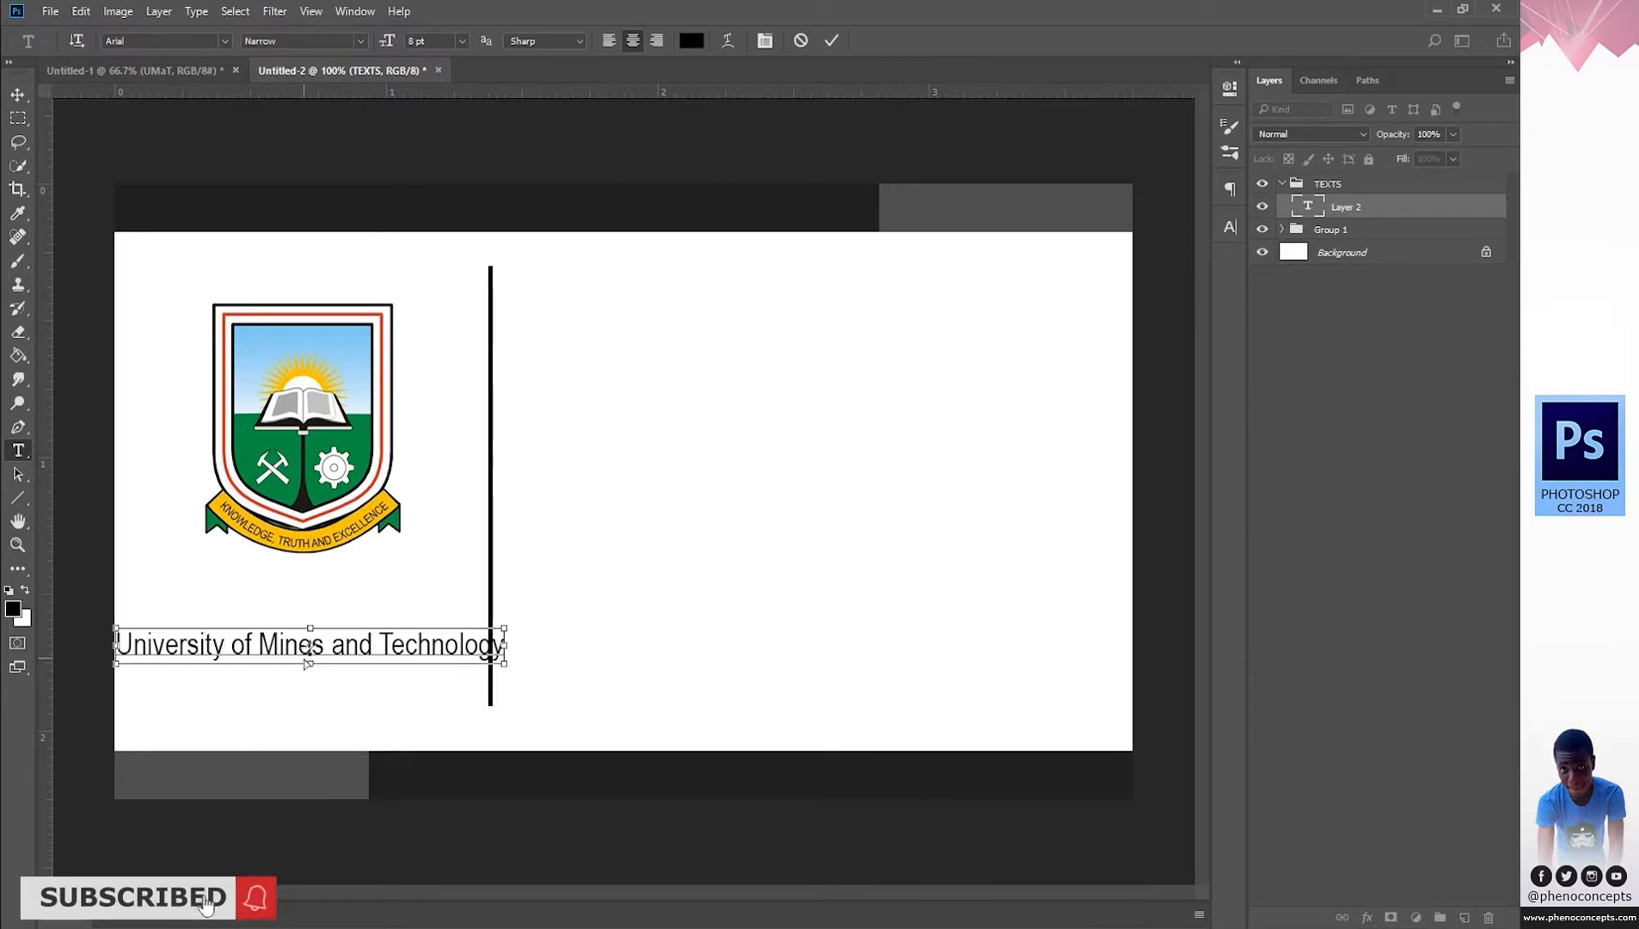
key("ctrl+a")
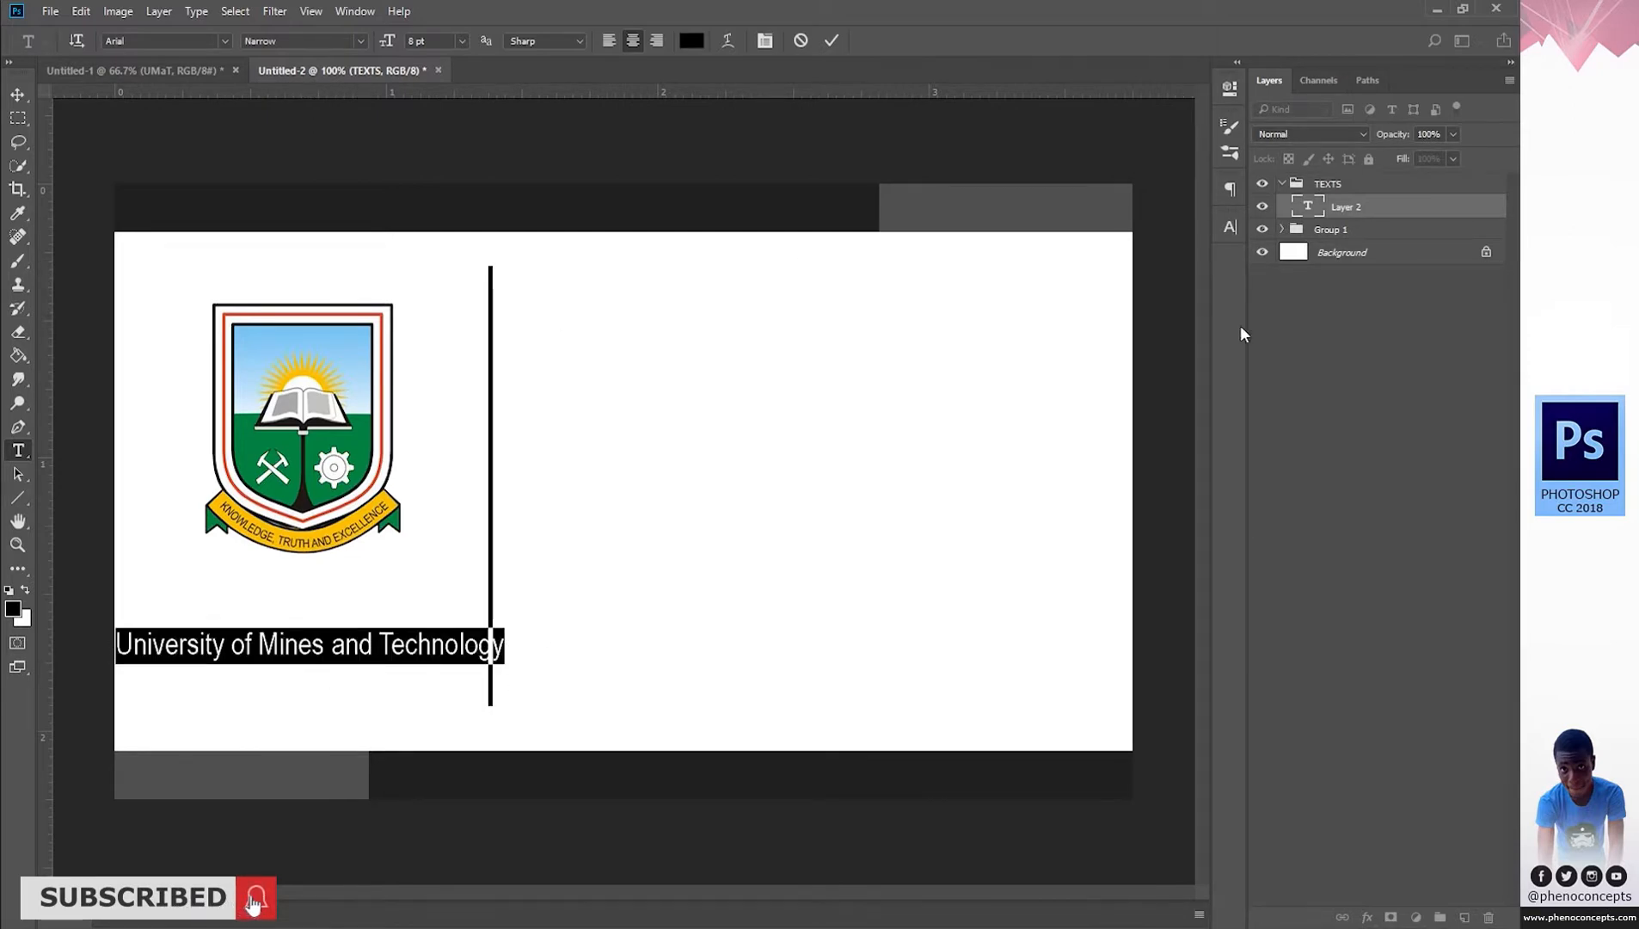
left_click(1233, 227)
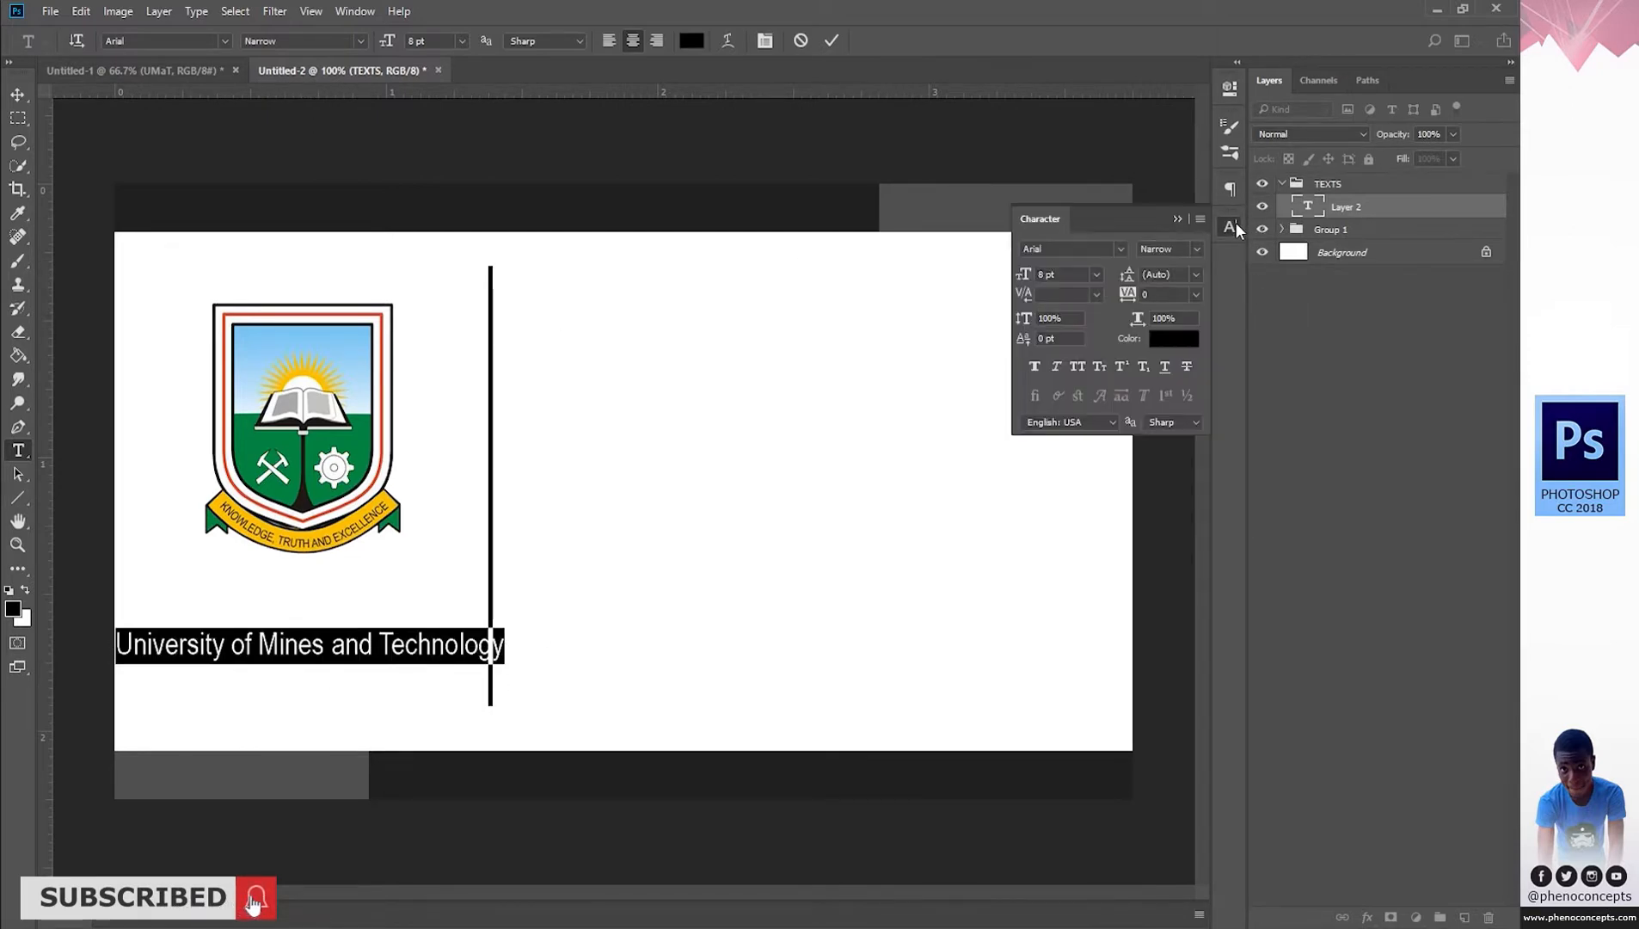
Set the whole university name line to all capitals and commit the text.
left_click(1078, 367)
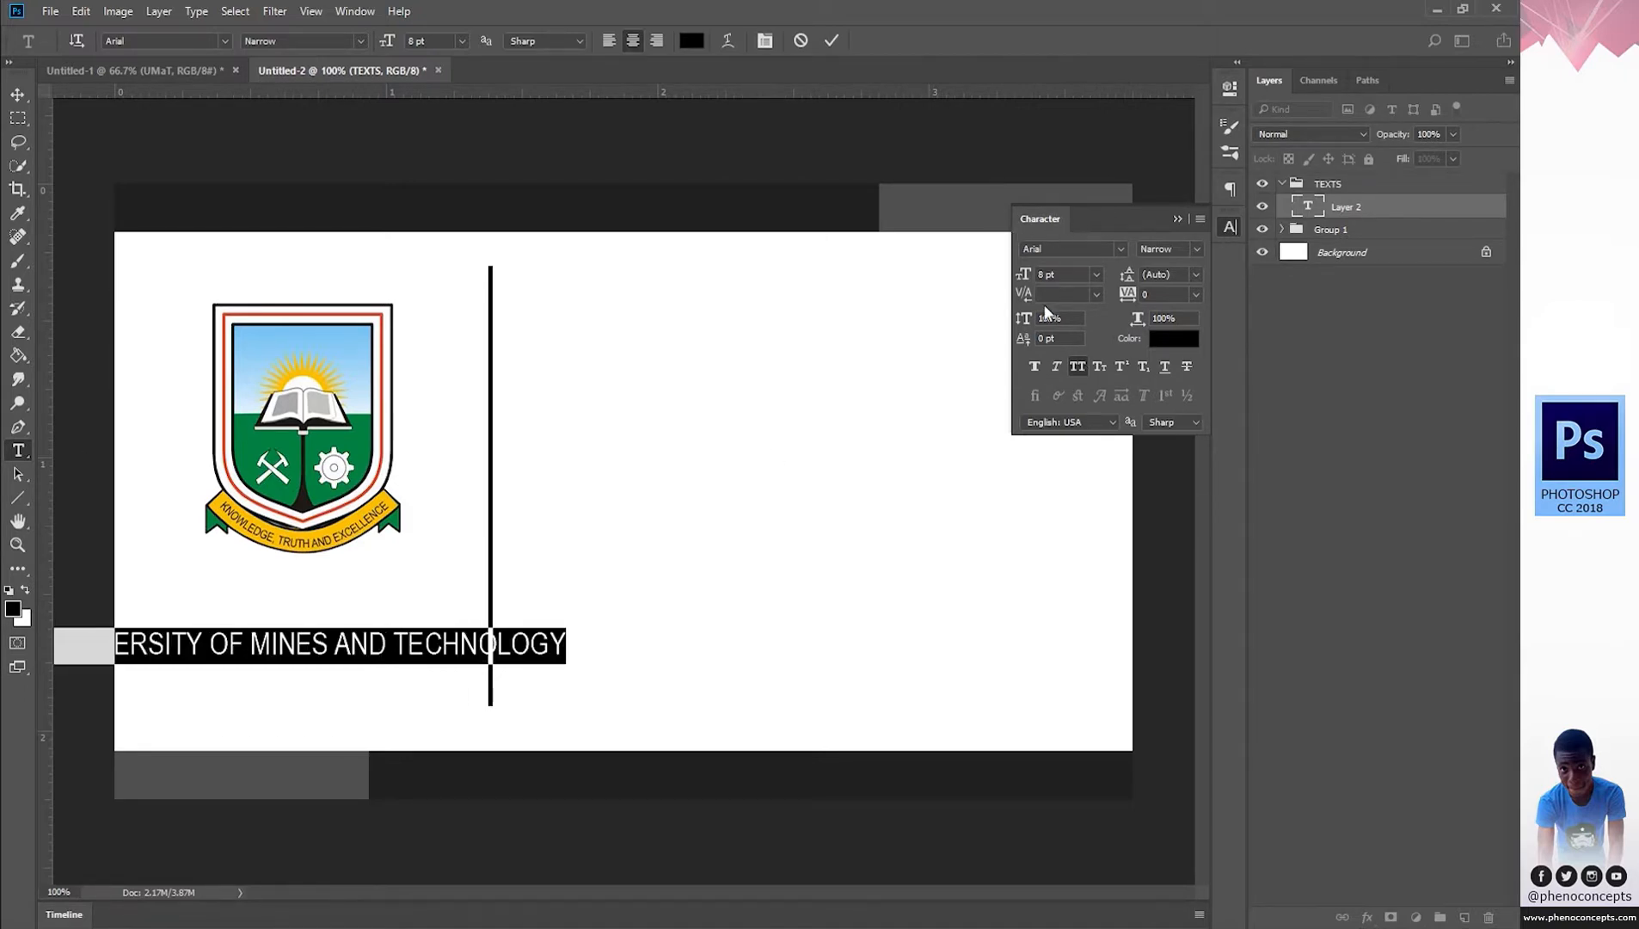
left_click(1079, 370)
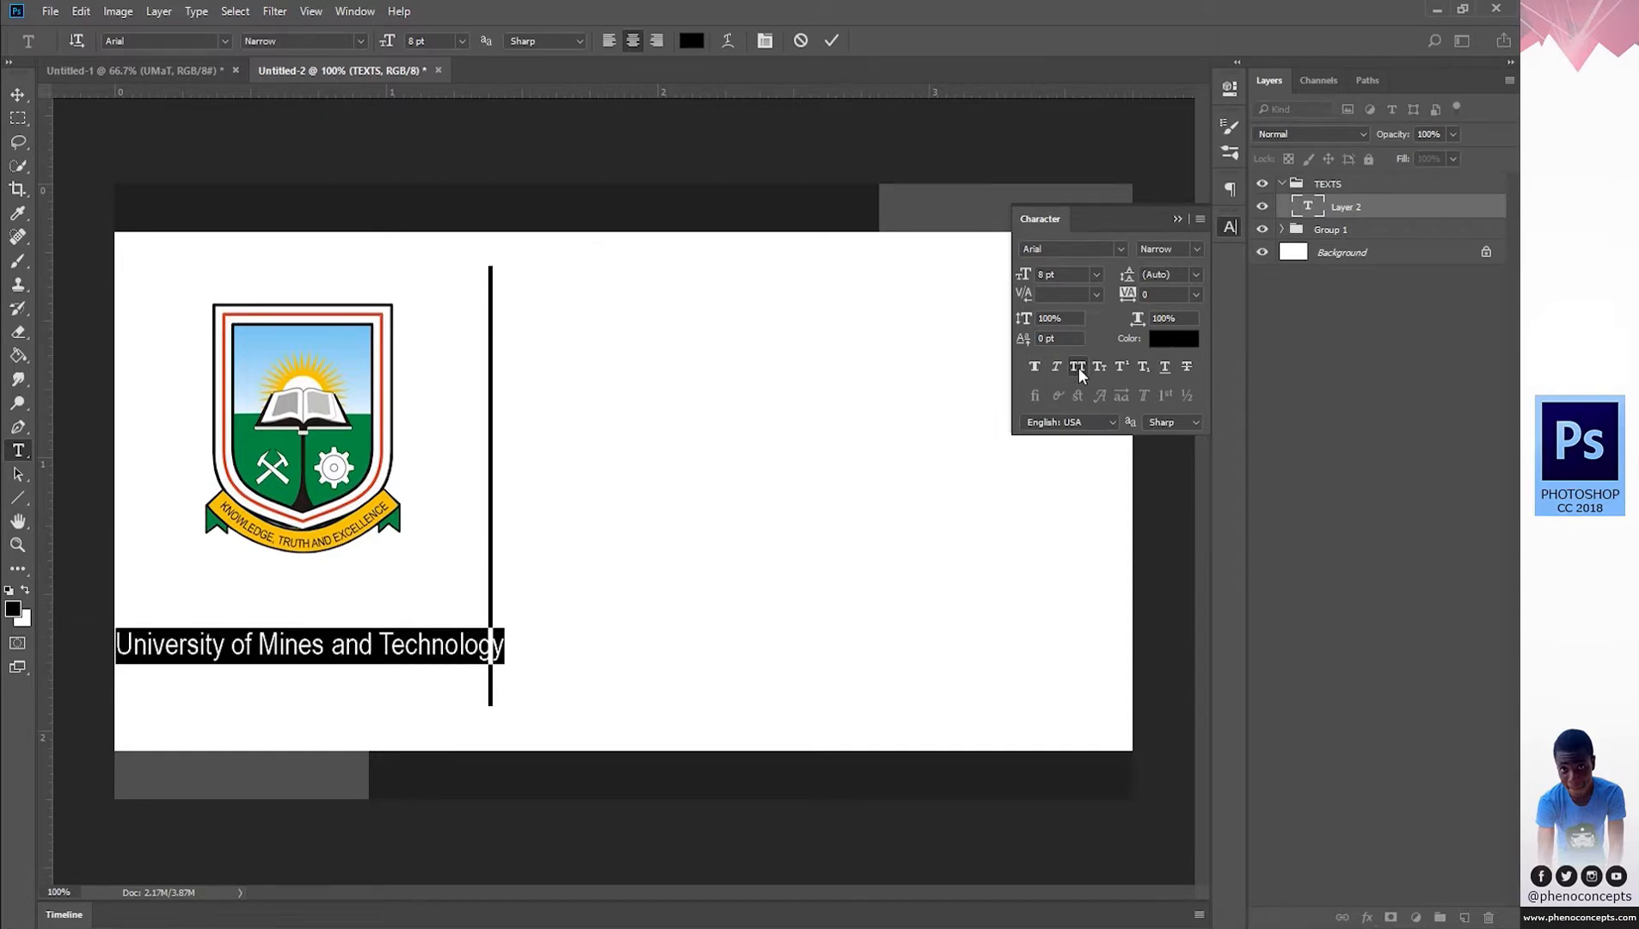
left_click(1079, 370)
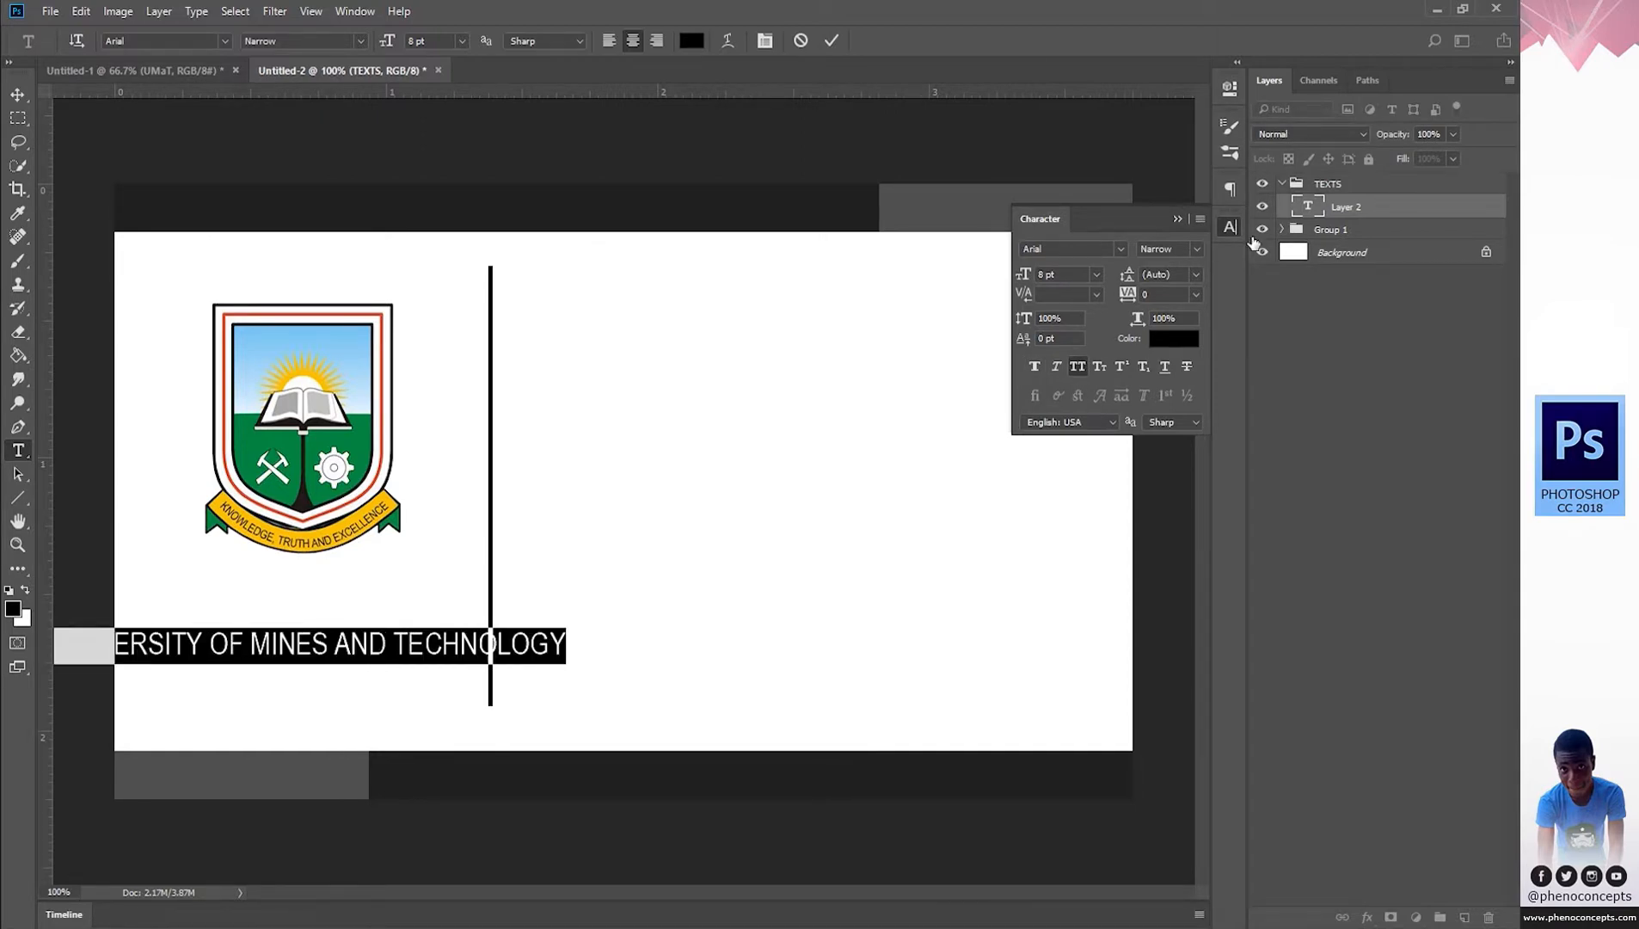
left_click(1103, 367)
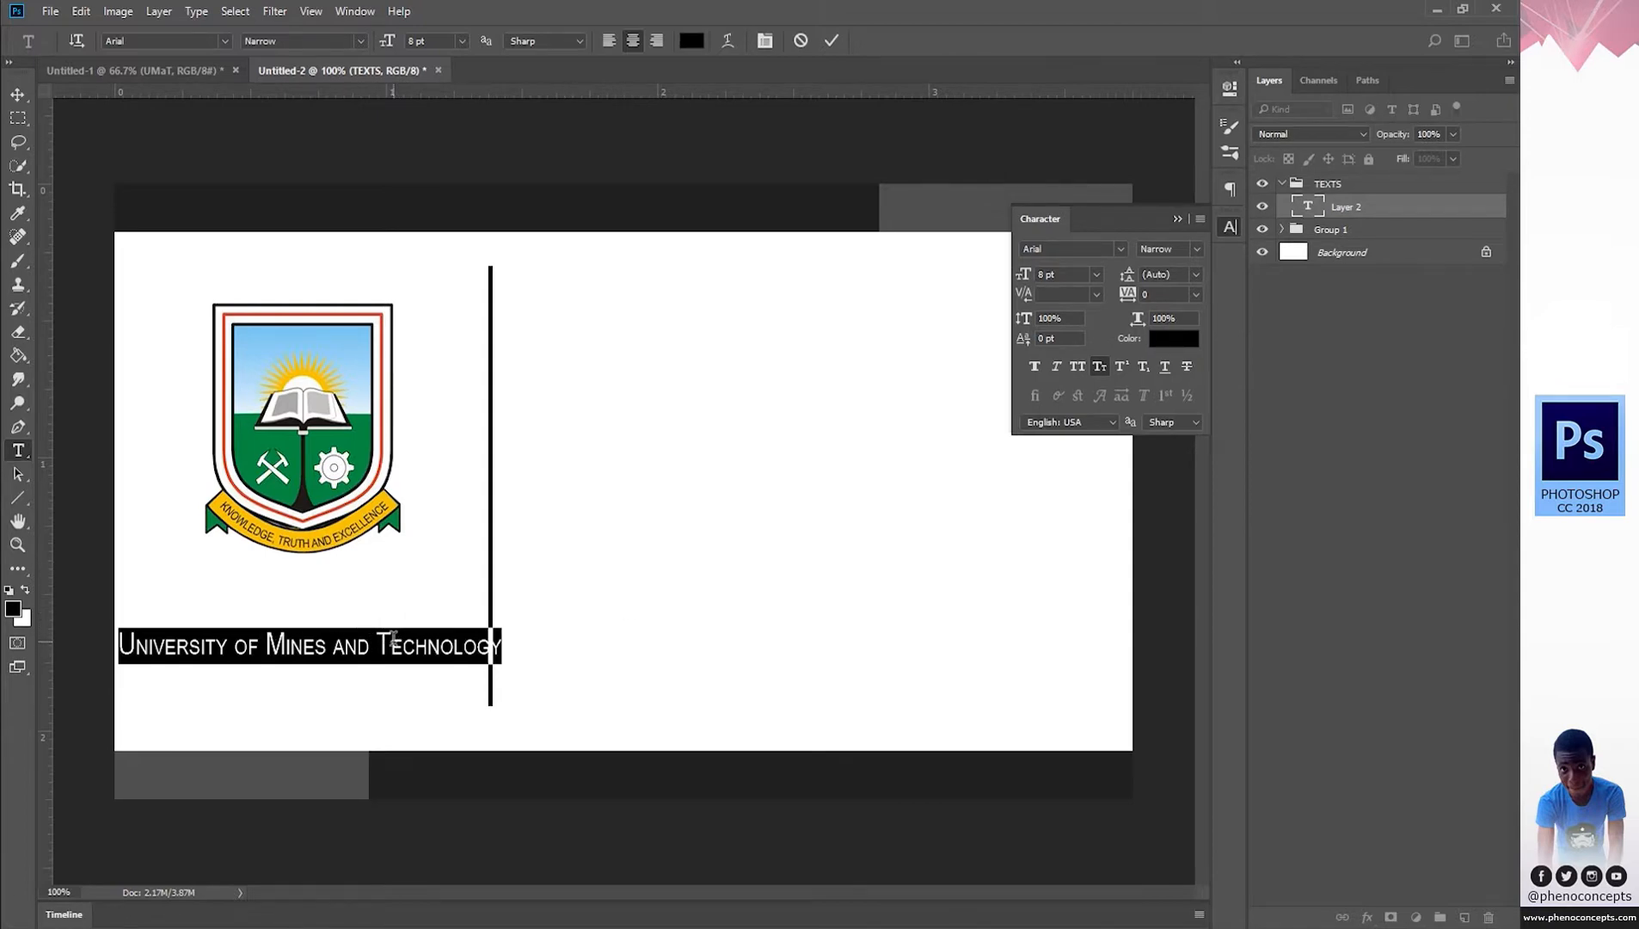
left_click_drag(391, 643, 491, 646)
left_click(392, 644)
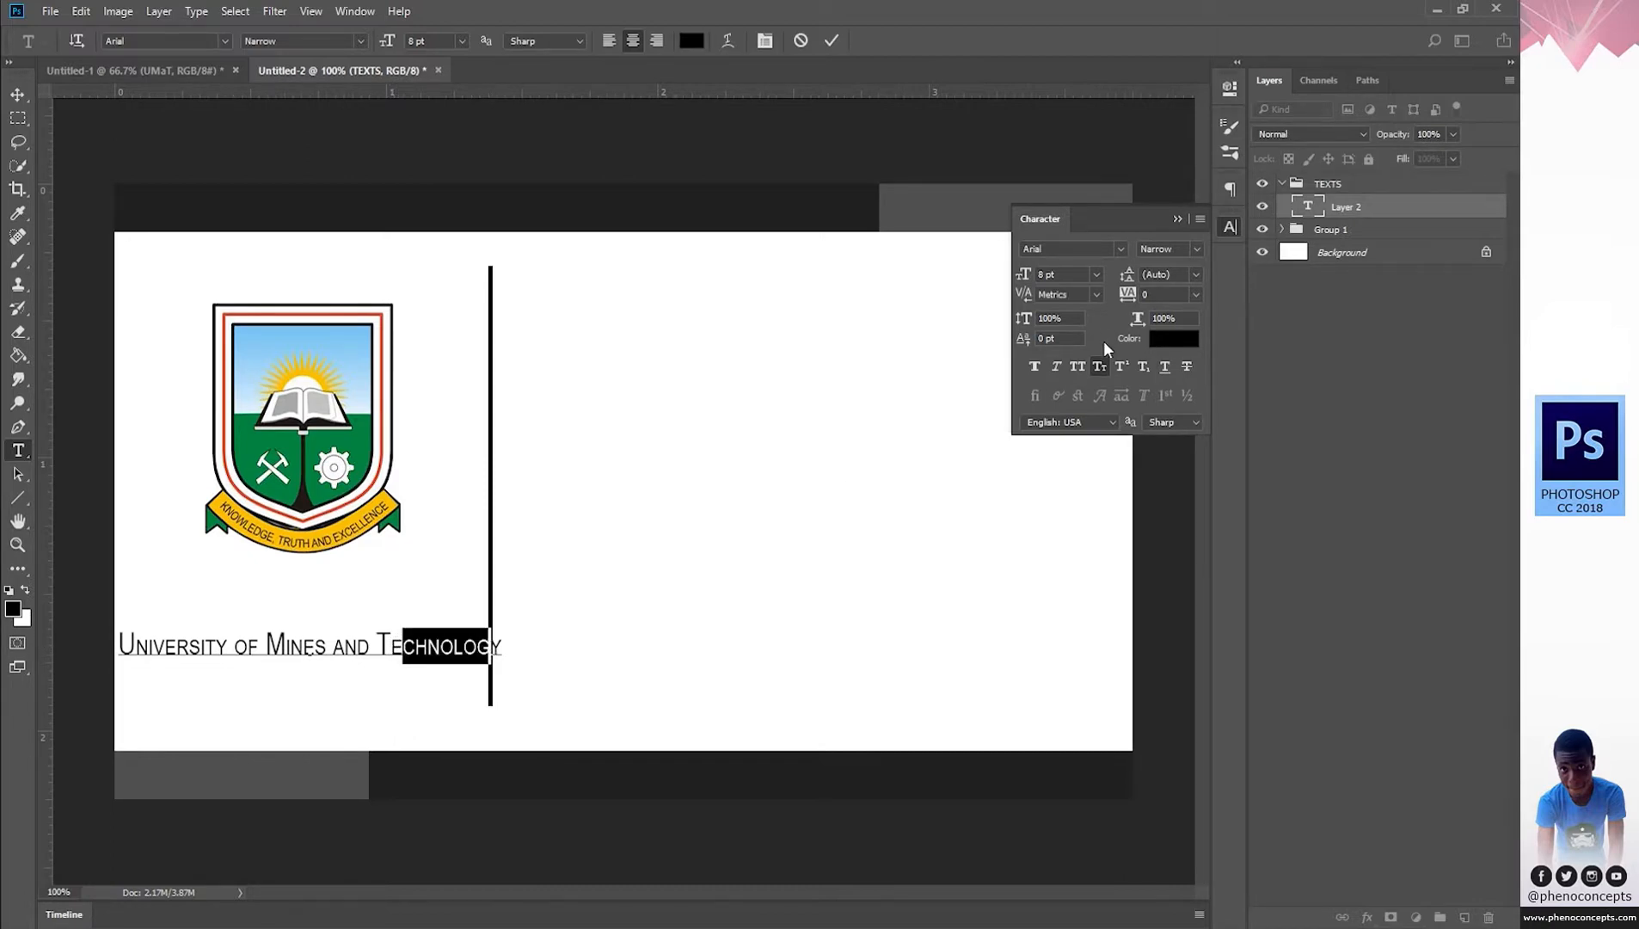
left_click(1082, 365)
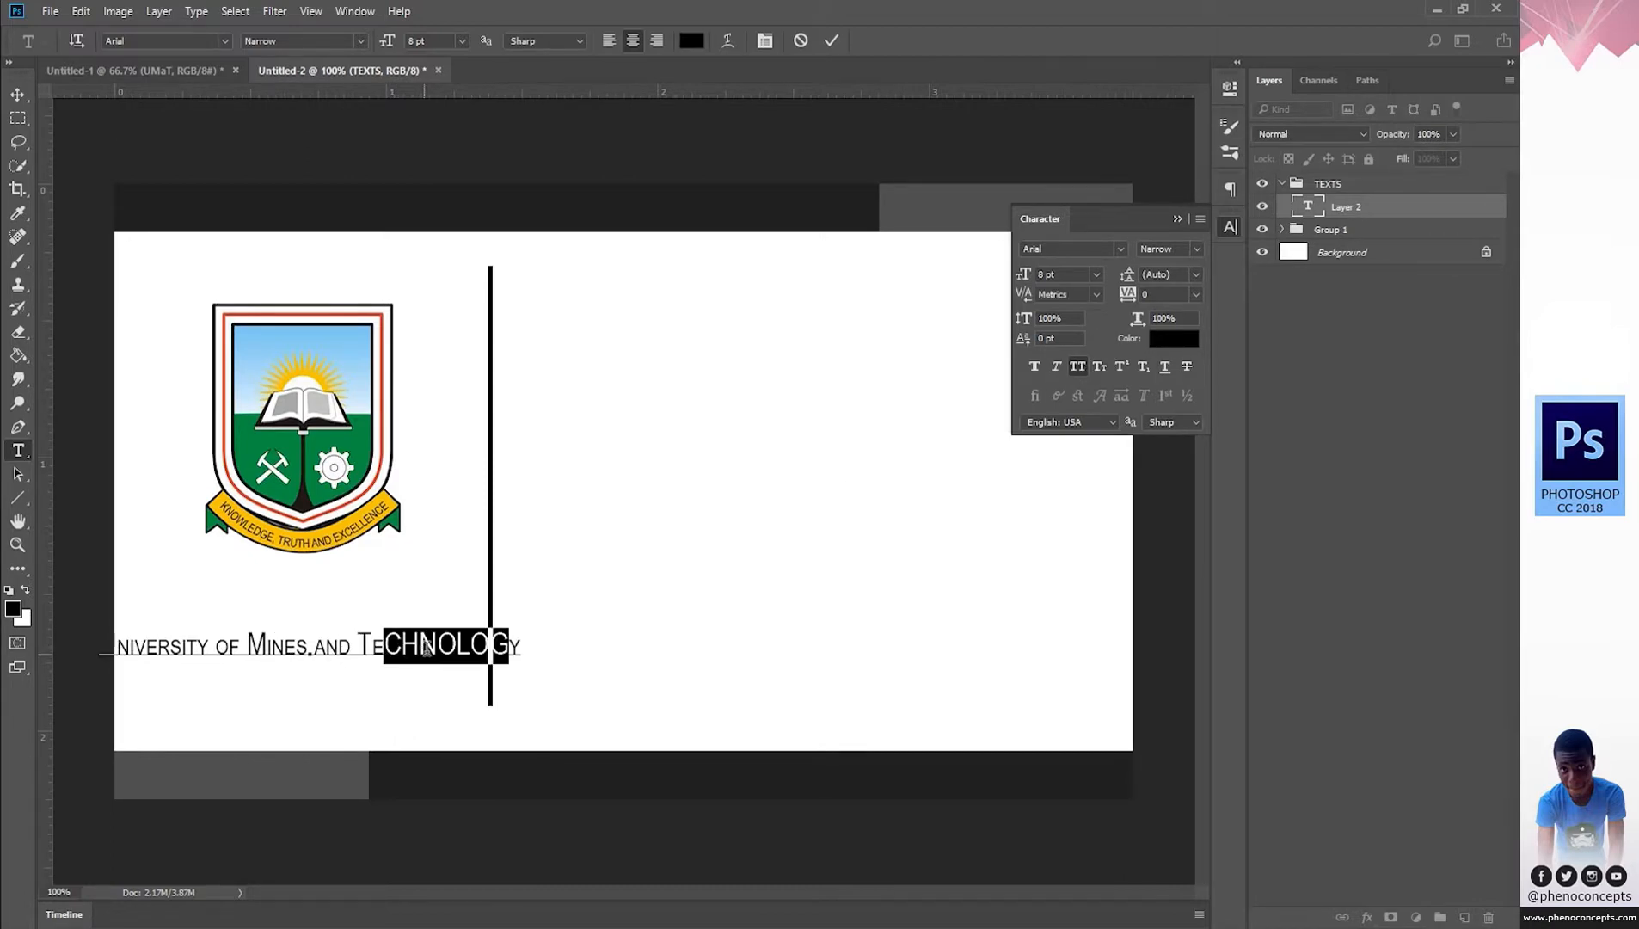
key("ctrl+a")
left_click(1098, 367)
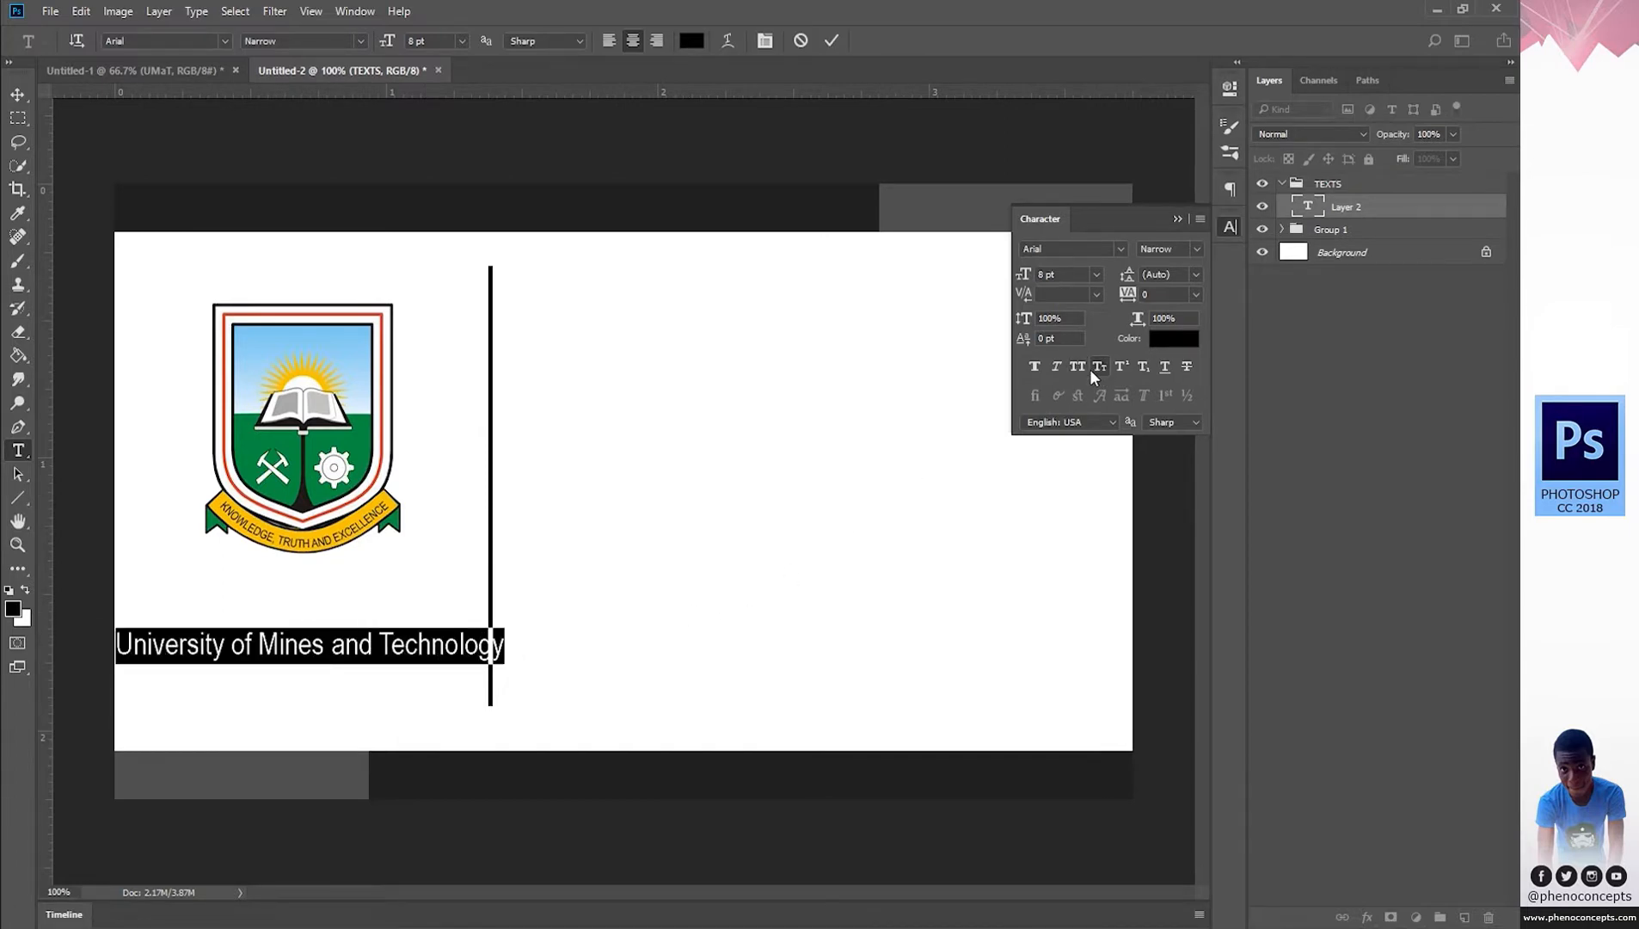
left_click(1082, 365)
left_click(1229, 228)
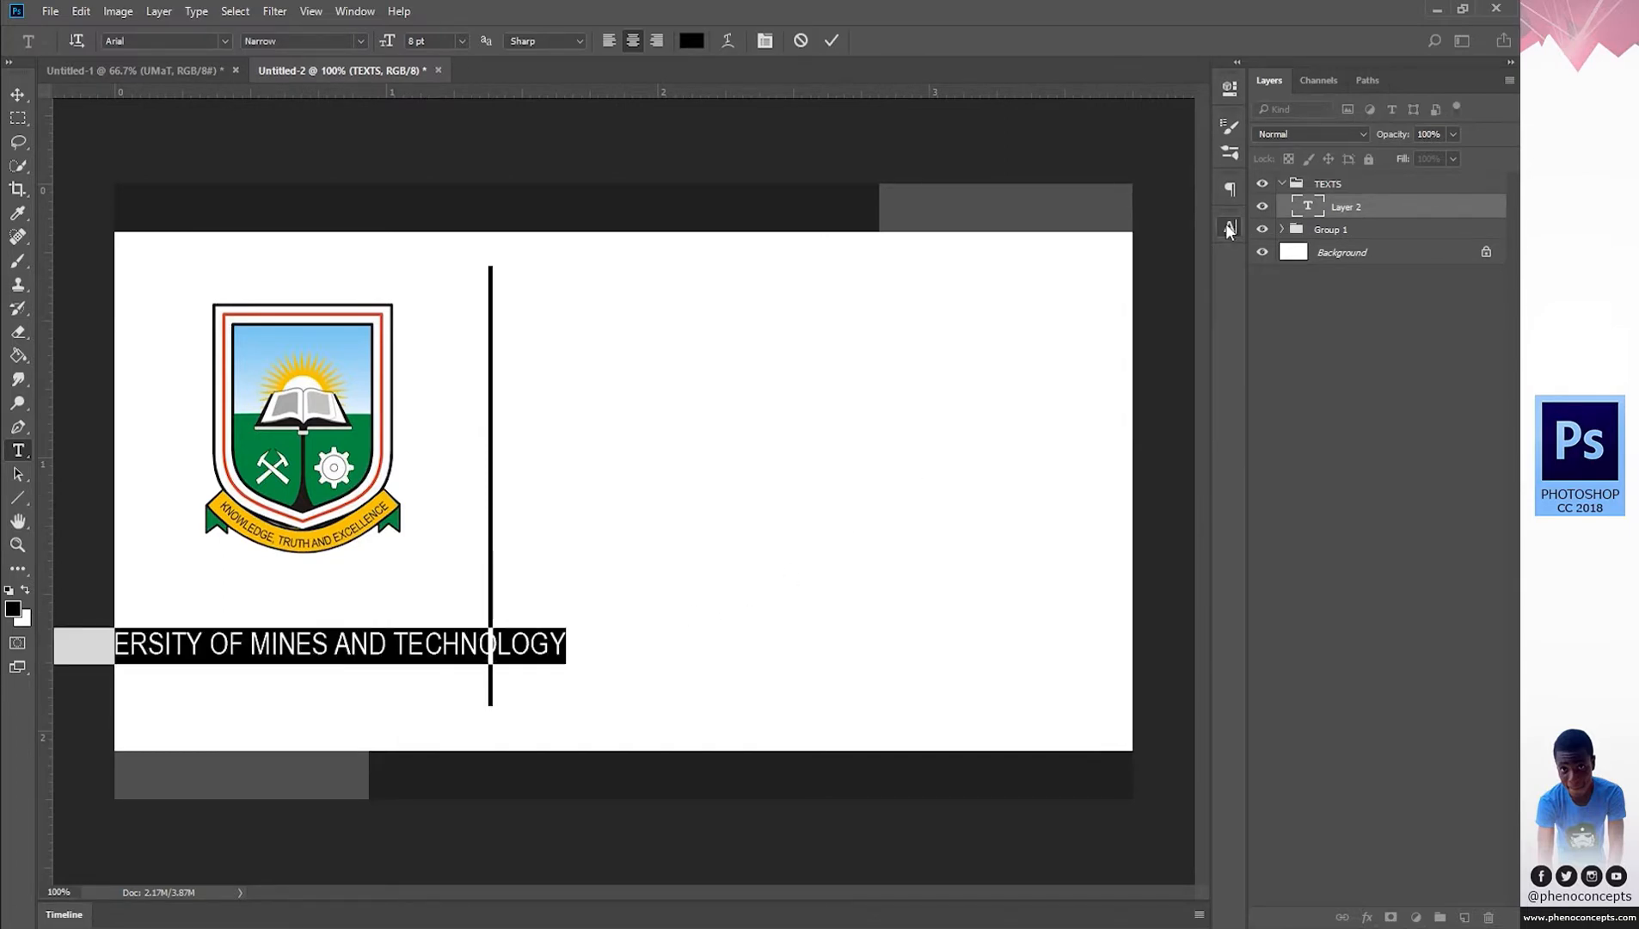
left_click(833, 38)
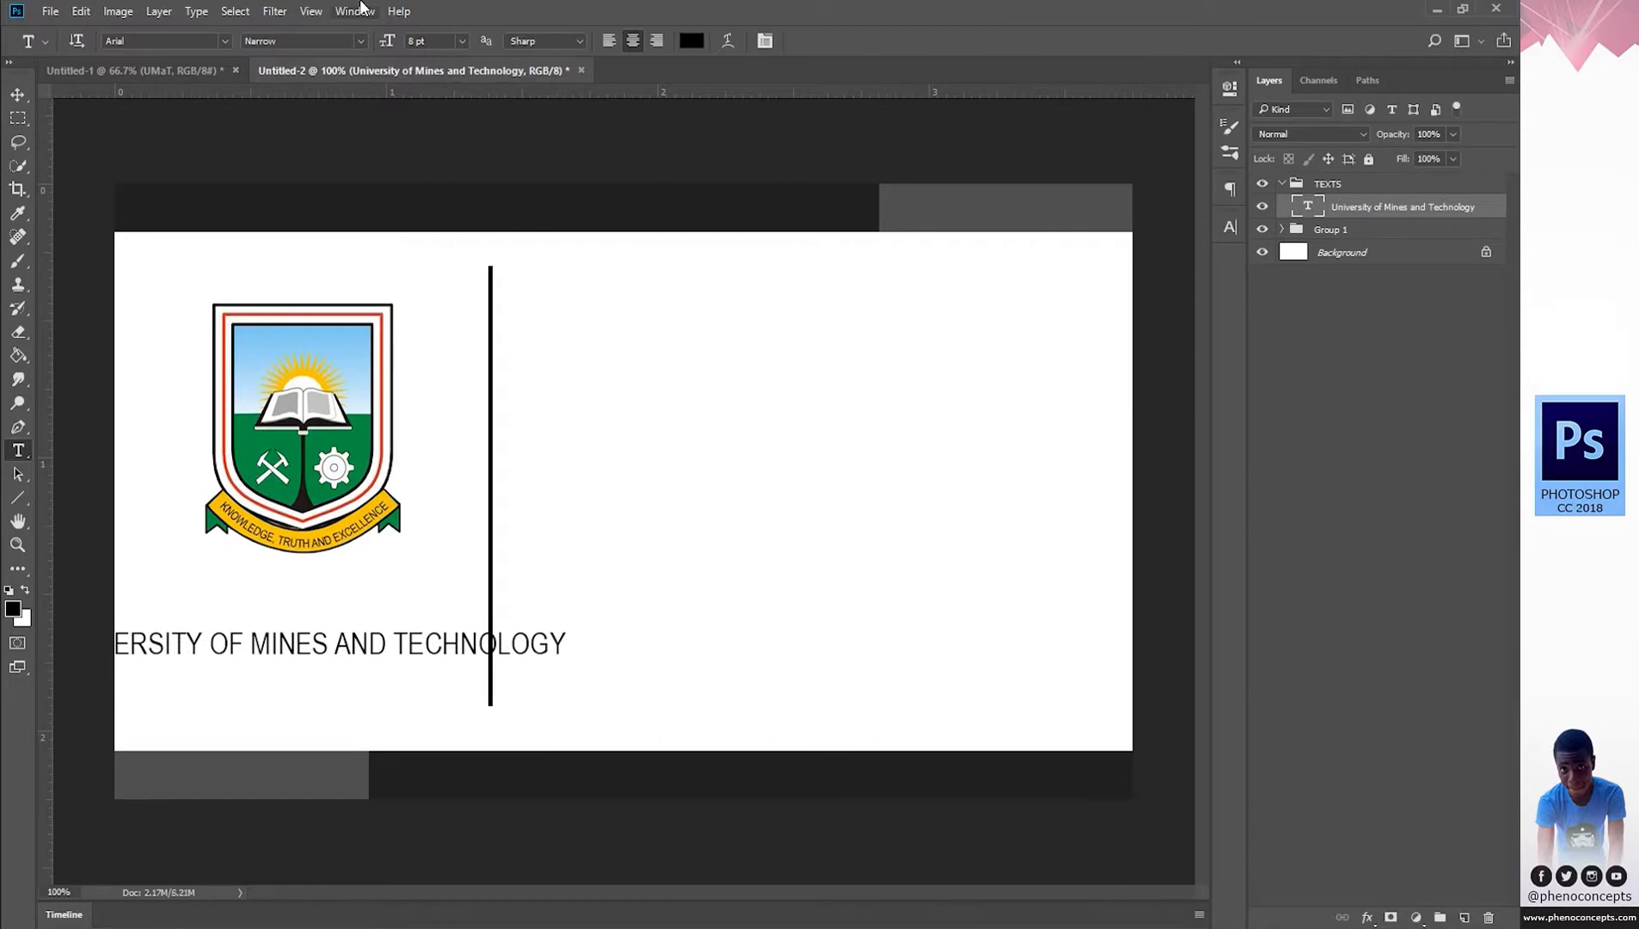
Select the entire UNIVERSITY OF MINES AND TECHNOLOGY line and its font size value.
left_click(355, 12)
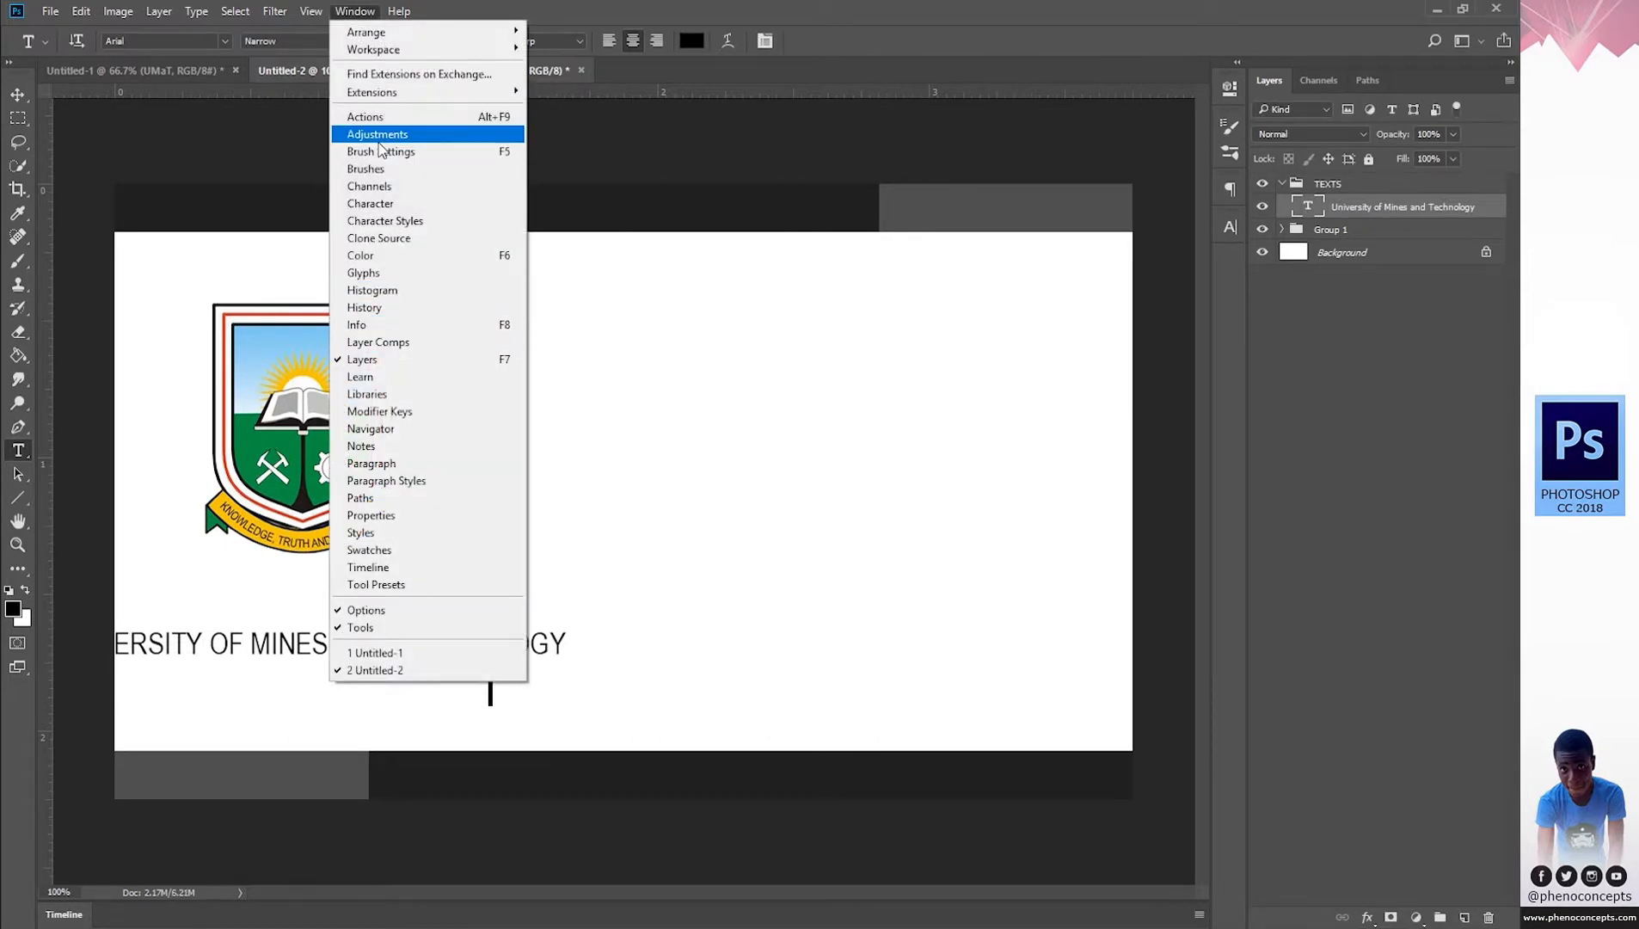
left_click(386, 206)
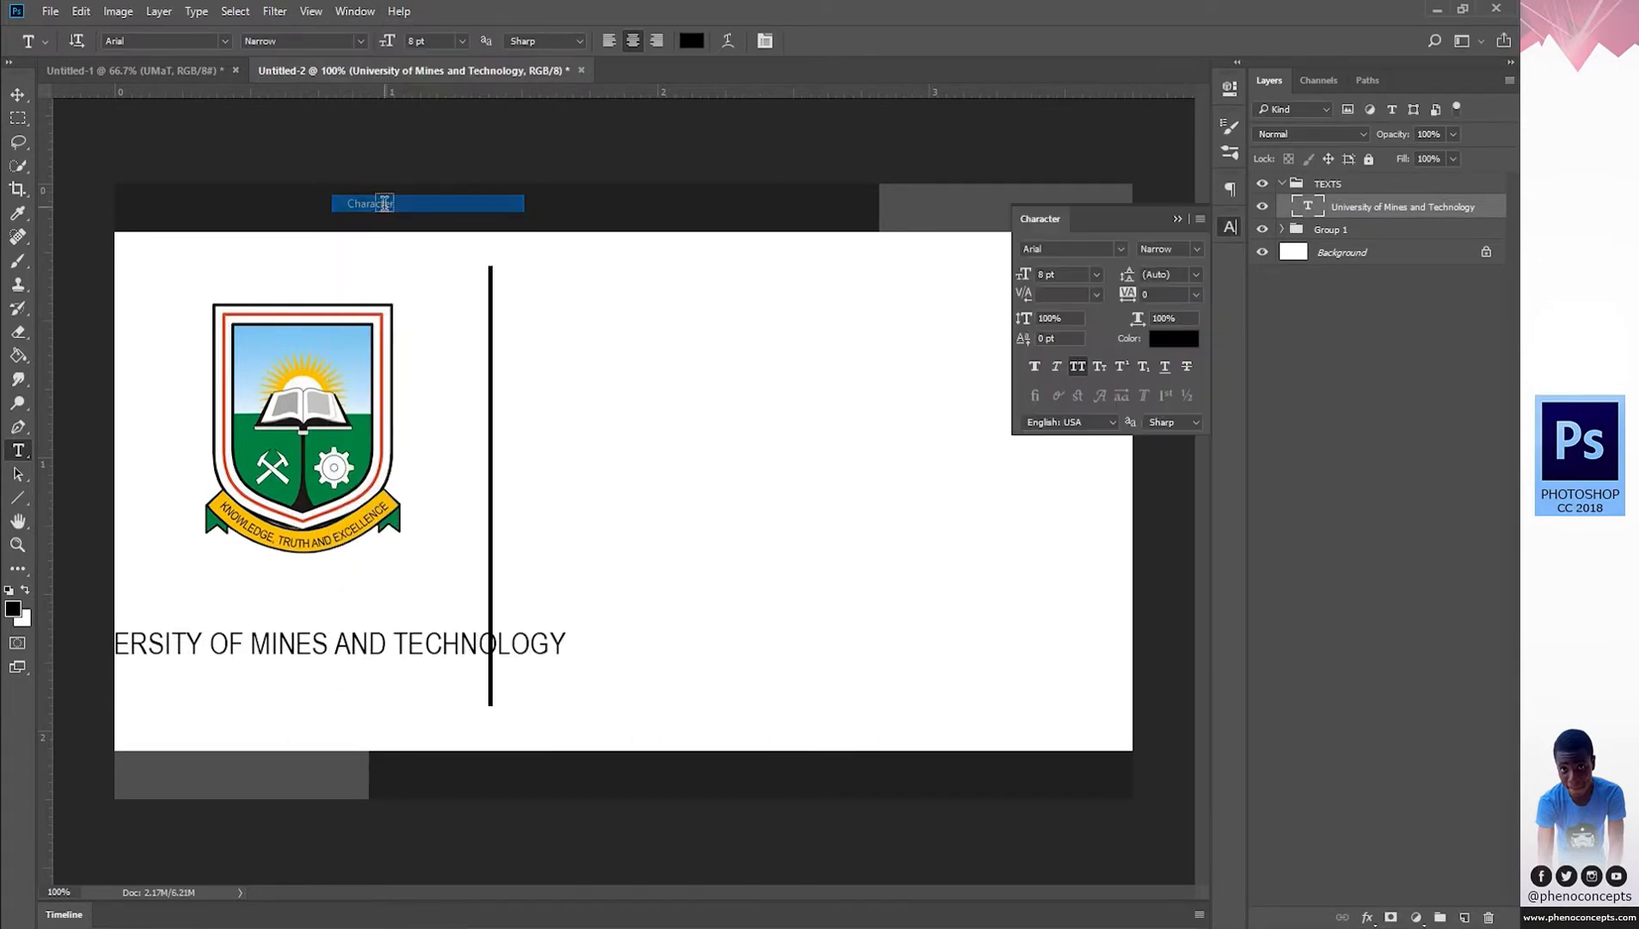
left_click(1230, 228)
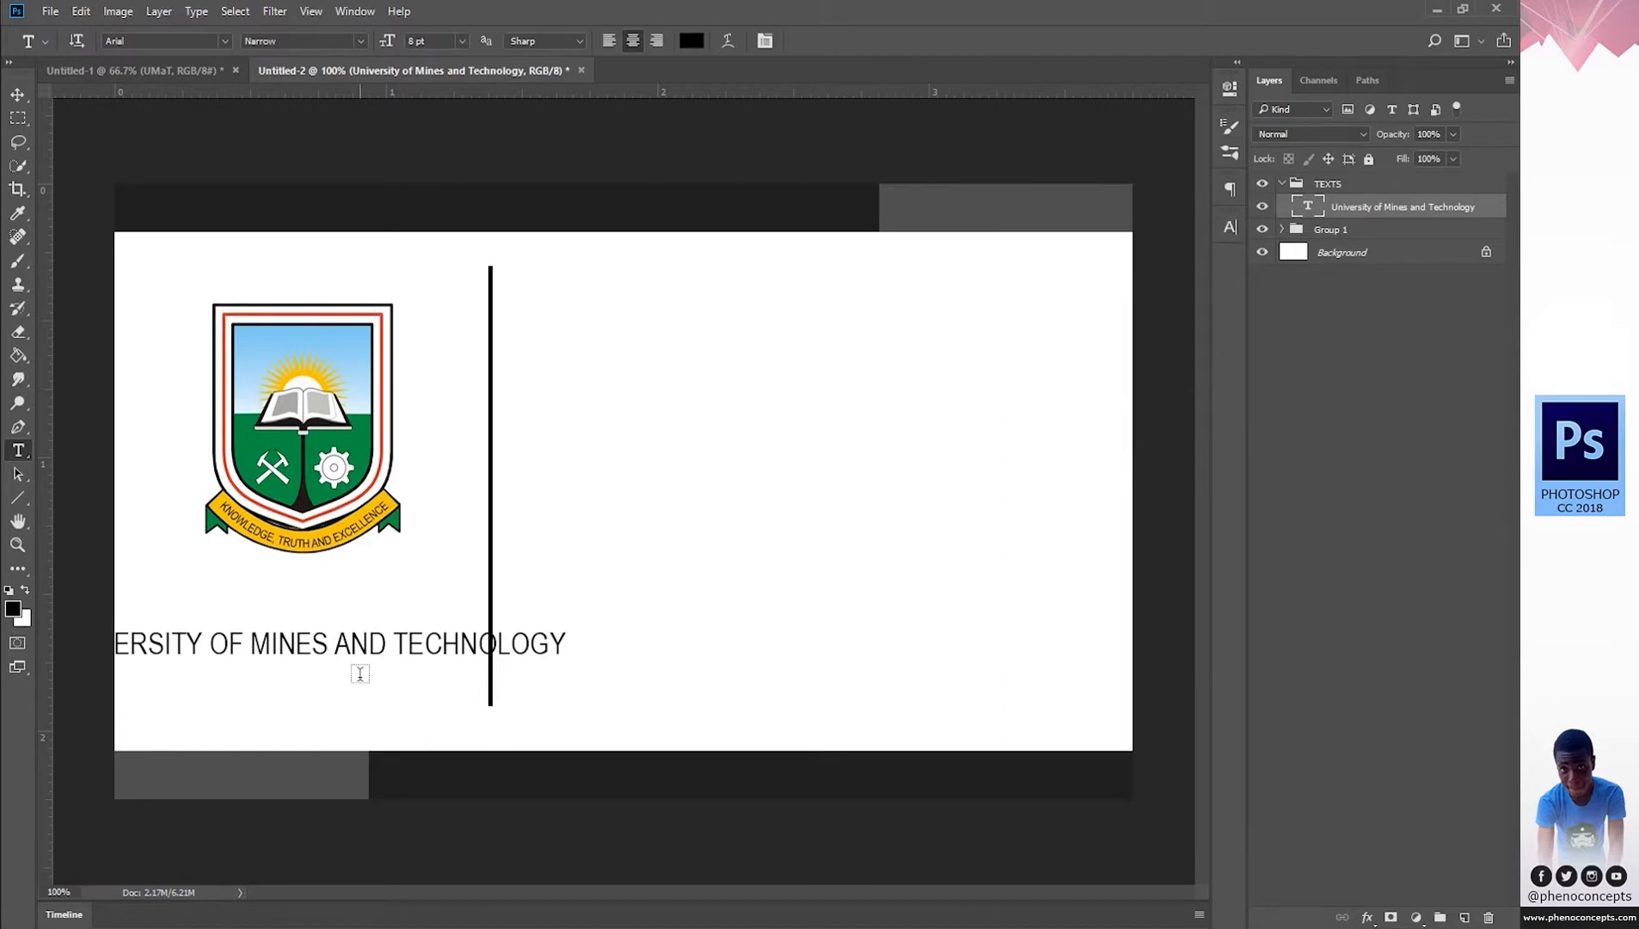
triple_click(366, 647)
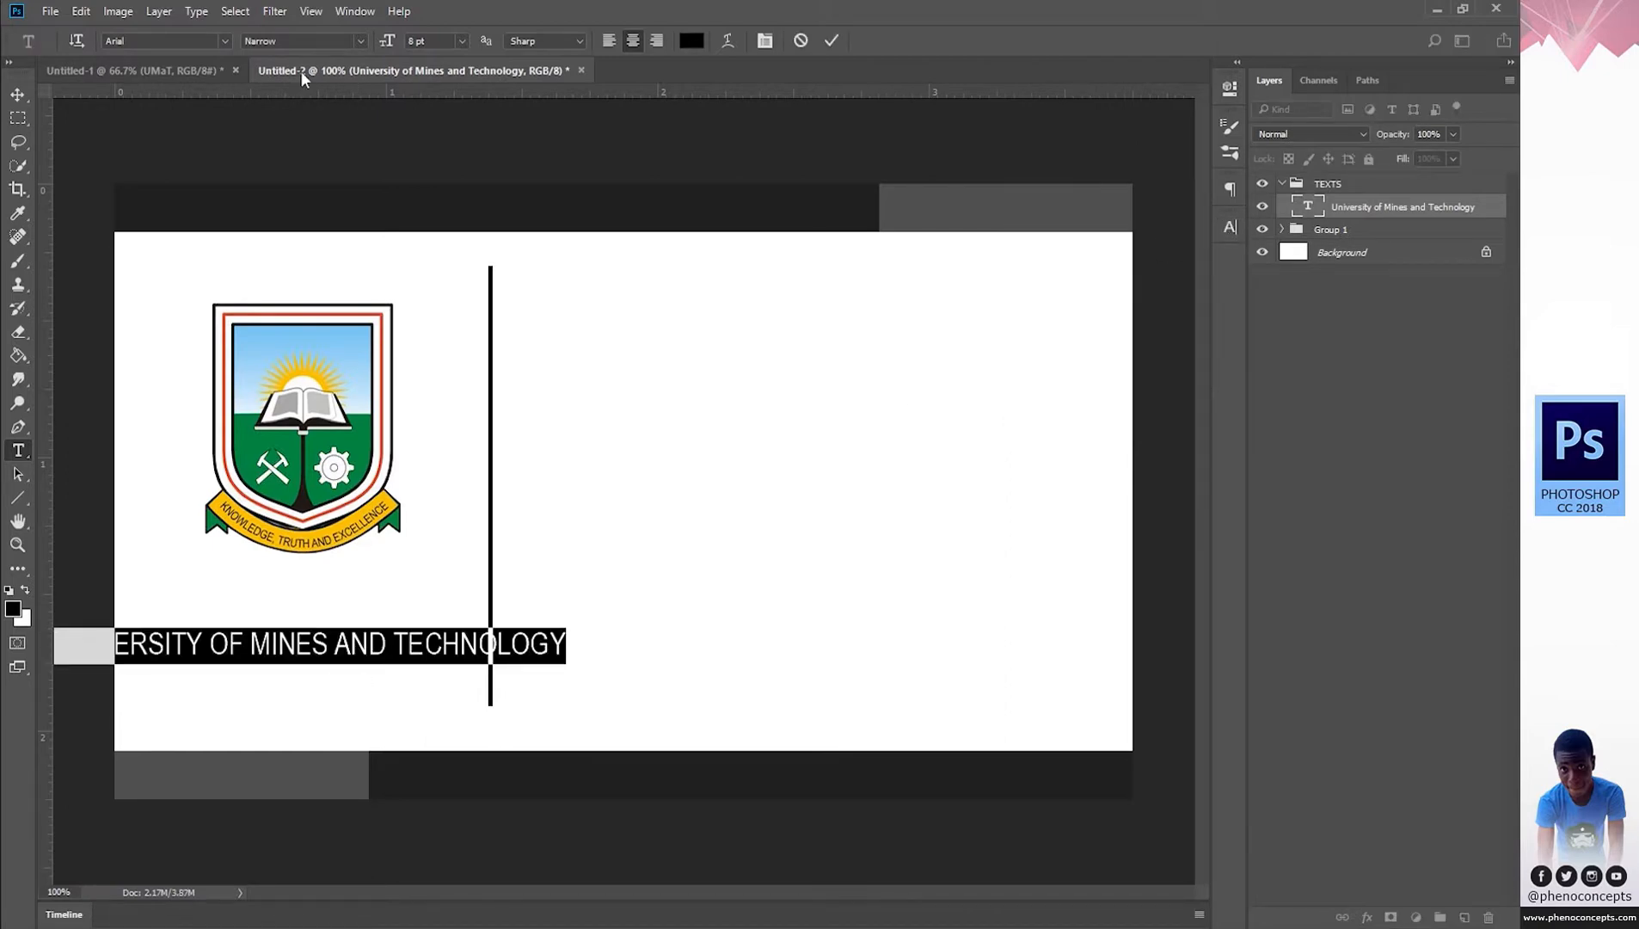
left_click(420, 41)
Set the university name text to 4 pt in the Regular style.
type("4")
key("Return")
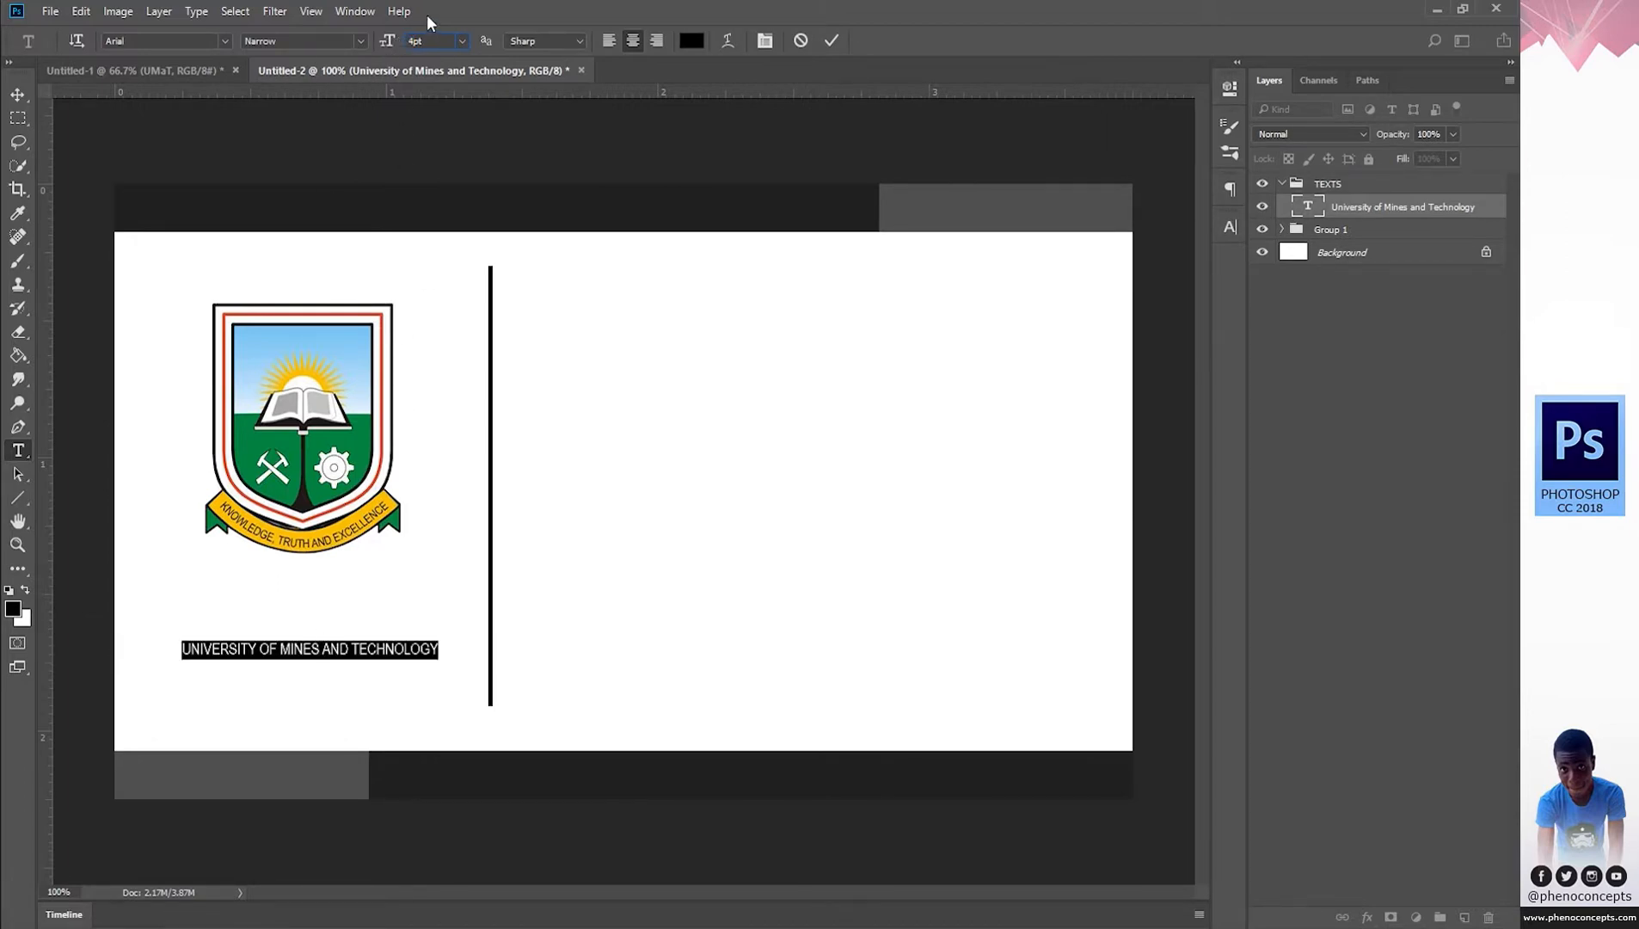
left_click(362, 44)
left_click(305, 70)
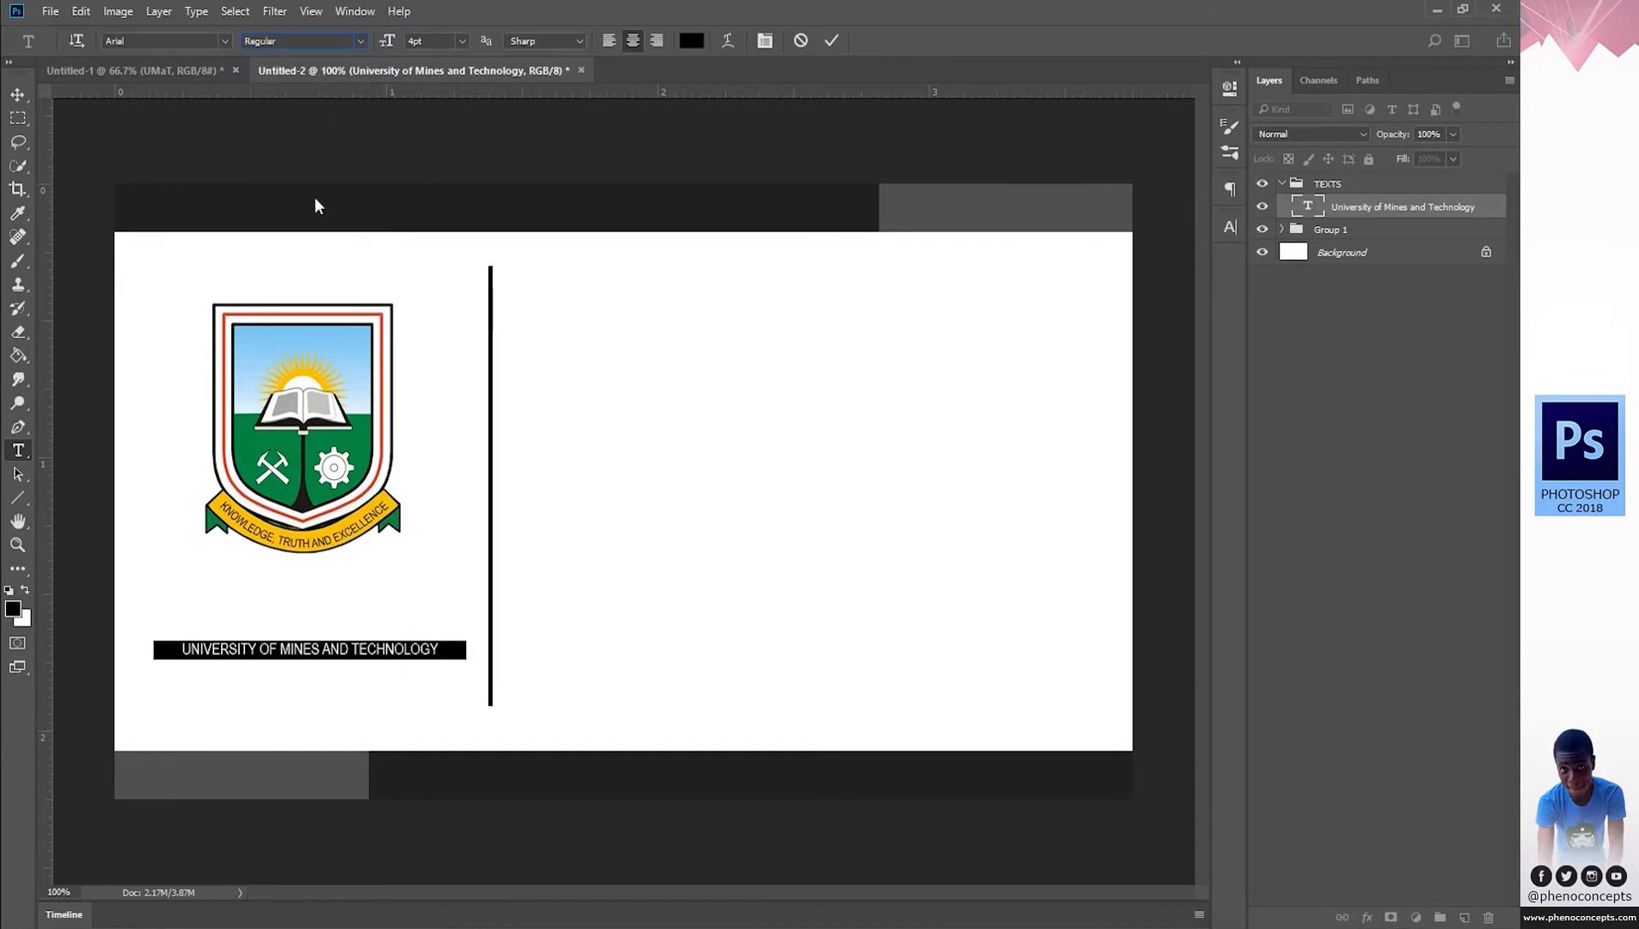
Move the university name just under the crest, commit it, and add a vertical guide through the crest centre.
left_click(315, 647)
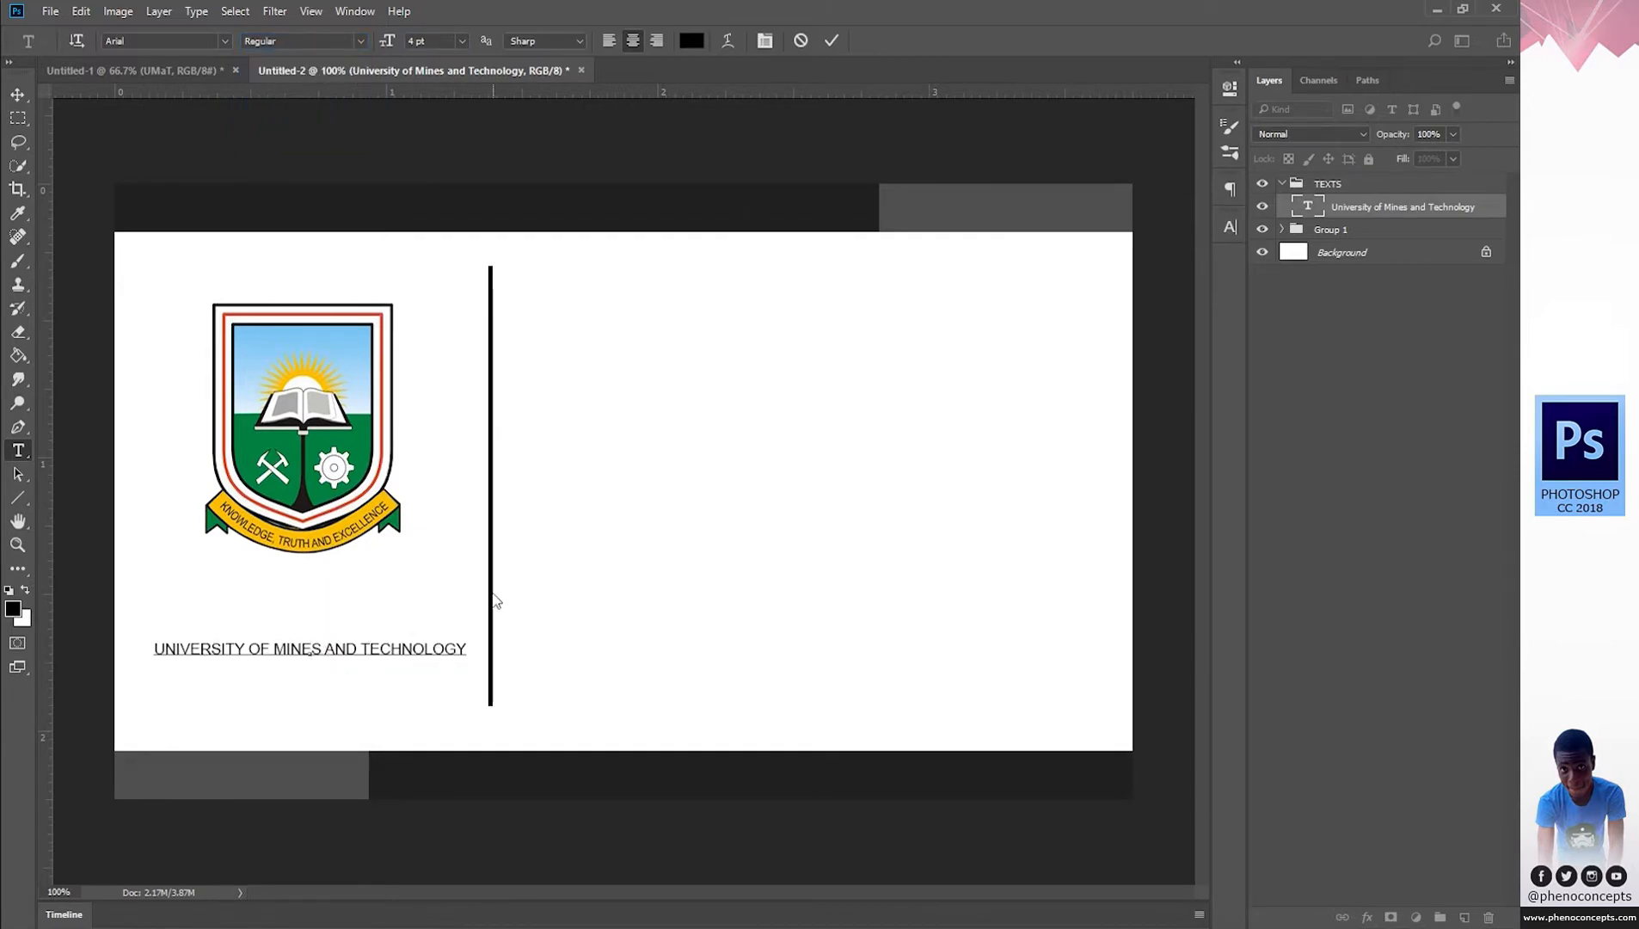
left_click_drag(382, 690, 374, 607)
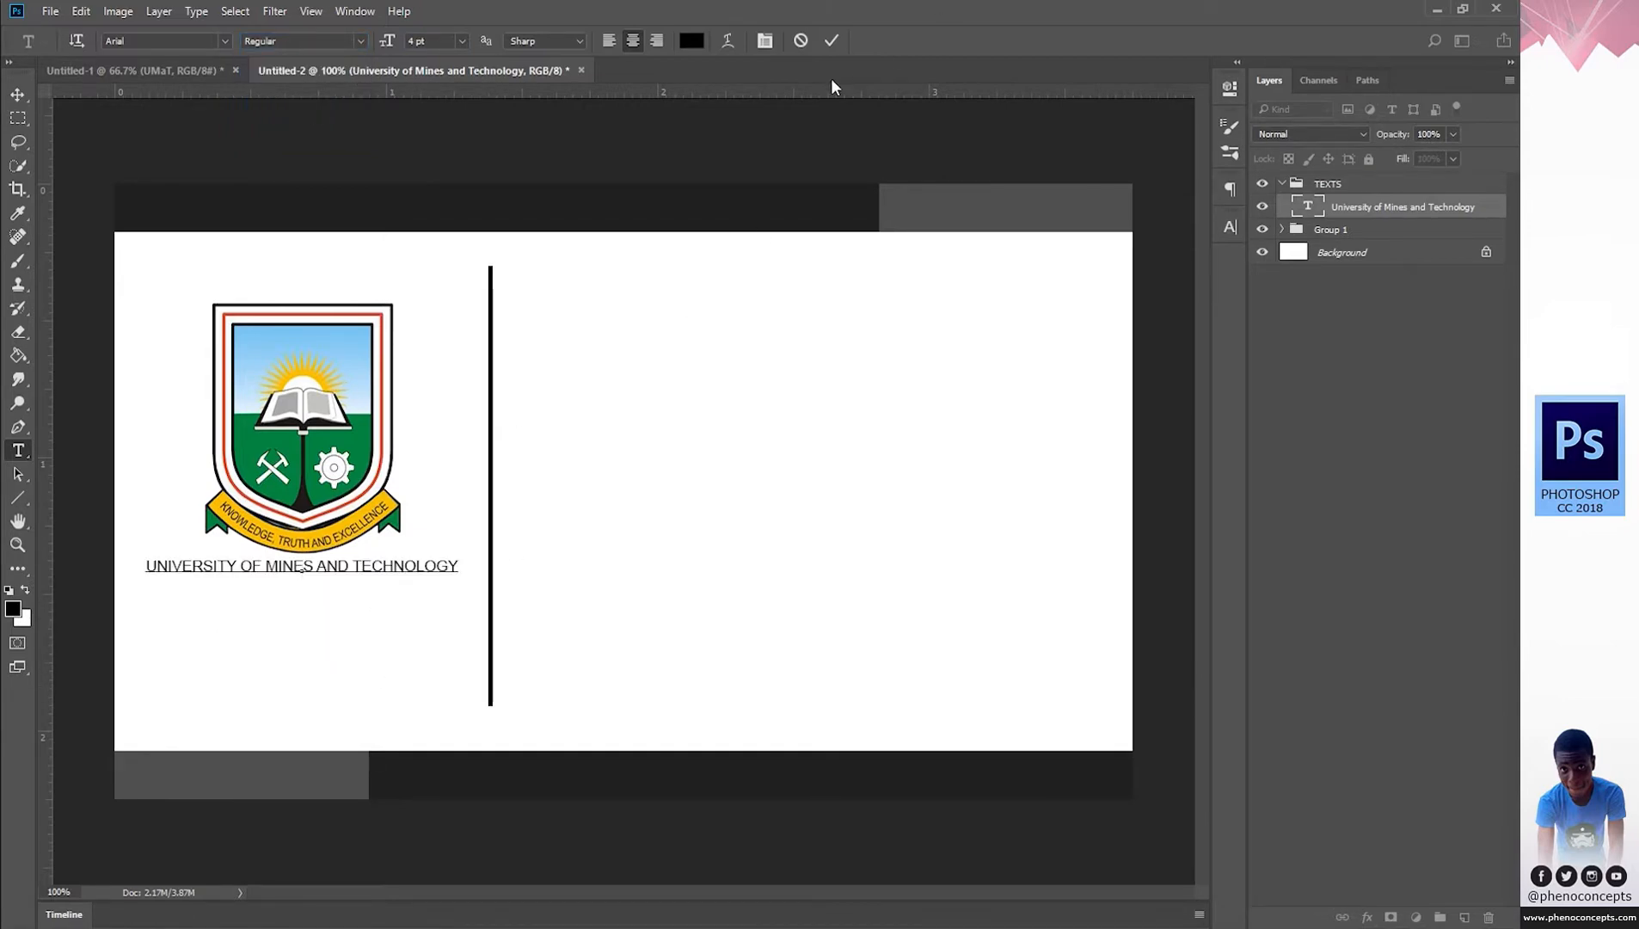
left_click(830, 41)
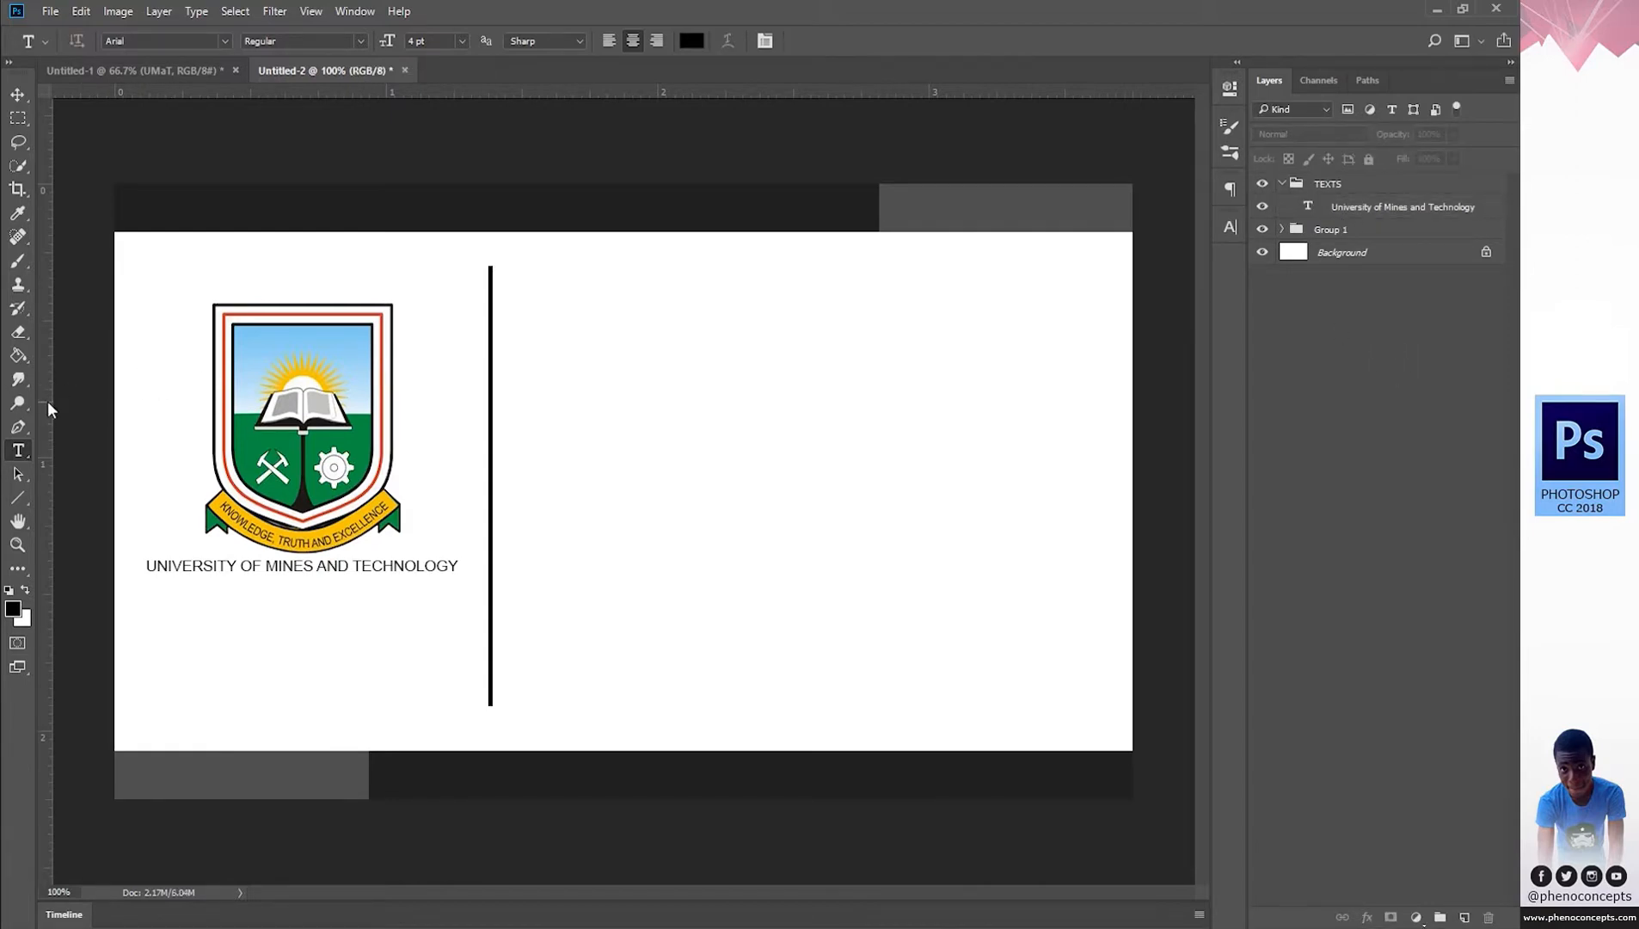
left_click_drag(47, 410, 302, 402)
Select the crest's Layer 1 inside Group 1 and centre it on the vertical guide.
key("v")
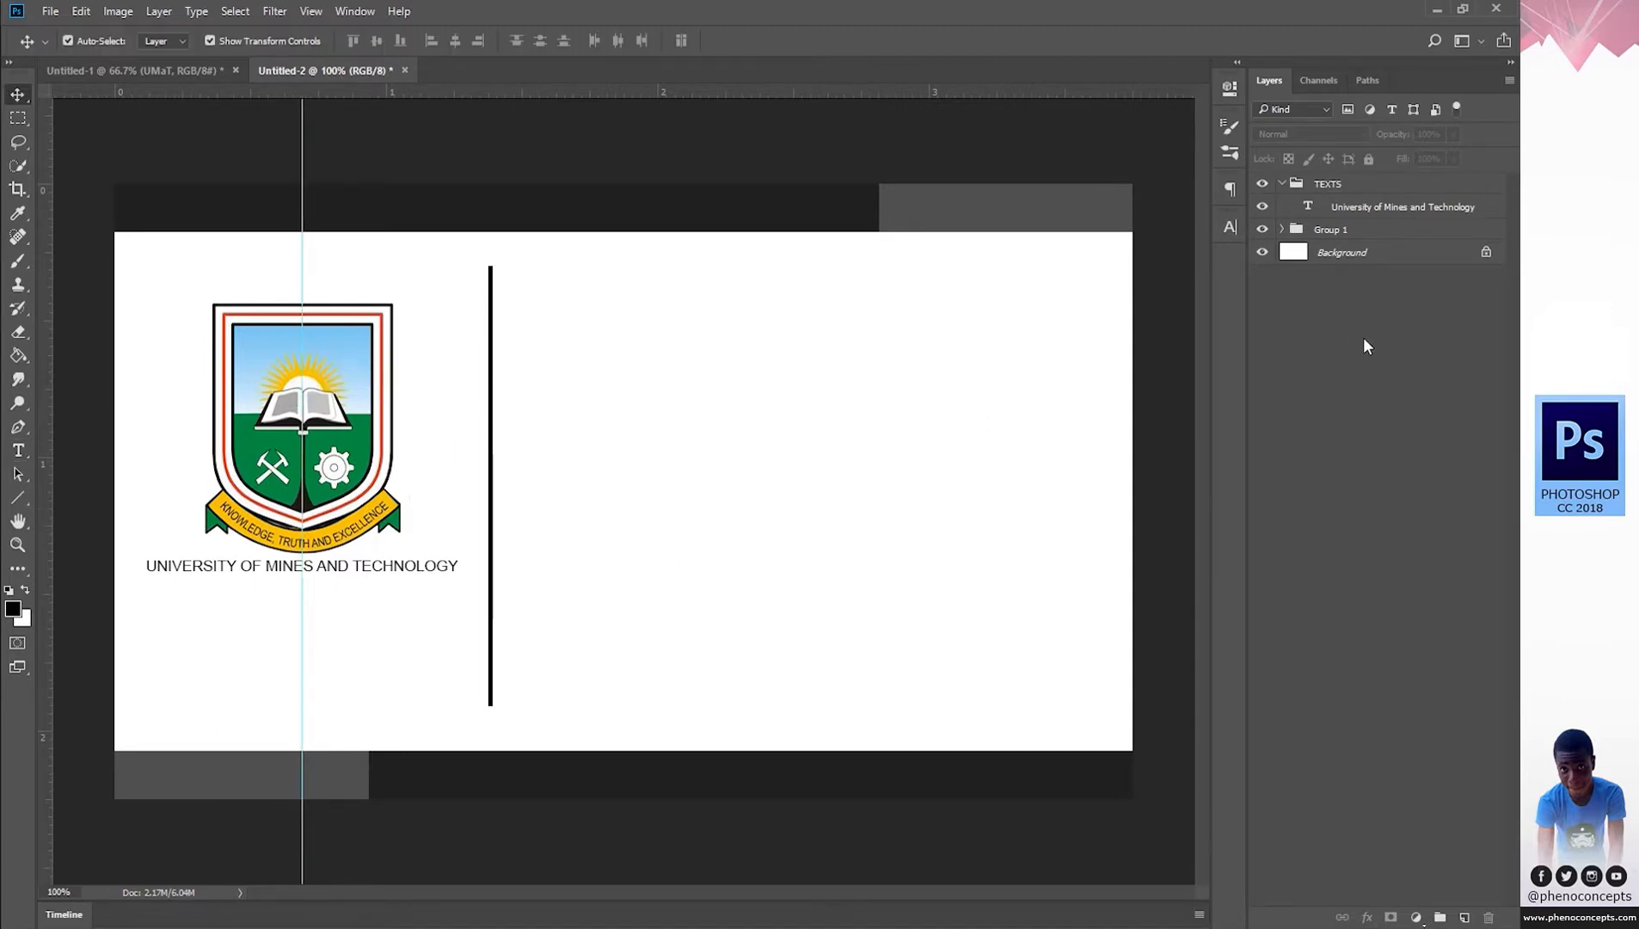
left_click(1290, 229)
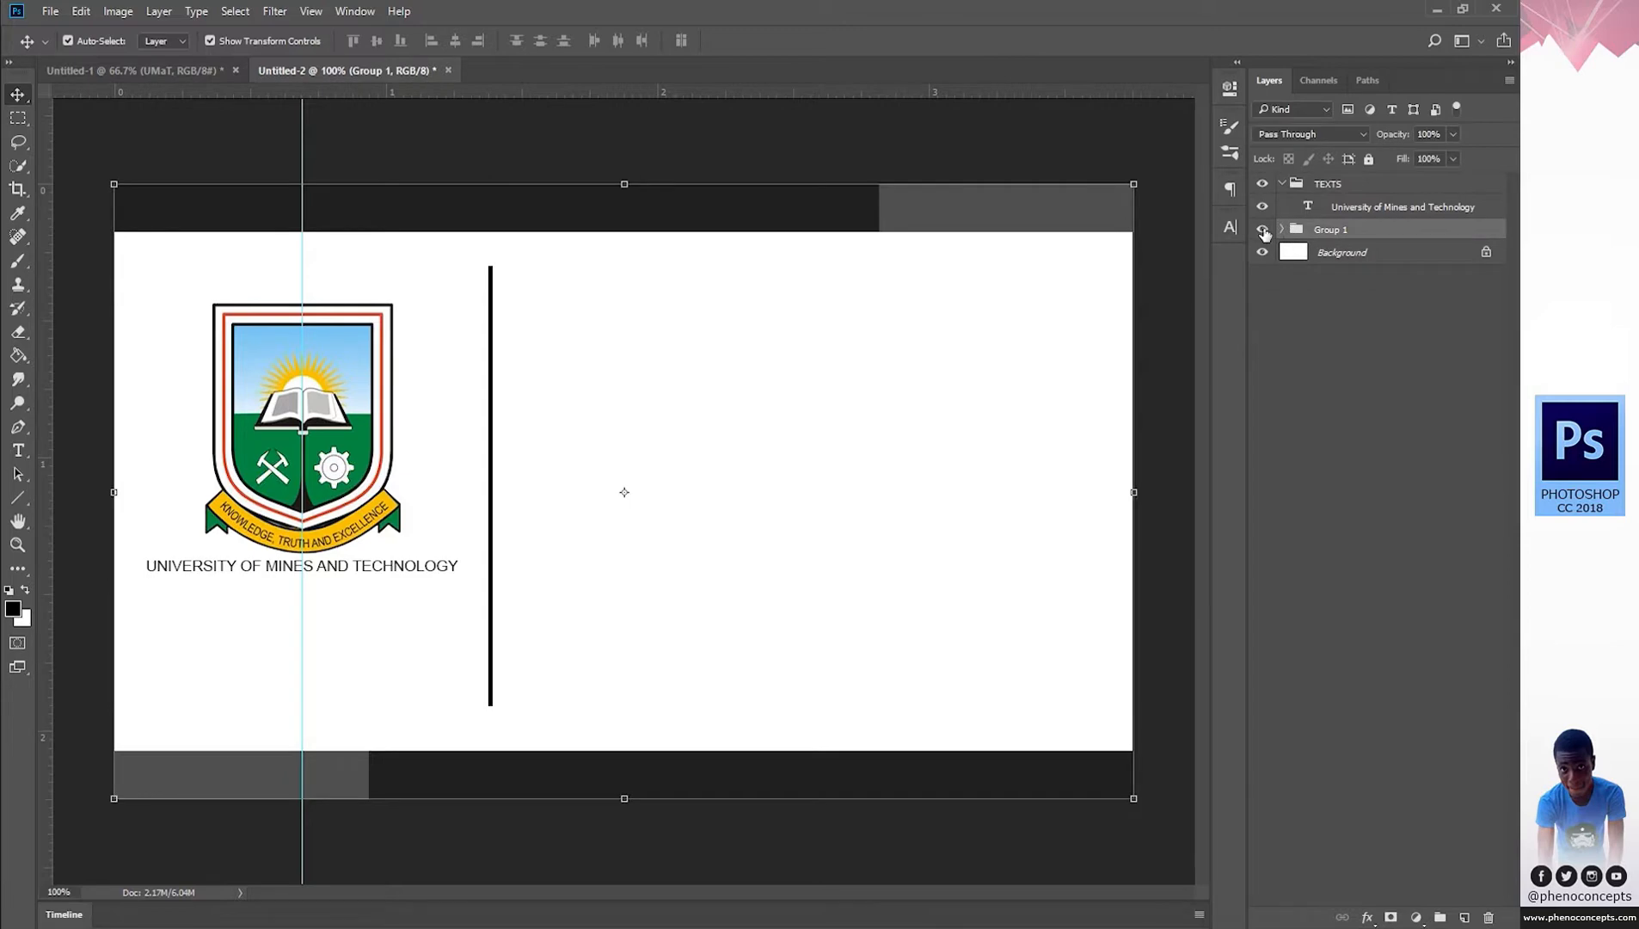
left_click(1282, 229)
left_click(1346, 252)
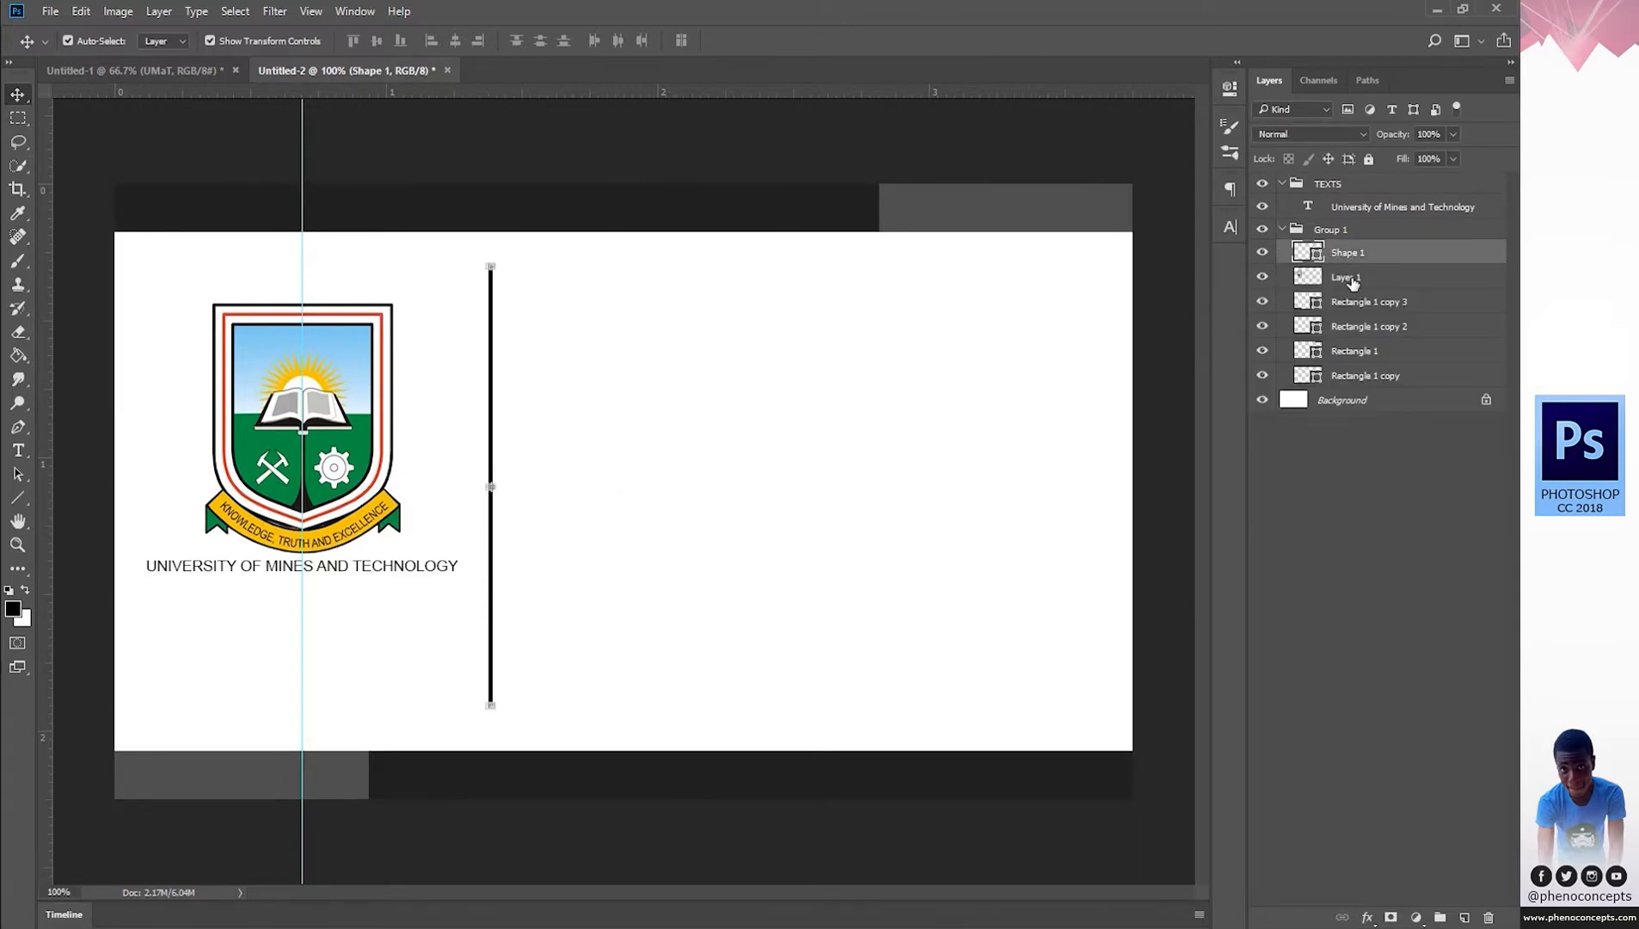
left_click(1345, 276)
left_click_drag(331, 370, 327, 368)
Shift the university name slightly down and right beneath the crest, then collapse Group 1.
key("t")
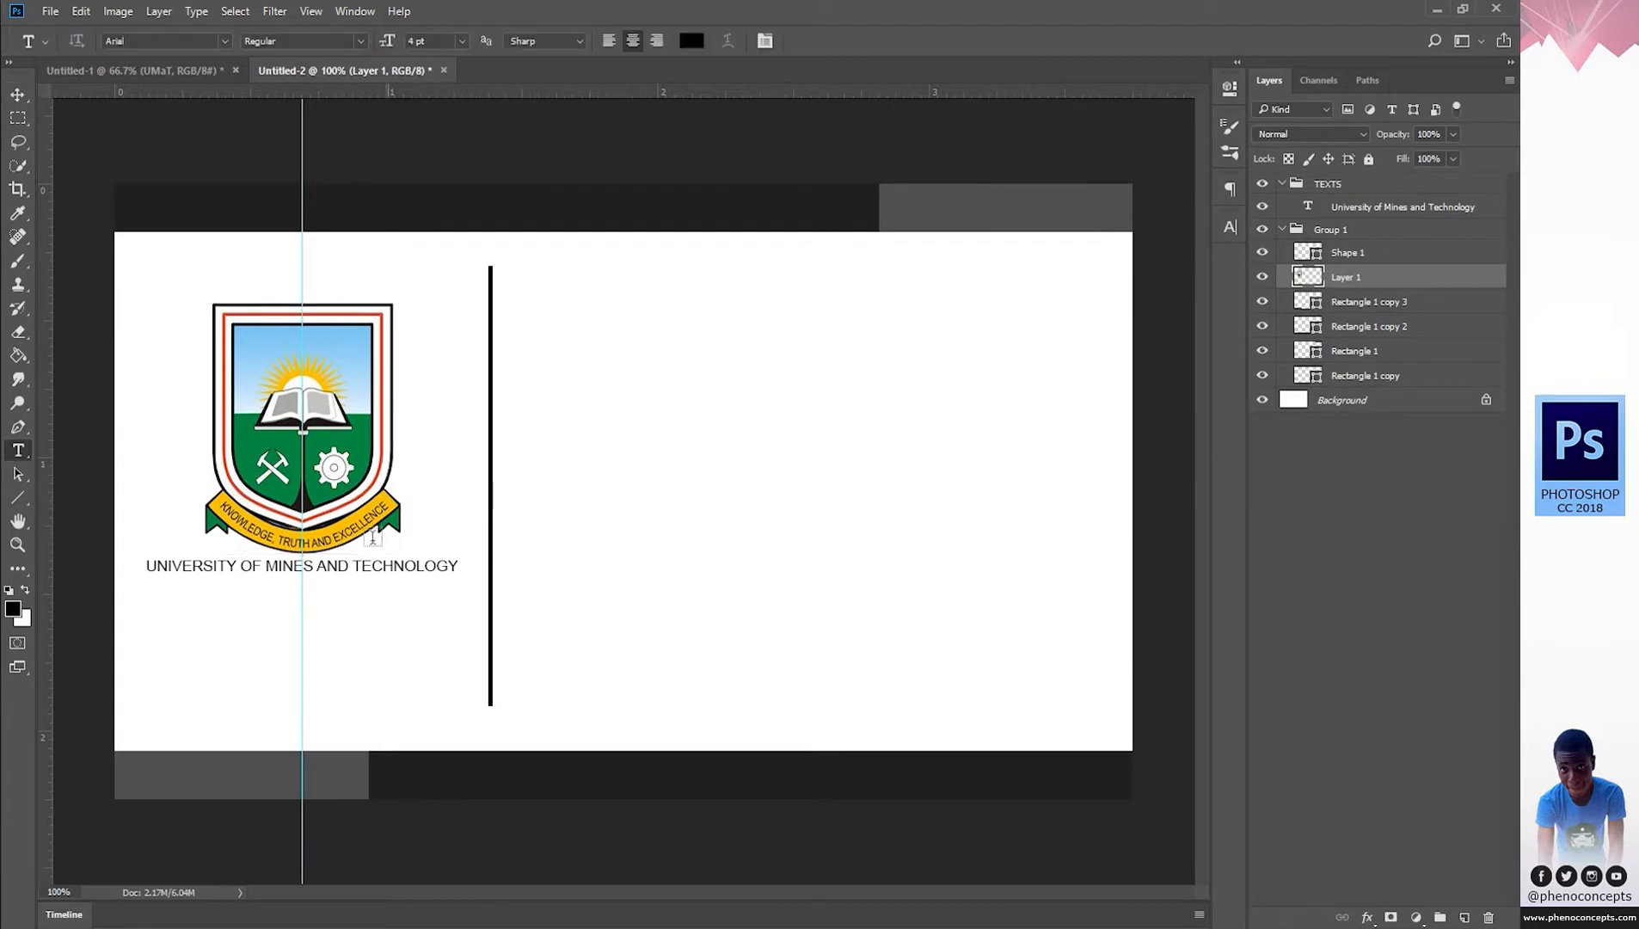
left_click(327, 566)
left_click_drag(347, 597, 349, 603)
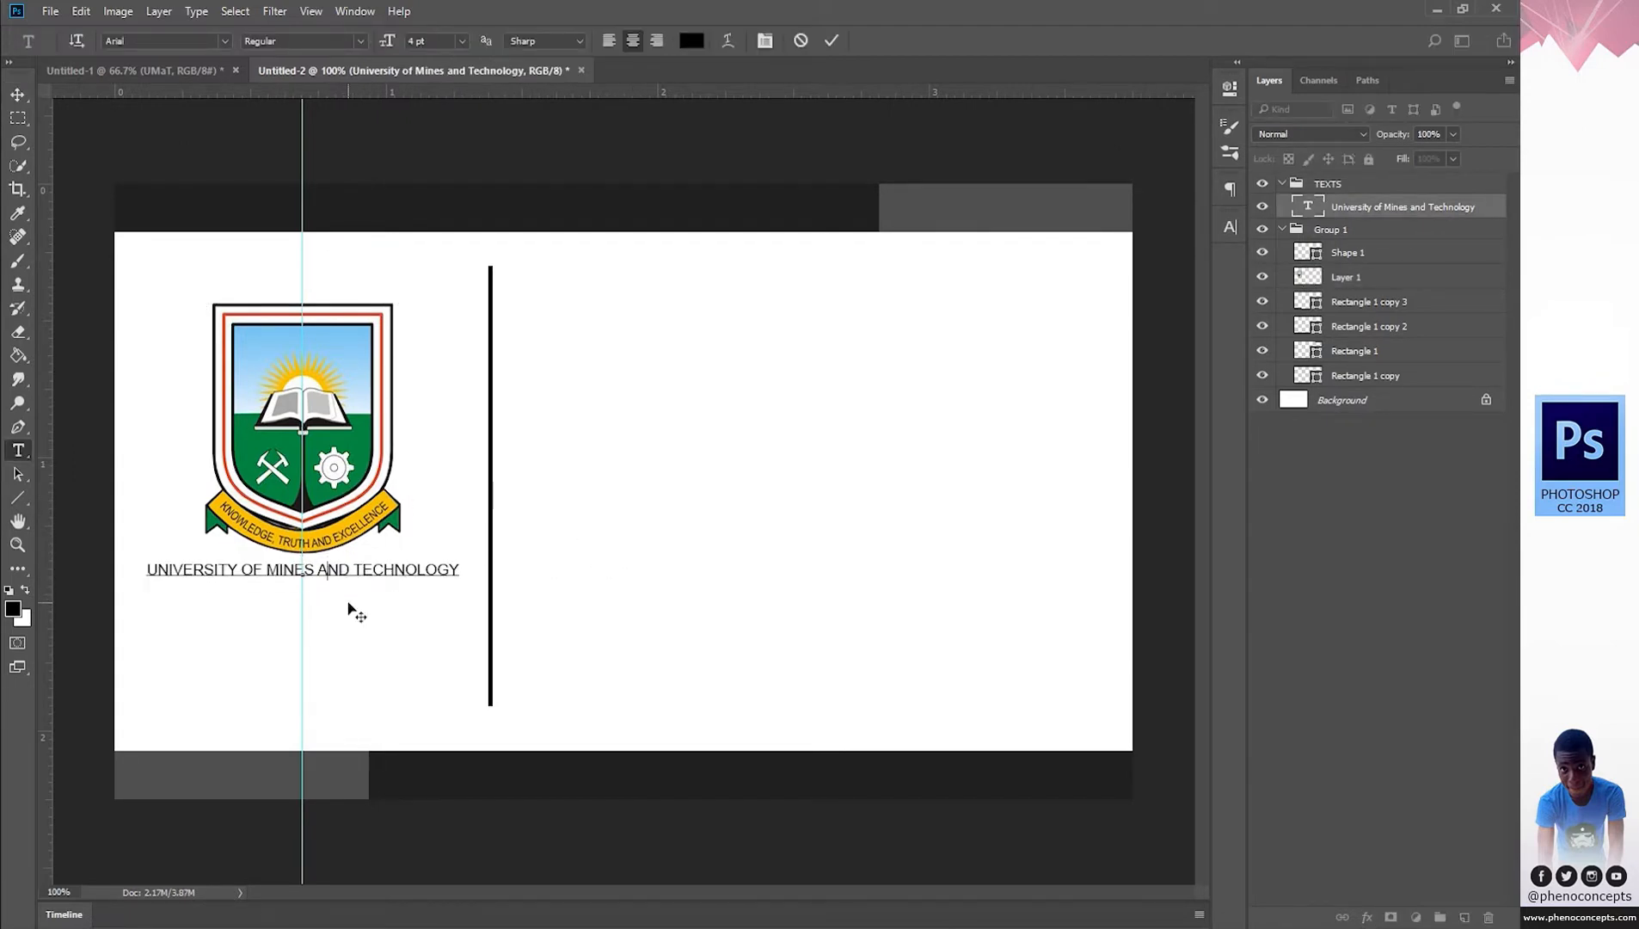
left_click(832, 41)
left_click(1281, 230)
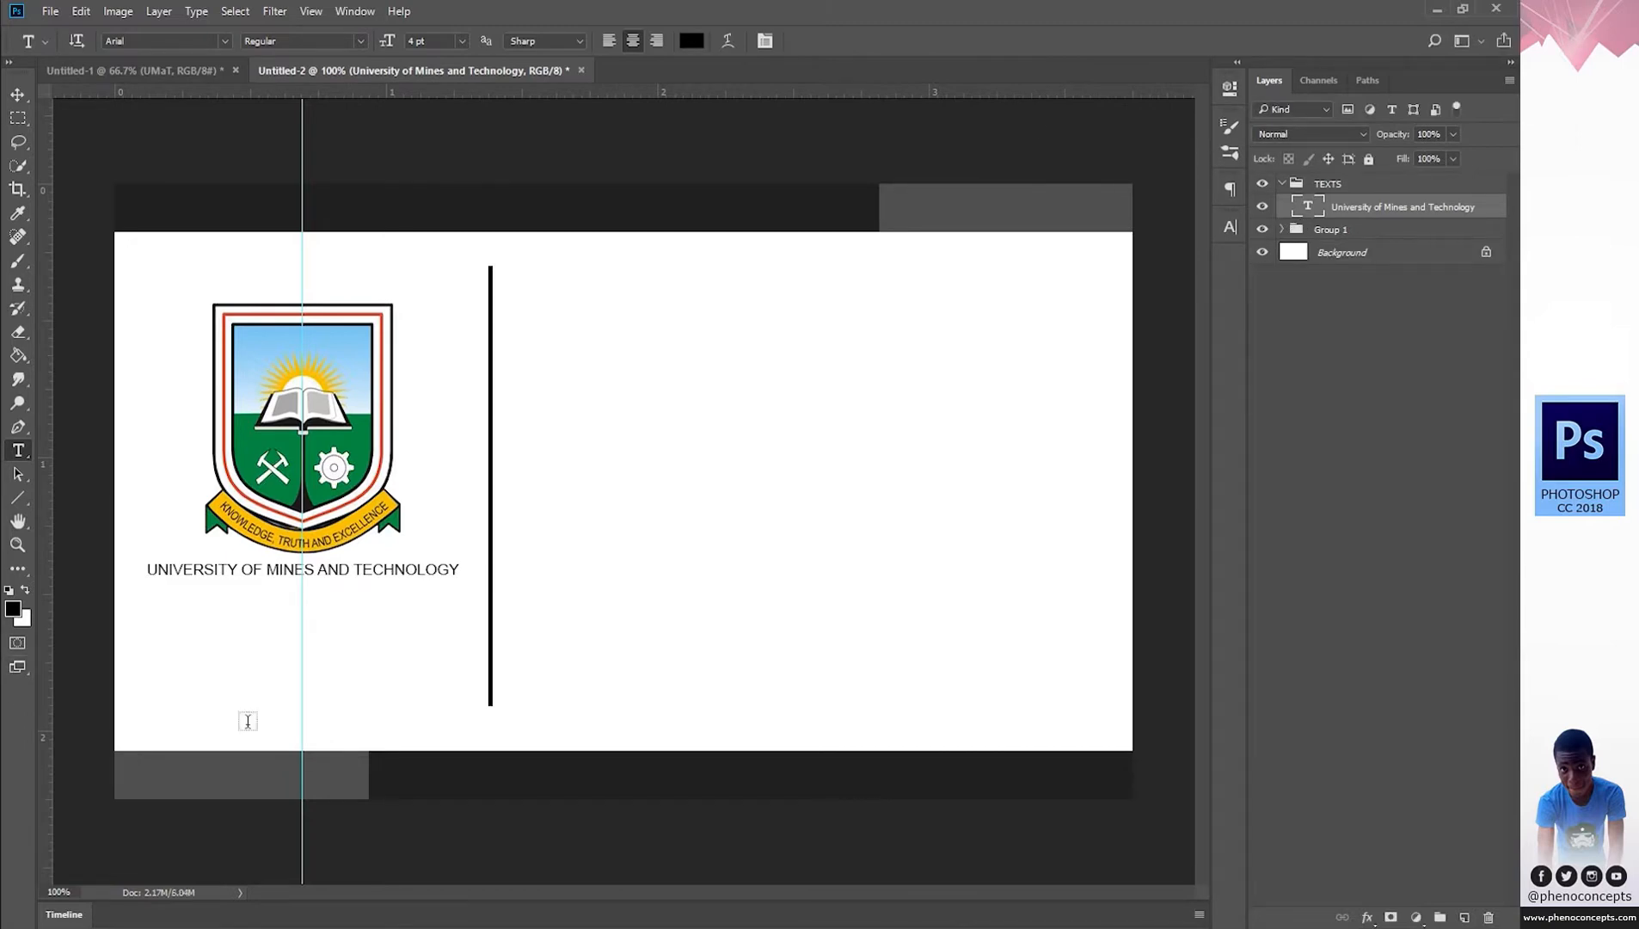
Type 'UMAT' below the university name and turn off All Caps on the A to read 'UMaT'.
left_click(381, 646)
type("U")
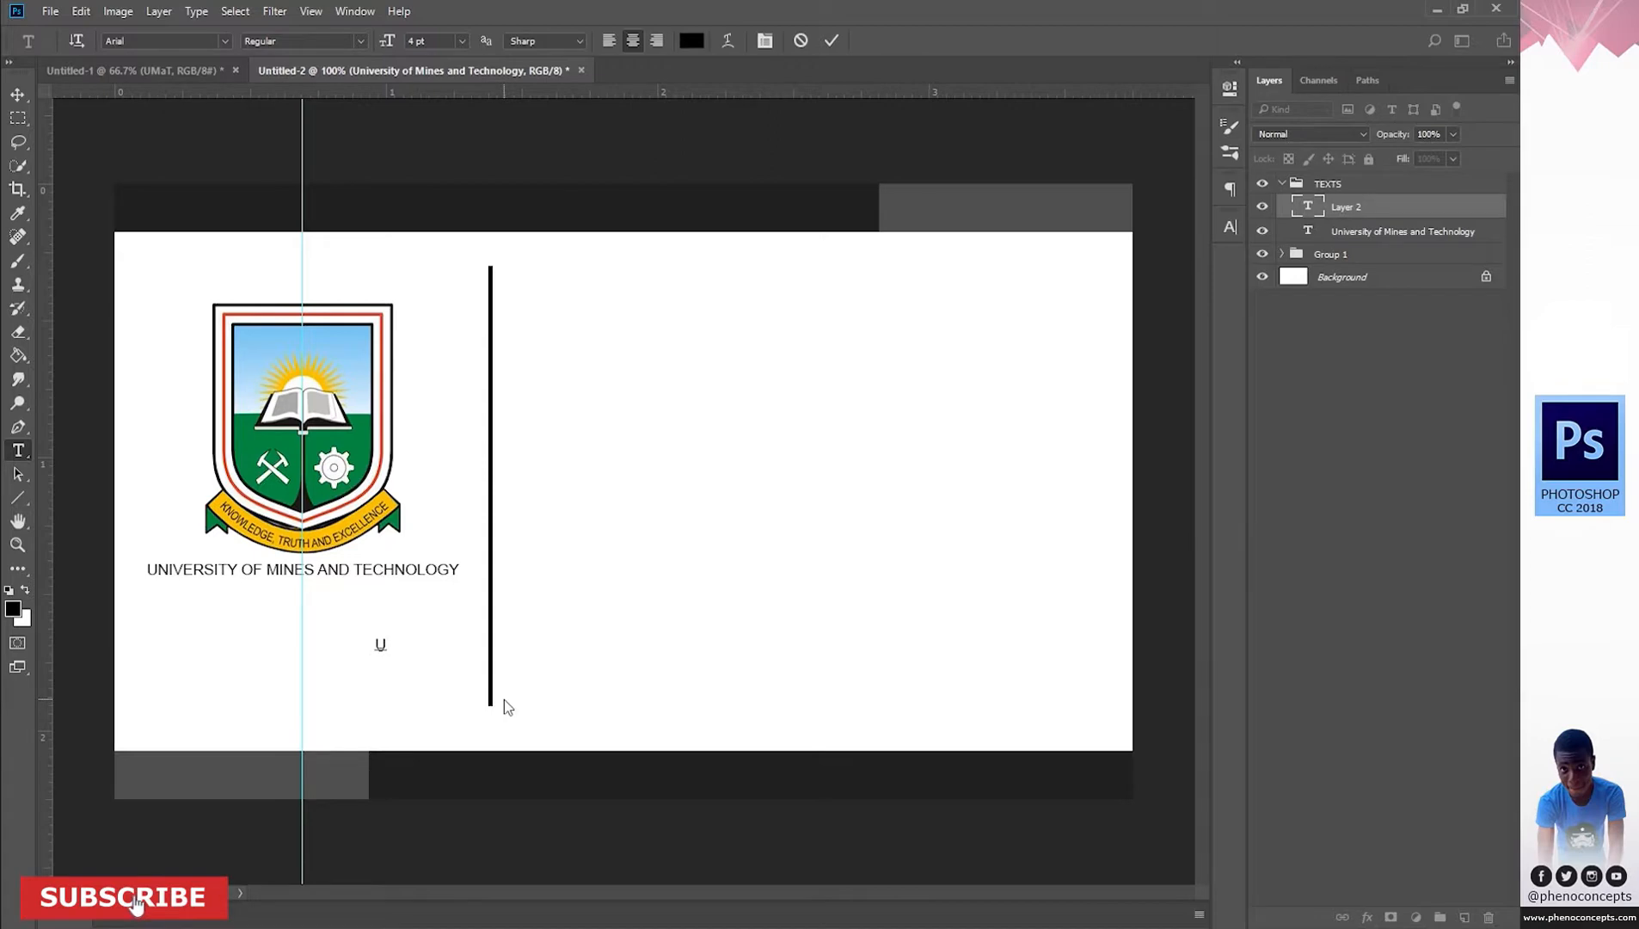
type("MAT")
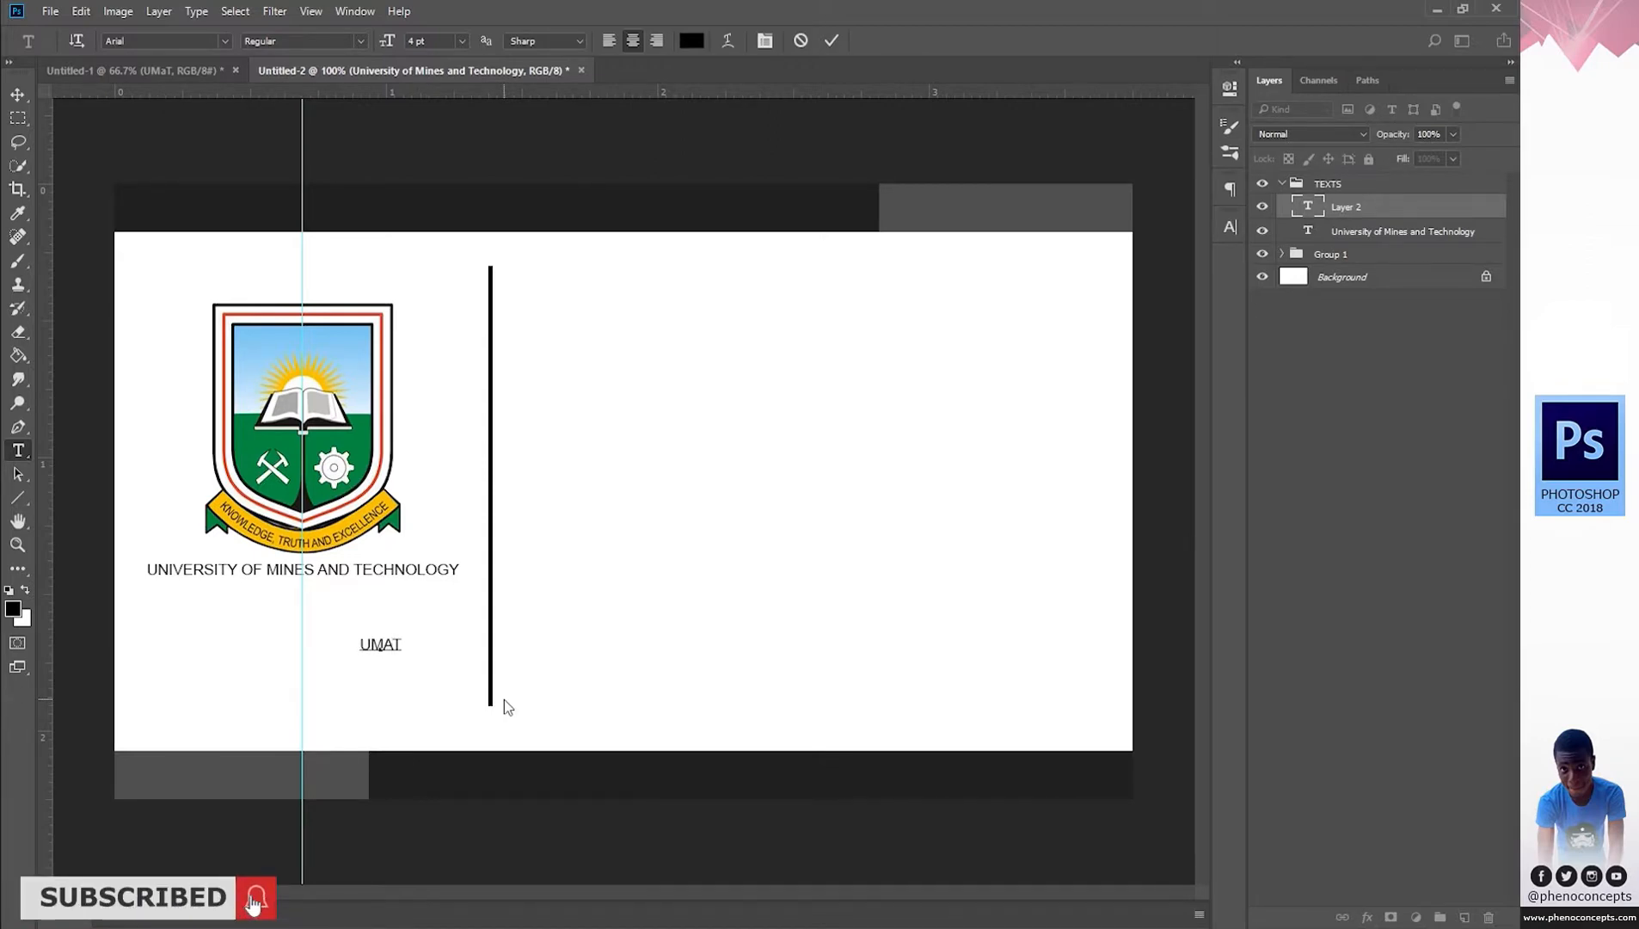
key("Left")
key("shift+Left")
left_click(1230, 227)
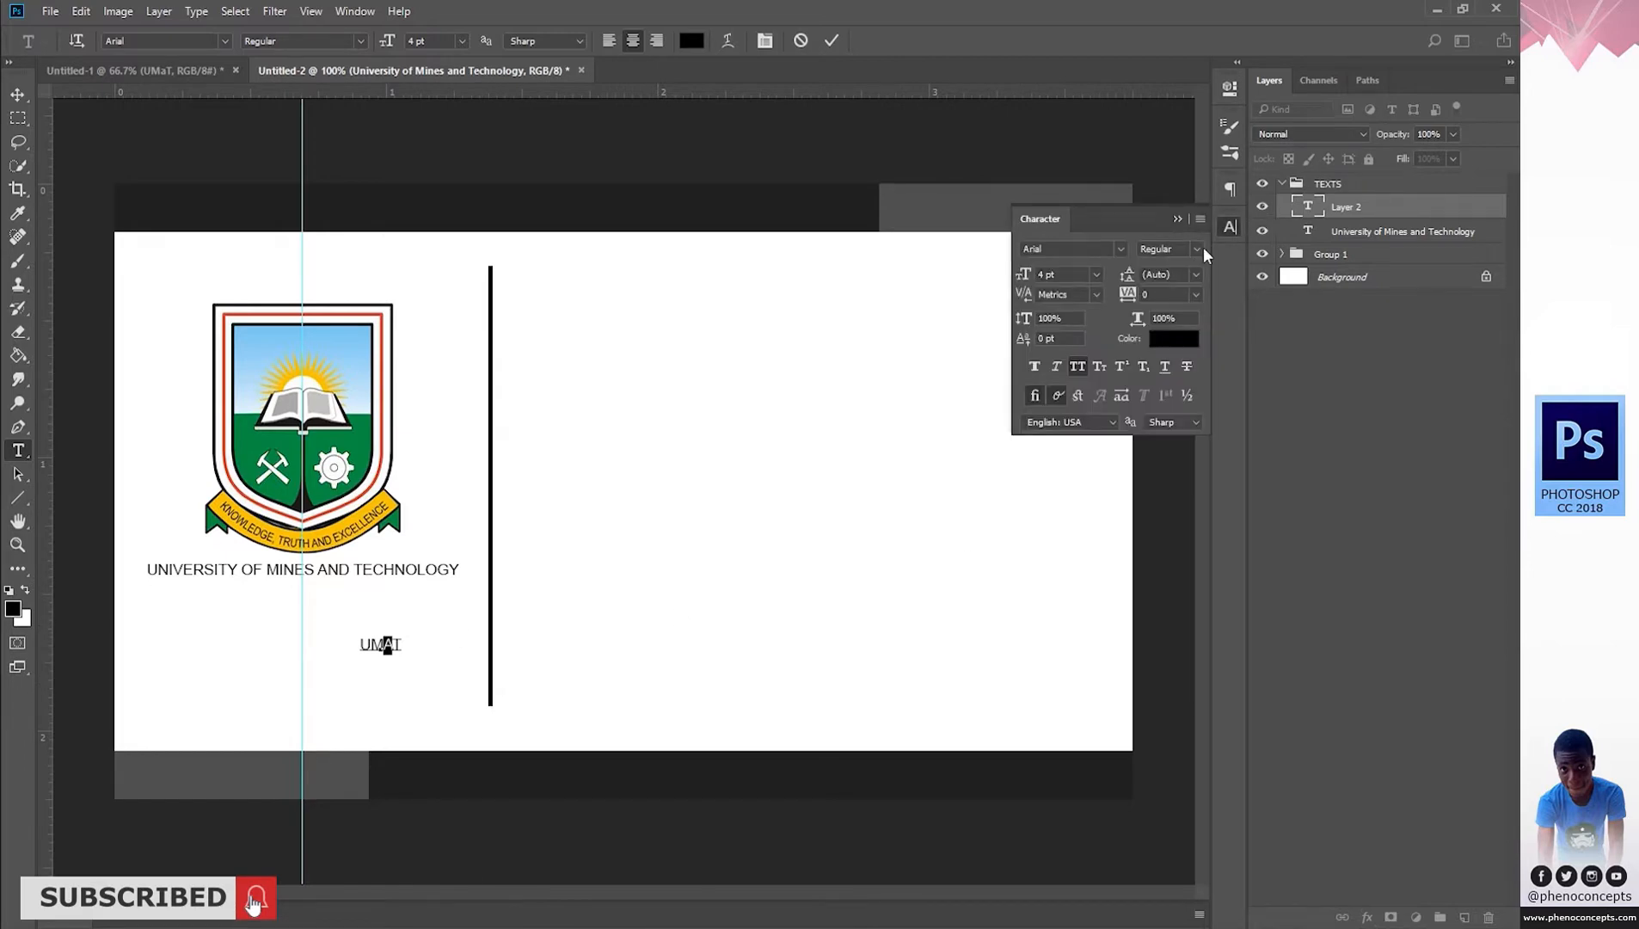
left_click(1078, 365)
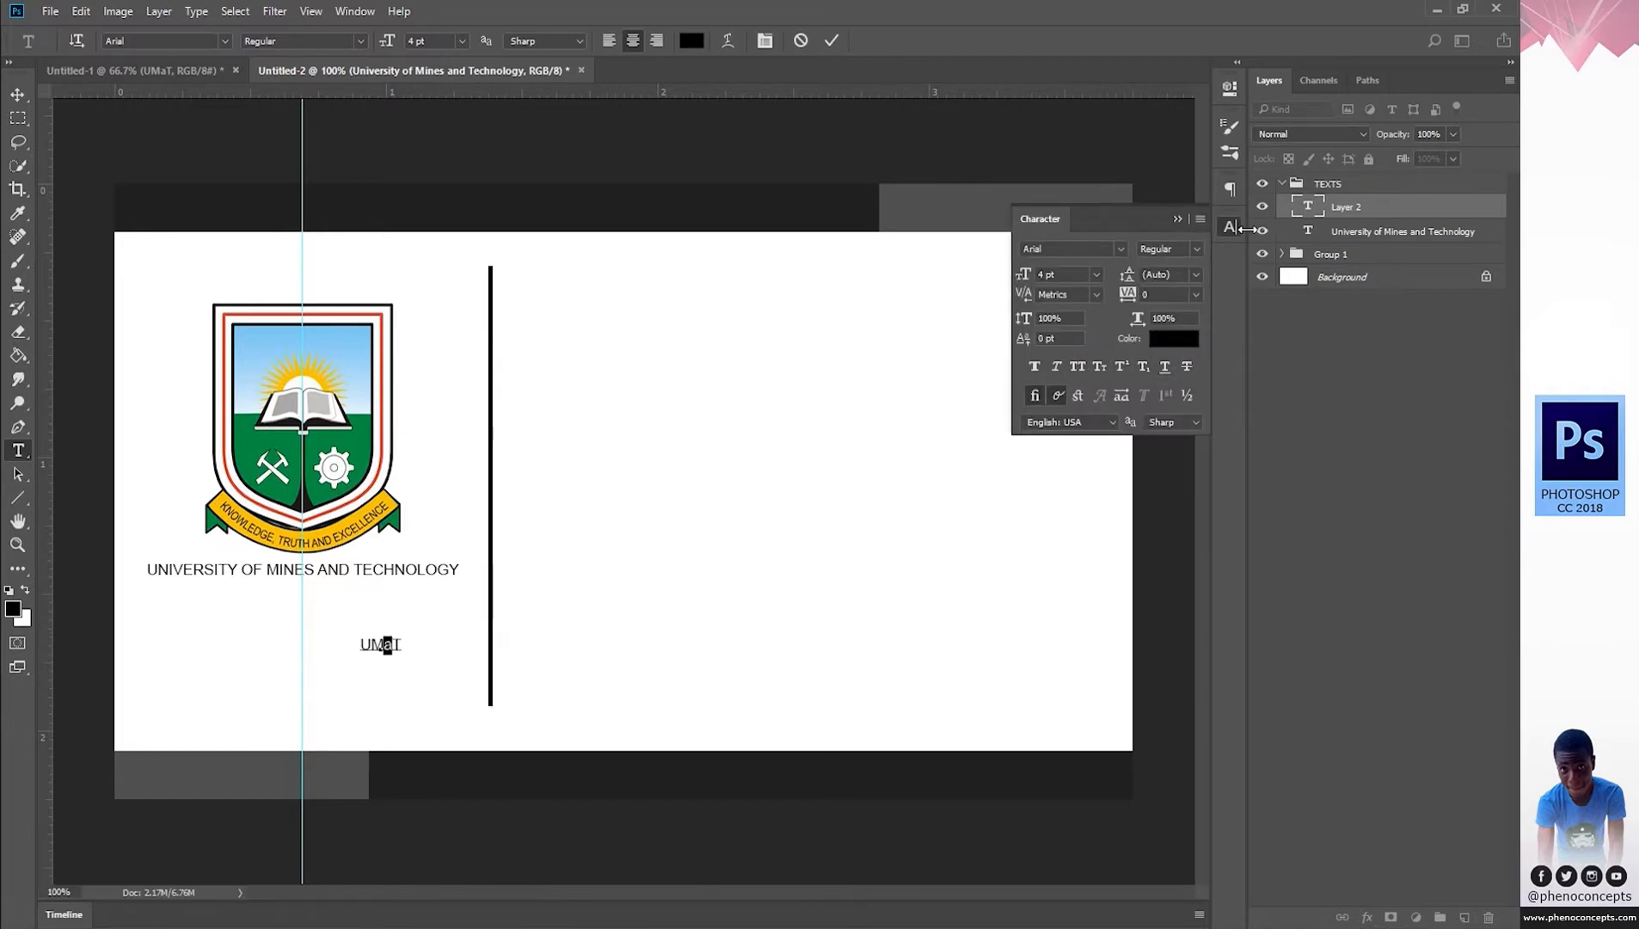
left_click(1231, 229)
key("ctrl+a")
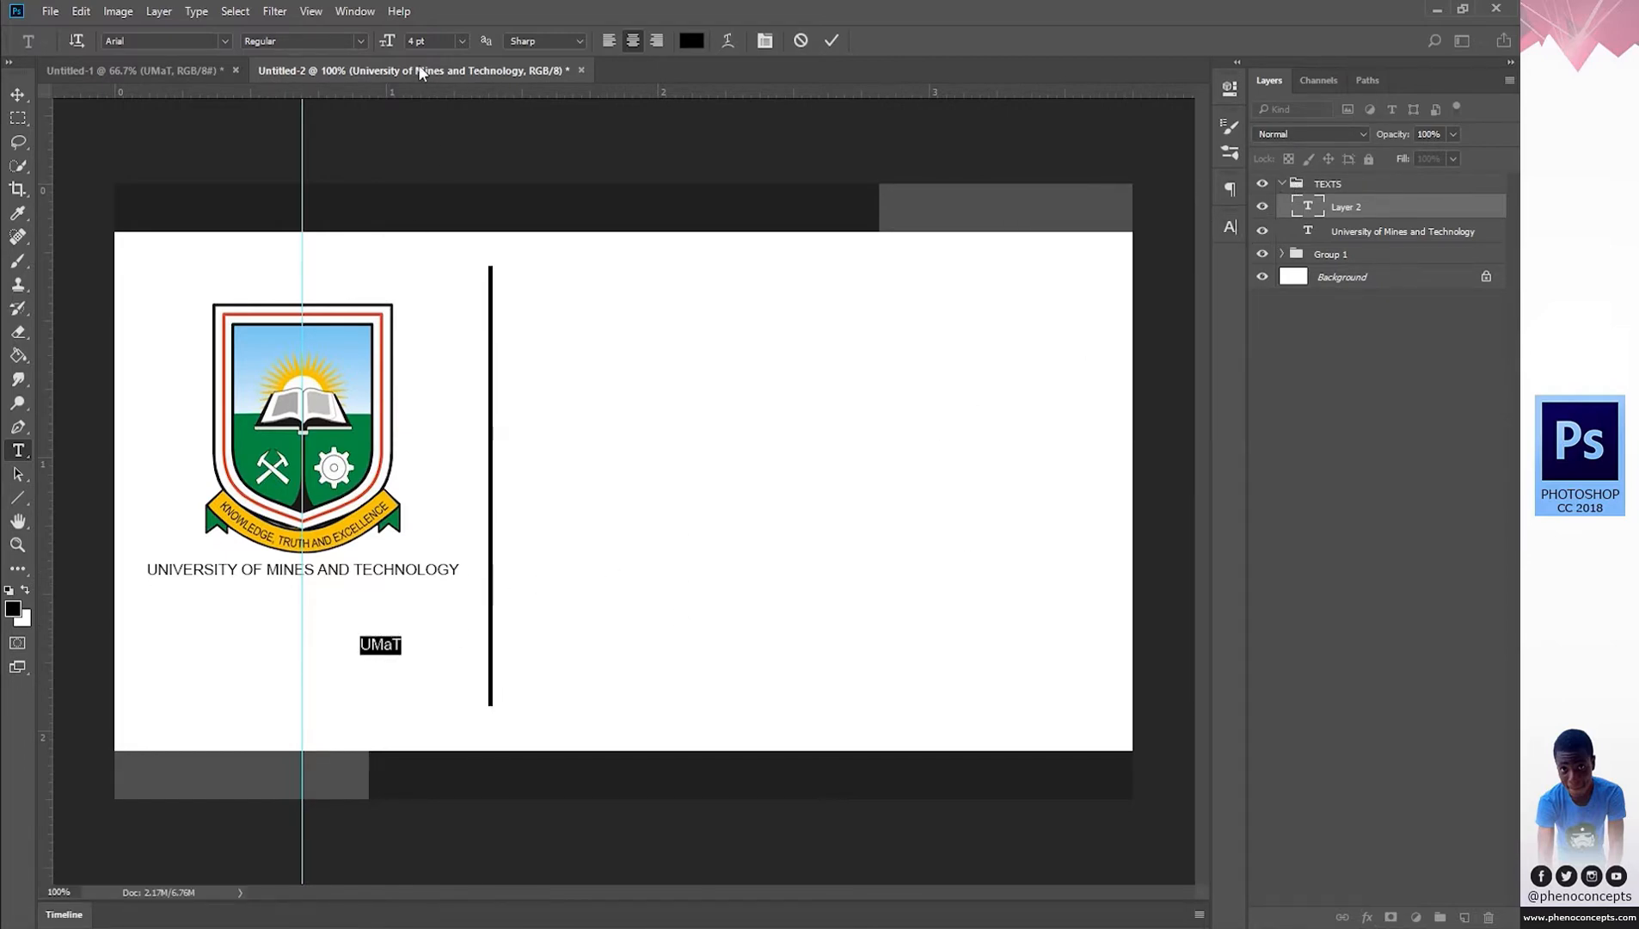
Enlarge UMaT to 37 pt Arial Narrow and move it under the university name.
left_click_drag(392, 43, 427, 42)
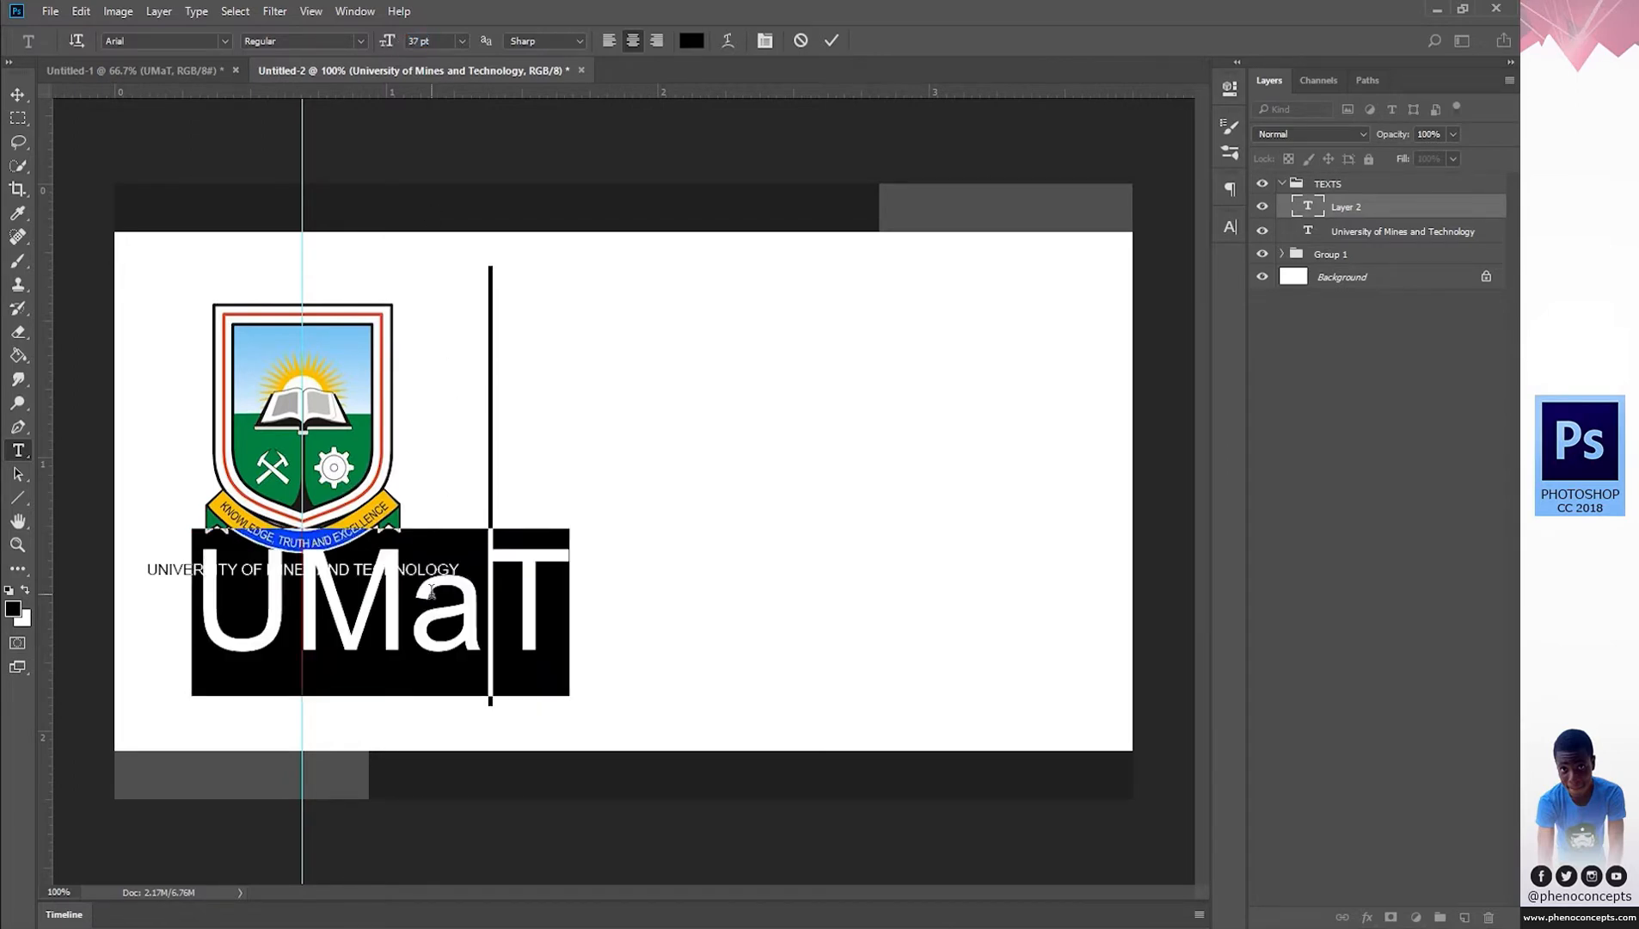
left_click(414, 568)
key("ctrl+a")
left_click(361, 41)
left_click(271, 60)
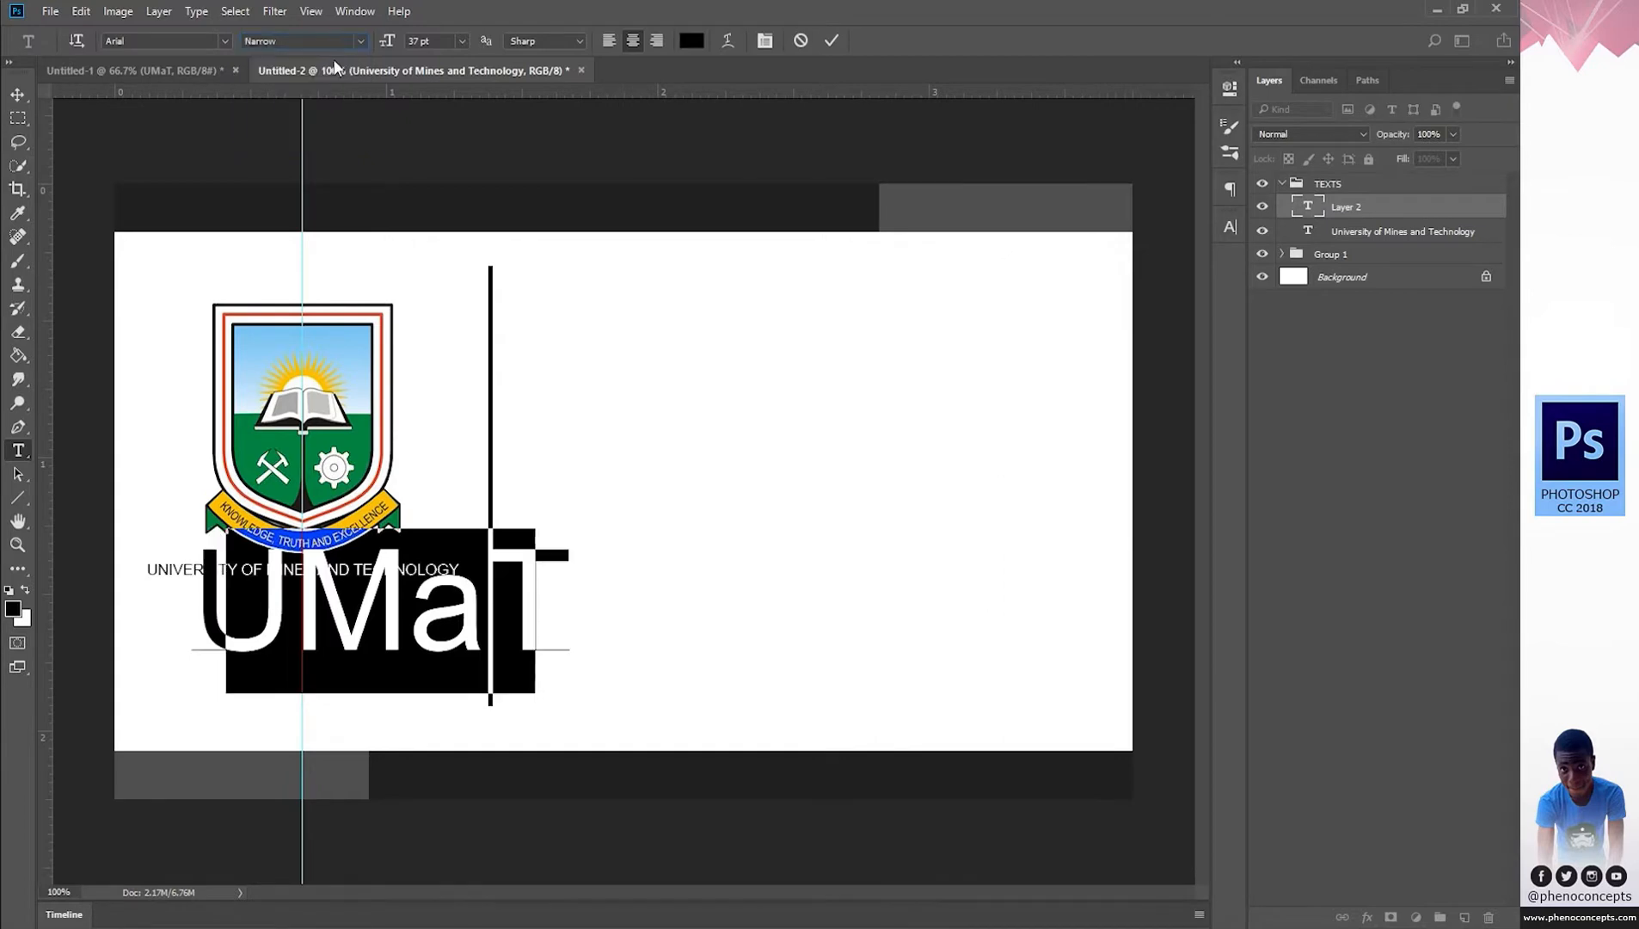
left_click(384, 612)
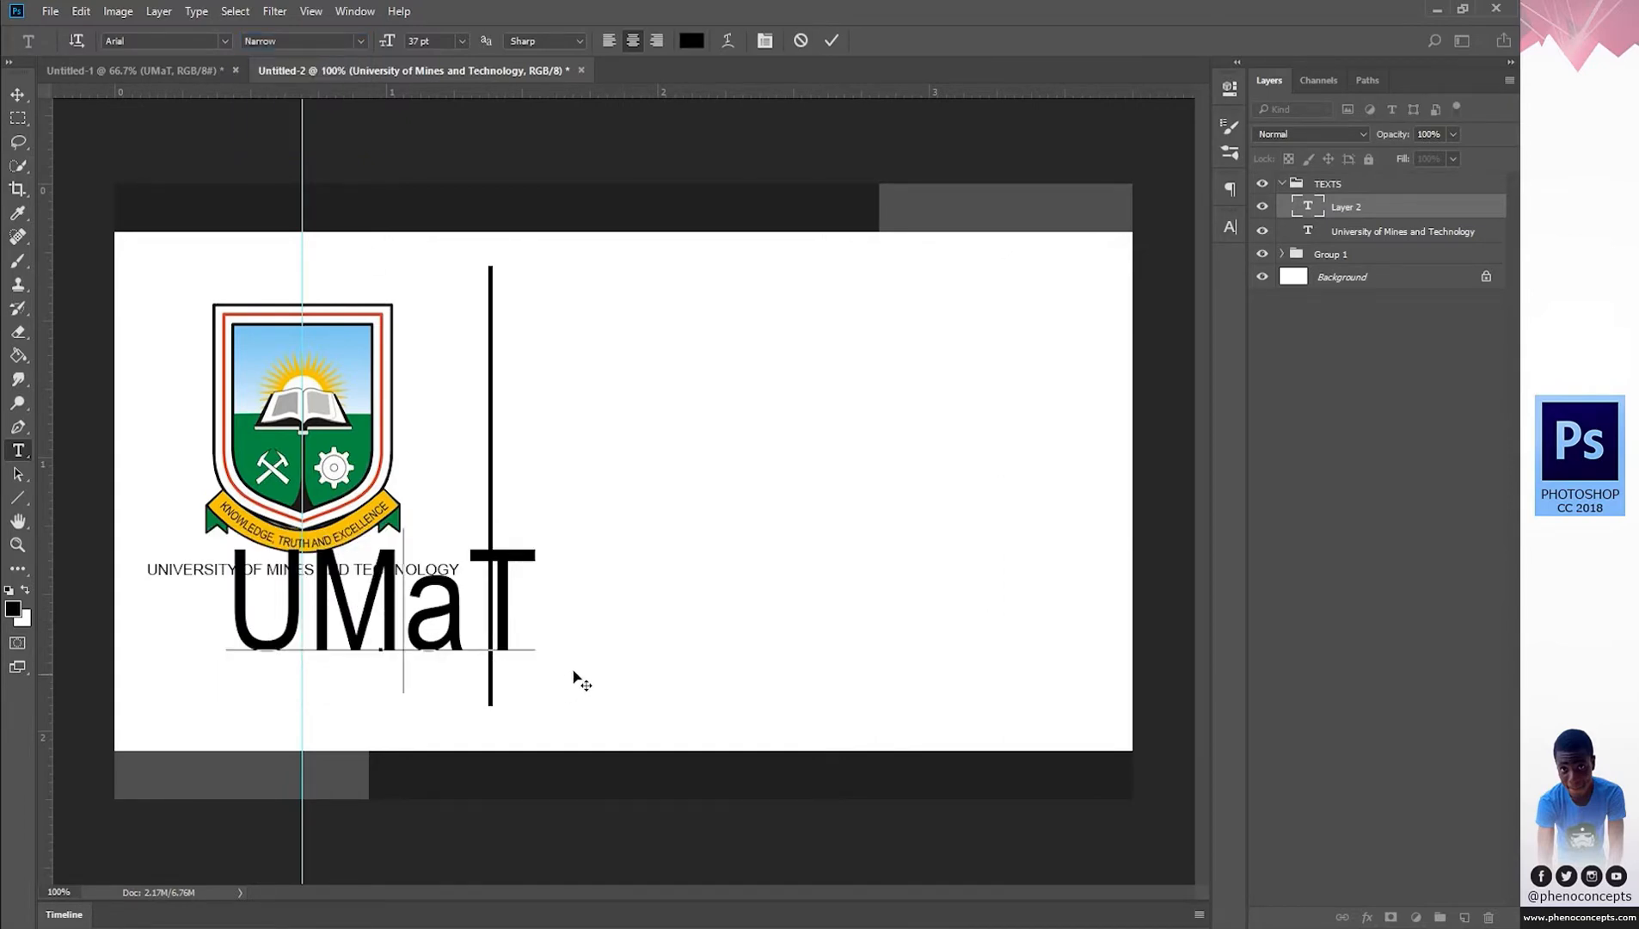
left_click_drag(533, 714, 497, 714)
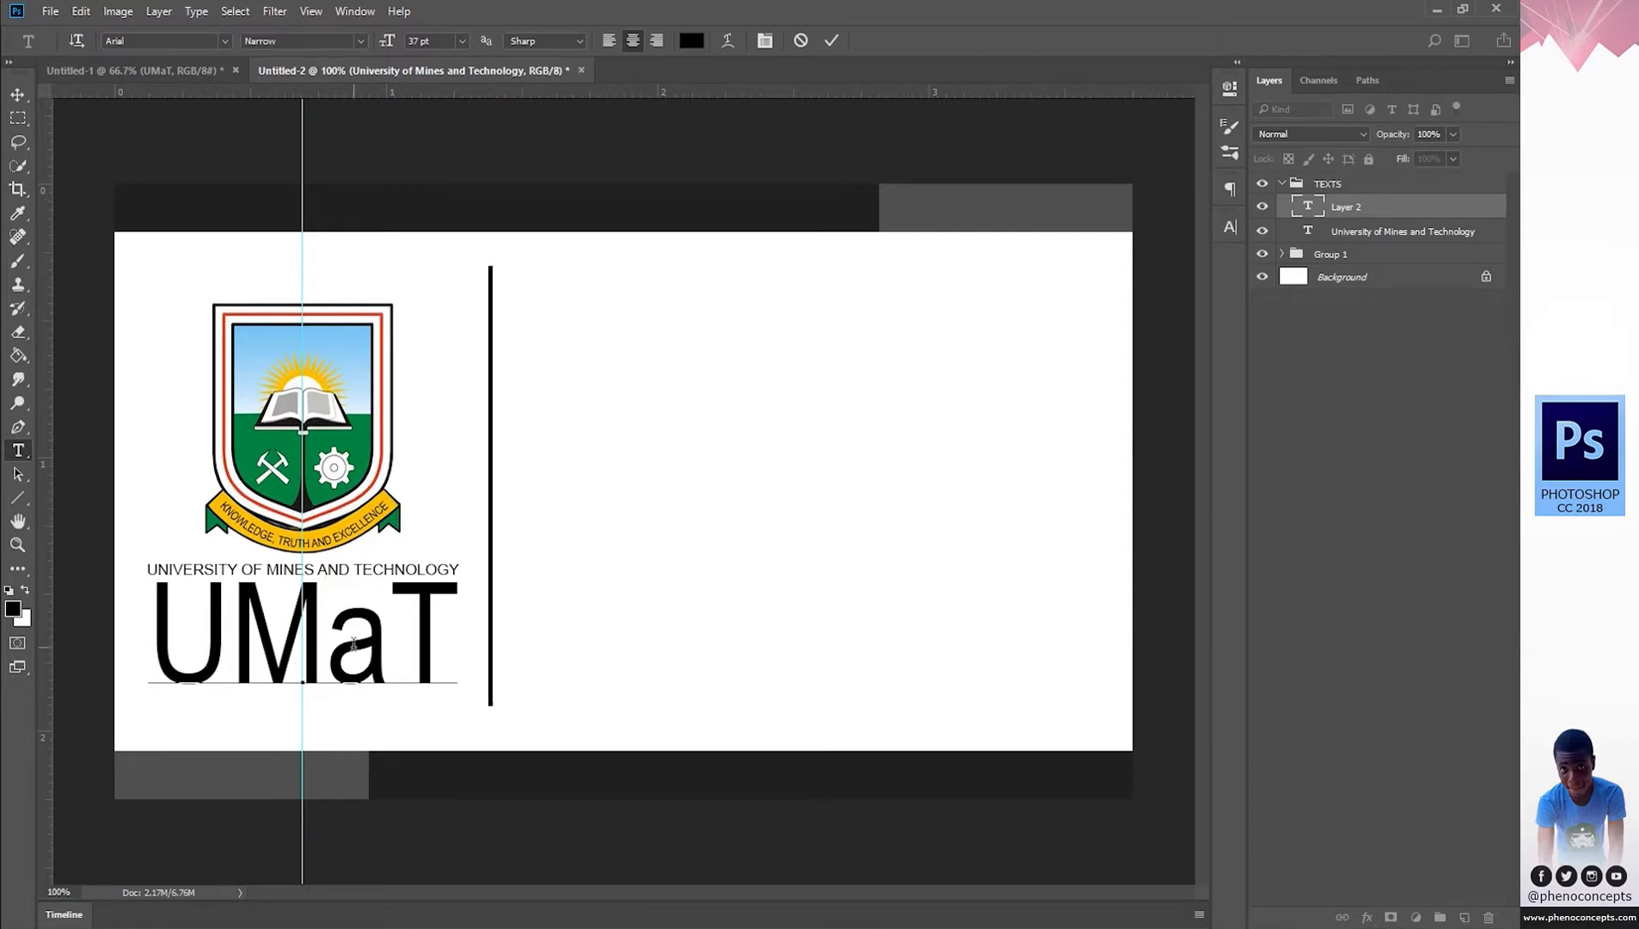
Widen UMaT's letter spacing to 80 and settle its size at 35 pt.
key("ctrl+a")
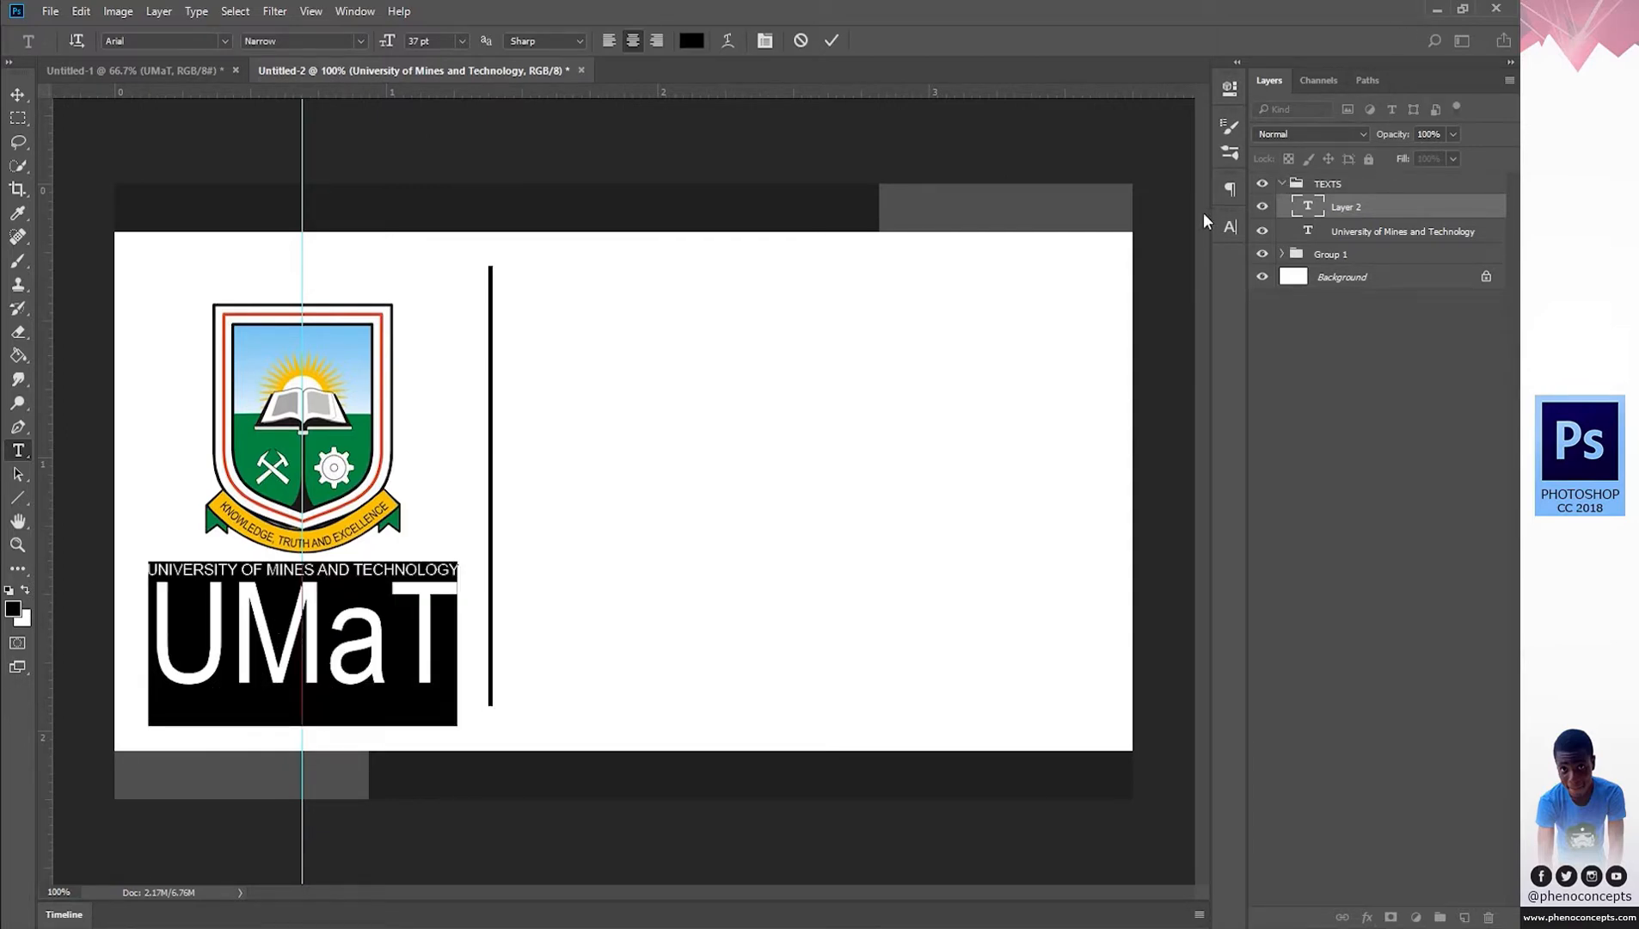
left_click(1231, 227)
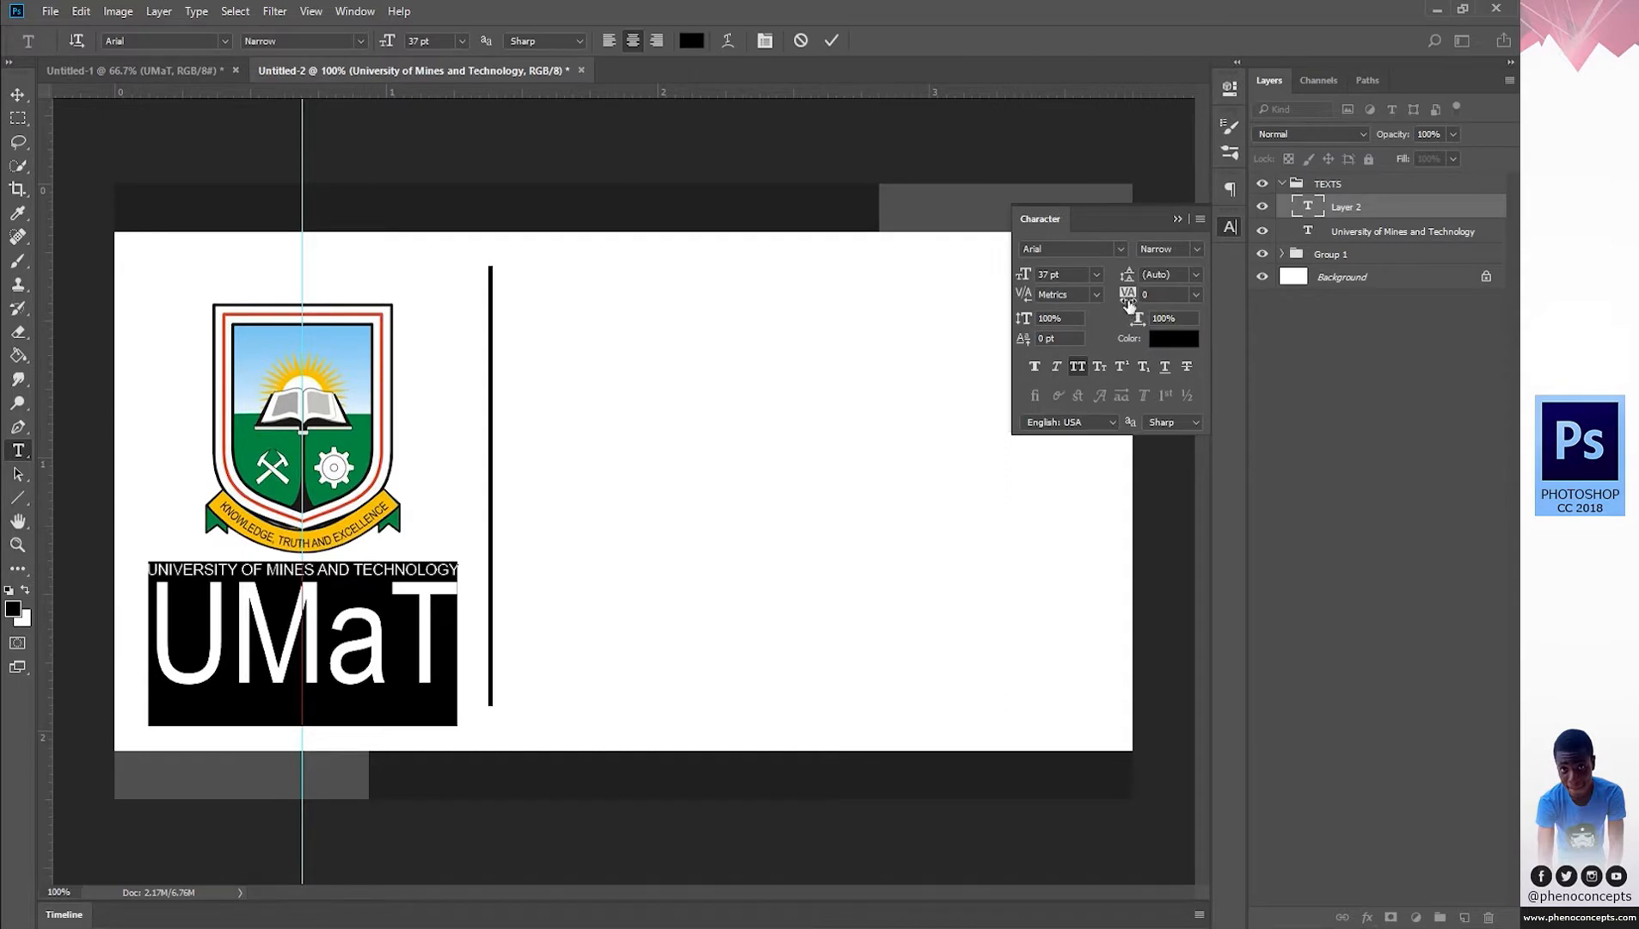
left_click_drag(1131, 295, 1135, 296)
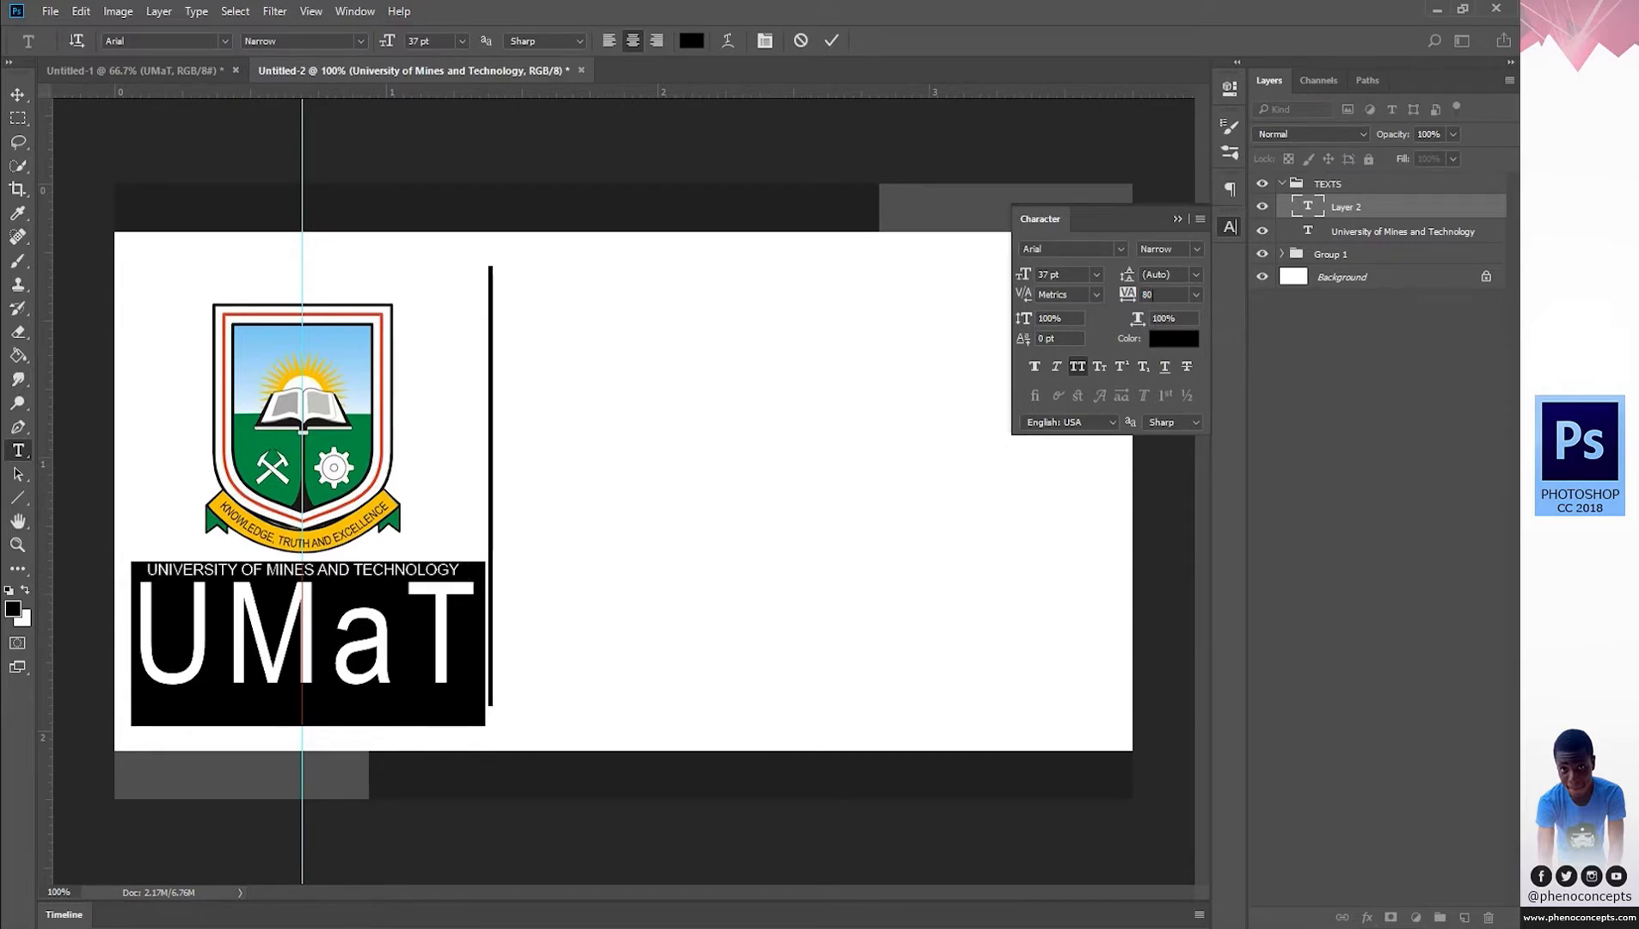
left_click(459, 41)
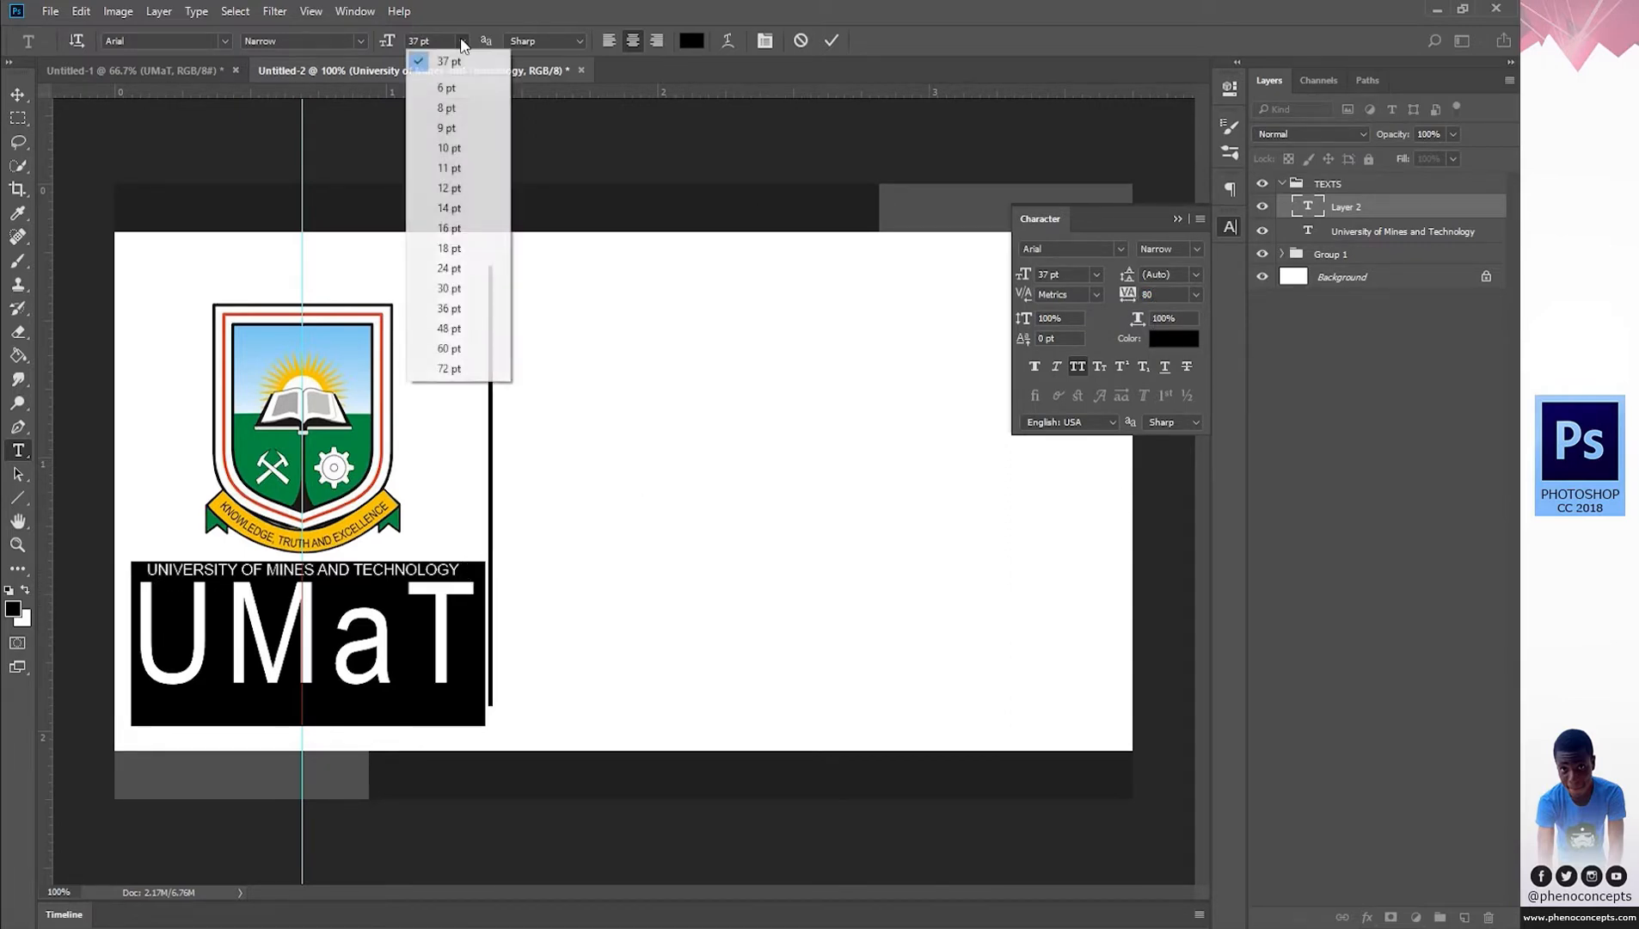
left_click(458, 267)
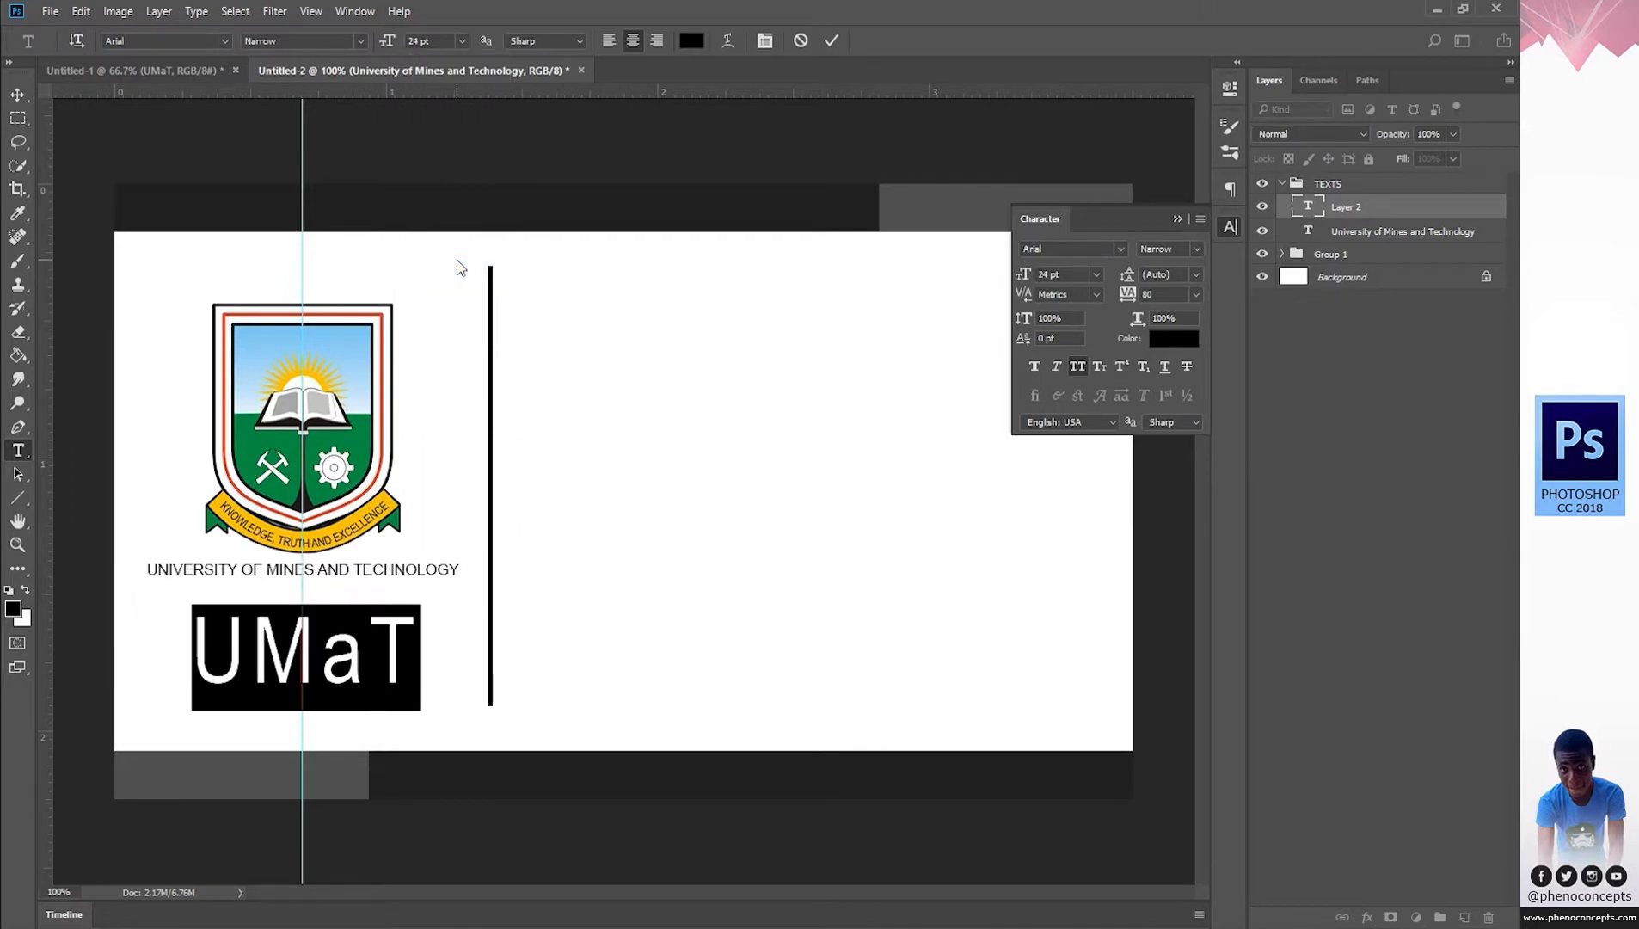
left_click(458, 41)
left_click(447, 288)
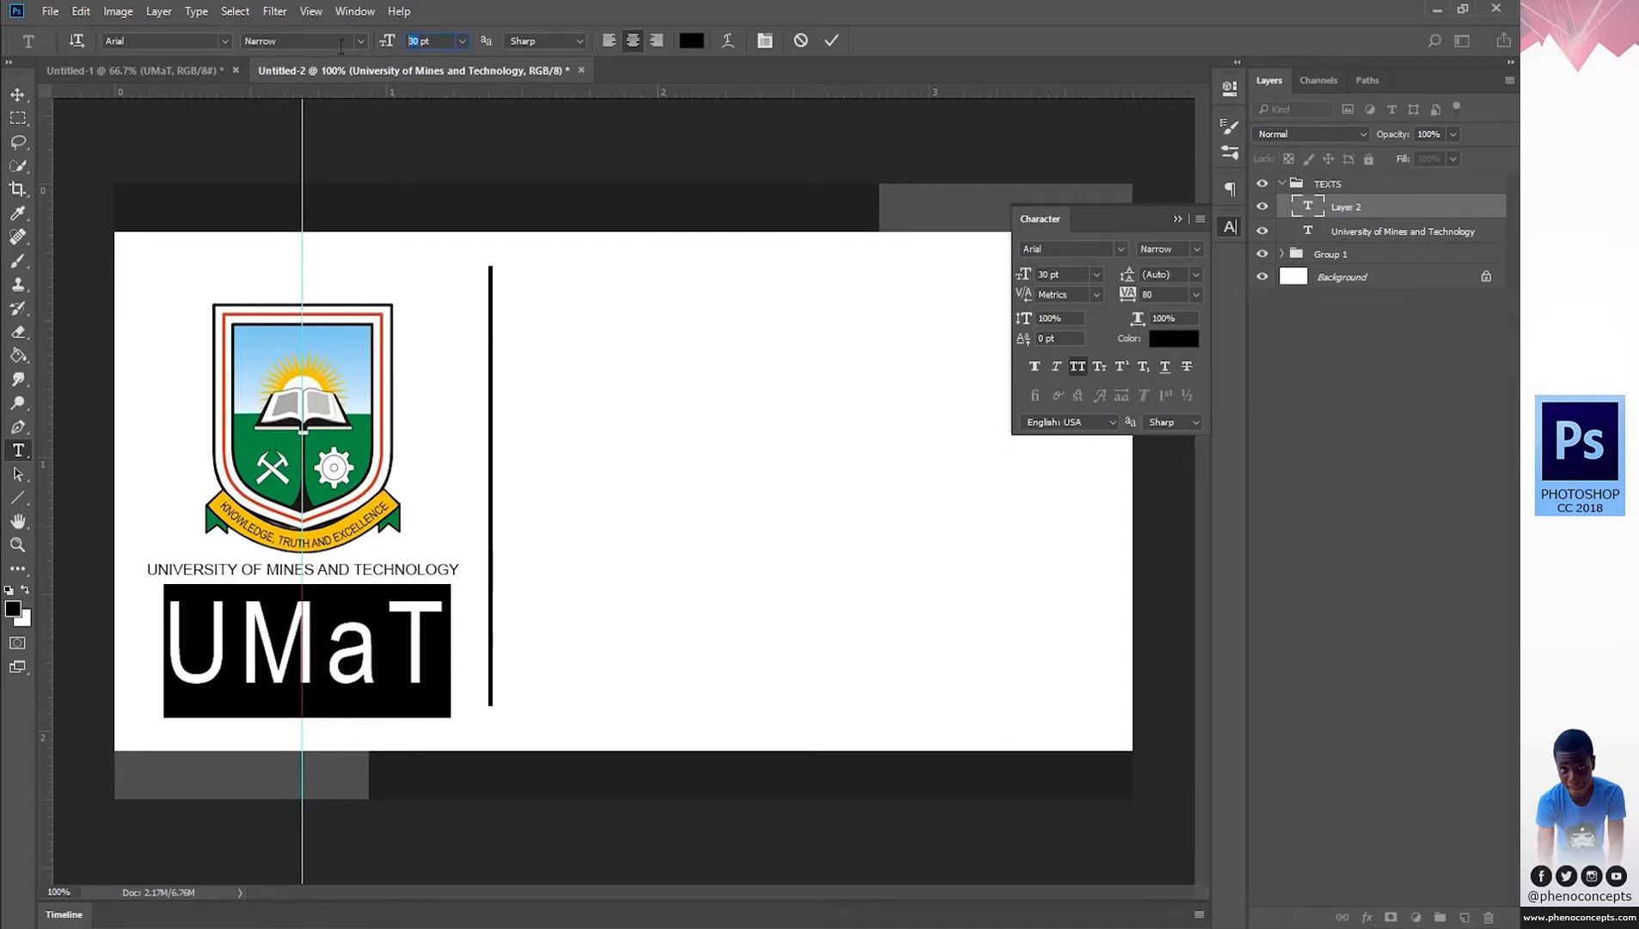
type("35")
key("Return")
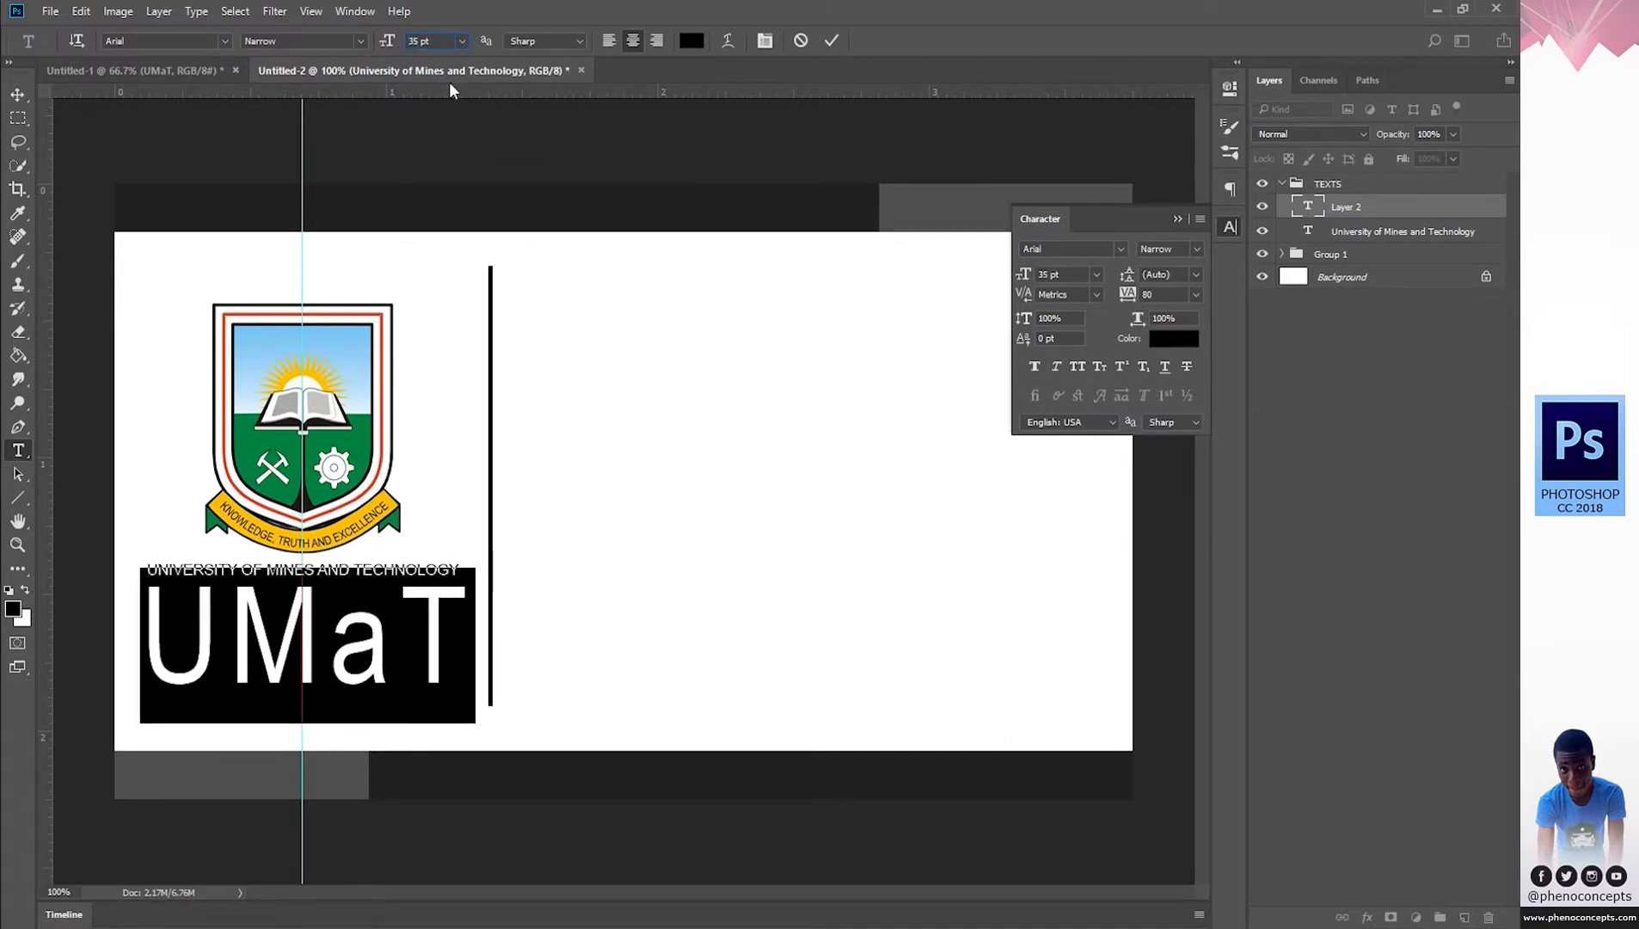
Commit UMaT, nudge it slightly upward, and commit again.
left_click(837, 36)
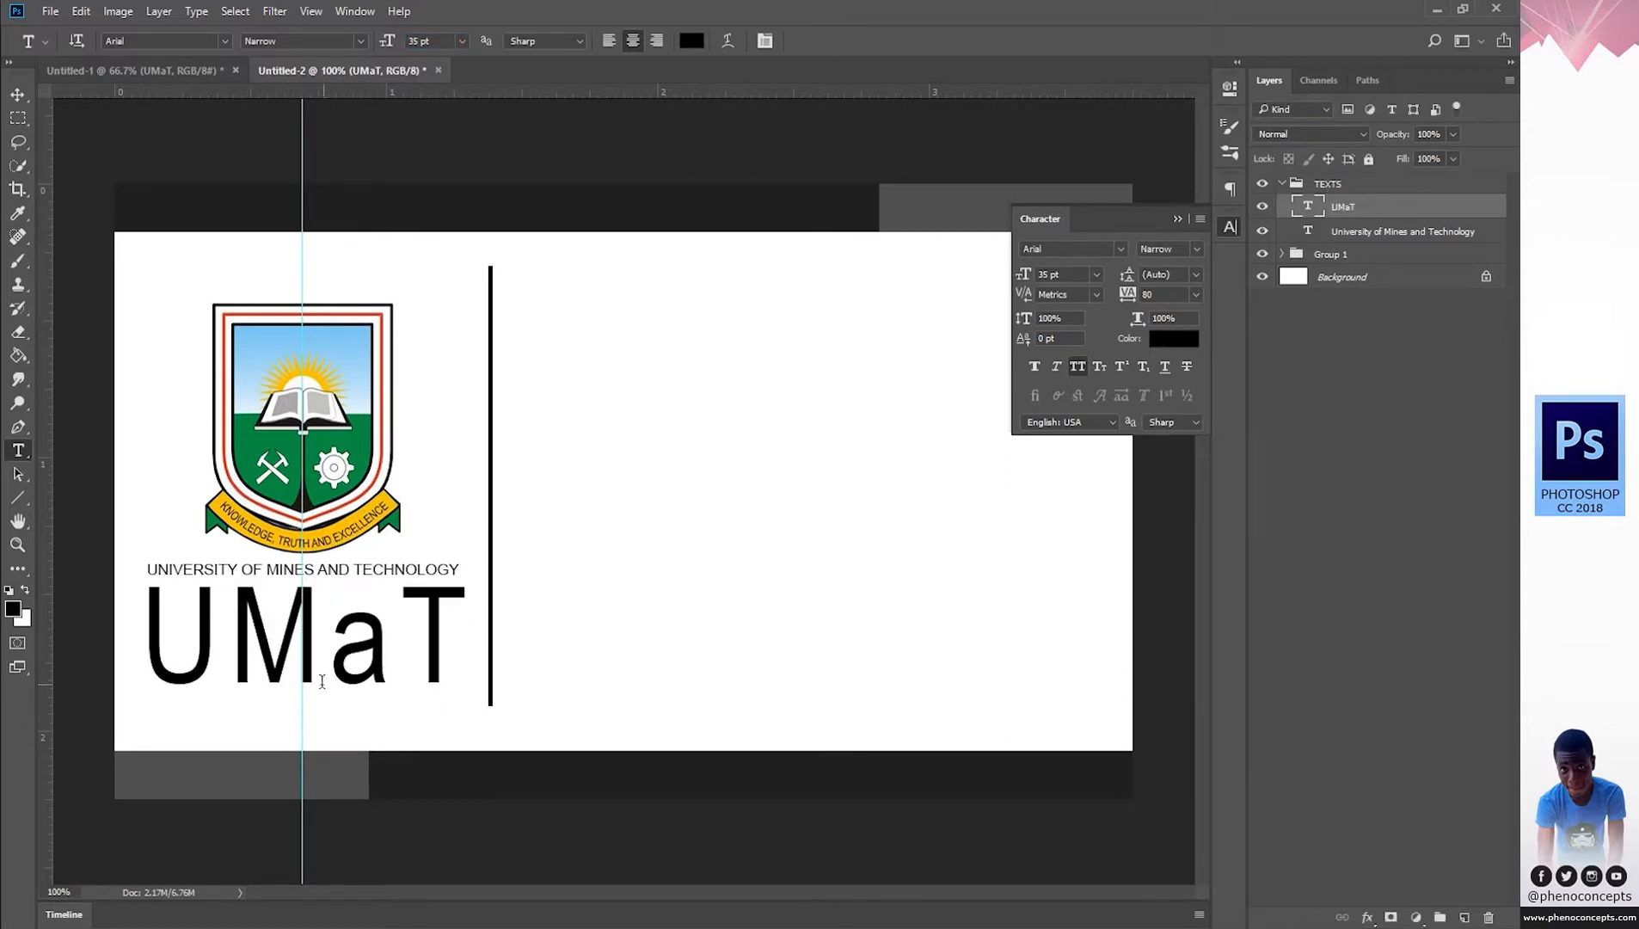
left_click(323, 676)
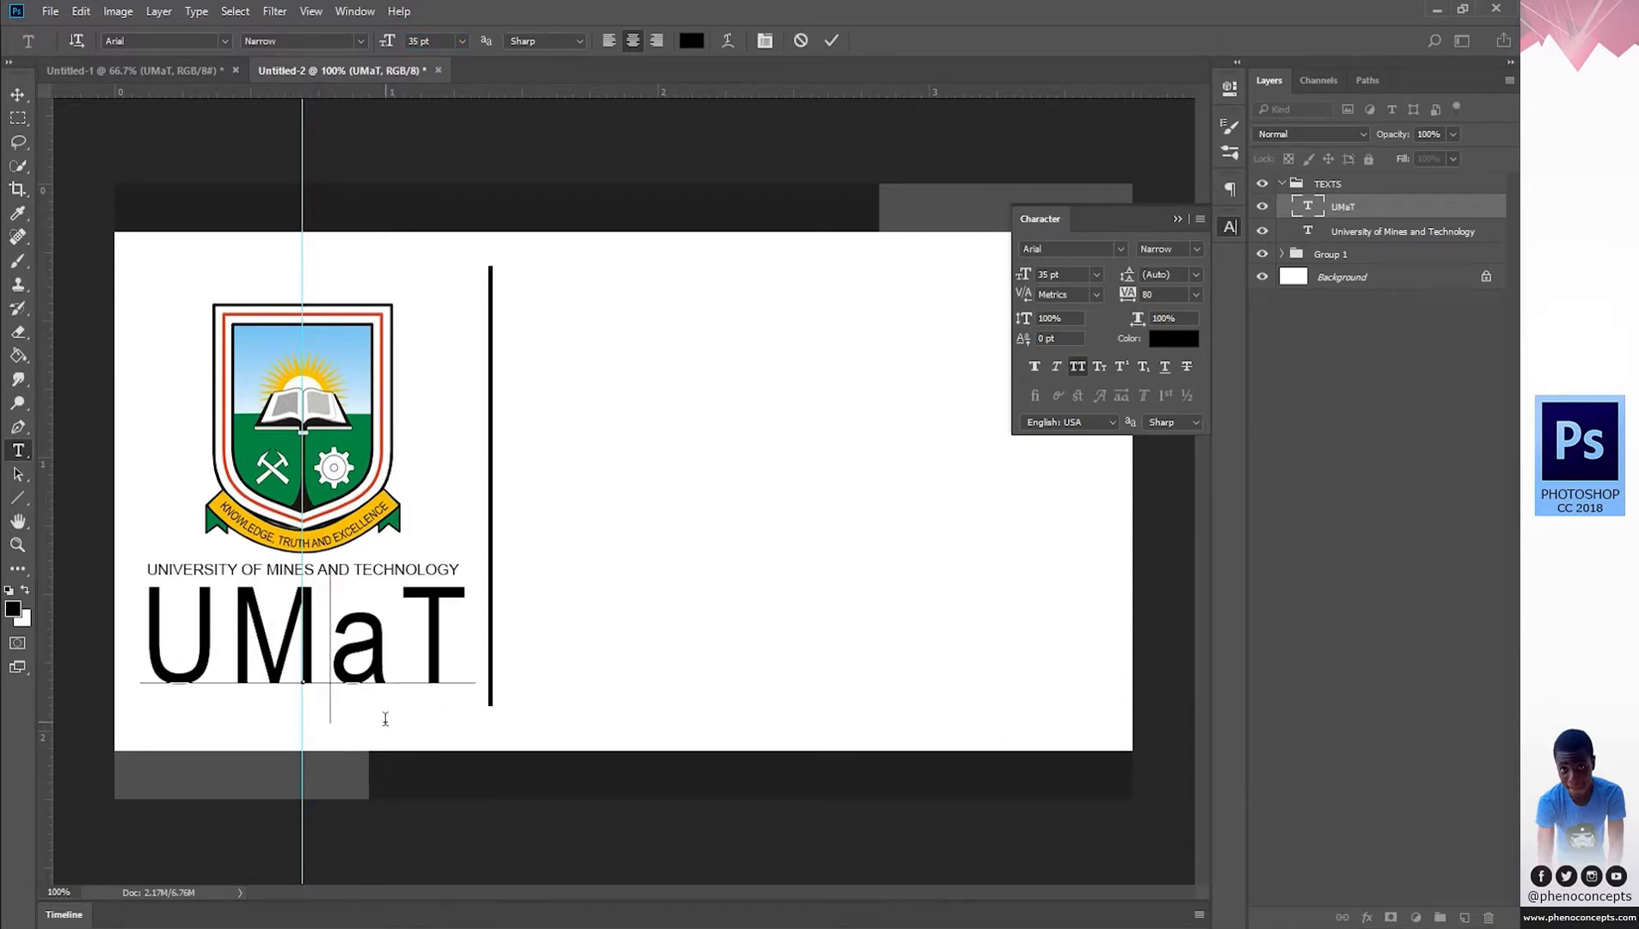
left_click_drag(408, 727, 410, 723)
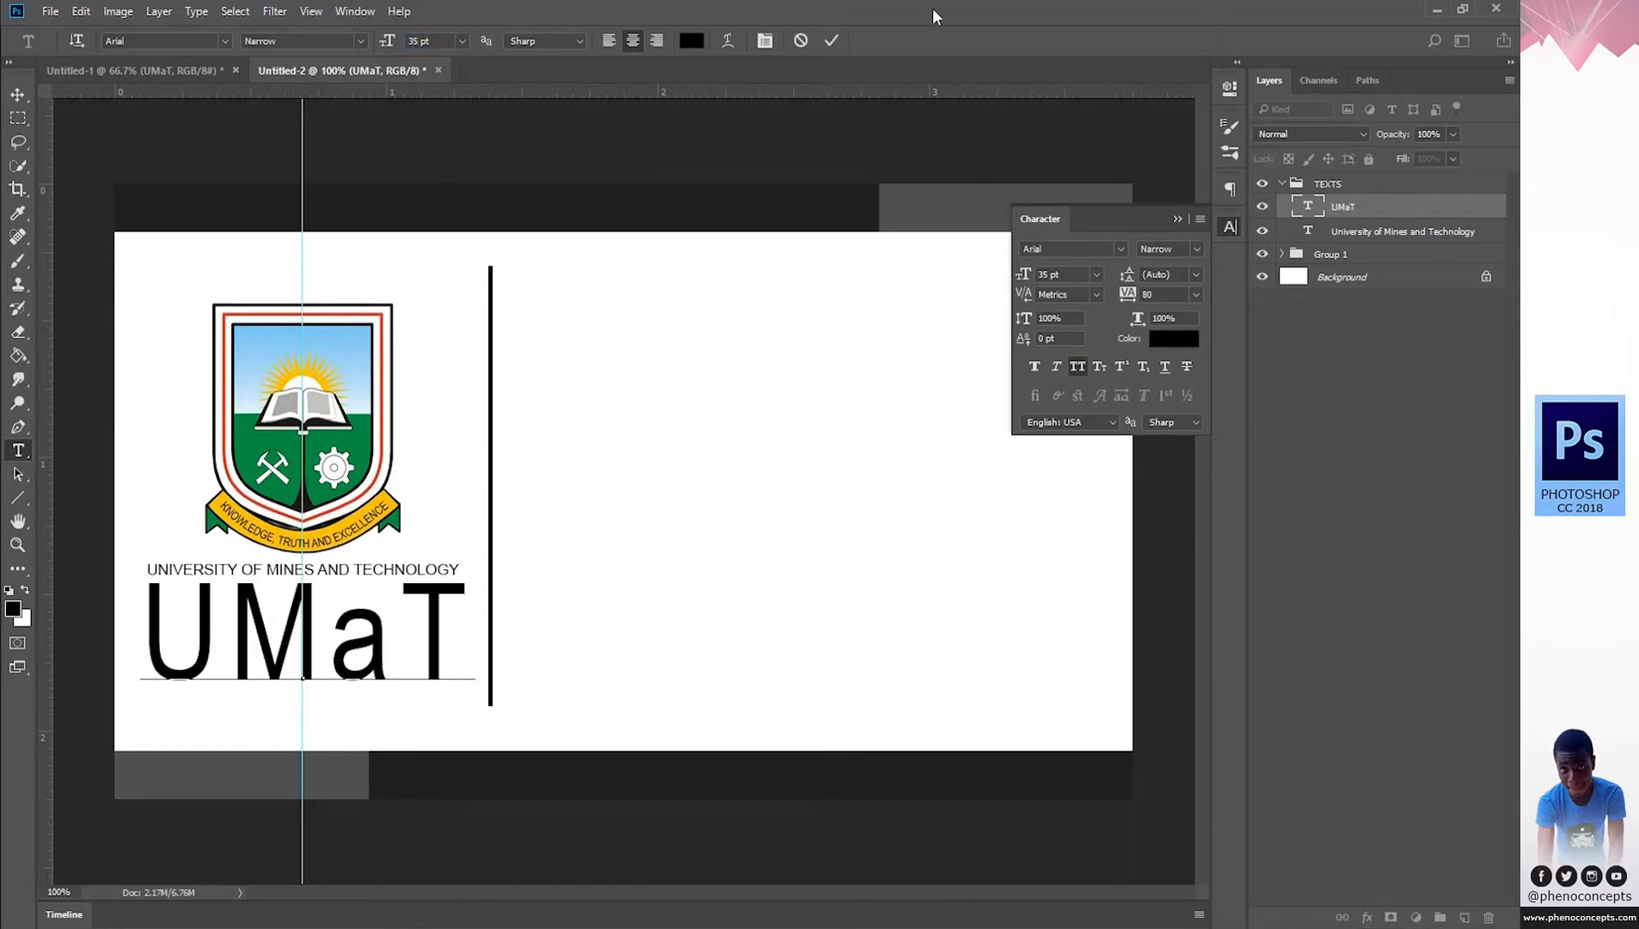
left_click(833, 43)
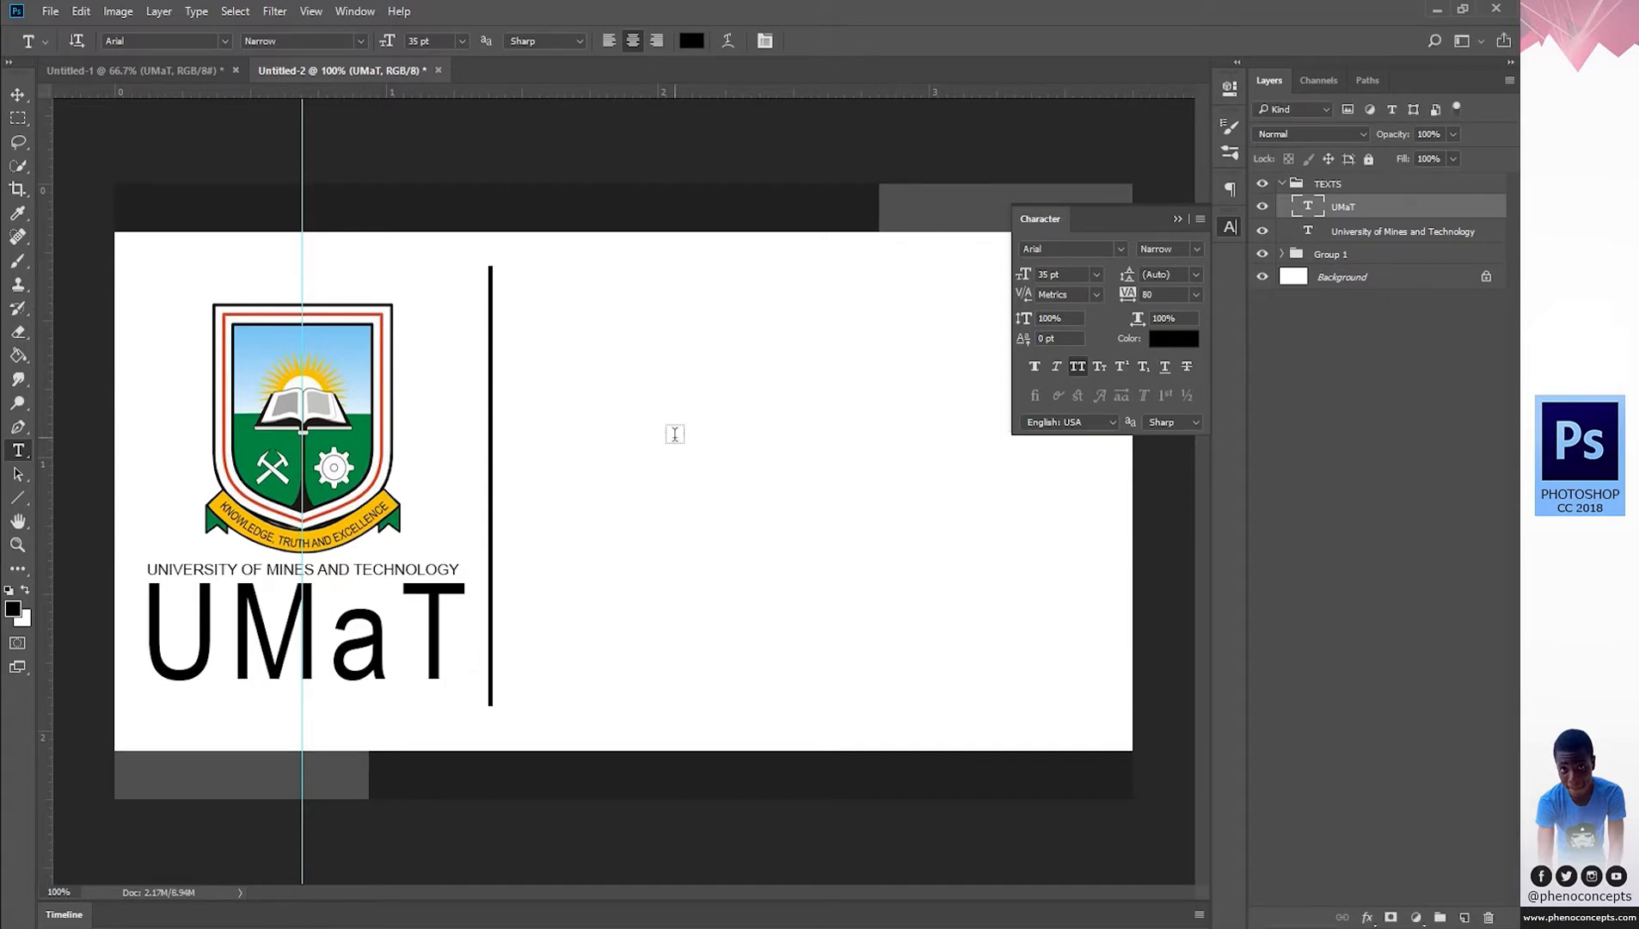
Type a new text line reading 'TARKWA - GHANA'.
left_click(675, 433)
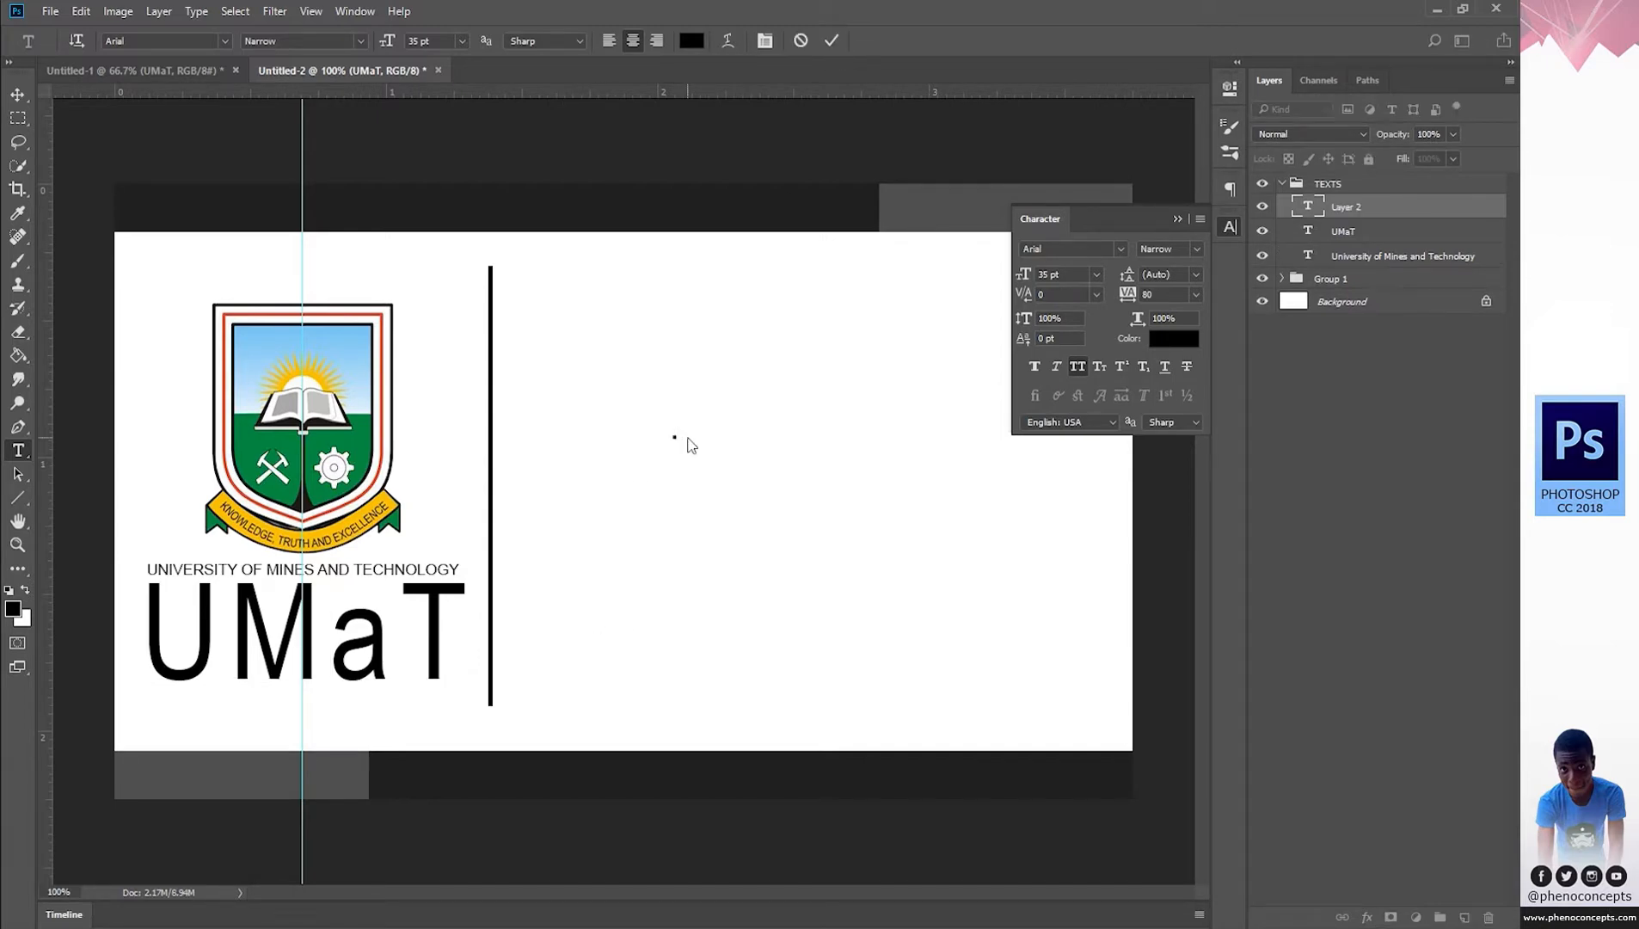
type("TARKWA")
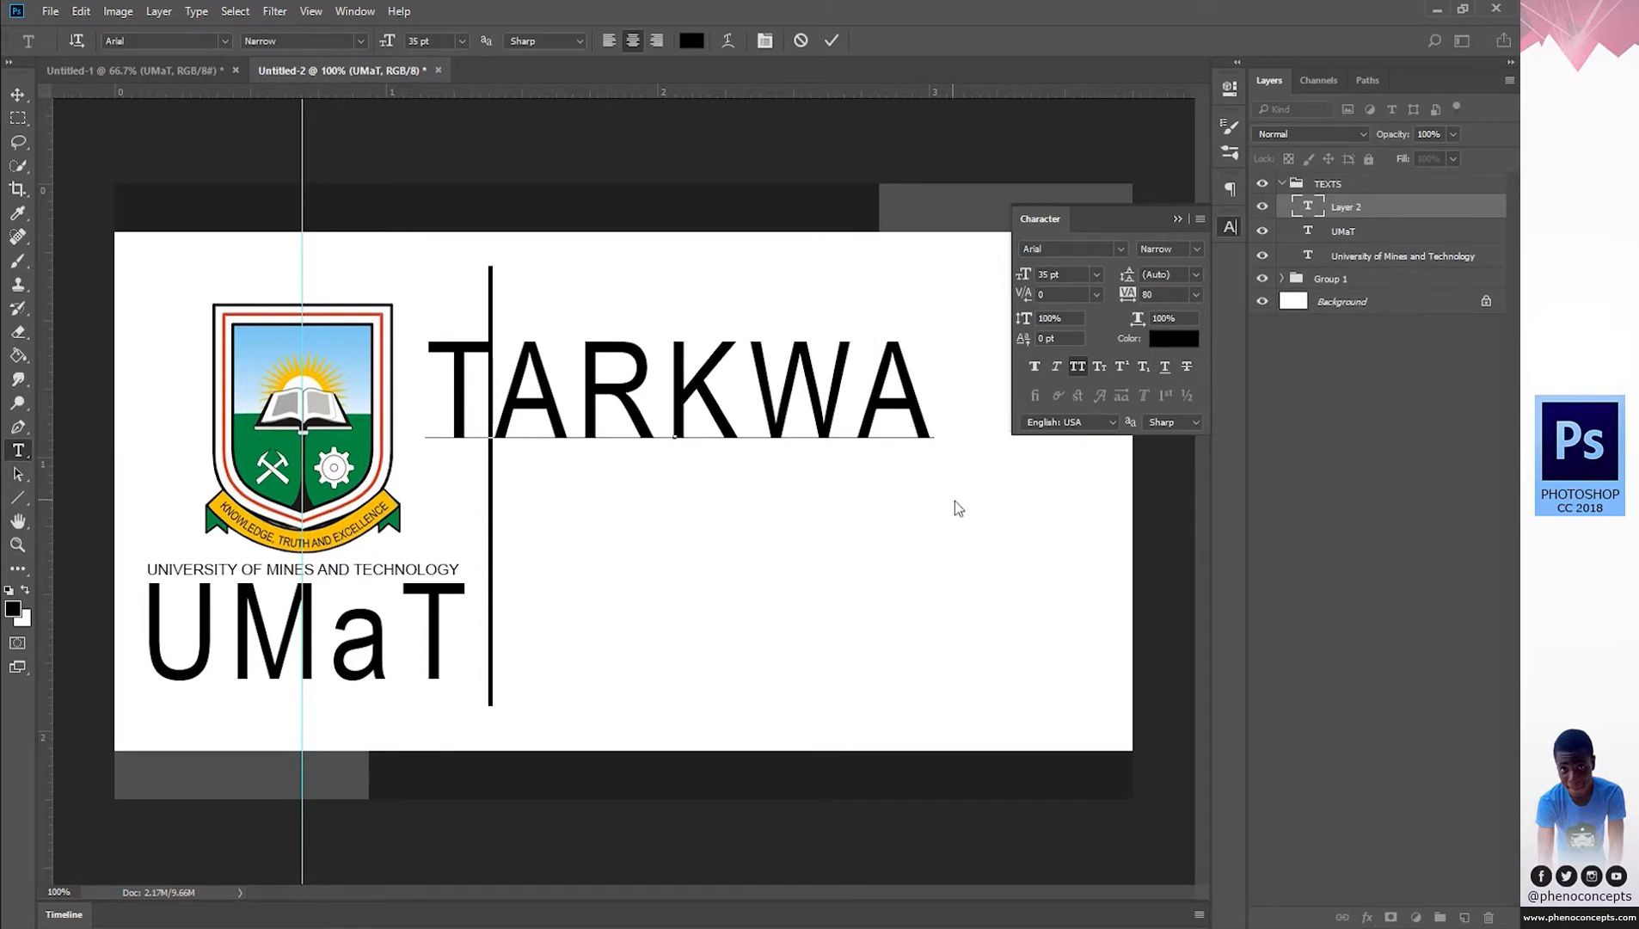
left_click(878, 453)
key("ctrl+Return")
left_click(759, 389)
type("- GHANA")
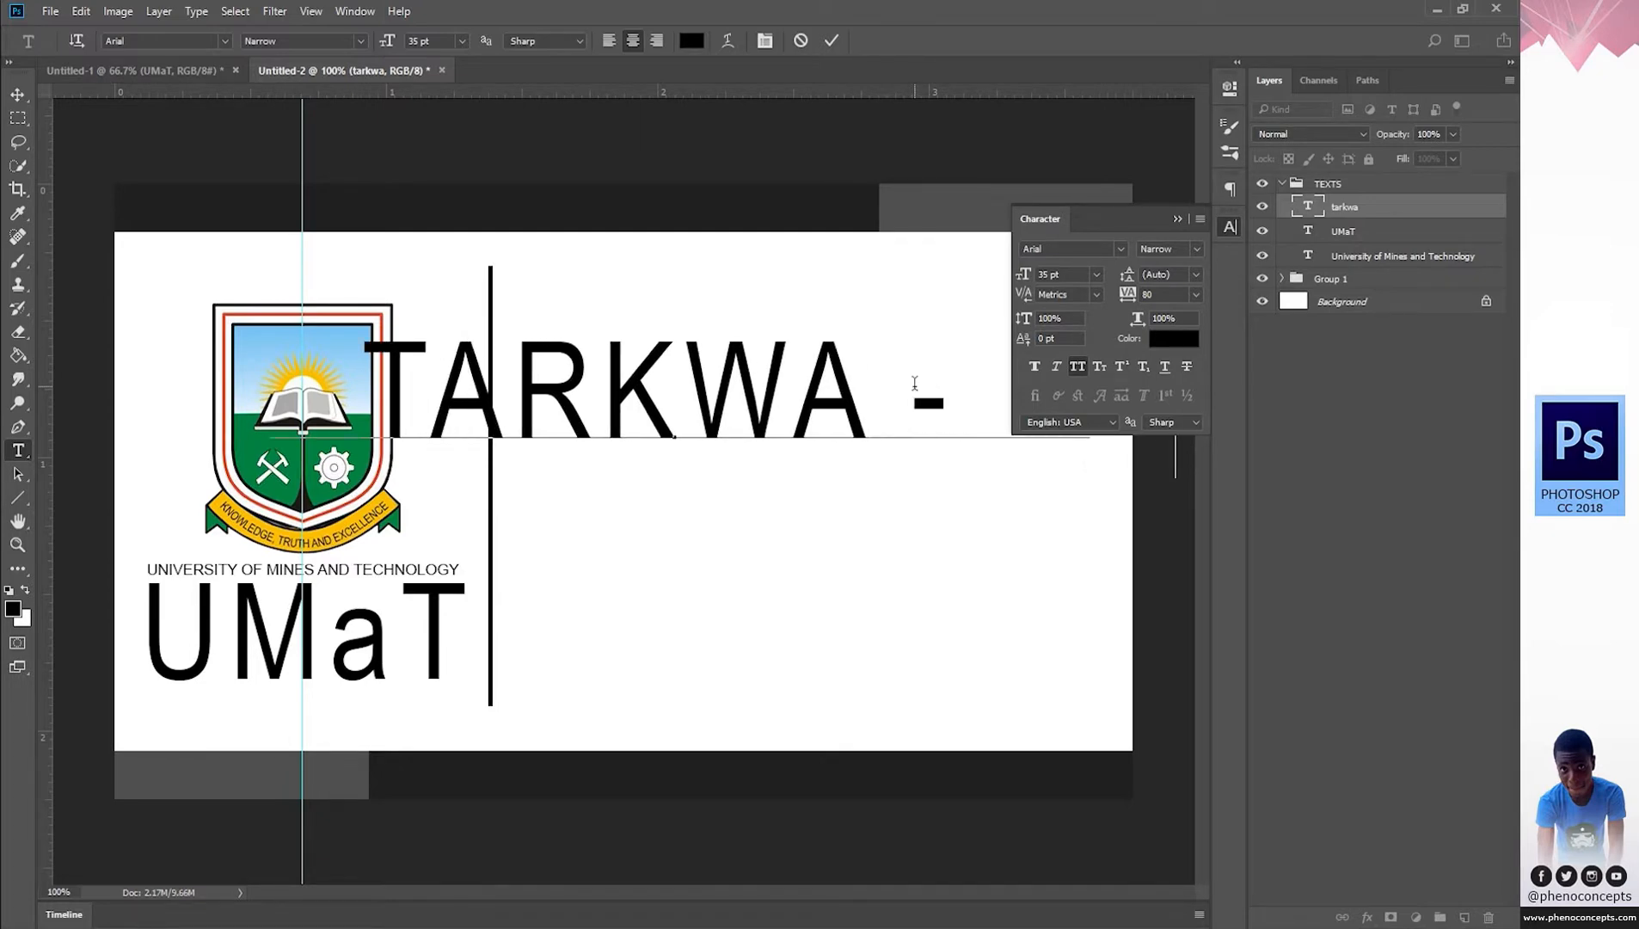
key("ctrl+a")
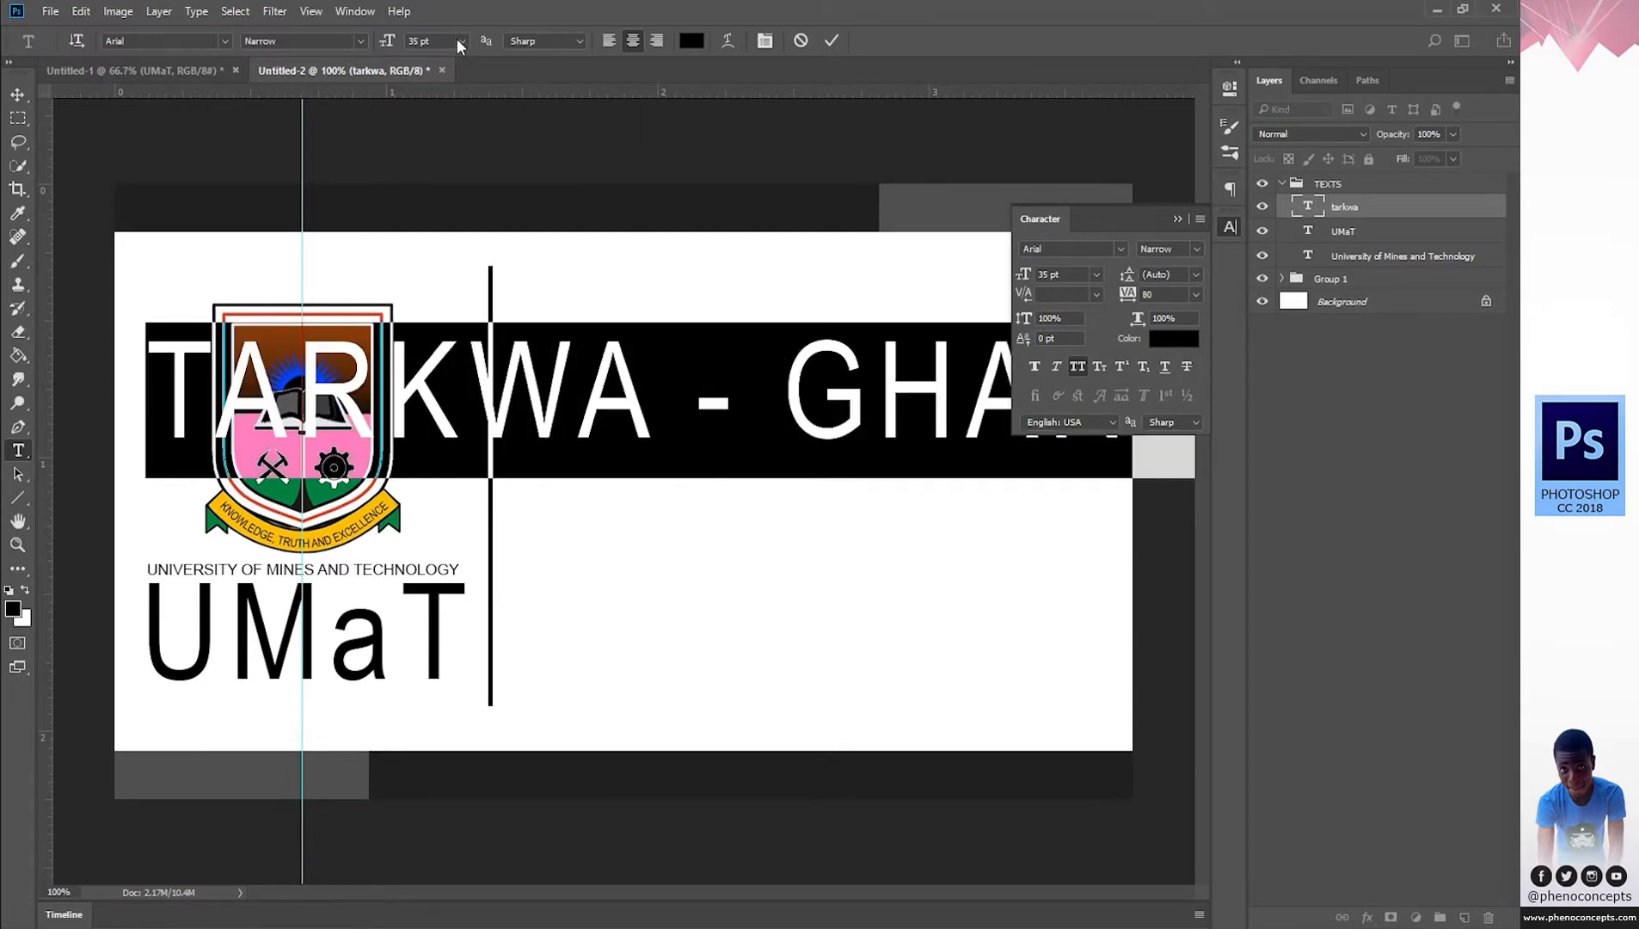
Shrink TARKWA - GHANA to 8 pt and move it under UMaT.
left_click(461, 40)
left_click(465, 233)
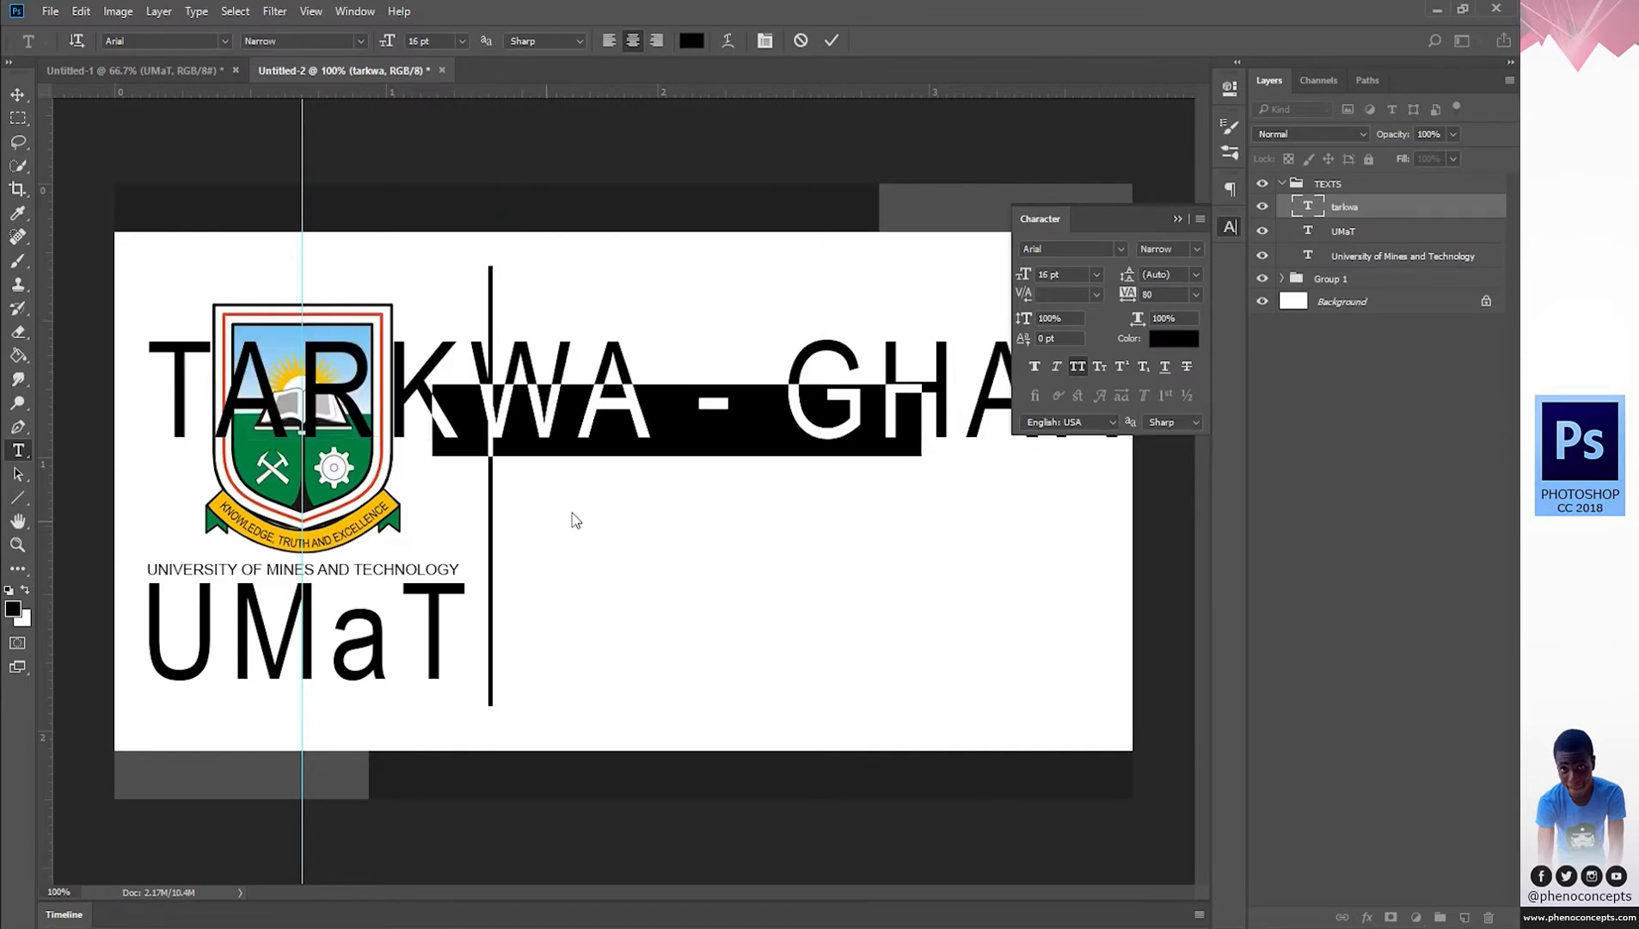
left_click(461, 41)
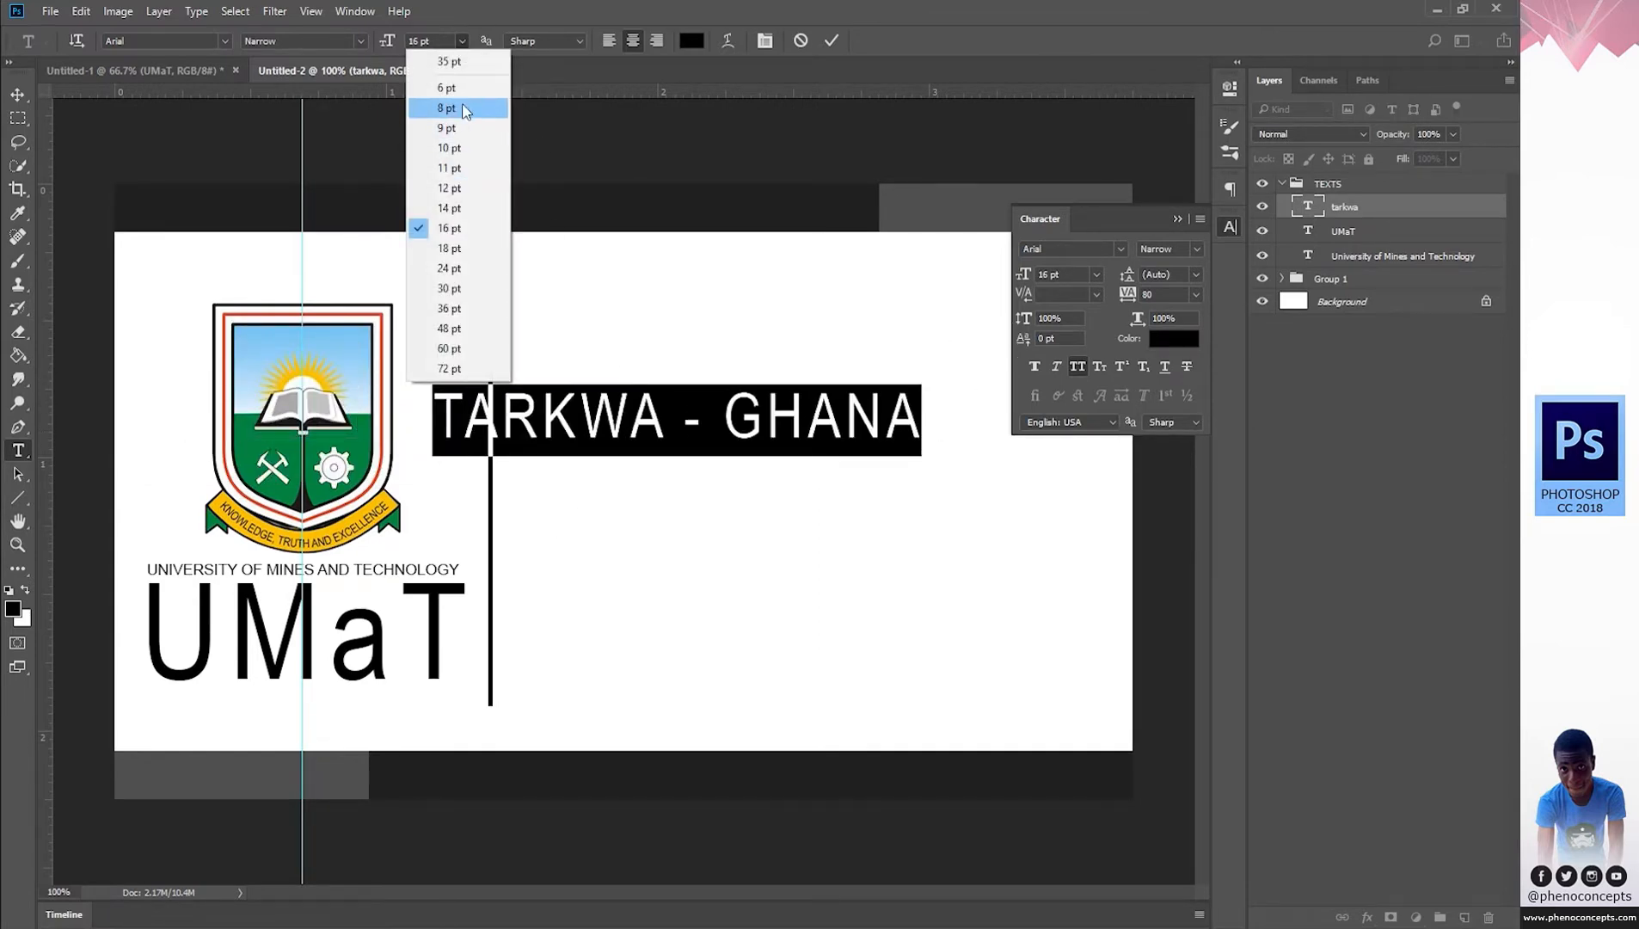
left_click(465, 151)
left_click(467, 40)
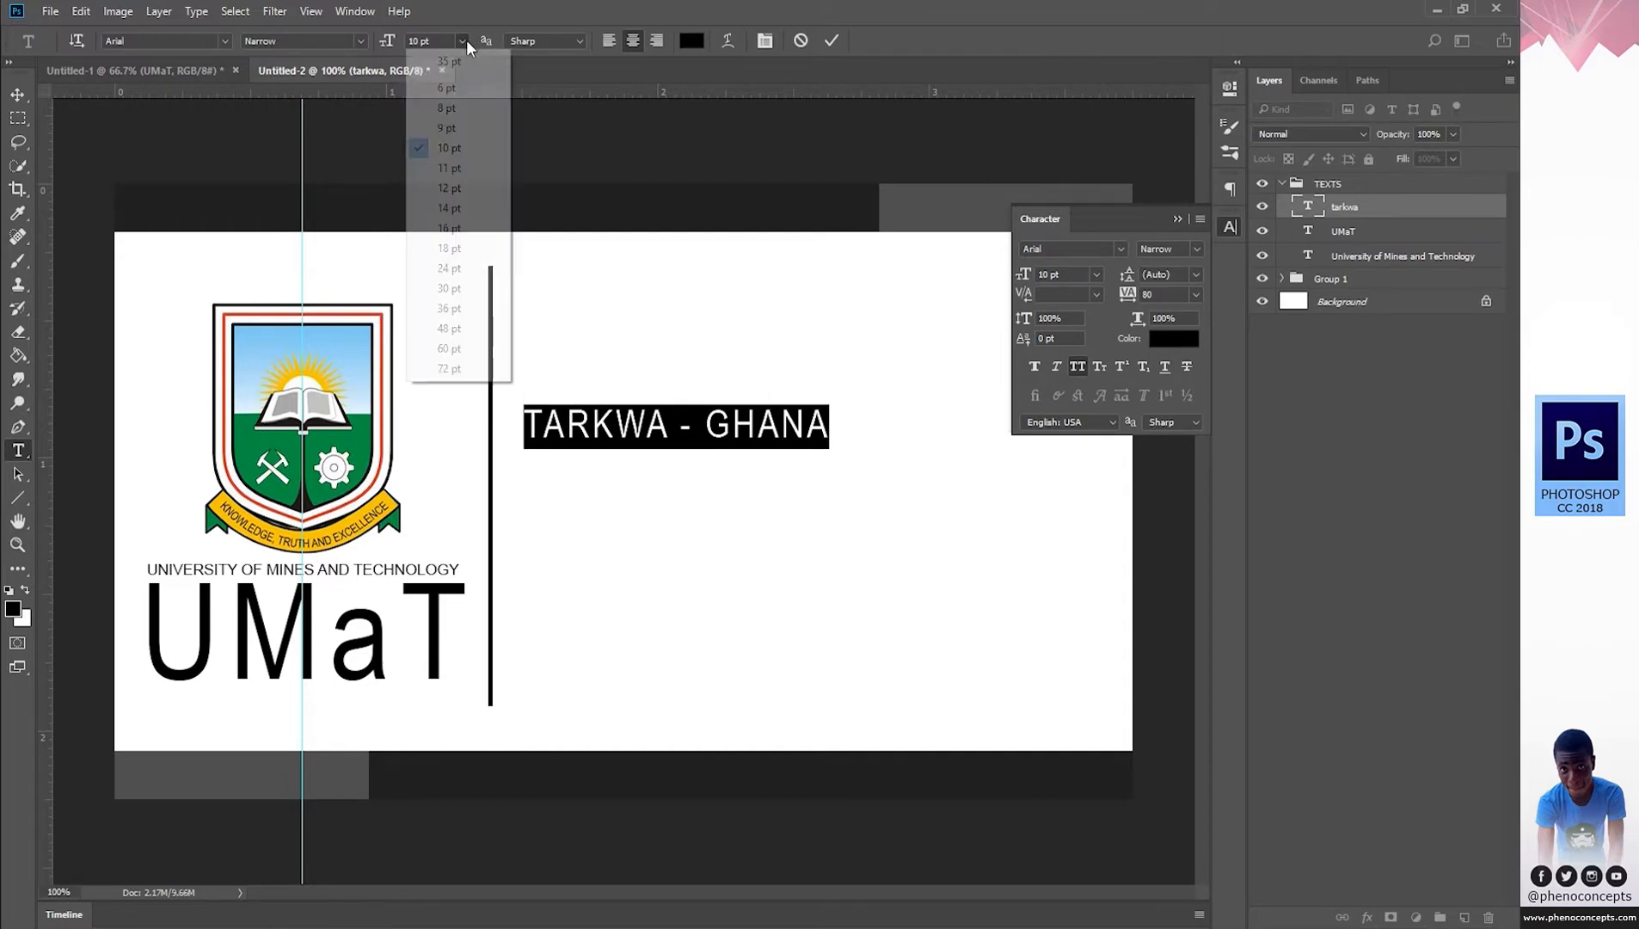
left_click(468, 104)
left_click(733, 429)
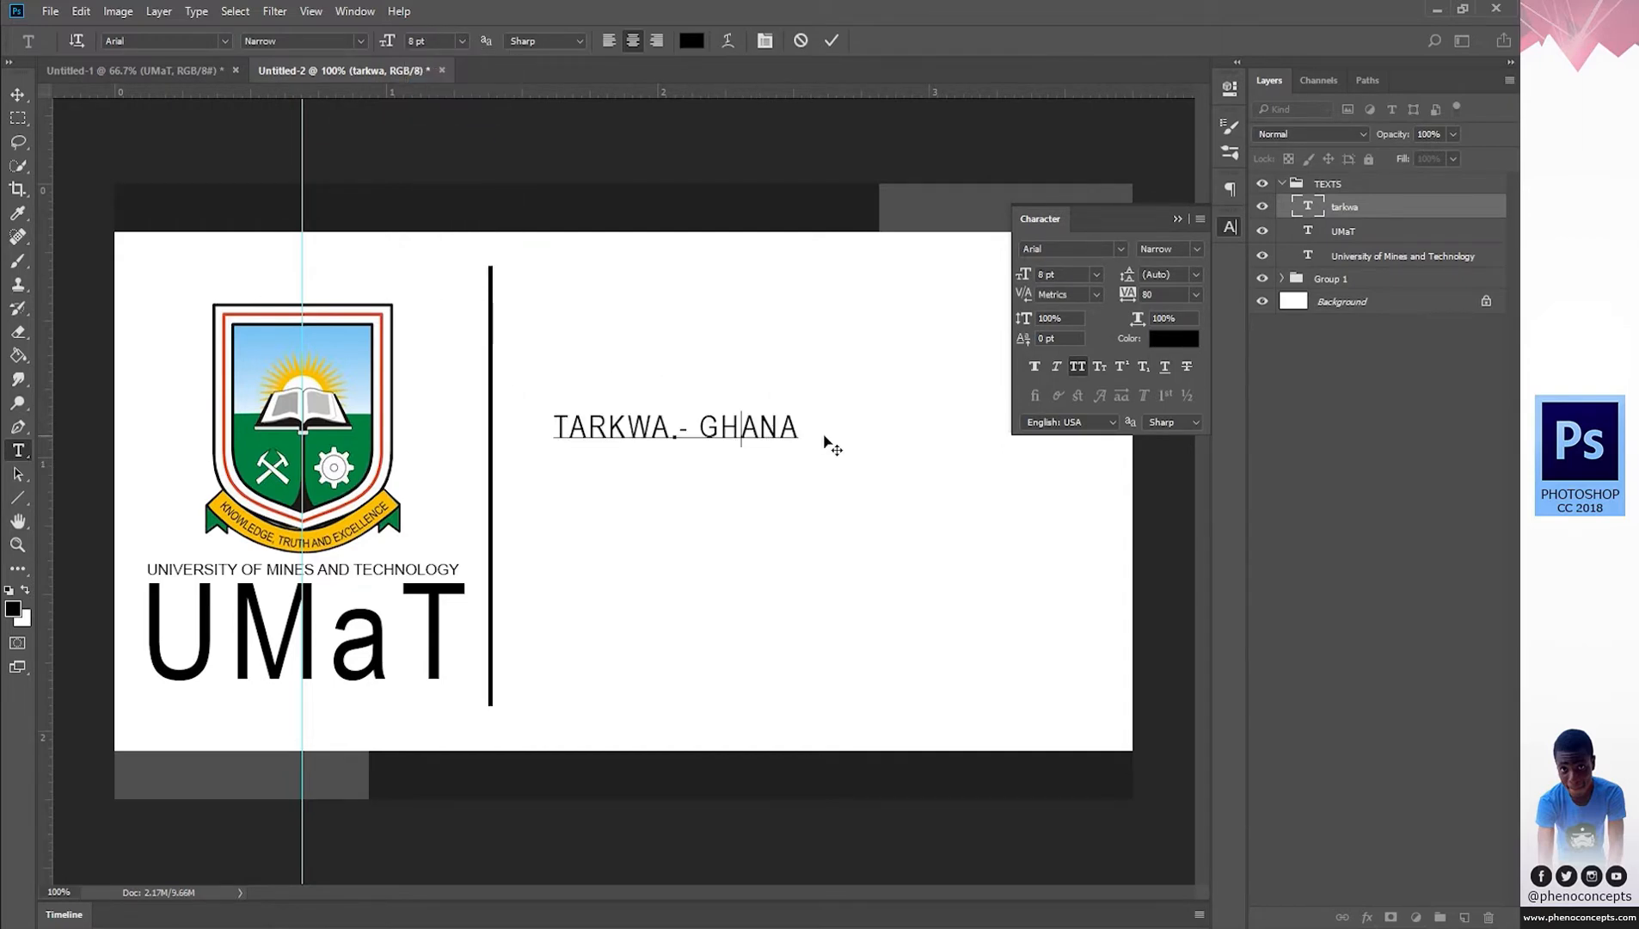
left_click_drag(415, 747, 457, 710)
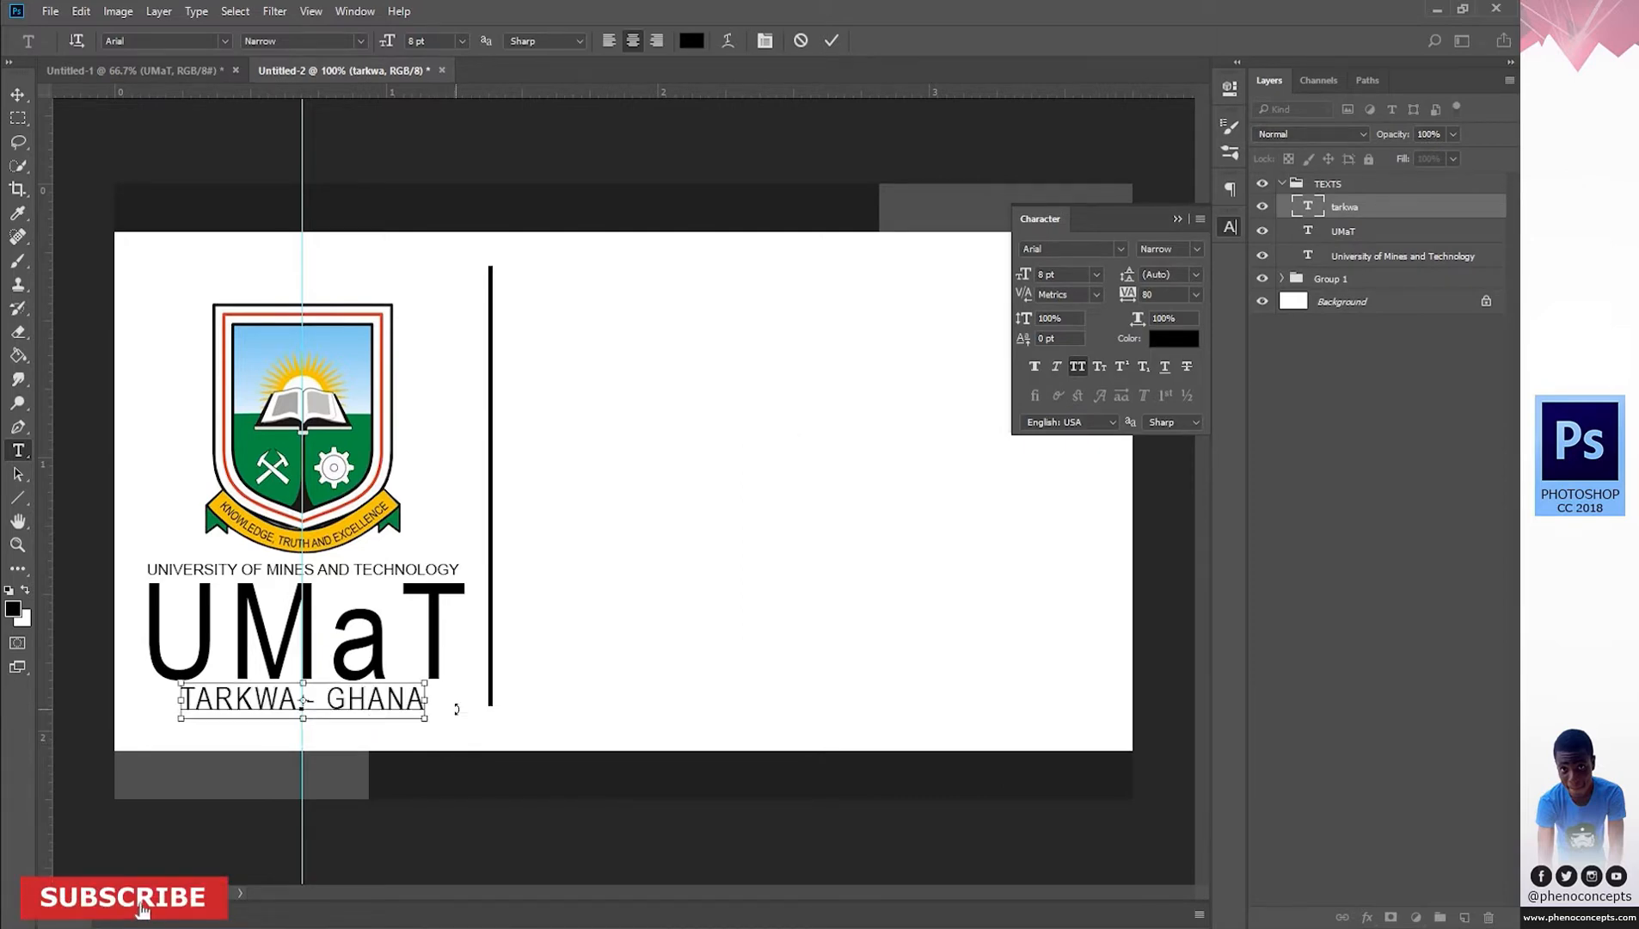
Set TARKWA - GHANA to 4 pt with 200 letter spacing.
key("ctrl+a")
left_click_drag(418, 40, 347, 35)
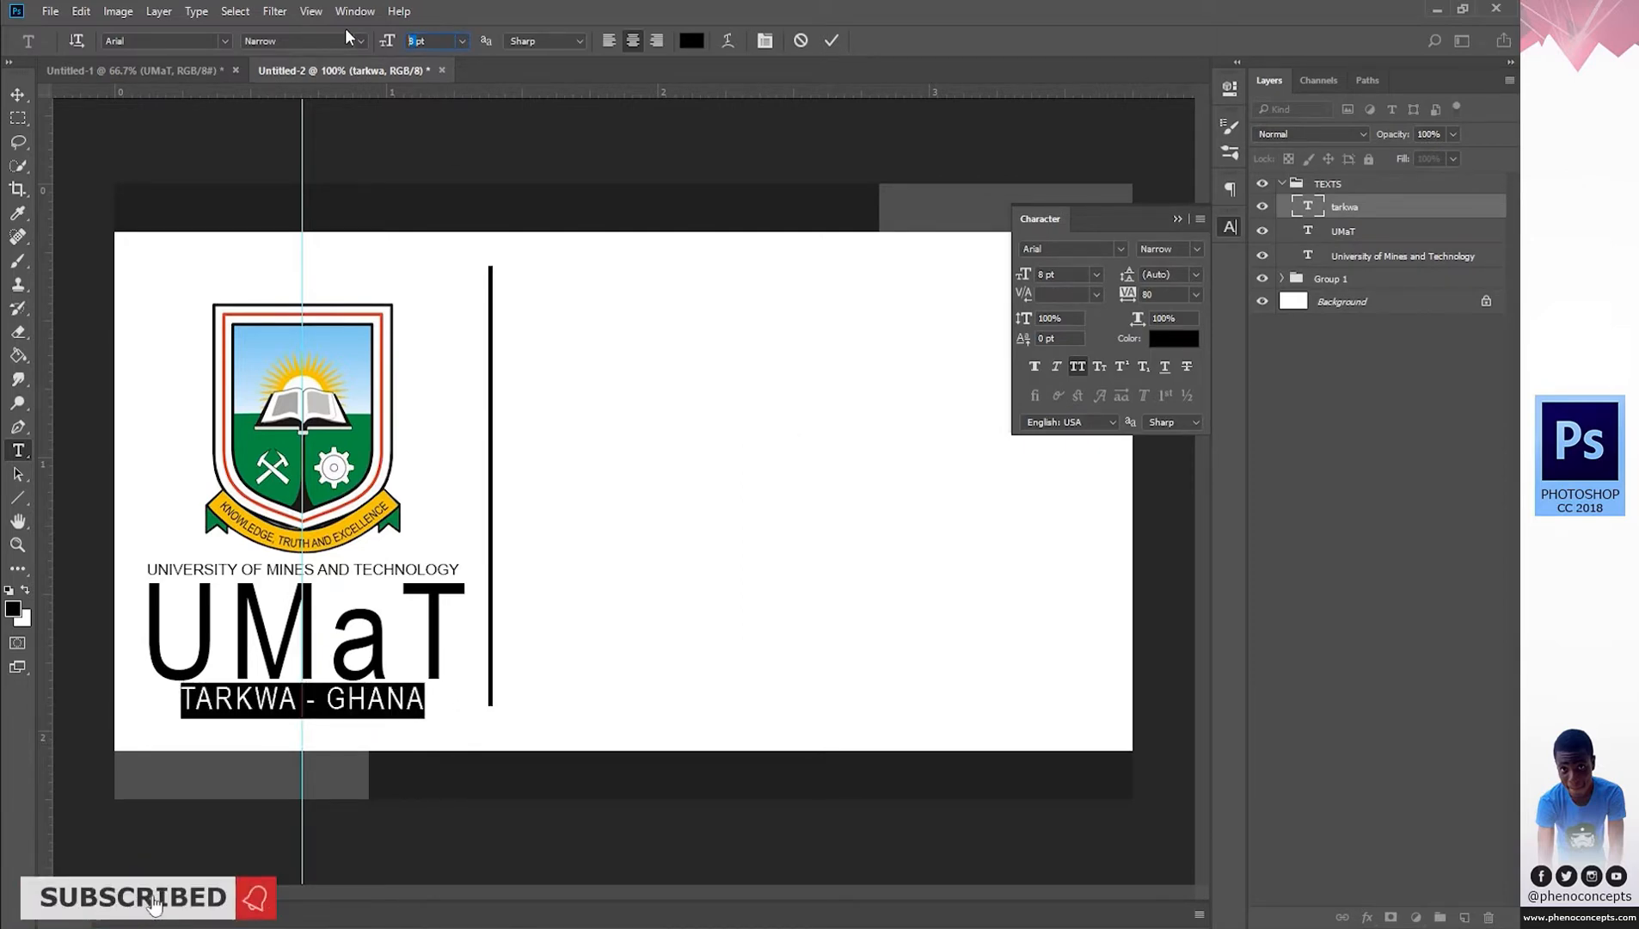
type("54")
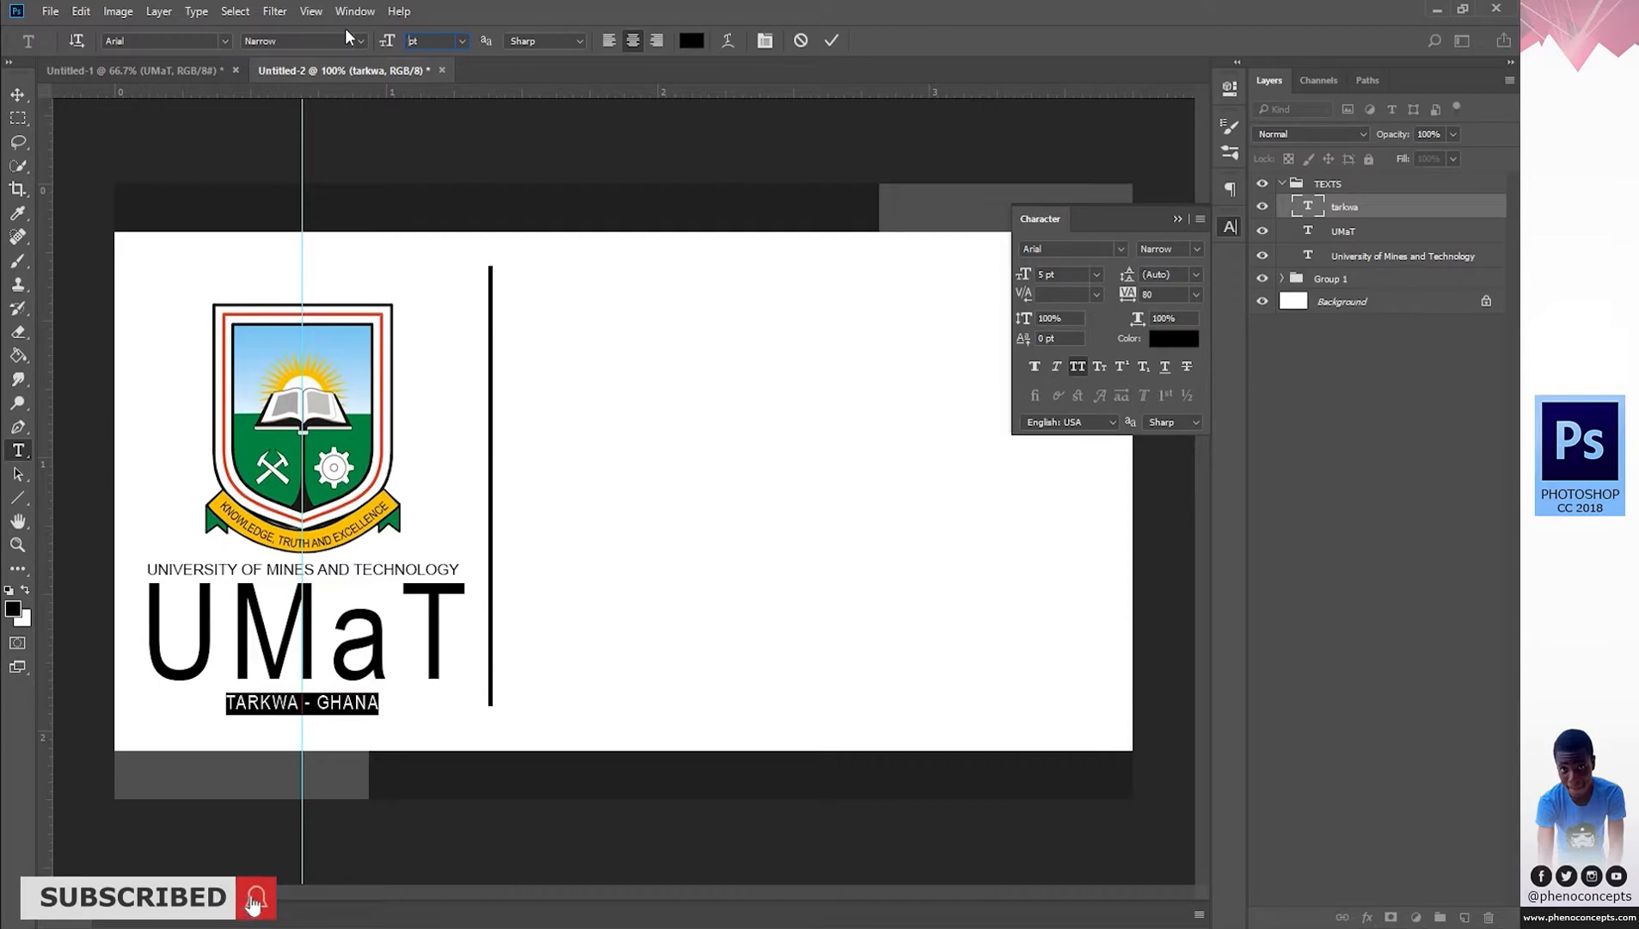
key("Return")
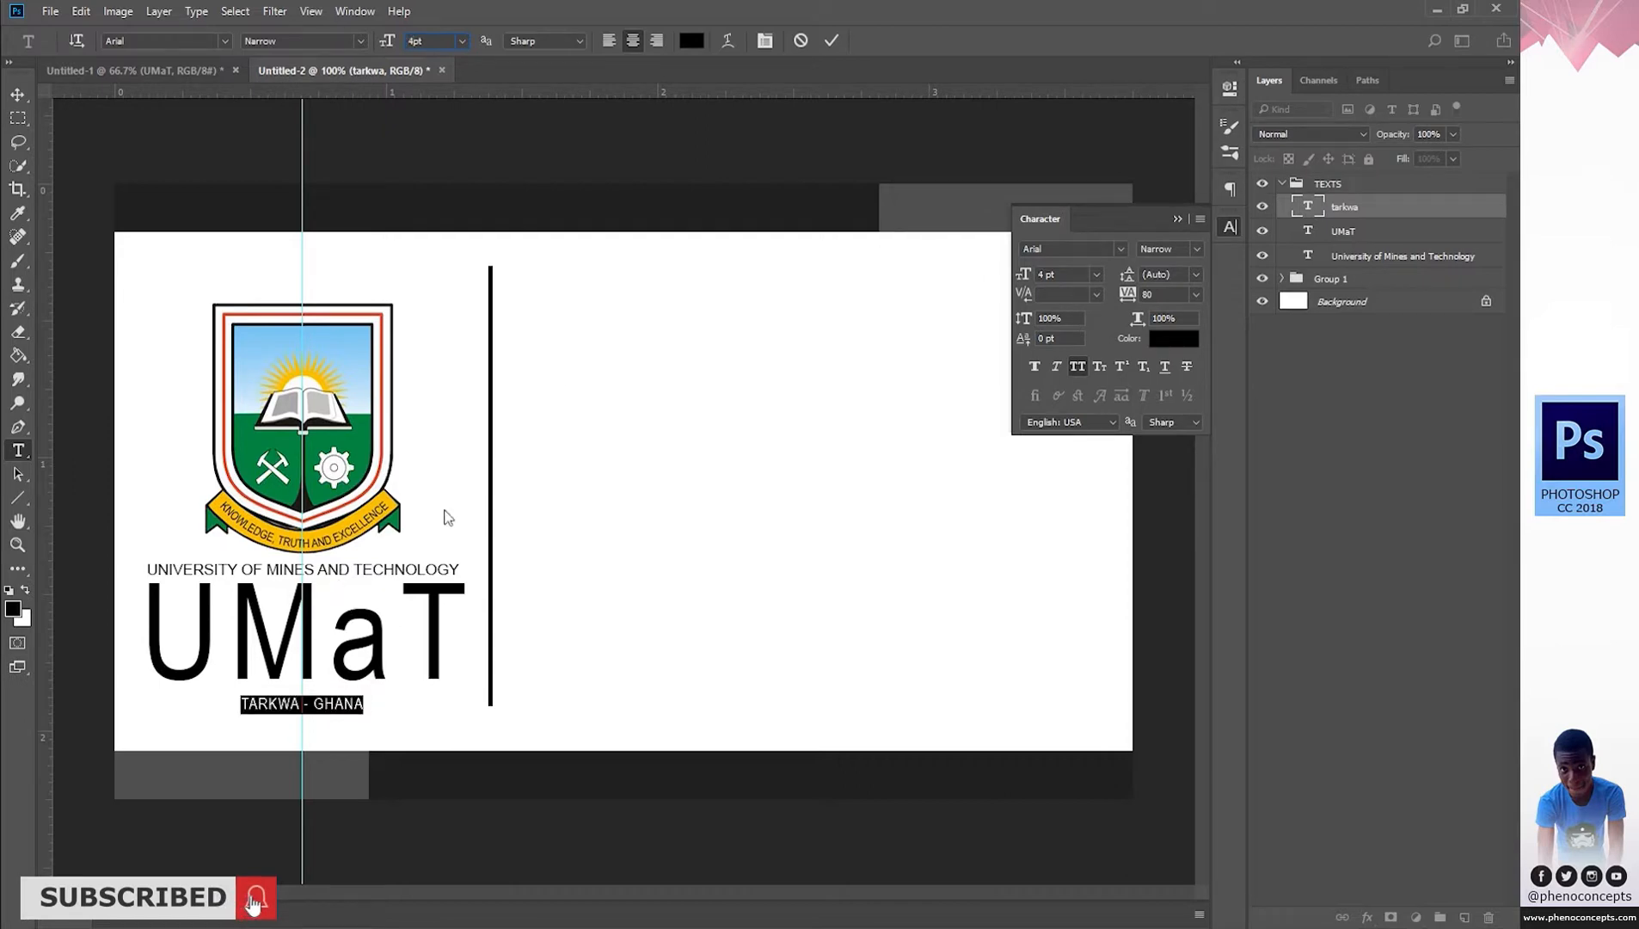
mouse_move(1126, 293)
left_mouse_down()
mouse_move(1154, 300)
mouse_move(1135, 296)
left_mouse_up()
left_click(1194, 294)
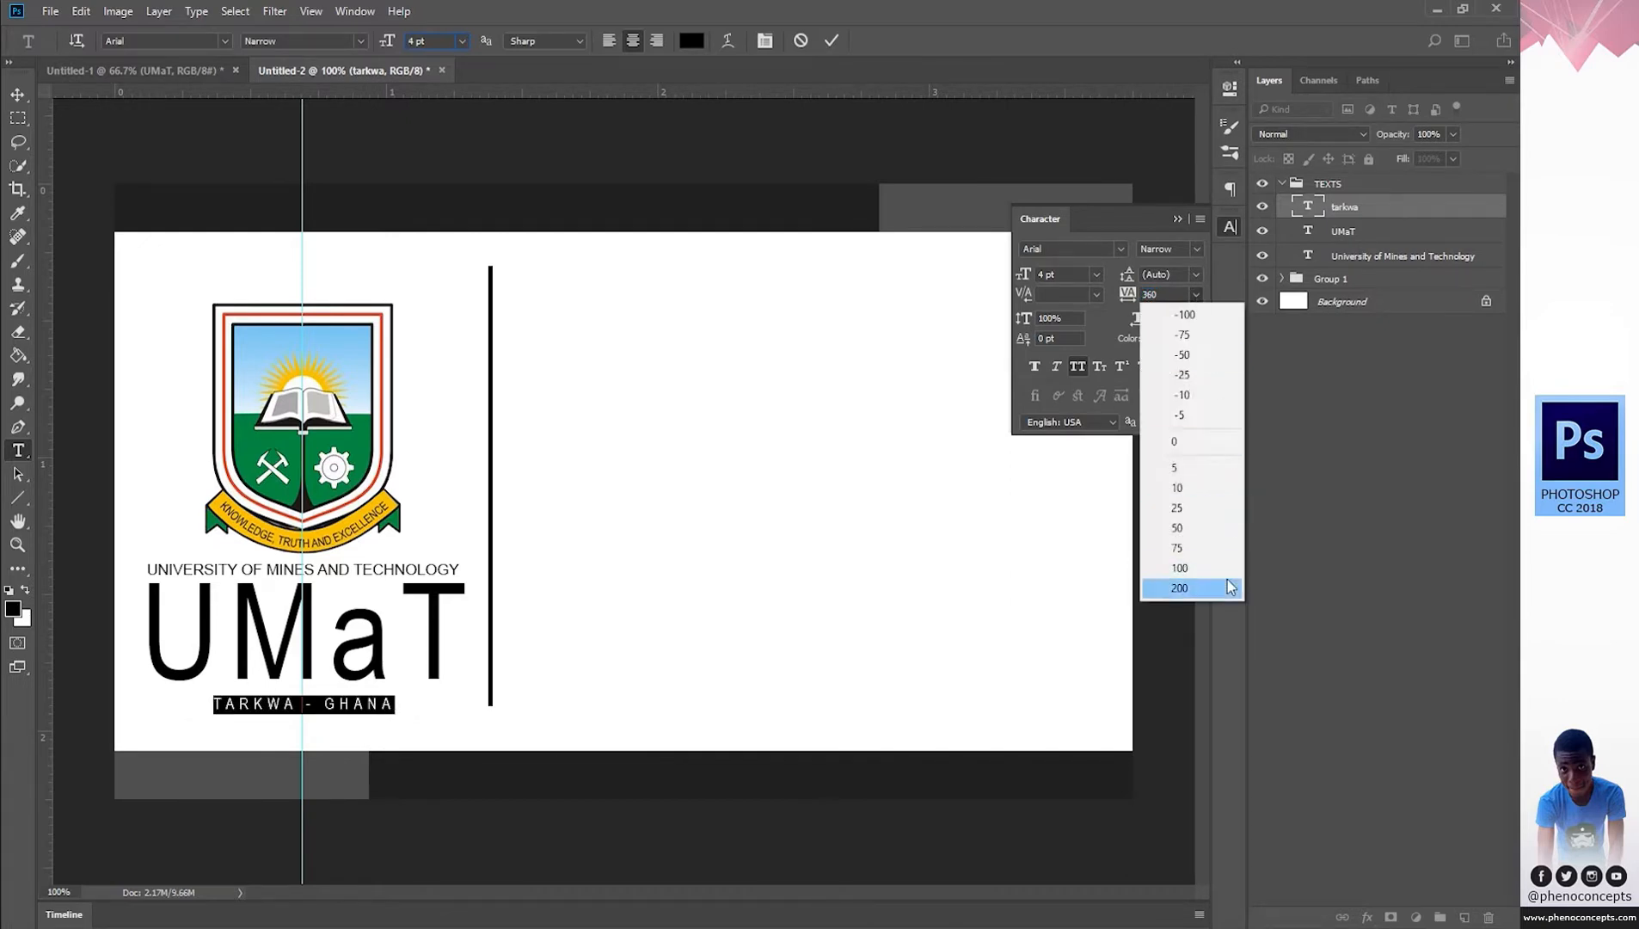
left_click(1194, 589)
left_click(1233, 226)
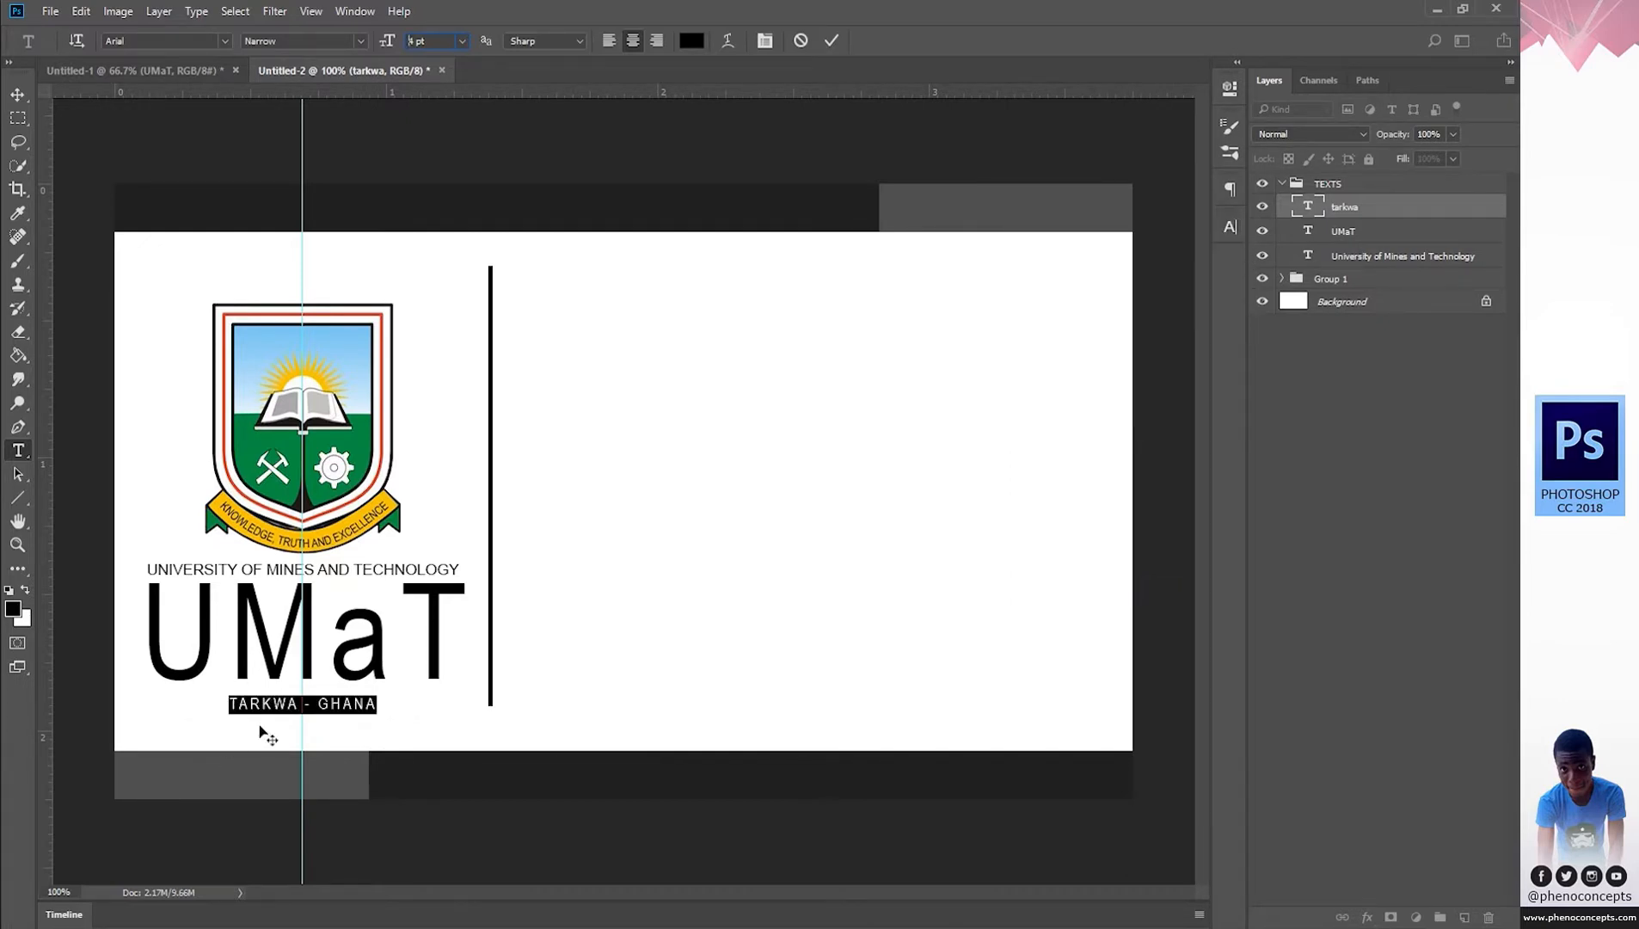
Nudge TARKWA - GHANA up slightly under UMaT, remove a stray V, and commit.
left_click(322, 702)
left_click_drag(336, 740, 335, 738)
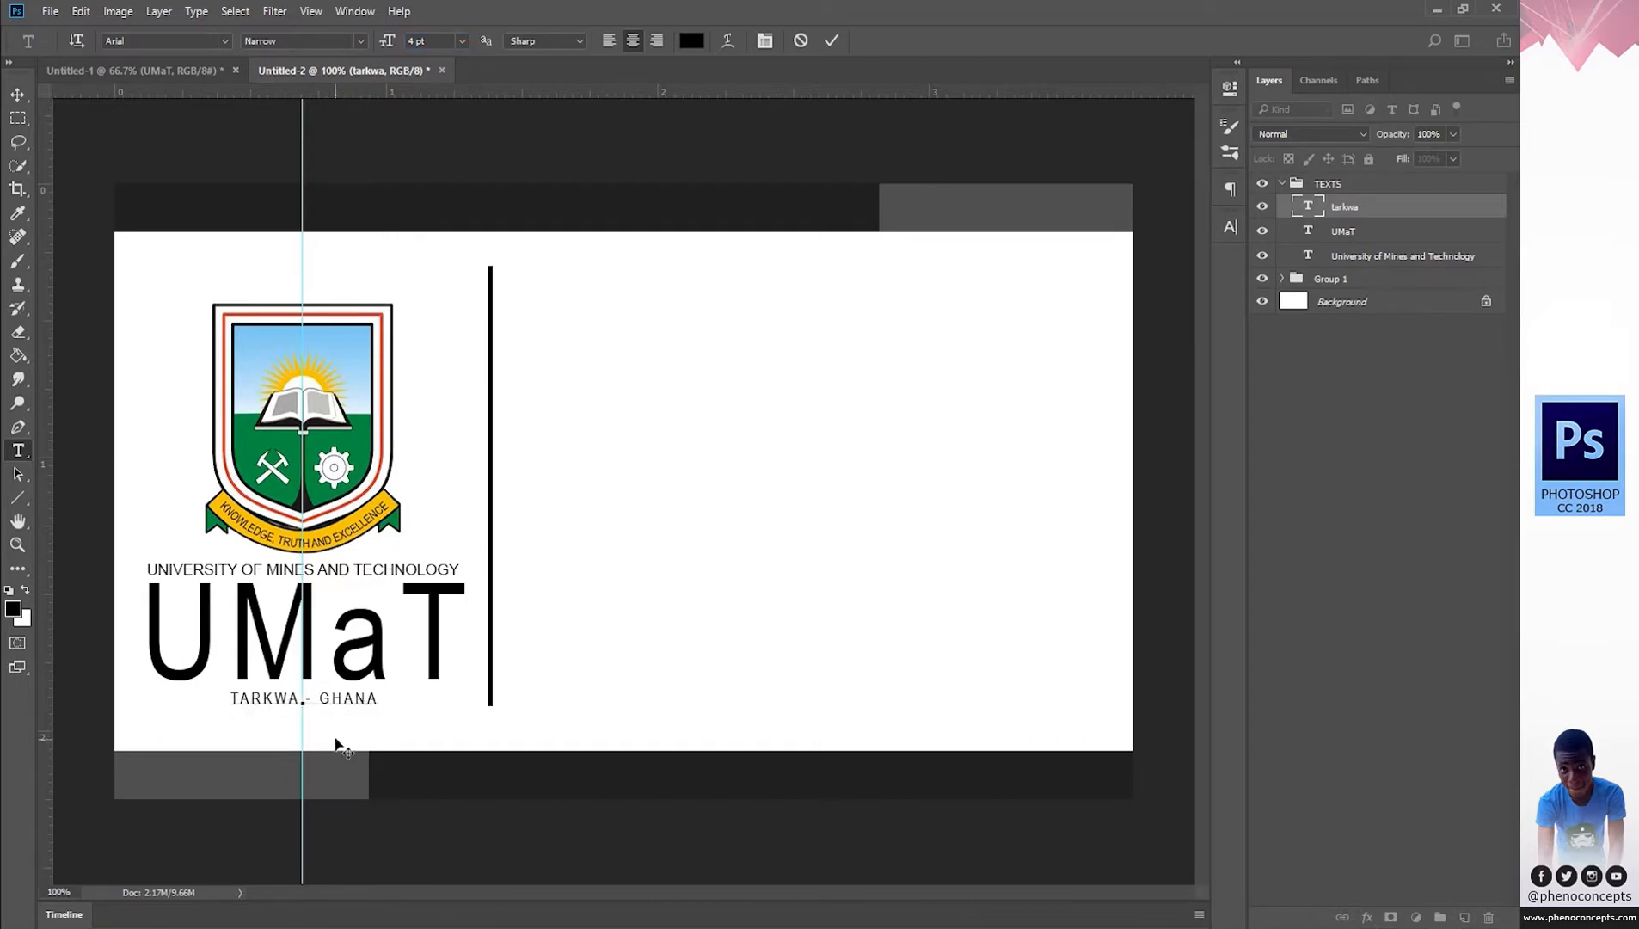
type("V")
key("BackSpace")
left_click(831, 41)
Nudge the UMaT text layer down slightly.
key("v")
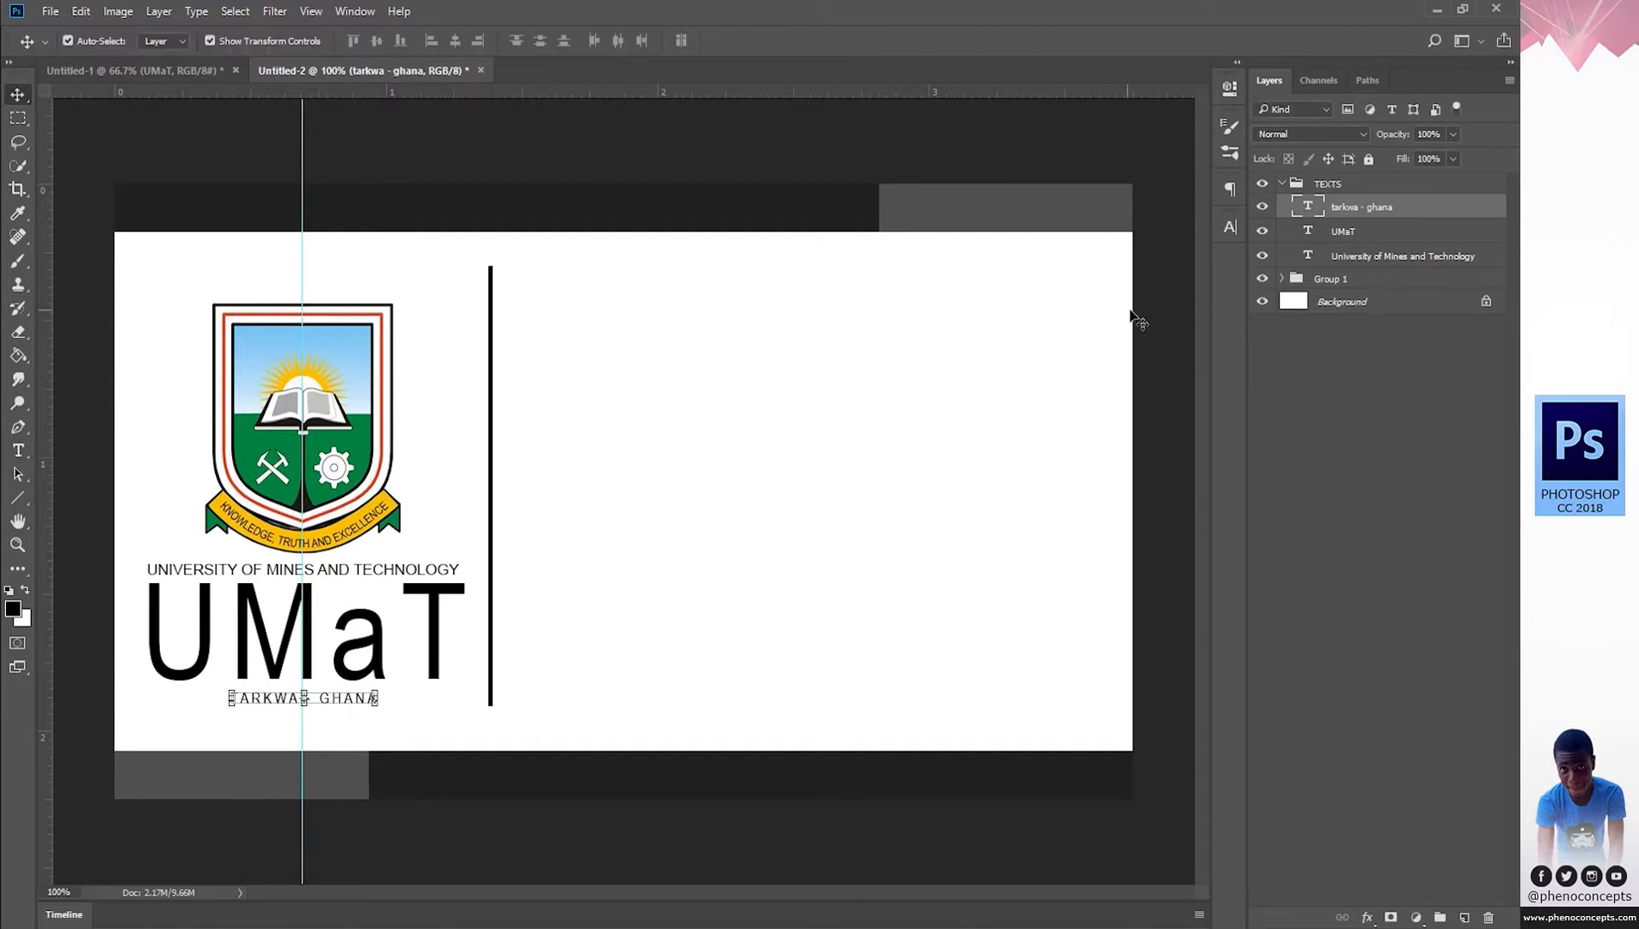
left_click(1356, 233)
key("Down")
key("Down")
key("Down")
key("Down")
key("Down")
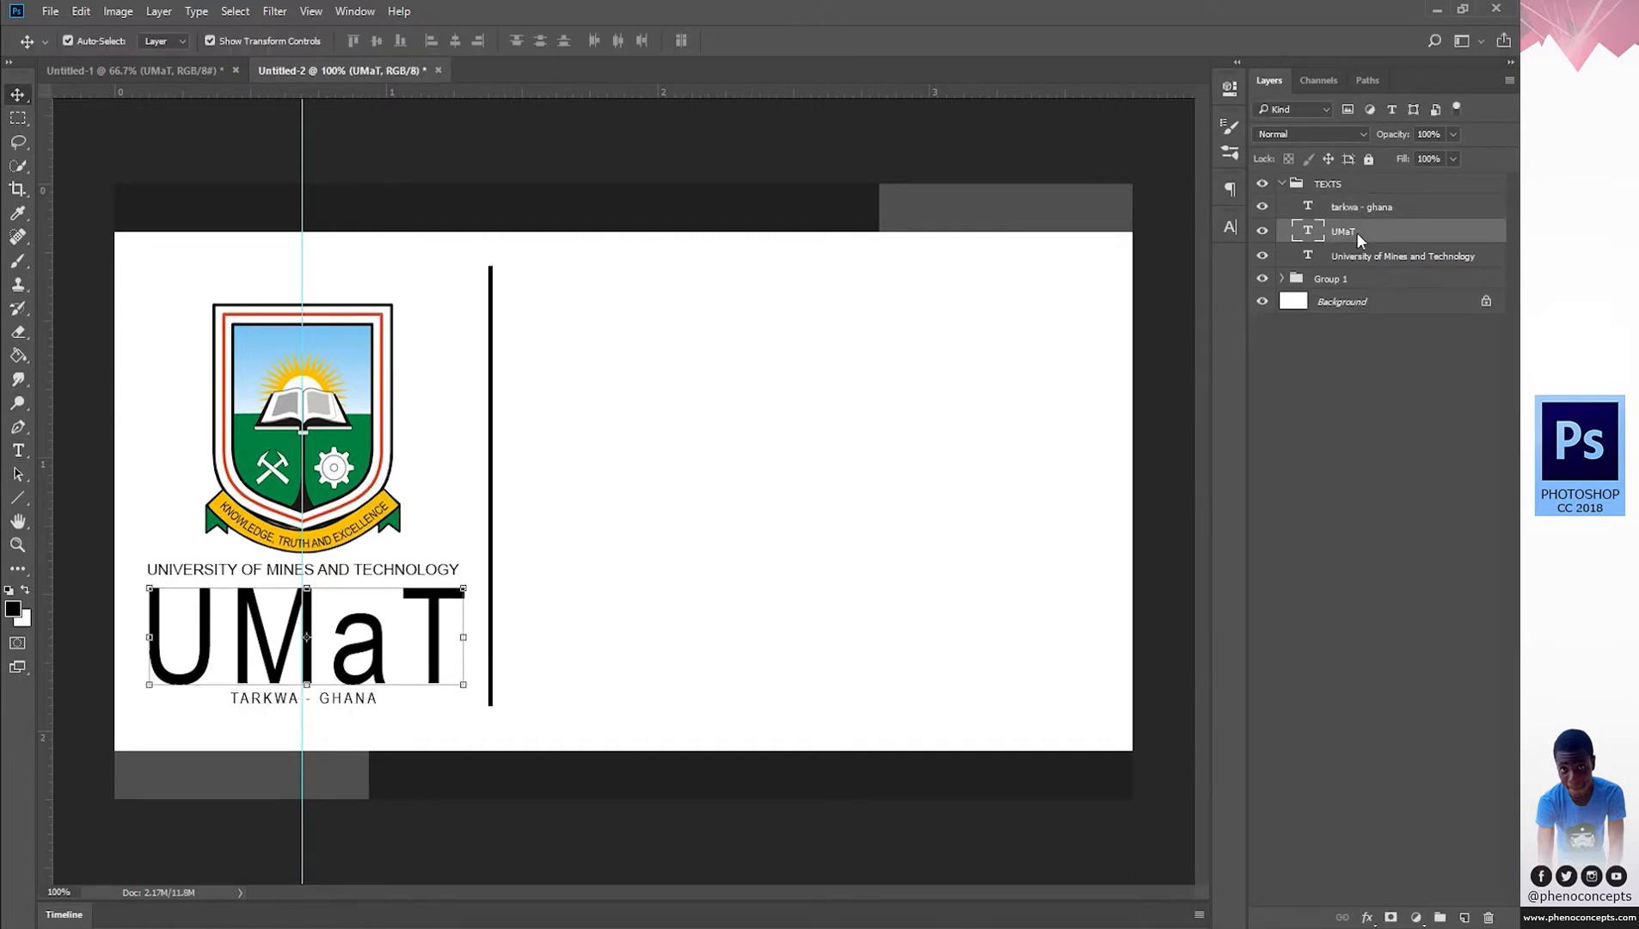
key("z")
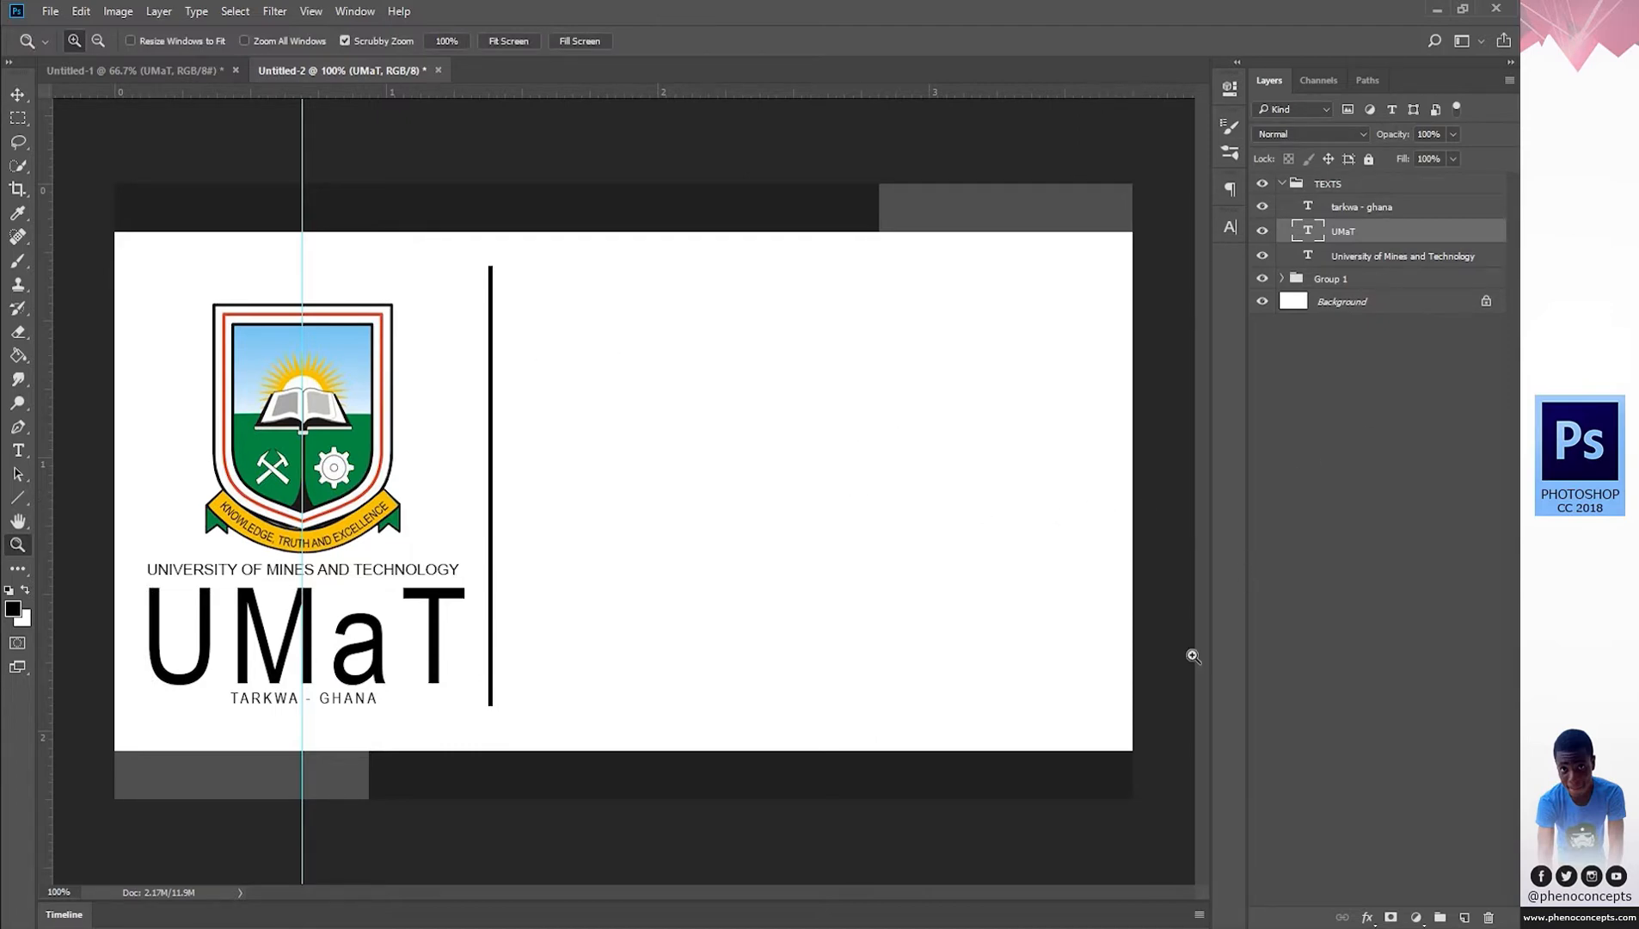
left_click(1013, 926)
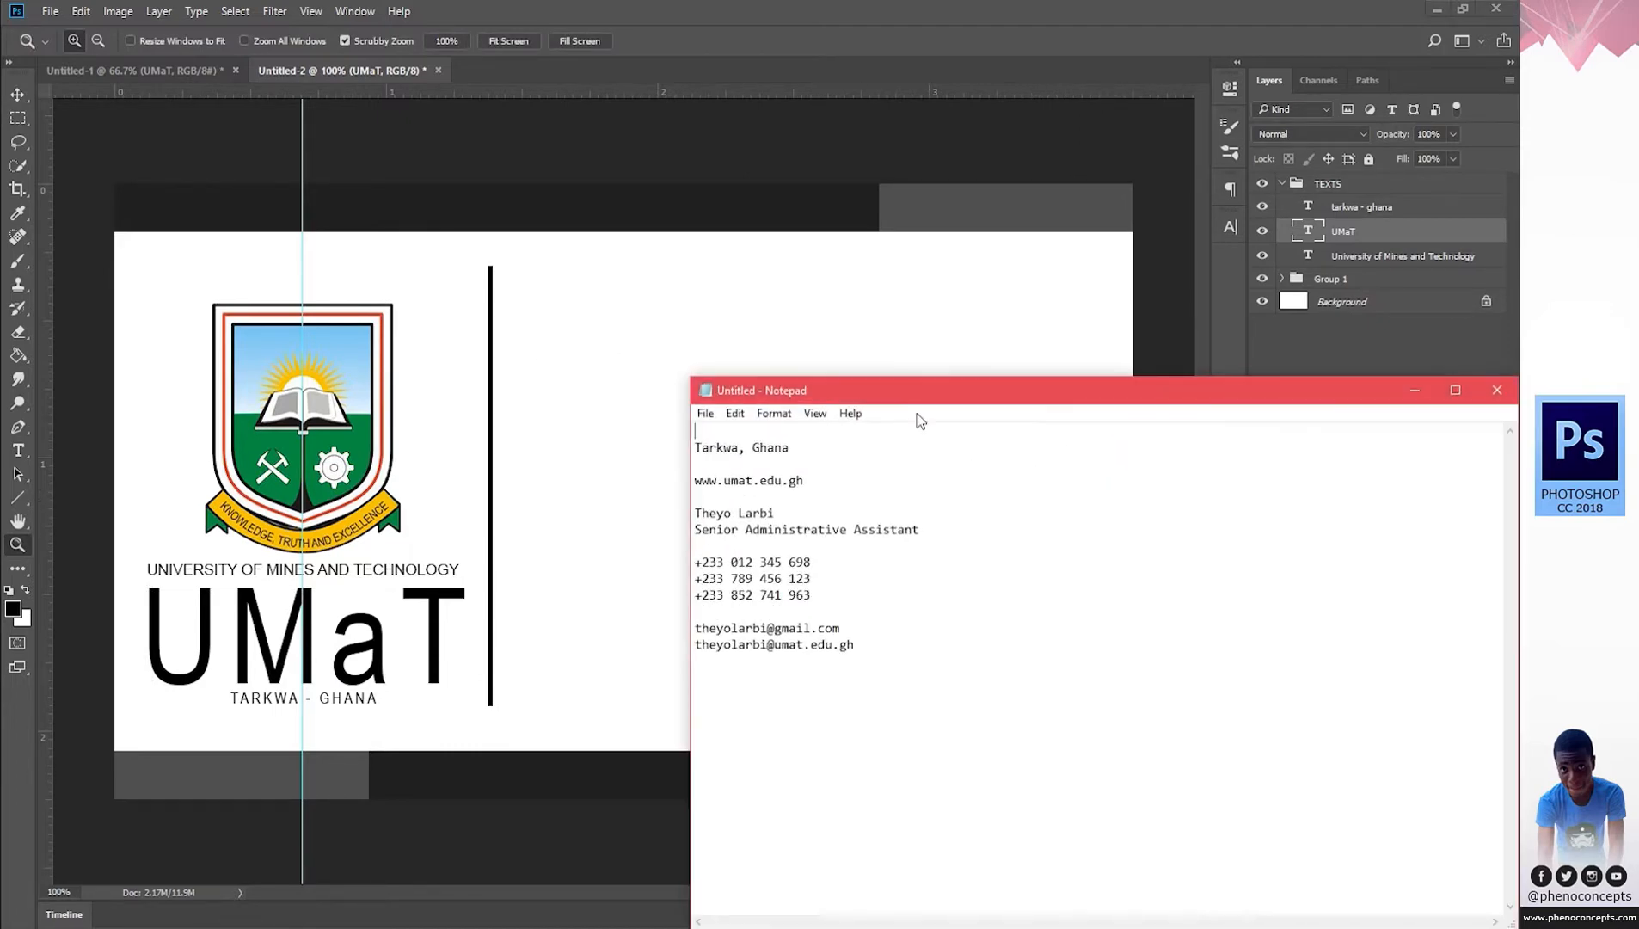
left_click_drag(813, 497, 569, 408)
left_click(816, 474)
left_click_drag(822, 447, 614, 438)
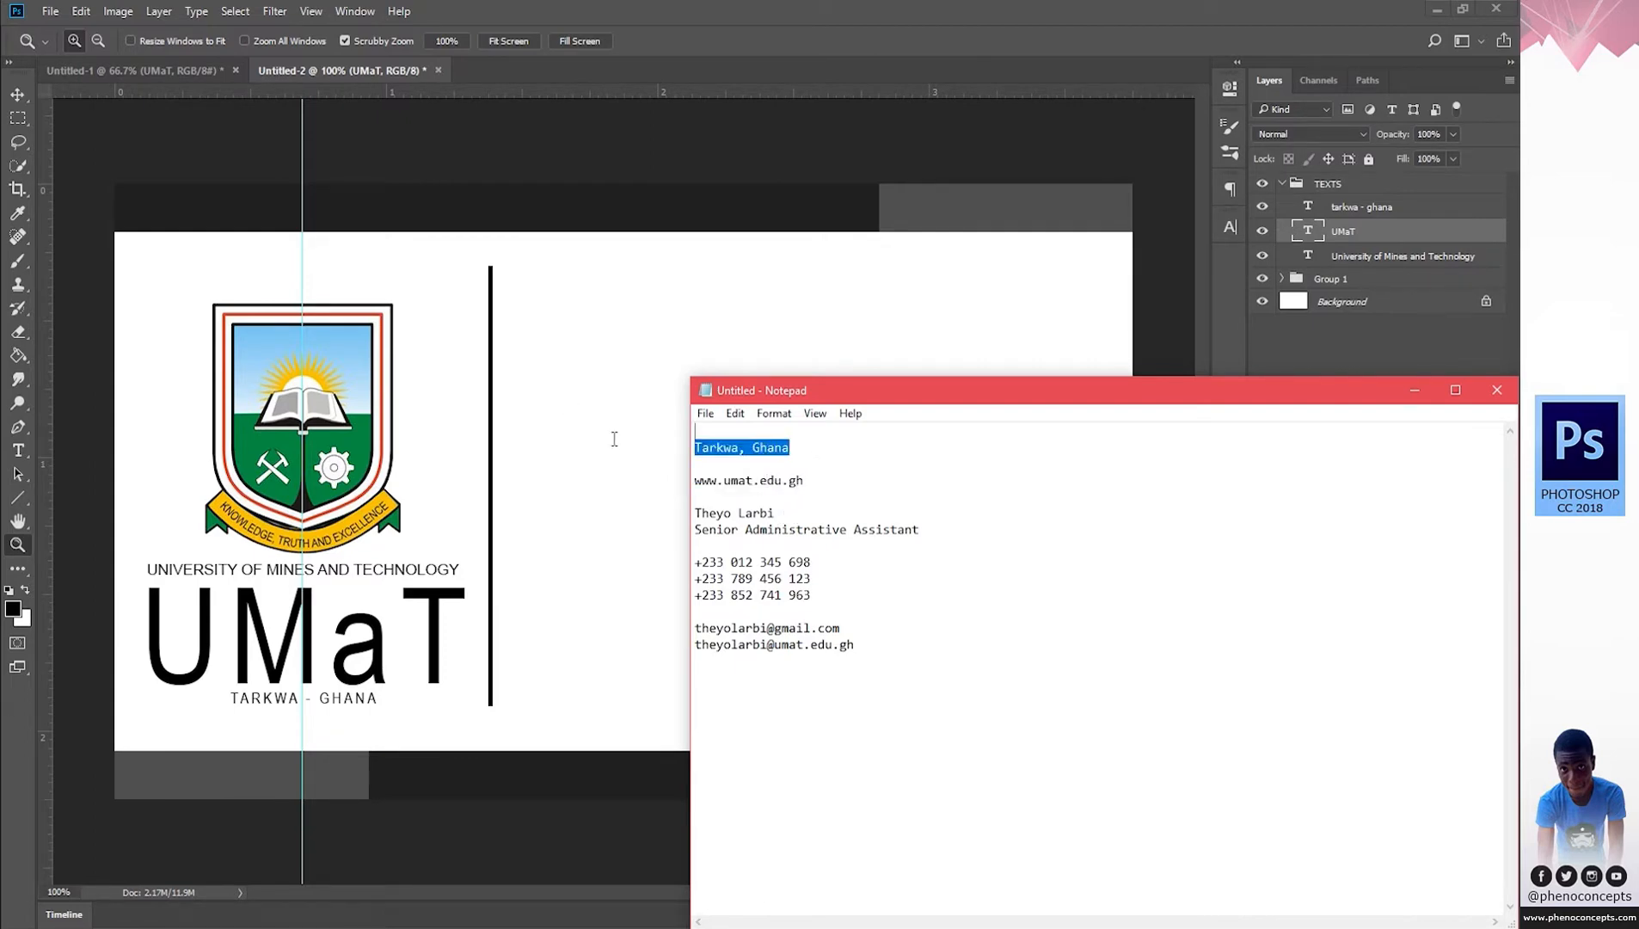
key("ctrl+x")
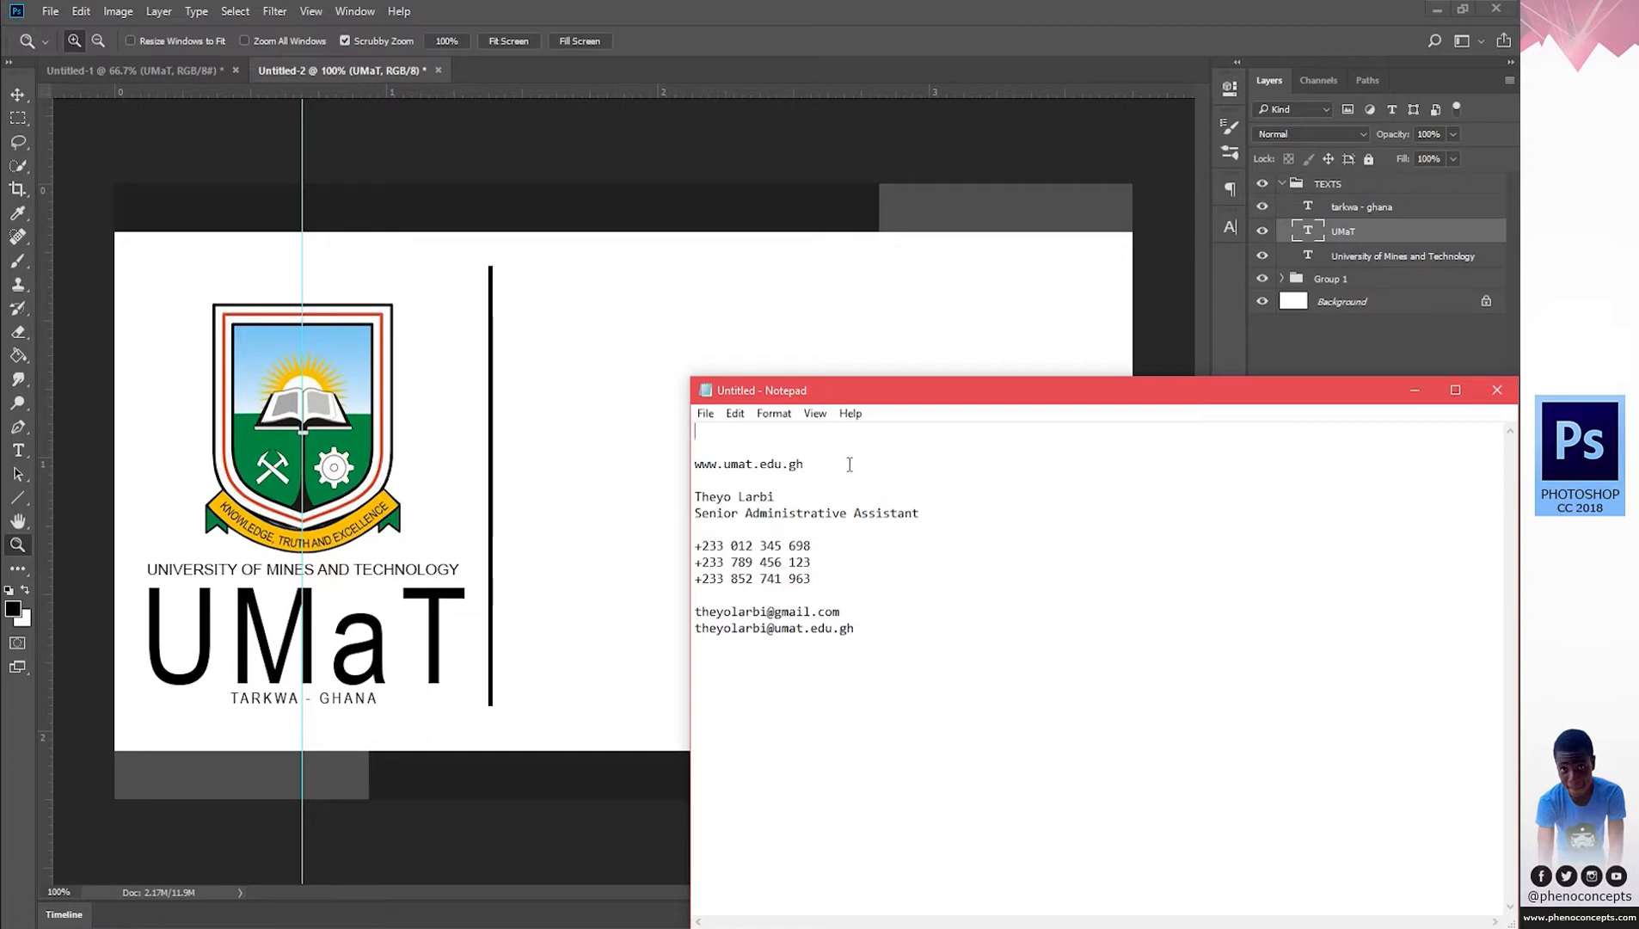
left_click_drag(850, 464, 490, 465)
key("ctrl+x")
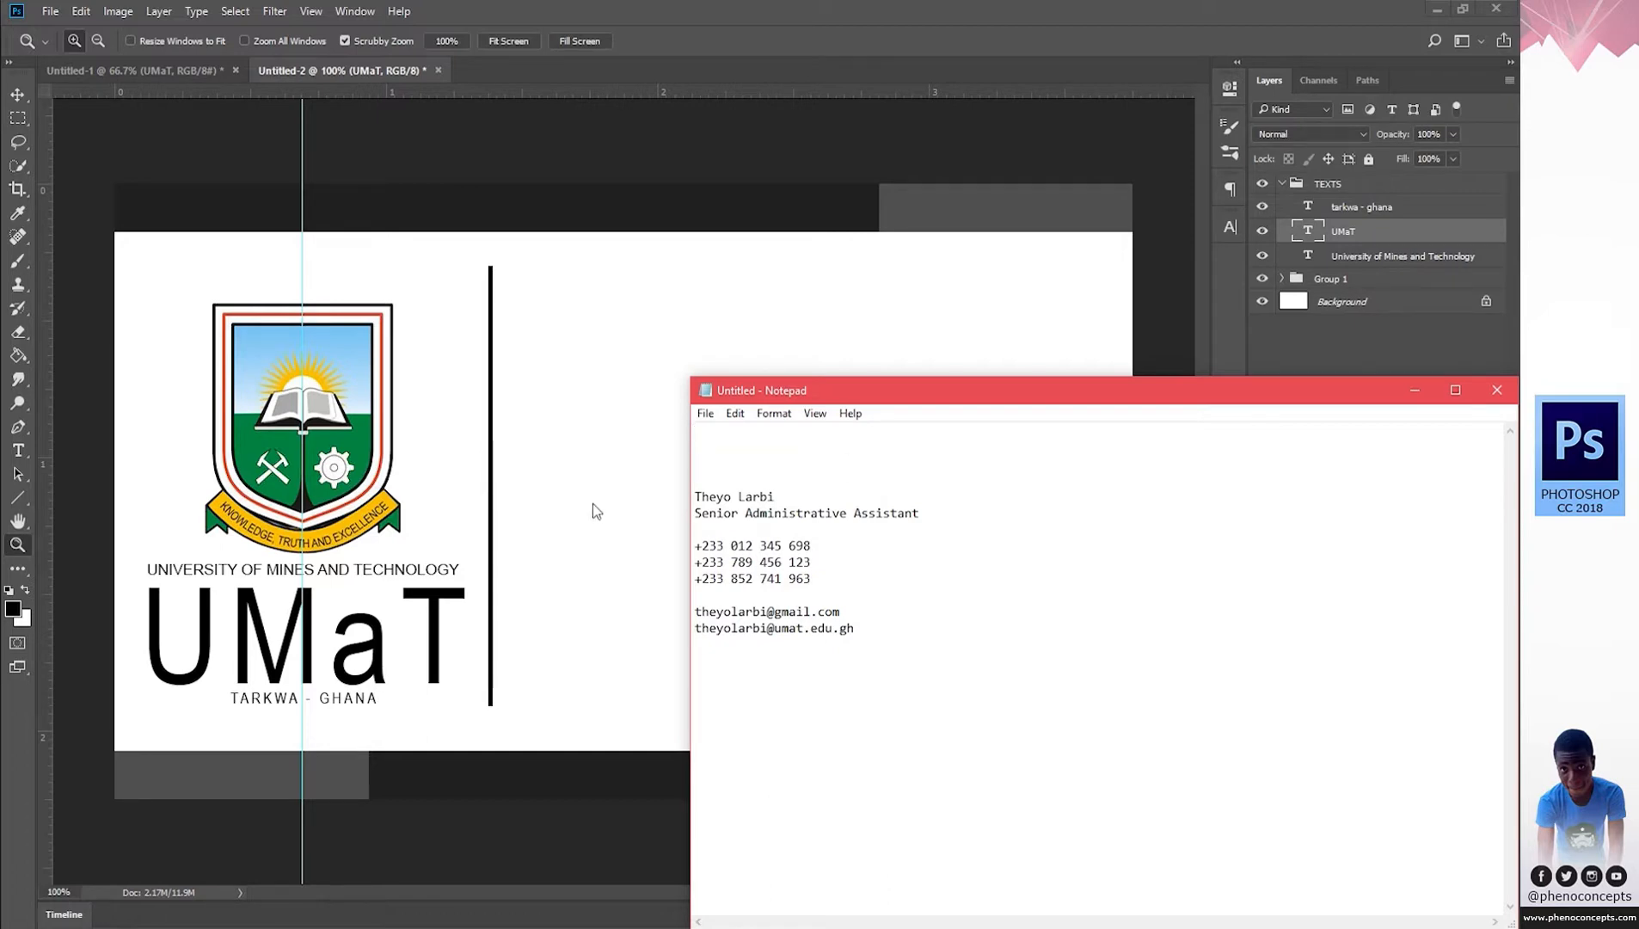
left_click(1414, 392)
key("t")
left_click(589, 670)
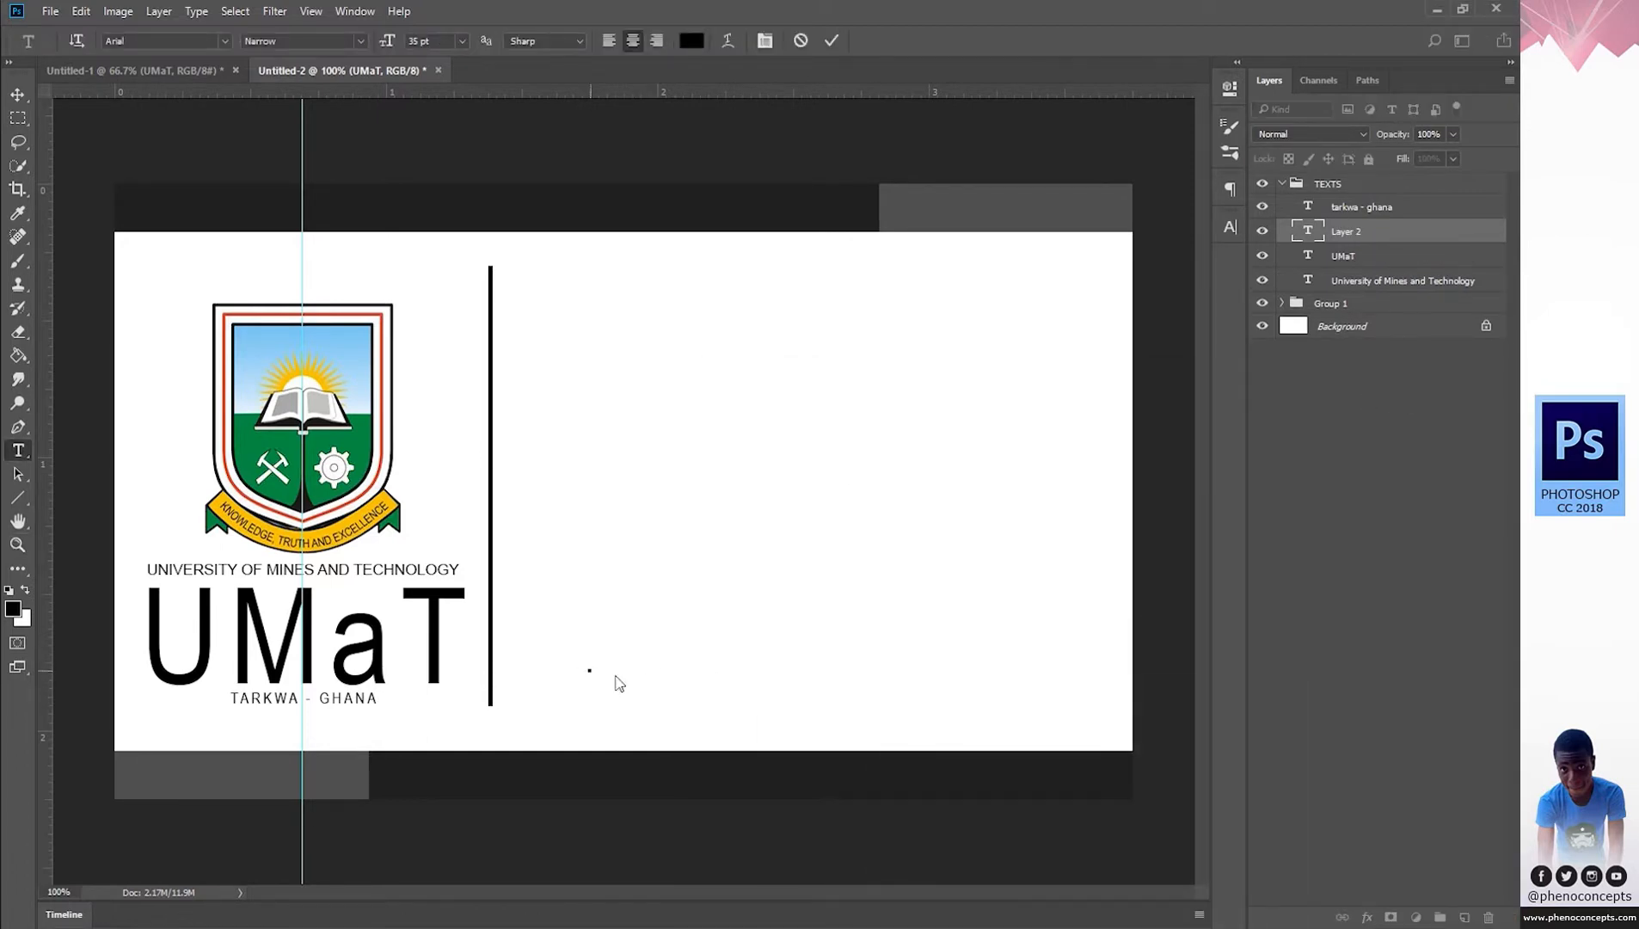
Paste the web address as 8 pt lowercase text and move it below TARKWA - GHANA.
key("ctrl+v")
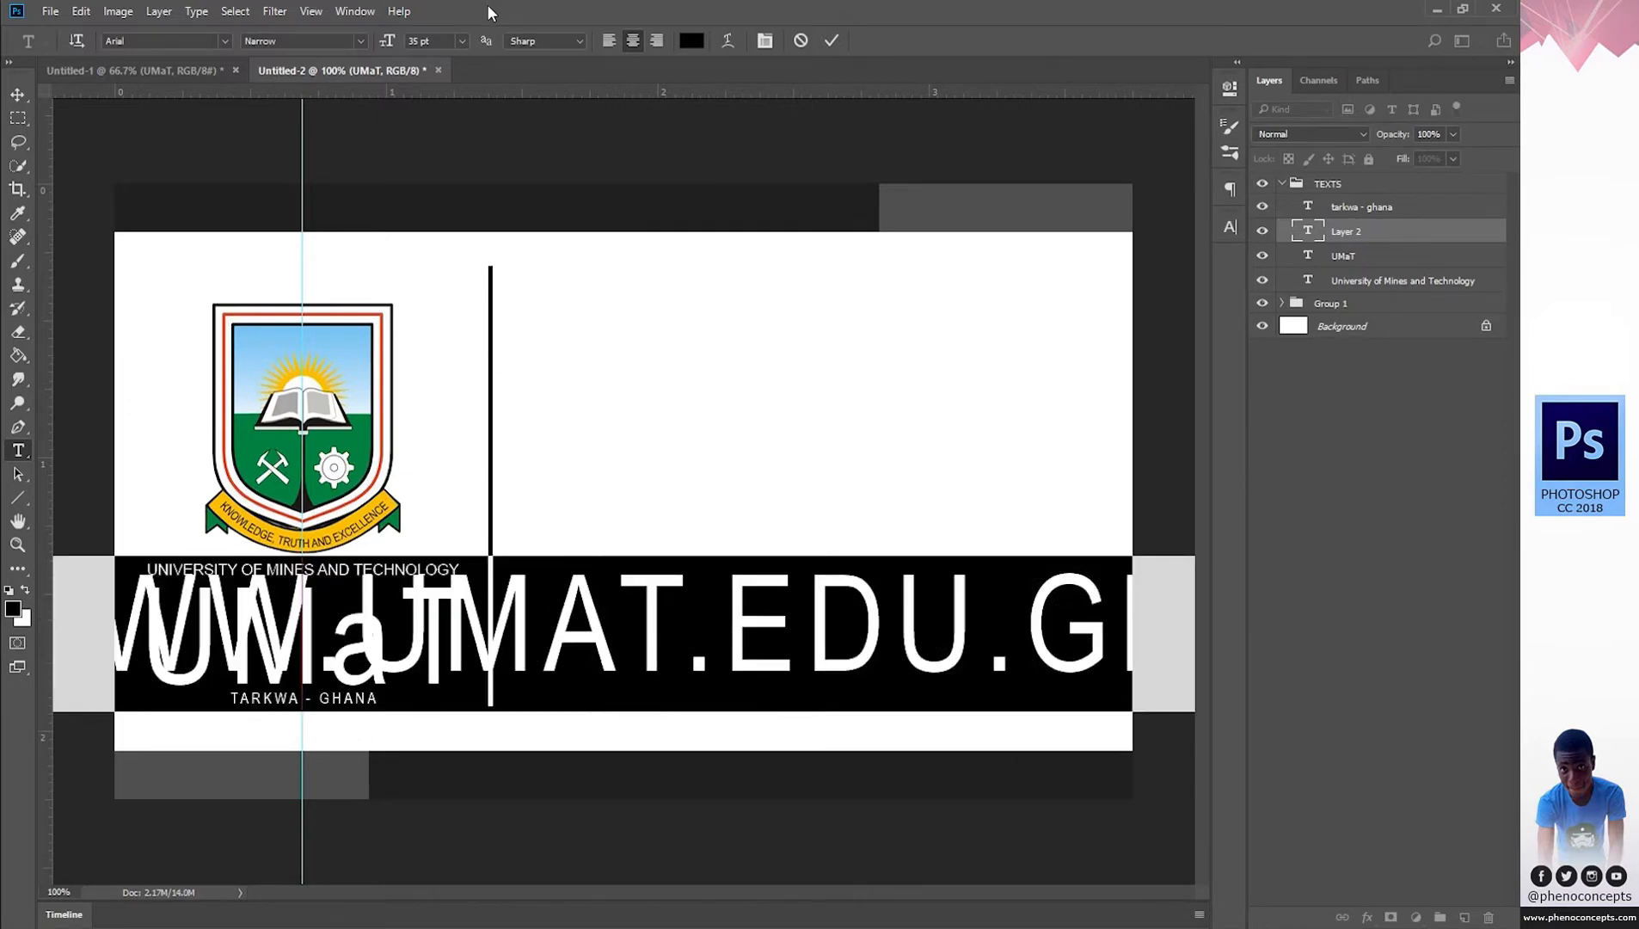
left_click(460, 40)
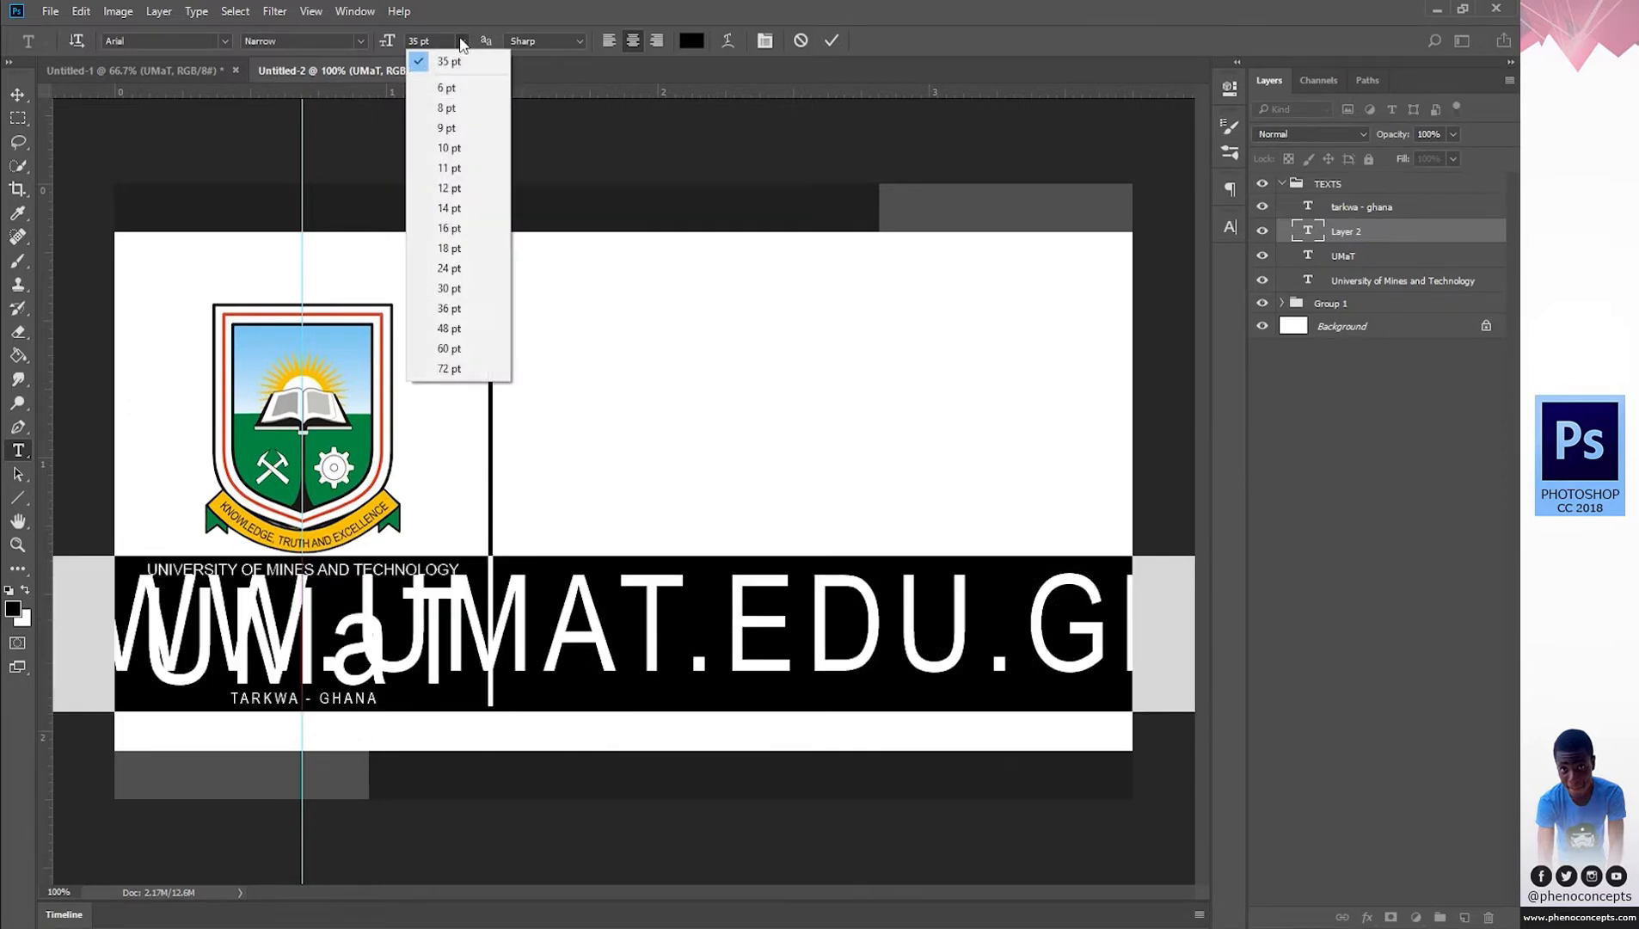
left_click(451, 105)
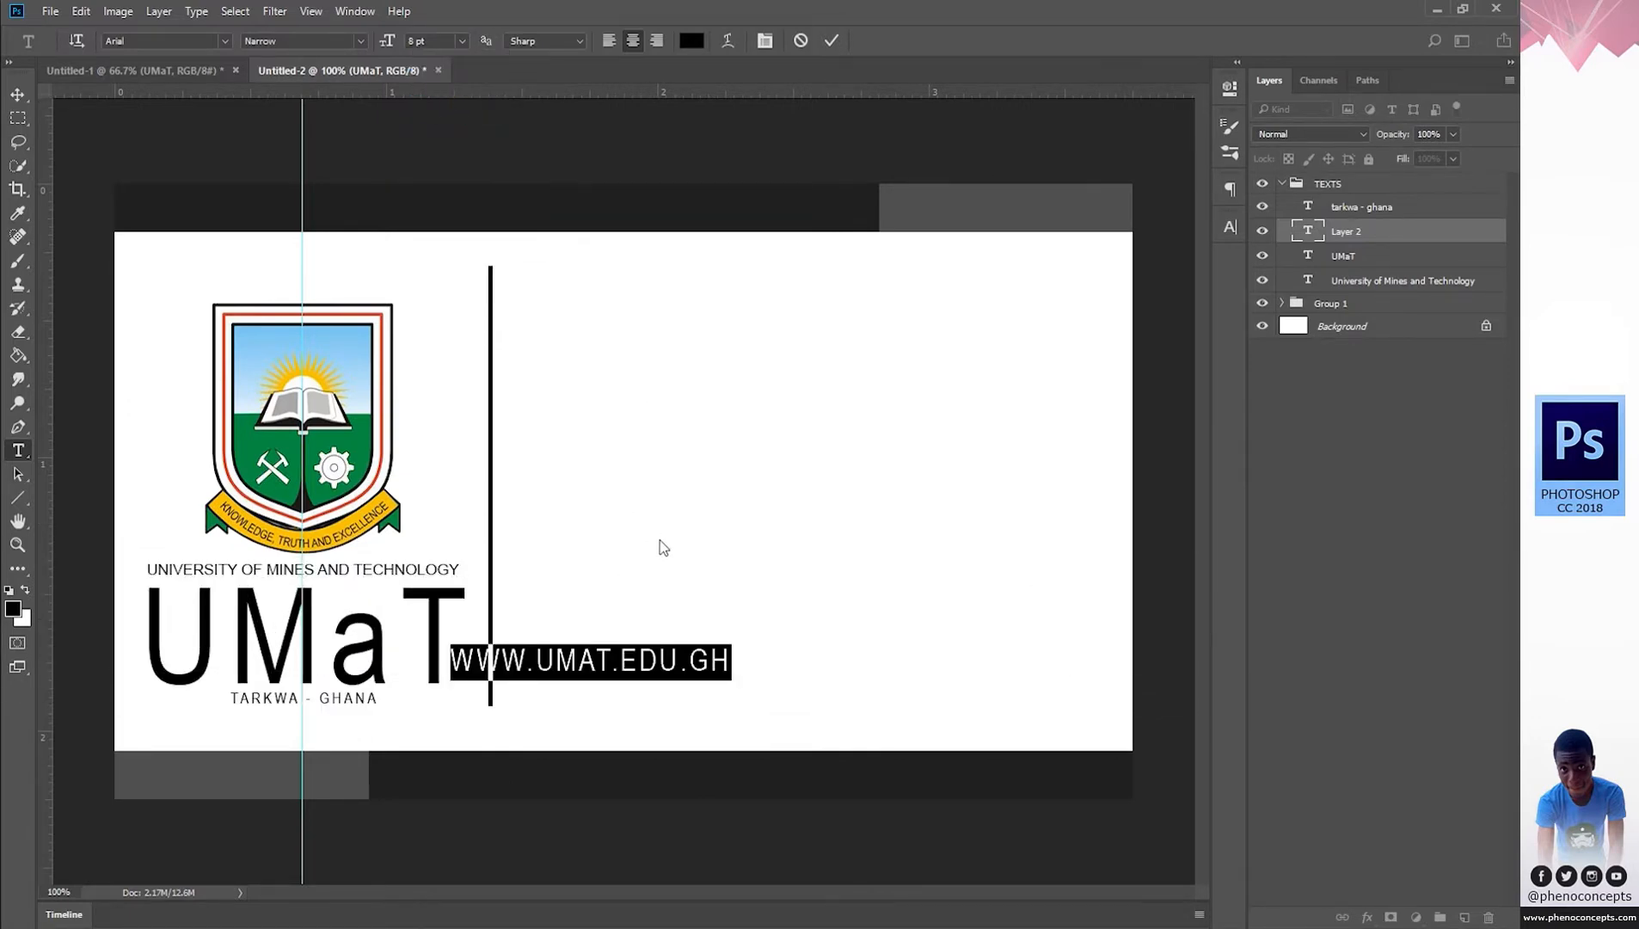
left_click(1231, 225)
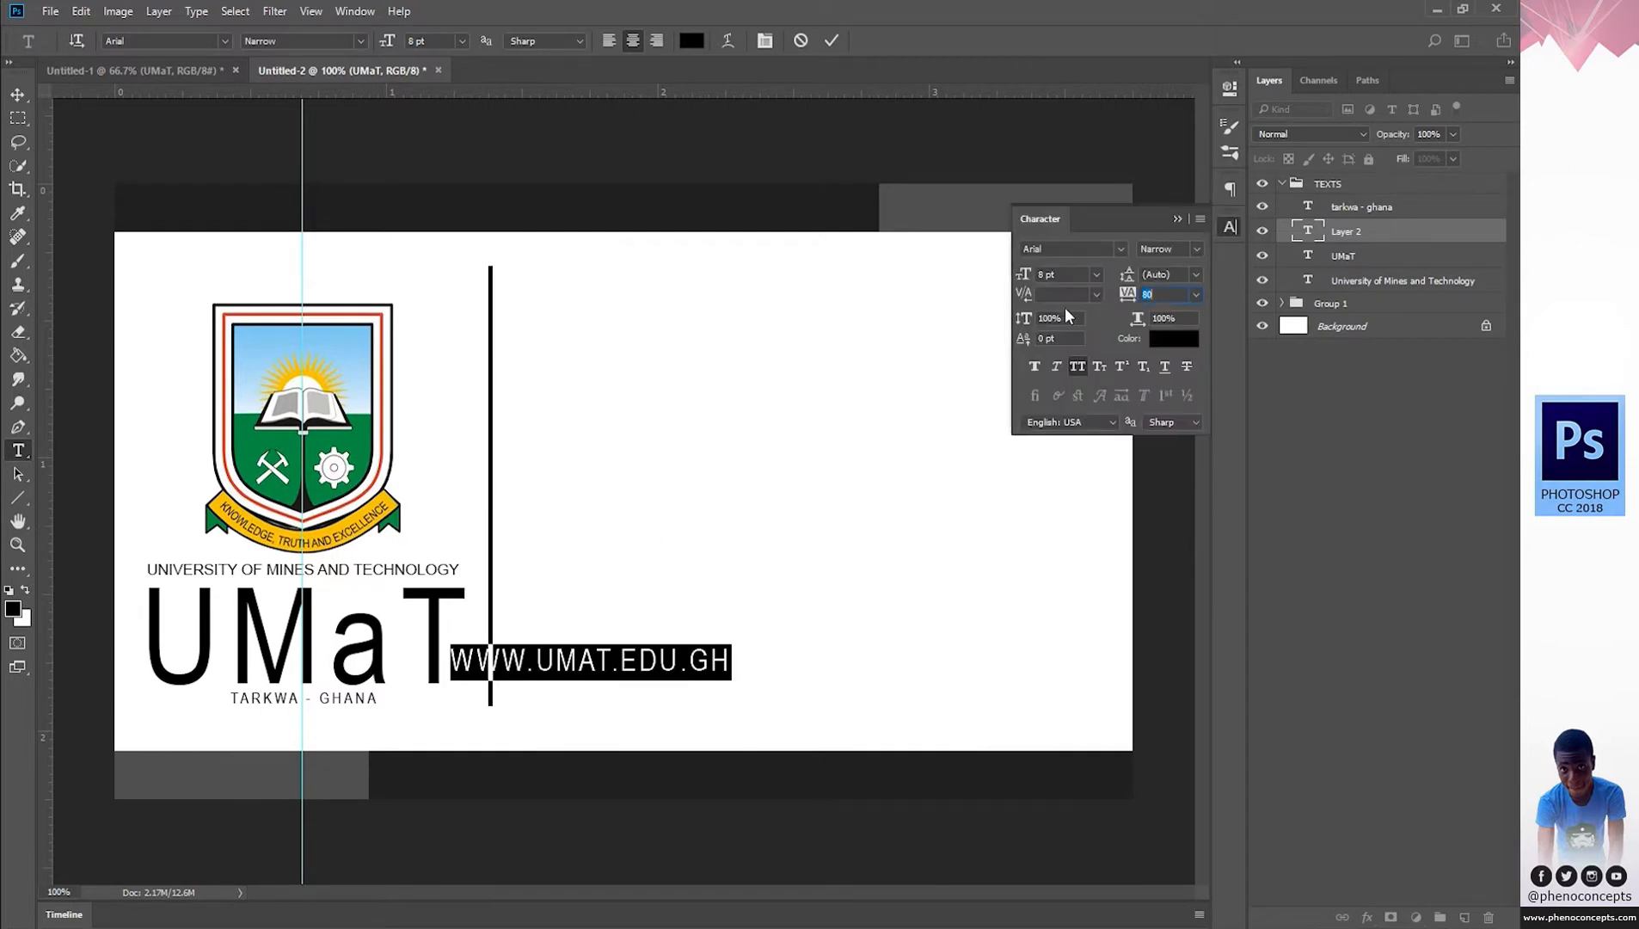
left_click(1081, 362)
left_click(1229, 226)
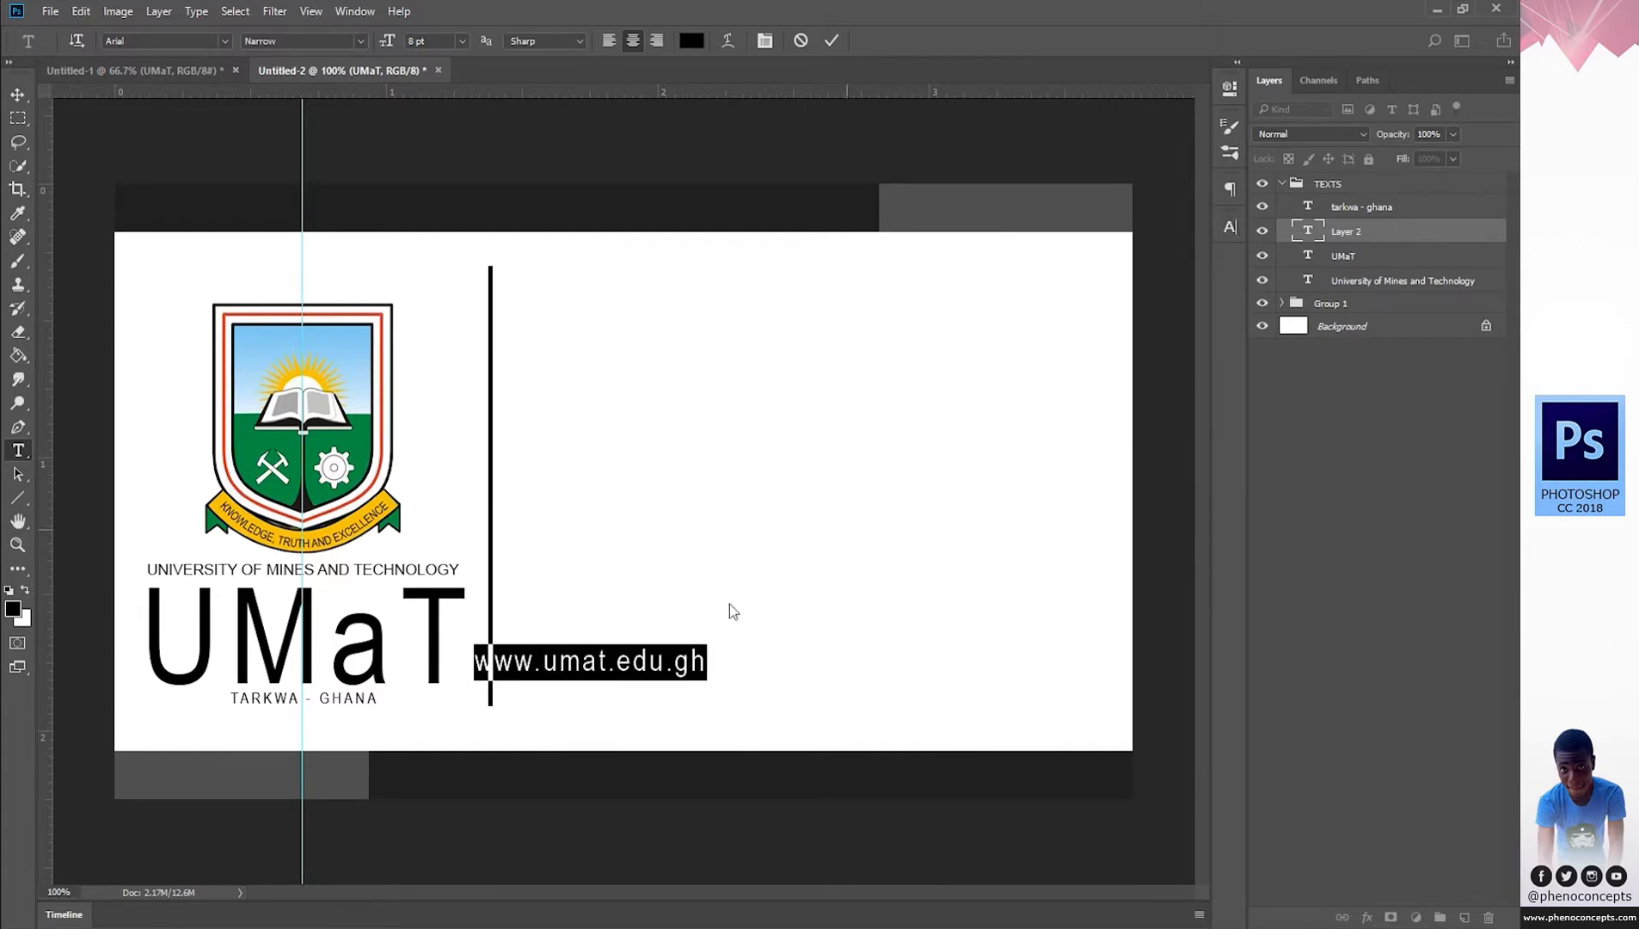
left_click(617, 662)
left_click_drag(735, 680, 443, 753)
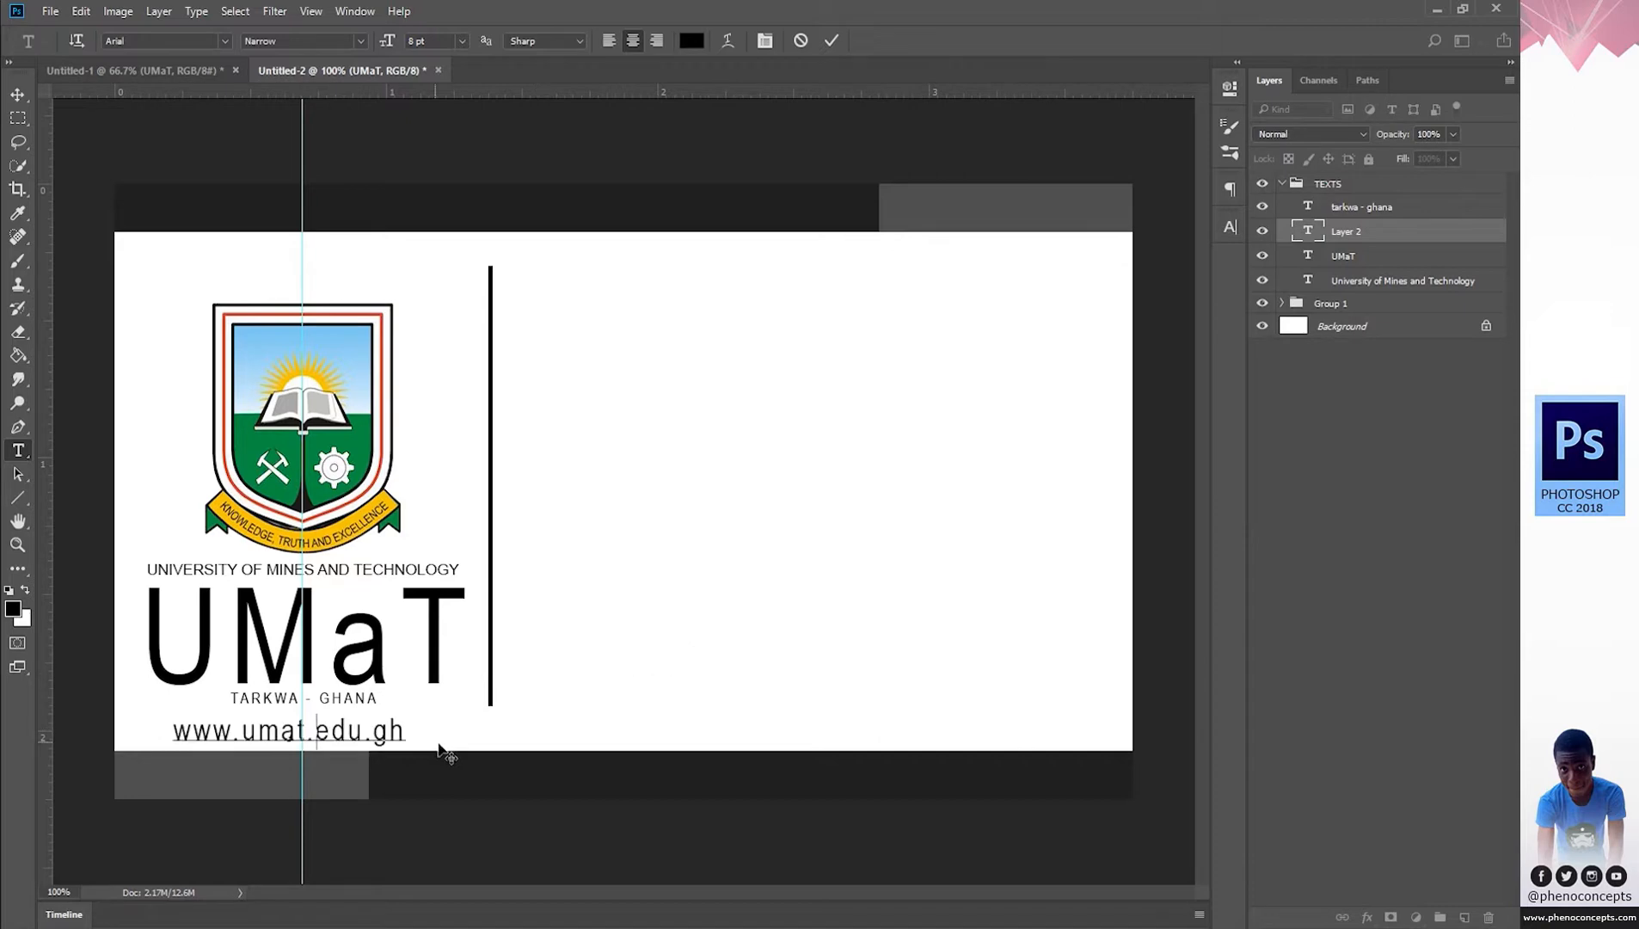
Make the web address 6 pt and red (ff0000), then commit it.
triple_click(330, 733)
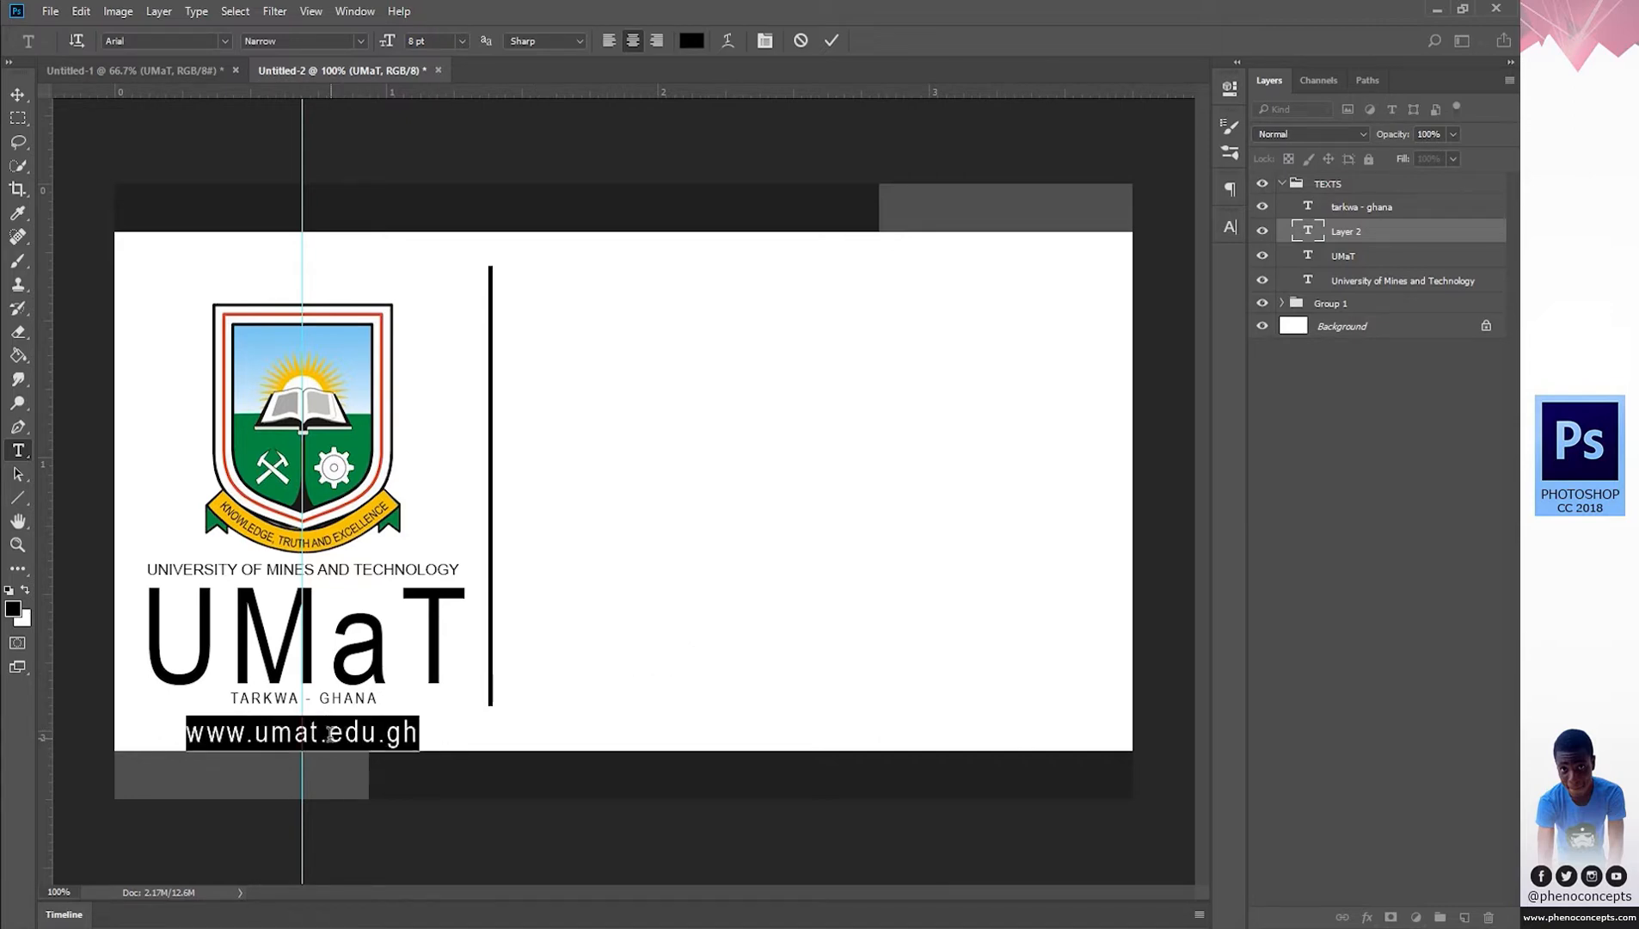
left_click(415, 43)
key("Down")
key("Down")
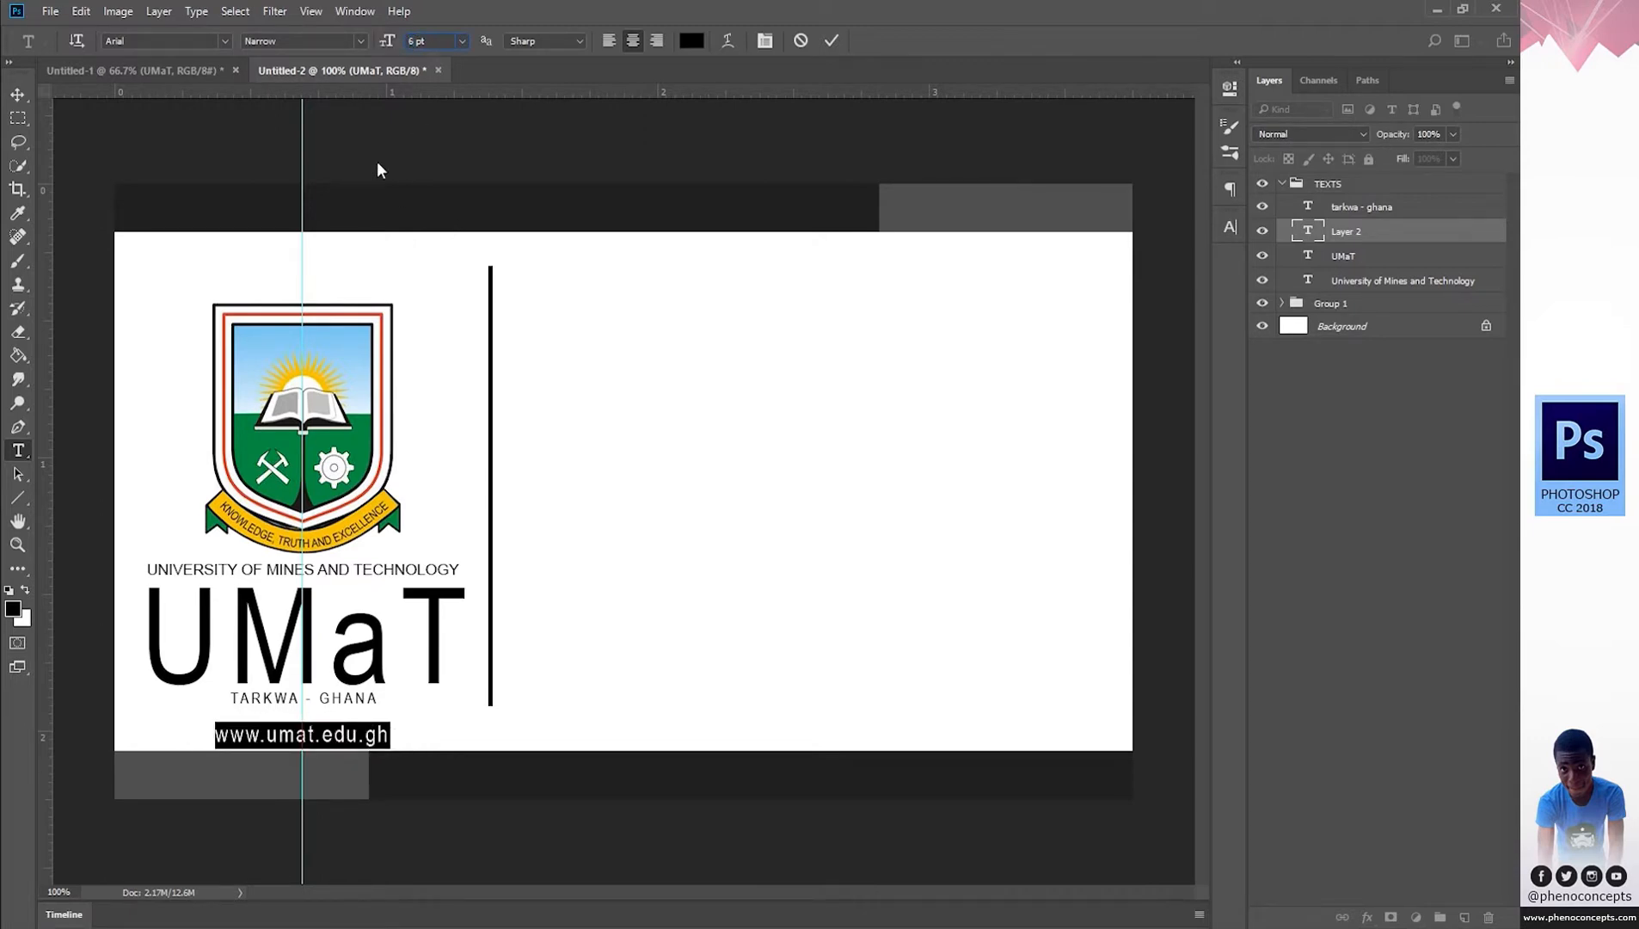
left_click(691, 41)
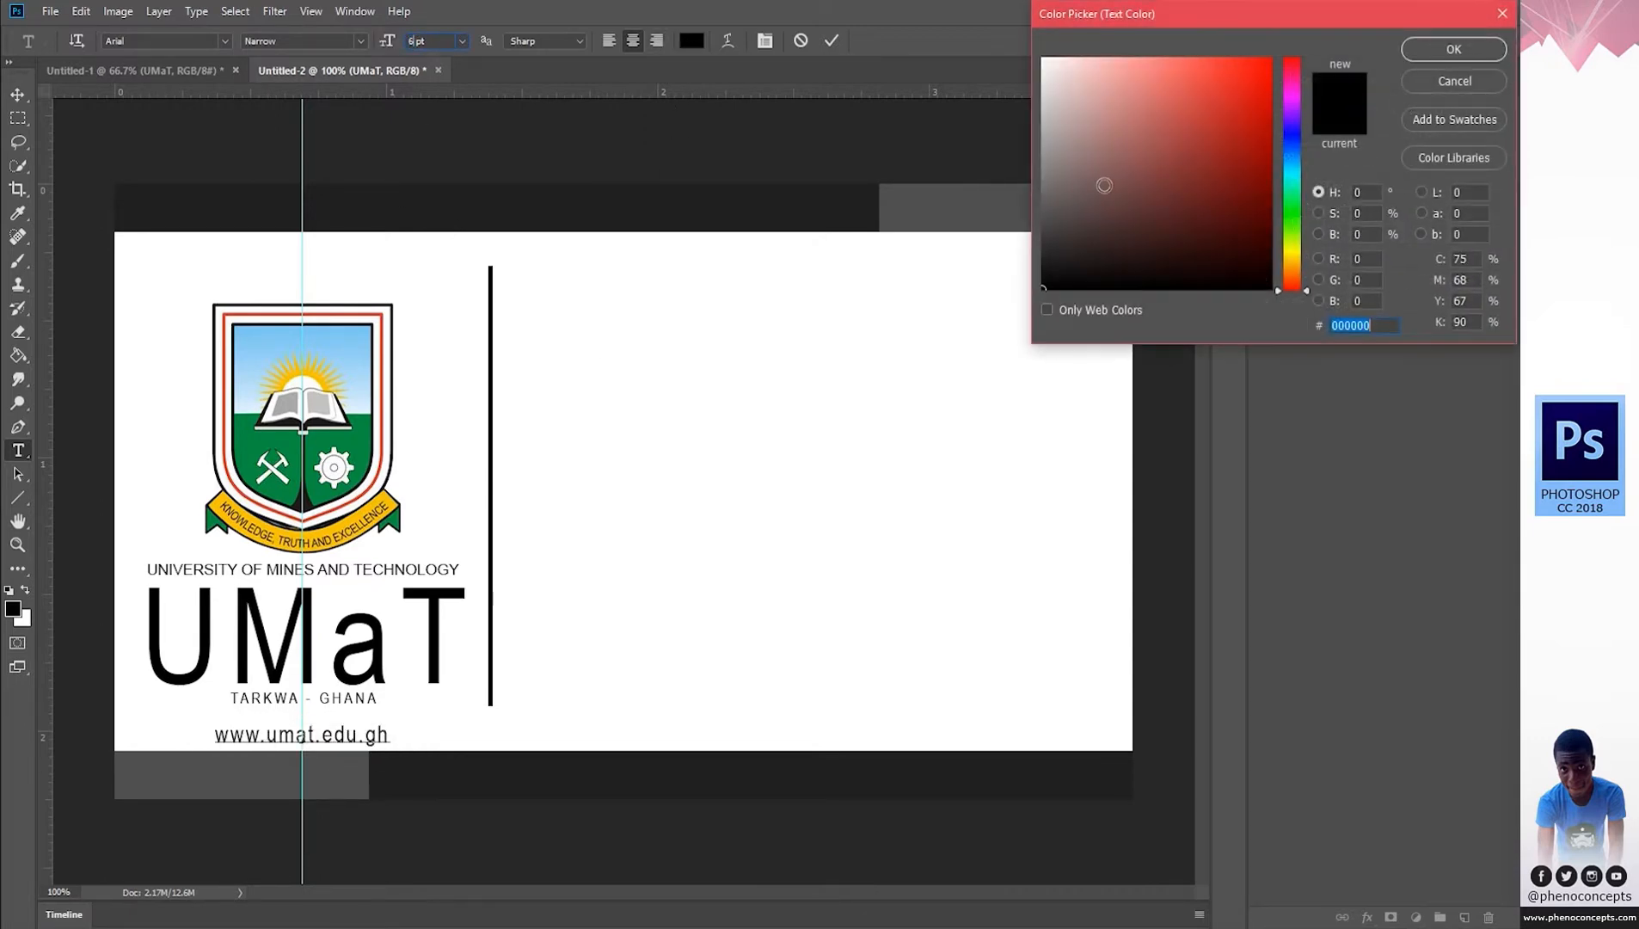
type("ff0000")
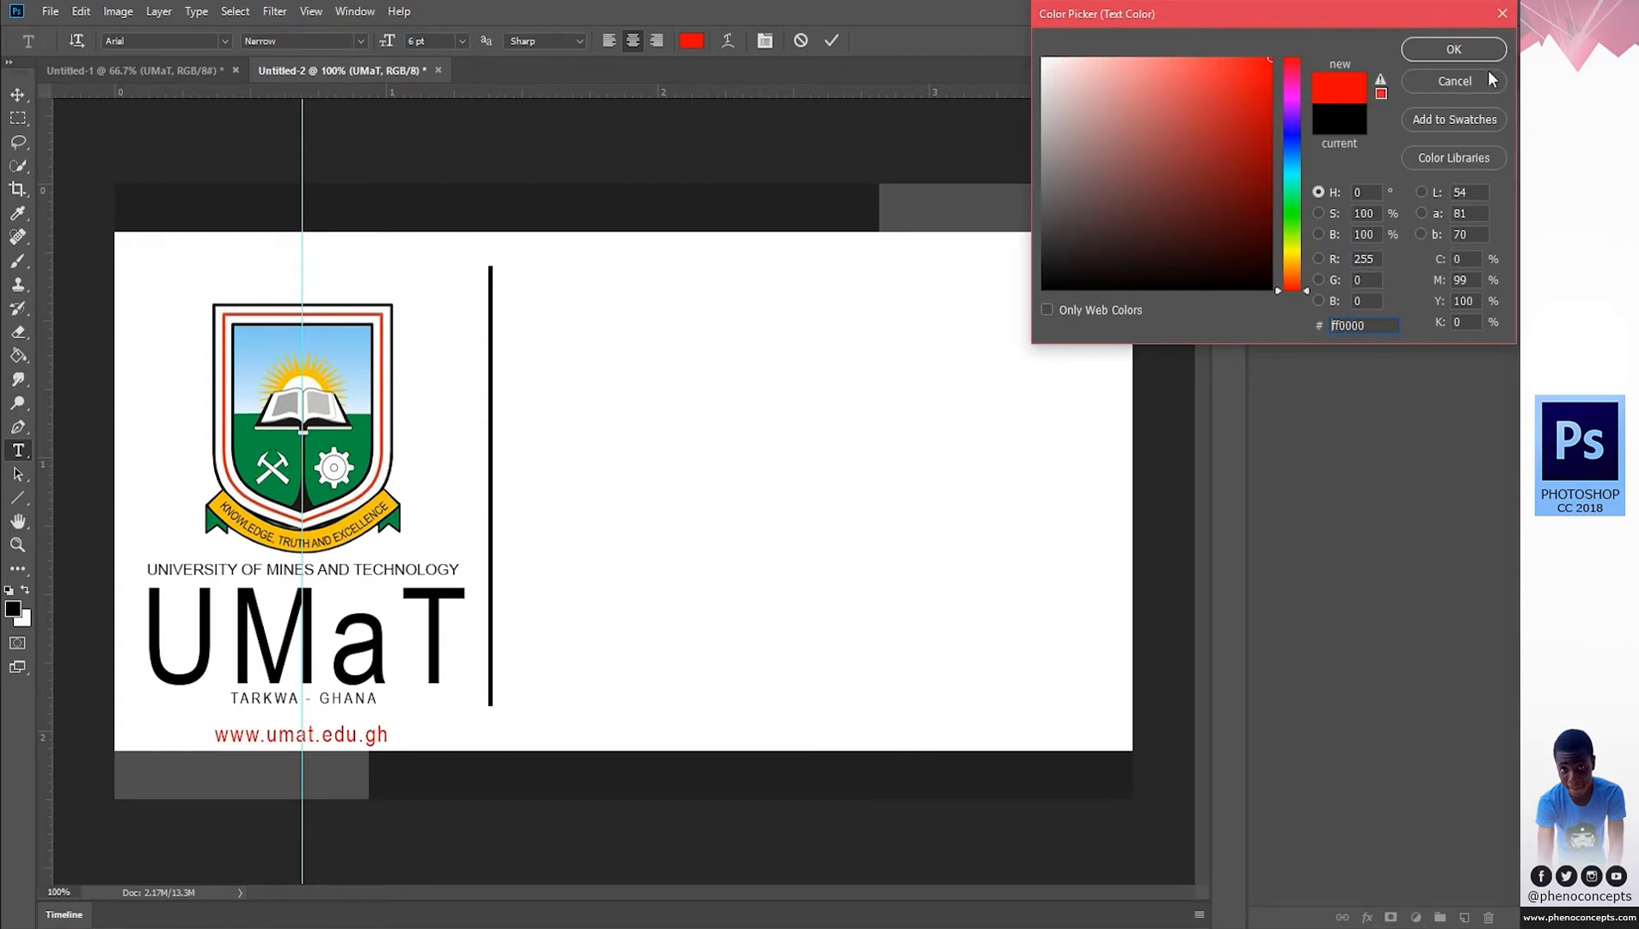
left_click(1453, 49)
left_click(830, 41)
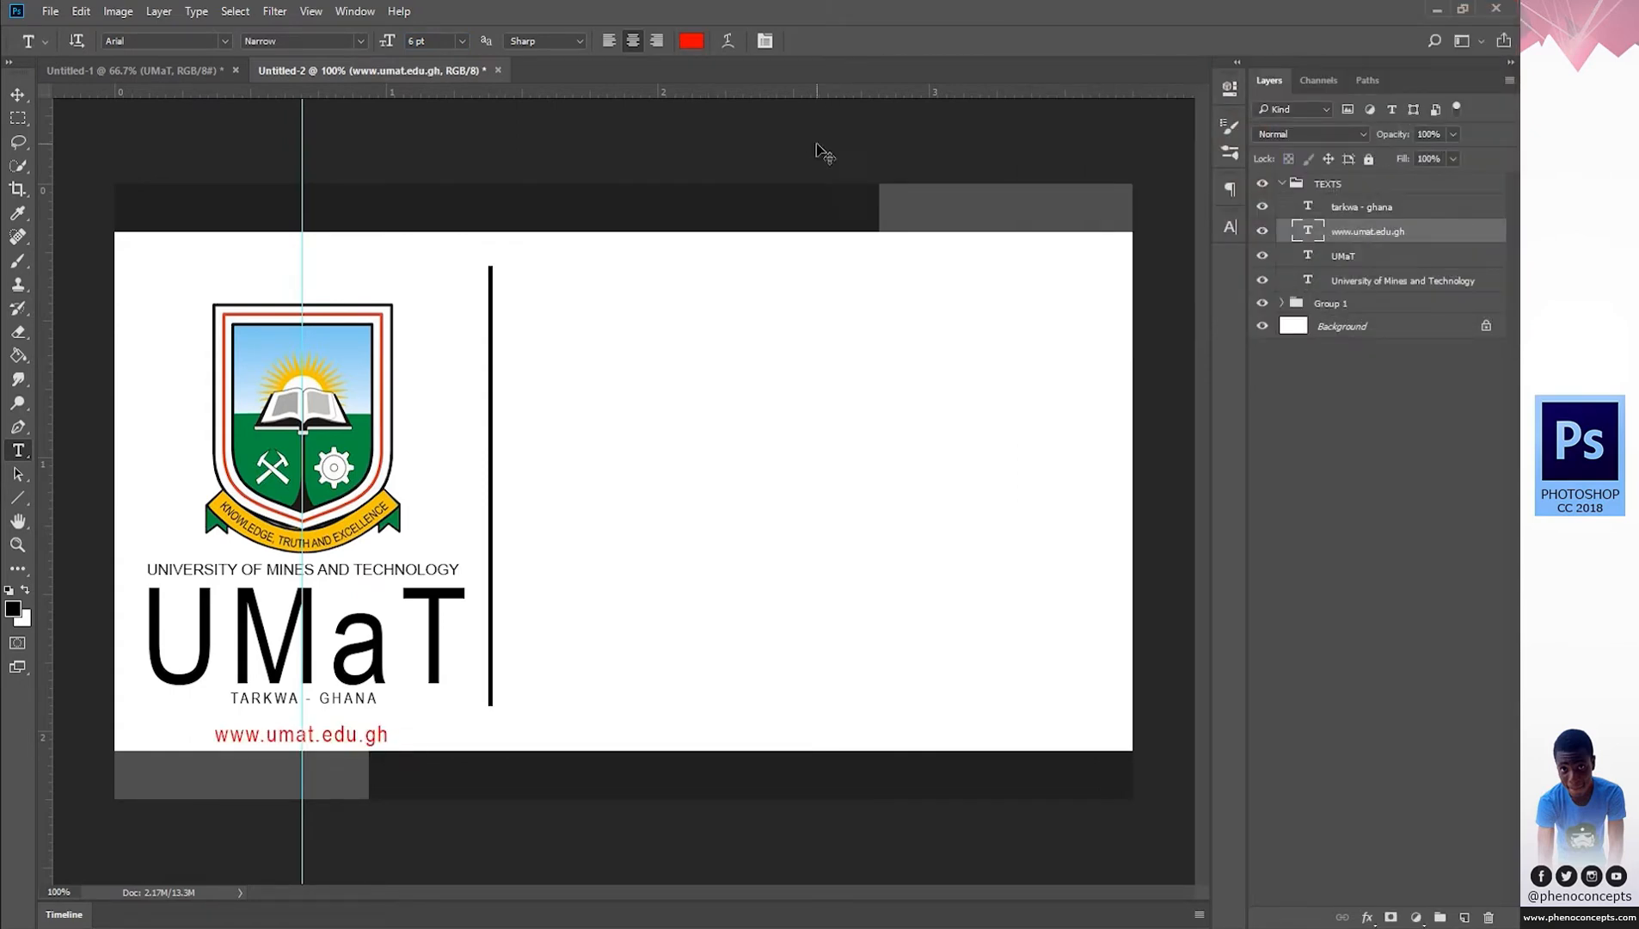
Nudge the web address up slightly and change it to the Regular style.
key("v")
key("Up")
key("Up")
key("Up")
key("Up")
key("Up")
key("Up")
key("Up")
key("Up")
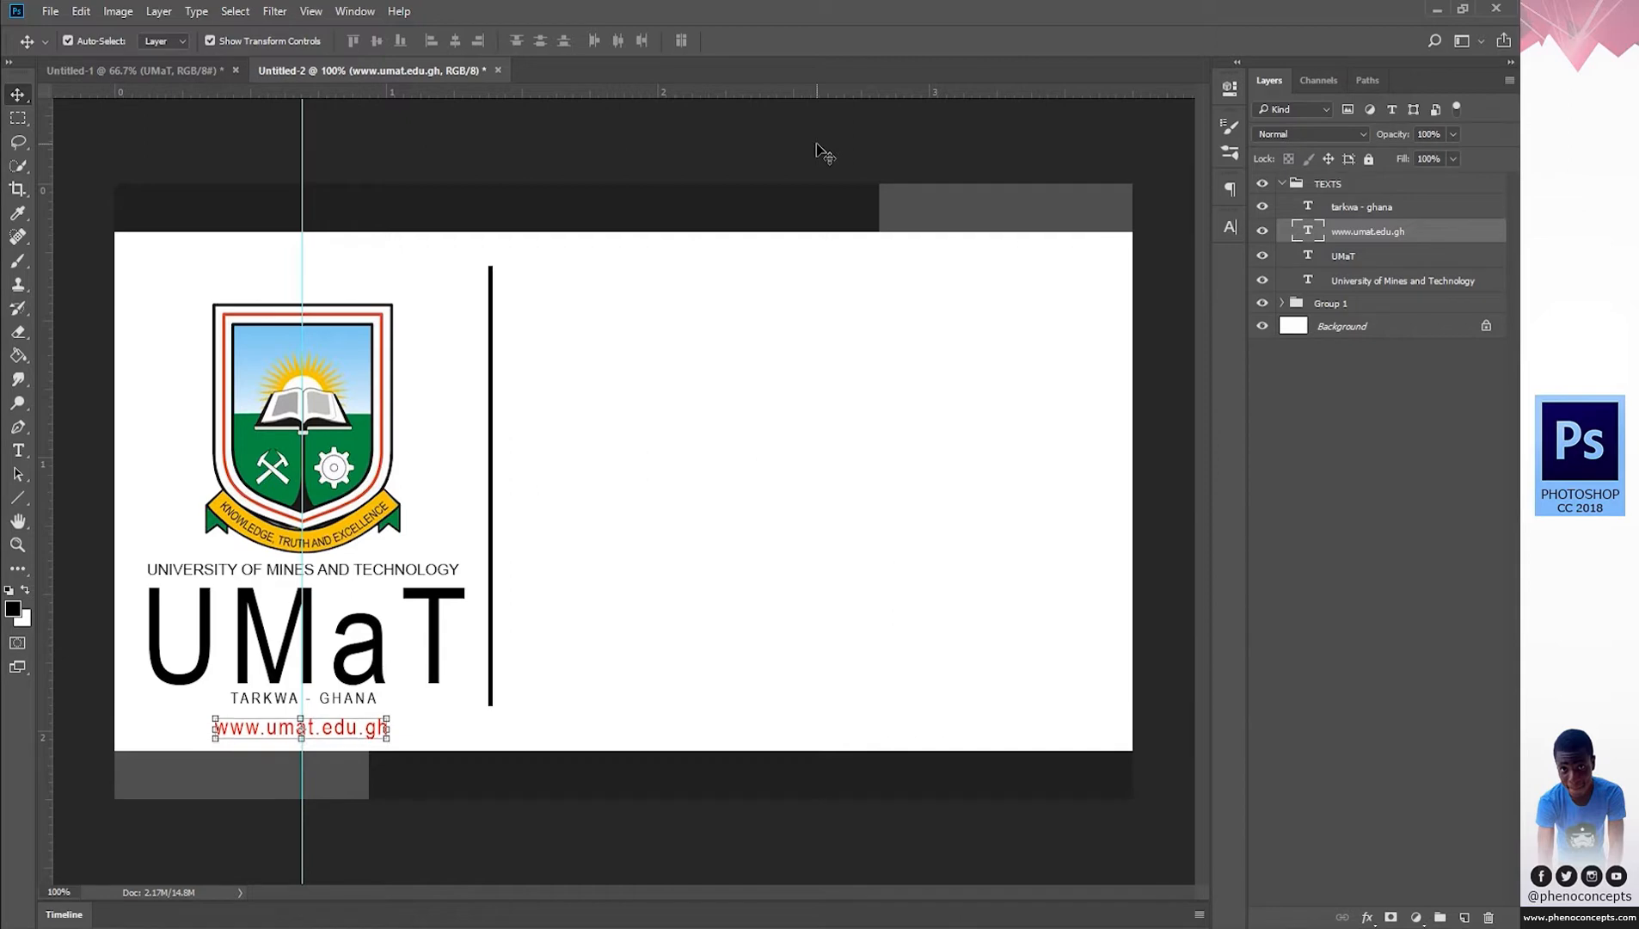
key("t")
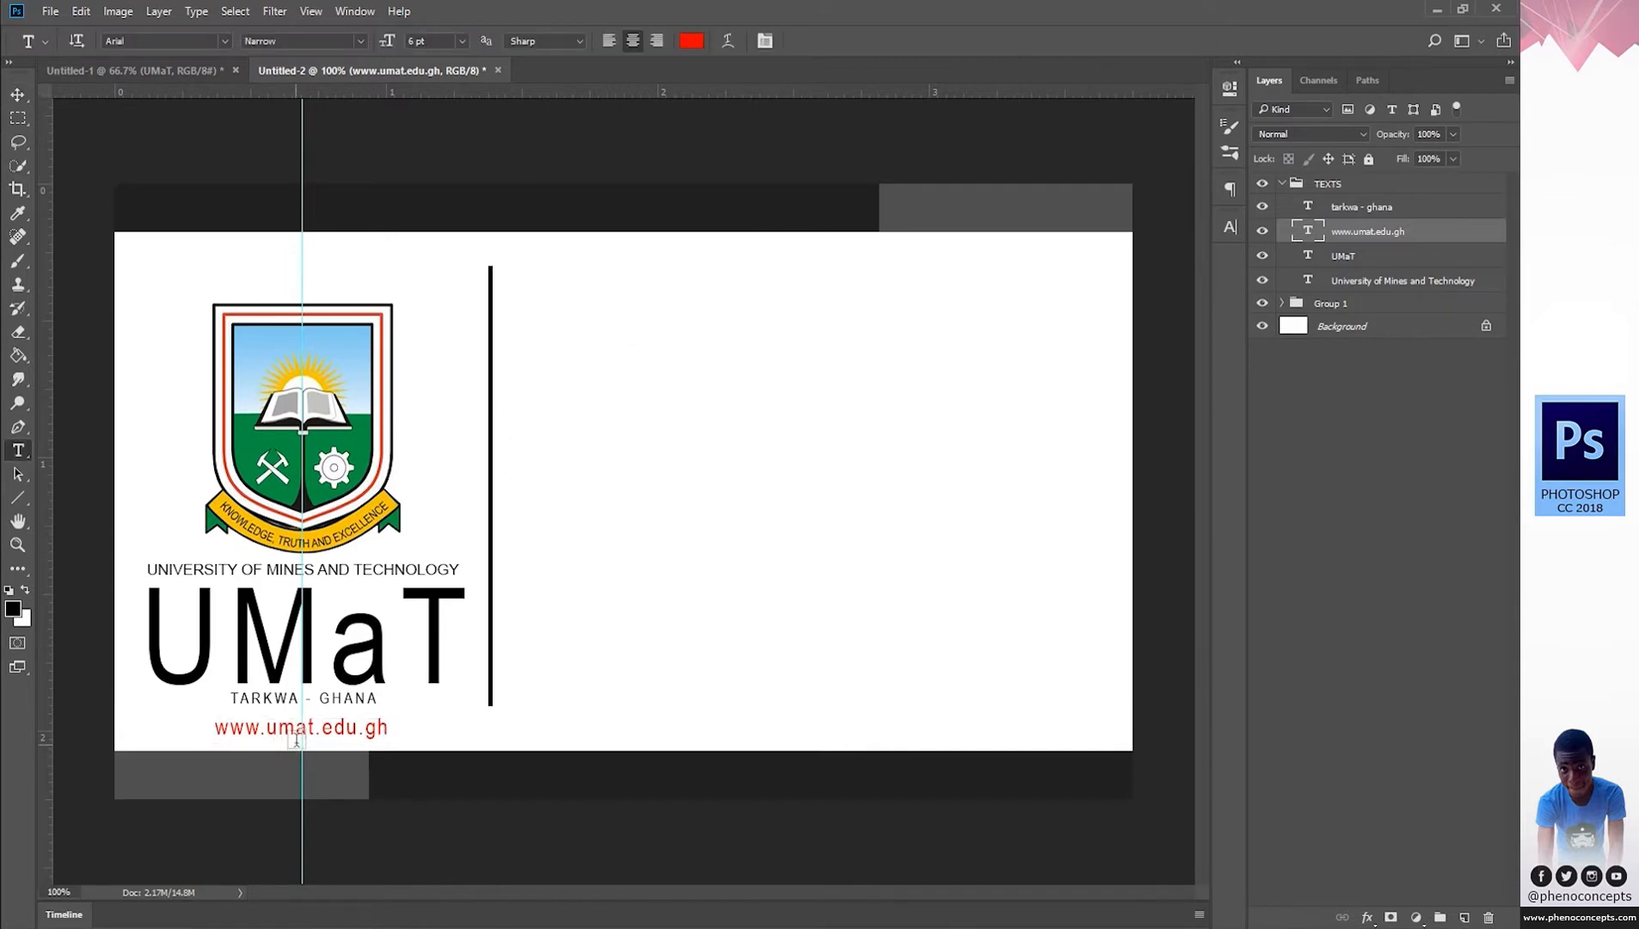
left_click(296, 731)
key("ctrl+a")
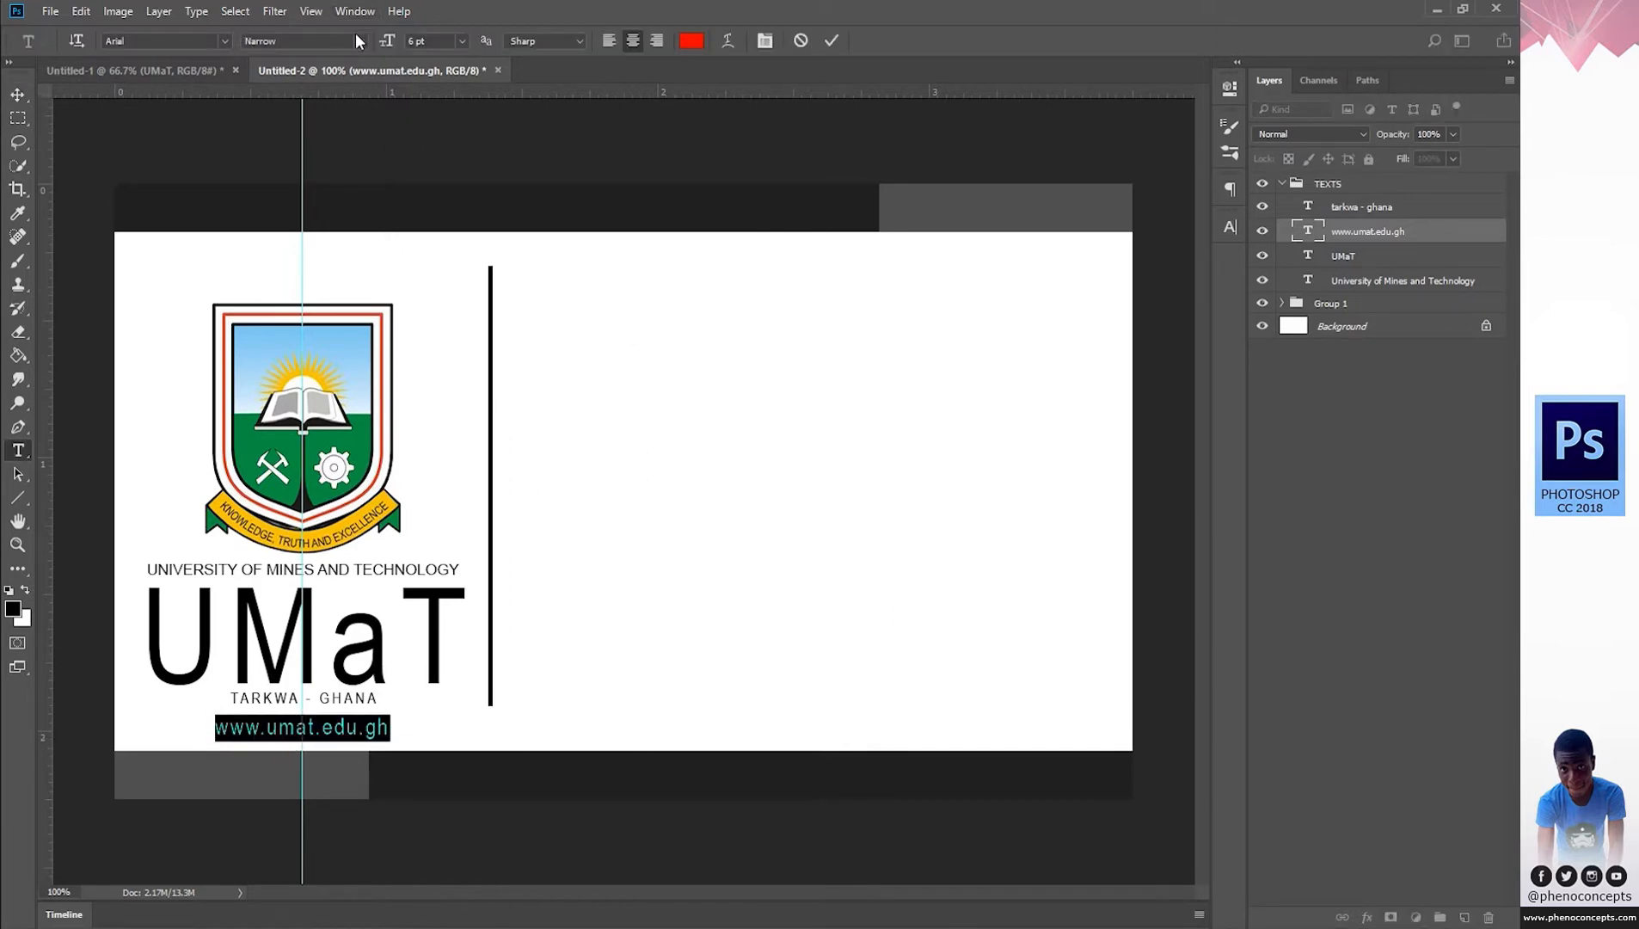
left_click(356, 40)
left_click(335, 66)
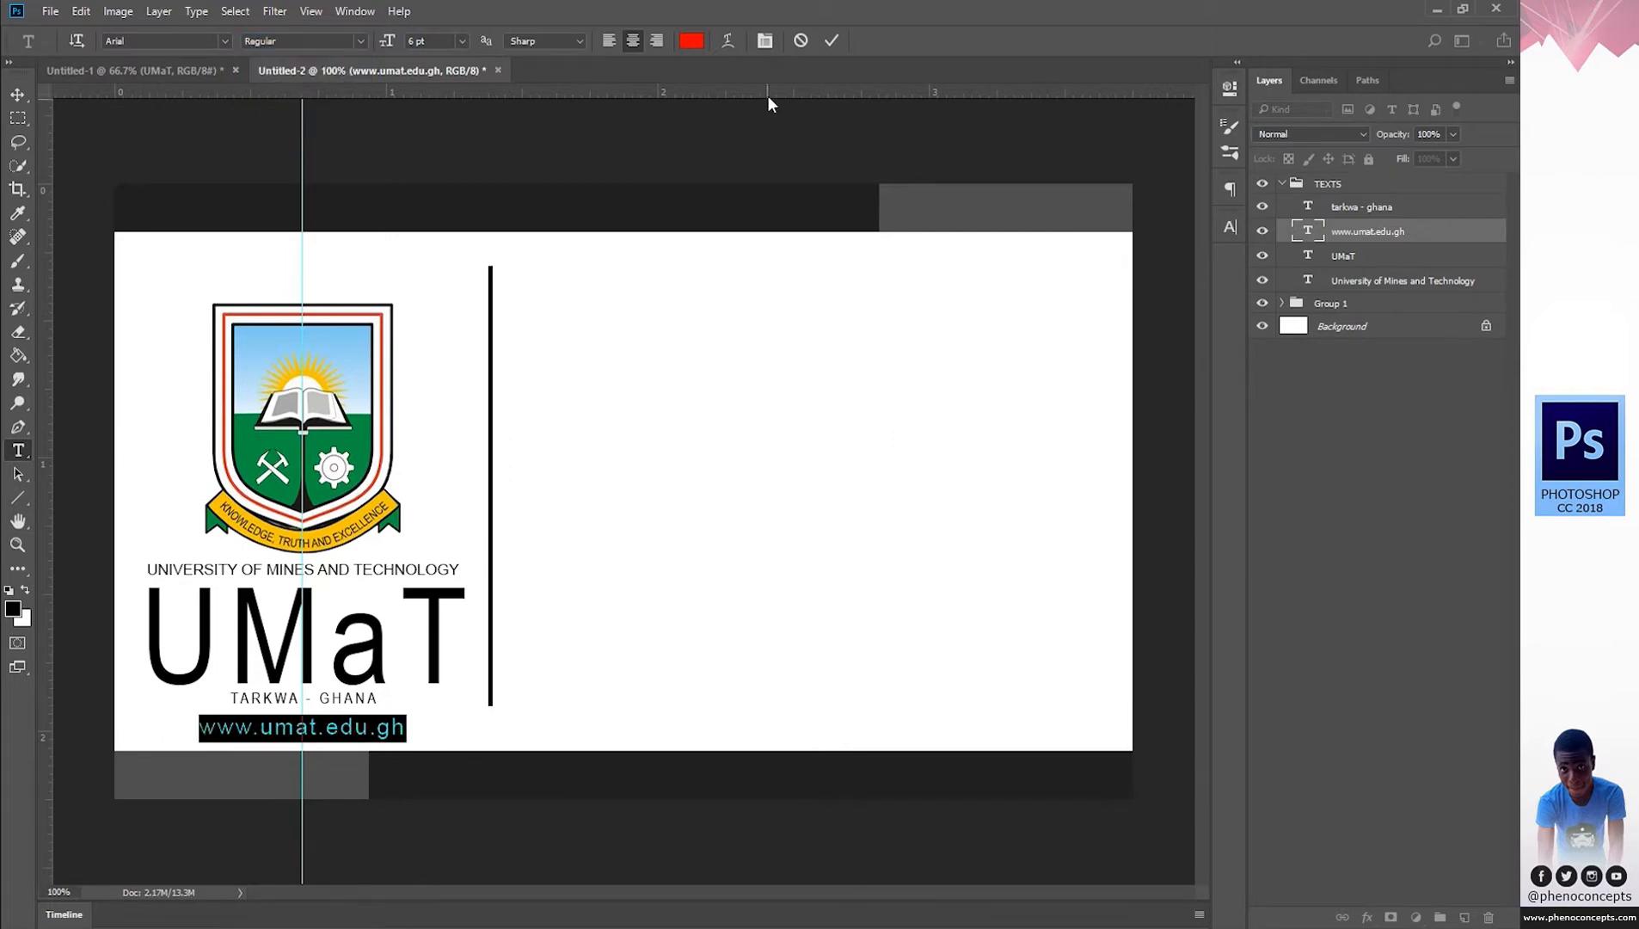
left_click(829, 43)
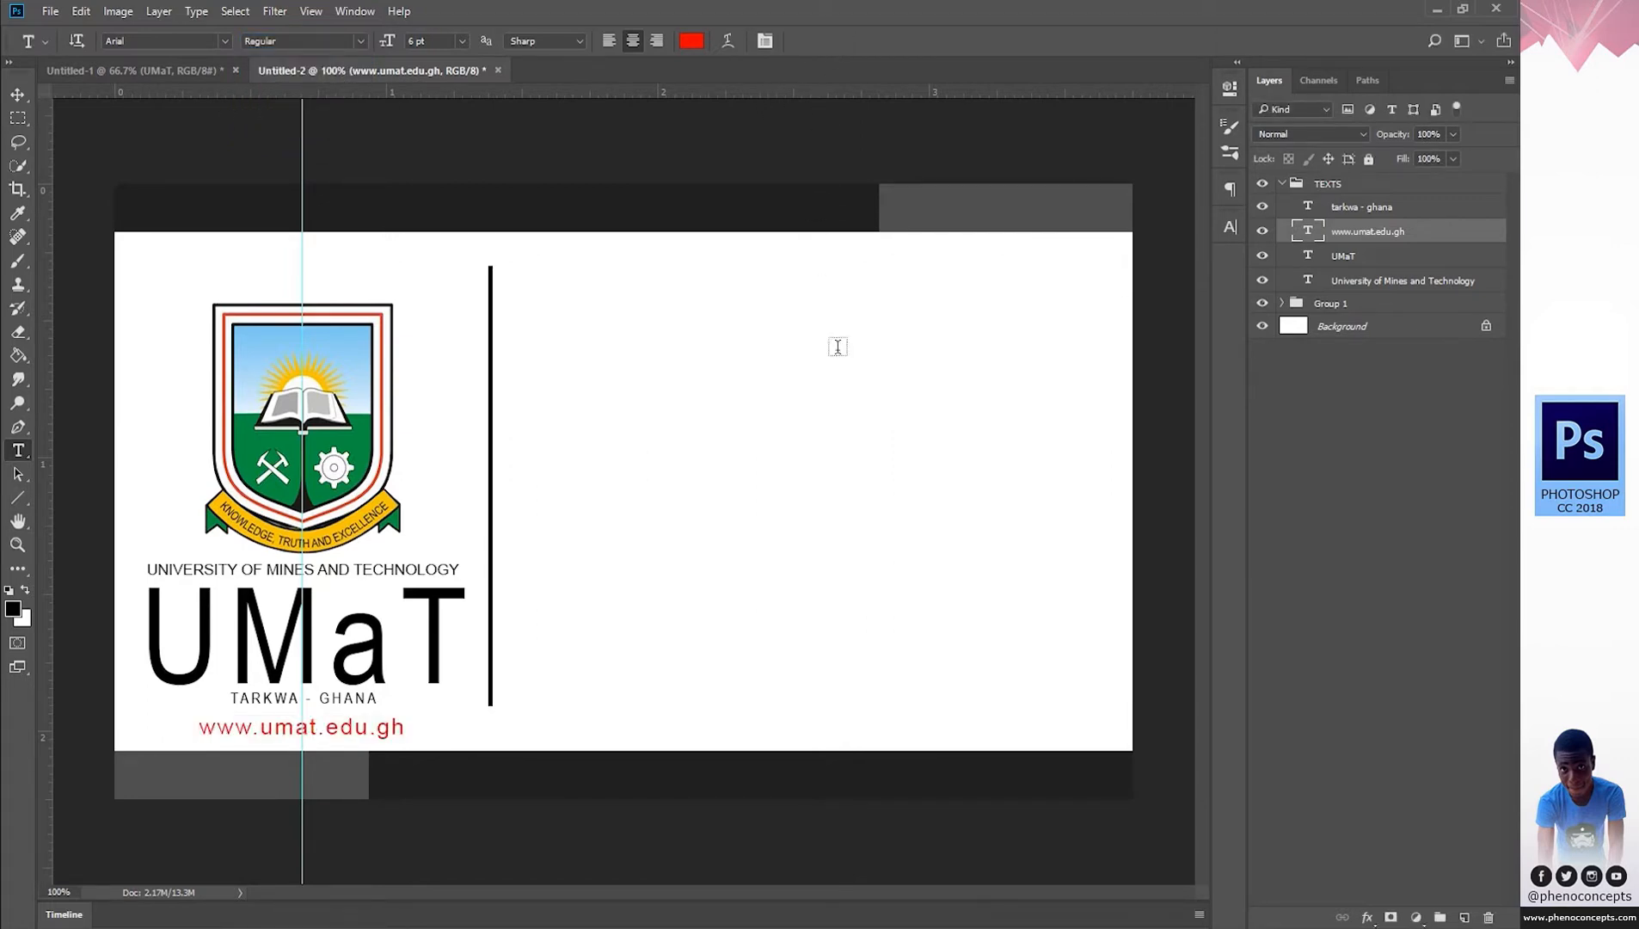
left_click(1013, 926)
Cut the cardholder's name from the notes and add a vertical guide right of the divider.
left_click_drag(801, 498, 590, 489)
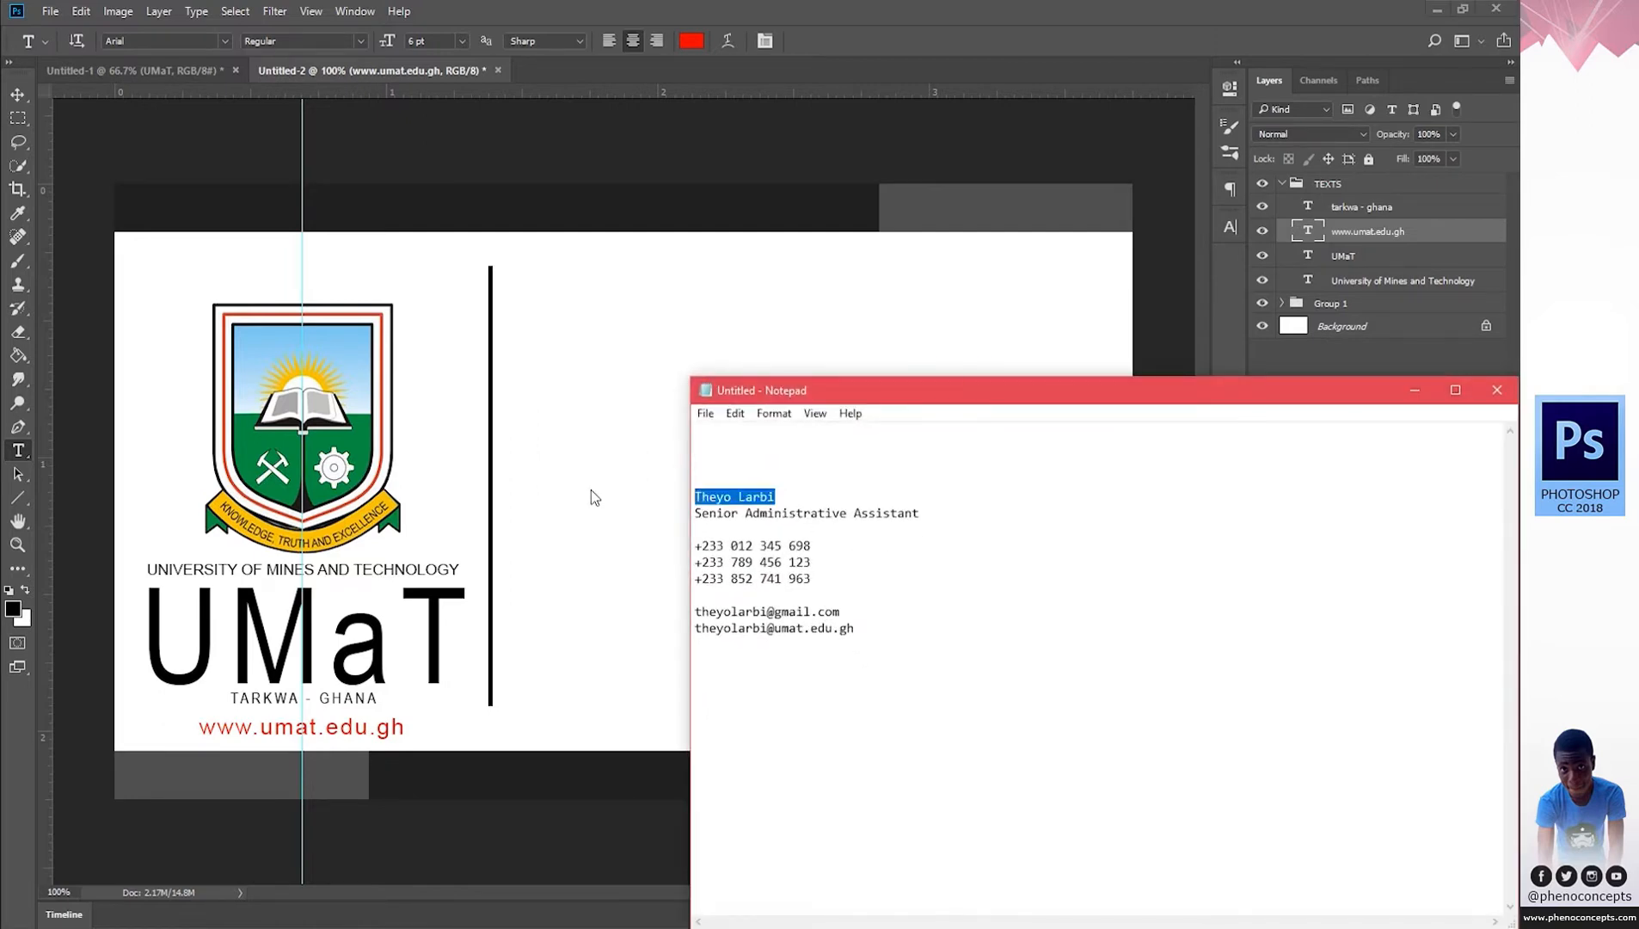
key("ctrl+x")
left_click(1414, 391)
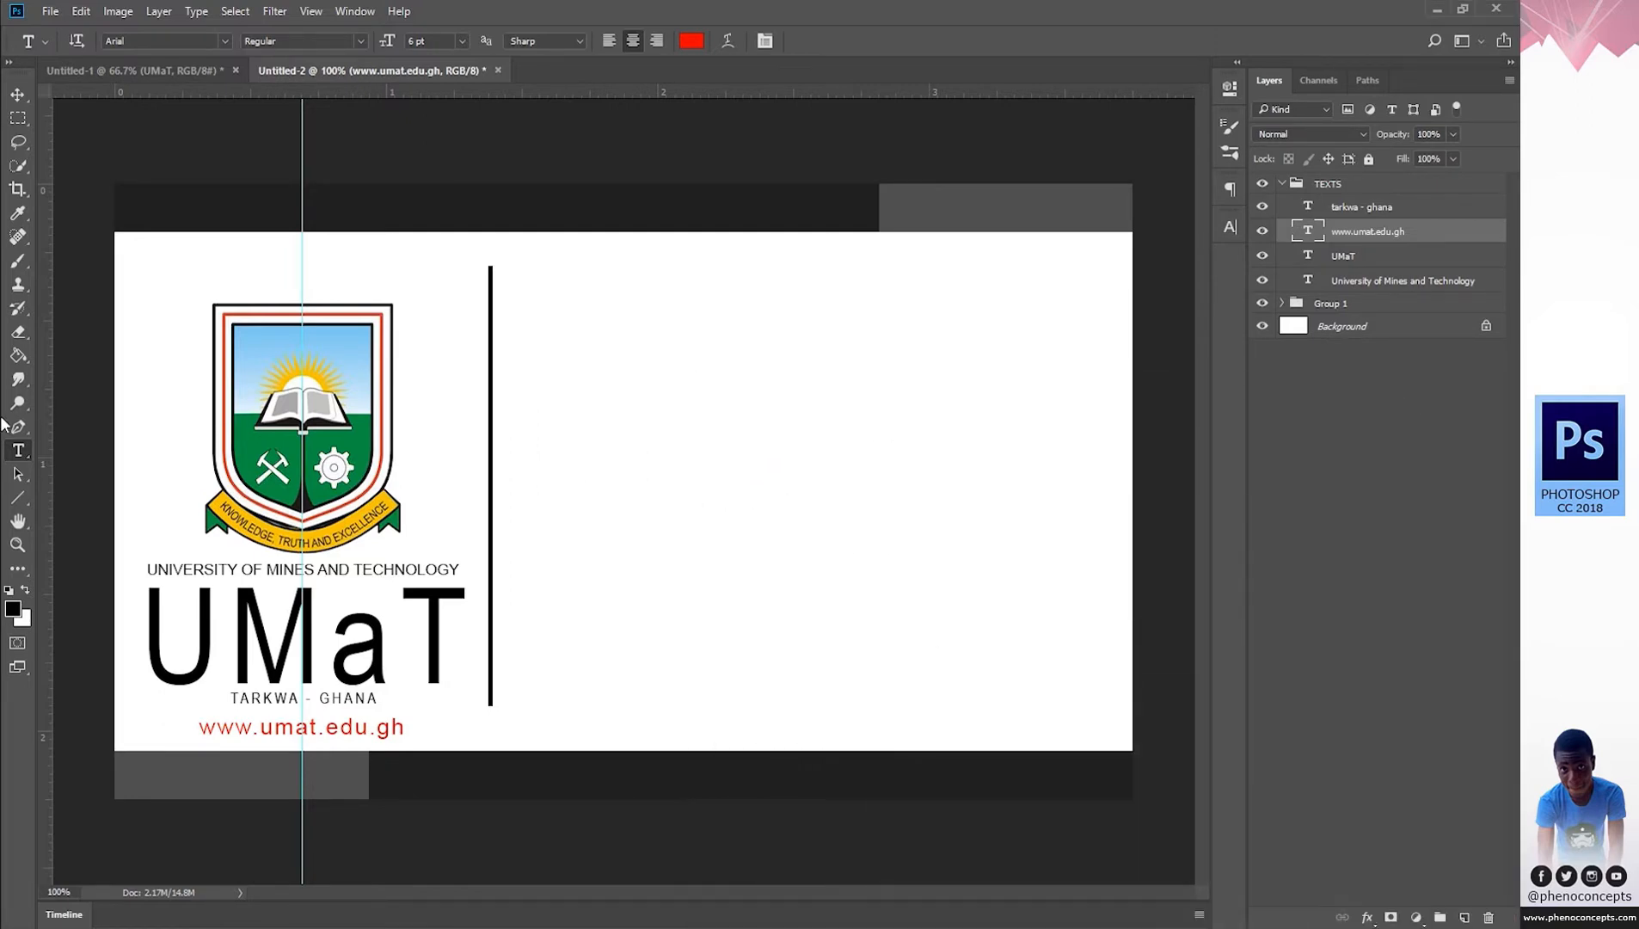
left_click_drag(49, 285, 572, 335)
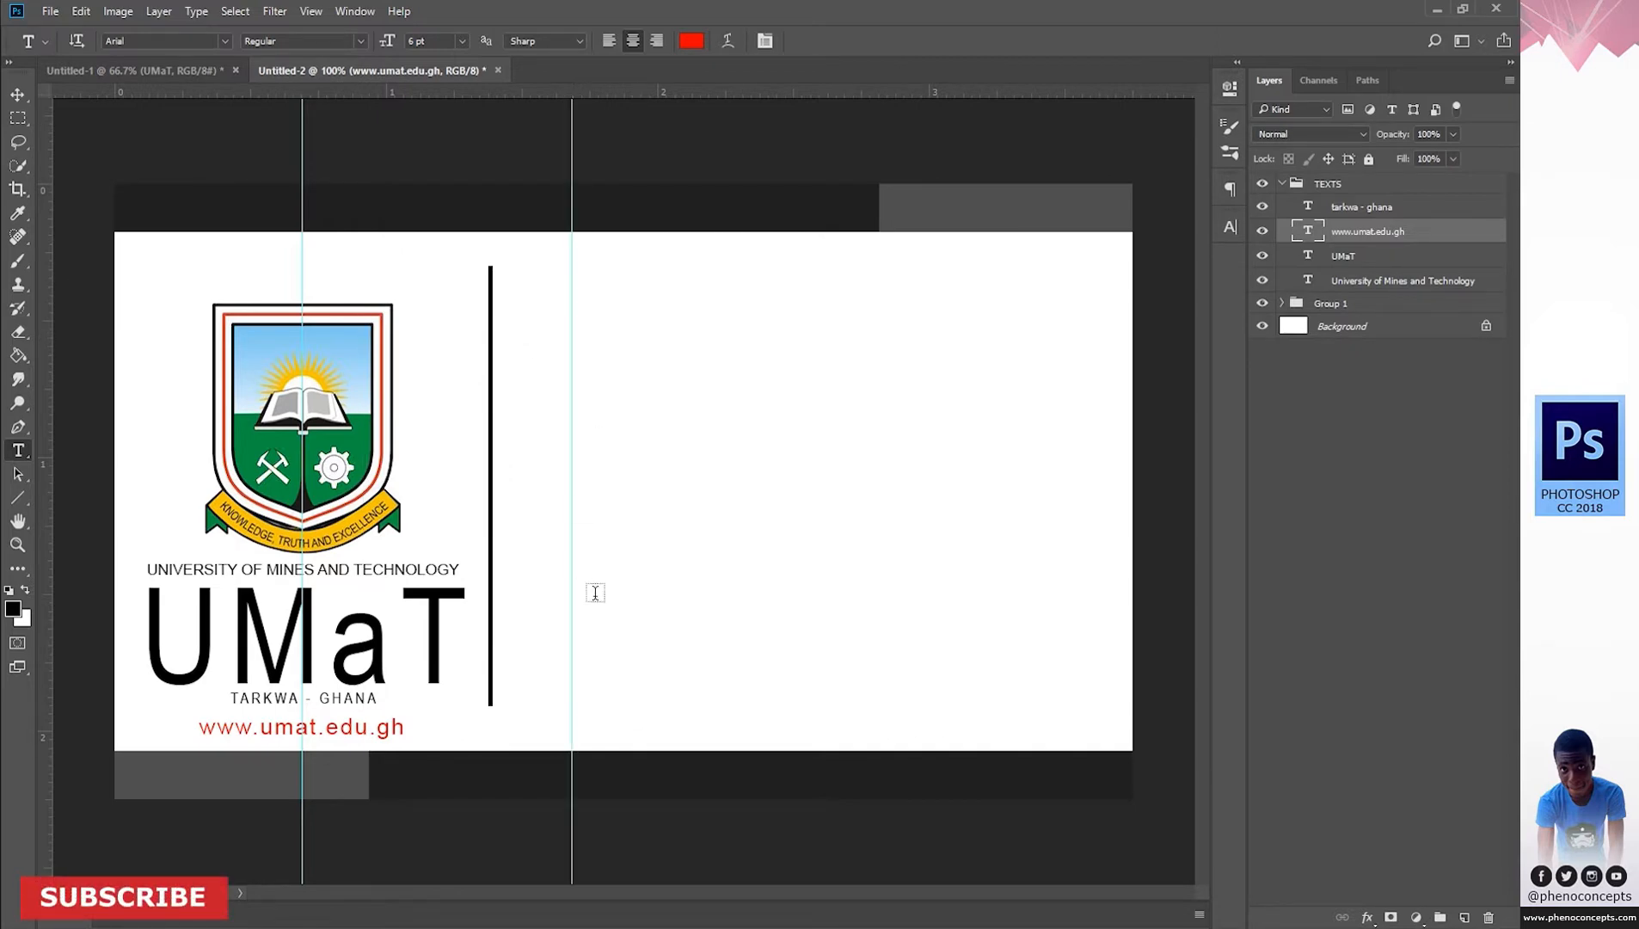
Type the cardholder's name, left-aligned, and move it to the top against the guide.
left_click(645, 341)
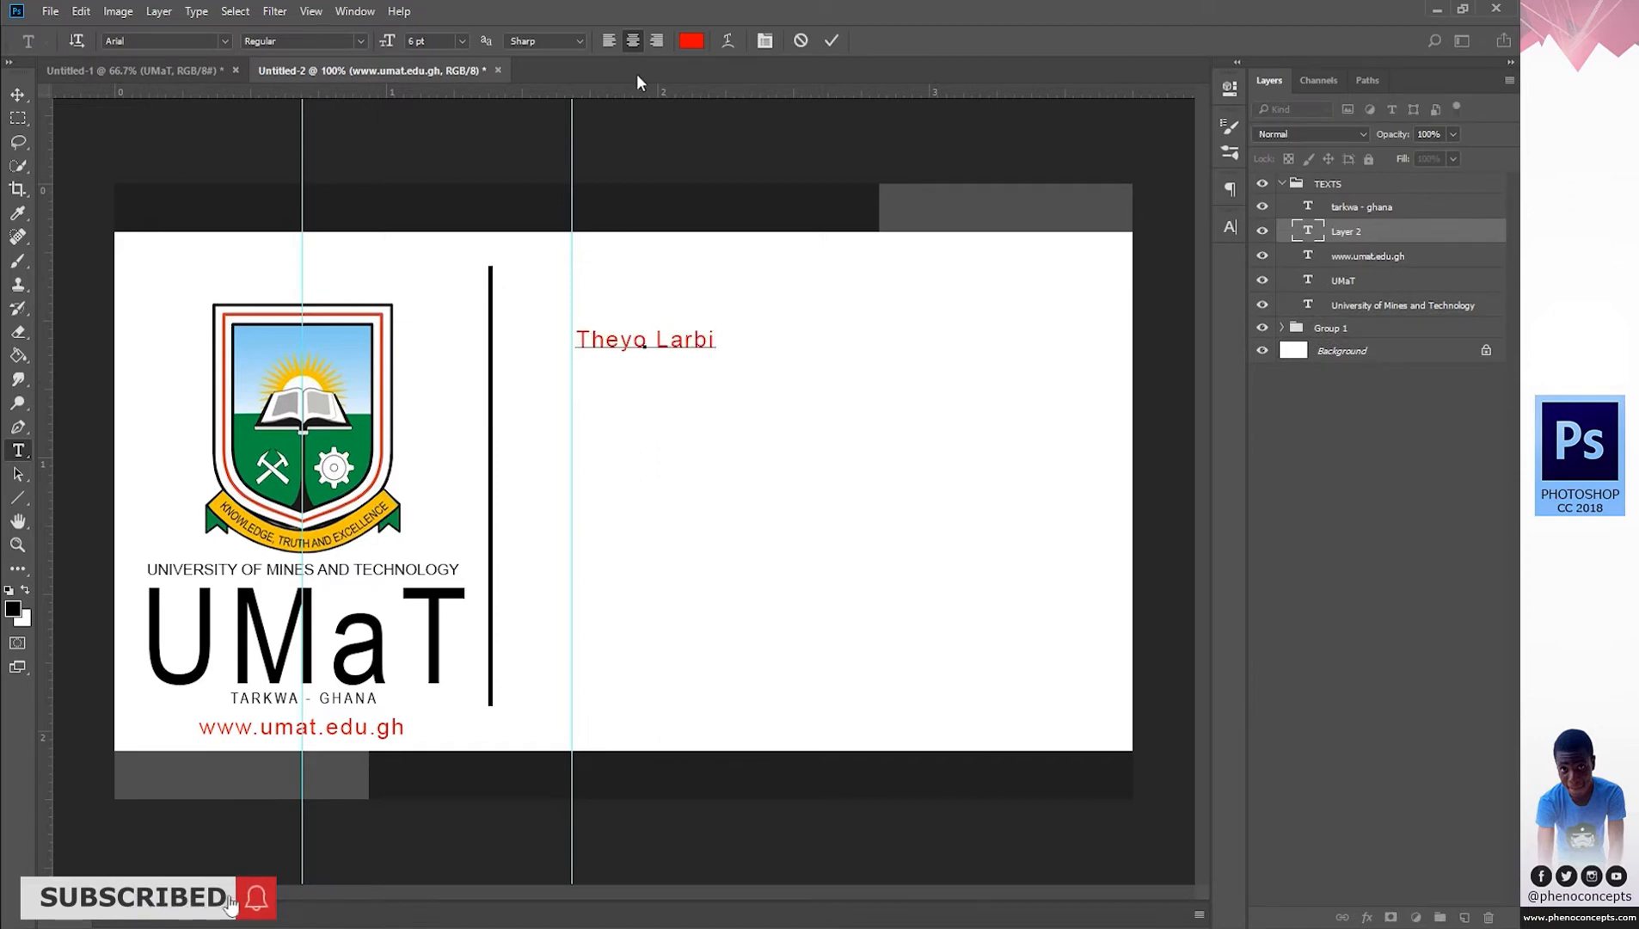
left_click(607, 43)
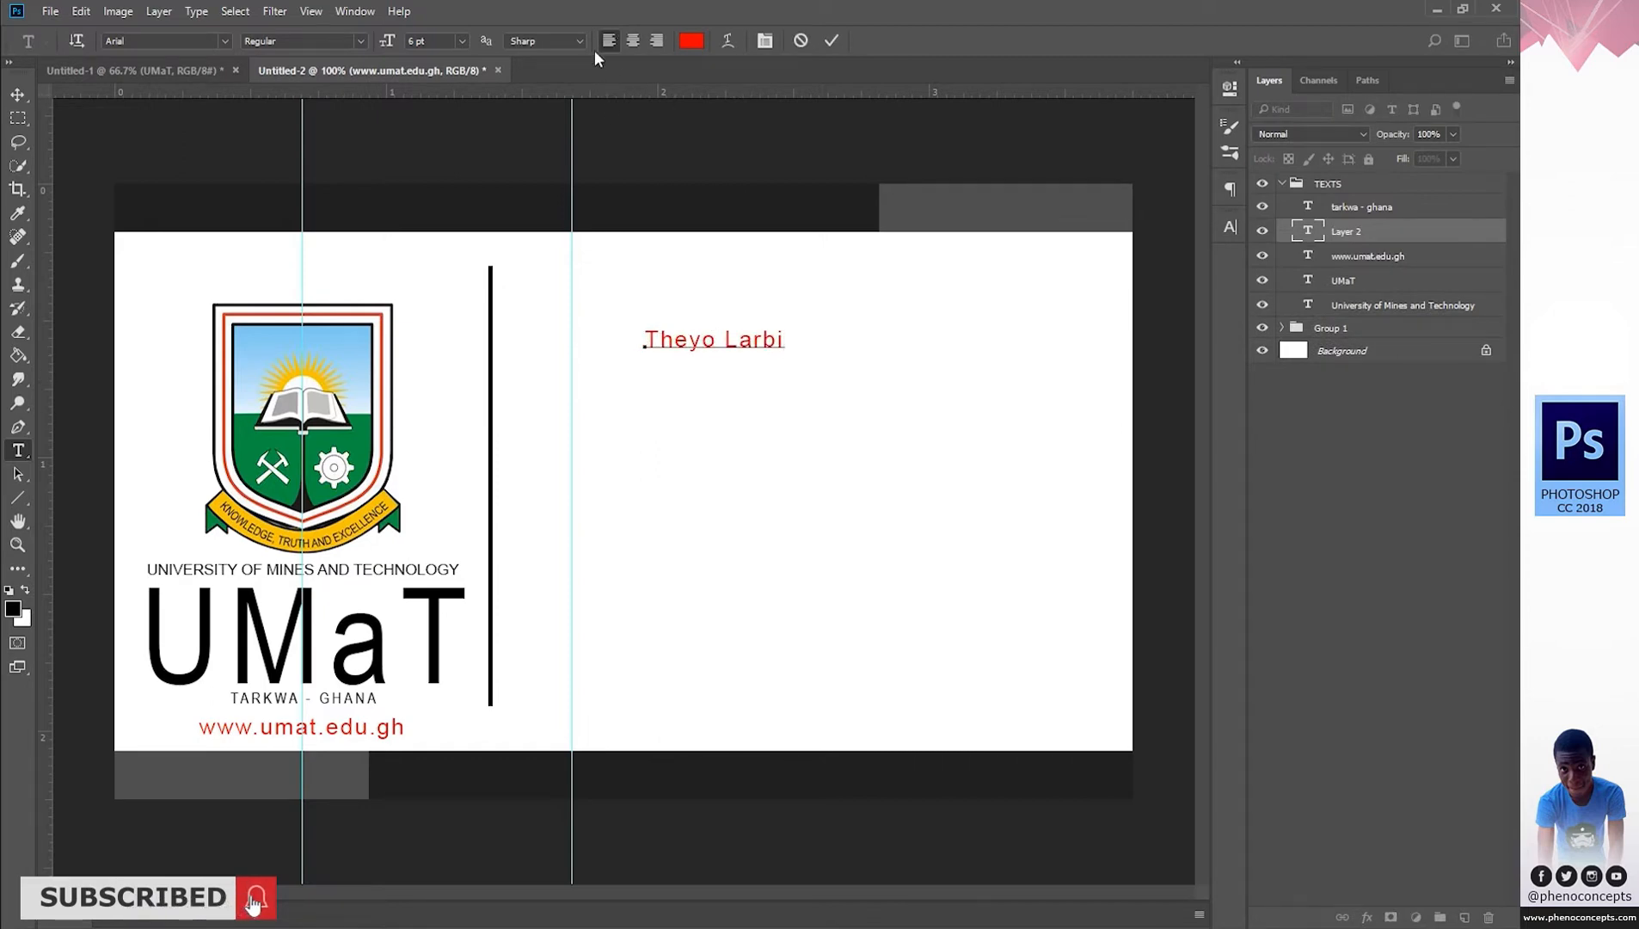
left_click_drag(788, 378, 717, 344)
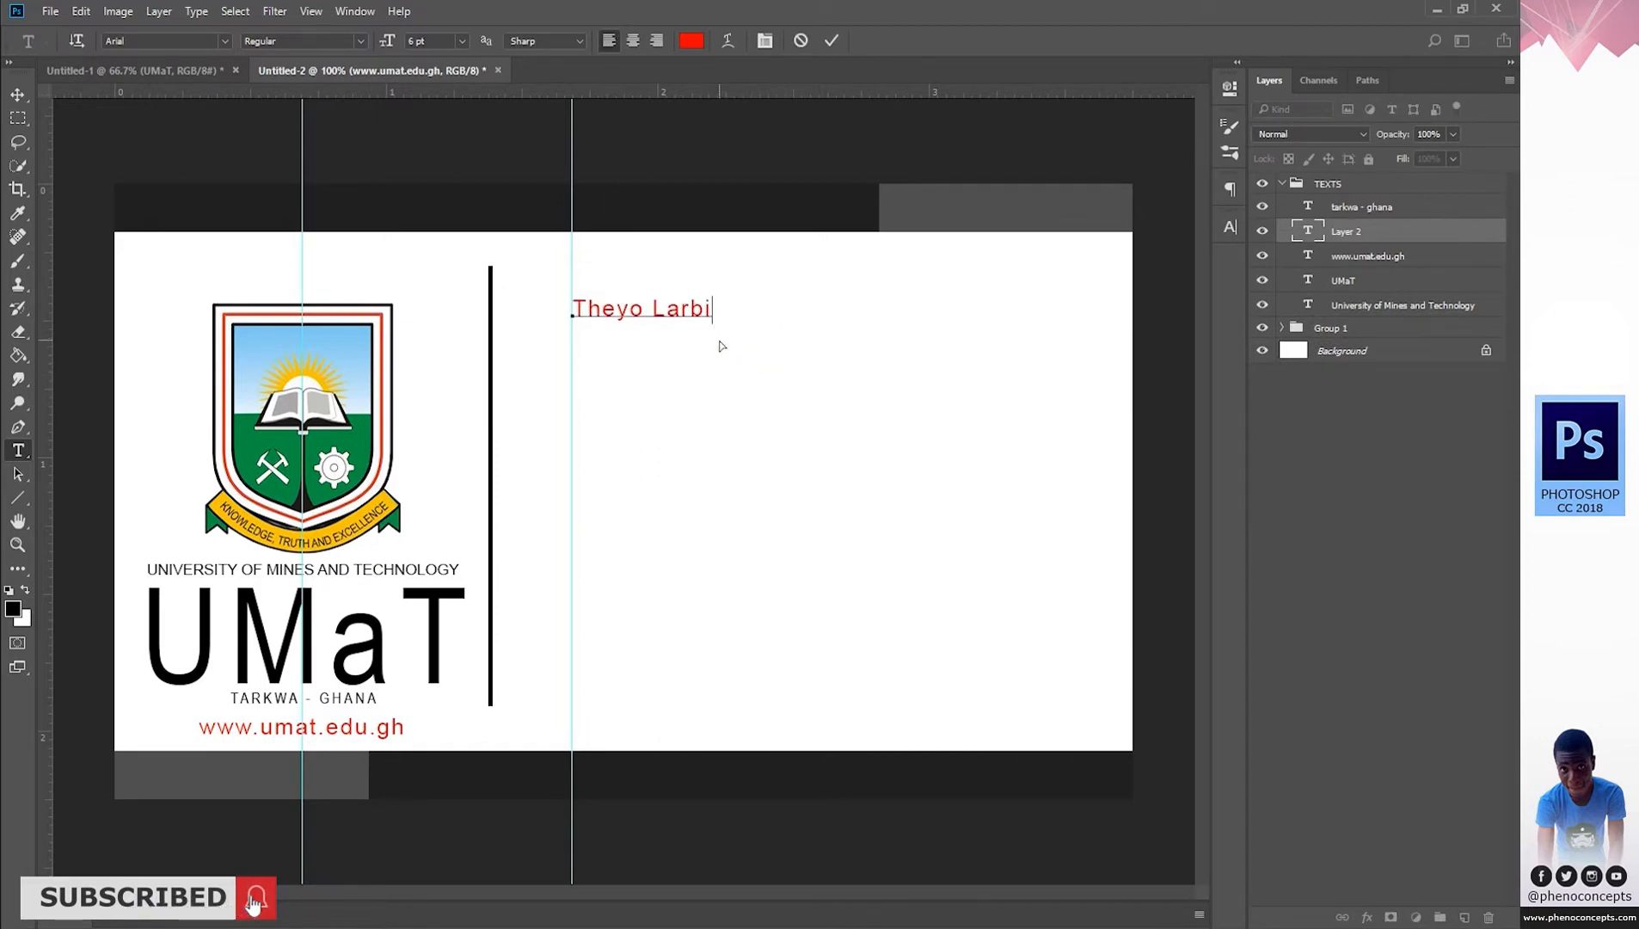
Format the name as 14 pt black (000000) all caps and commit it.
key("ctrl+a")
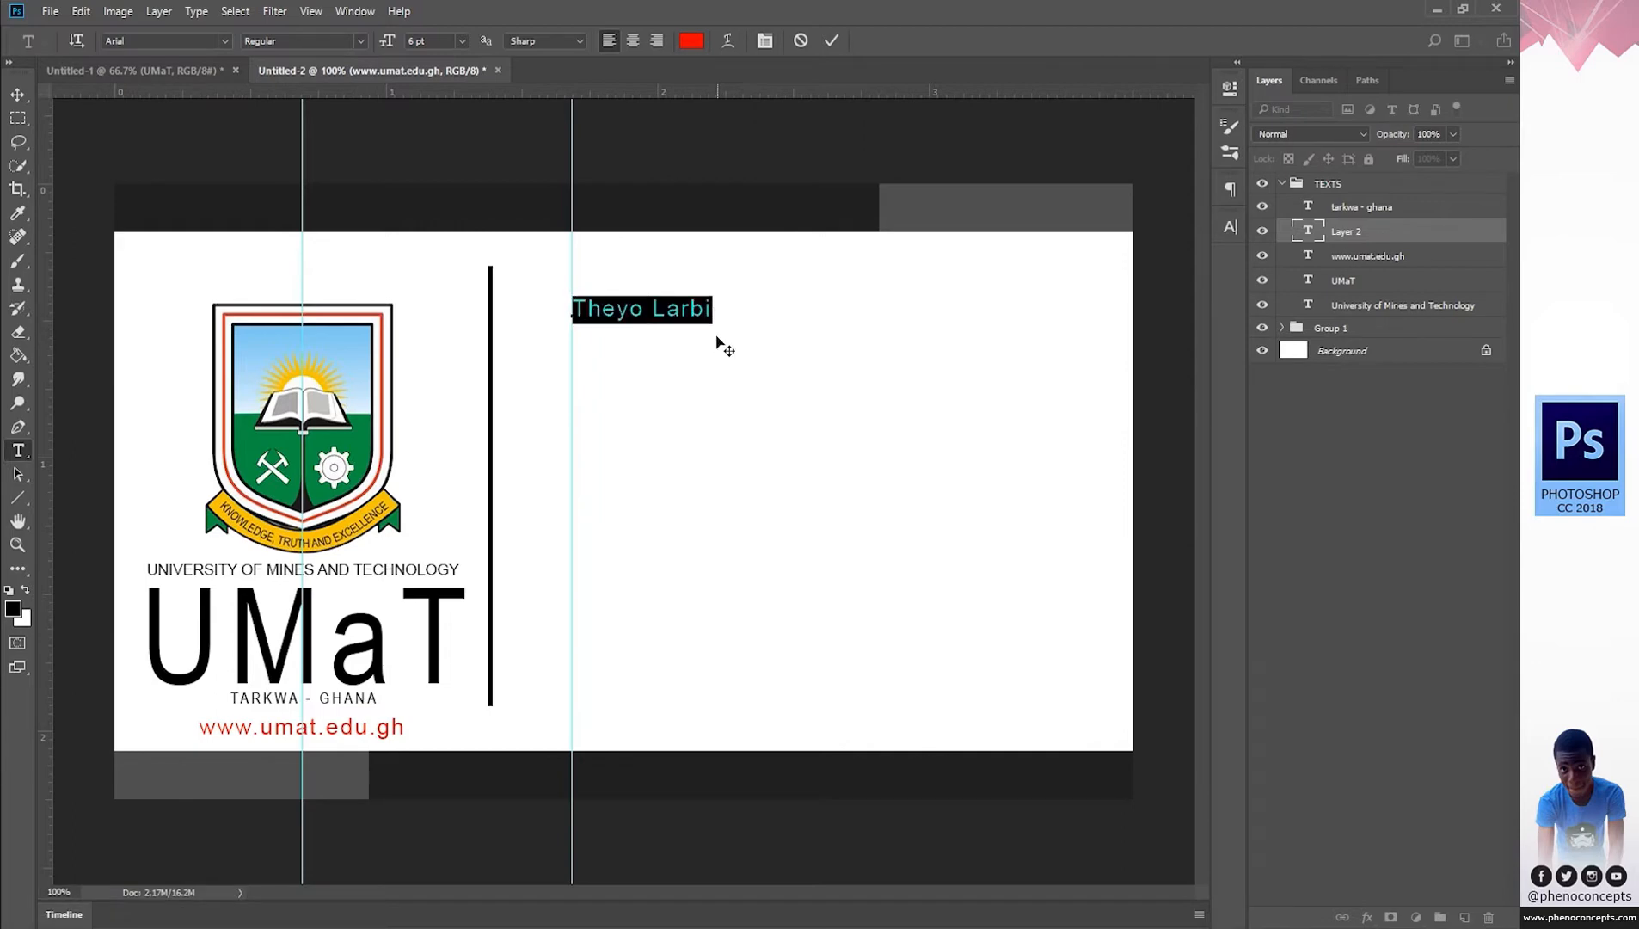
left_click(1229, 226)
left_click(1076, 367)
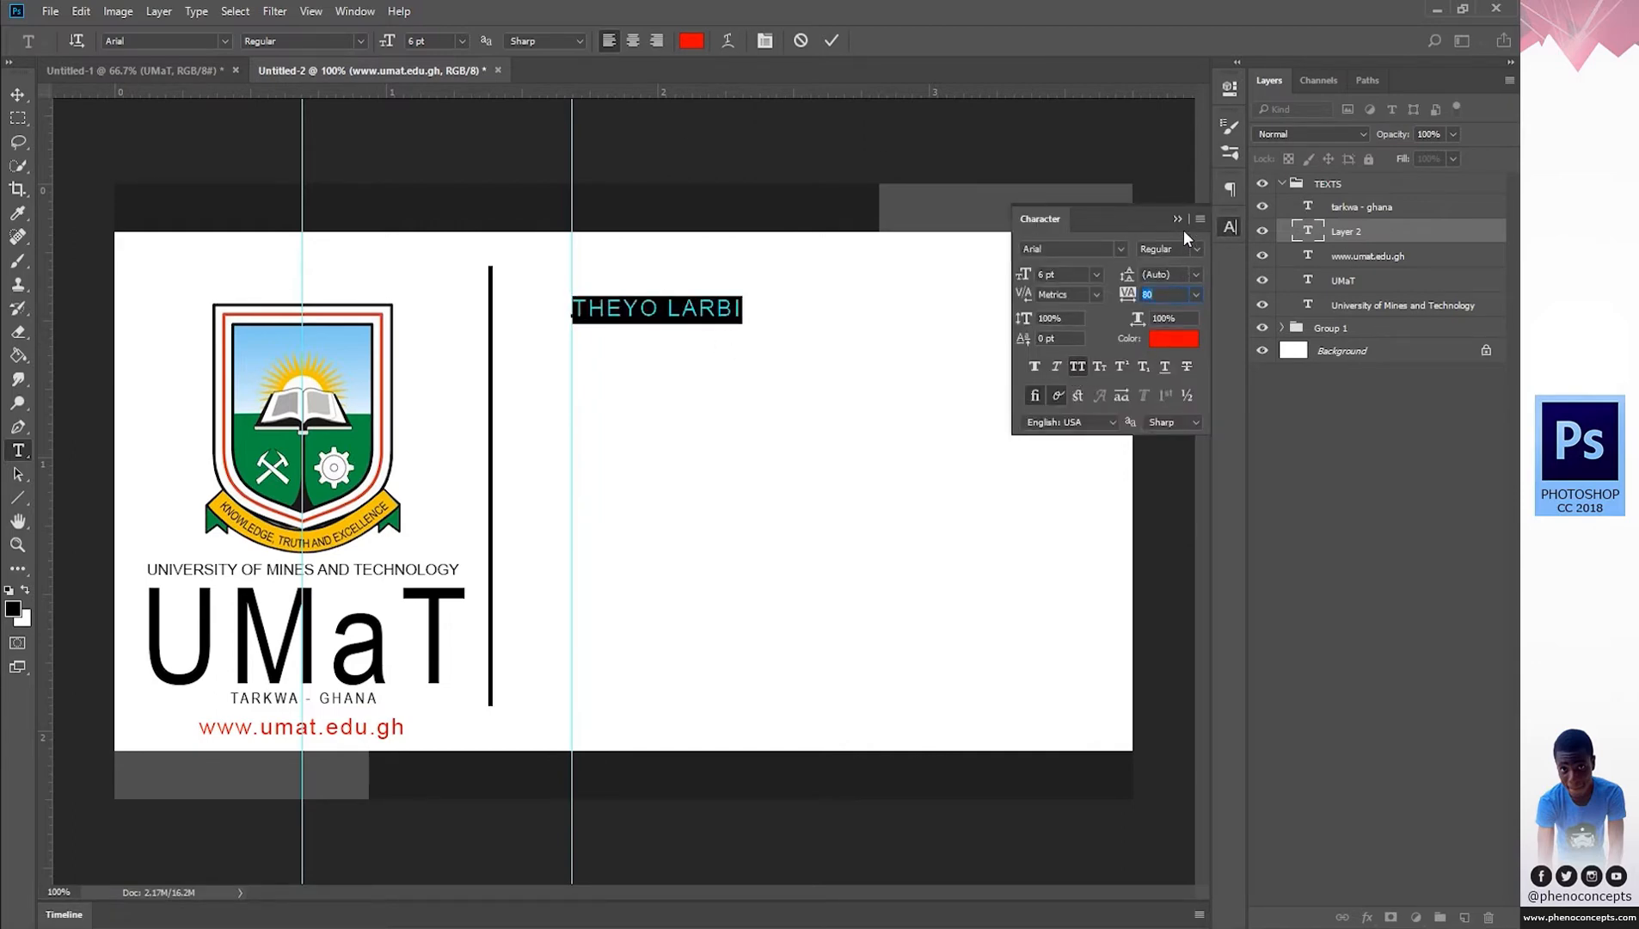
left_click(1229, 226)
left_click(463, 40)
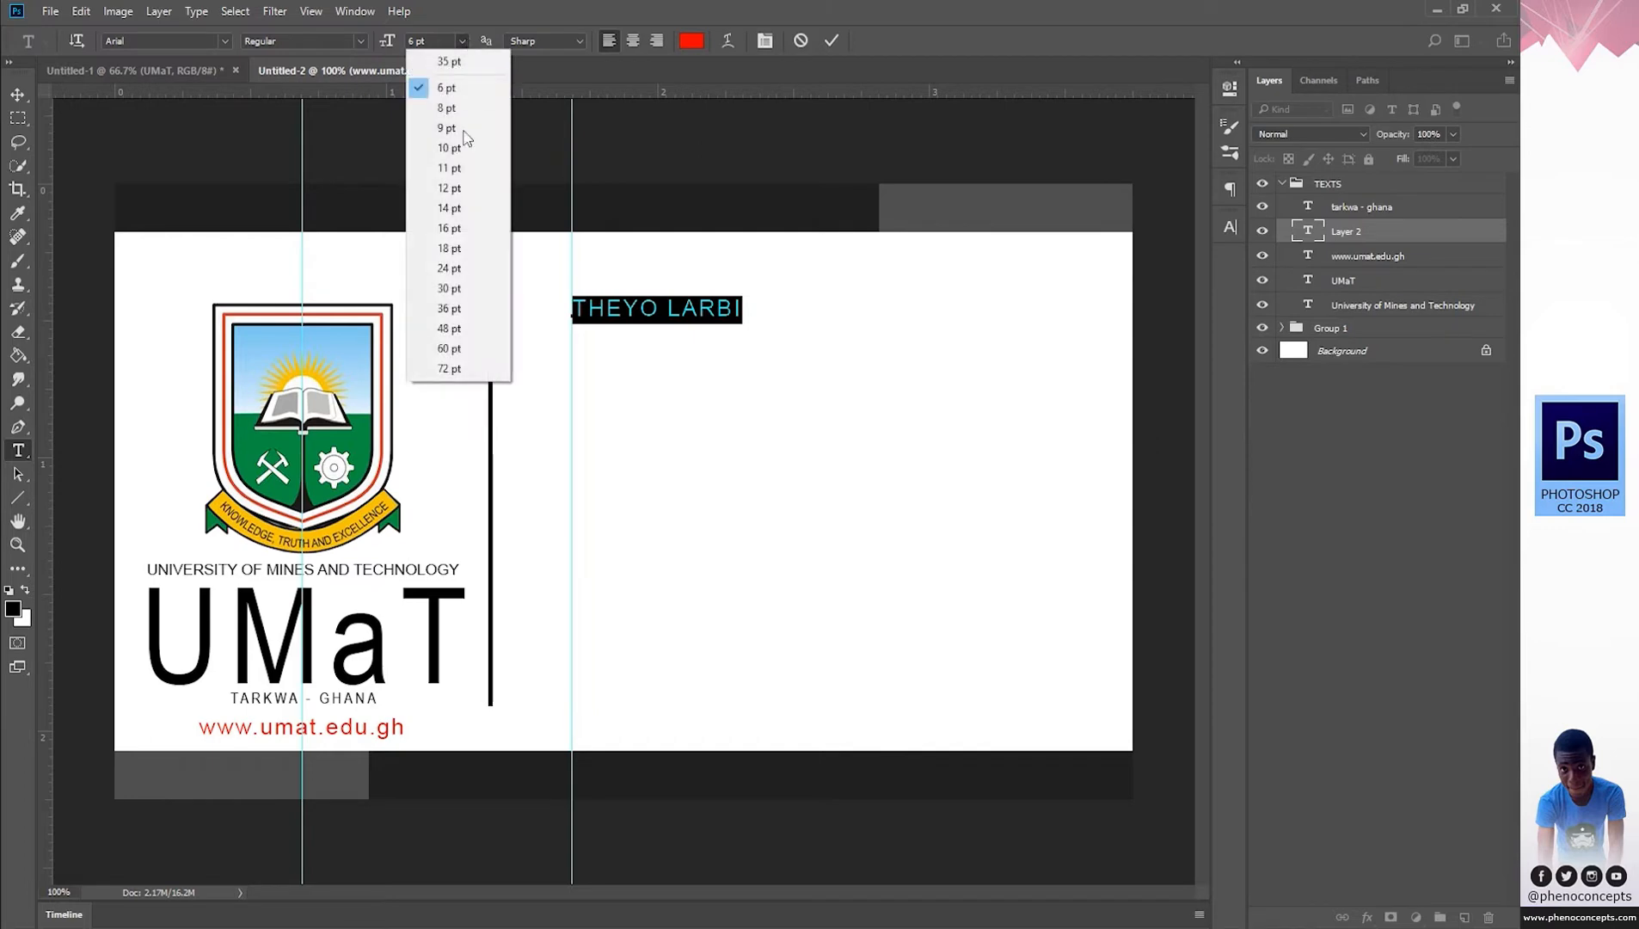
left_click(455, 208)
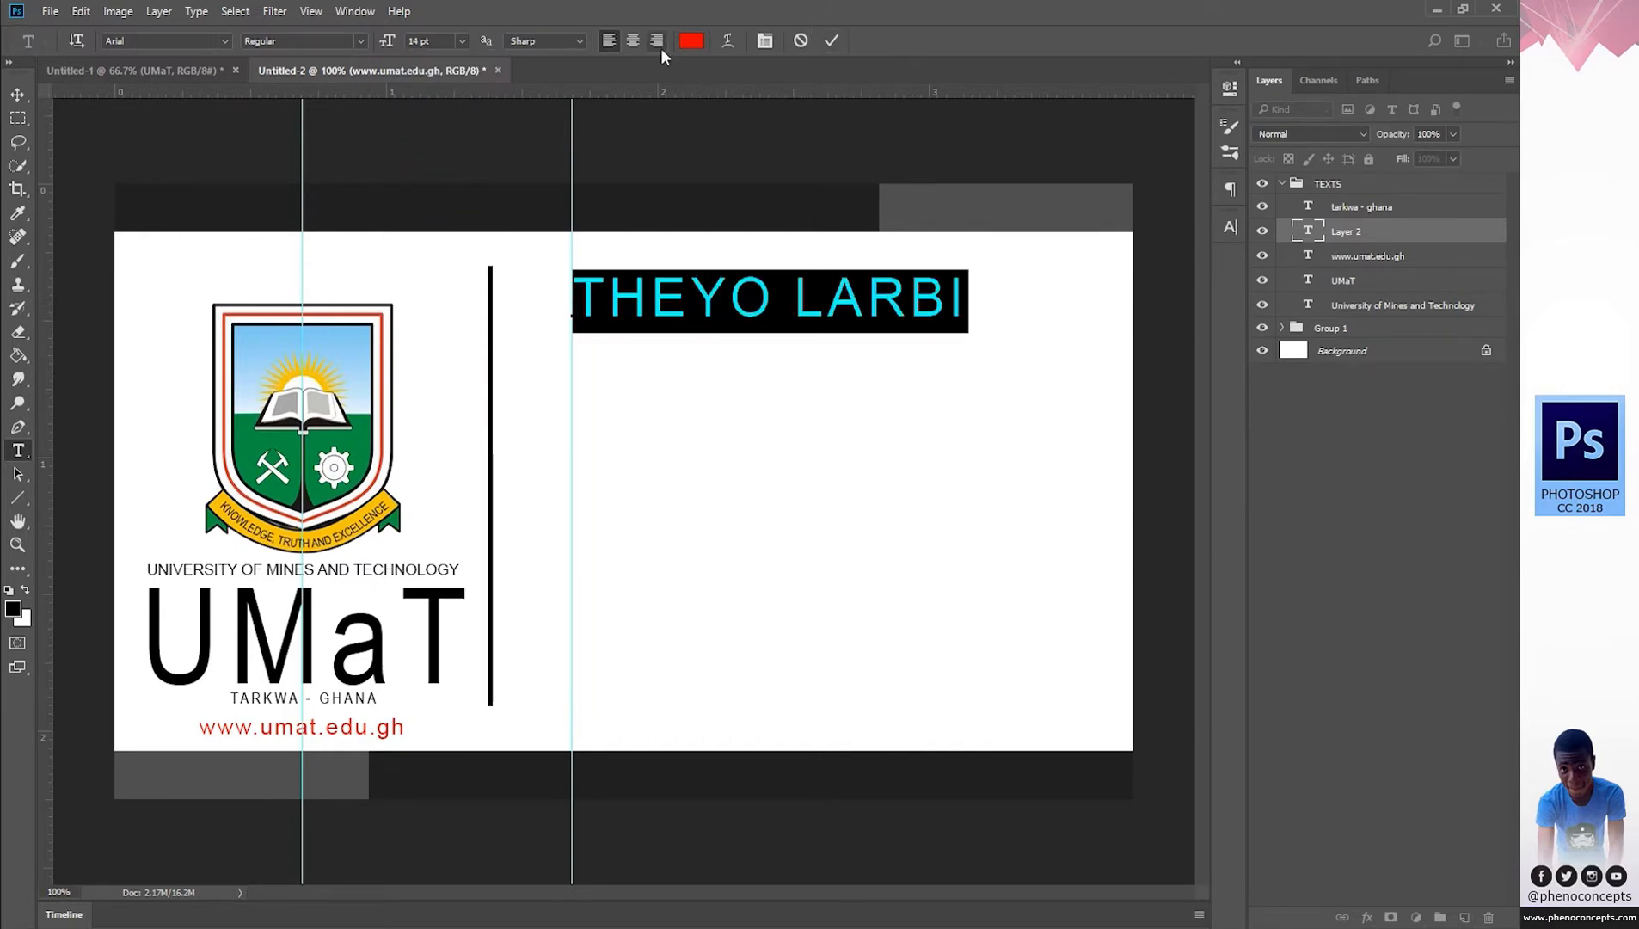
left_click(691, 40)
type("000000")
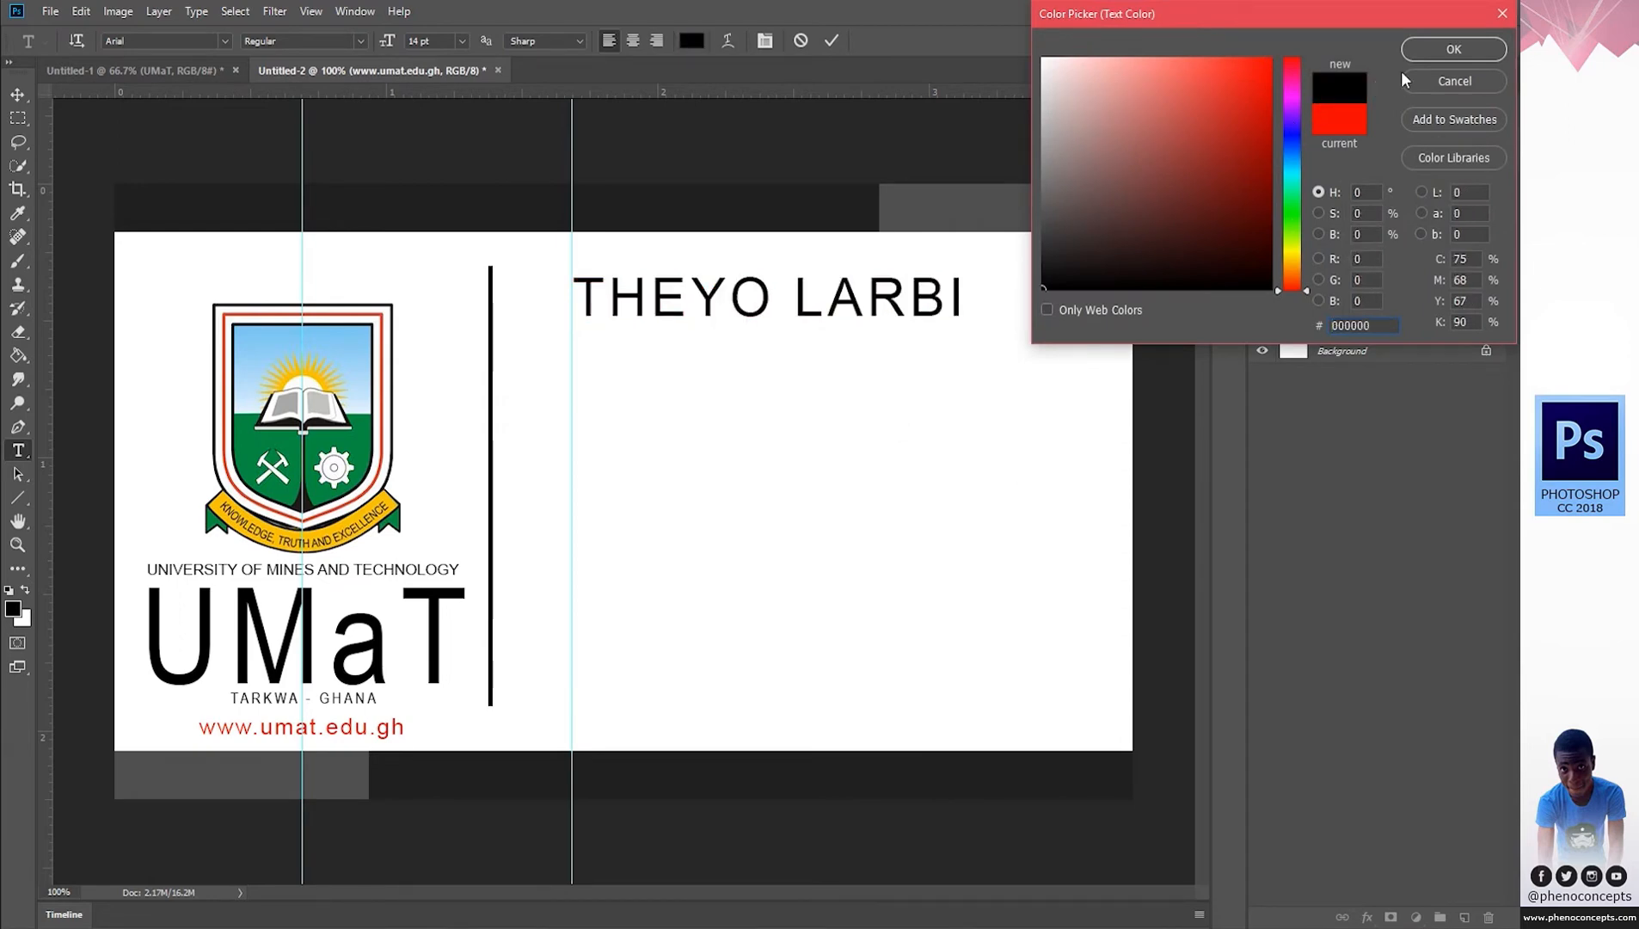
left_click(1427, 50)
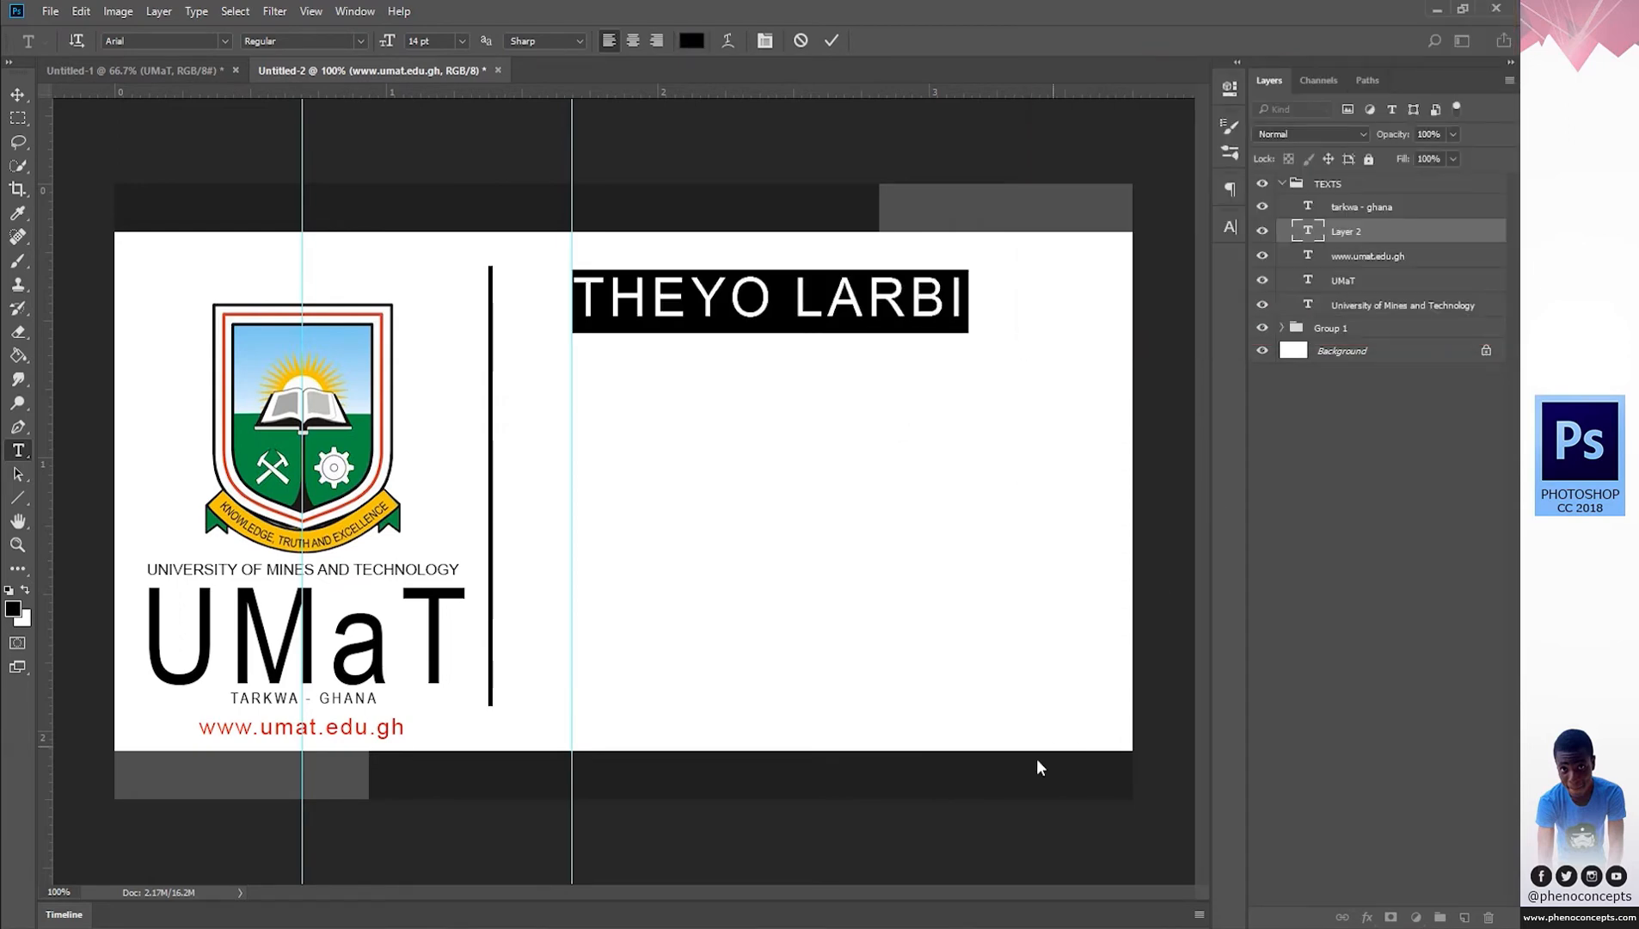
left_click(833, 41)
left_click(977, 786)
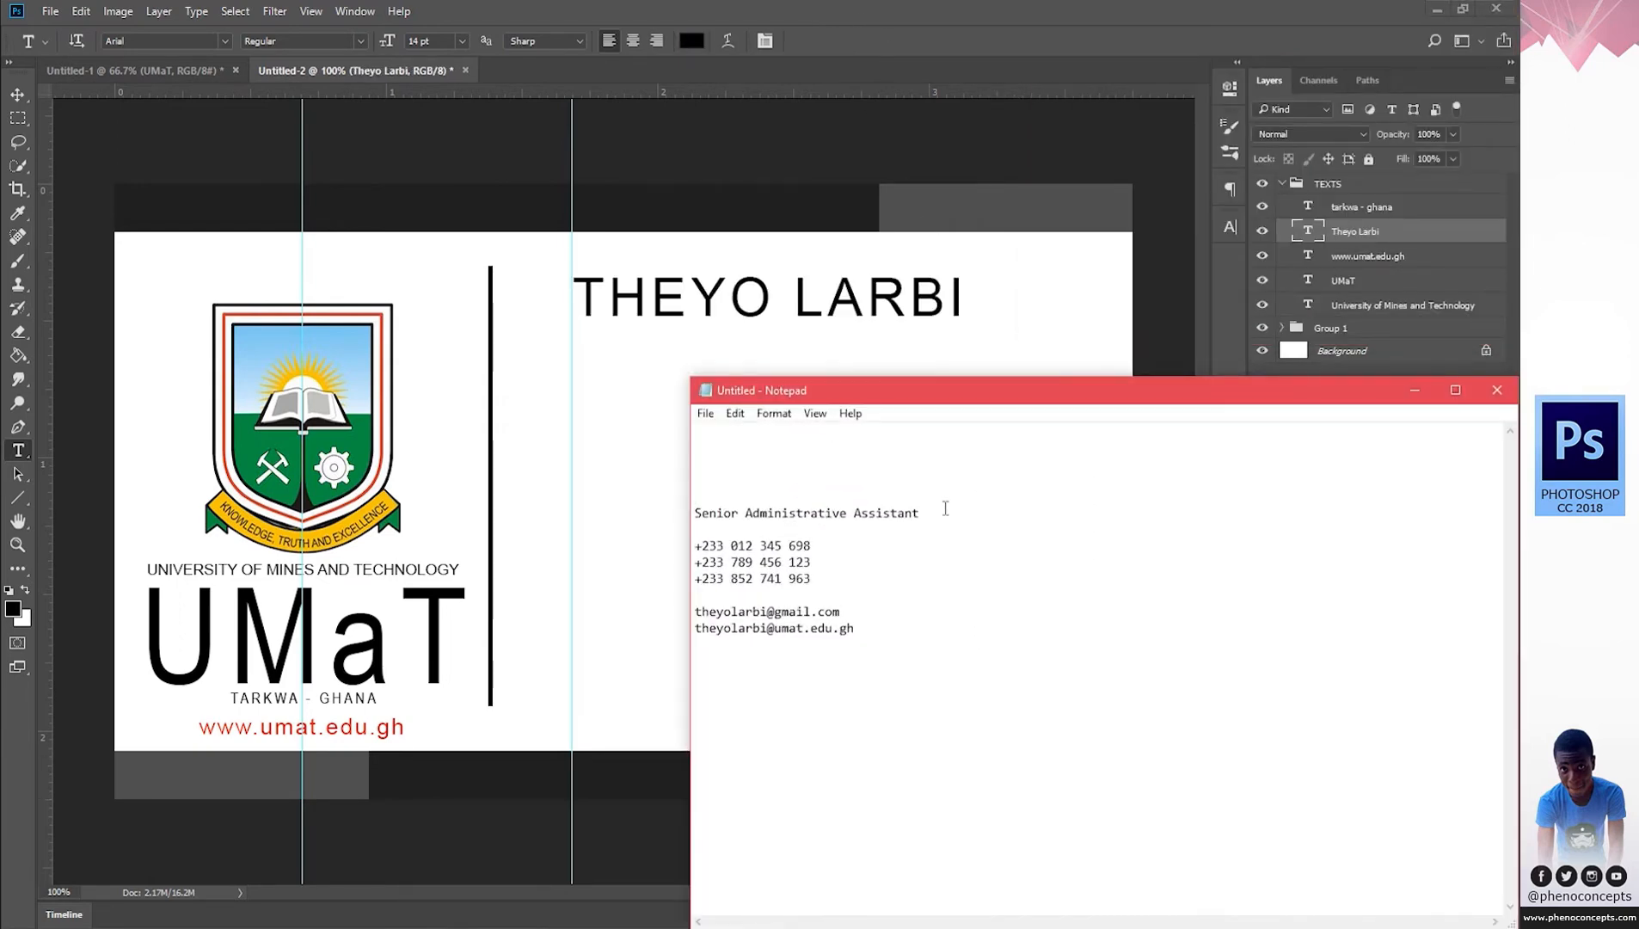
Move the SENIOR ADMINISTRATIVE ASSISTANT line from the Notepad notes into a new text line on the card.
left_click_drag(945, 509, 551, 519)
key("ctrl+x")
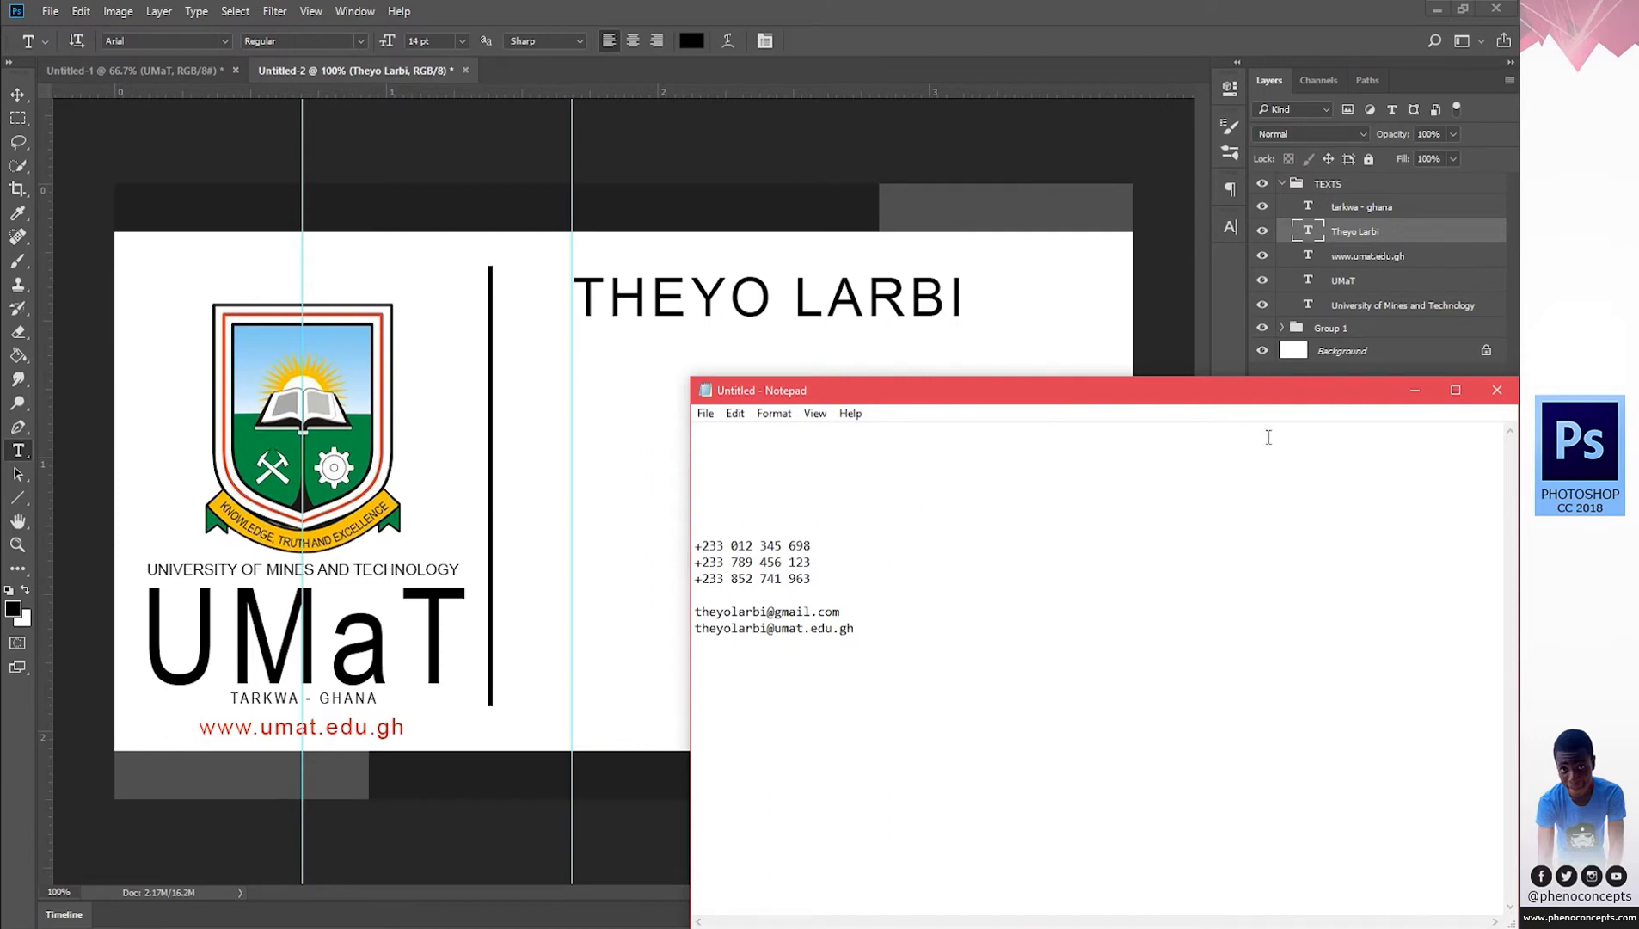
left_click(1414, 389)
left_click(649, 477)
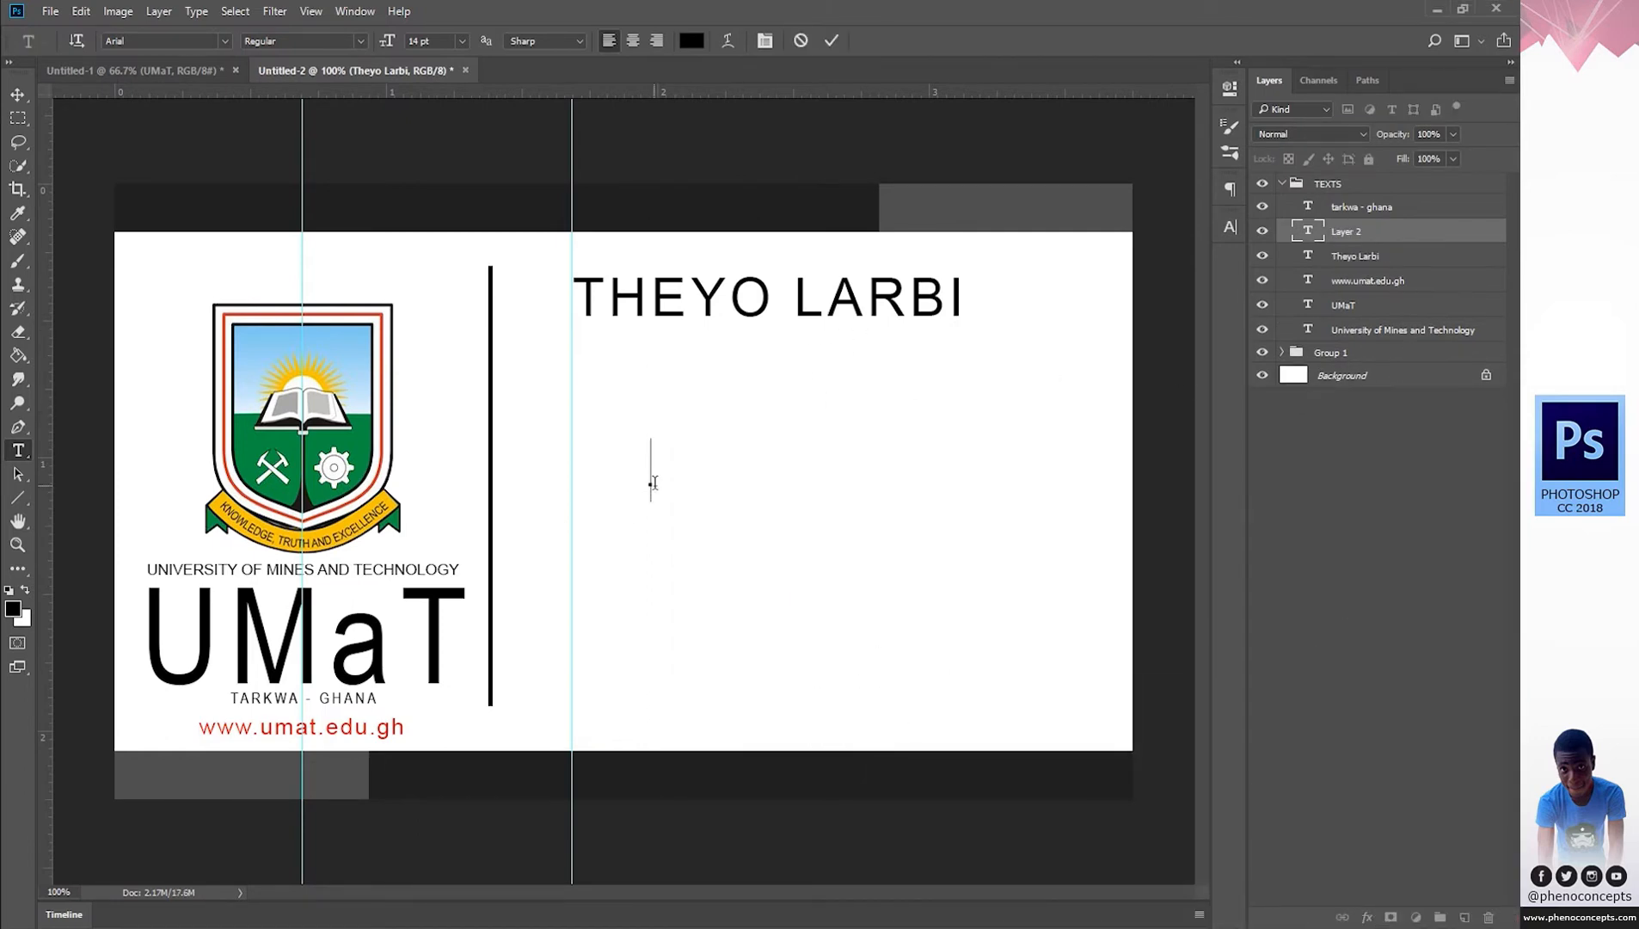
type("T")
key("ctrl+v")
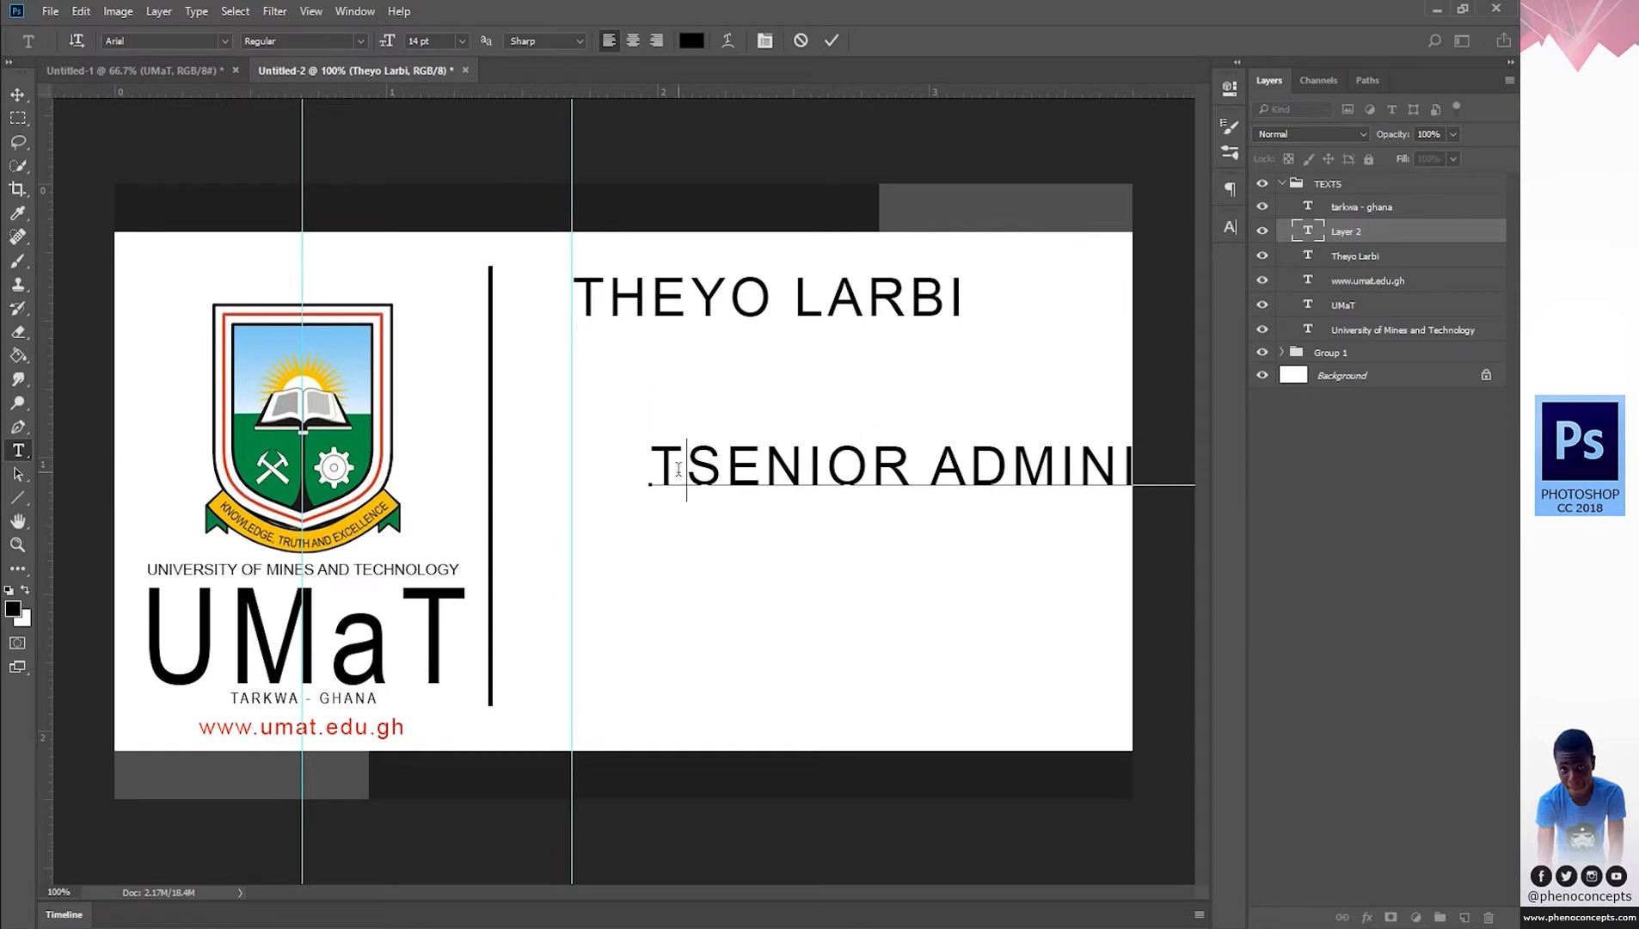
left_click(679, 468)
key("BackSpace")
Reduce the job title's font size to 6 pt.
key("ctrl+a")
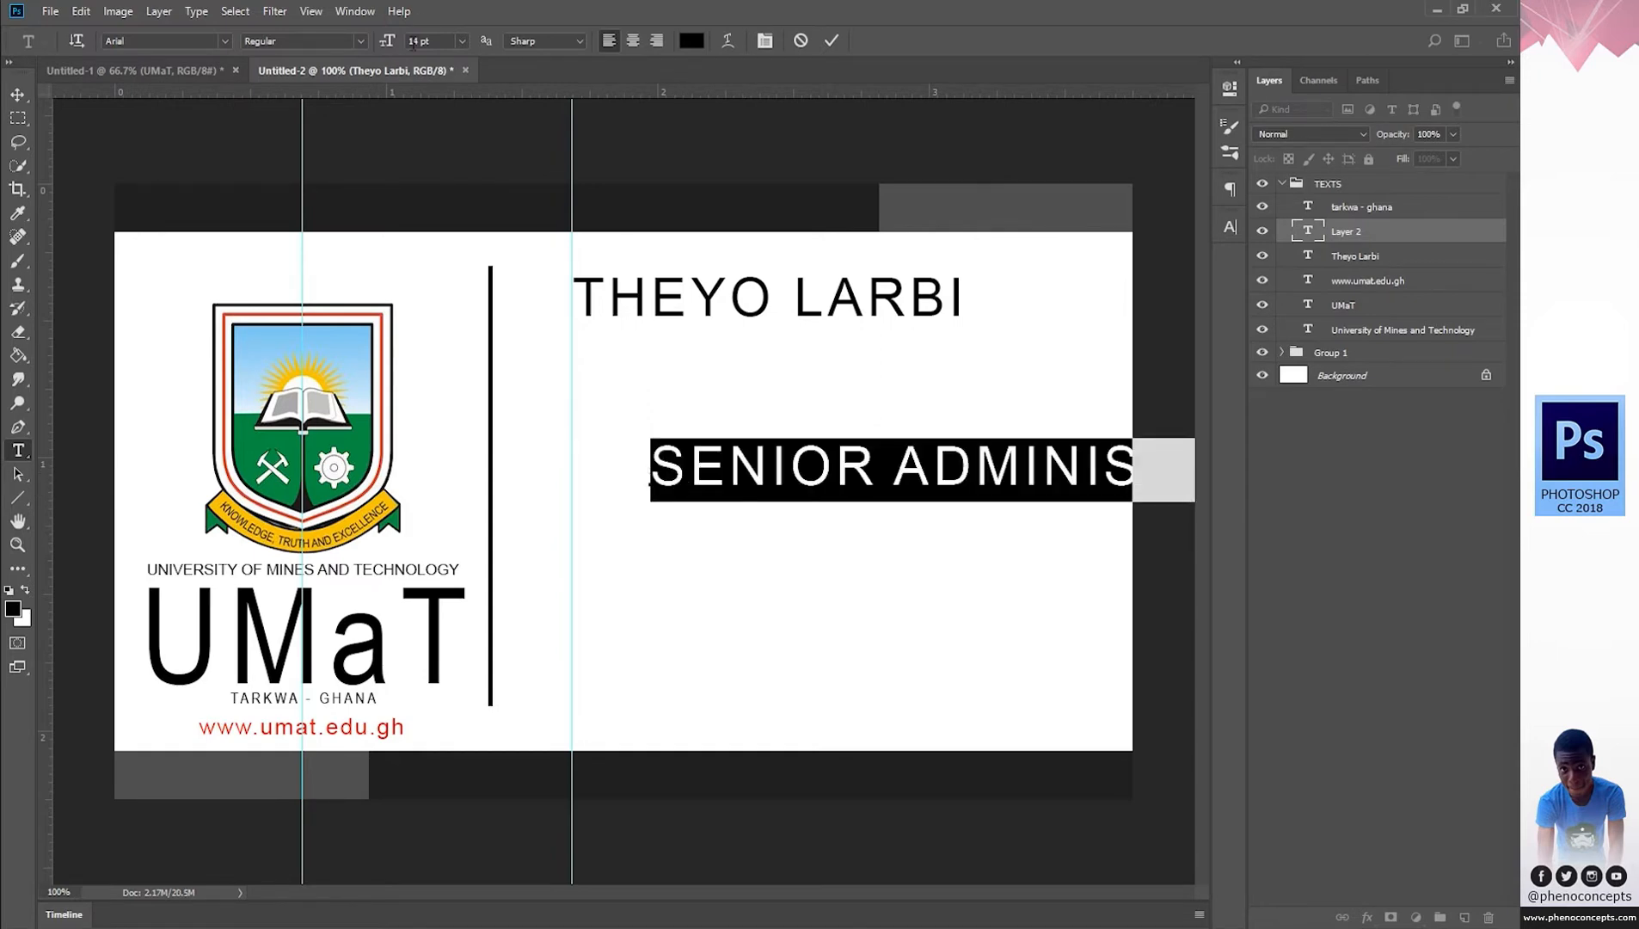
left_click(457, 41)
left_click(448, 138)
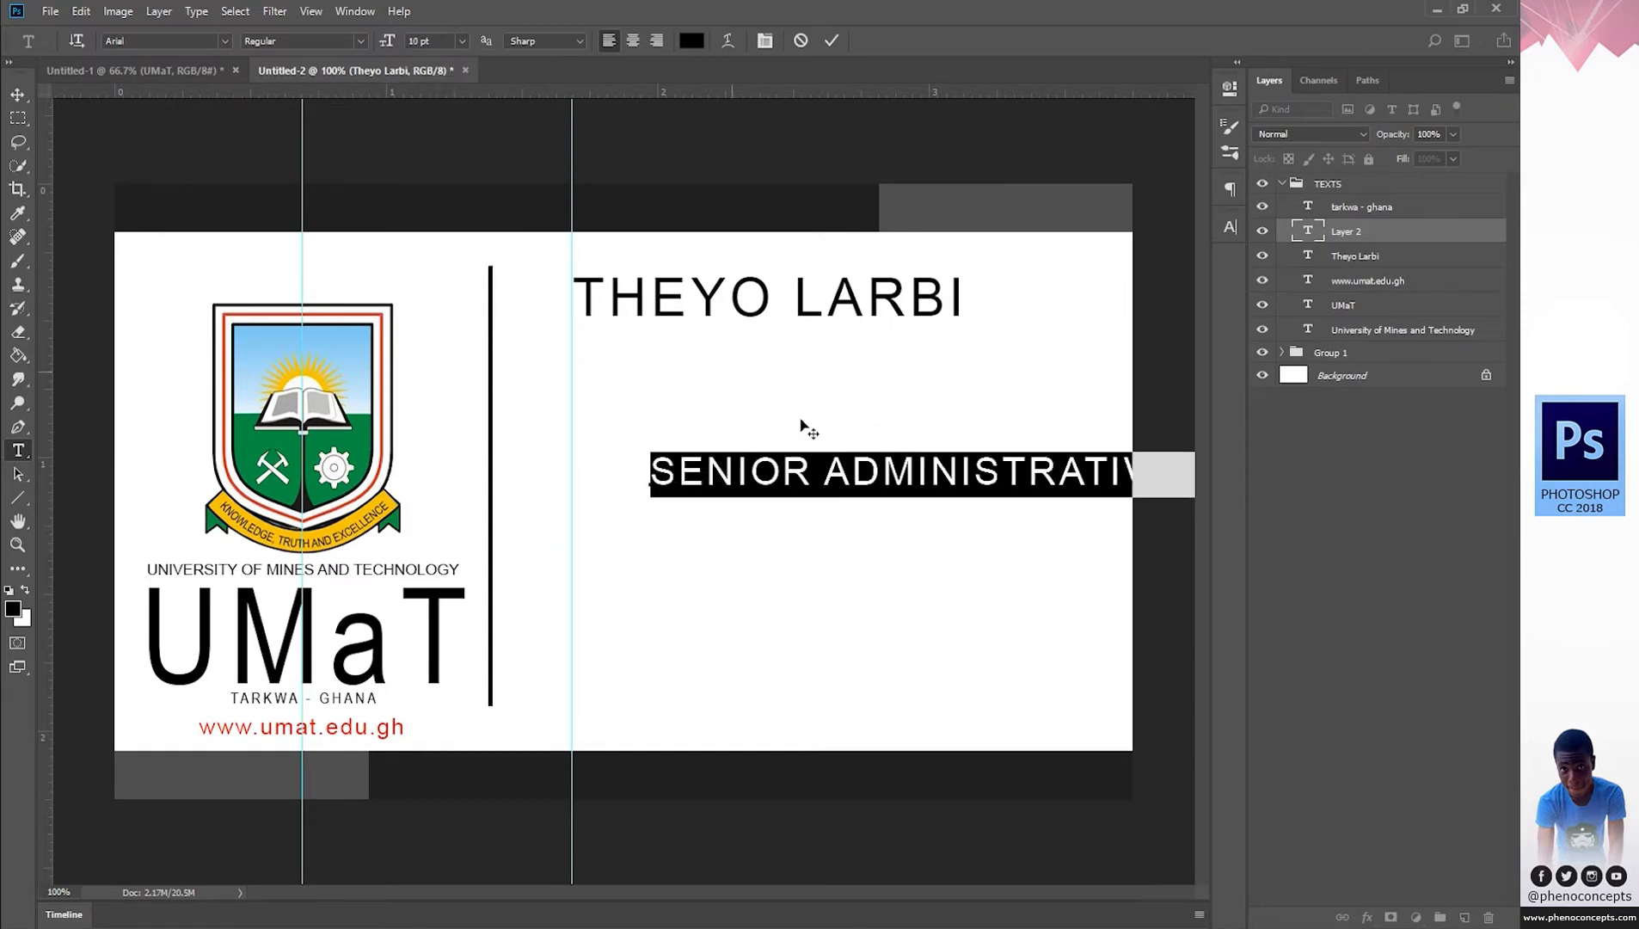
left_click(467, 40)
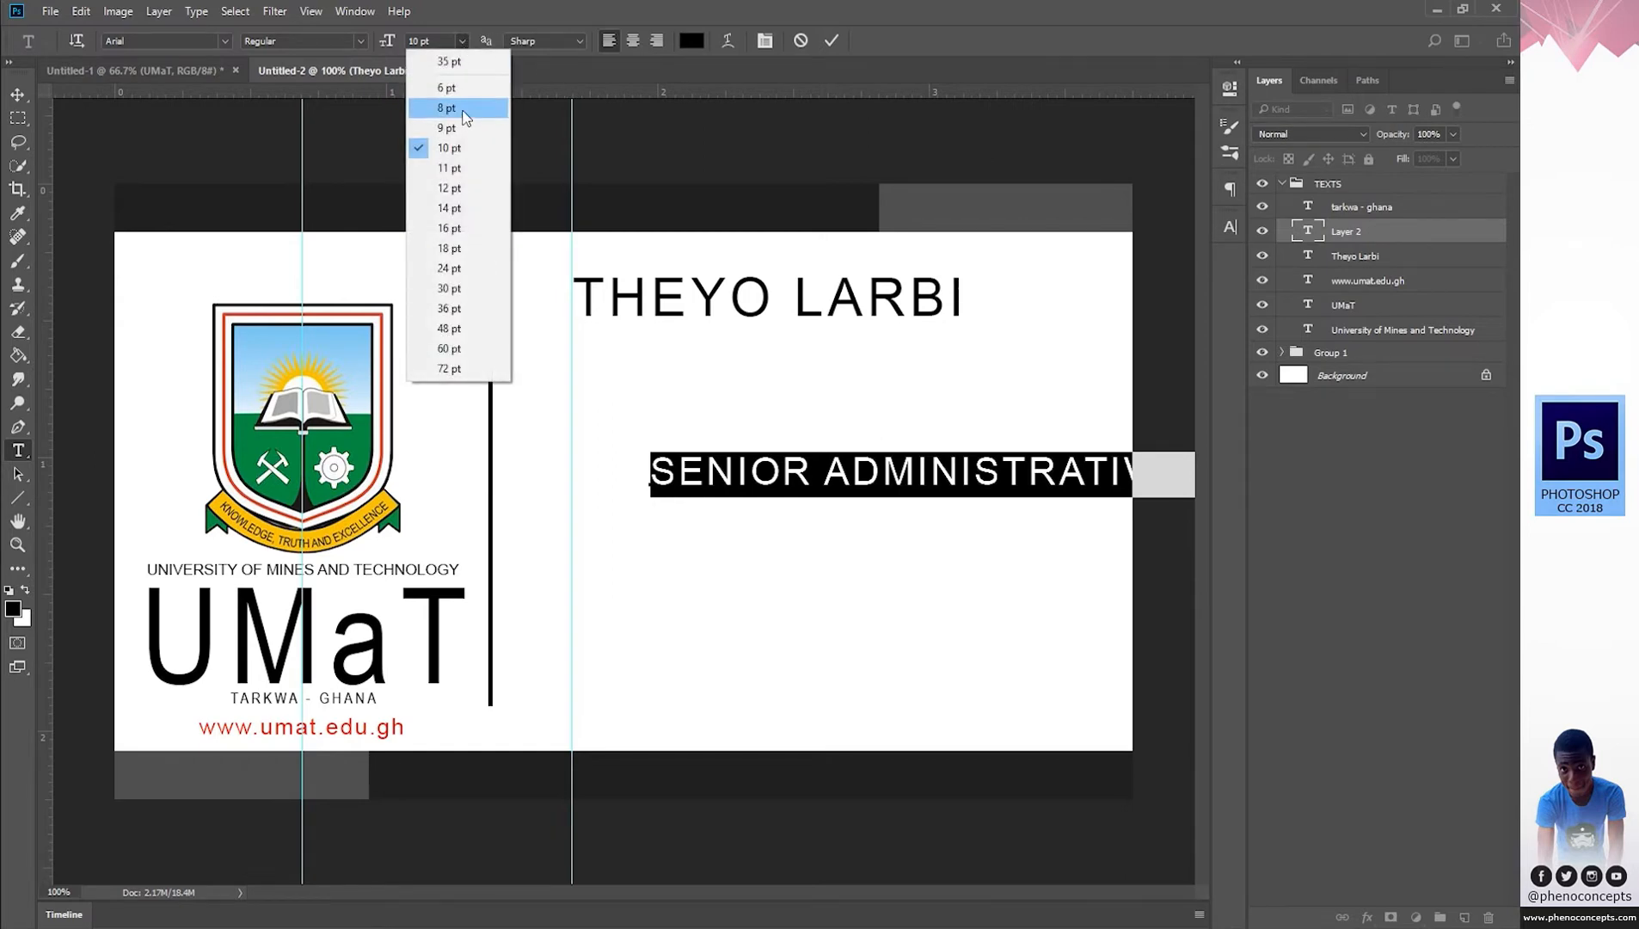
left_click(456, 88)
left_click(793, 476)
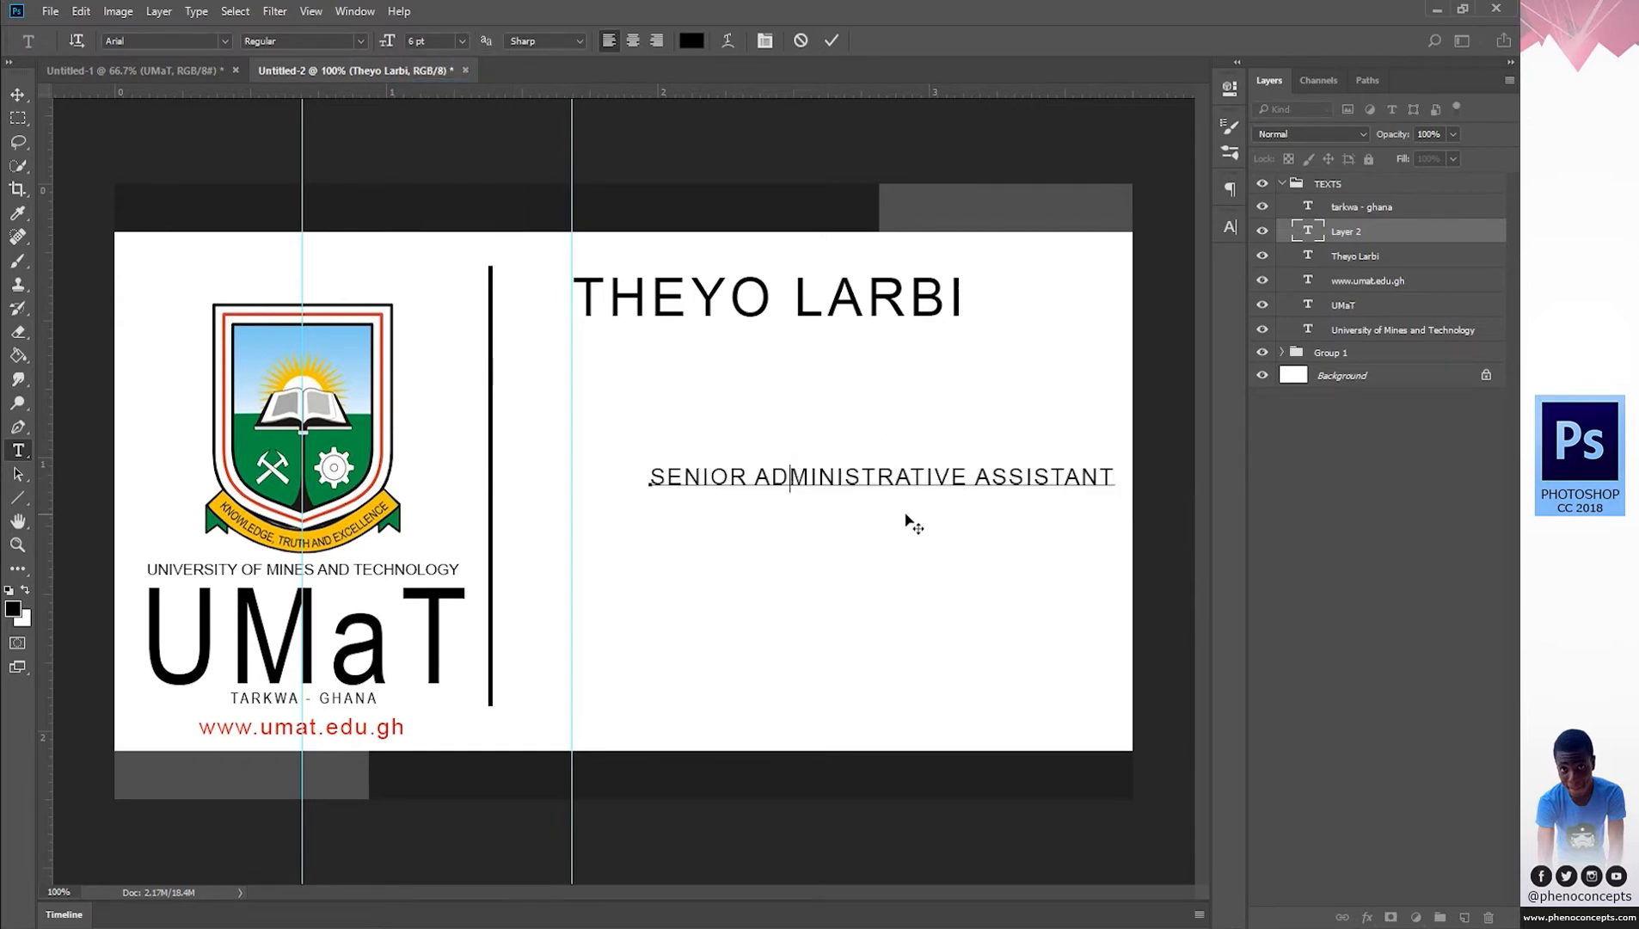
Place the title under the name, shrink it to 5 pt, commit, and restore Notepad.
left_click_drag(899, 496, 835, 381)
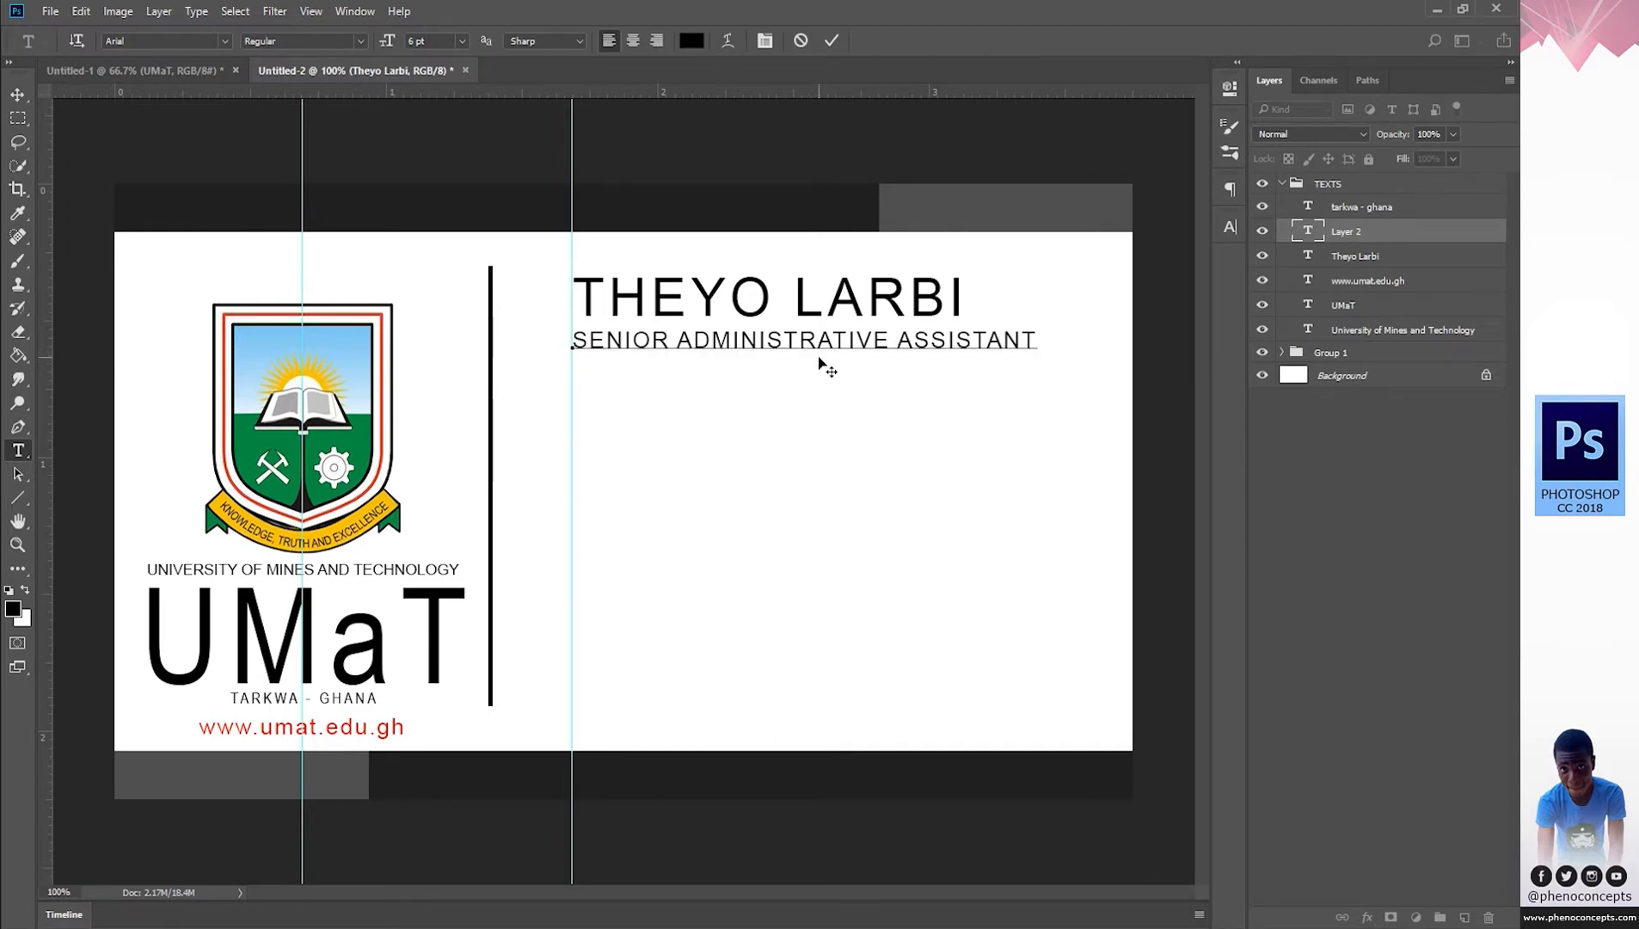
key("ctrl")
key("ctrl+a")
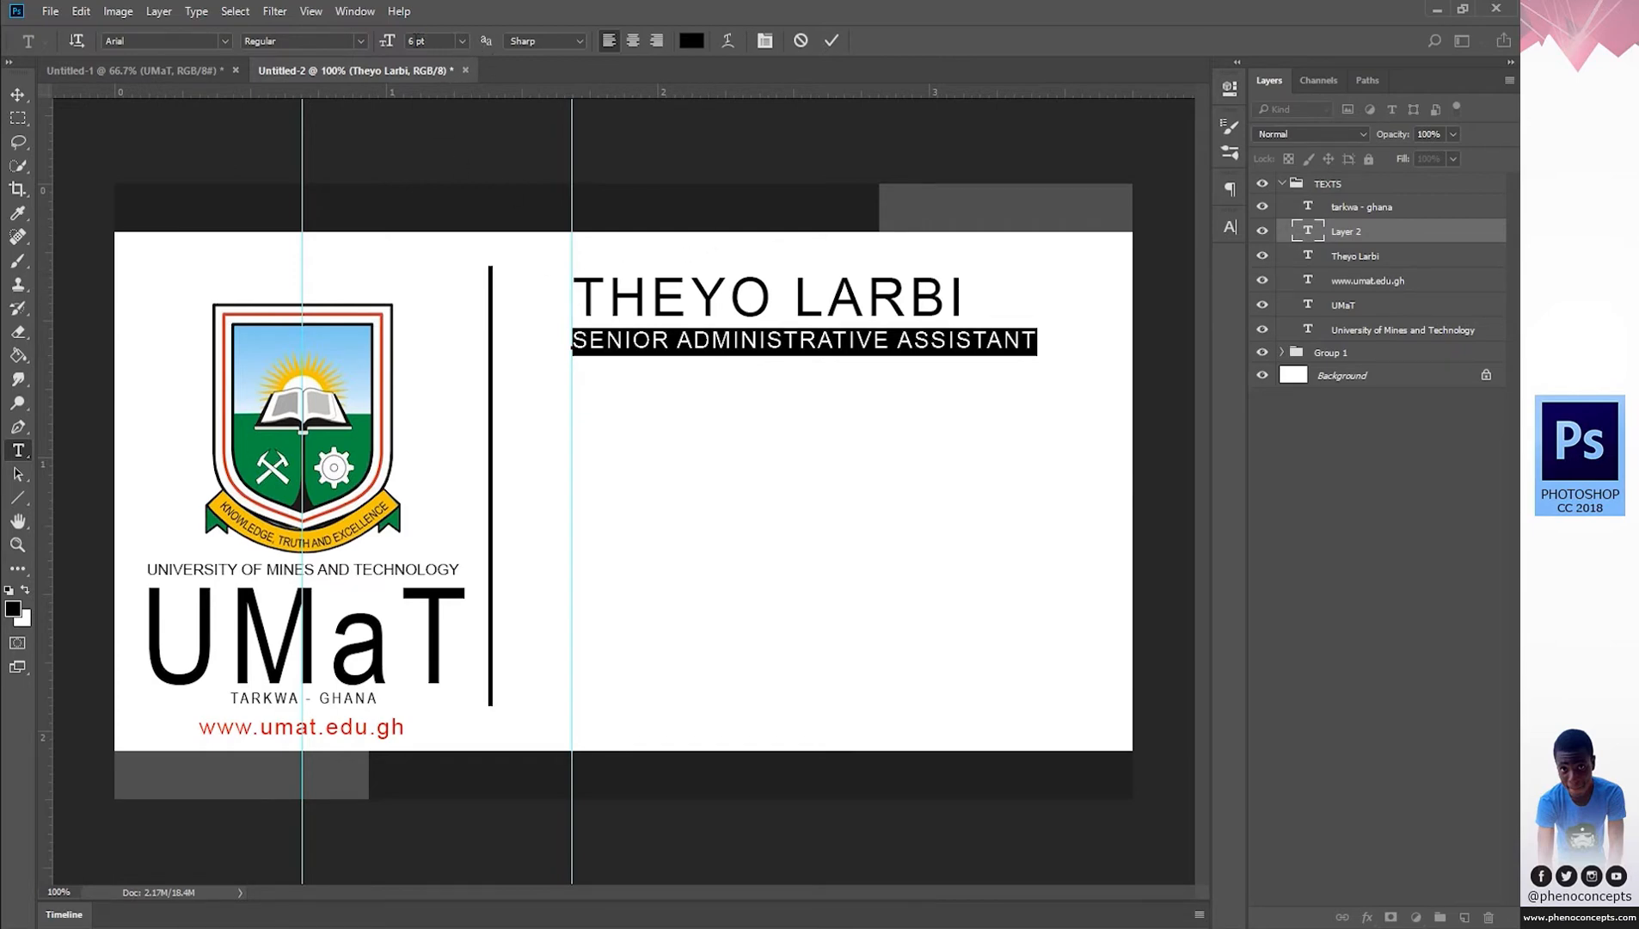
mouse_move(389, 43)
left_mouse_down()
mouse_move(371, 43)
mouse_move(402, 41)
left_mouse_up()
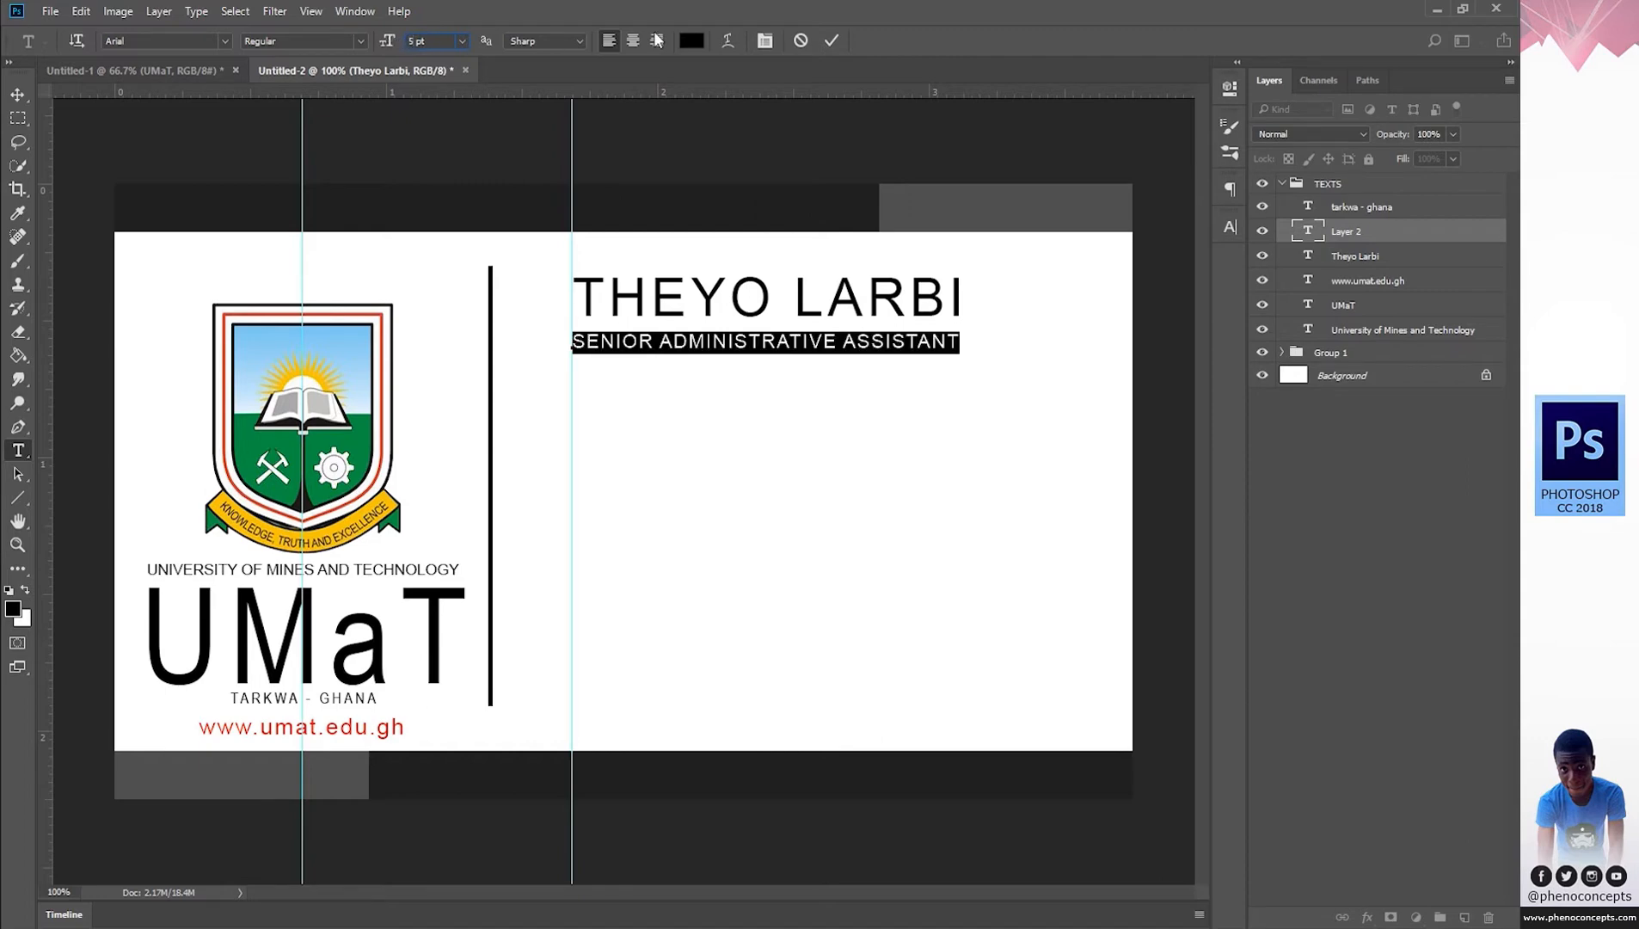
left_click(832, 39)
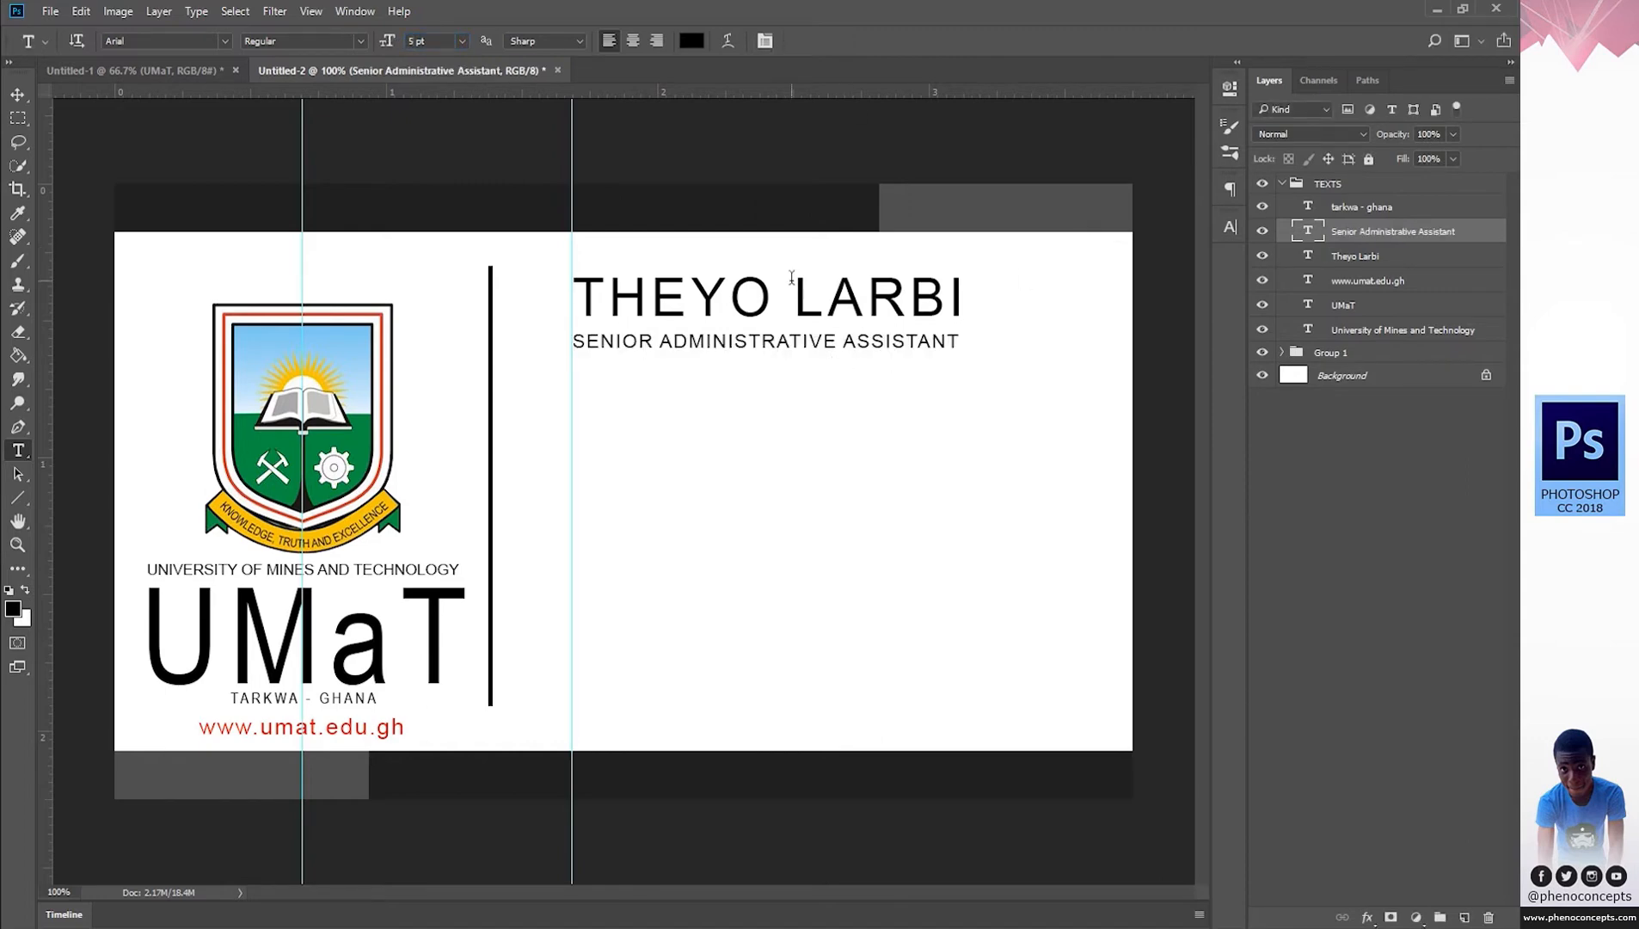
left_click(1002, 927)
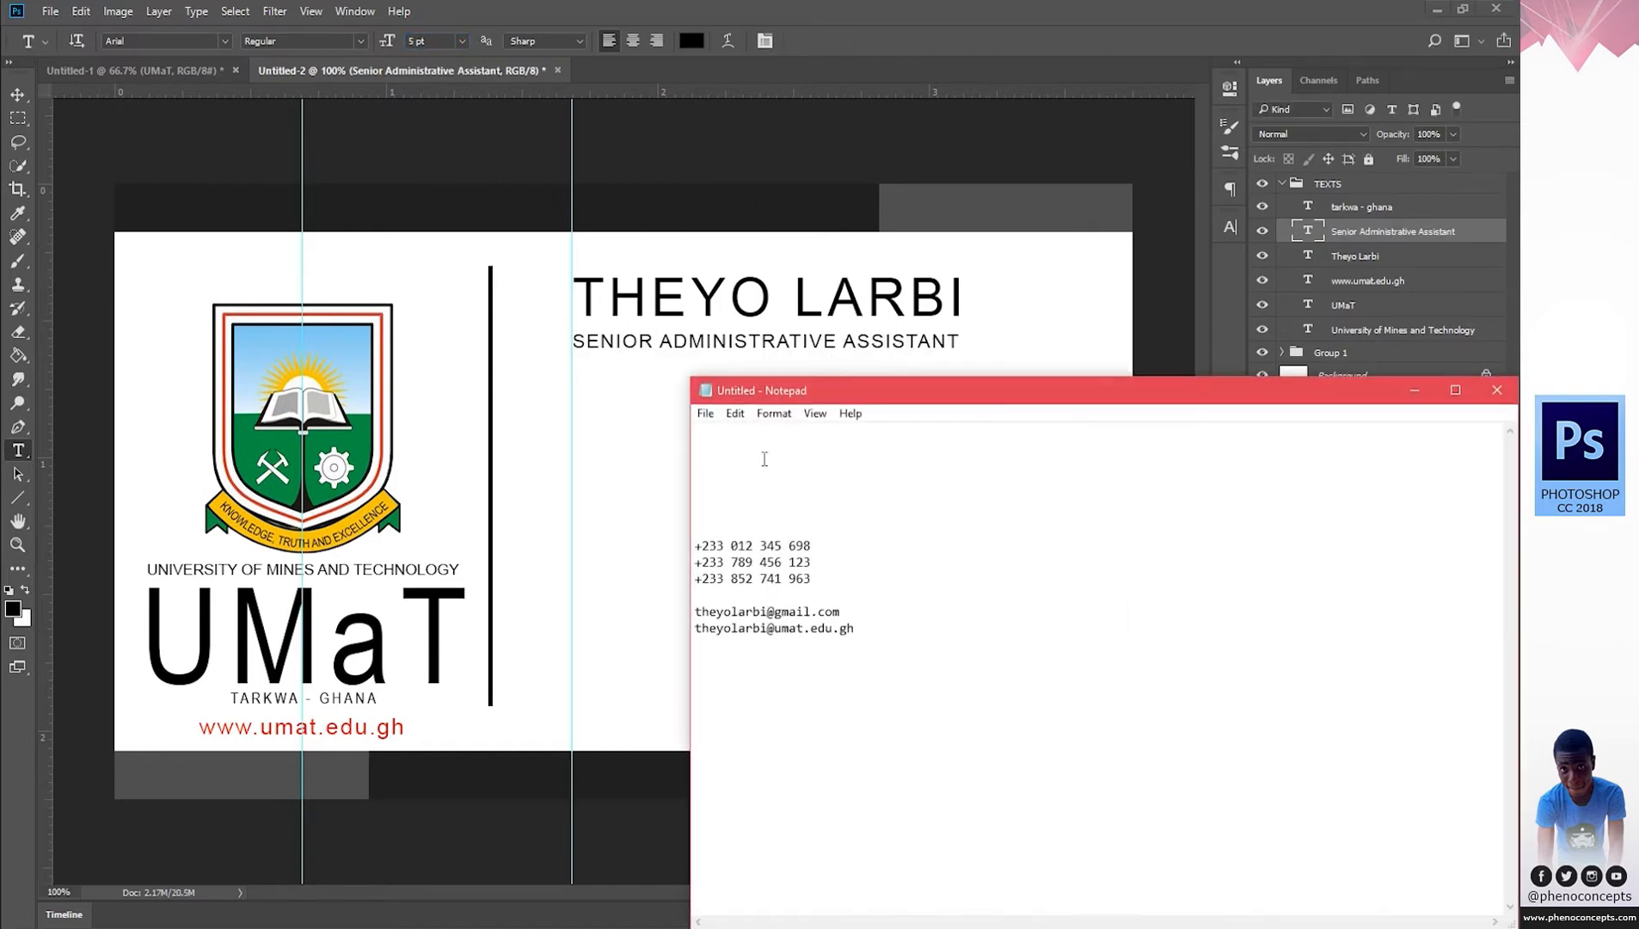
Cut the phone numbers and e-mails from Notepad and type a PHONE NUMBERS: heading.
left_click_drag(865, 623, 665, 537)
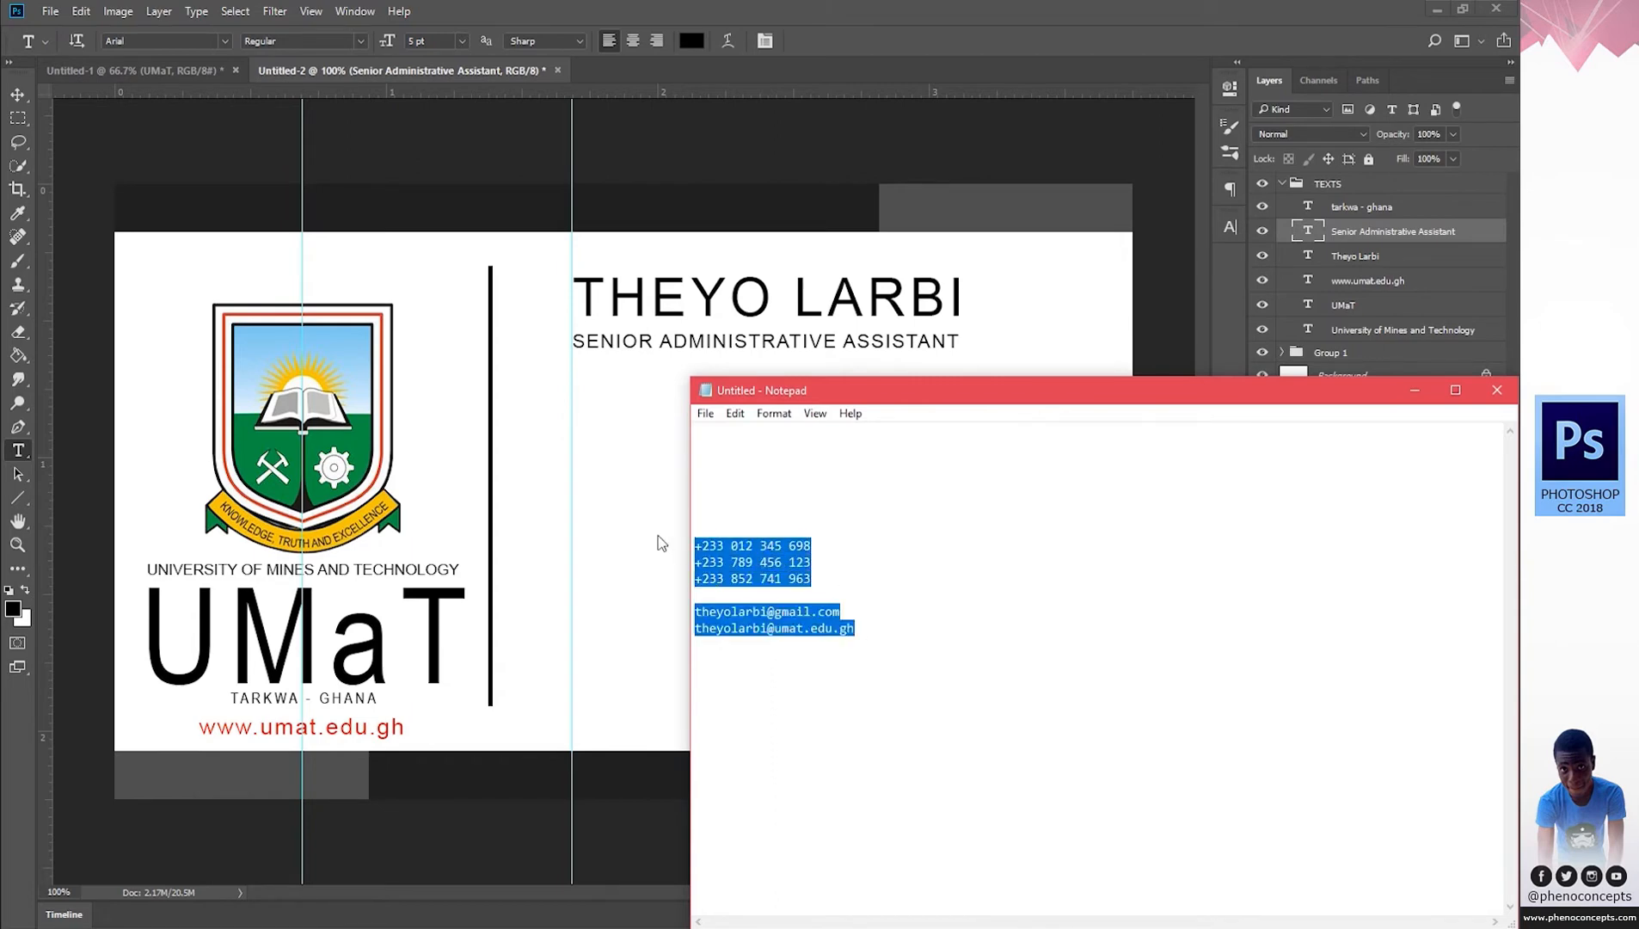
key("ctrl+x")
left_click(1415, 389)
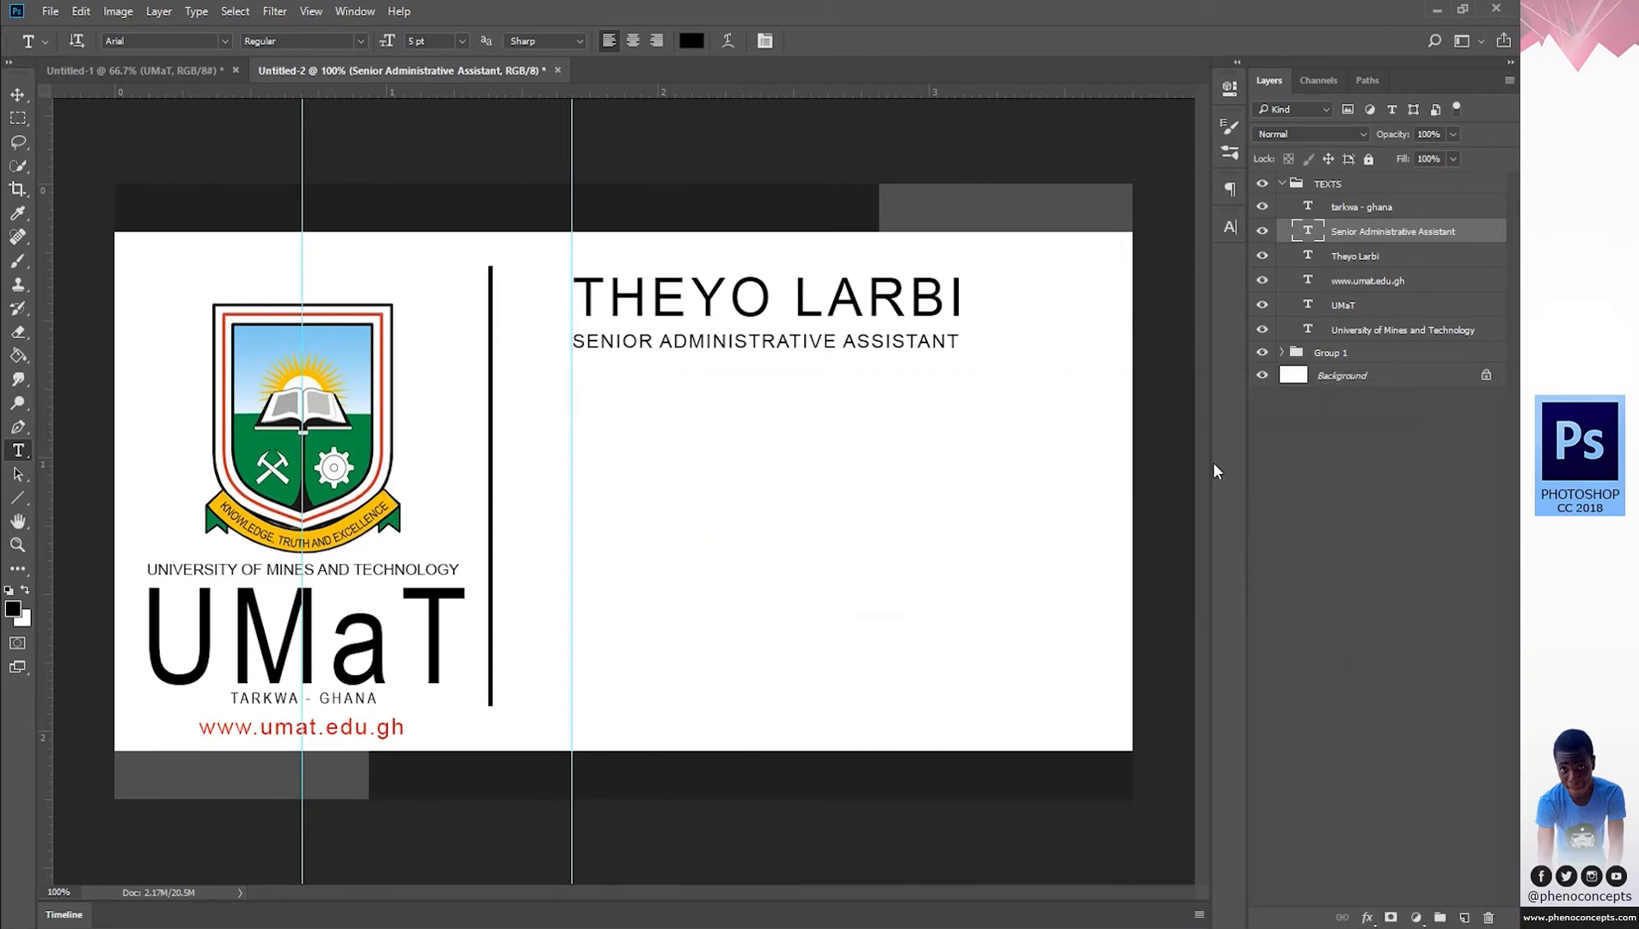
left_click(616, 469)
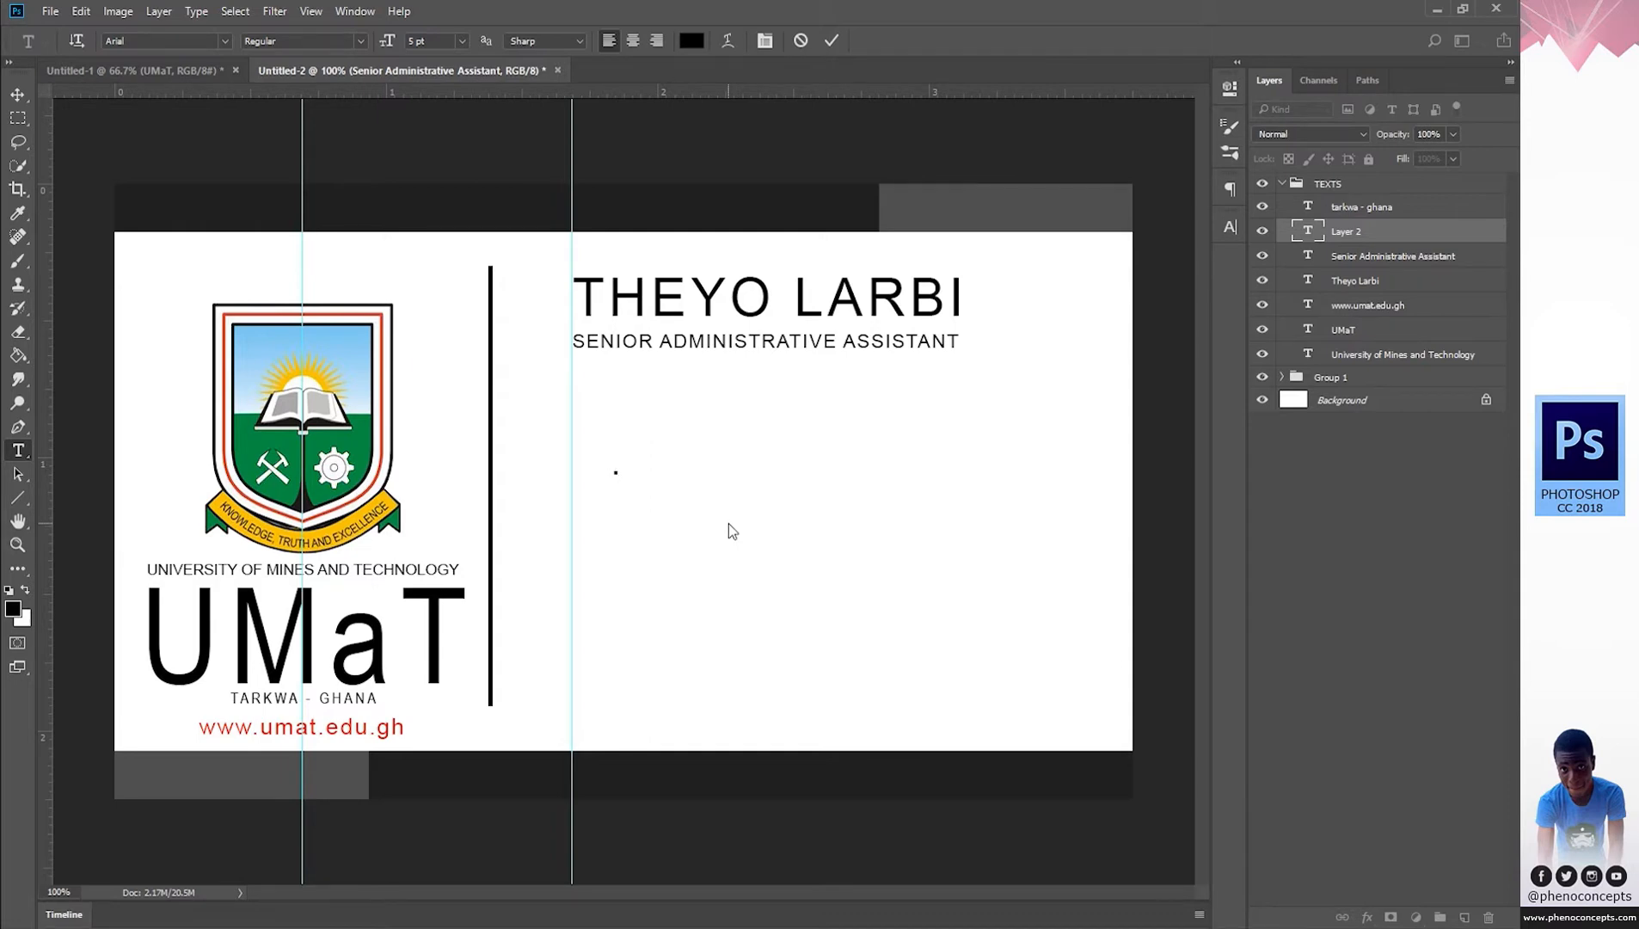
type("PHI")
key("BackSpace")
type("ONE NU ")
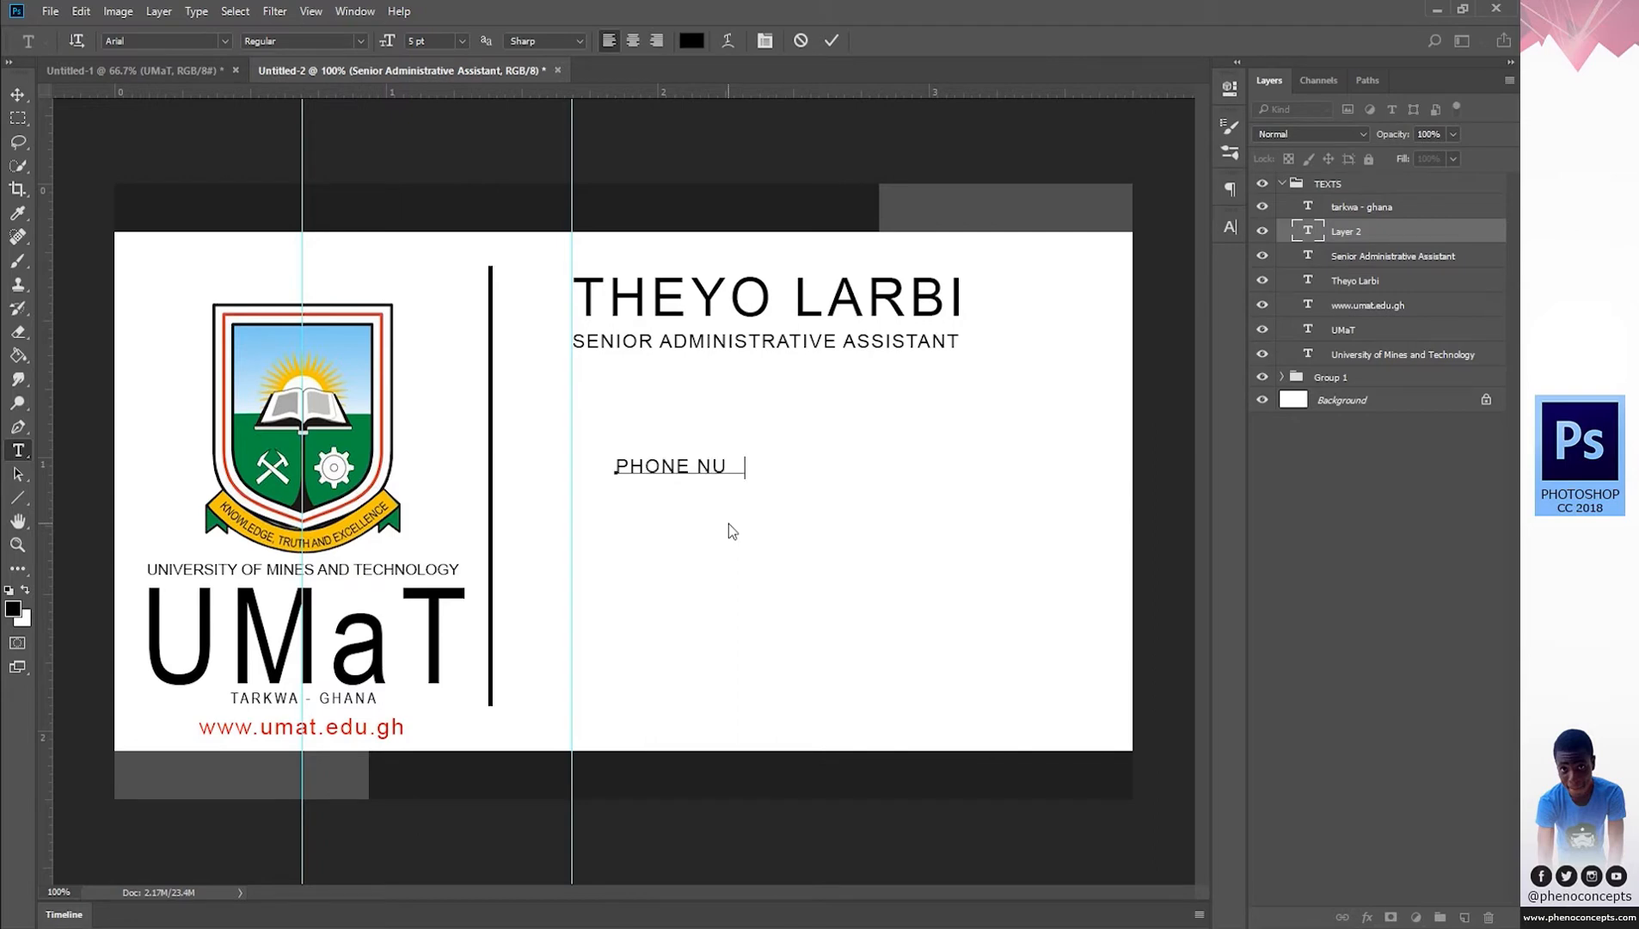
type("MBERS:")
Position the heading under the title, paste the three numbers, and add an EMAIL ADDRESS: heading.
left_click_drag(823, 507, 776, 453)
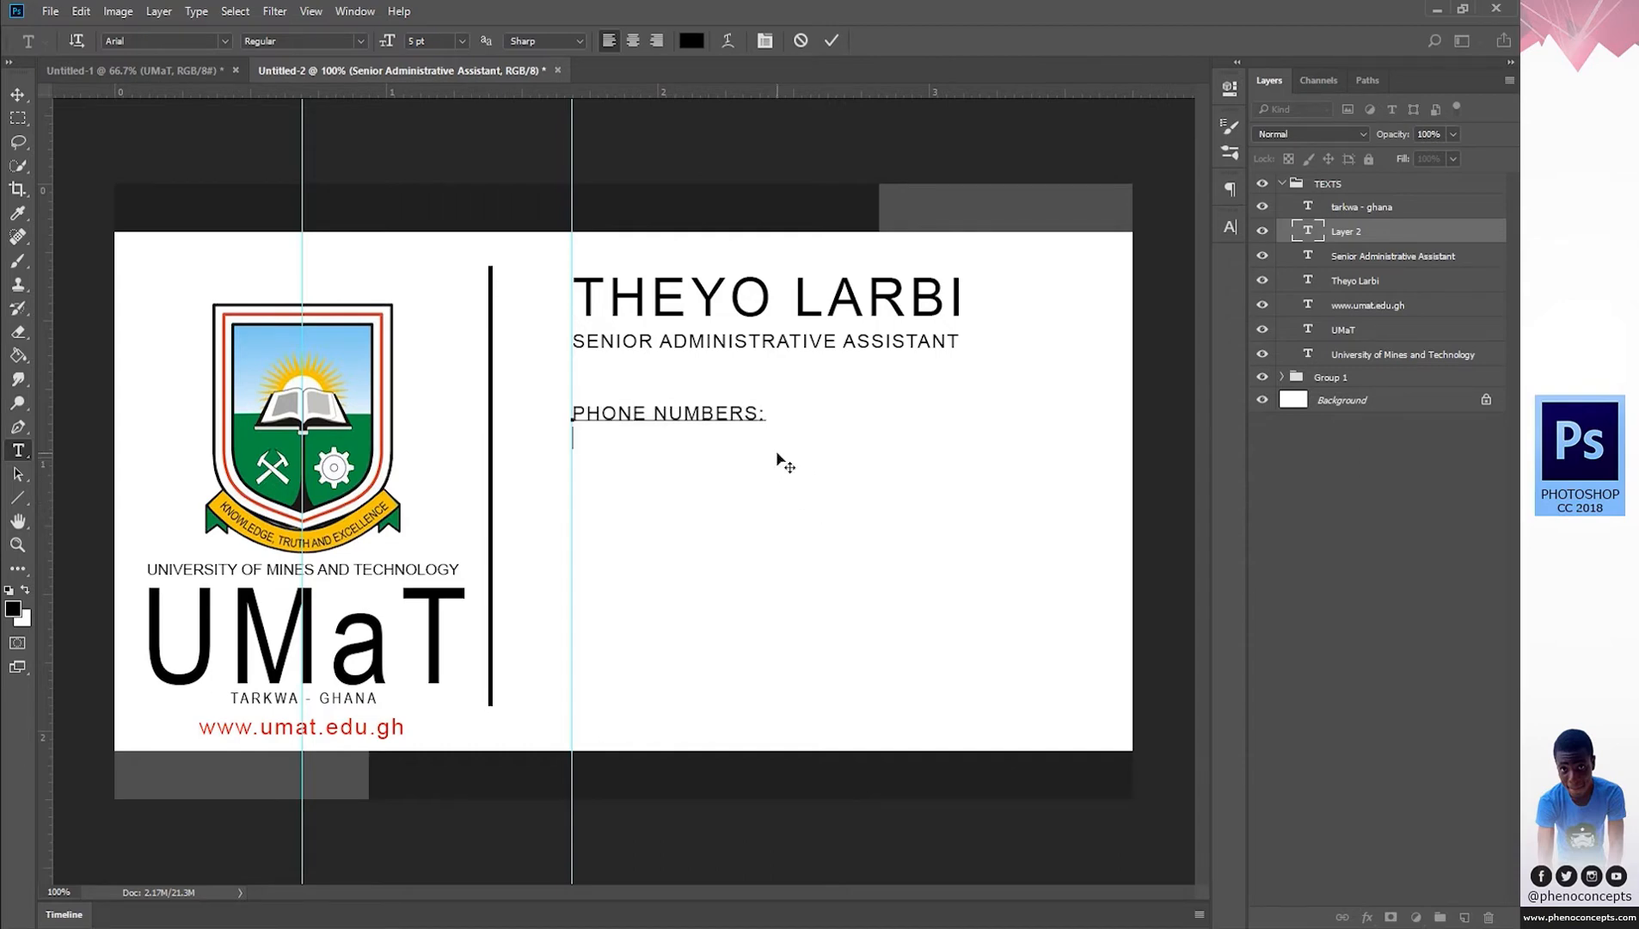
key("ctrl+v")
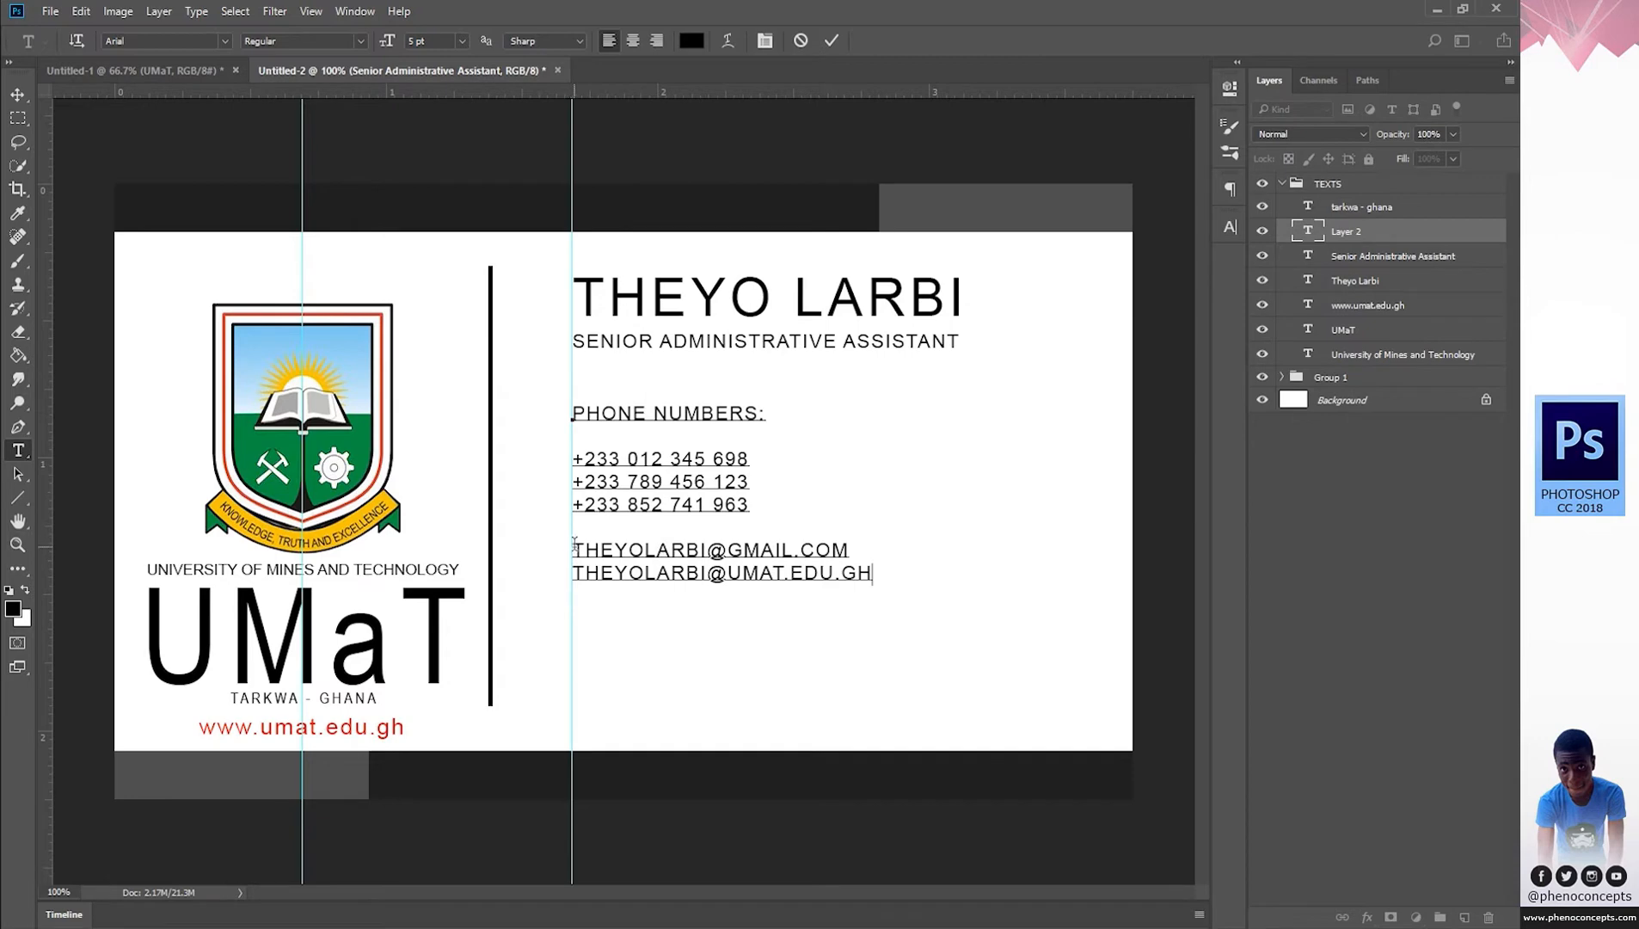
key("Return")
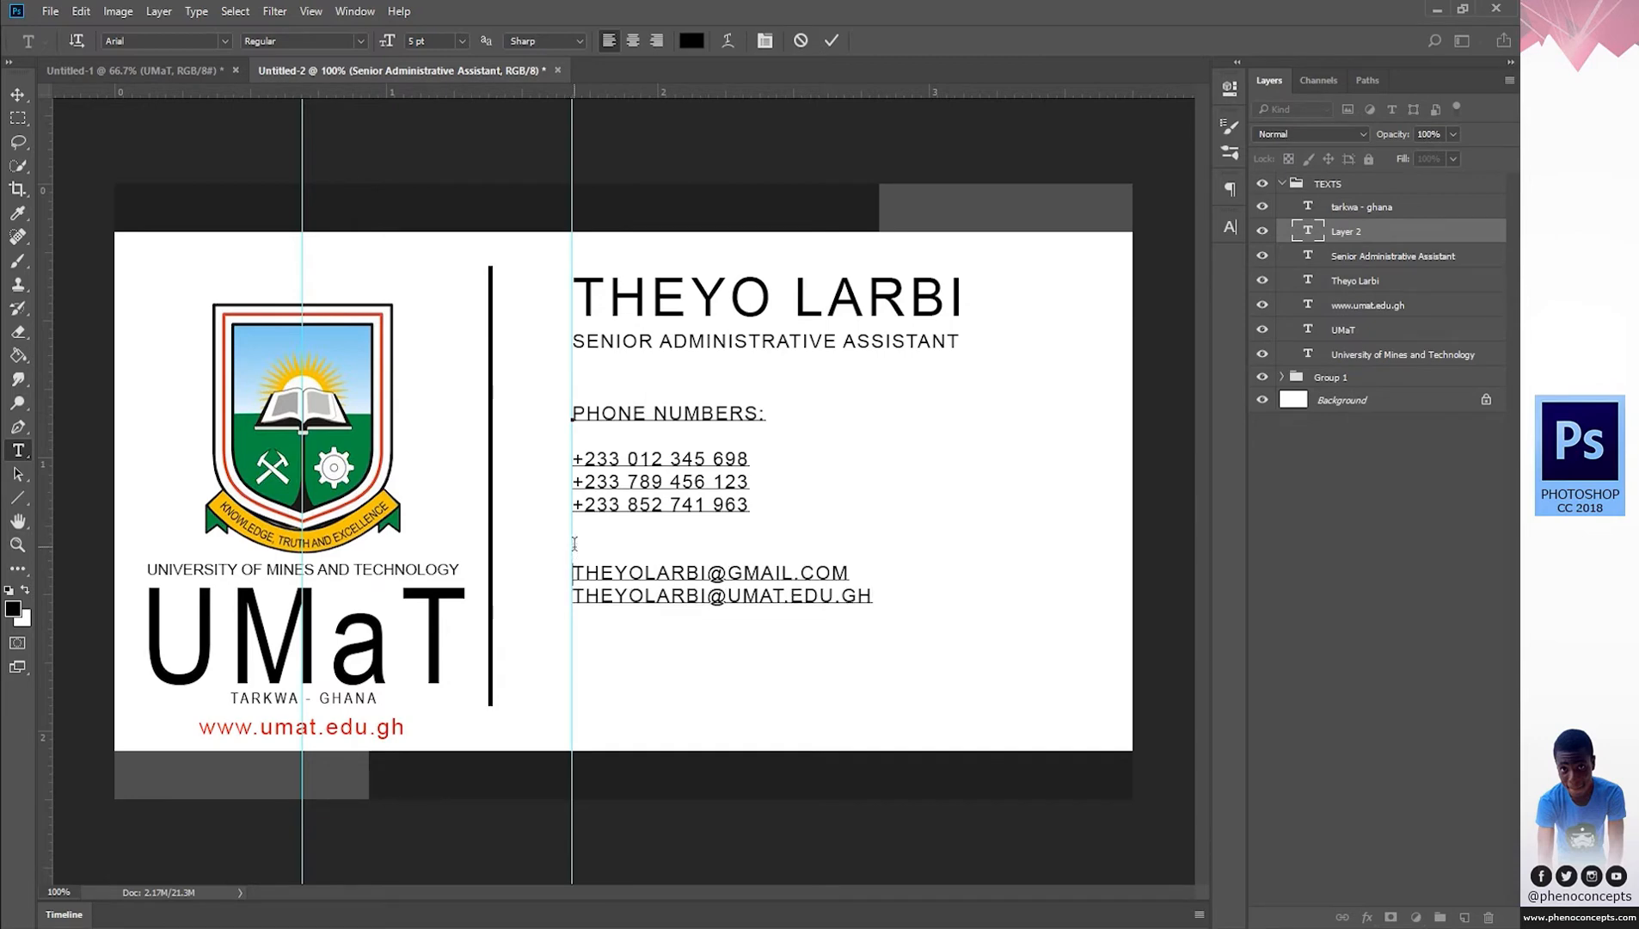
type("E")
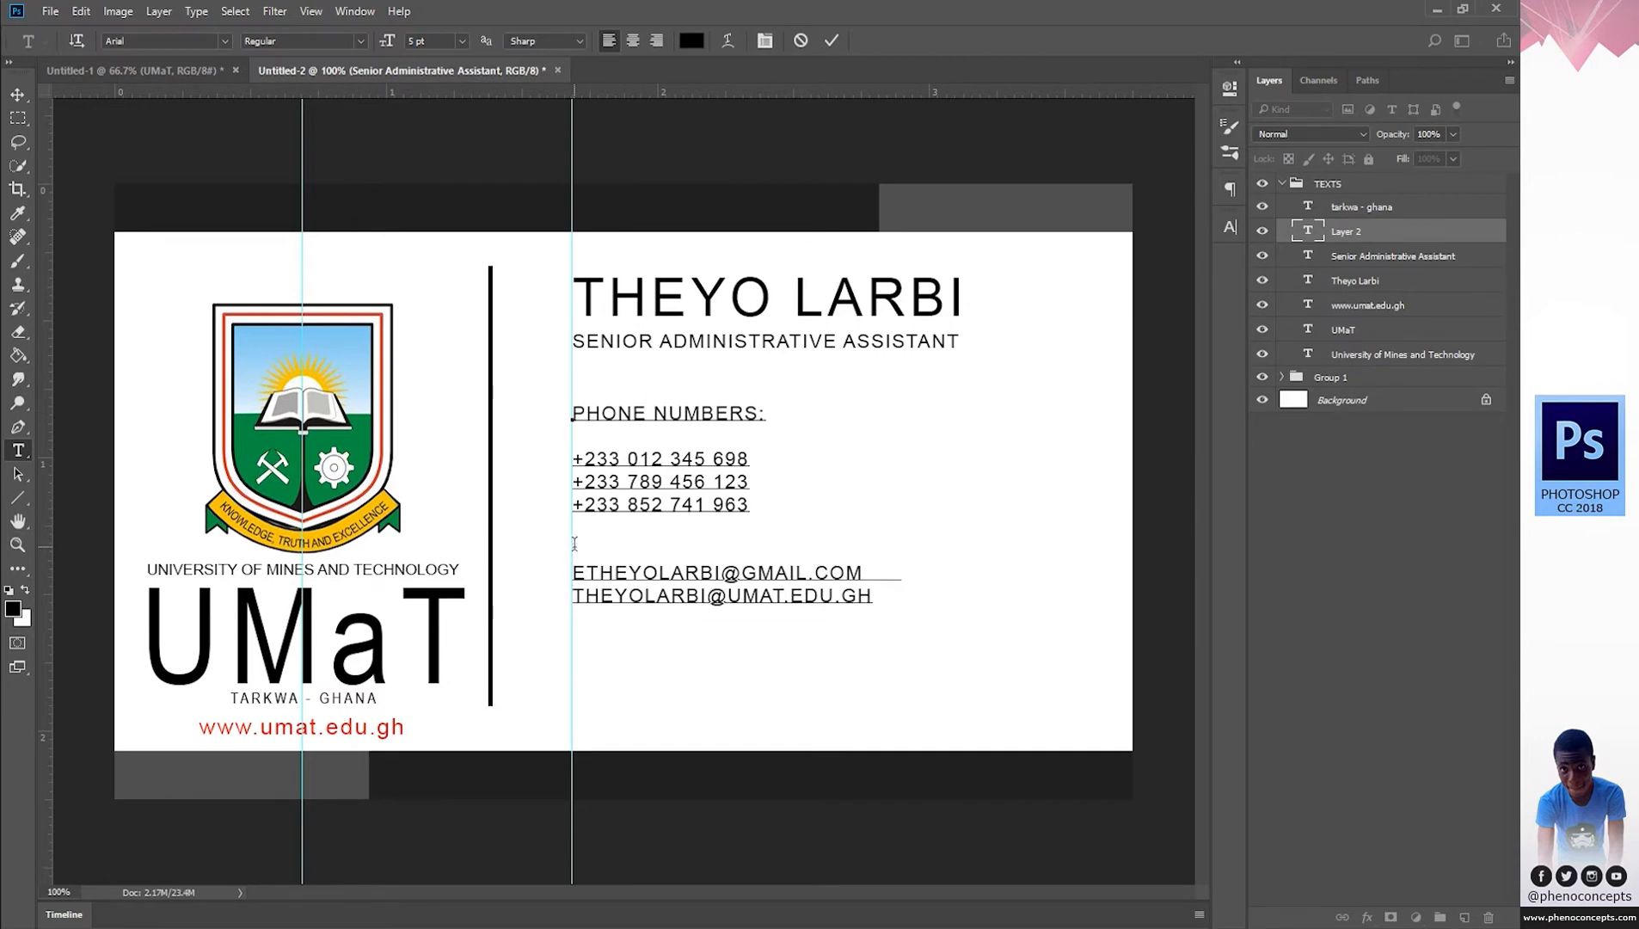
type("MAIL ADDRE")
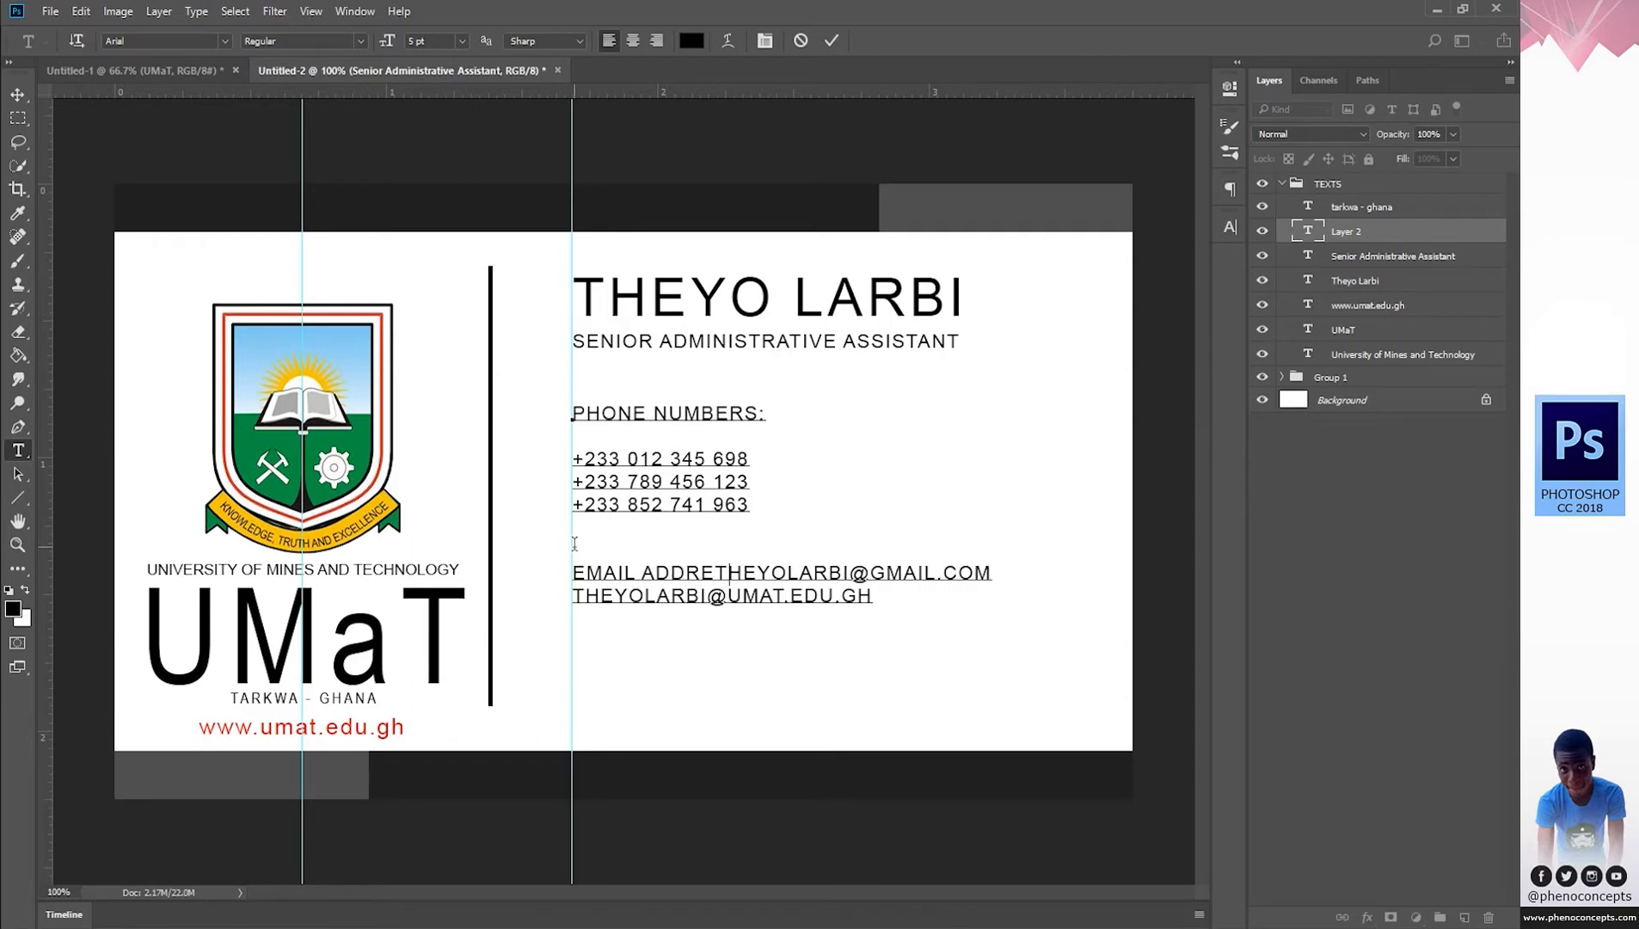
type("SS")
type(":")
key("Return")
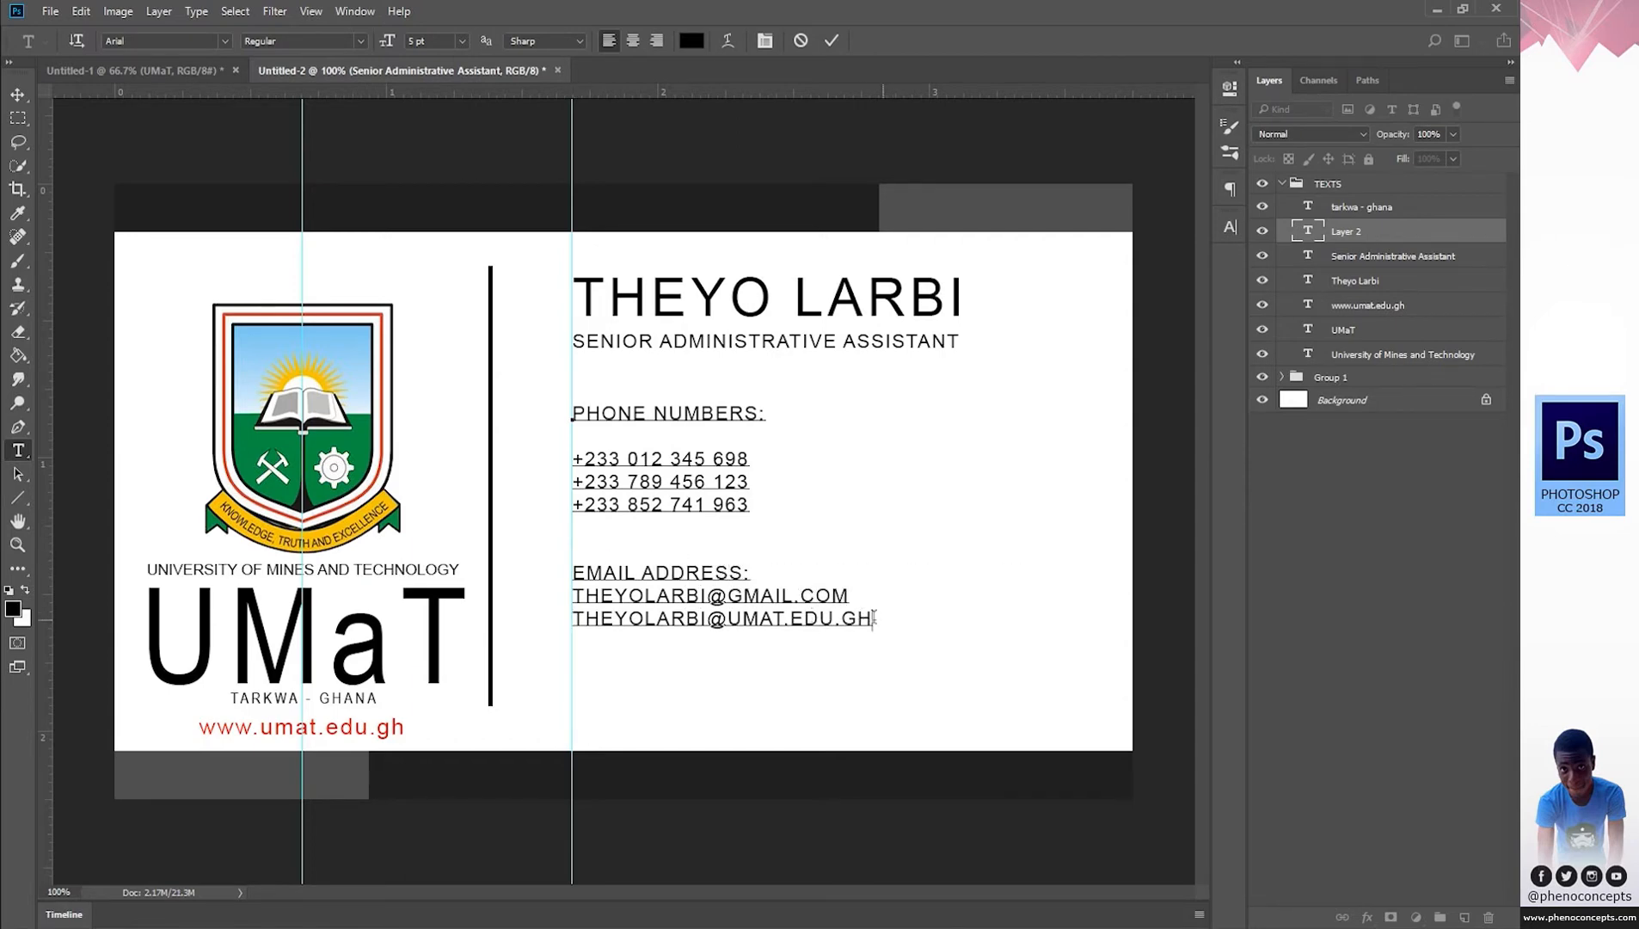
Turn off All Caps on the two e-mail lines in the Character panel so they appear lowercase.
left_click_drag(873, 618, 525, 600)
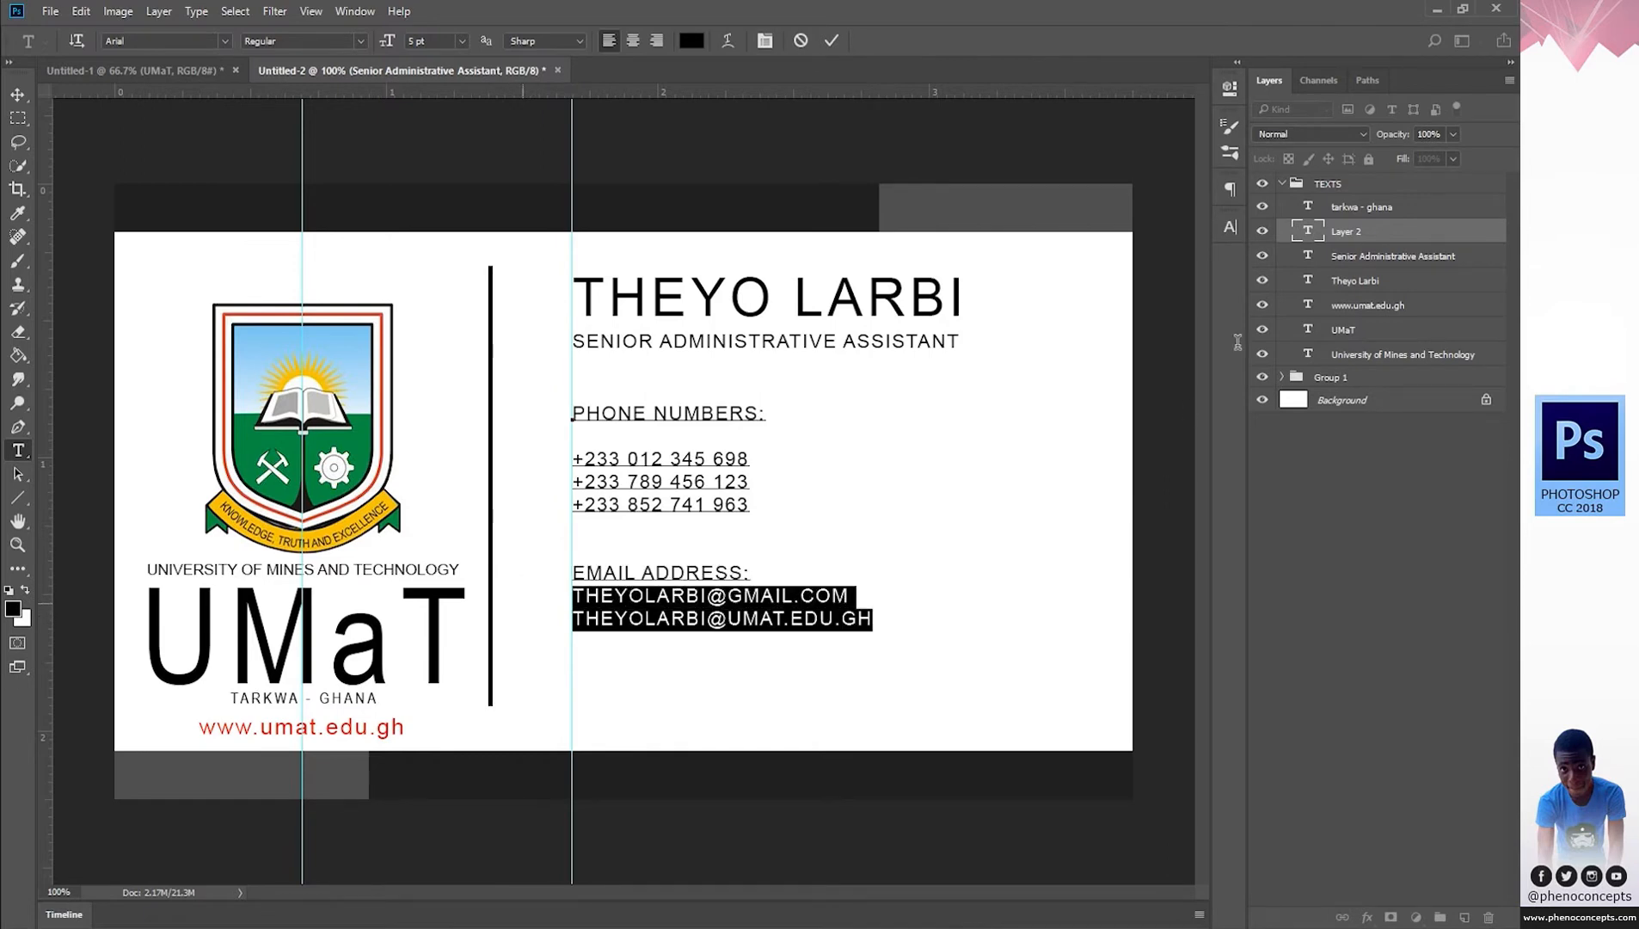
left_click(1230, 227)
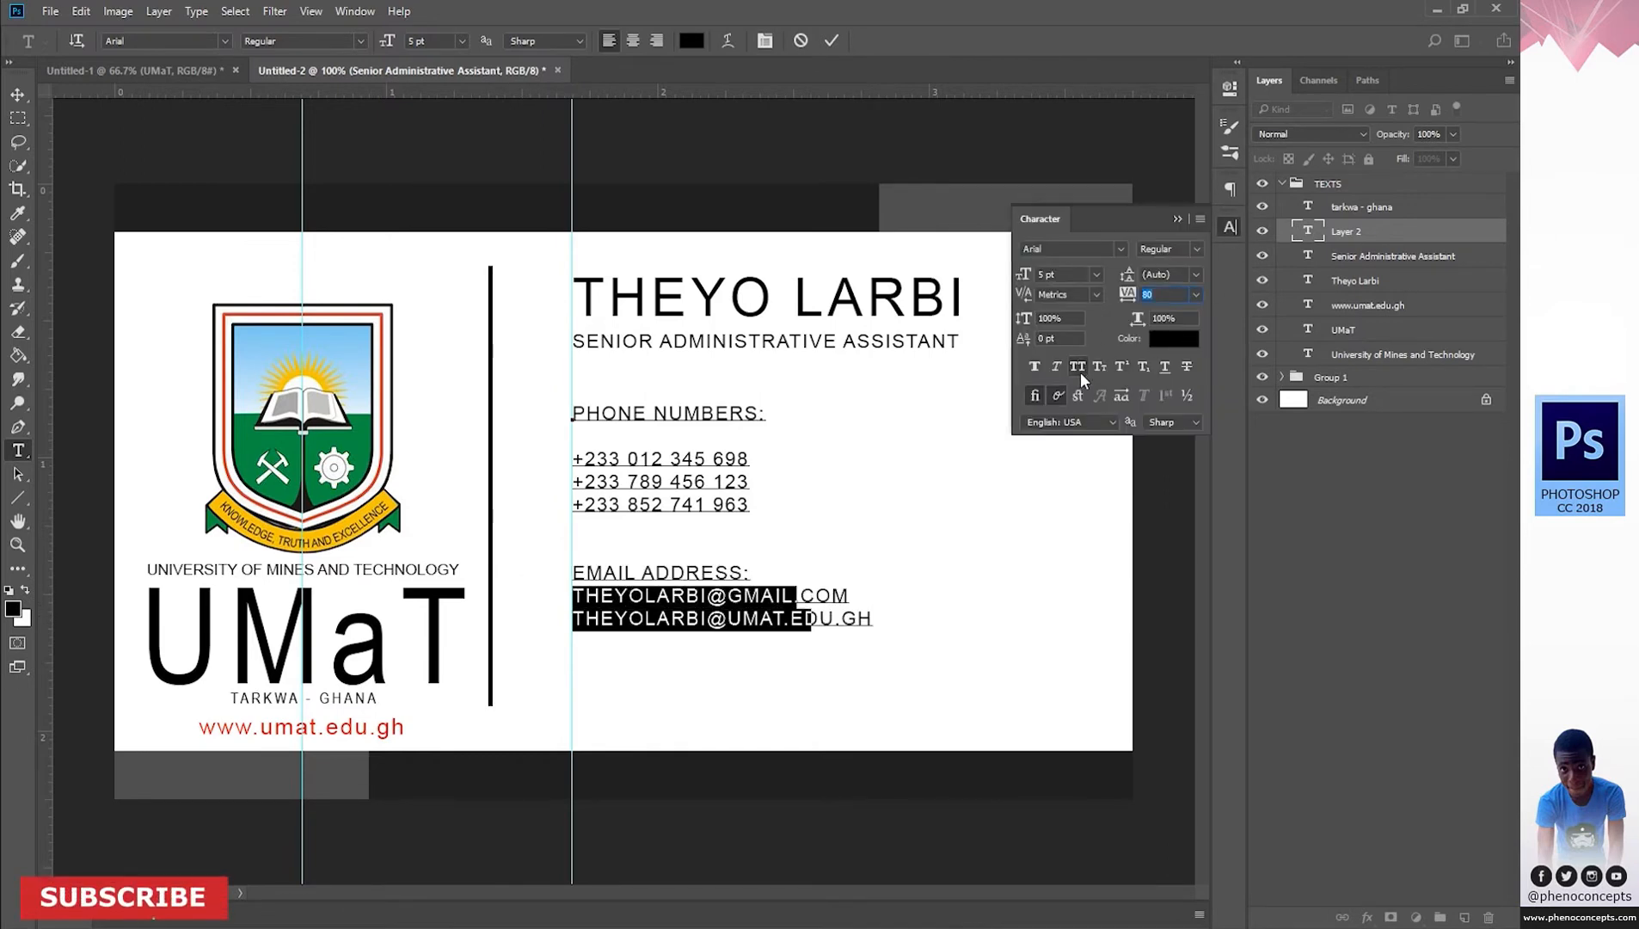
left_click(1079, 368)
left_click(1230, 226)
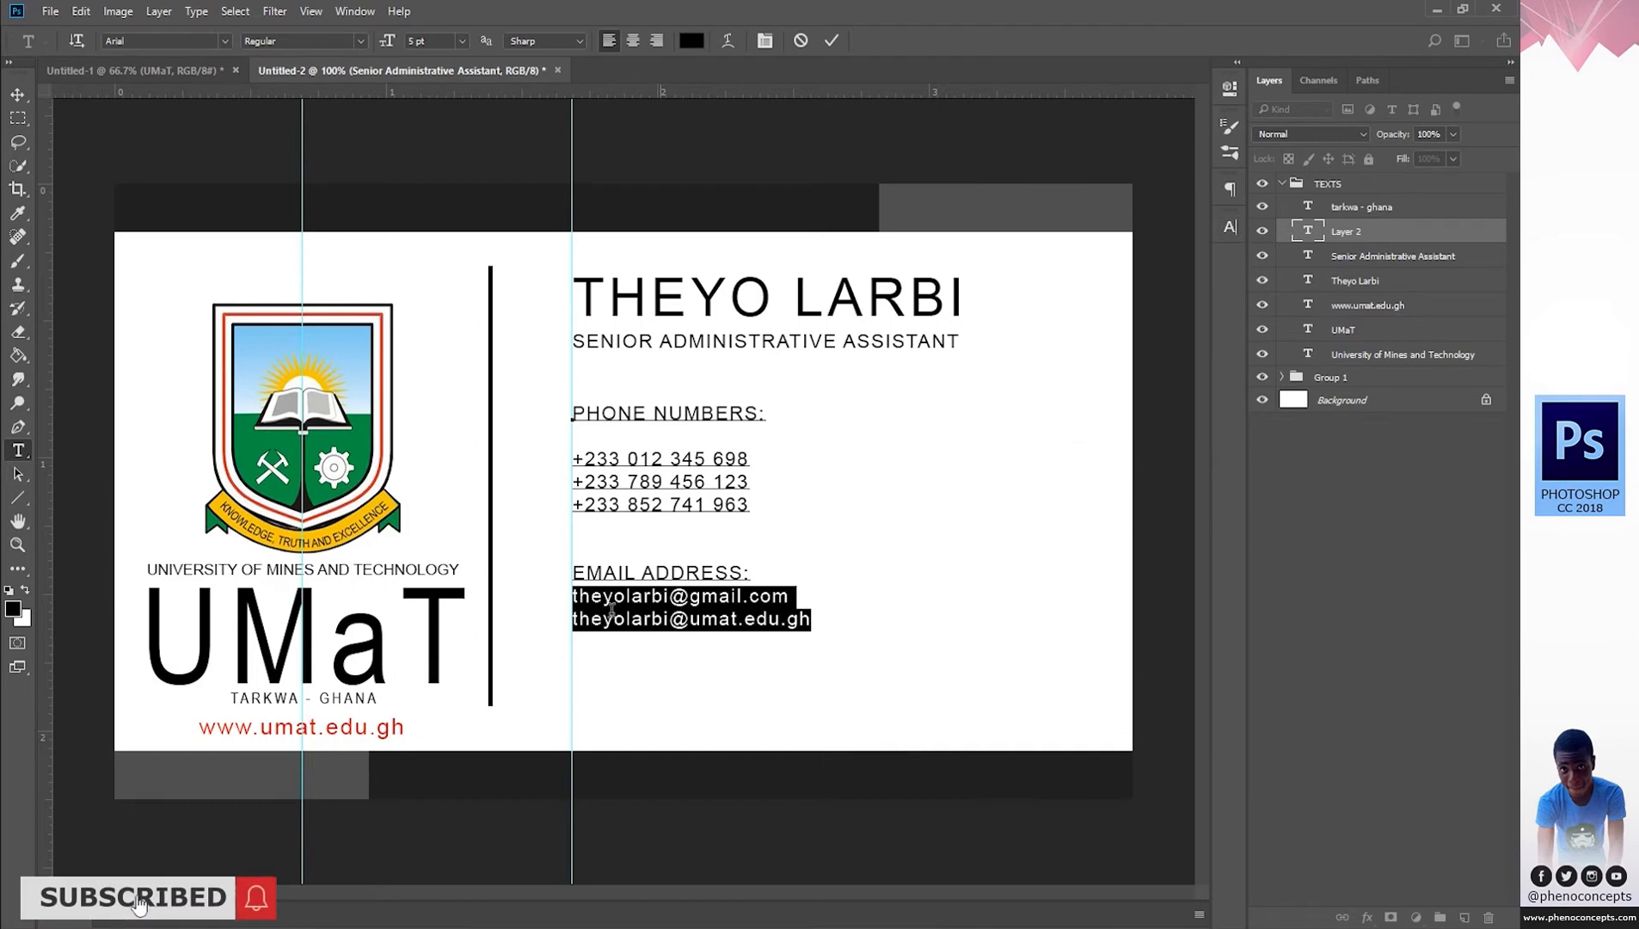
left_click(570, 592)
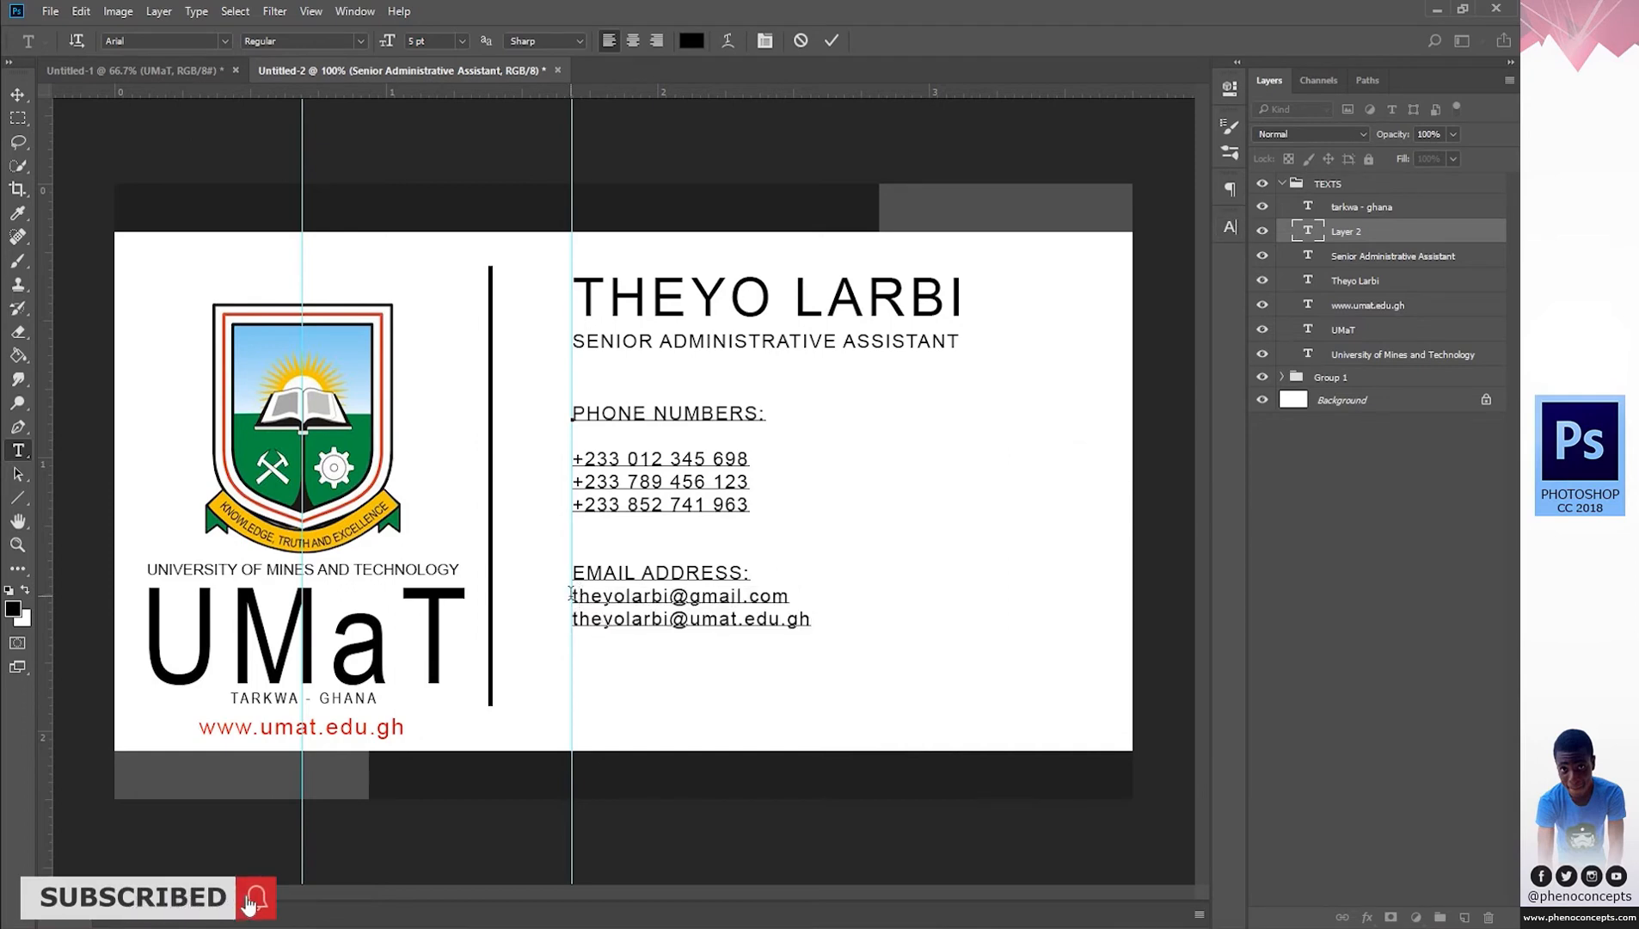
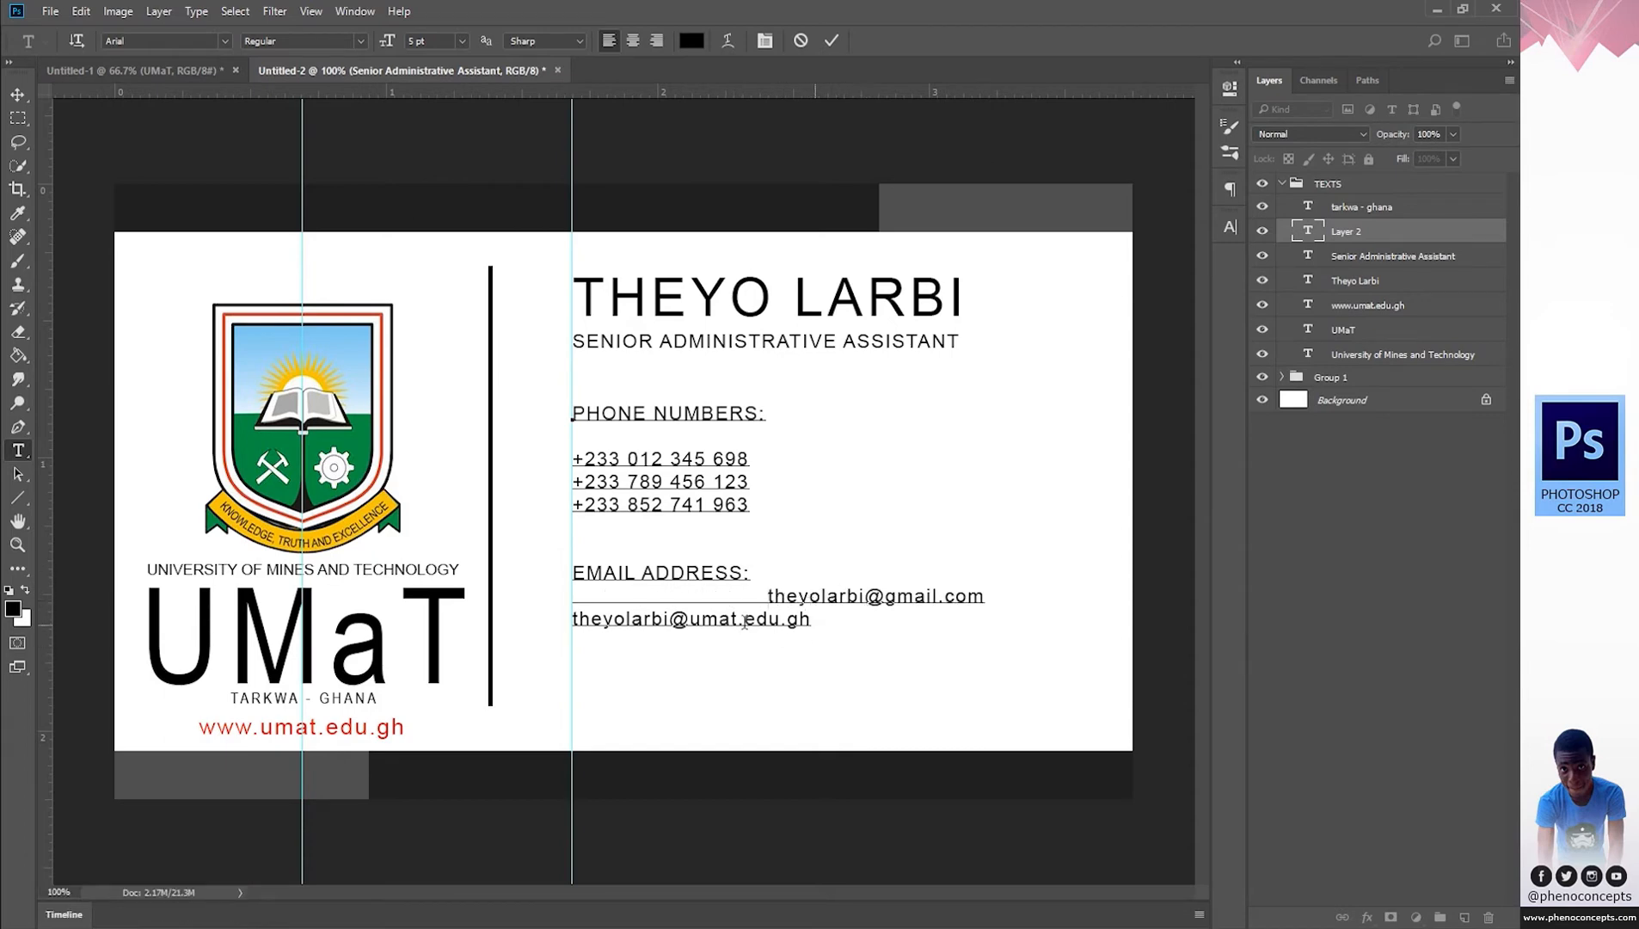
Indent the phone numbers and e-mail lines so they line up.
left_click(574, 619)
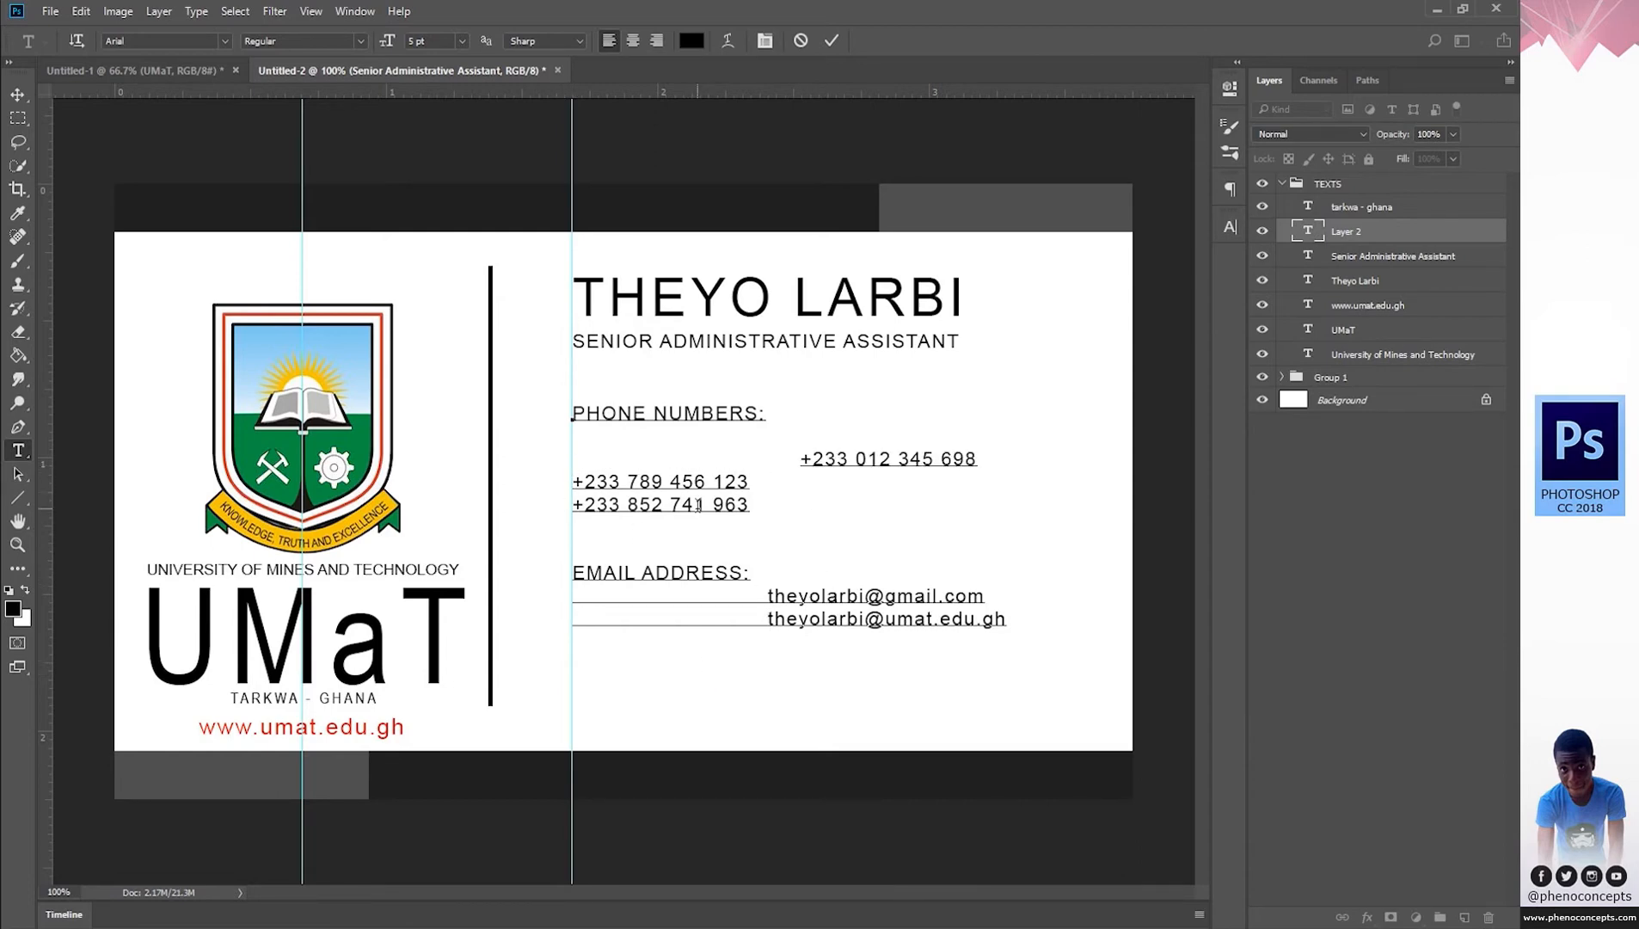
key("BackSpace")
key("BackSpace")
key("BackSpace")
key("BackSpace")
key("BackSpace")
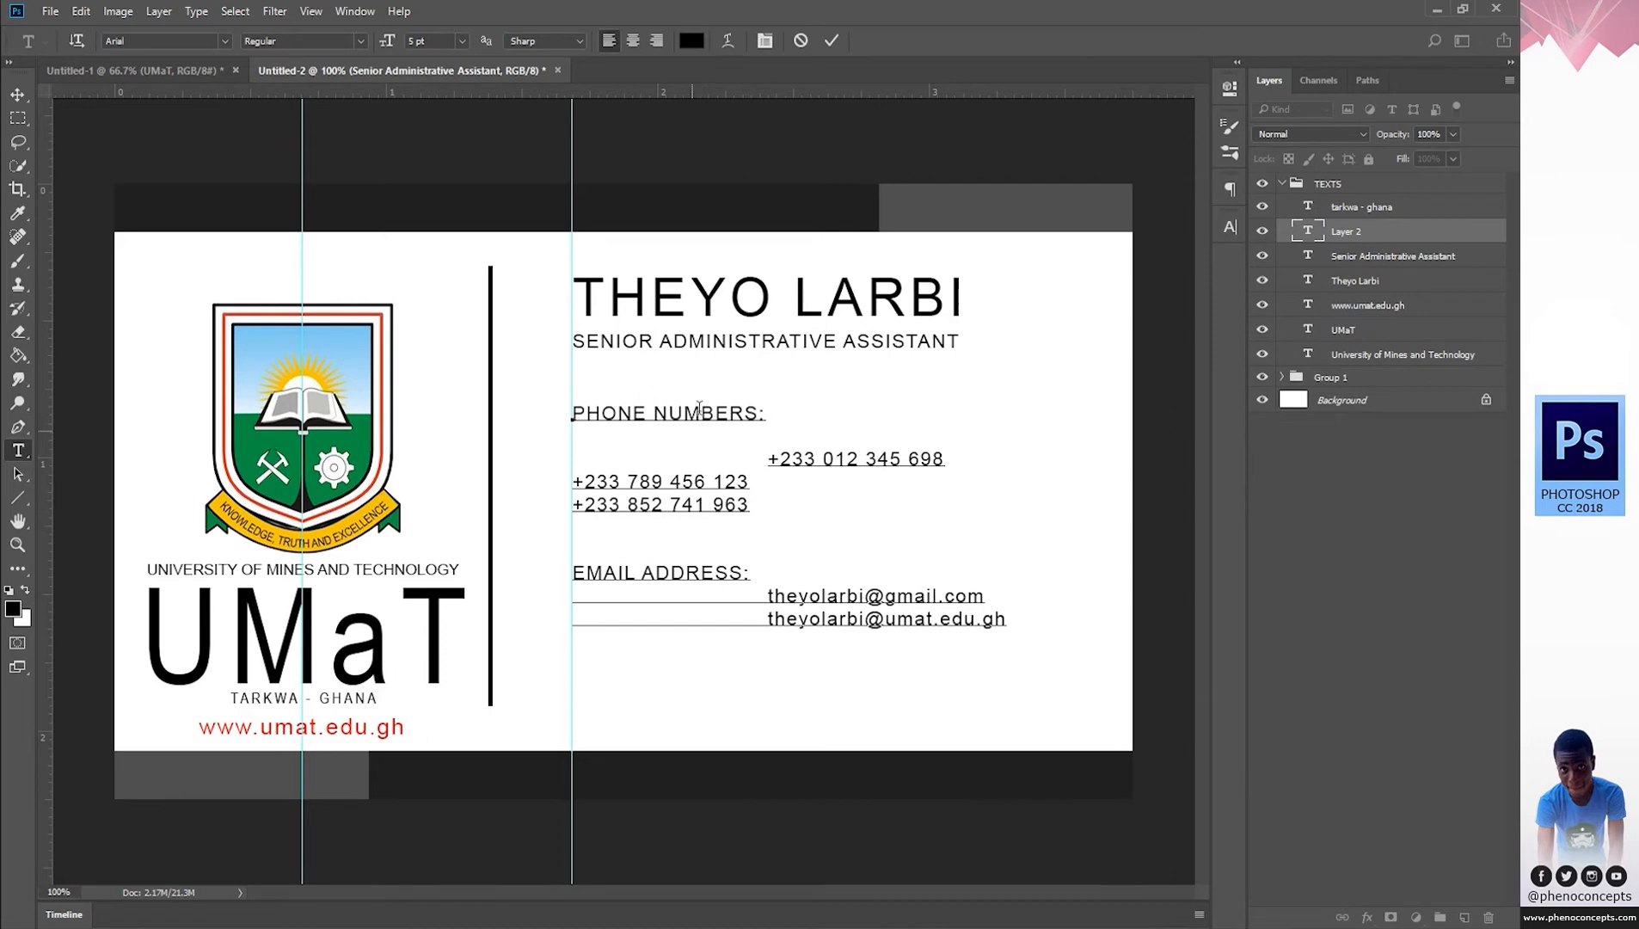
left_click(572, 481)
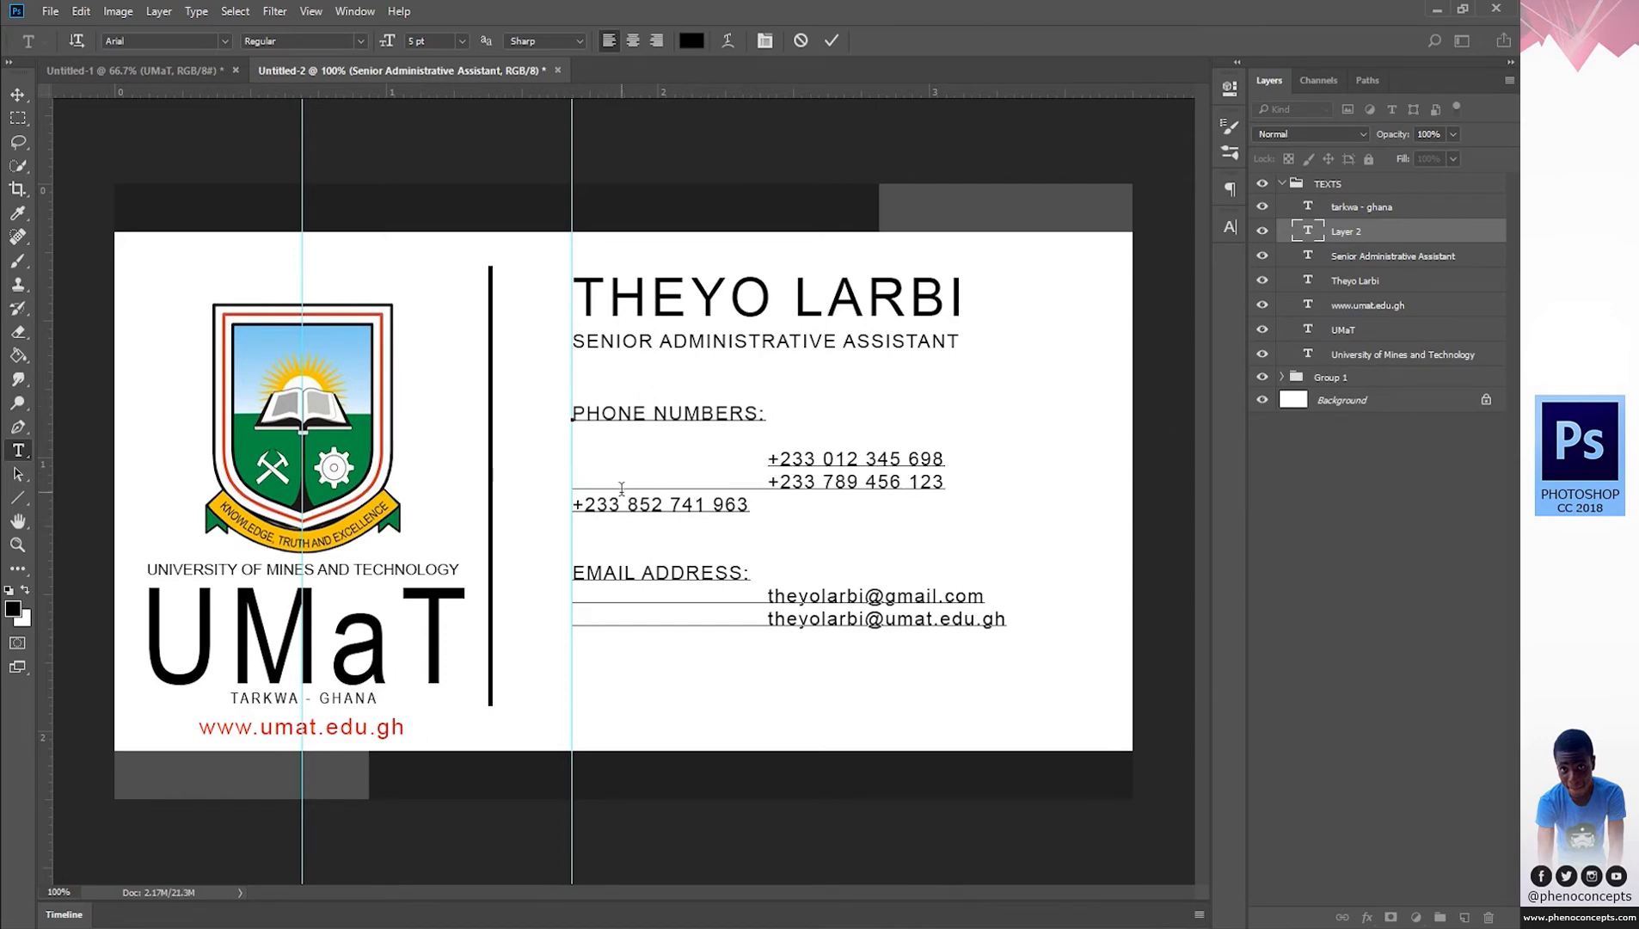
left_click(573, 505)
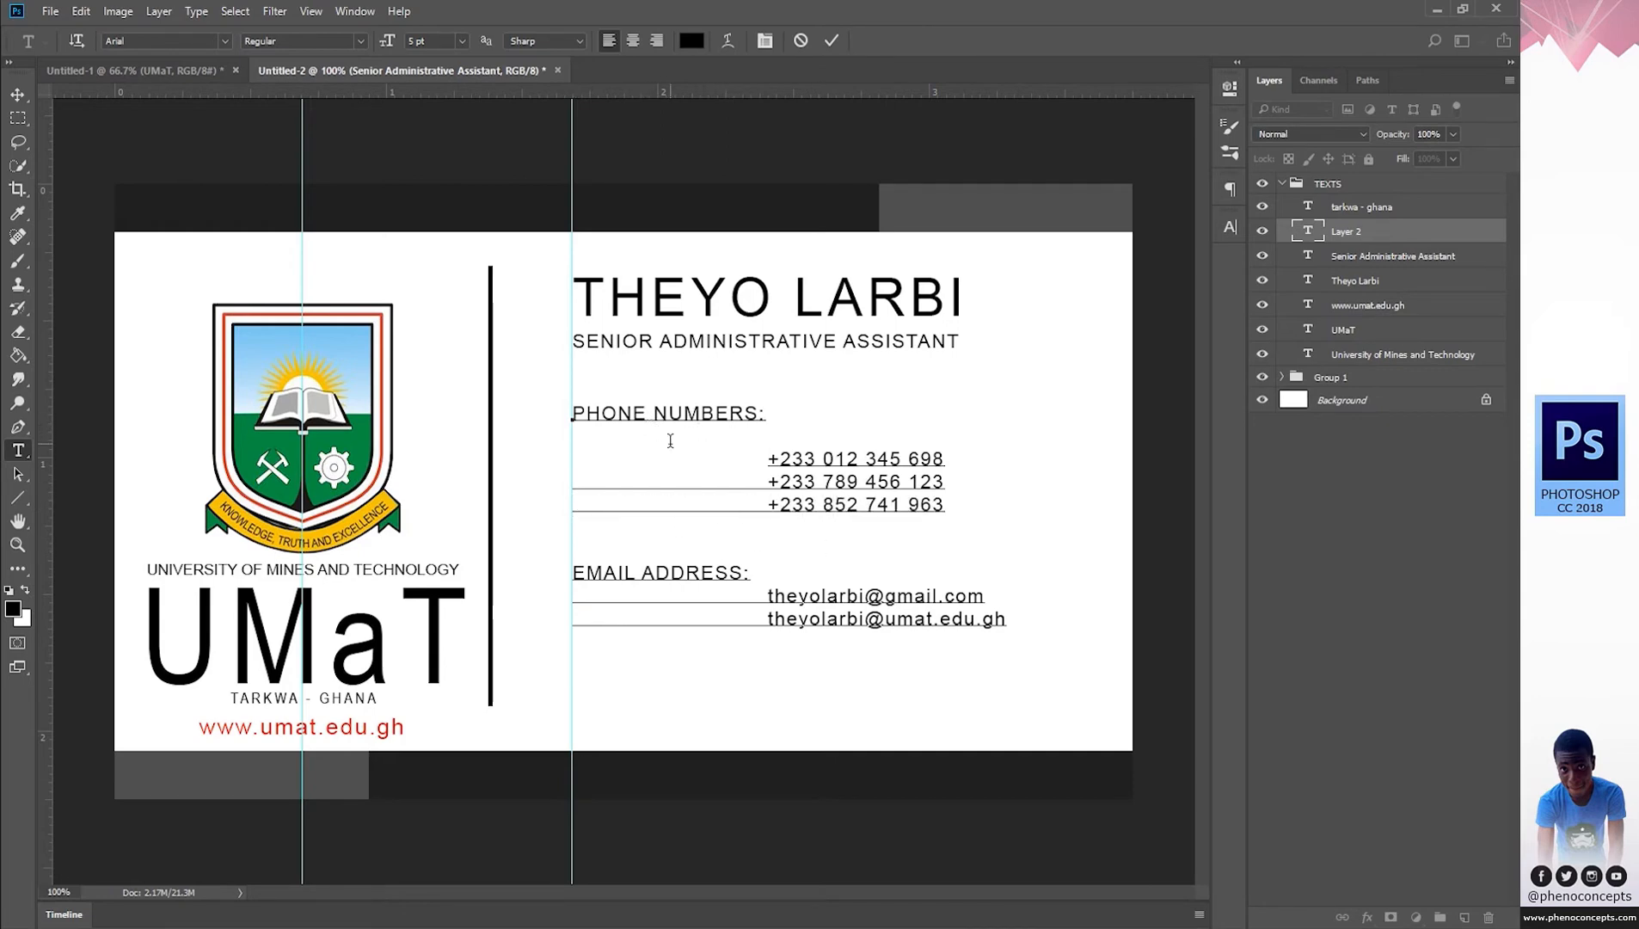
Delete the empty line under PHONE NUMBERS: and push the contact block down two lines.
key("BackSpace")
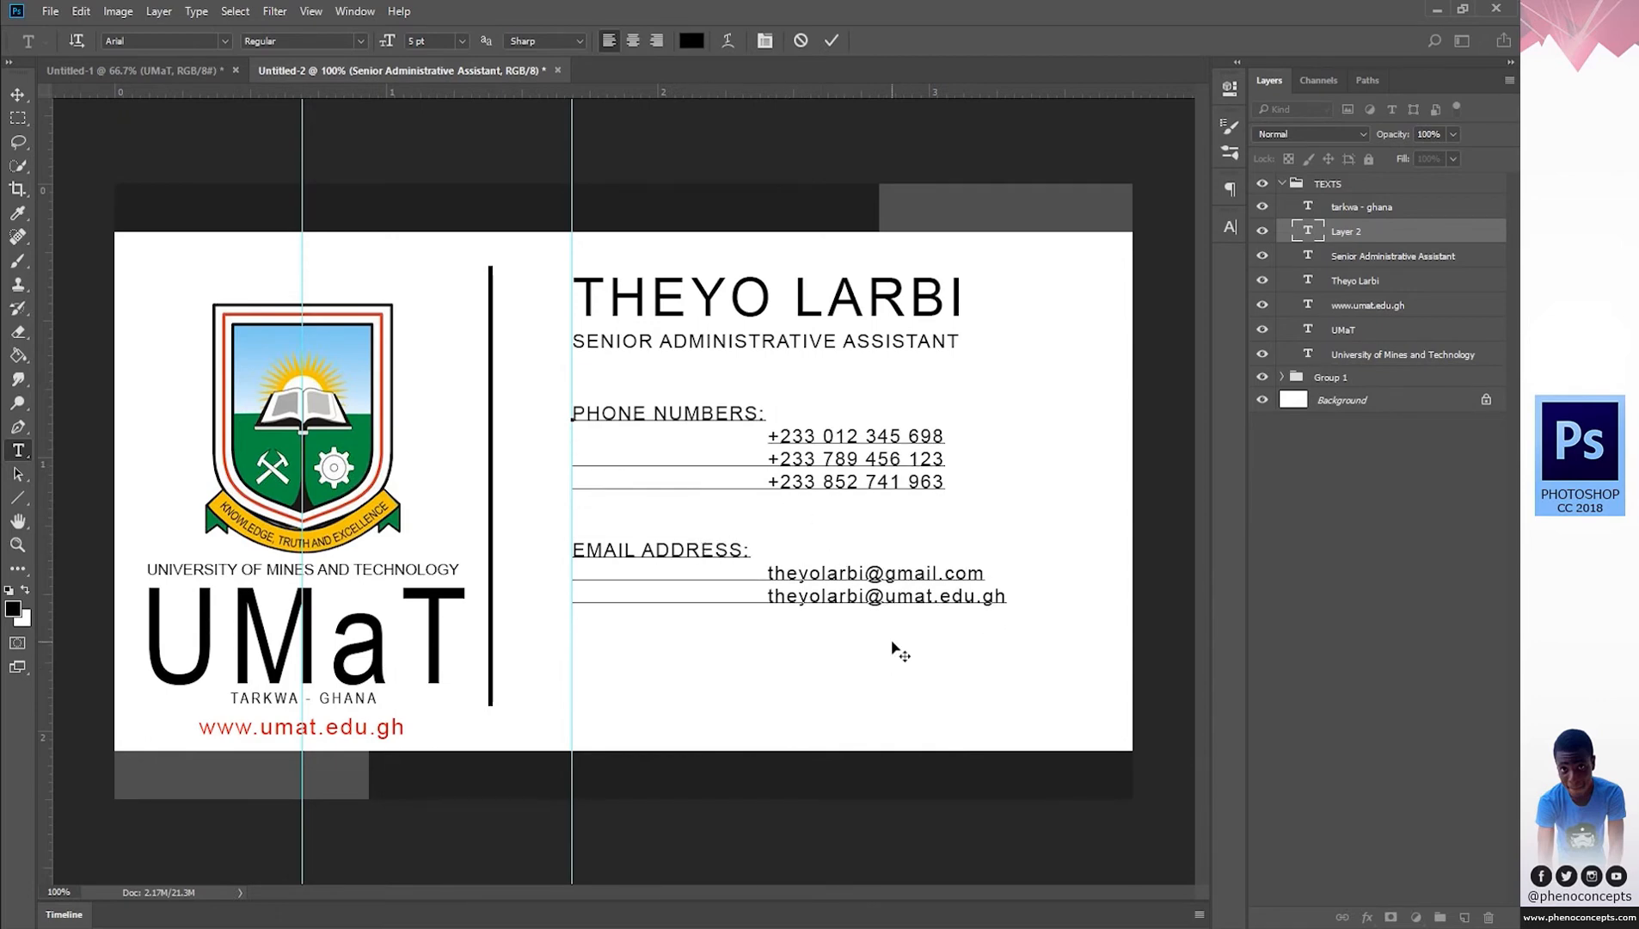
key("Return")
key("Return")
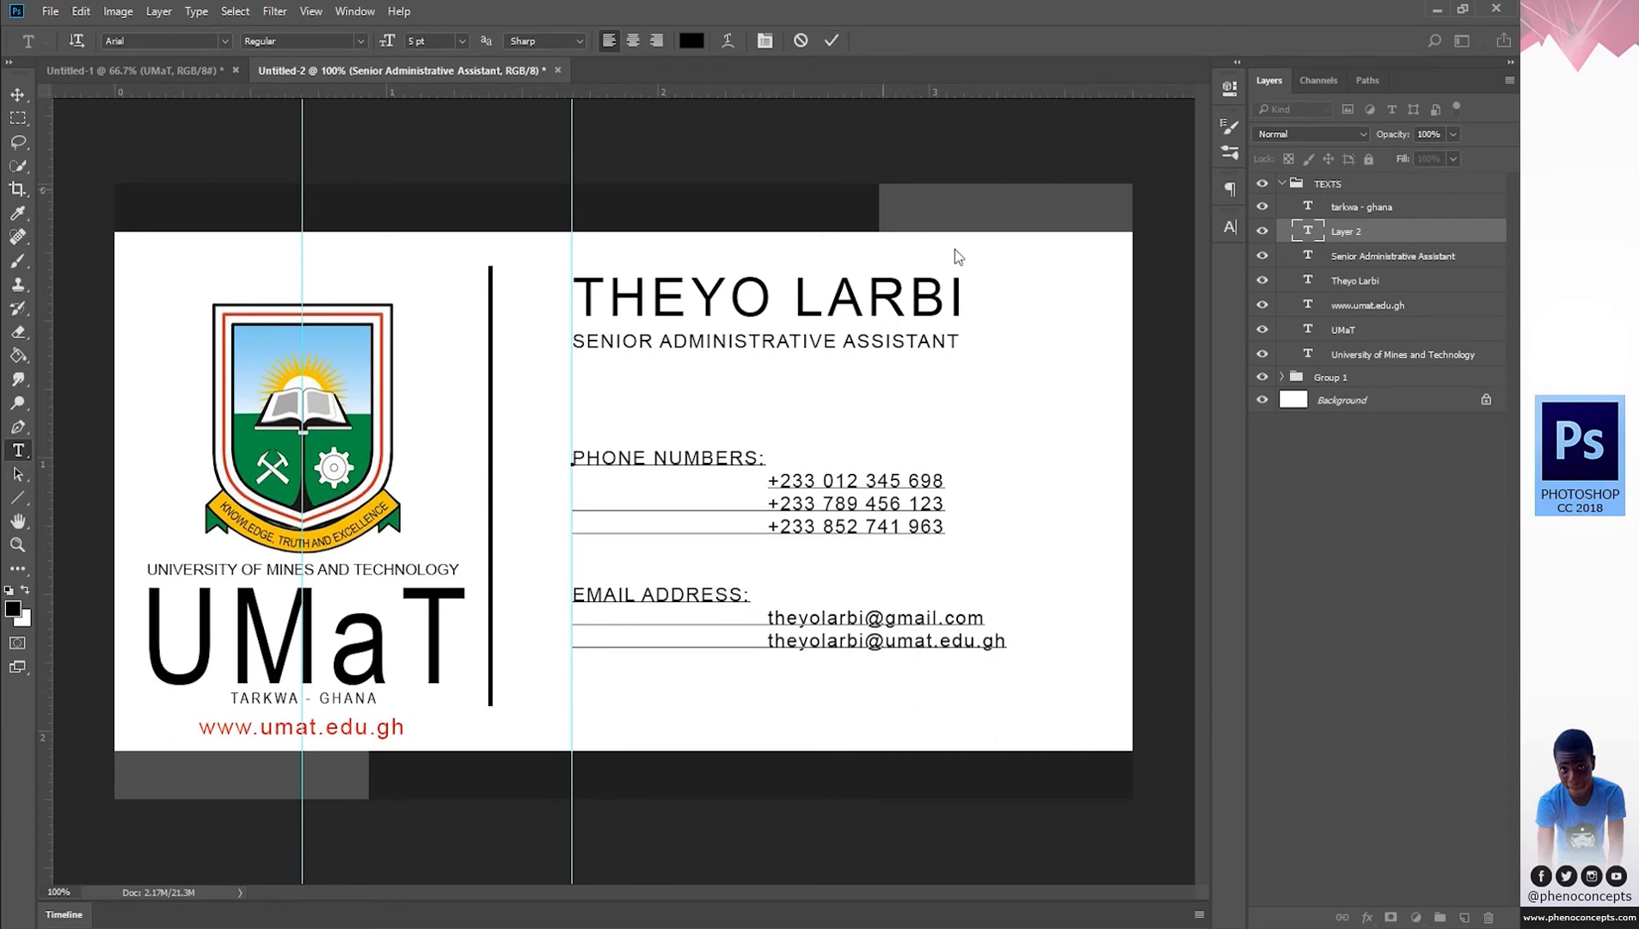
left_click(828, 41)
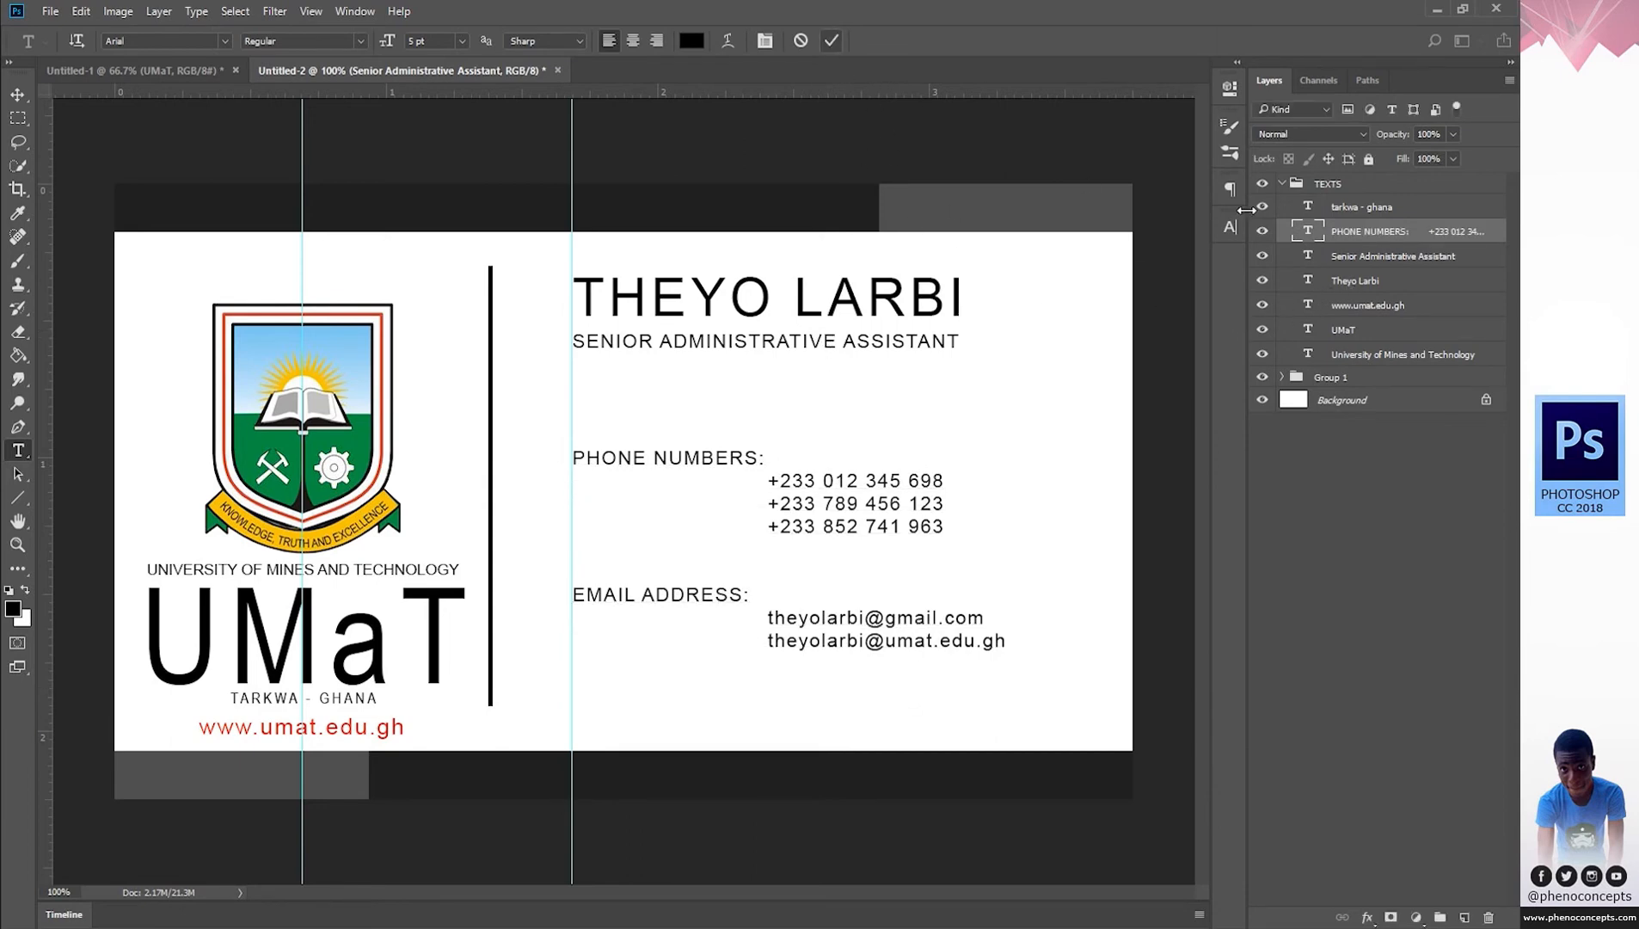
Move the name and job title layers down, nudging the job title slightly lower.
left_click(1354, 280)
key("v")
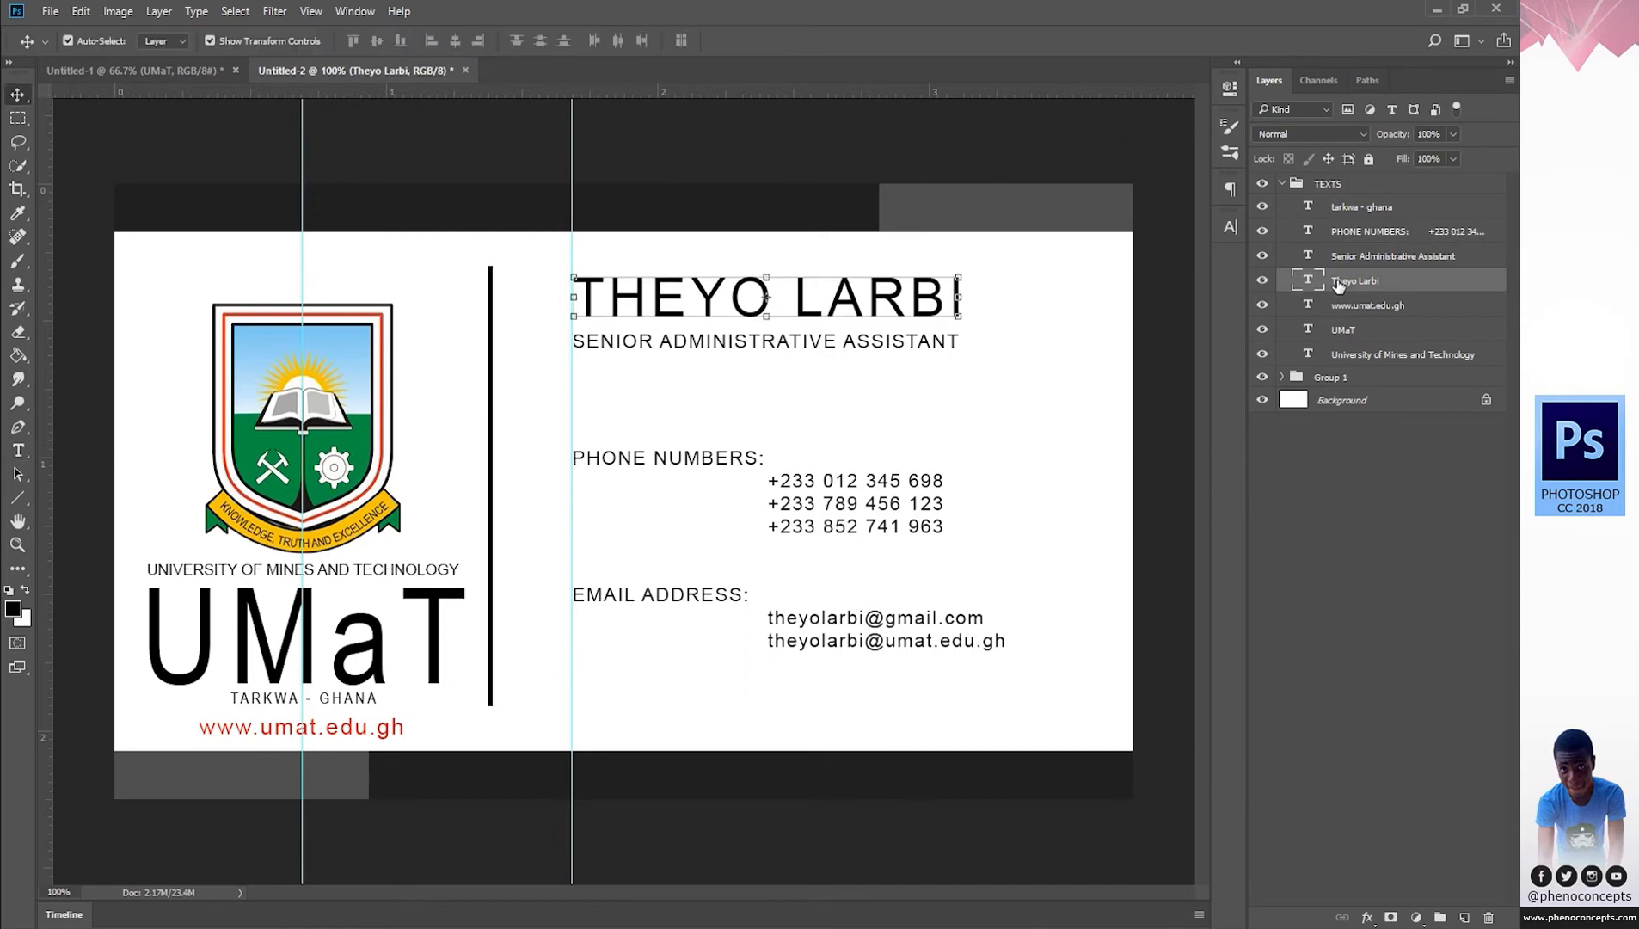
left_click(1376, 257, "ctrl")
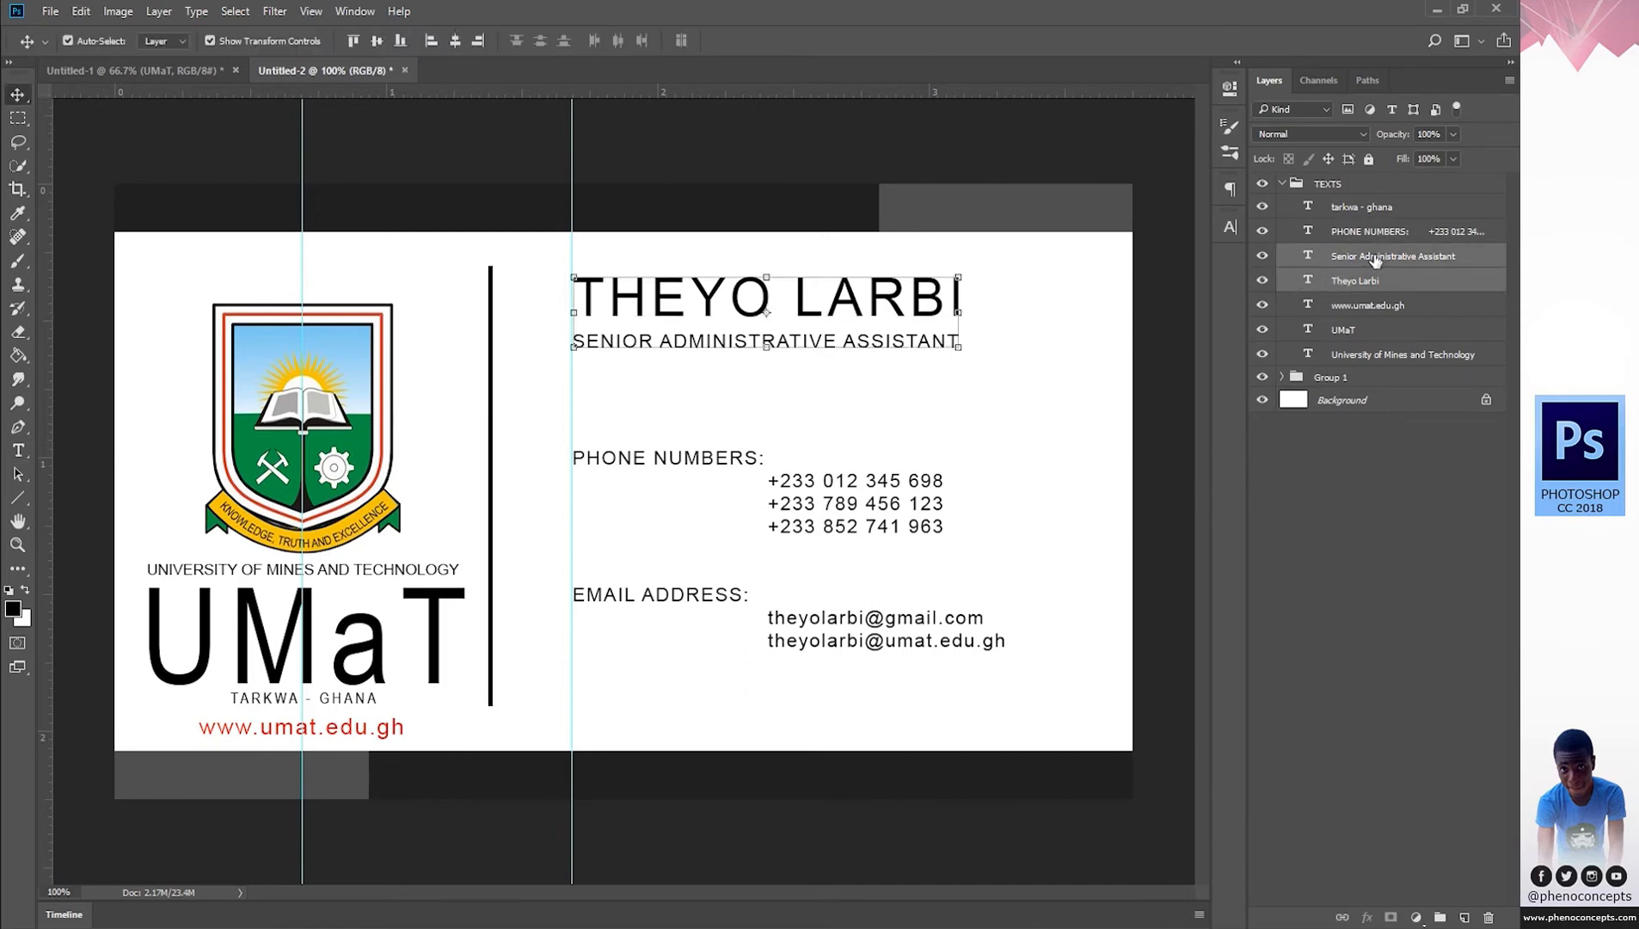
key("shift+Down")
key("shift+Down")
key("shift+Down")
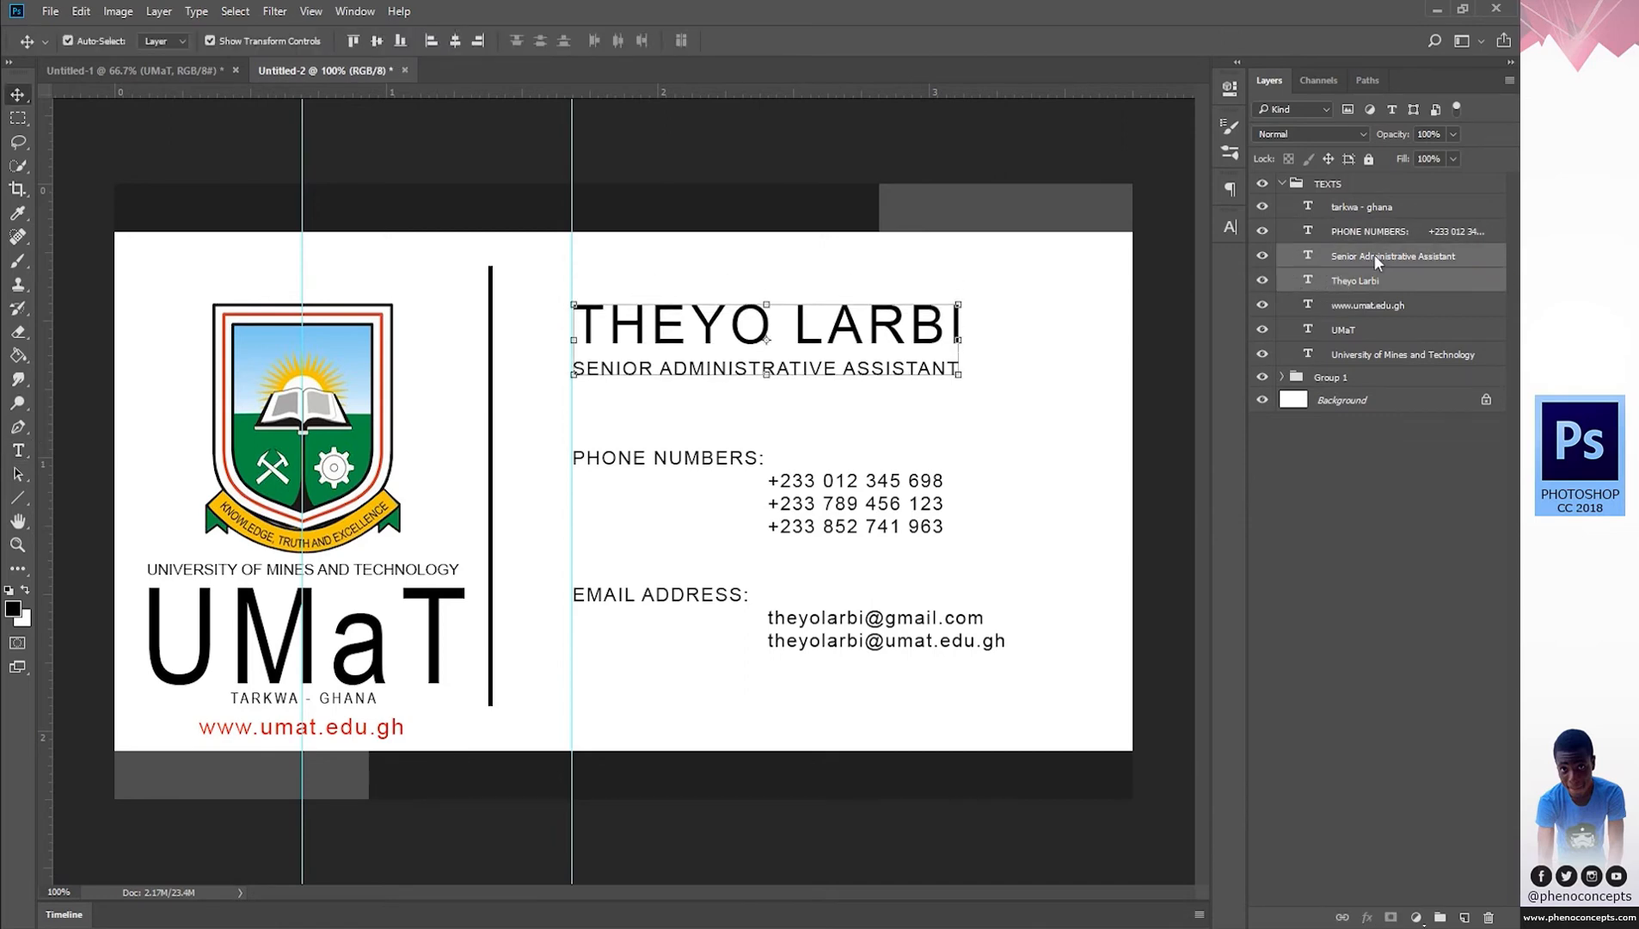
key("t")
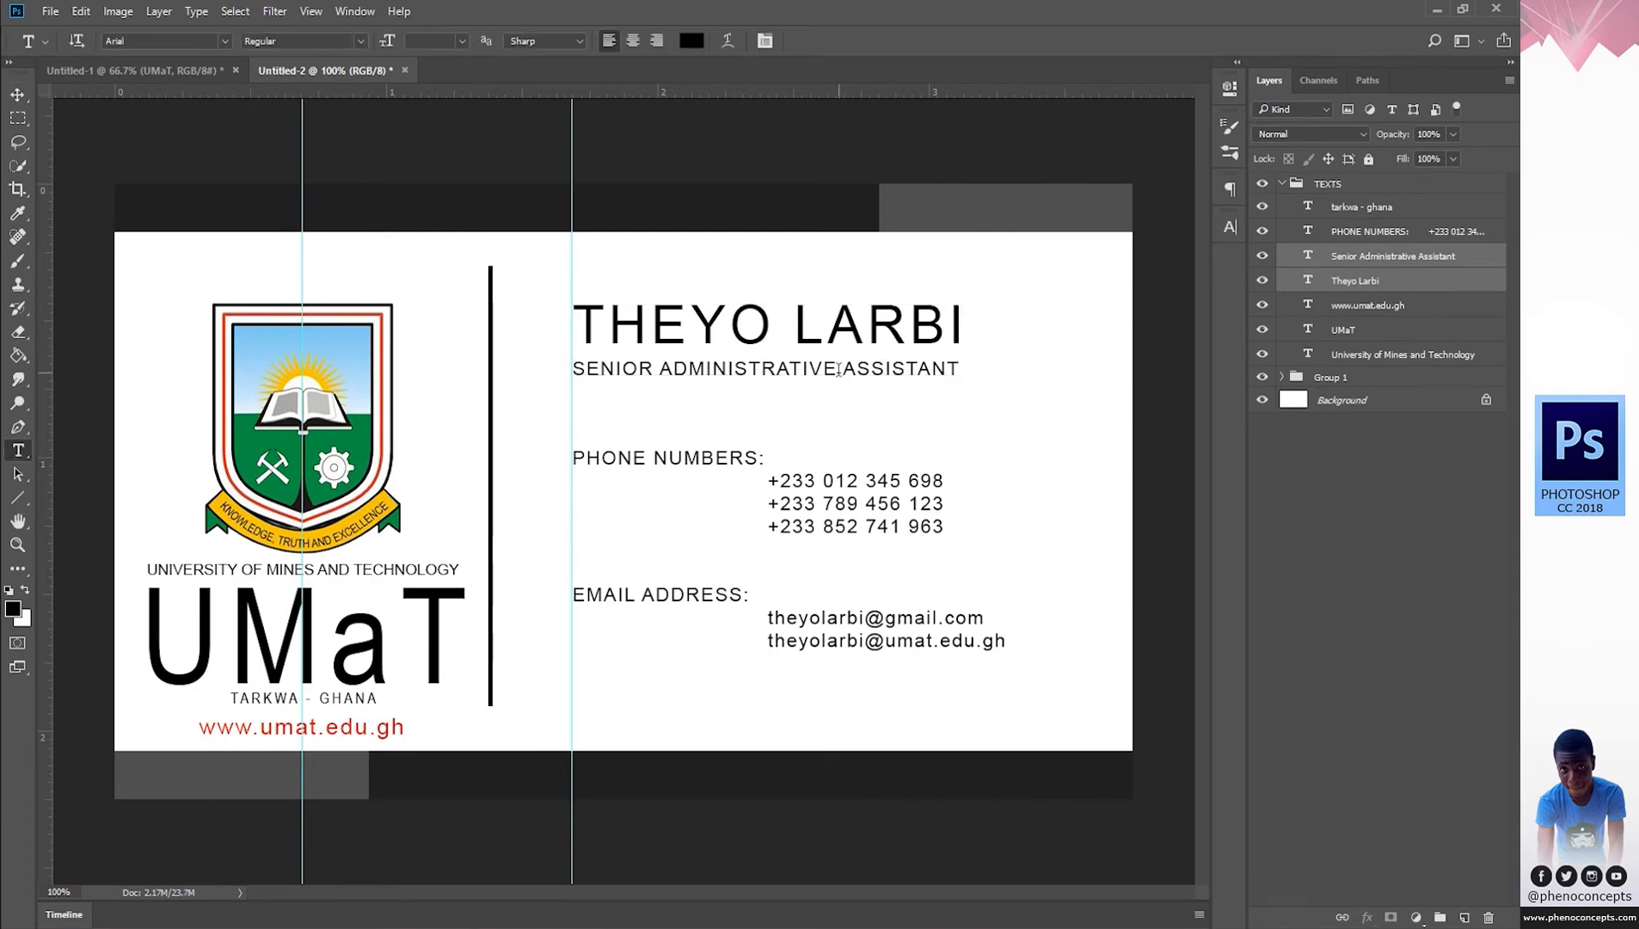
left_click(838, 370)
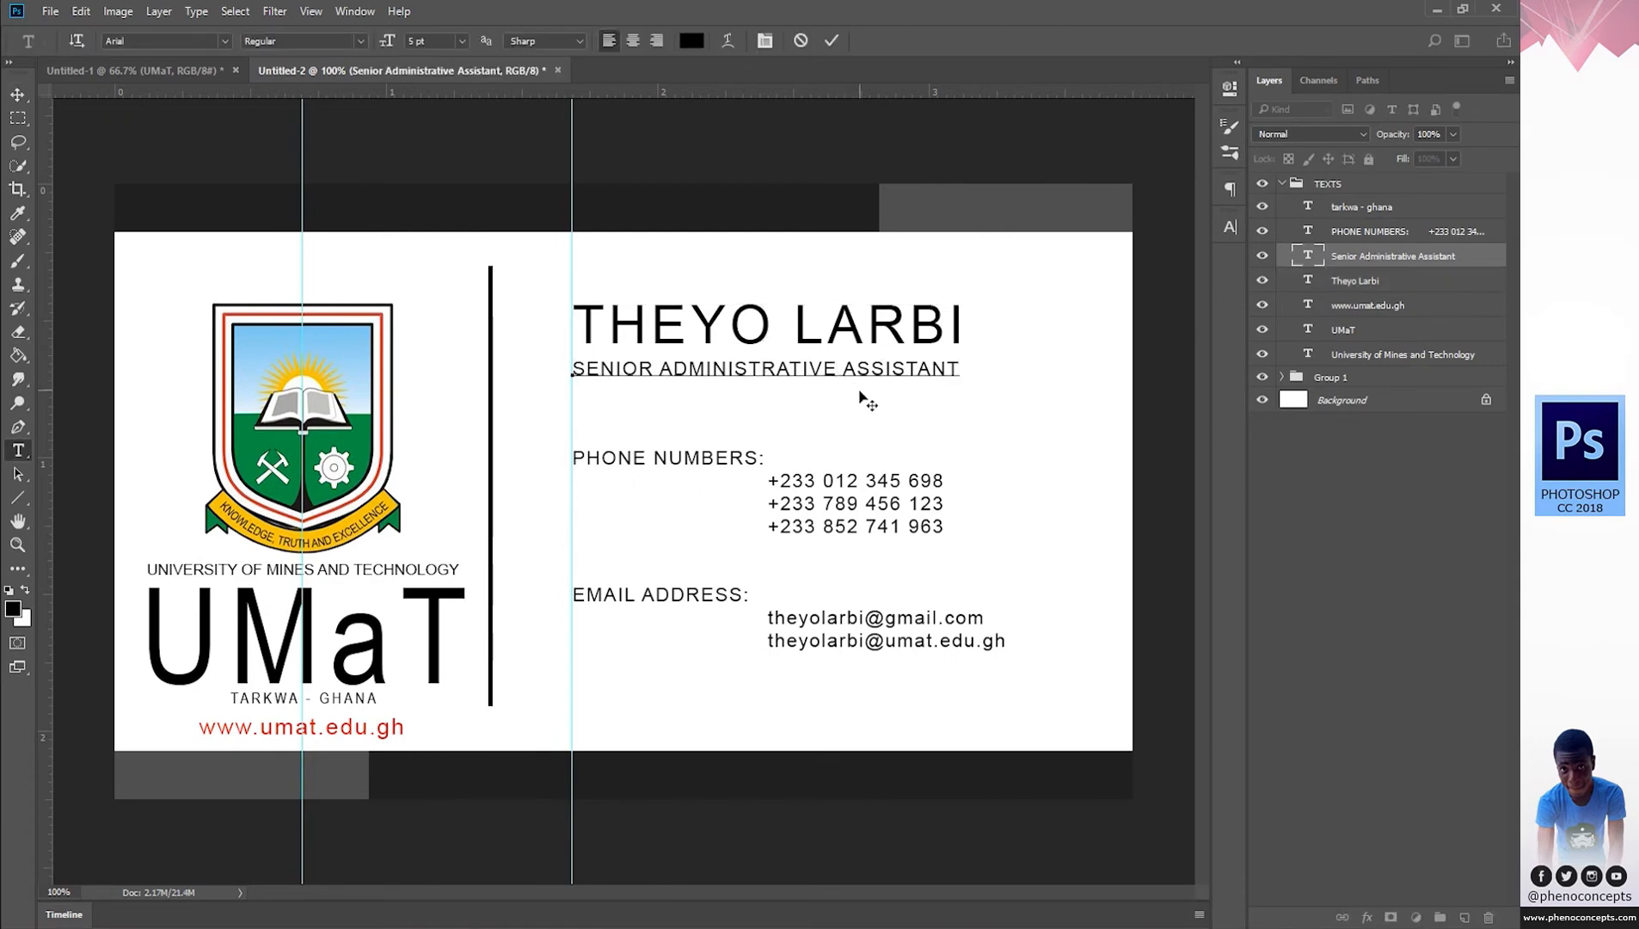
left_click_drag(860, 393, 861, 398)
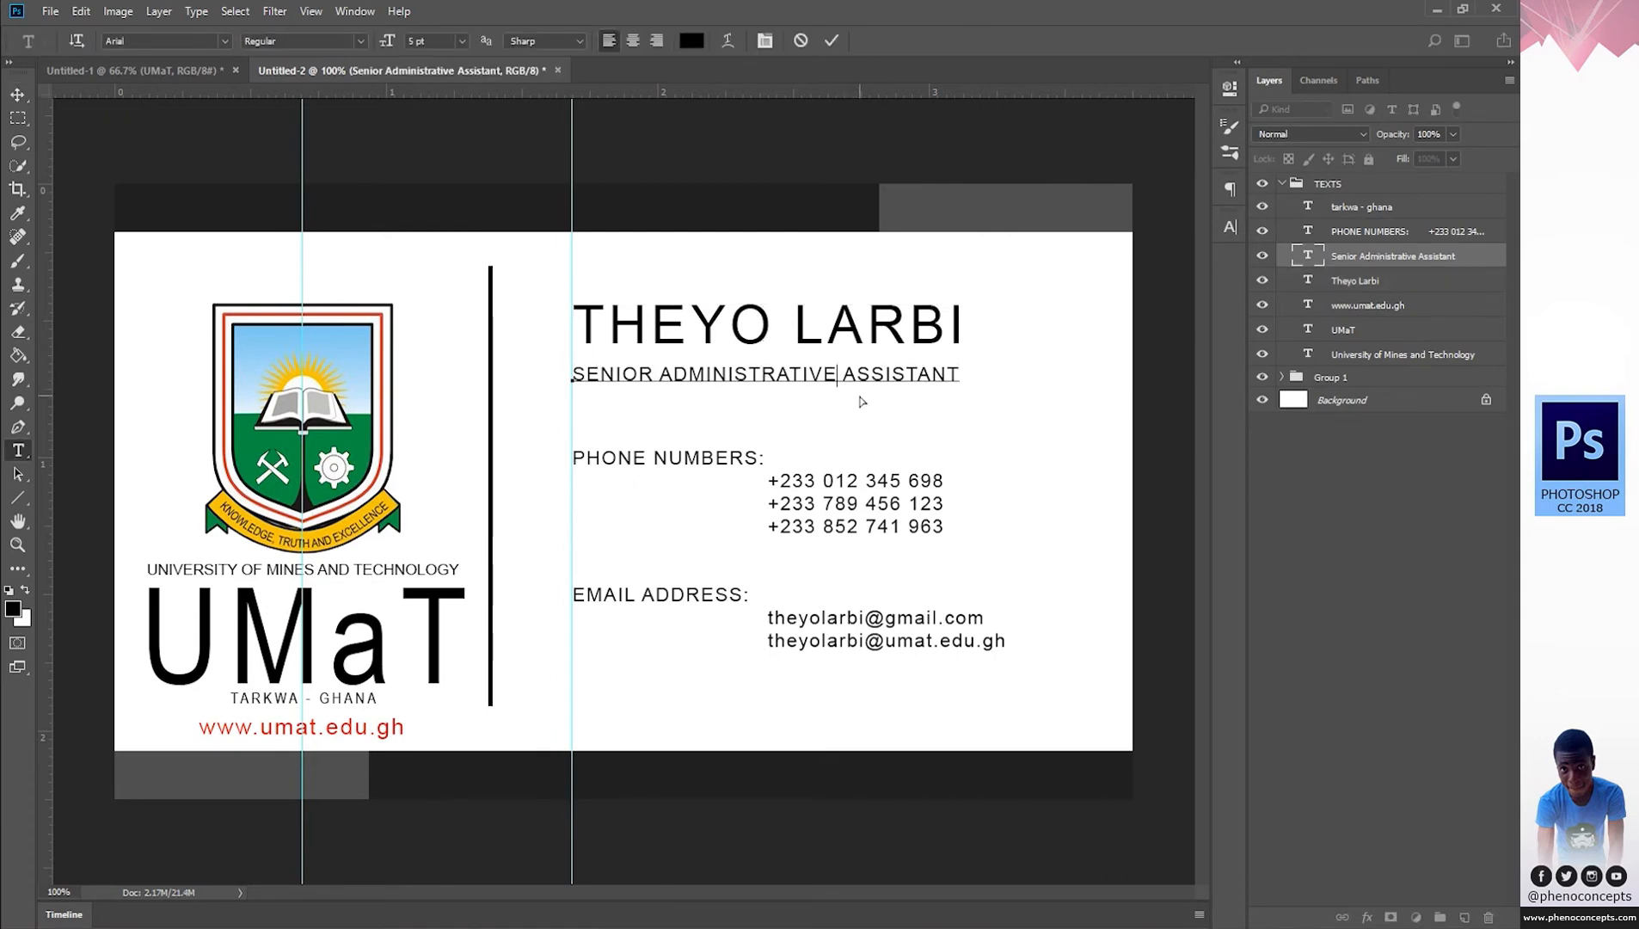
left_click(832, 41)
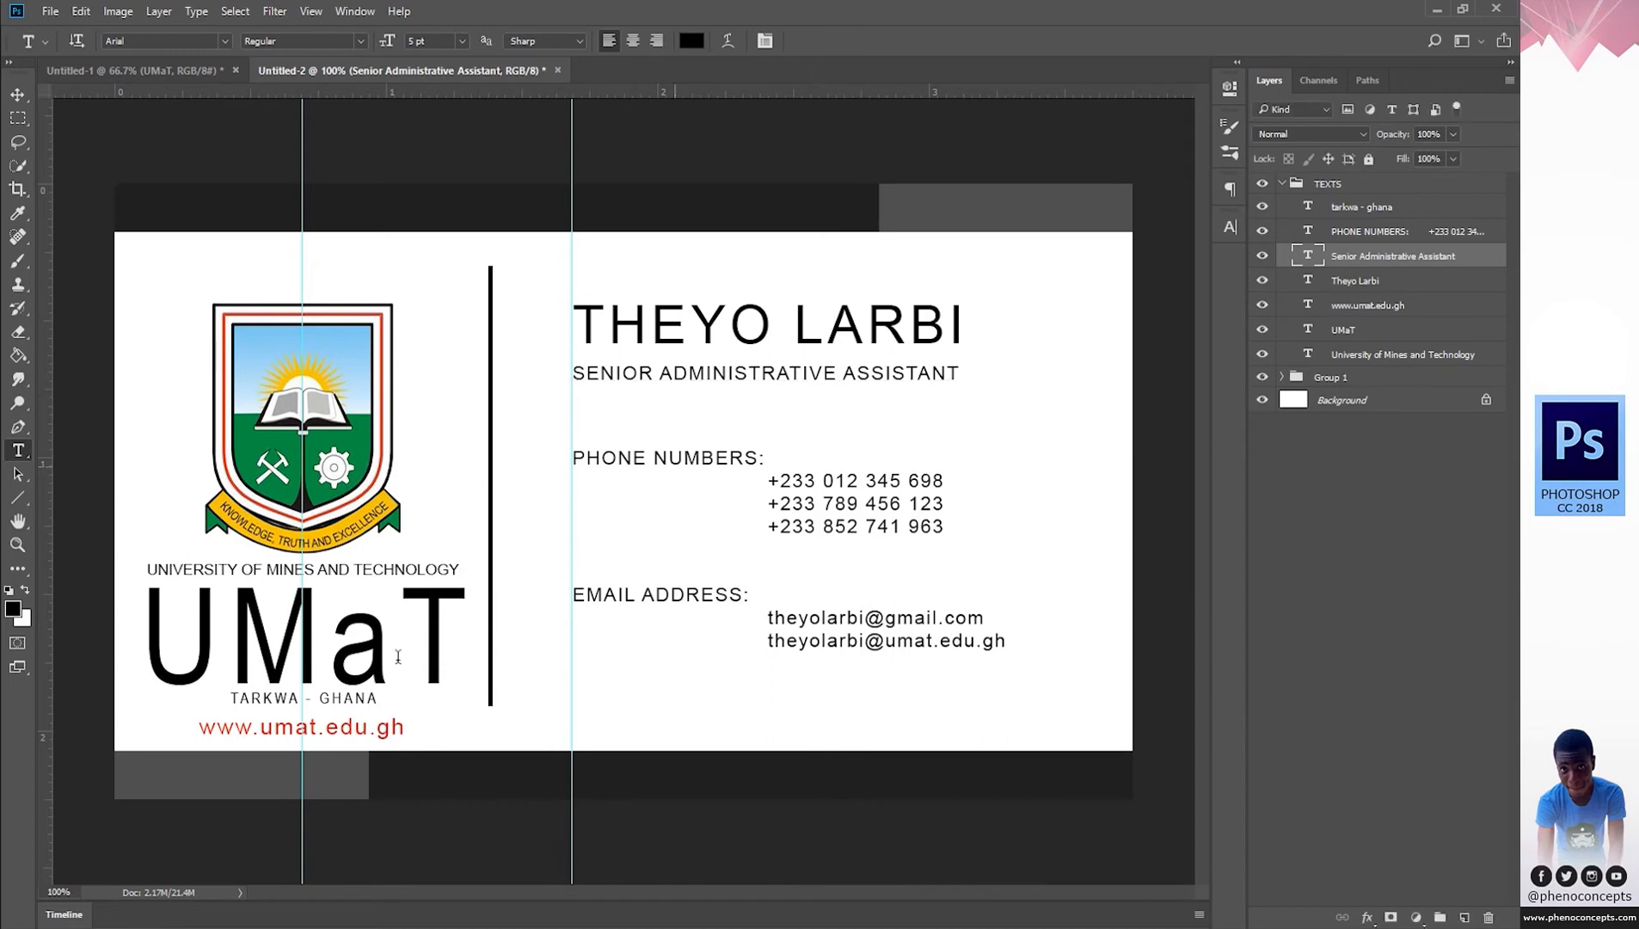
Draw a 2 px horizontal line under the job title.
left_click(18, 497)
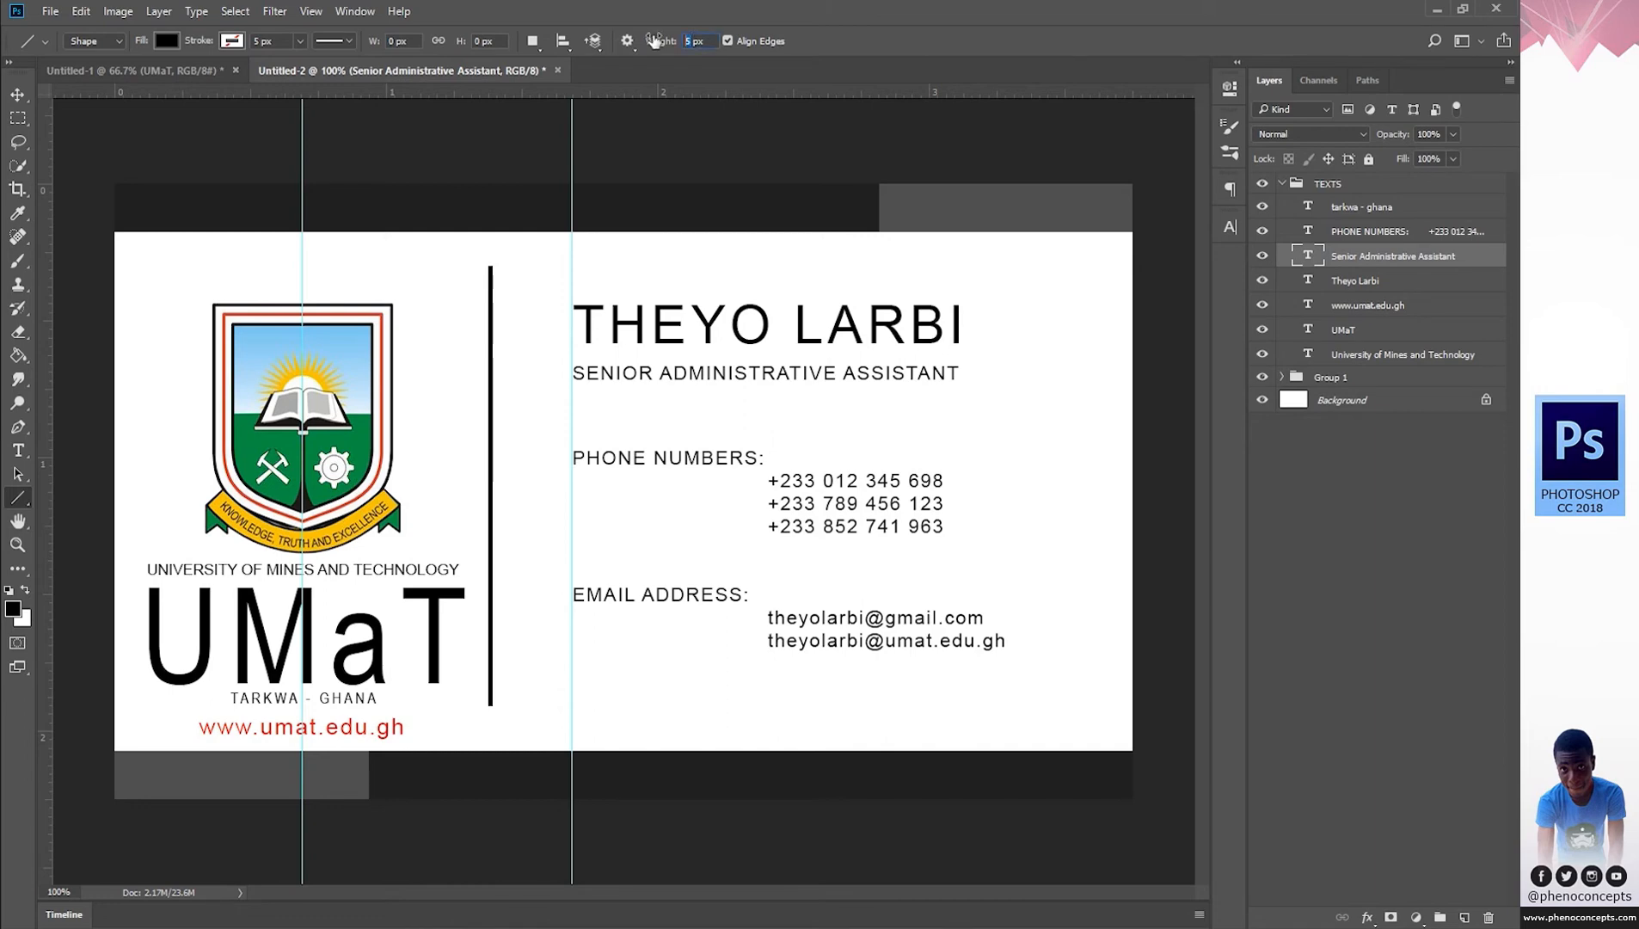
type("2")
left_click_drag(572, 401, 1011, 401)
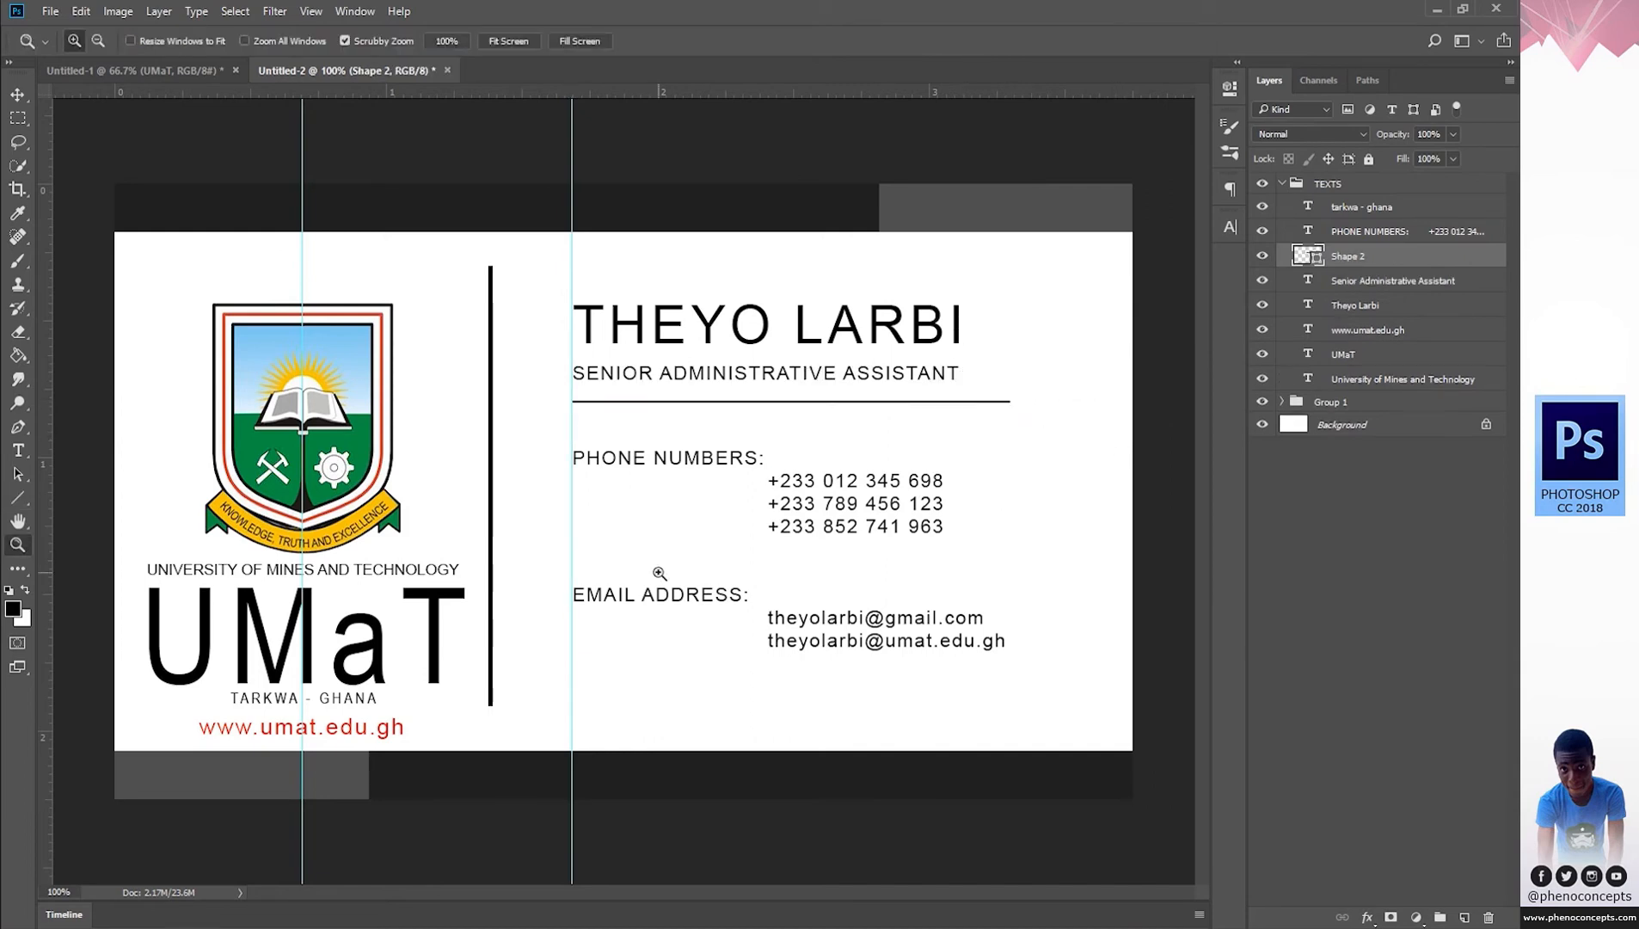
Zoom in to check the contact details, then glance at the UMaT crest document.
key("z")
double_click(619, 565)
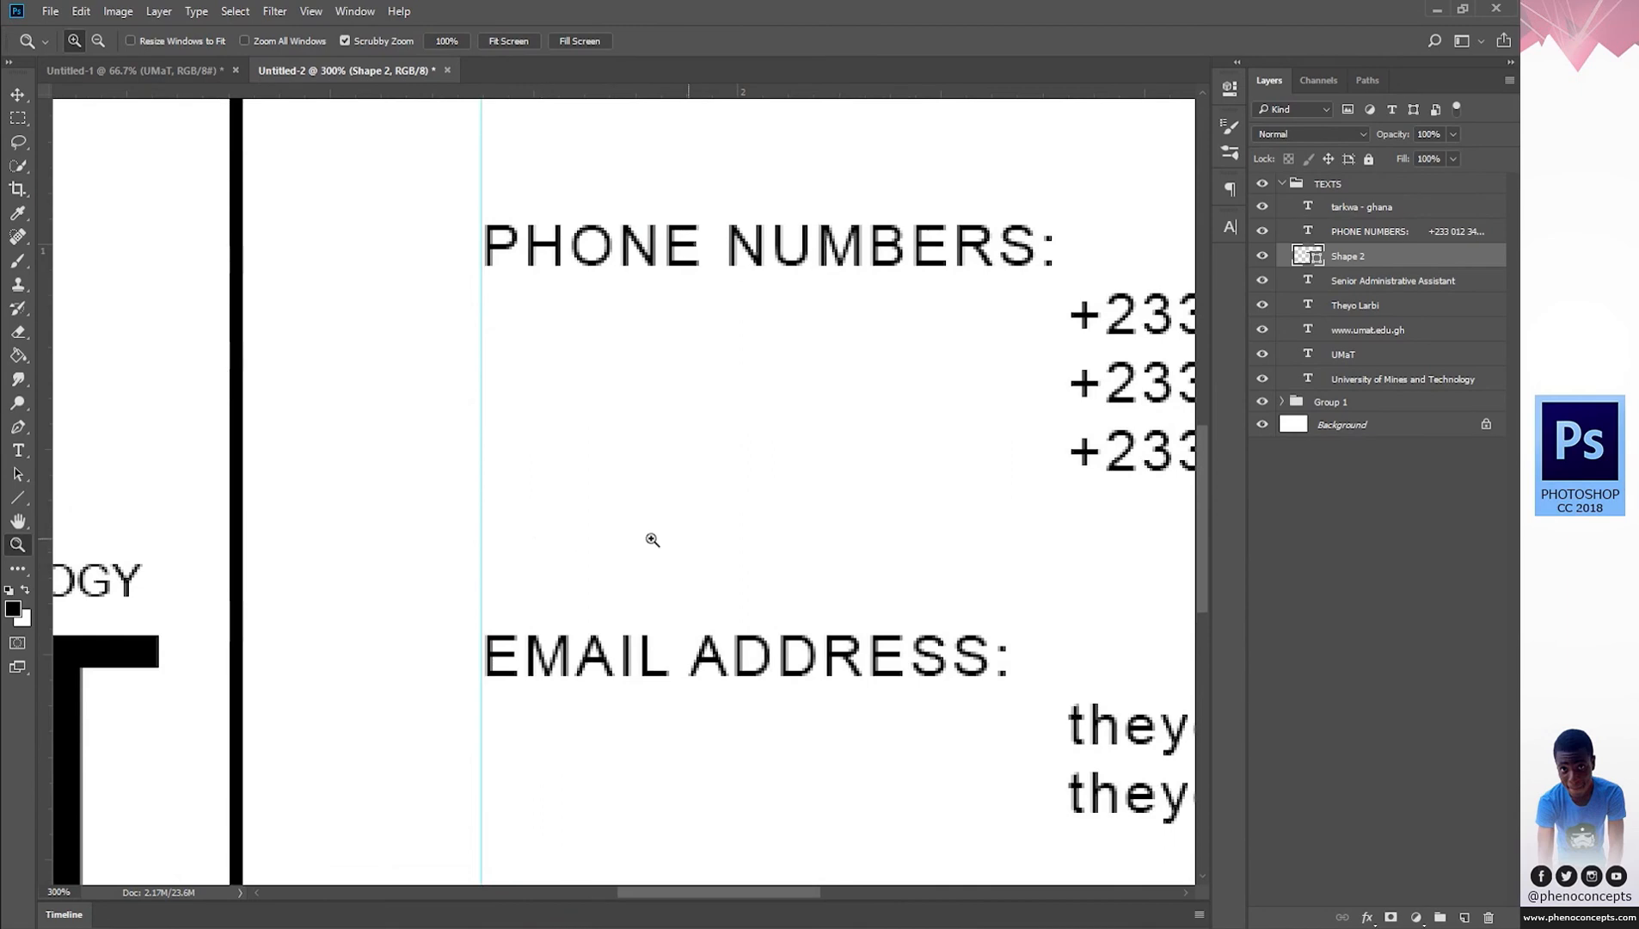
left_click_drag(688, 539, 581, 538)
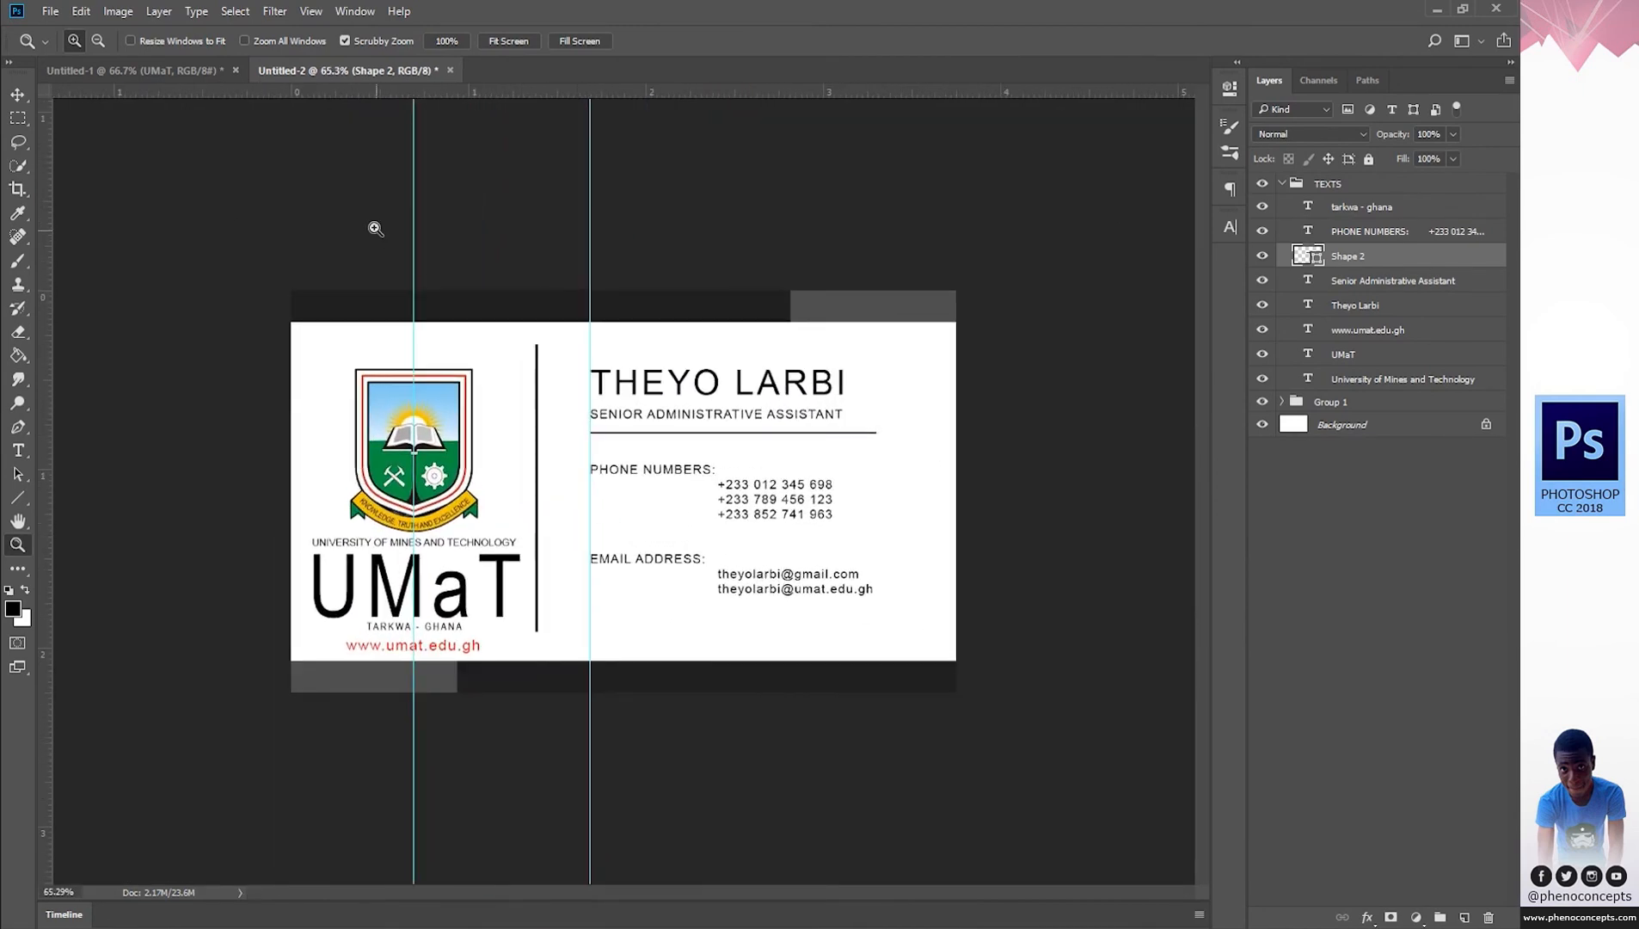
left_click(176, 66)
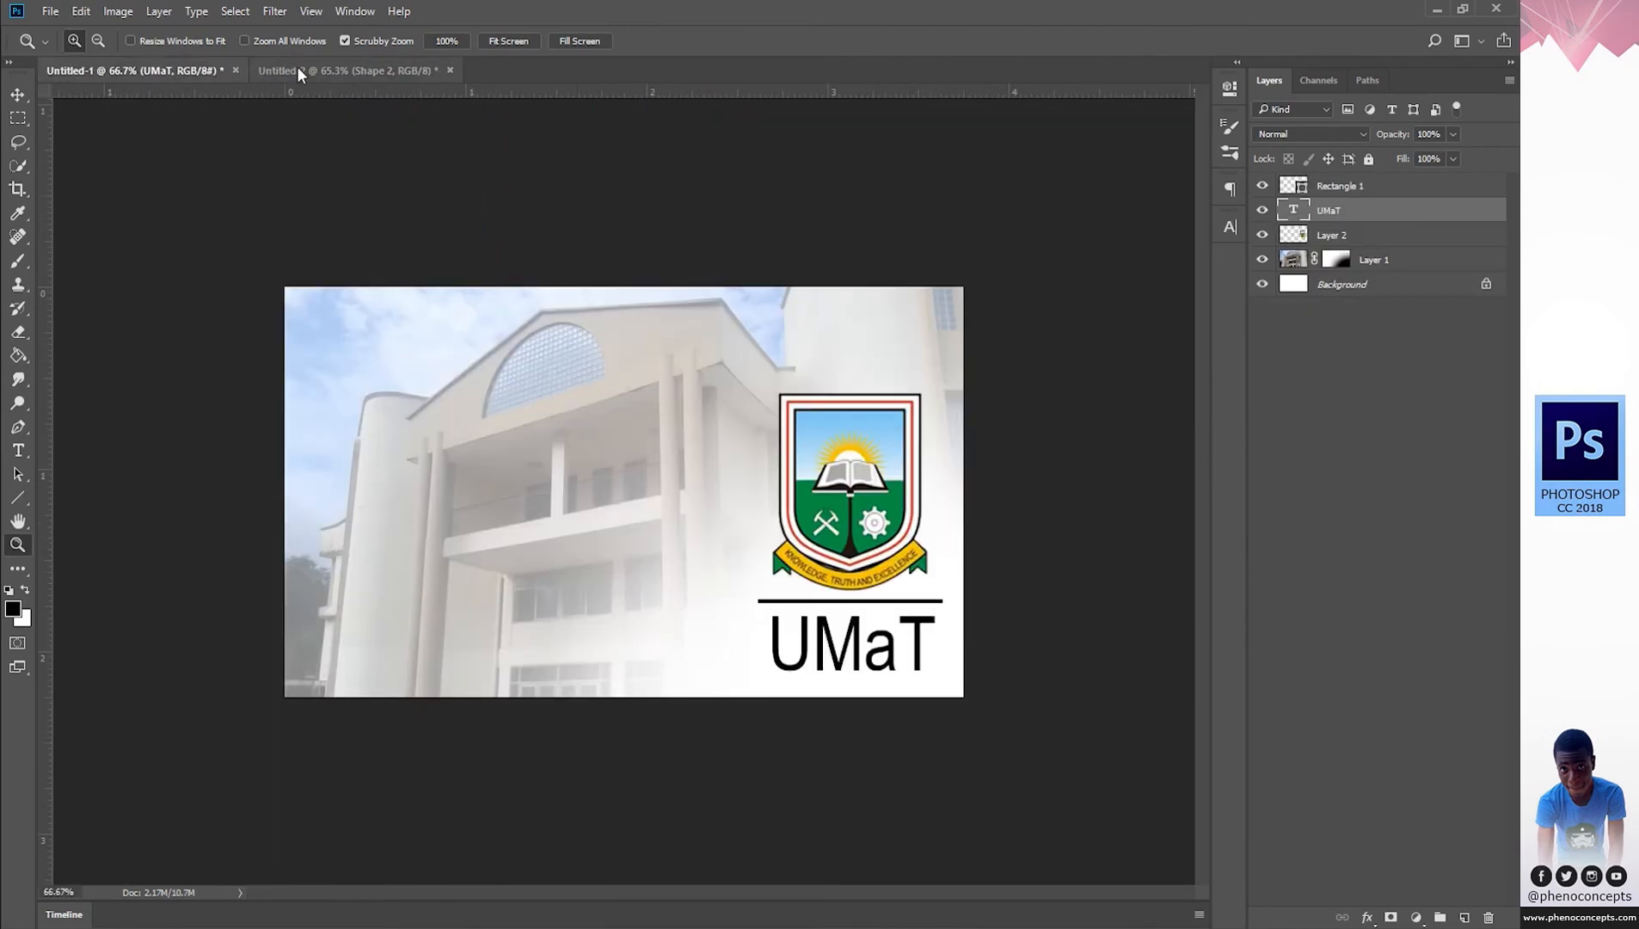
left_click(296, 66)
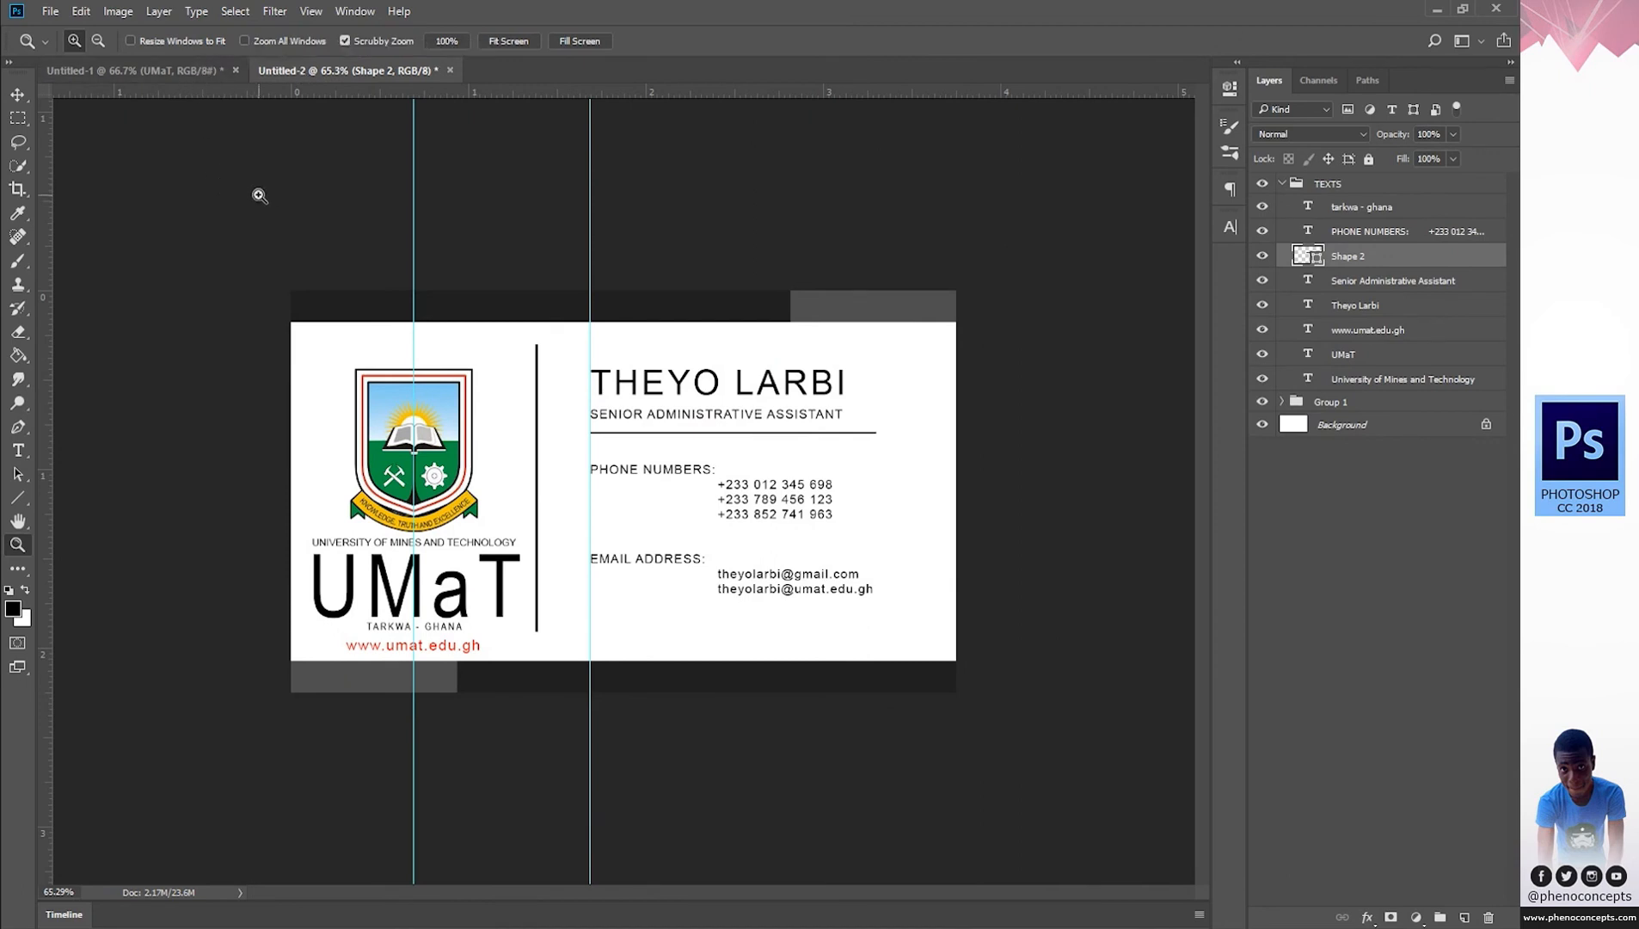
Collapse the TEXTS group, expand Group 1 and select the Shape 1 layer.
left_click(1284, 183)
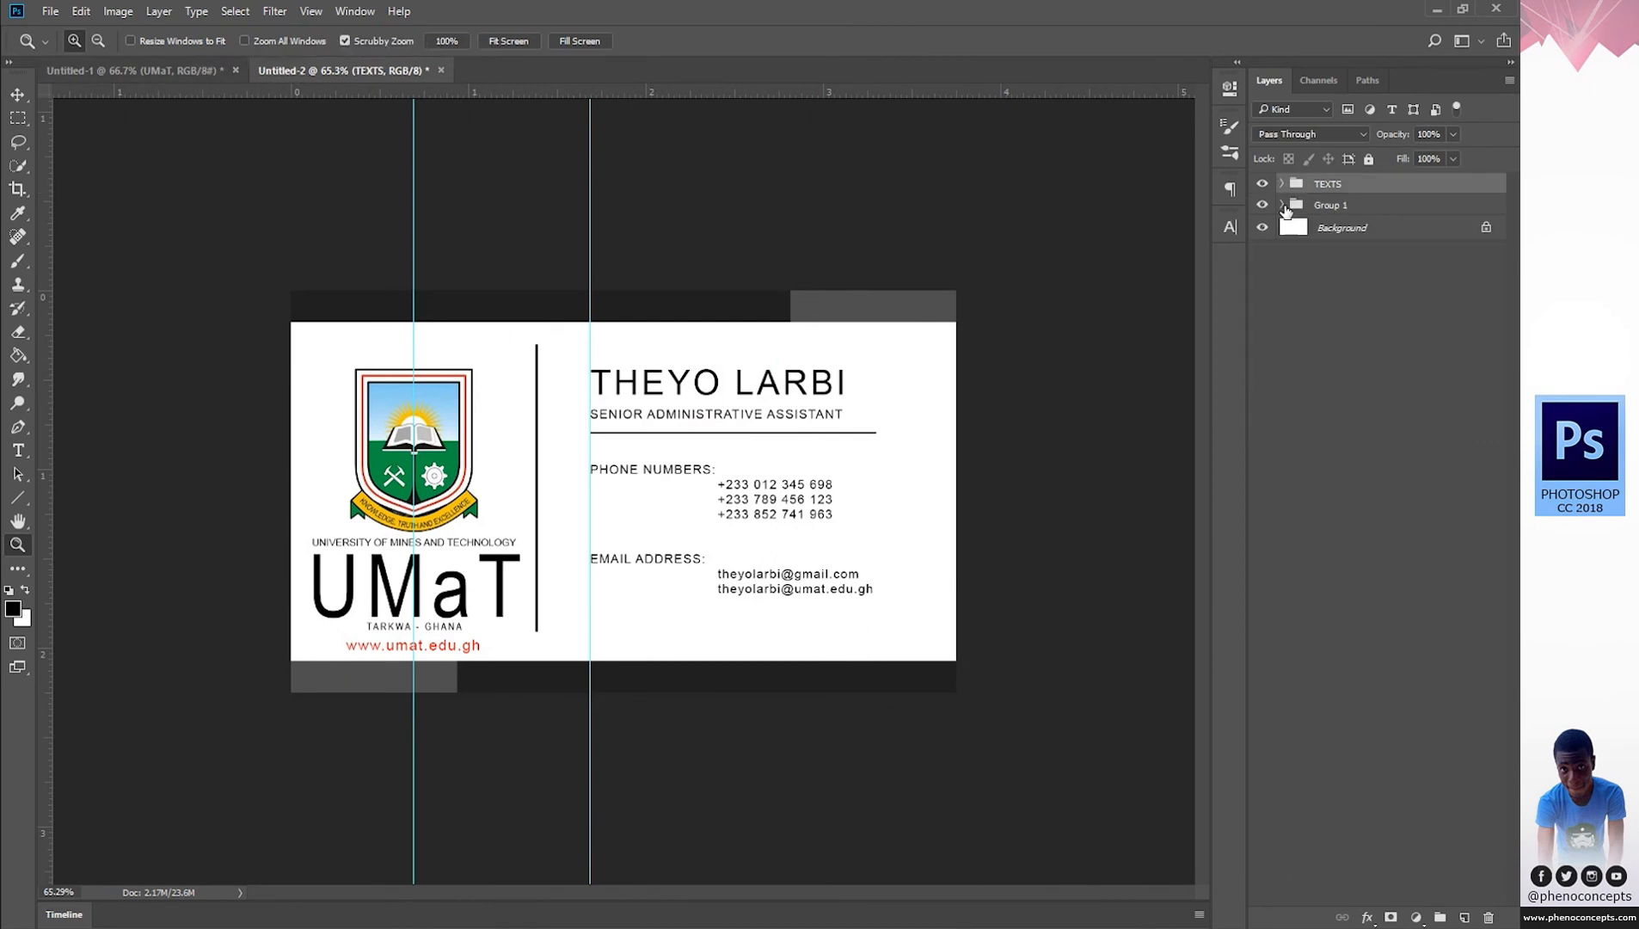
left_click(1282, 205)
left_click(1360, 238)
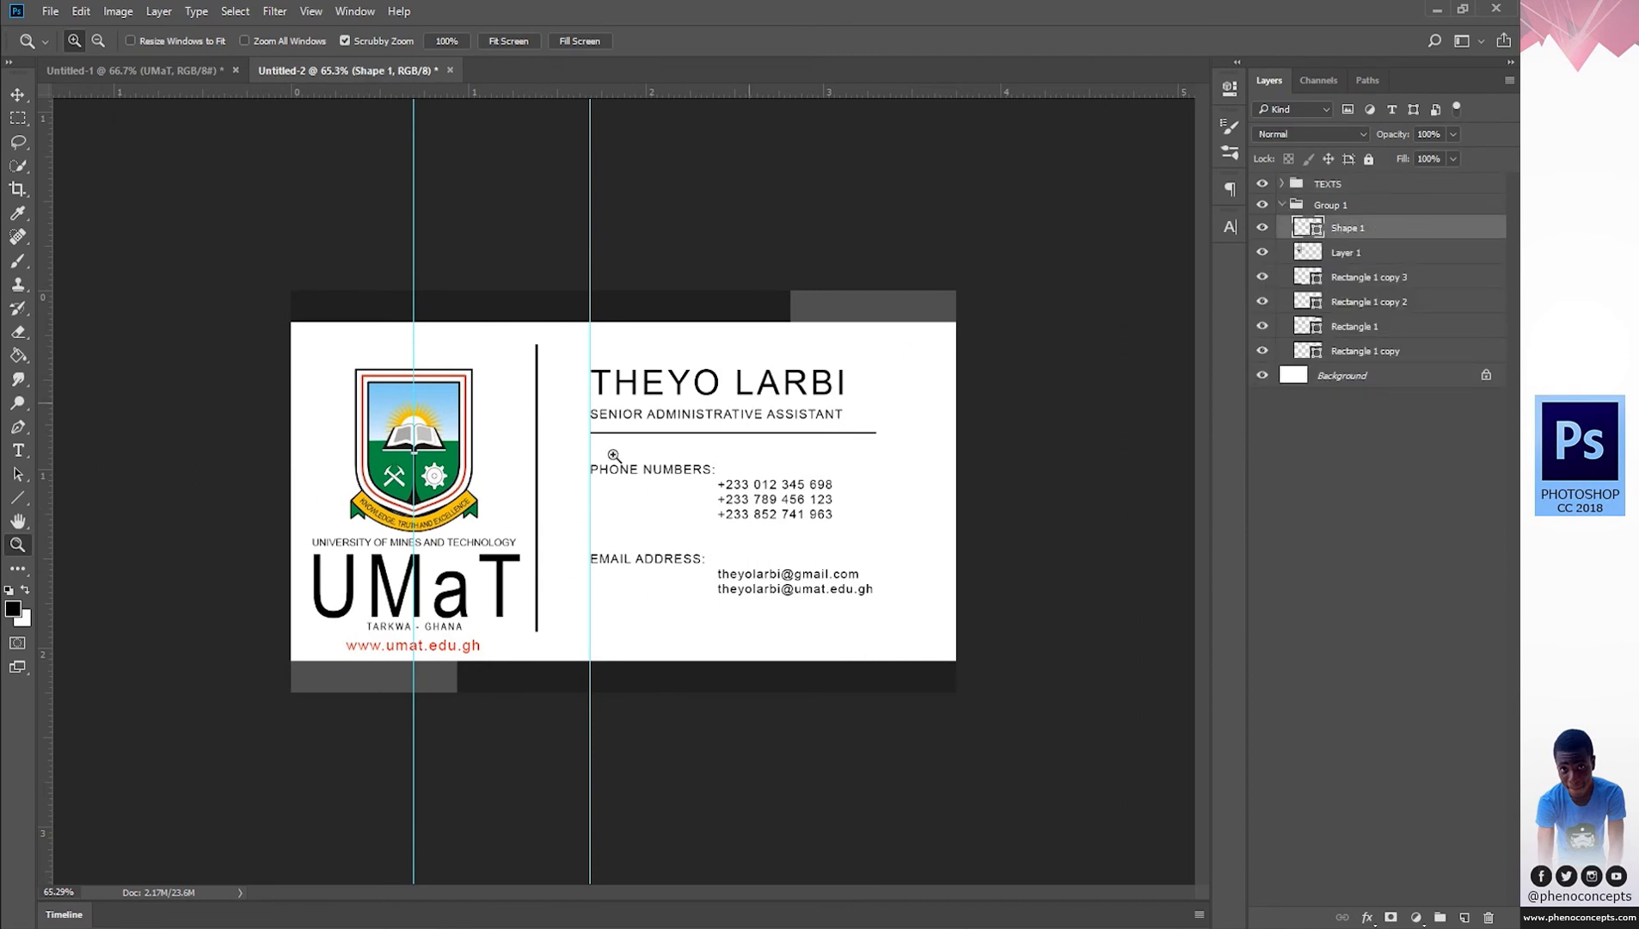
left_click(51, 11)
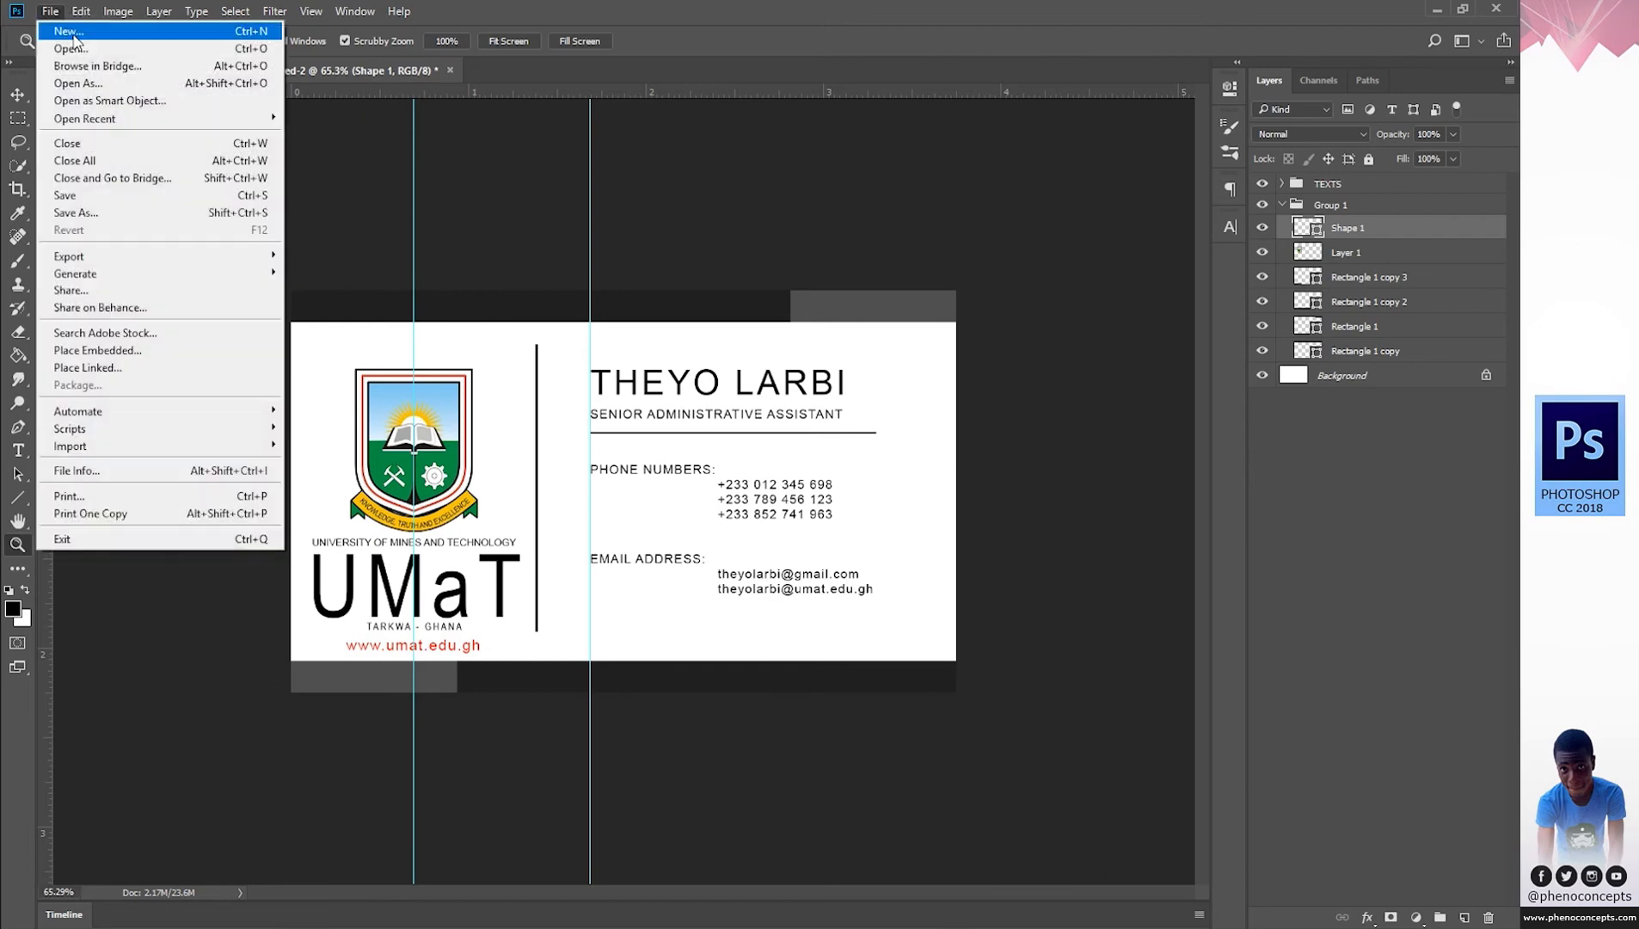
Open the 20151009_163342 building photo, copy it and close it without saving.
left_click(68, 47)
double_click(215, 270)
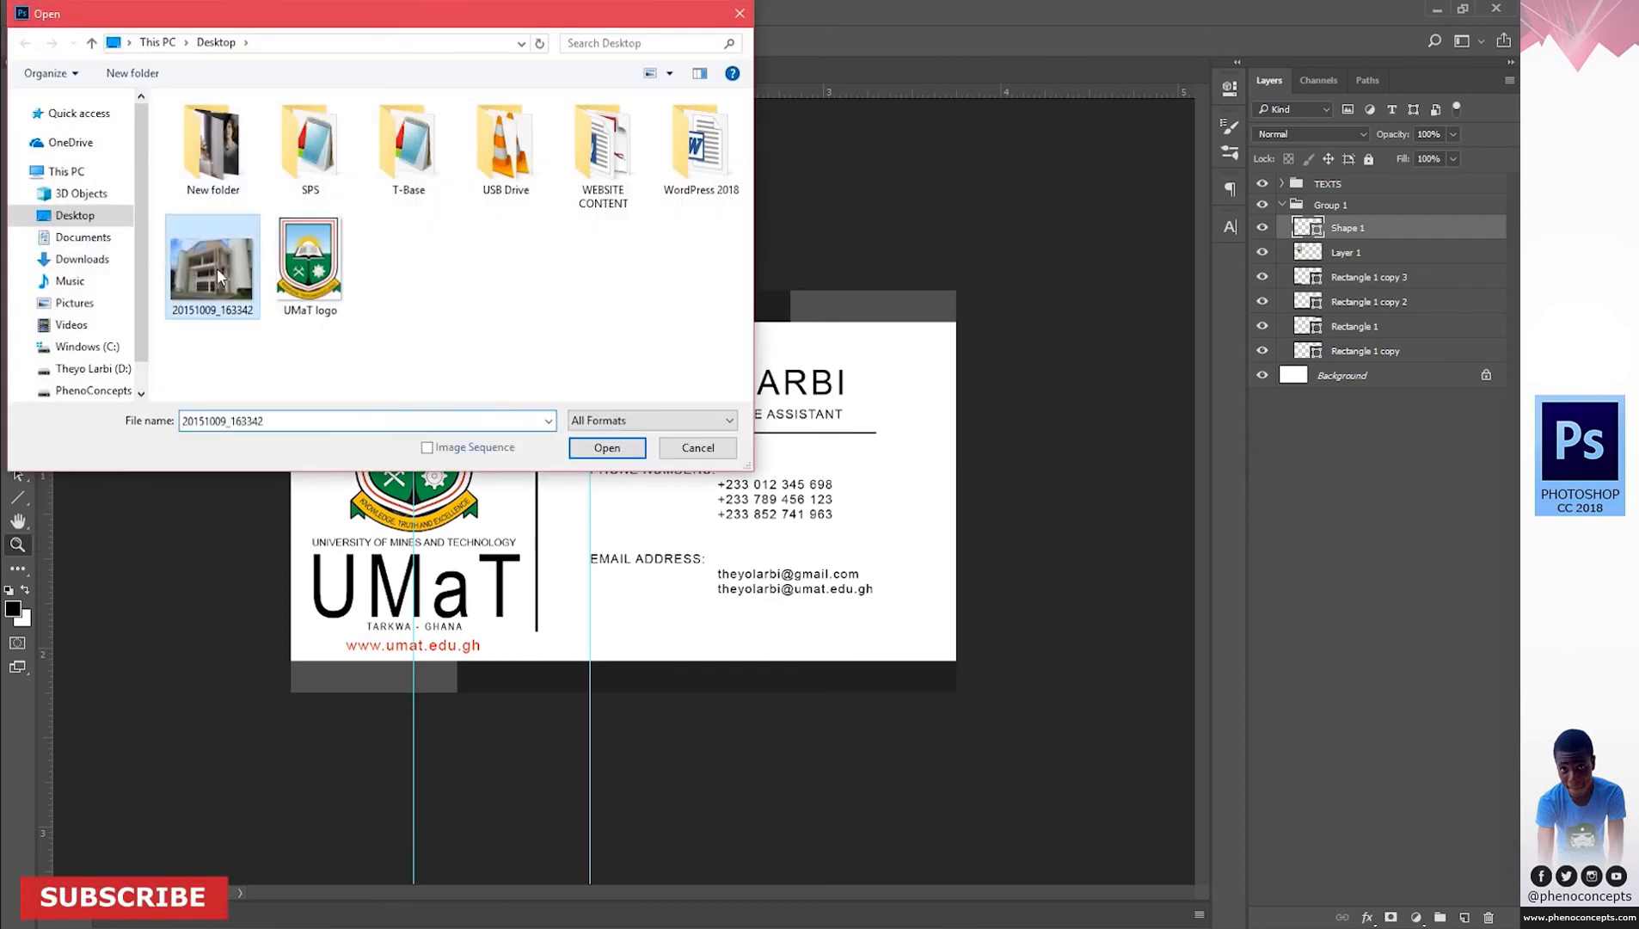
key("ctrl+BackSpace")
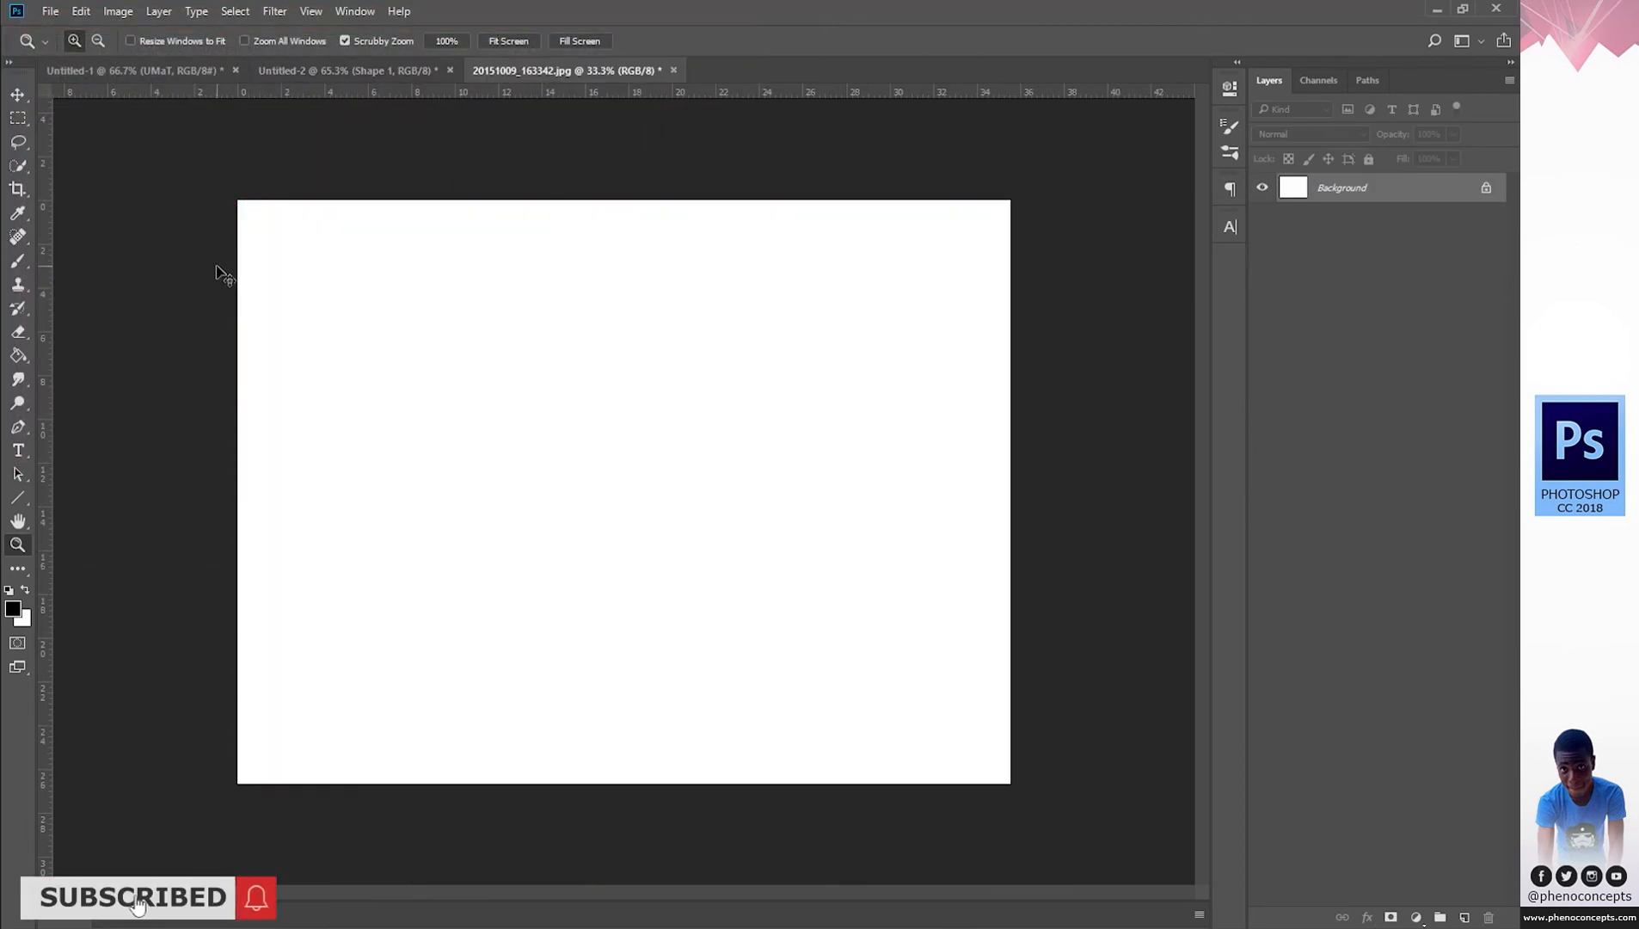
key("ctrl+w")
left_click(748, 357)
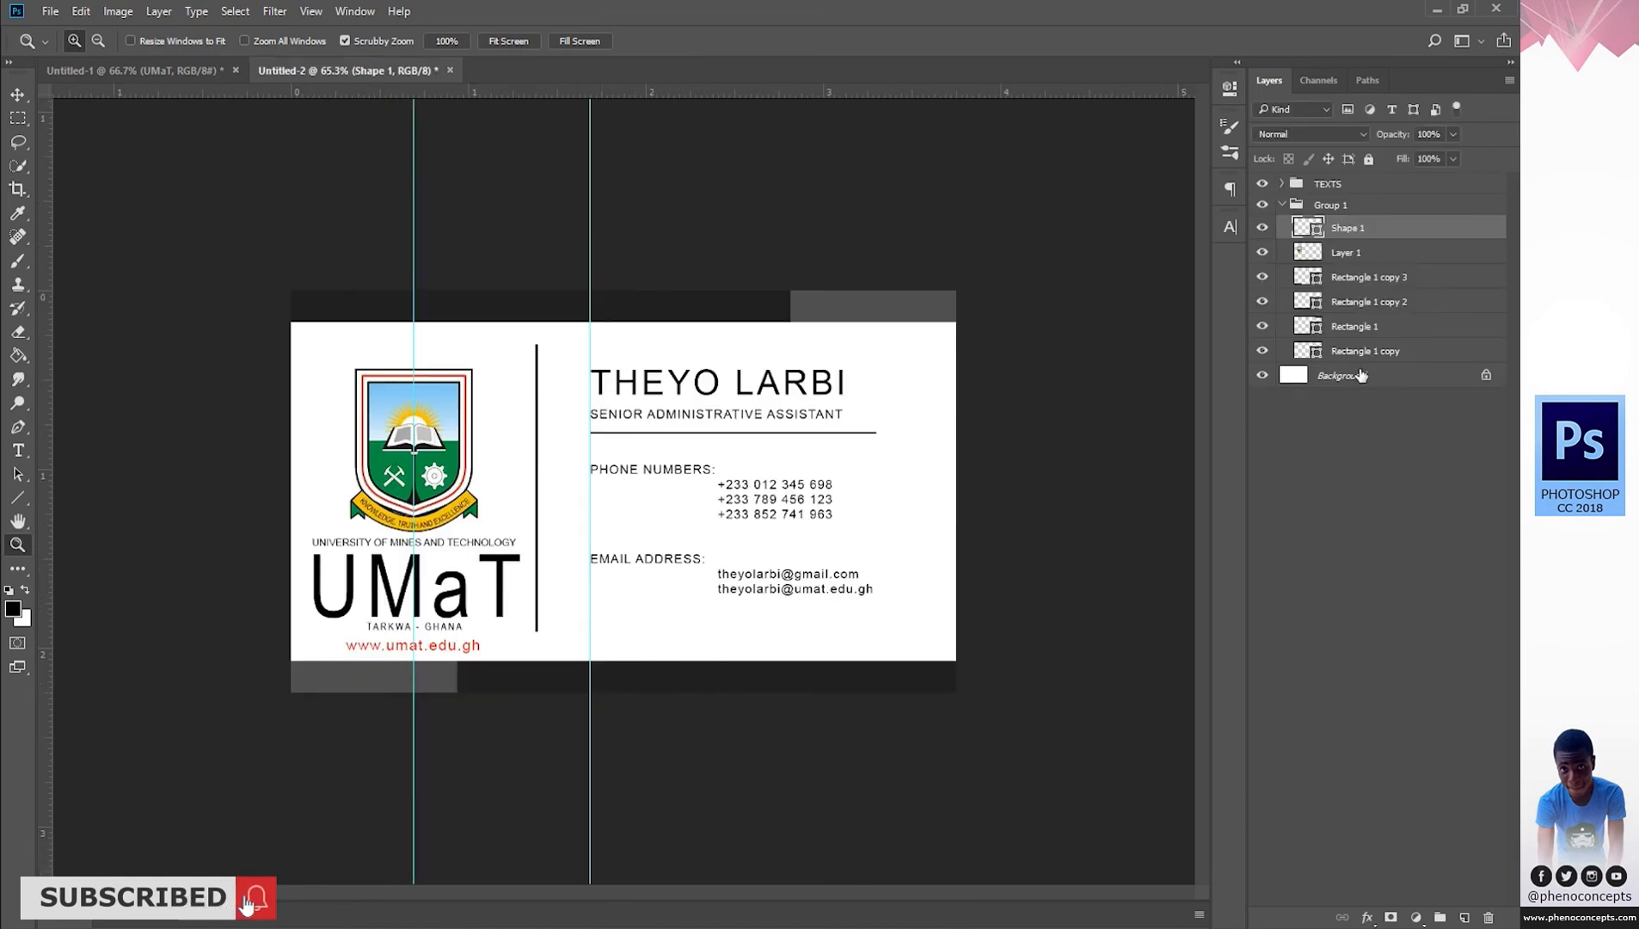
Paste the photo above the Background layer and scale it to cover the card.
left_click(1320, 383)
key("ctrl+v")
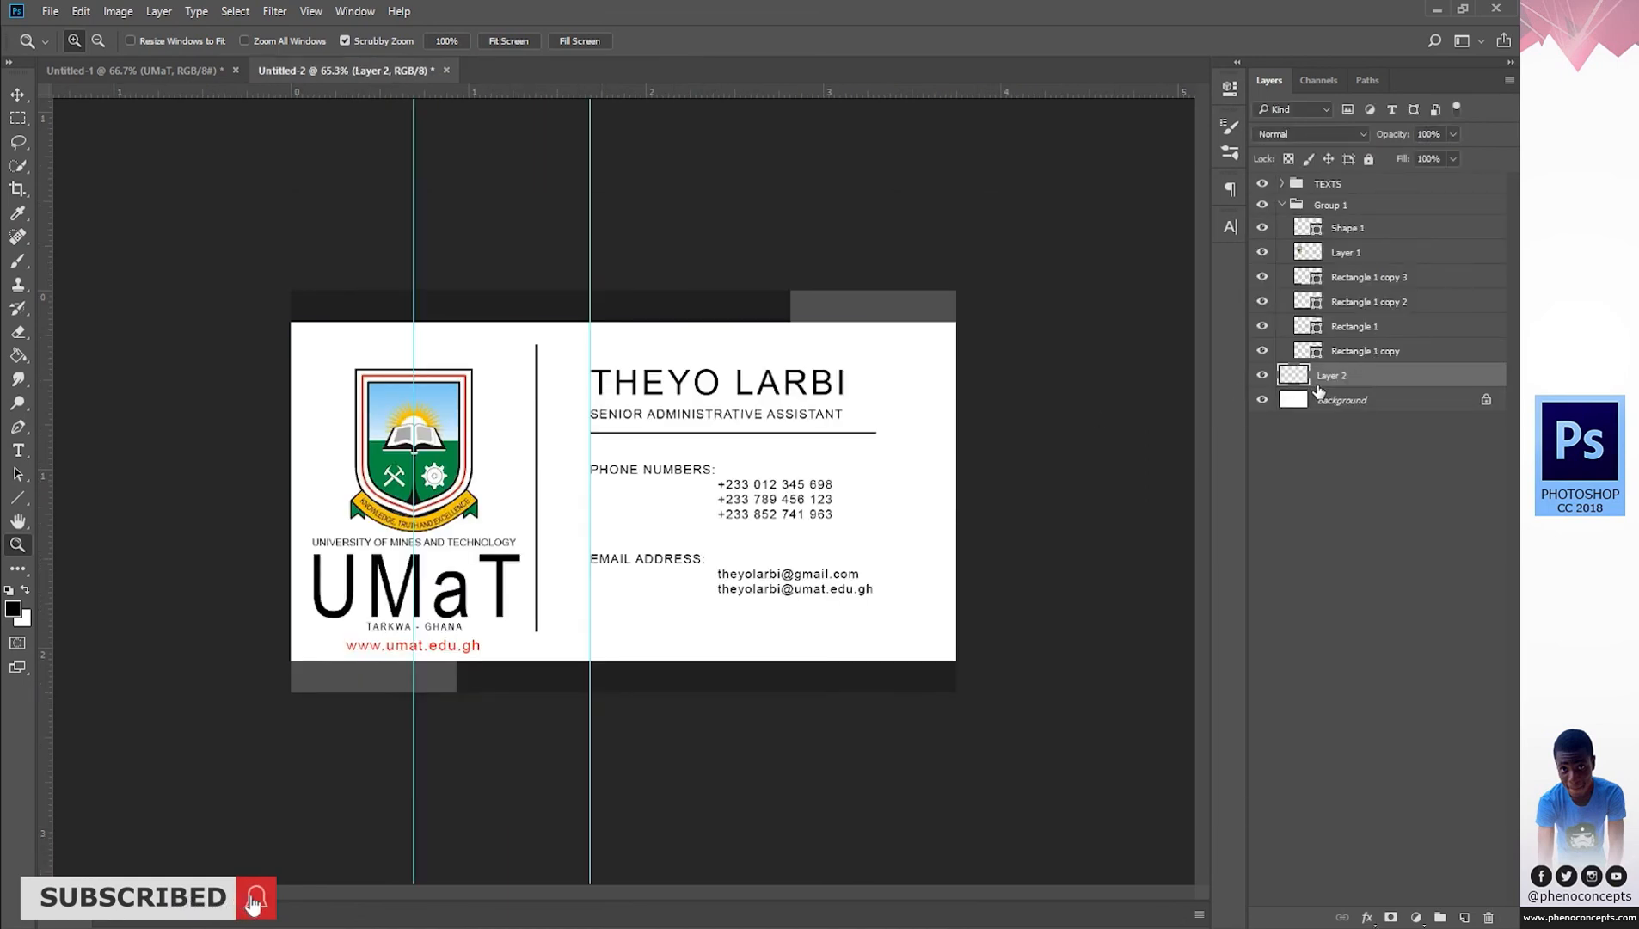
key("v")
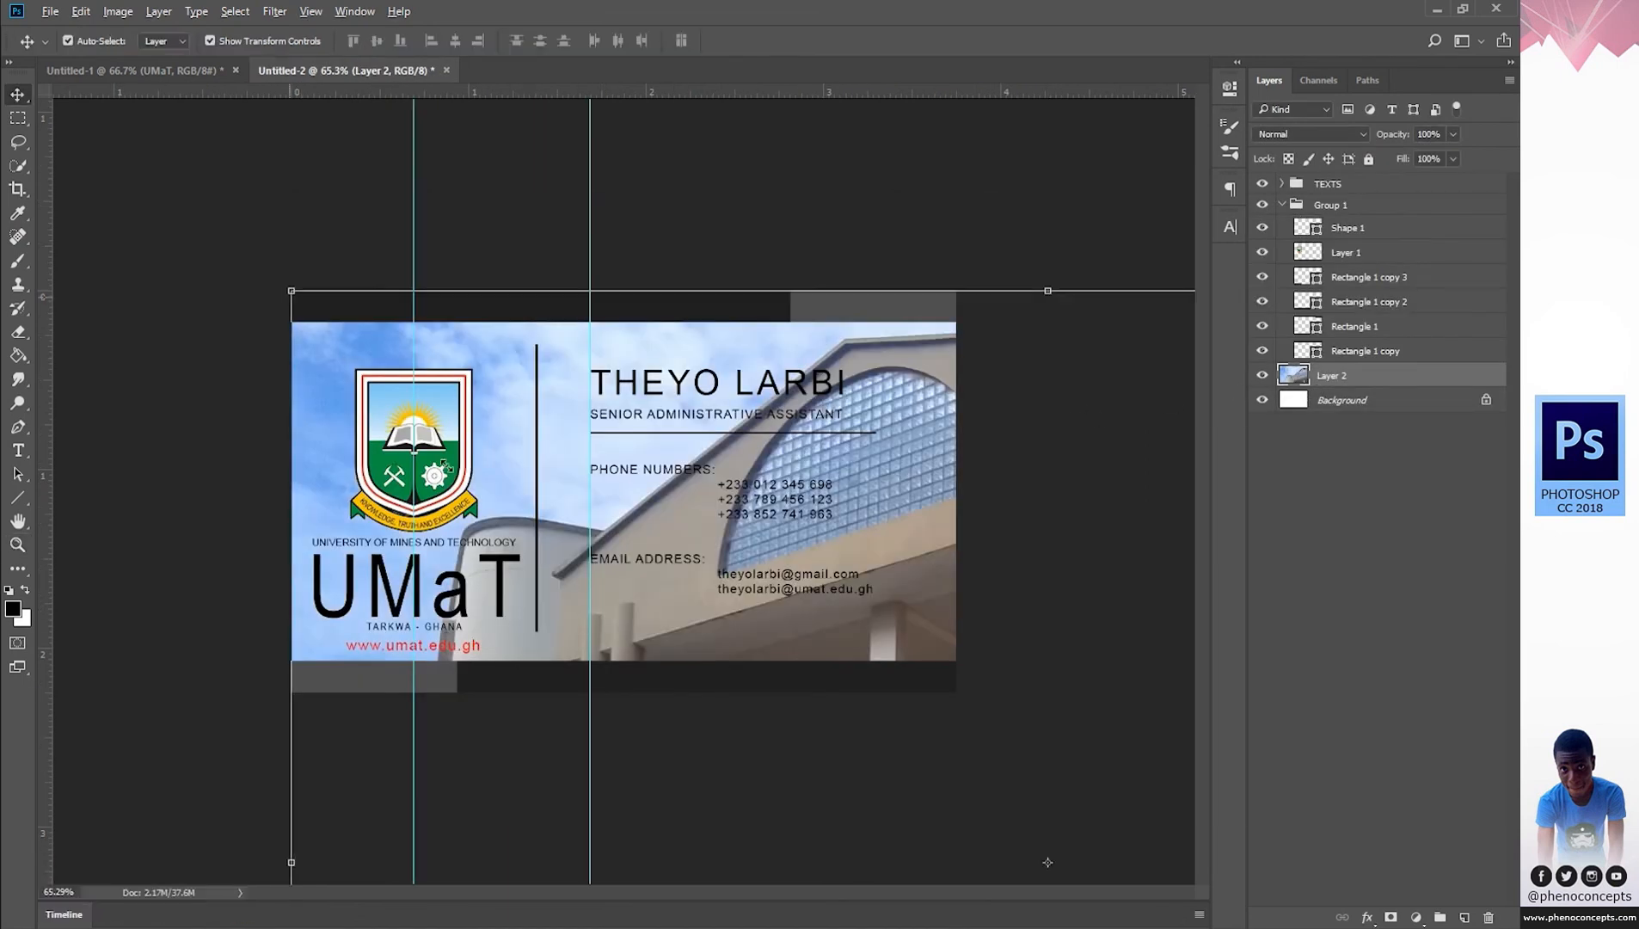
left_click_drag(290, 292, 630, 618)
left_click_drag(946, 684, 531, 363)
left_click_drag(1025, 240, 992, 290)
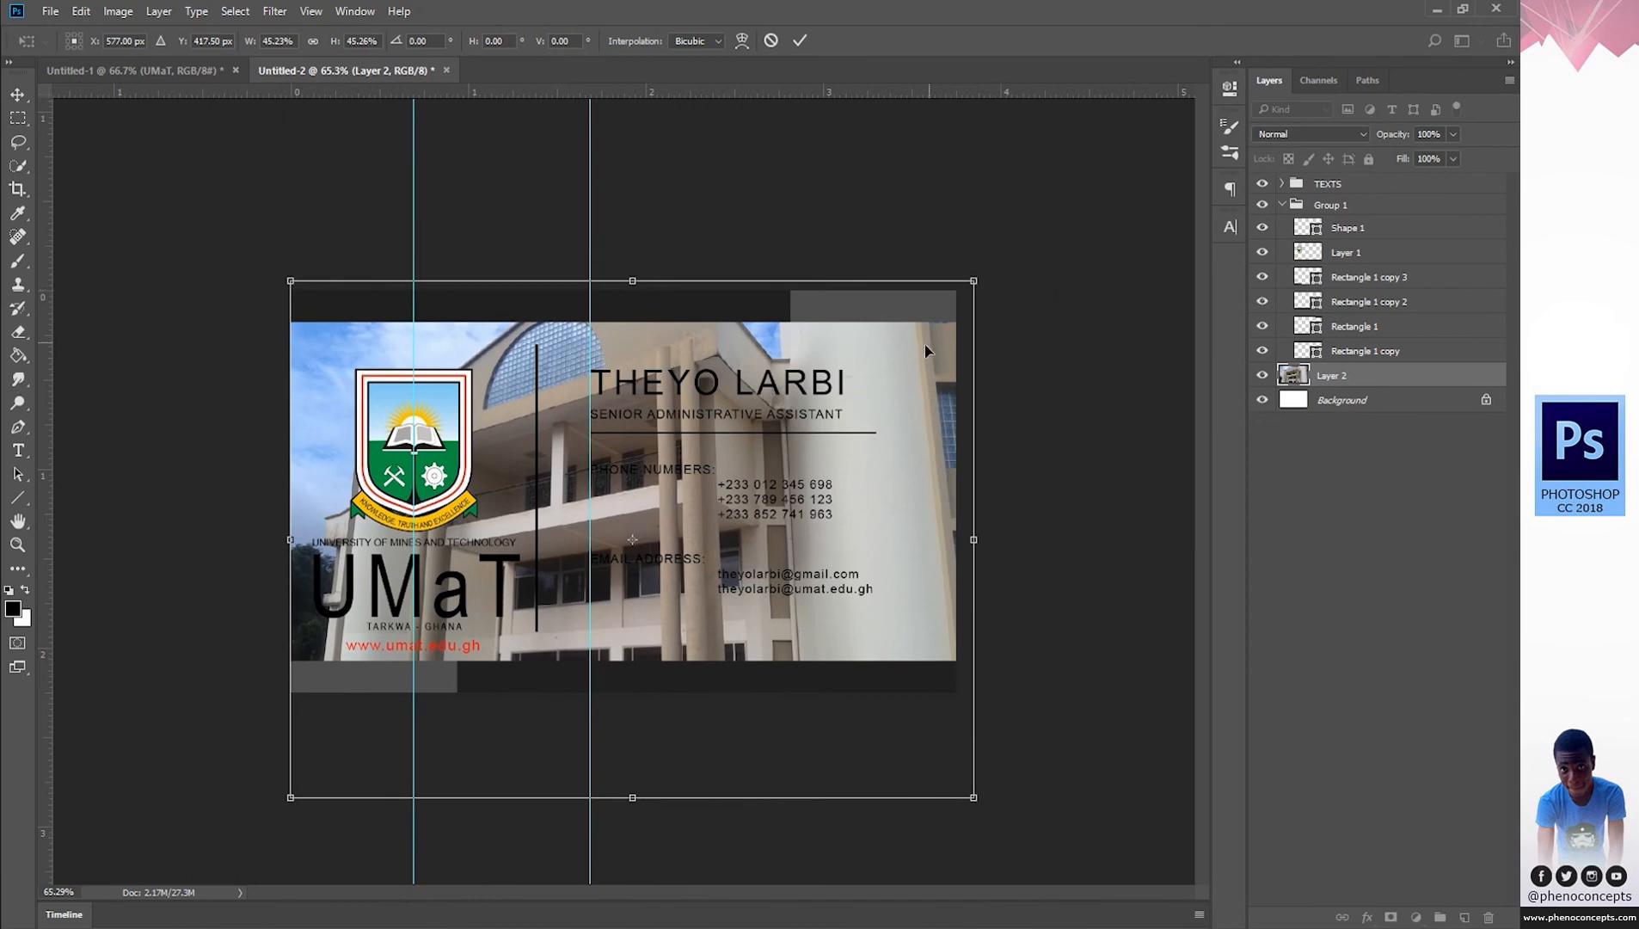
left_click_drag(924, 345, 910, 351)
left_click(800, 40)
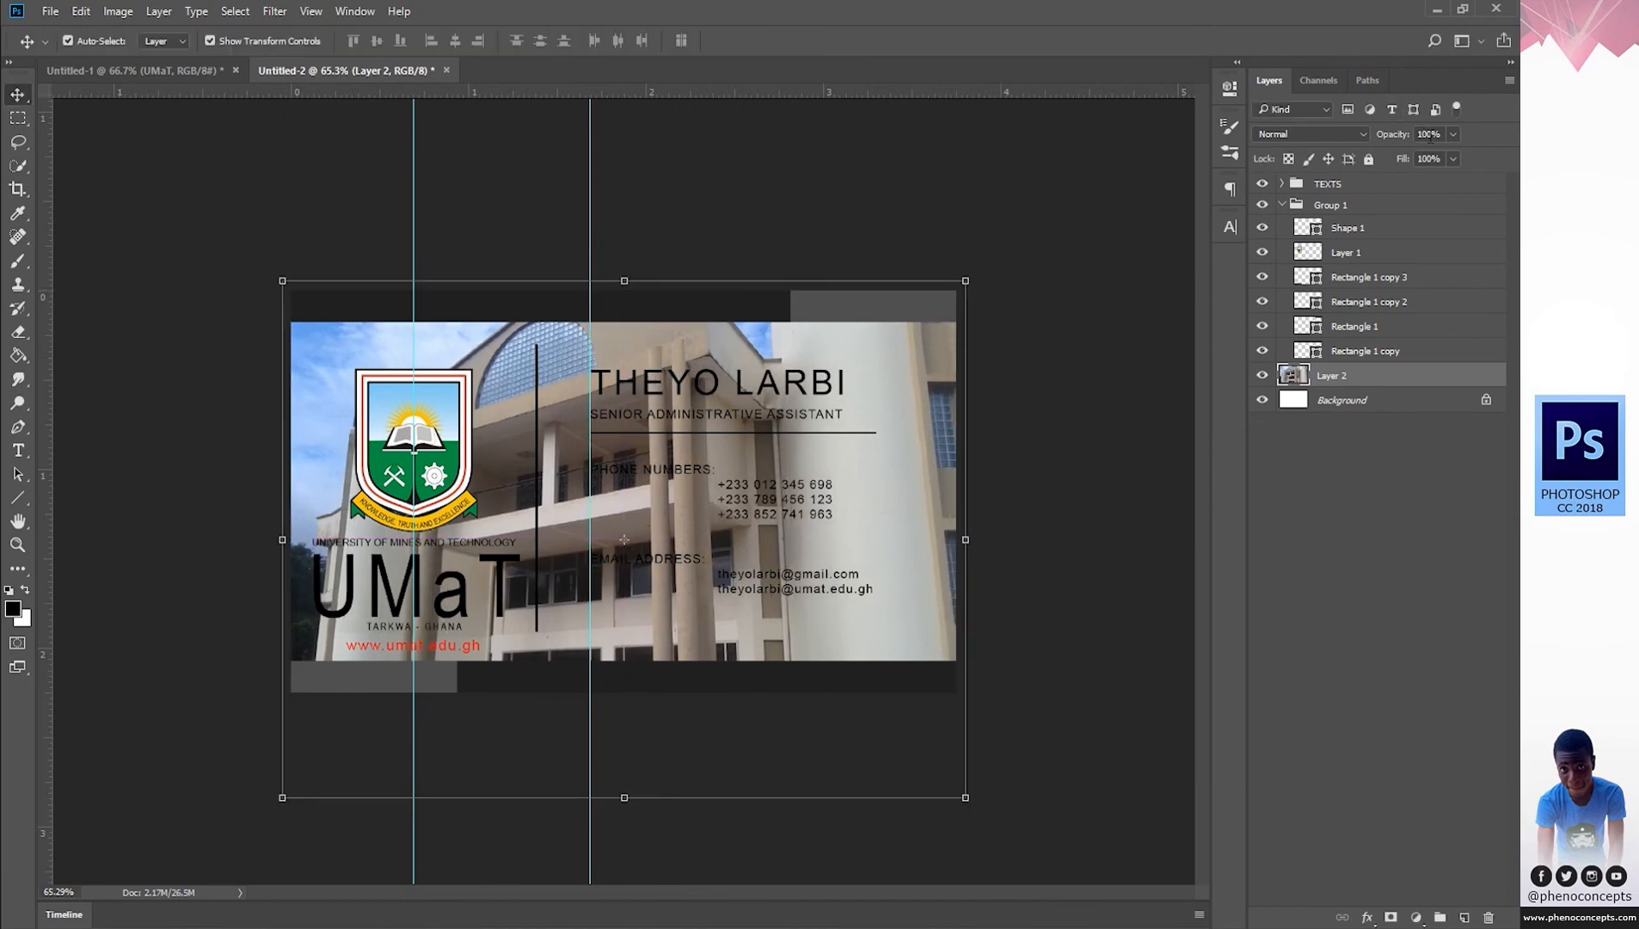
Fade the photo to 5% opacity and remove the vertical guide through the card.
type("5")
key("Return")
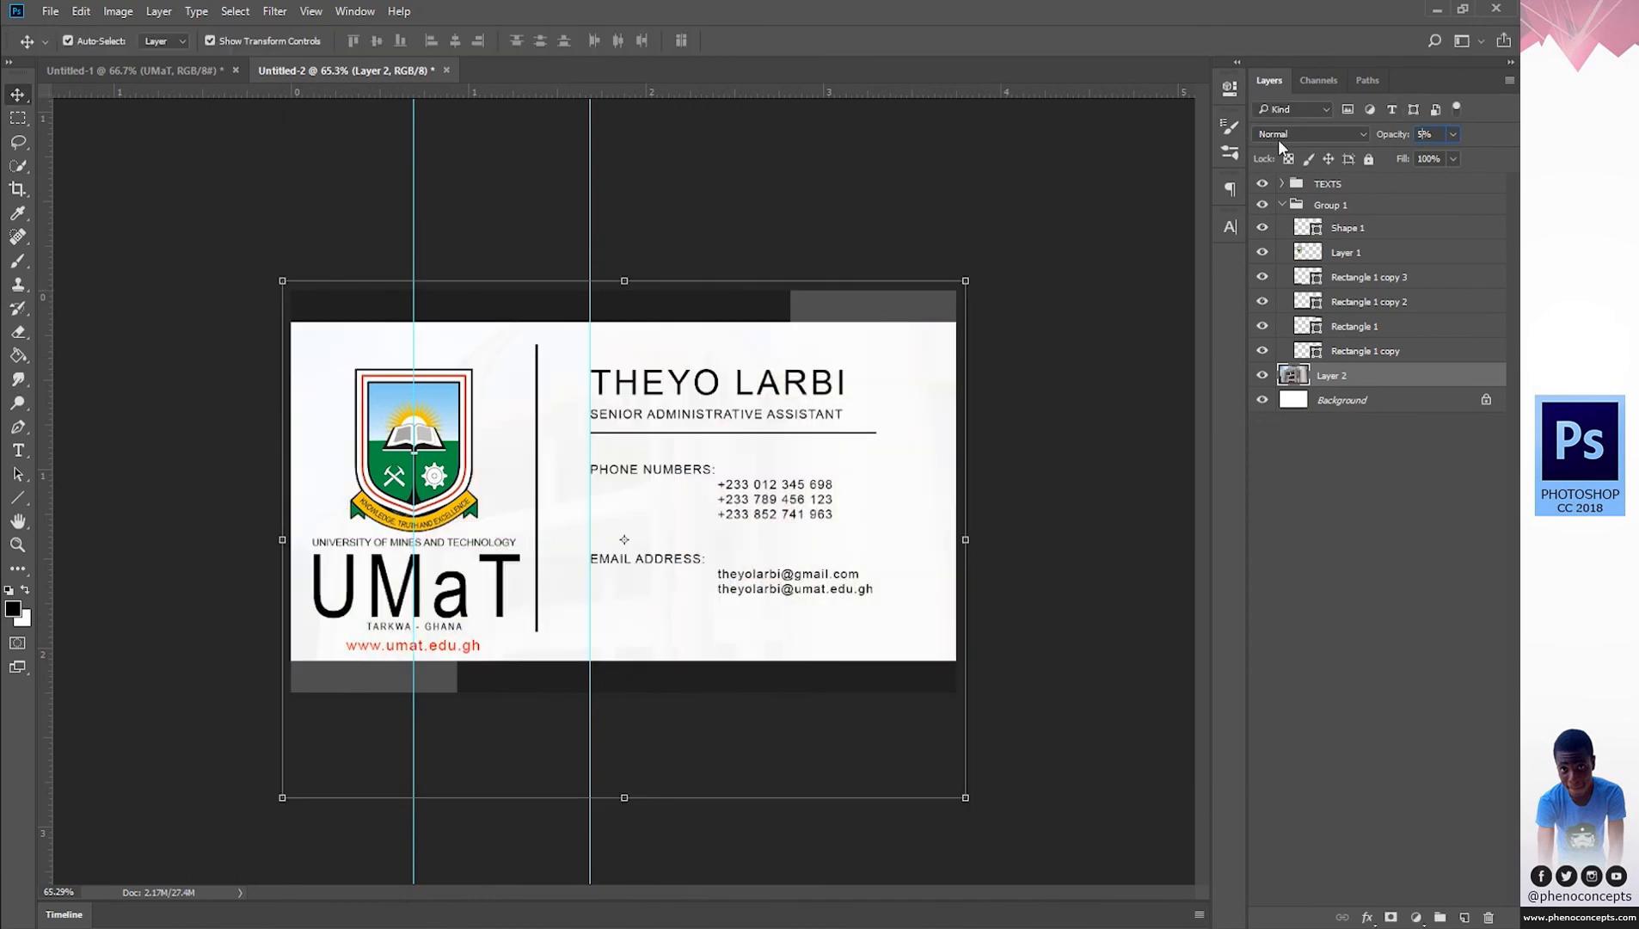
key("z")
left_click_drag(629, 575, 660, 572)
key("v")
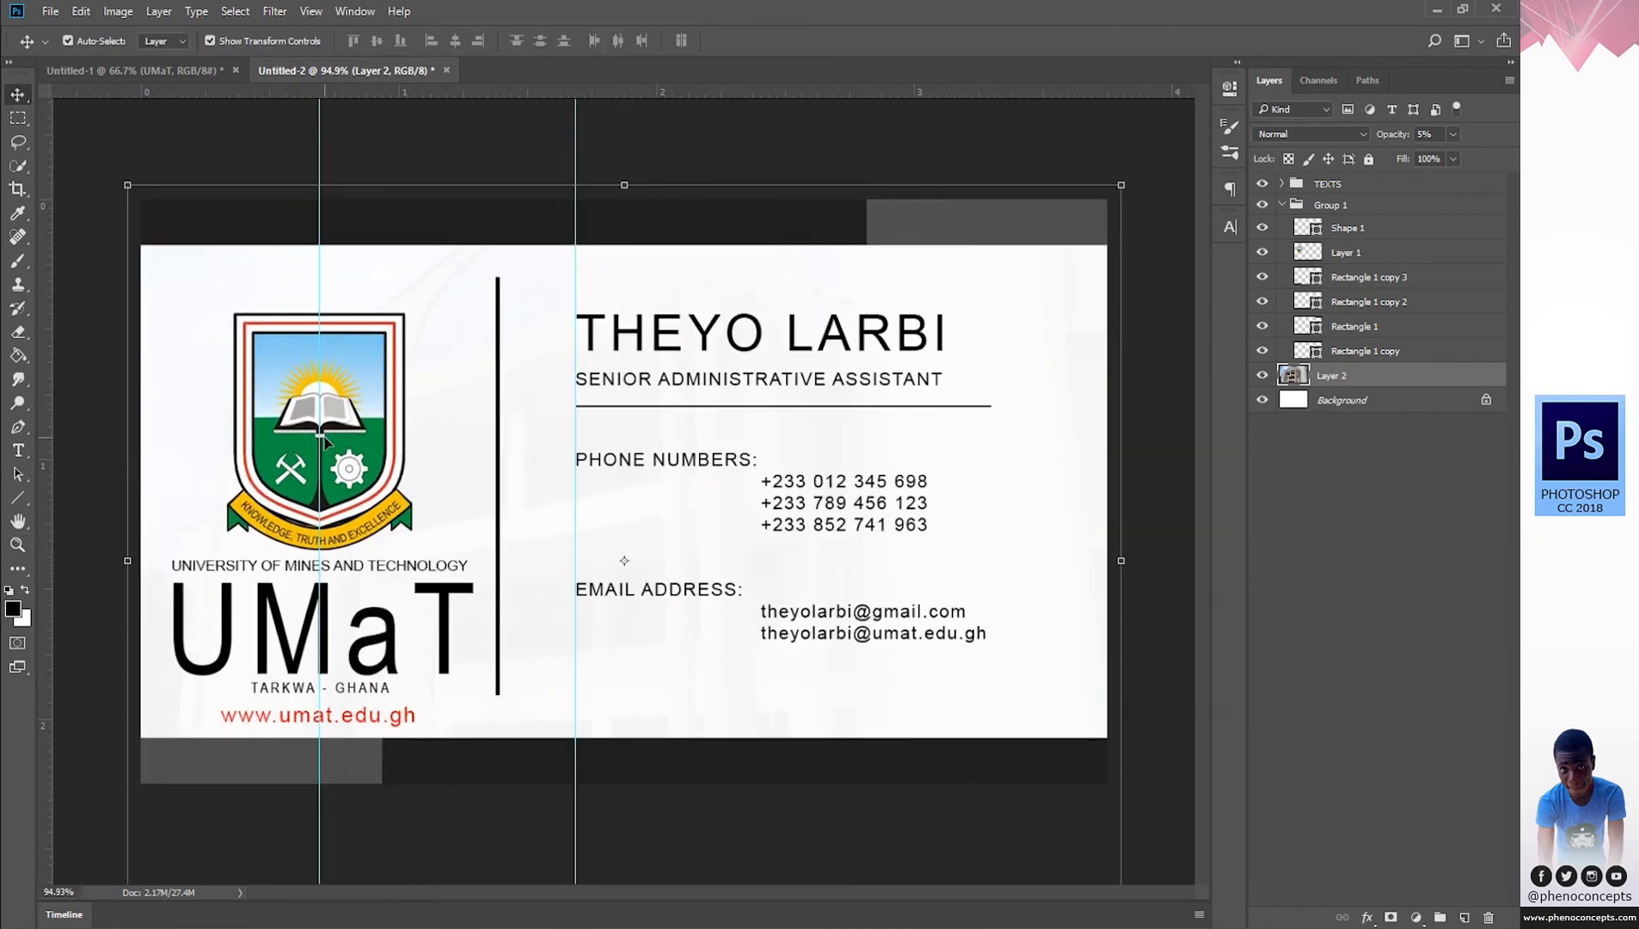
left_click_drag(319, 436, 45, 436)
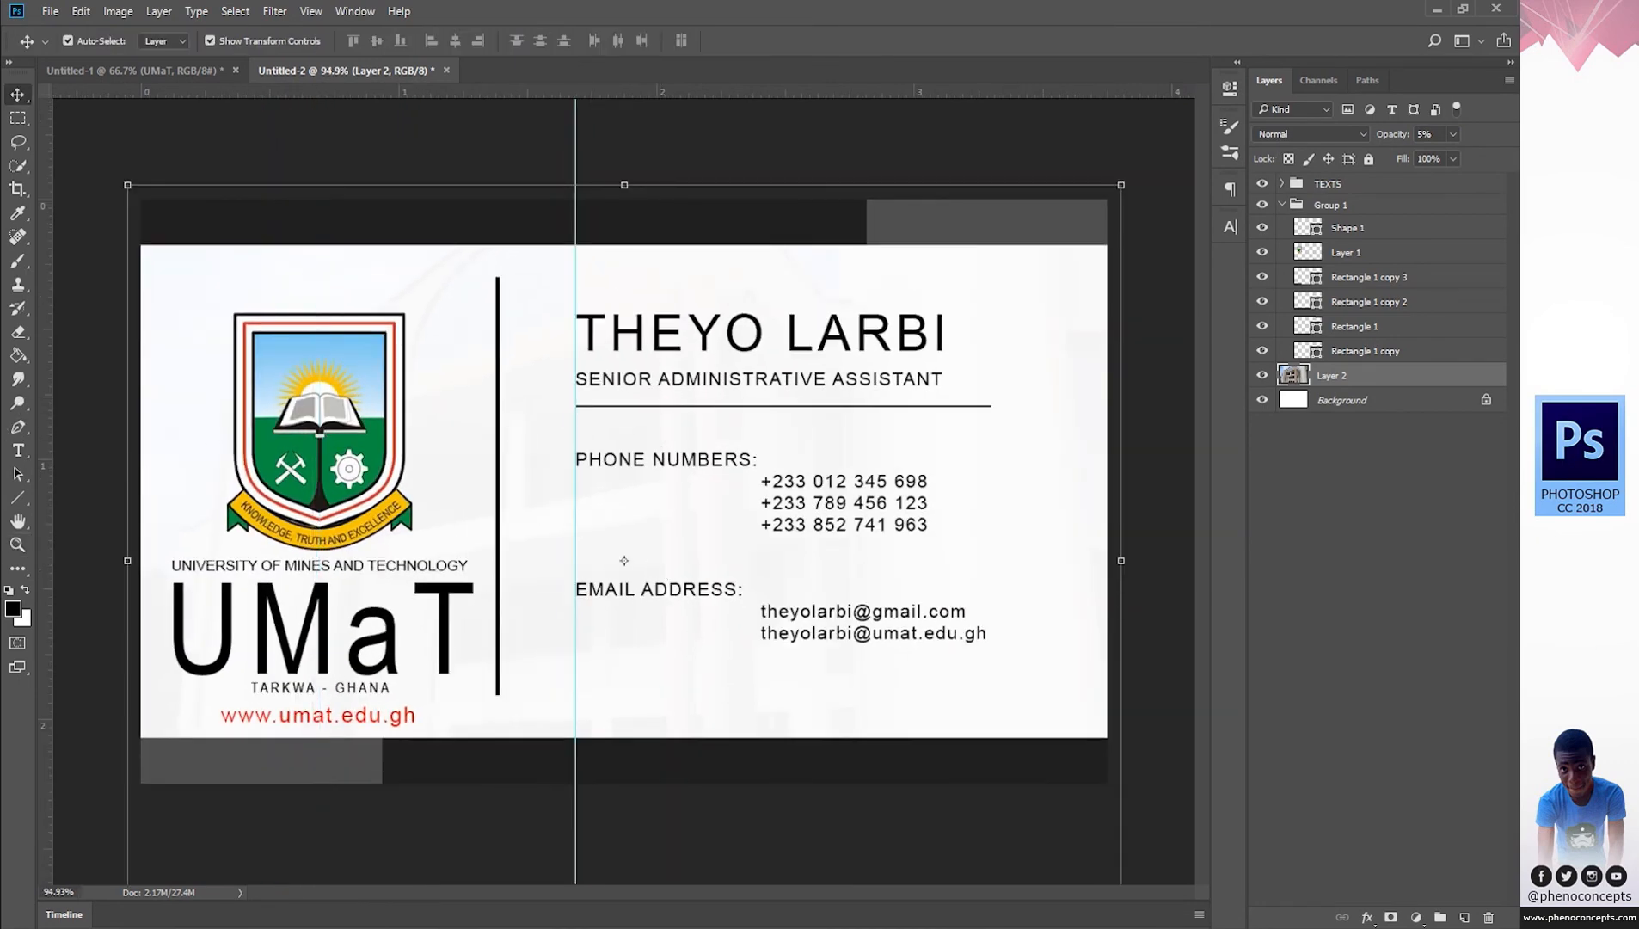
left_click(1435, 543)
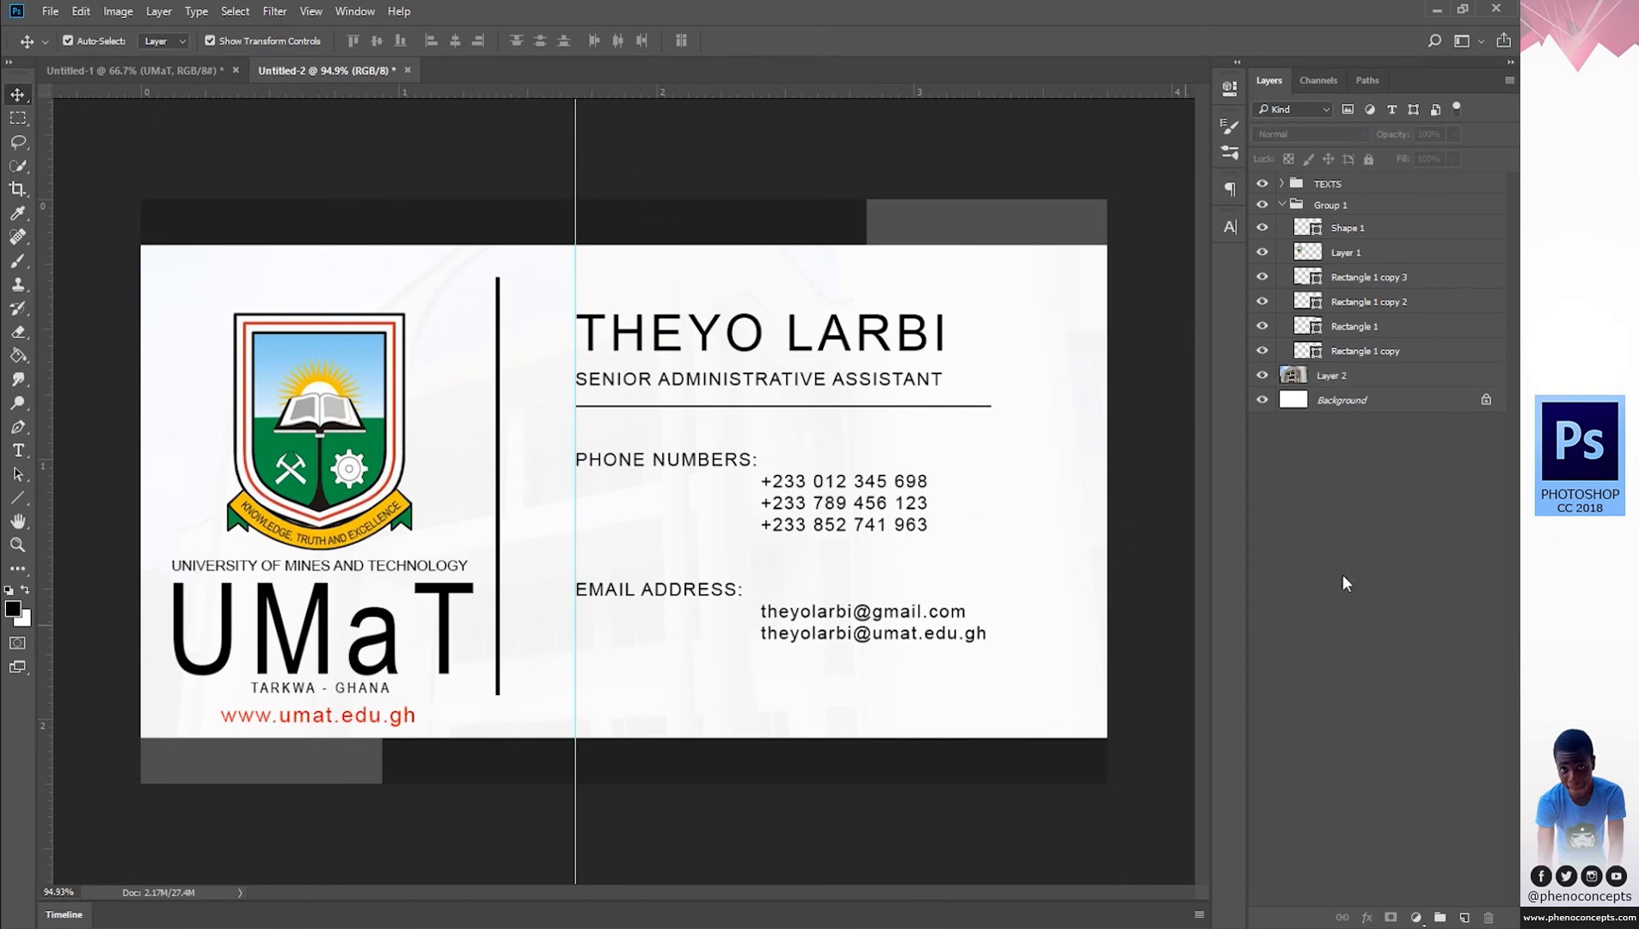